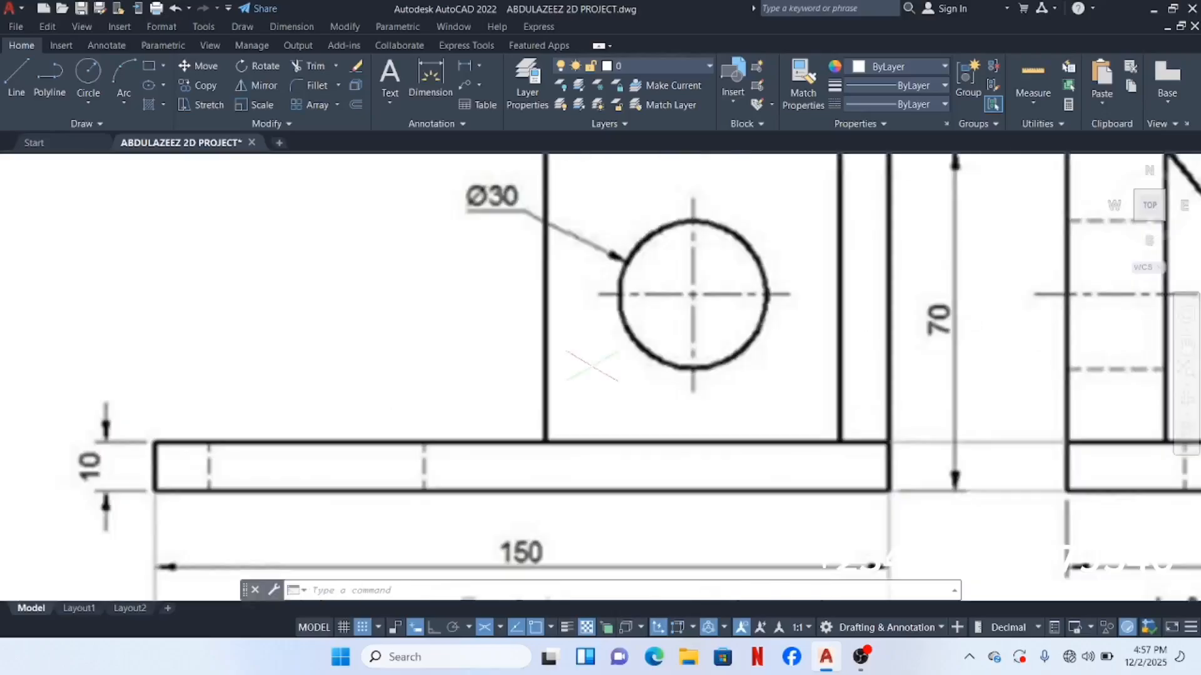
Step: Pan and zoom around the reference sheet to study the front, side, top and isometric views
{"action": "scroll", "coordinate": [595, 364], "scroll_direction": "down", "scroll_amount": 4}
{"action": "middle_click_drag", "start_coordinate": [613, 369], "coordinate": [572, 475]}
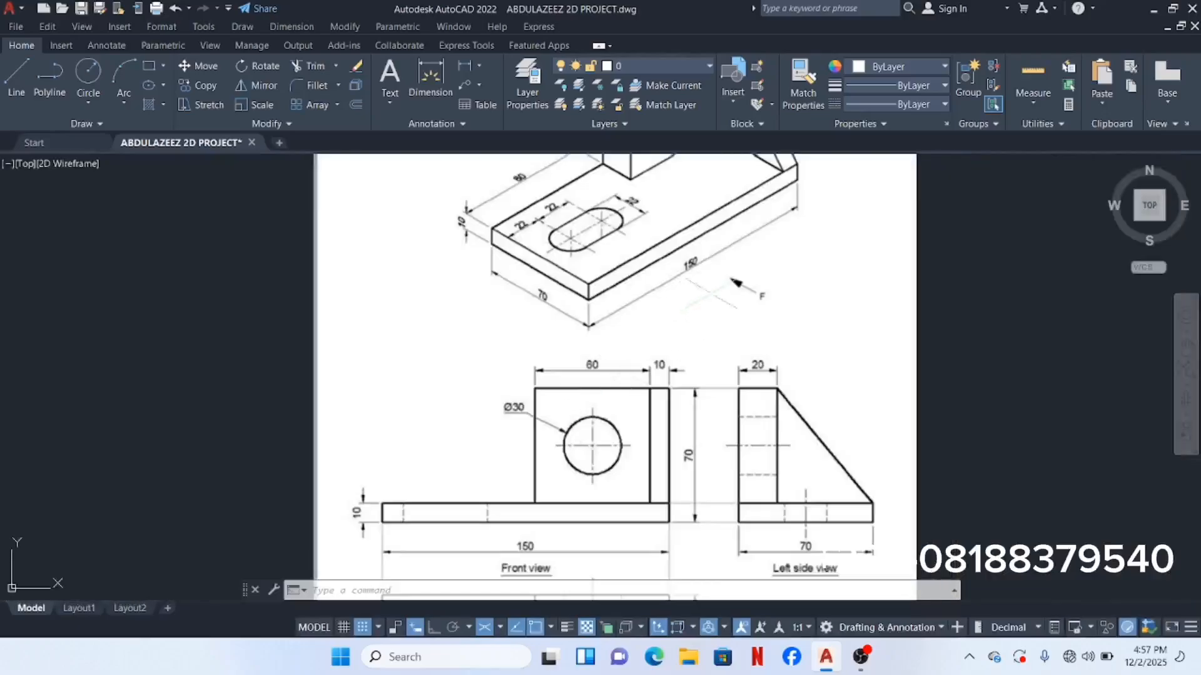
{"action": "scroll", "coordinate": [754, 266], "scroll_direction": "down", "scroll_amount": 2}
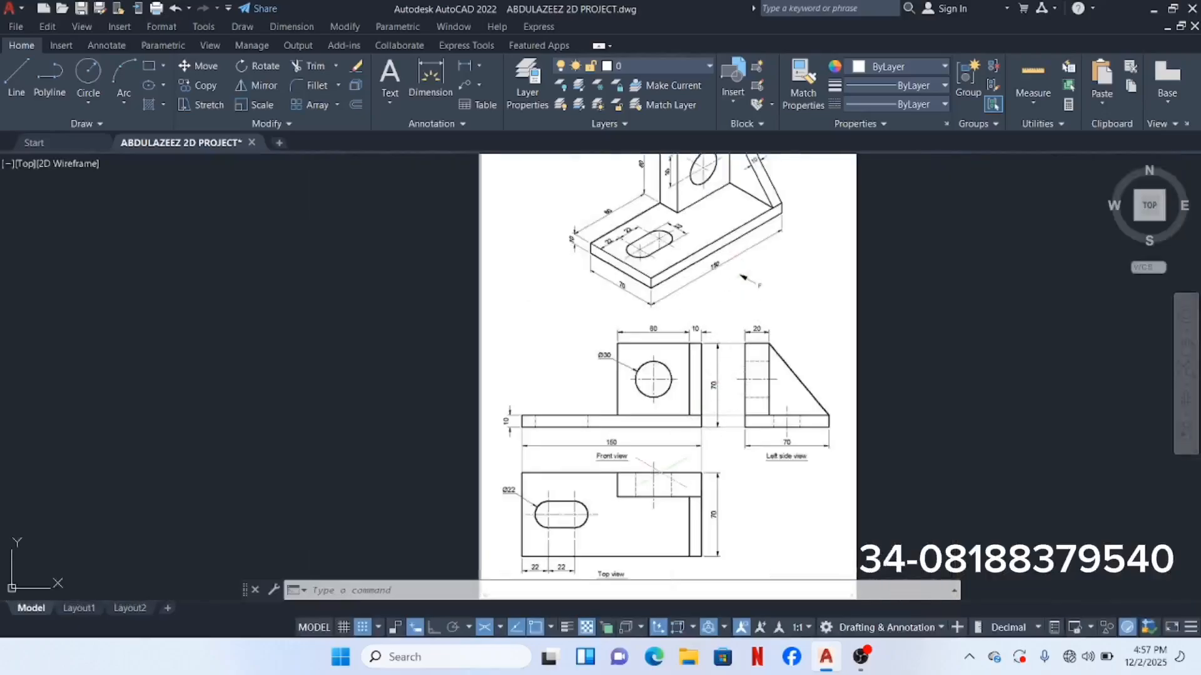
{"action": "middle_click_drag", "start_coordinate": [651, 466], "coordinate": [694, 337]}
{"action": "scroll", "coordinate": [619, 416], "scroll_direction": "up", "scroll_amount": 6}
{"action": "scroll", "coordinate": [619, 416], "scroll_direction": "down", "scroll_amount": 3}
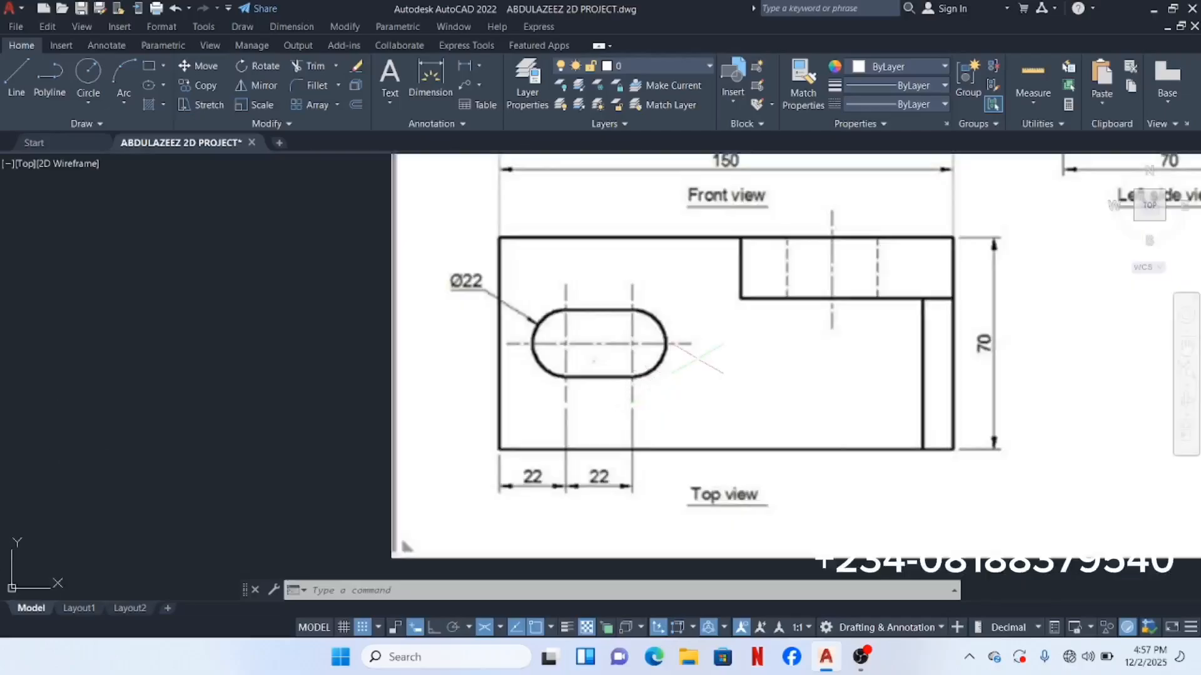
{"action": "mouse_move", "coordinate": [731, 359]}
{"action": "middle_mouse_down"}
{"action": "mouse_move", "coordinate": [693, 385]}
{"action": "mouse_move", "coordinate": [376, 500]}
{"action": "middle_mouse_up"}
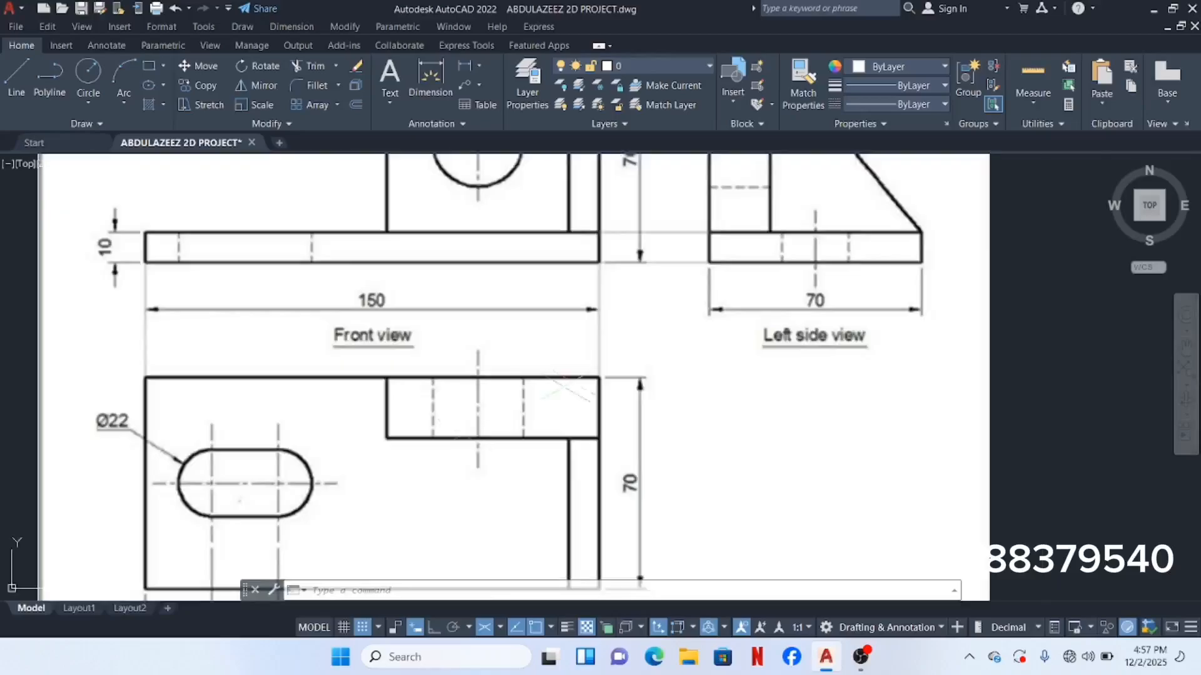
{"action": "scroll", "coordinate": [574, 383], "scroll_direction": "down", "scroll_amount": 2}
{"action": "middle_click_drag", "start_coordinate": [708, 273], "coordinate": [686, 344]}
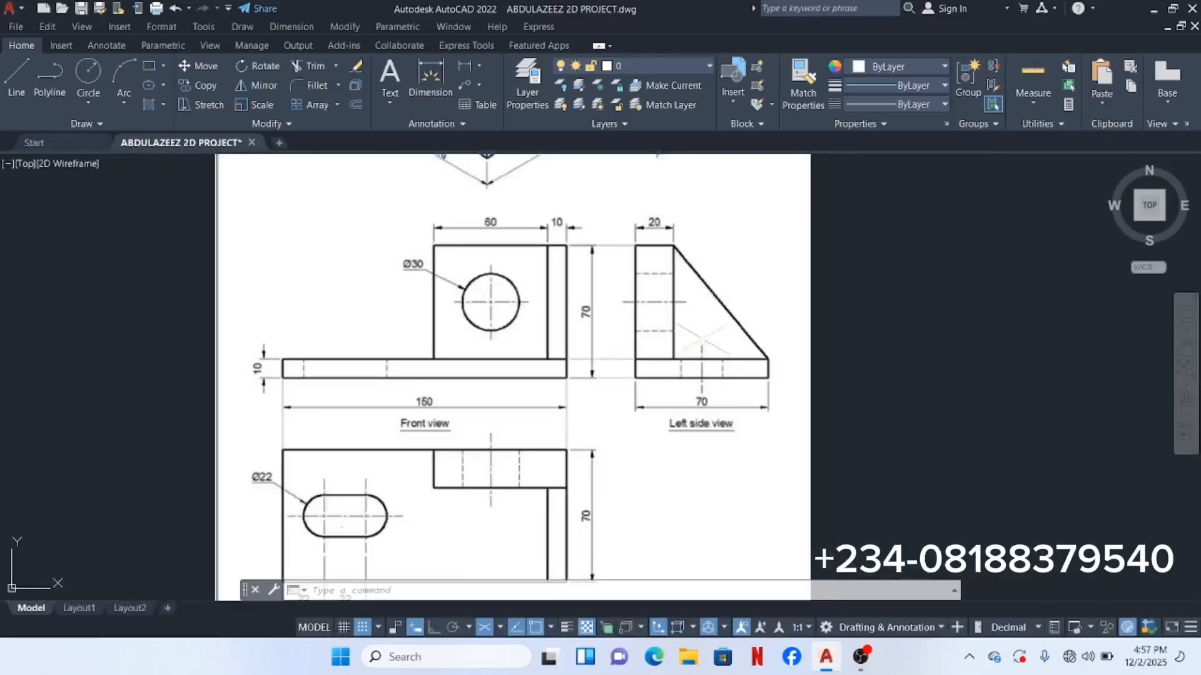
{"action": "scroll", "coordinate": [701, 338], "scroll_direction": "down", "scroll_amount": 4}
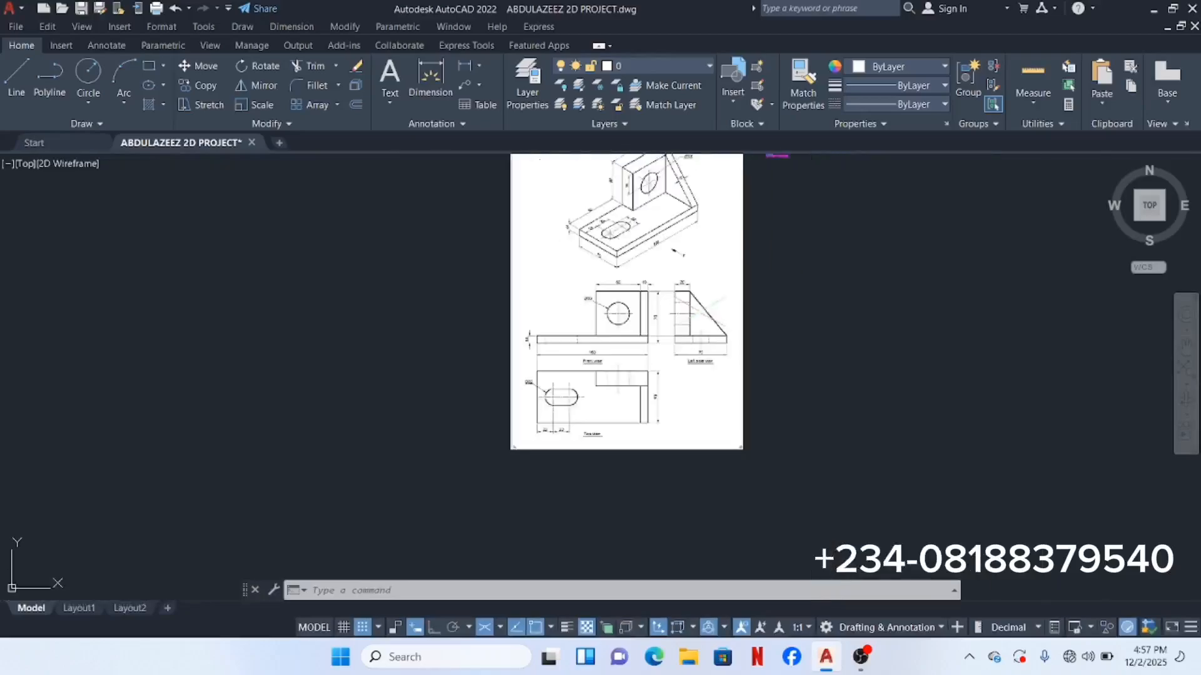
{"action": "middle_click_drag", "start_coordinate": [688, 312], "coordinate": [692, 401]}
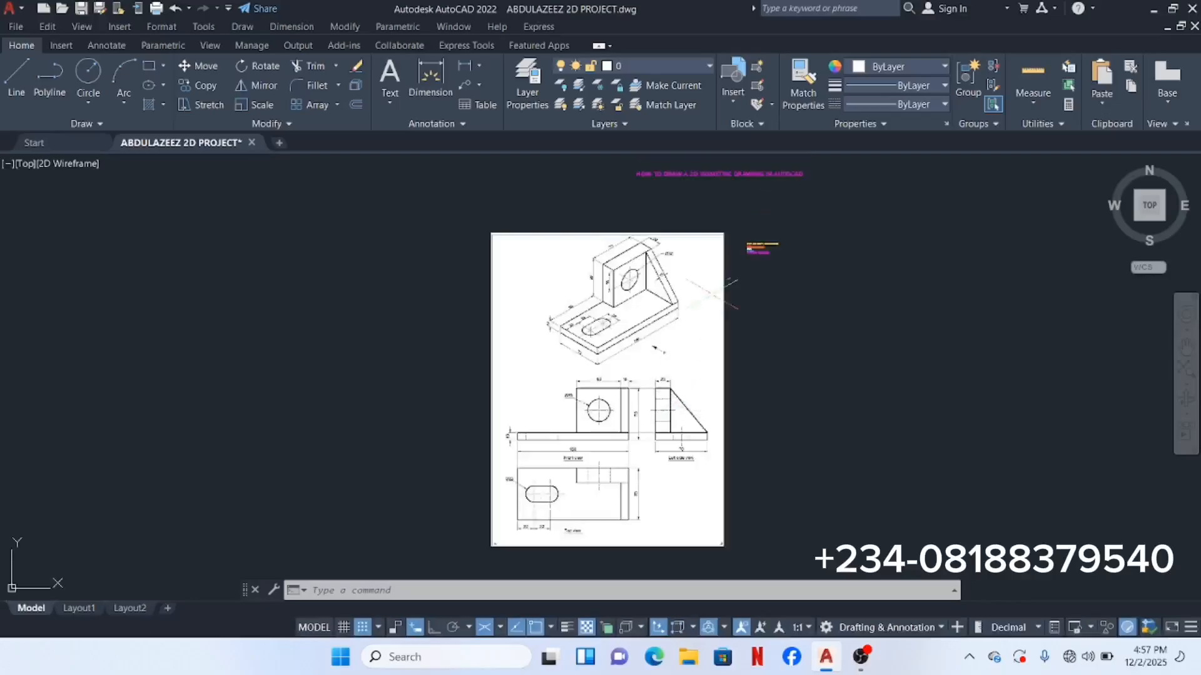
{"action": "scroll", "coordinate": [735, 239], "scroll_direction": "up", "scroll_amount": 4}
{"action": "scroll", "coordinate": [751, 247], "scroll_direction": "up", "scroll_amount": 3}
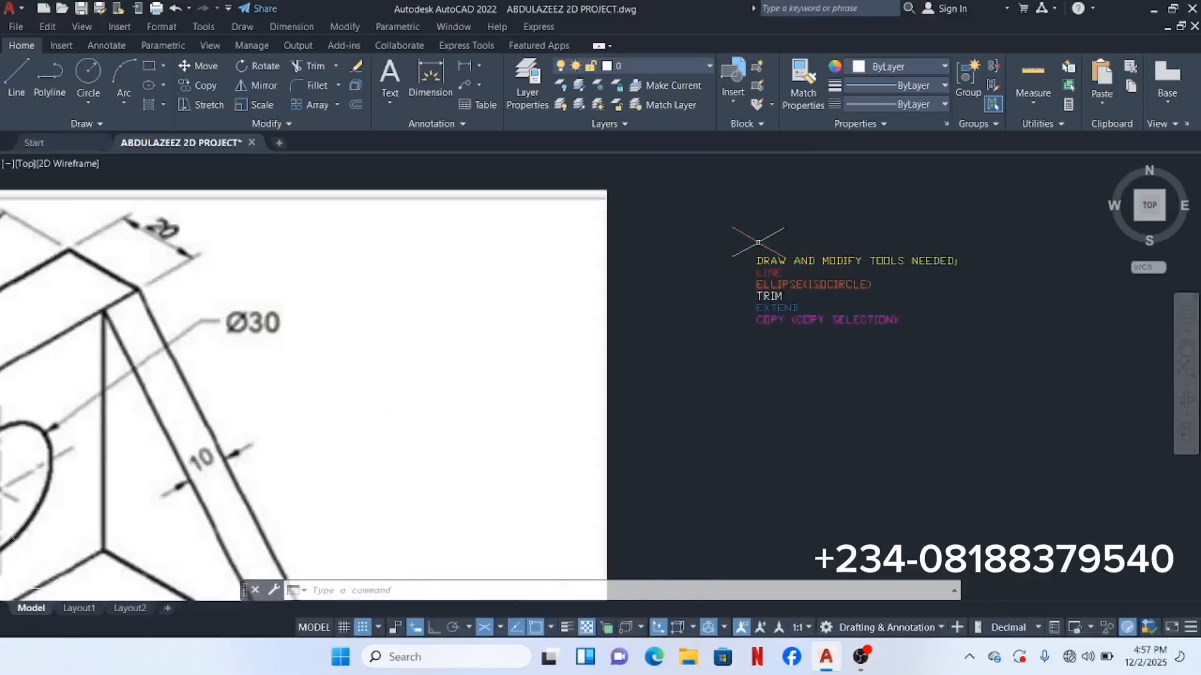
{"action": "scroll", "coordinate": [668, 273], "scroll_direction": "down", "scroll_amount": 3}
{"action": "scroll", "coordinate": [822, 248], "scroll_direction": "up", "scroll_amount": 4}
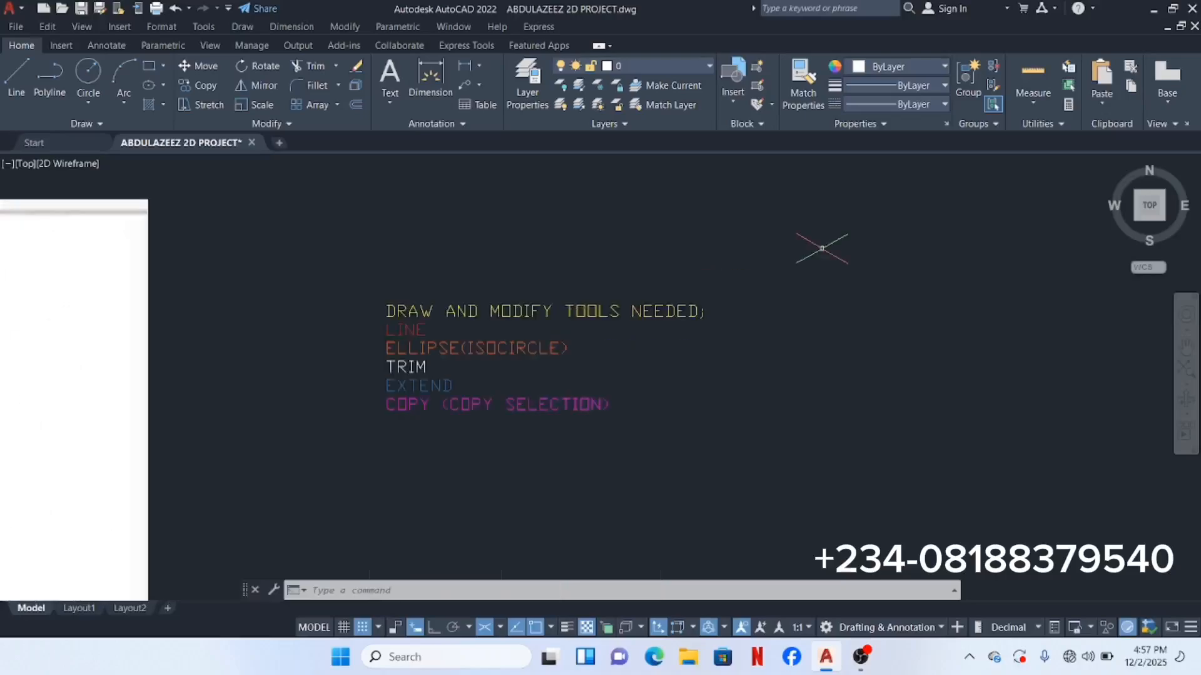
{"action": "scroll", "coordinate": [406, 329], "scroll_direction": "up", "scroll_amount": 2}
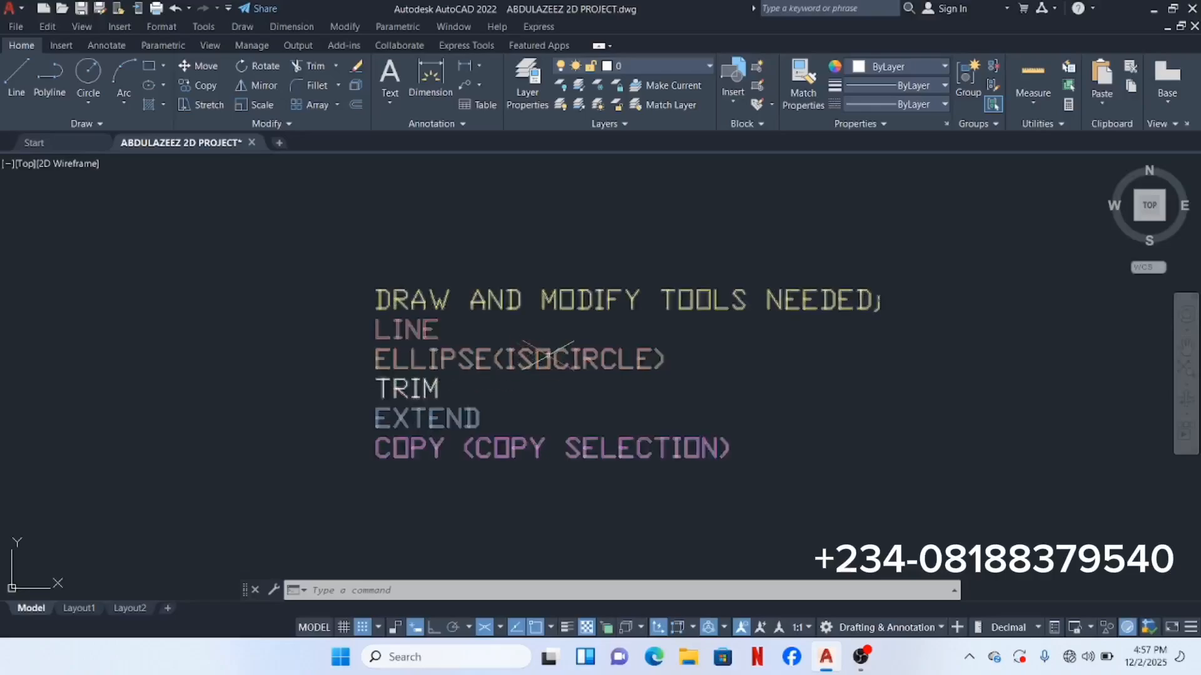
{"action": "scroll", "coordinate": [486, 382], "scroll_direction": "down", "scroll_amount": 4}
{"action": "middle_click_drag", "start_coordinate": [209, 464], "coordinate": [587, 223]}
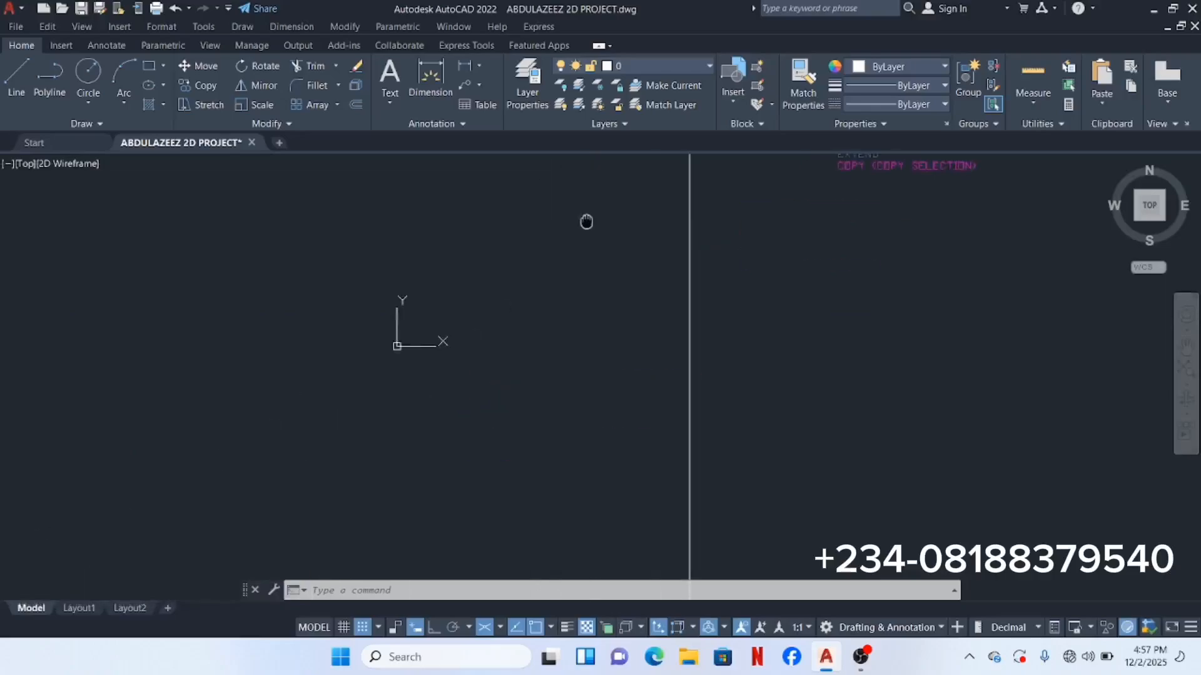
{"action": "scroll", "coordinate": [473, 330], "scroll_direction": "down", "scroll_amount": 2}
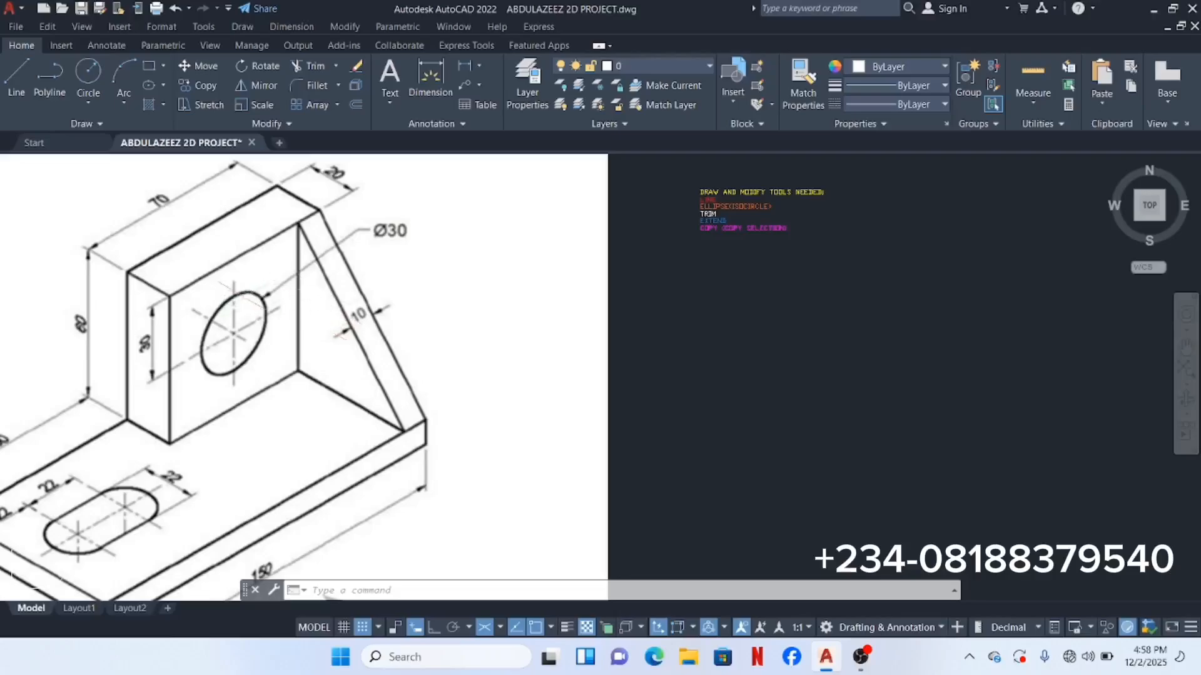
{"action": "scroll", "coordinate": [619, 229], "scroll_direction": "down", "scroll_amount": 2}
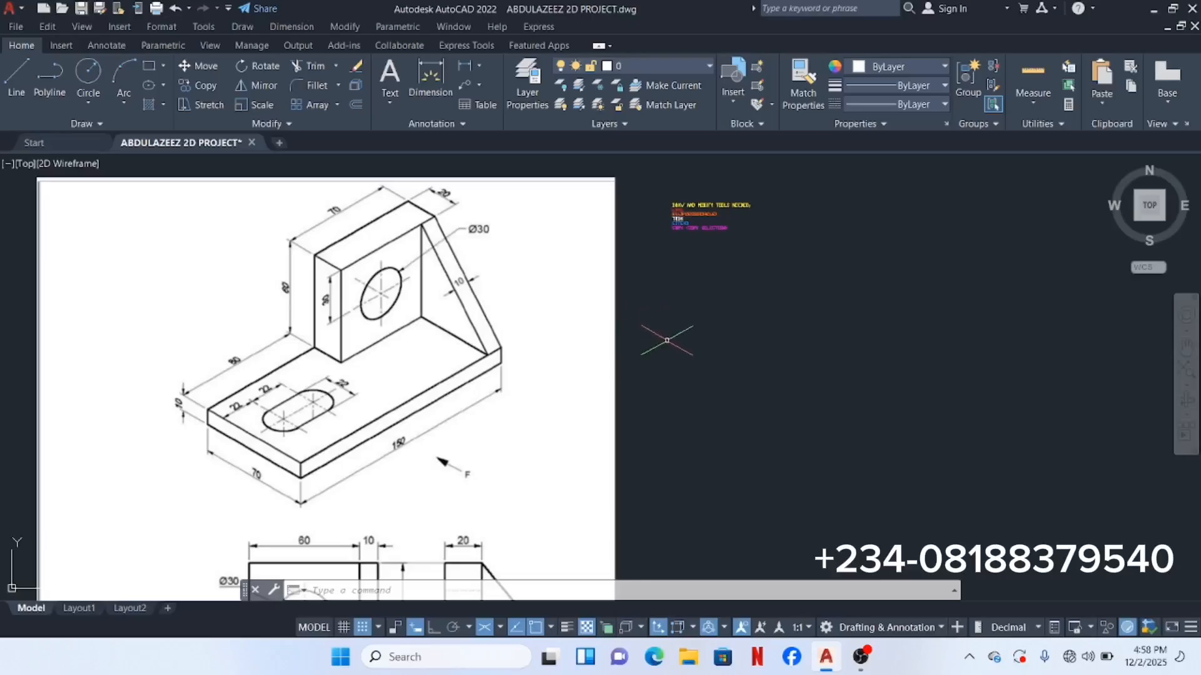
{"action": "middle_click_drag", "start_coordinate": [667, 340], "coordinate": [555, 365]}
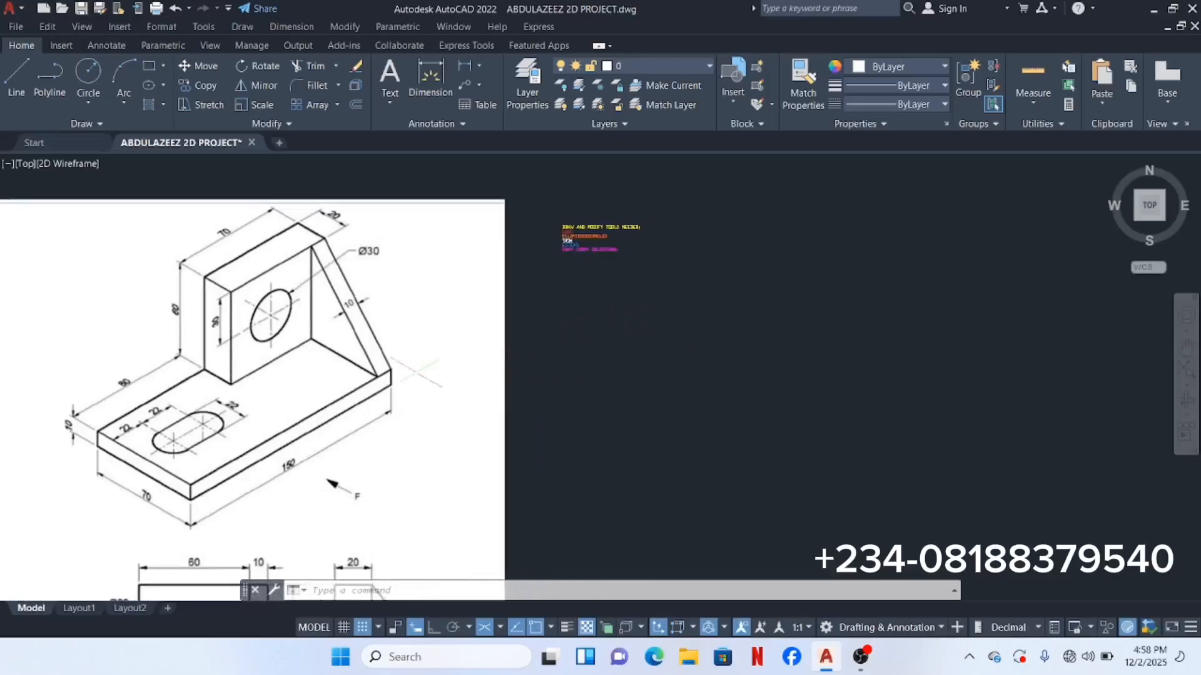
{"action": "scroll", "coordinate": [566, 238], "scroll_direction": "up", "scroll_amount": 4}
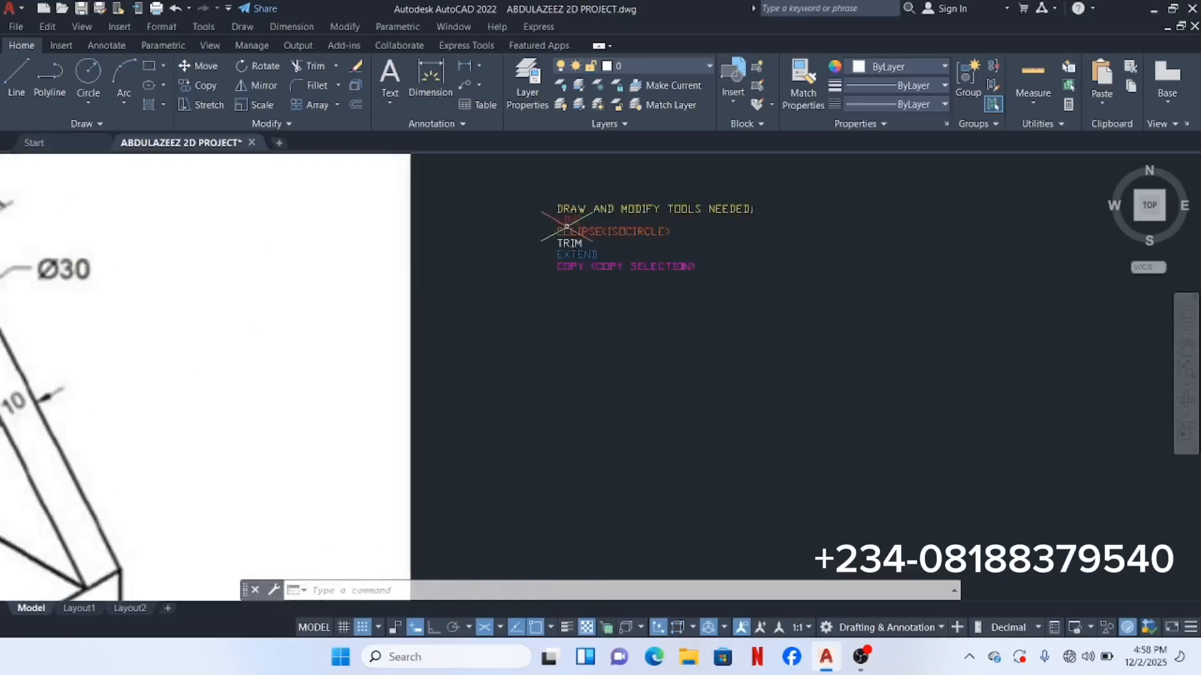
{"action": "scroll", "coordinate": [538, 293], "scroll_direction": "down", "scroll_amount": 5}
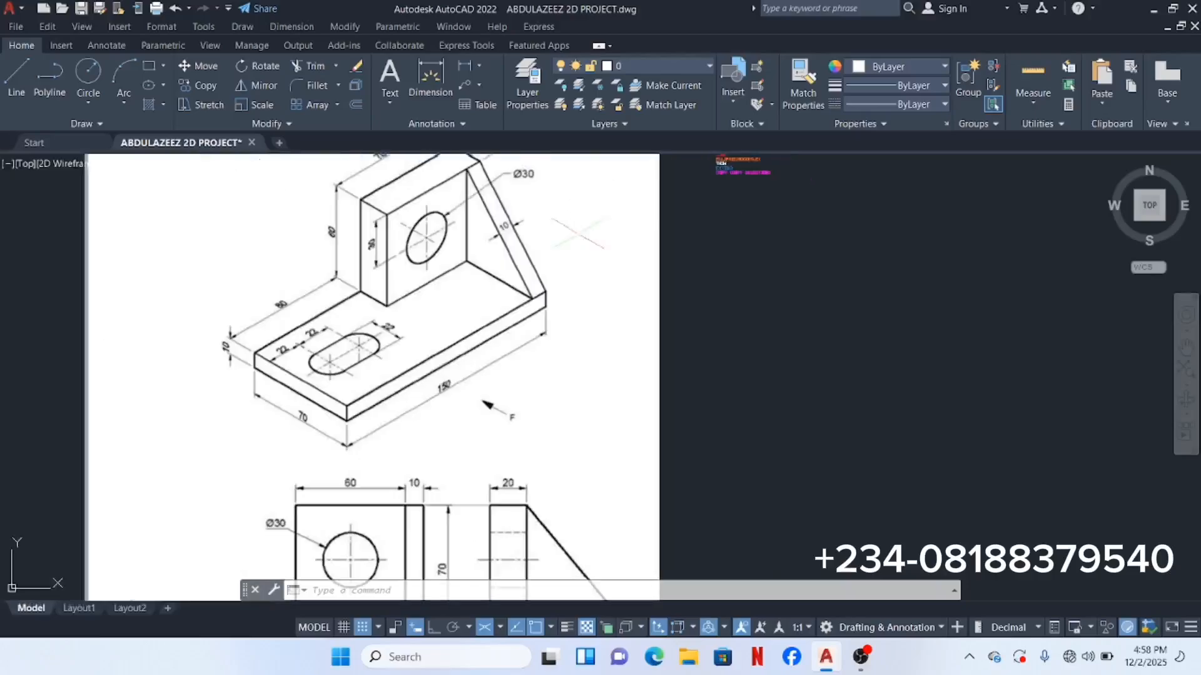
{"action": "middle_click_drag", "start_coordinate": [324, 330], "coordinate": [343, 375]}
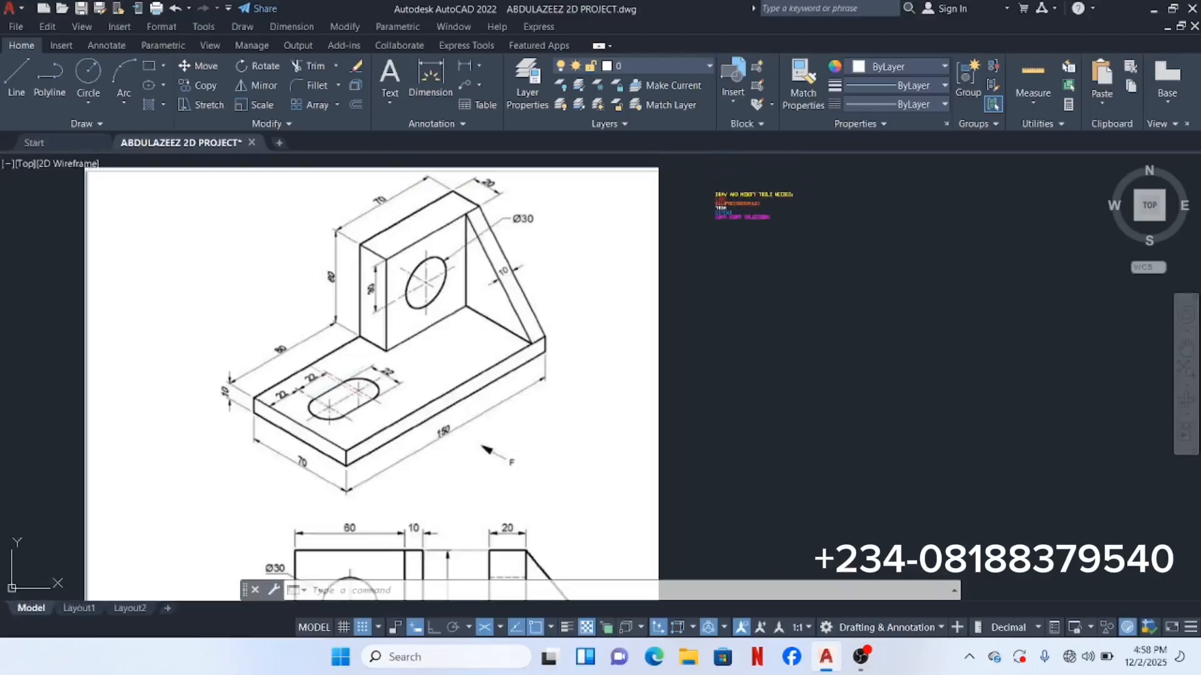
Step: Start a line right of the reference, with Ortho on and Isoplane Left selected
{"action": "left_click", "coordinate": [16, 89]}
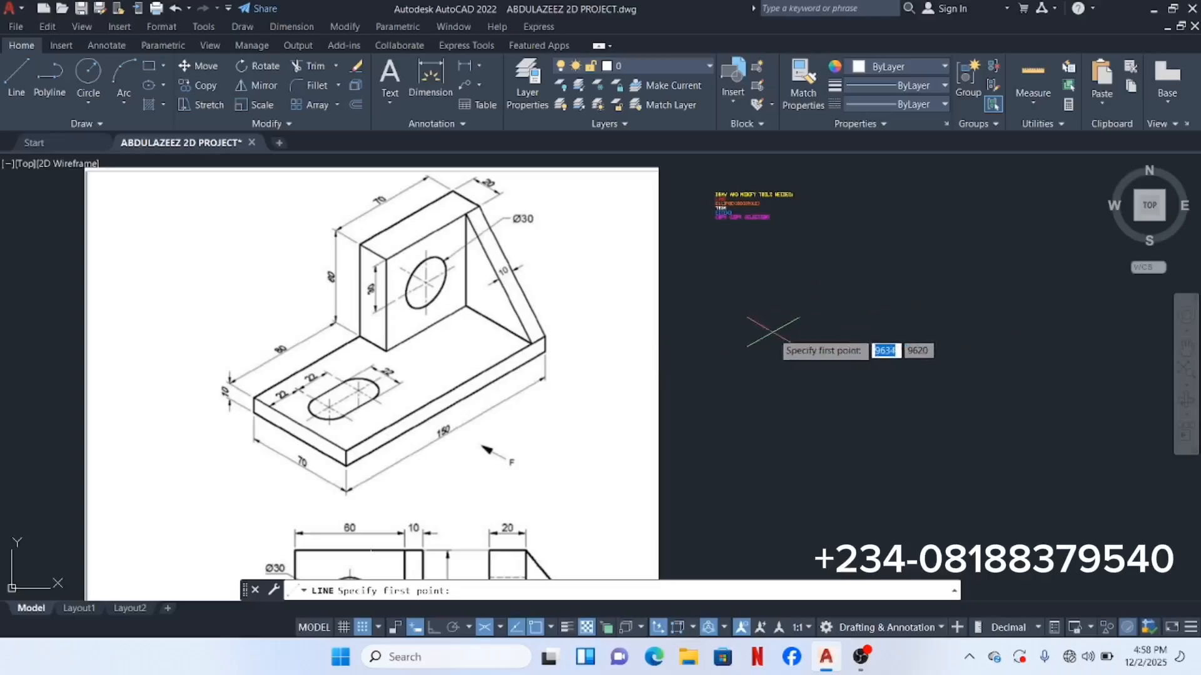
{"action": "left_click", "coordinate": [762, 419]}
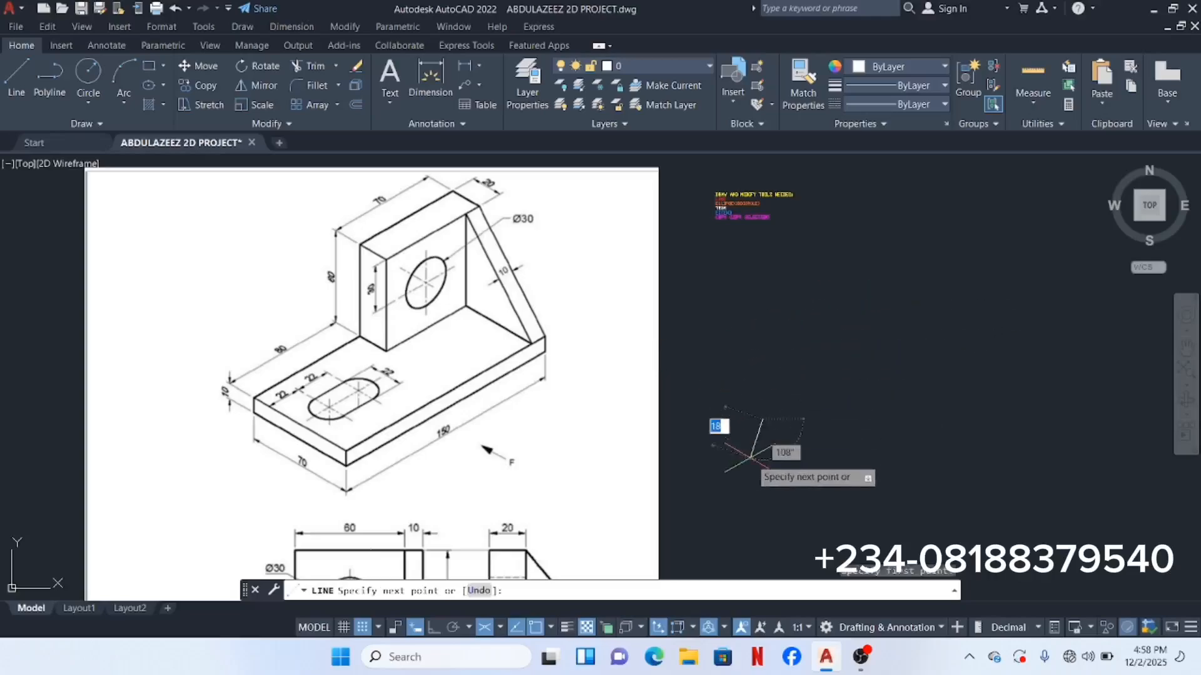
{"action": "left_click", "coordinate": [434, 628]}
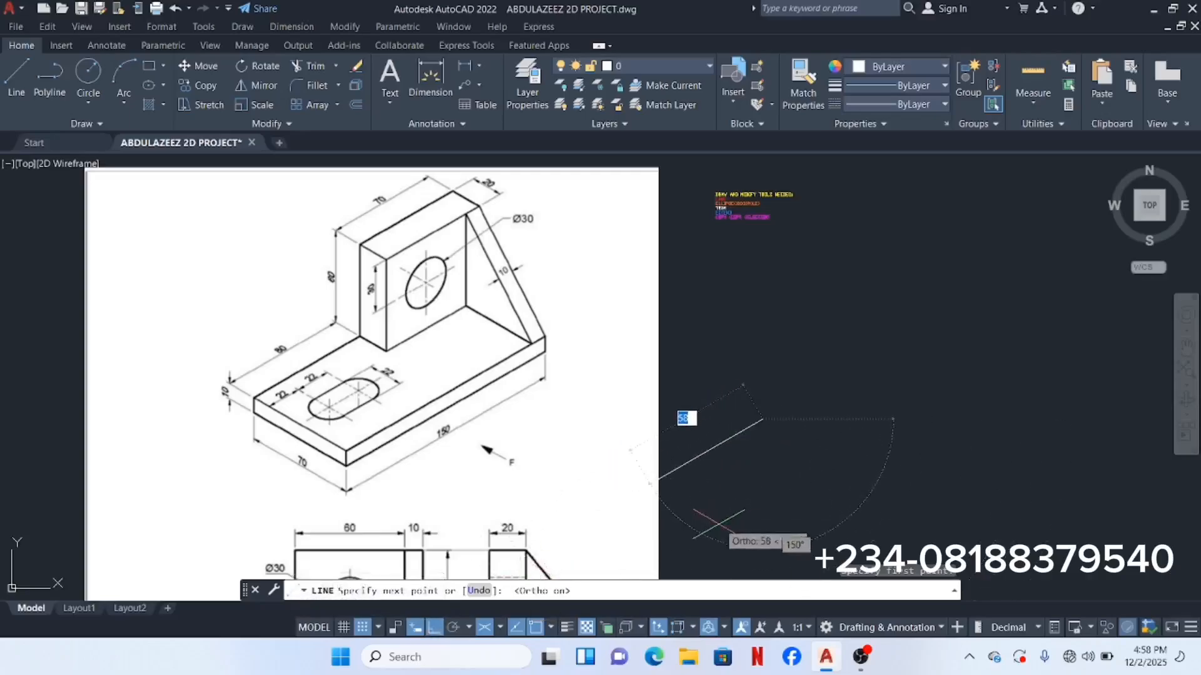
{"action": "left_click", "coordinate": [501, 628]}
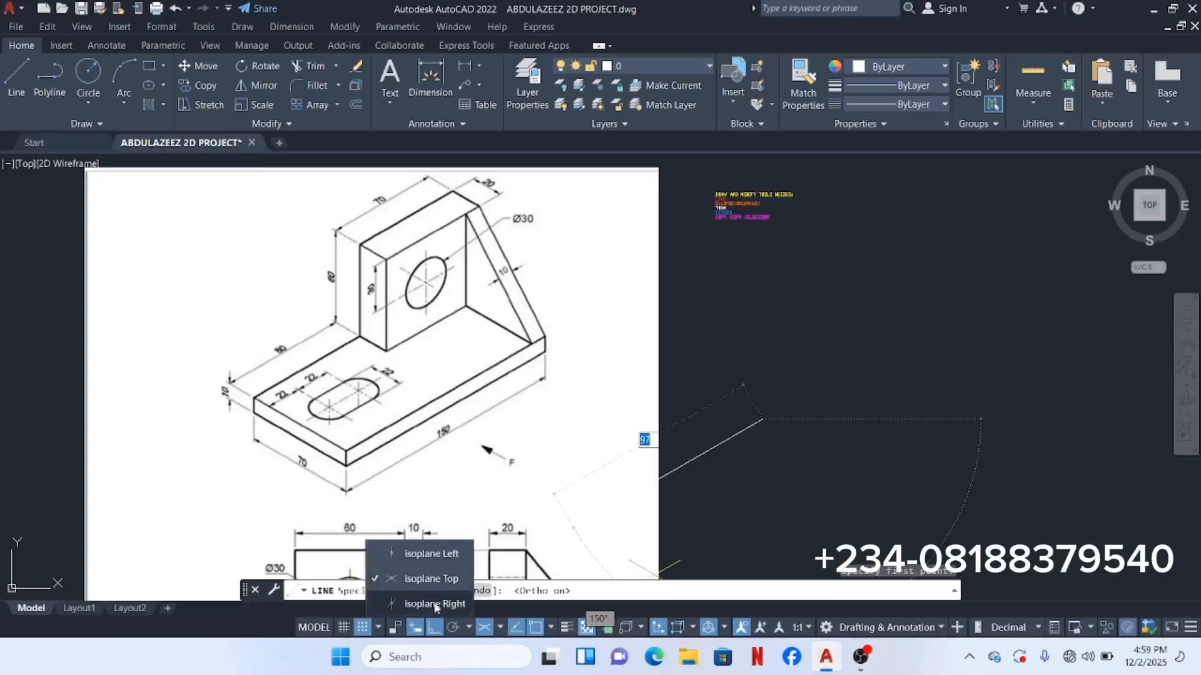
{"action": "left_click", "coordinate": [432, 553]}
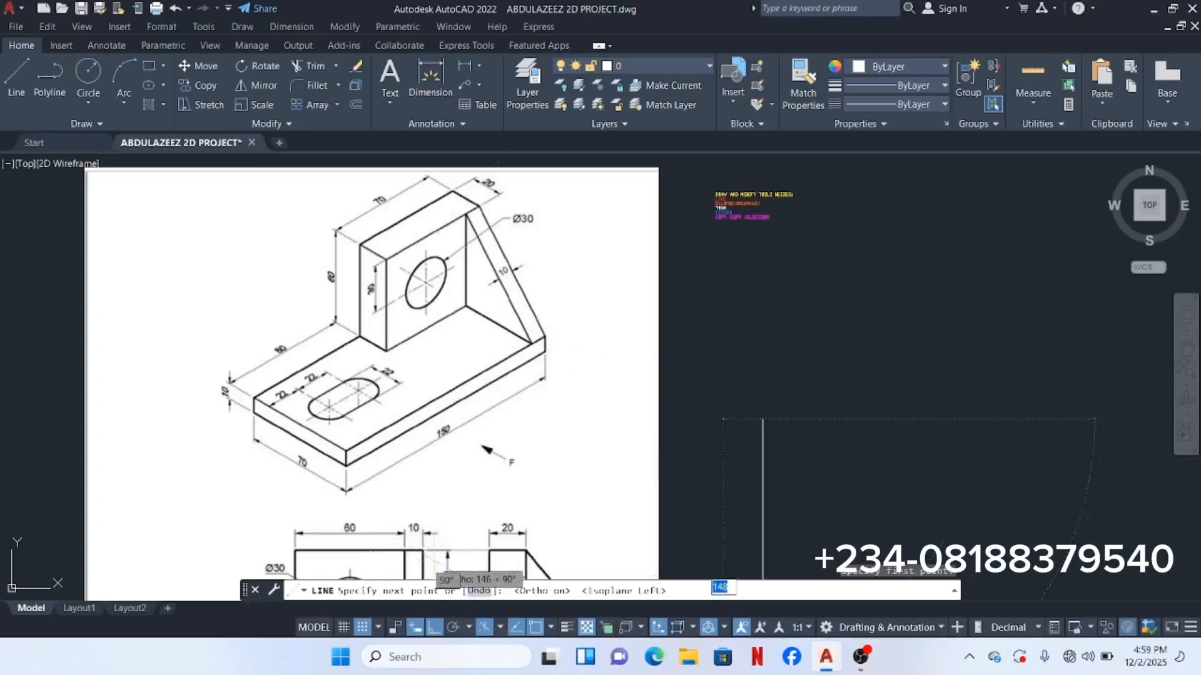
{"action": "left_click", "coordinate": [500, 629]}
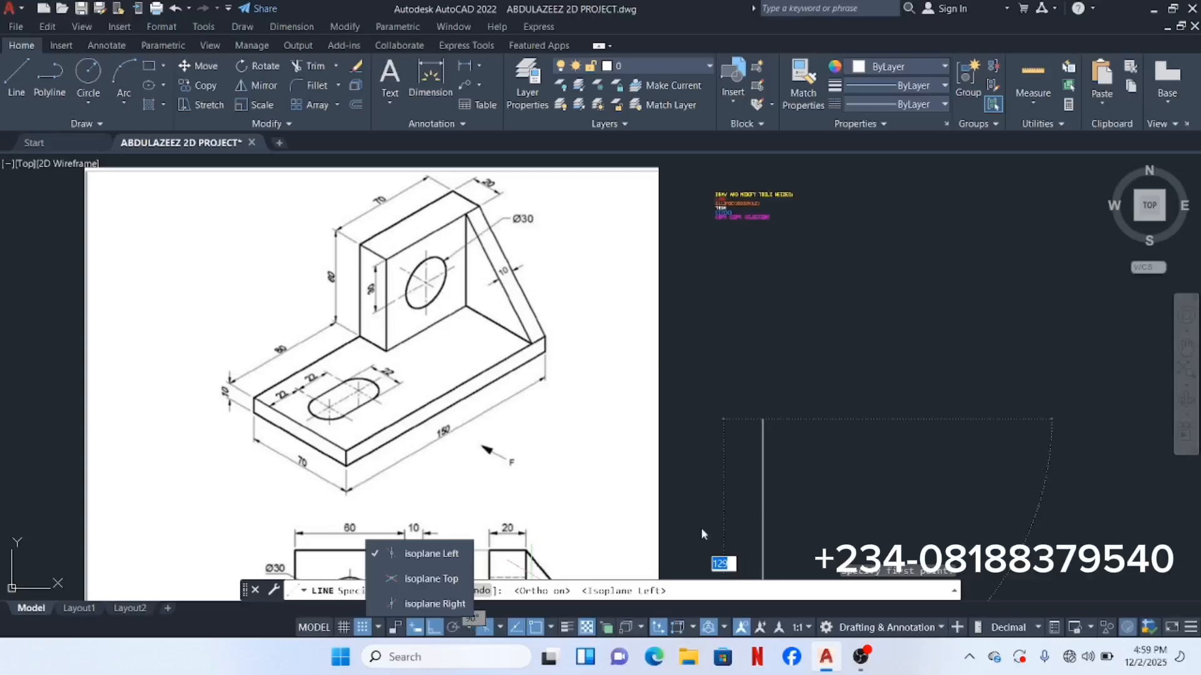
{"action": "scroll", "coordinate": [862, 352], "scroll_direction": "down", "scroll_amount": 2}
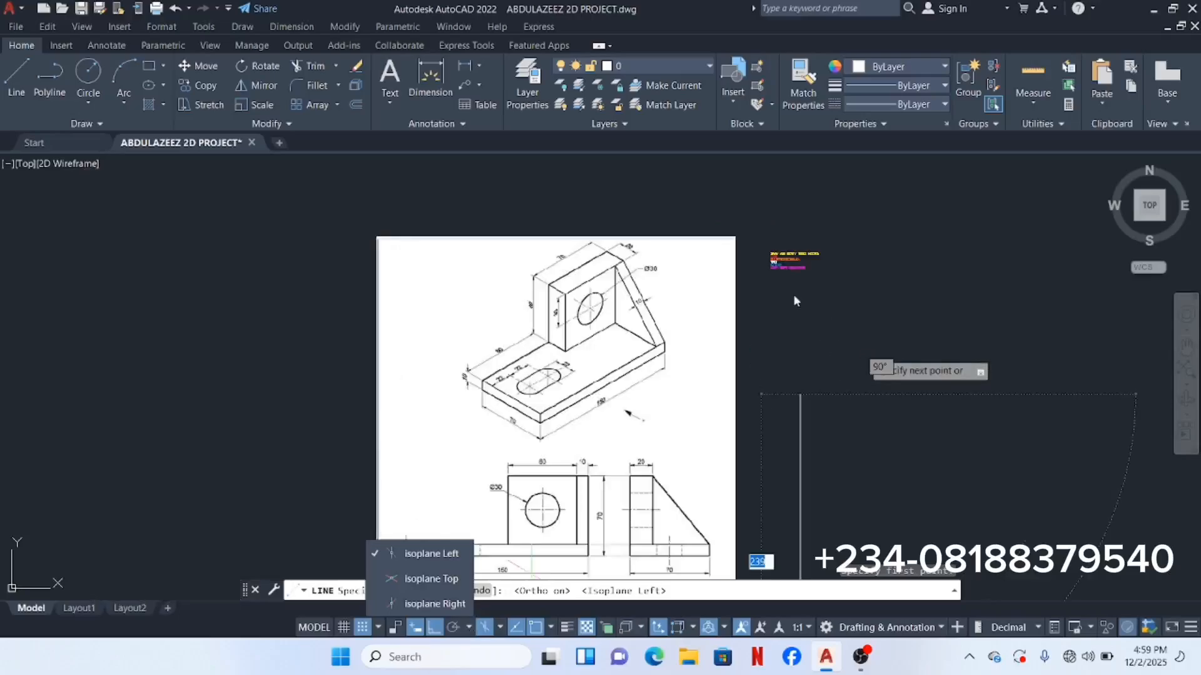
{"action": "scroll", "coordinate": [823, 347], "scroll_direction": "down", "scroll_amount": 2}
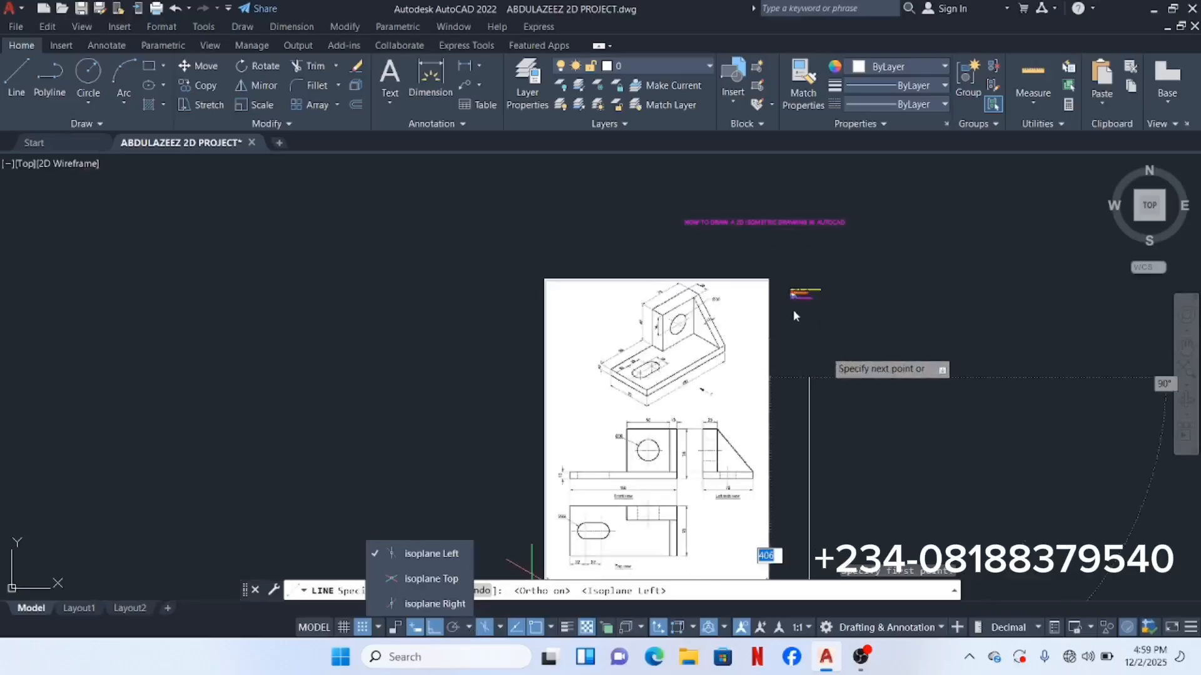
Step: Restart the line and draw a 10-unit rise and a 70-unit edge at 30°
{"action": "key", "text": "Escape"}
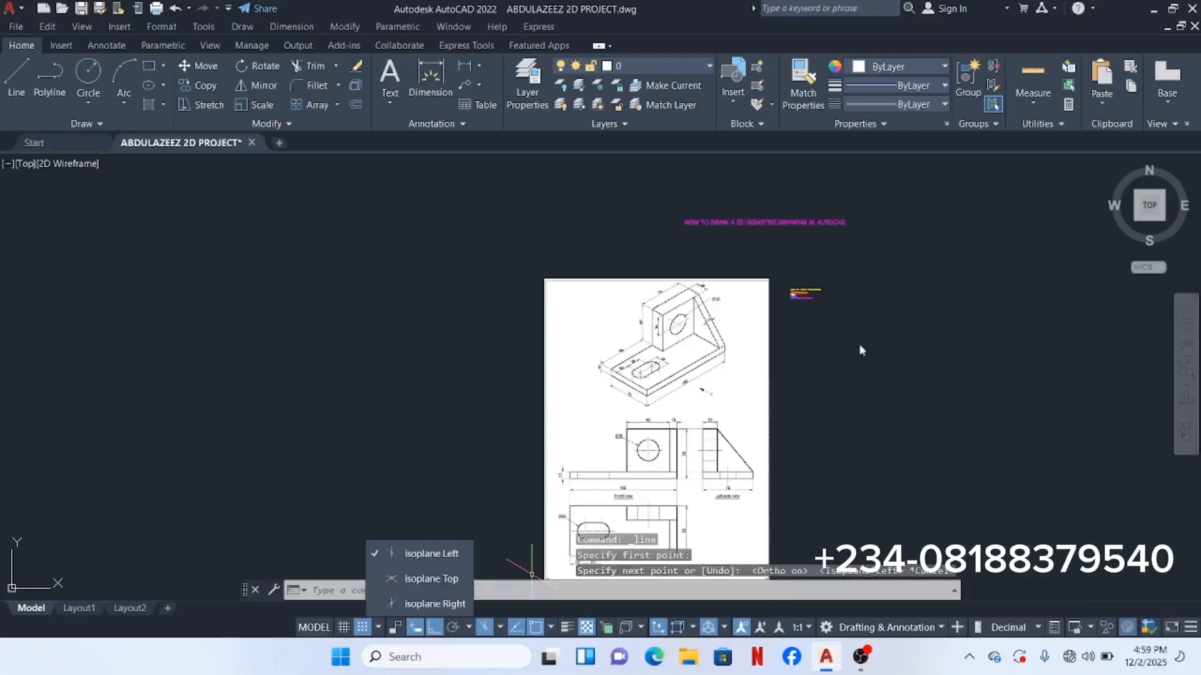
{"action": "left_click", "coordinate": [14, 74]}
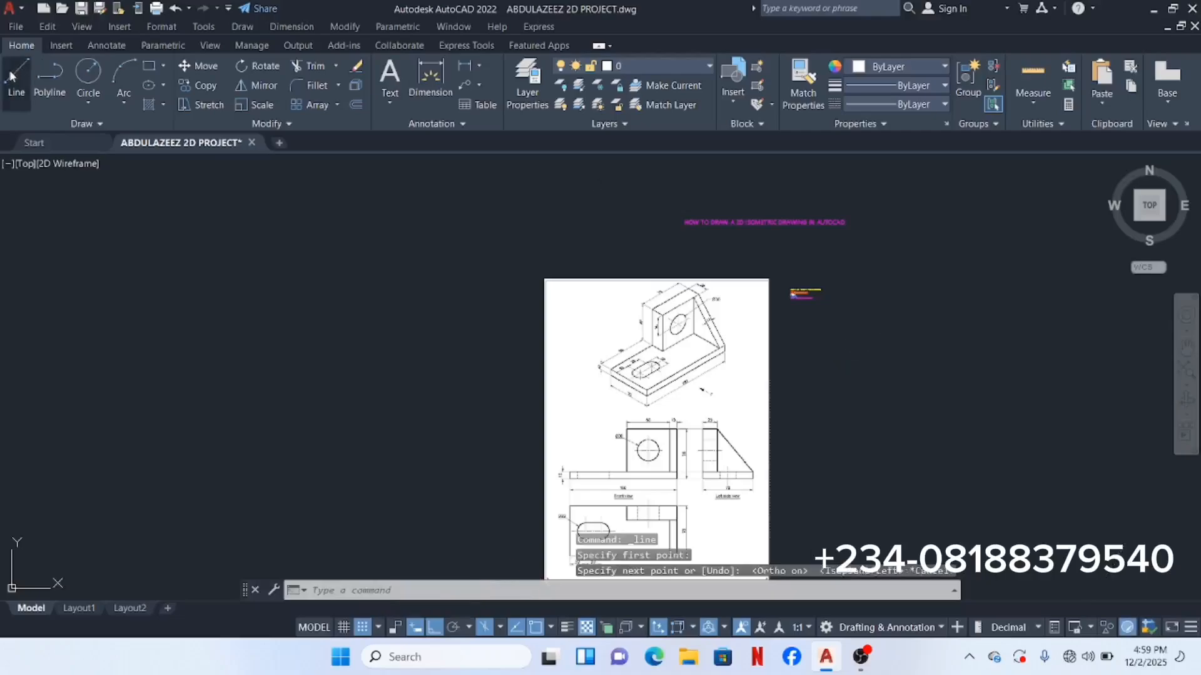
{"action": "left_click", "coordinate": [825, 394]}
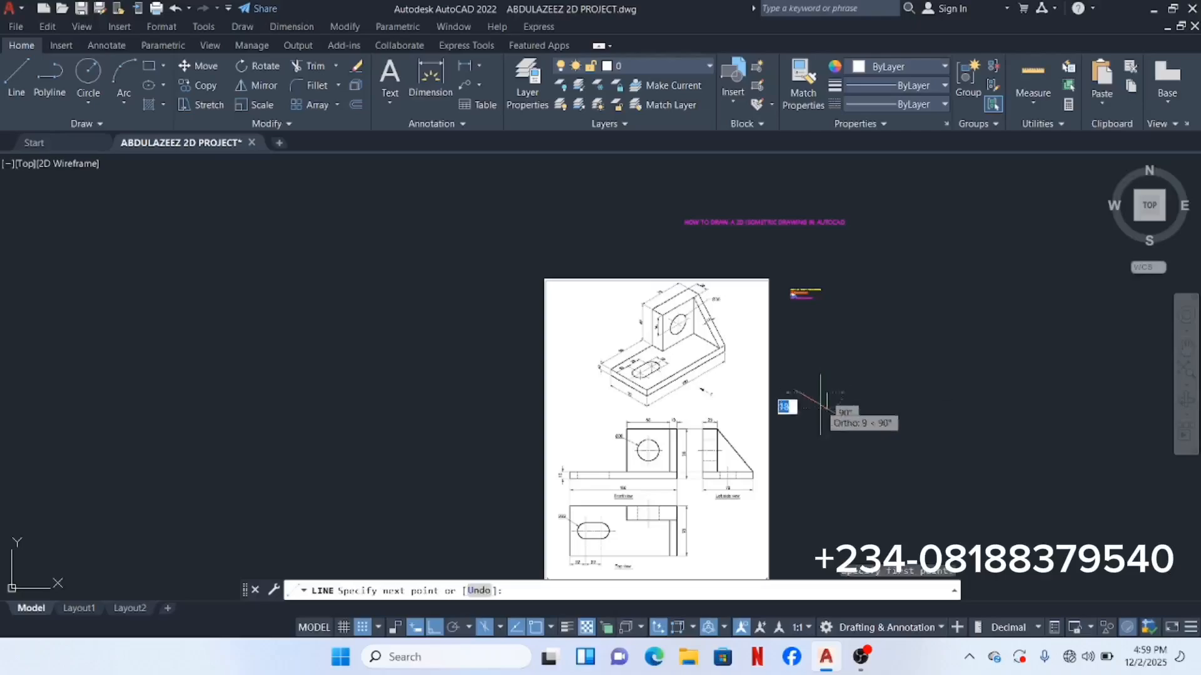
{"action": "scroll", "coordinate": [806, 474], "scroll_direction": "up", "scroll_amount": 5}
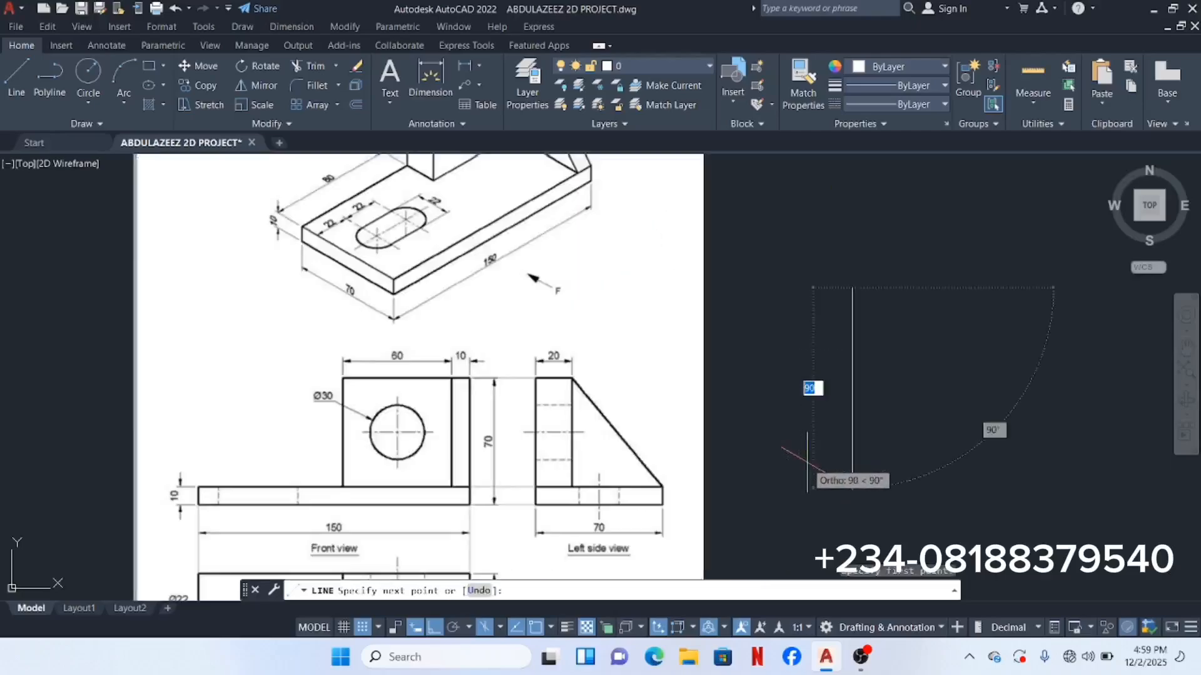
{"action": "scroll", "coordinate": [802, 475], "scroll_direction": "down", "scroll_amount": 3}
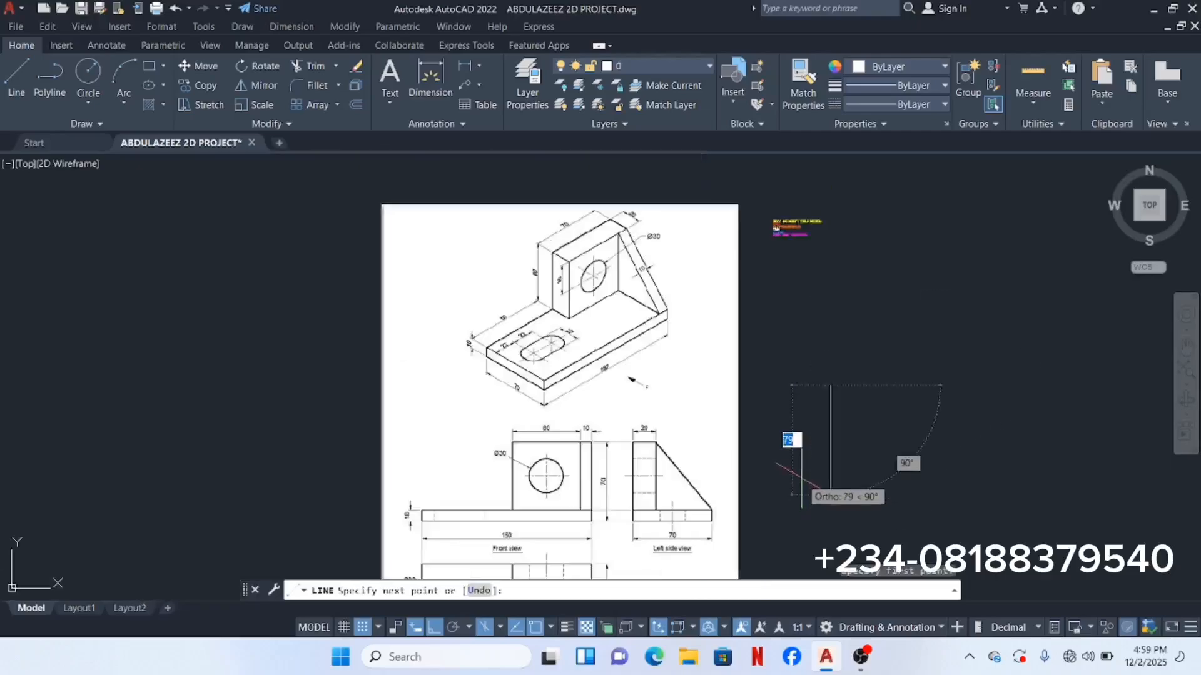
{"action": "middle_click_drag", "start_coordinate": [803, 474], "coordinate": [804, 476]}
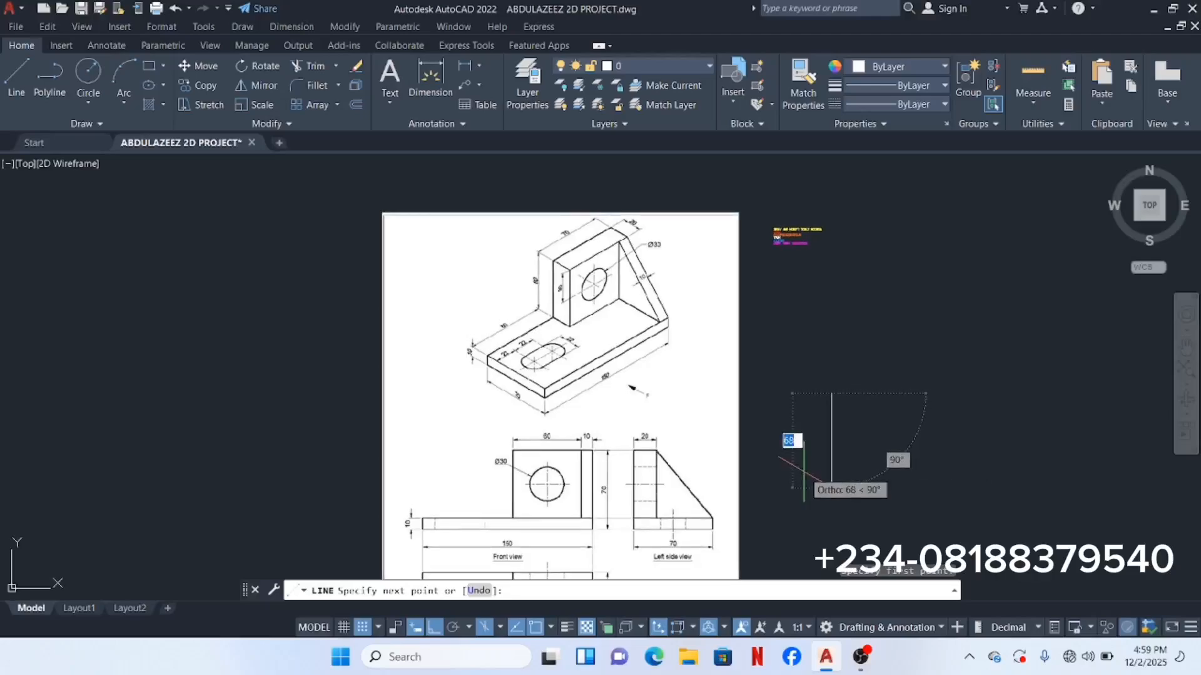
{"action": "type", "text": "1"}
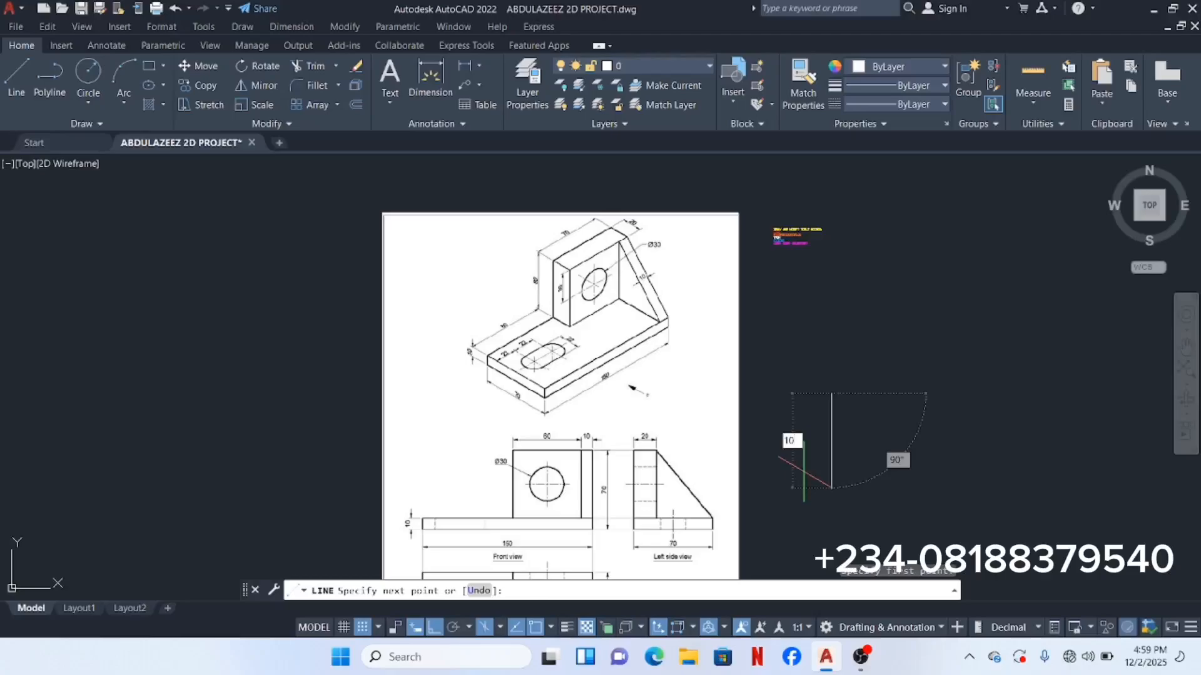
{"action": "type", "text": "0"}
{"action": "key", "text": "Return"}
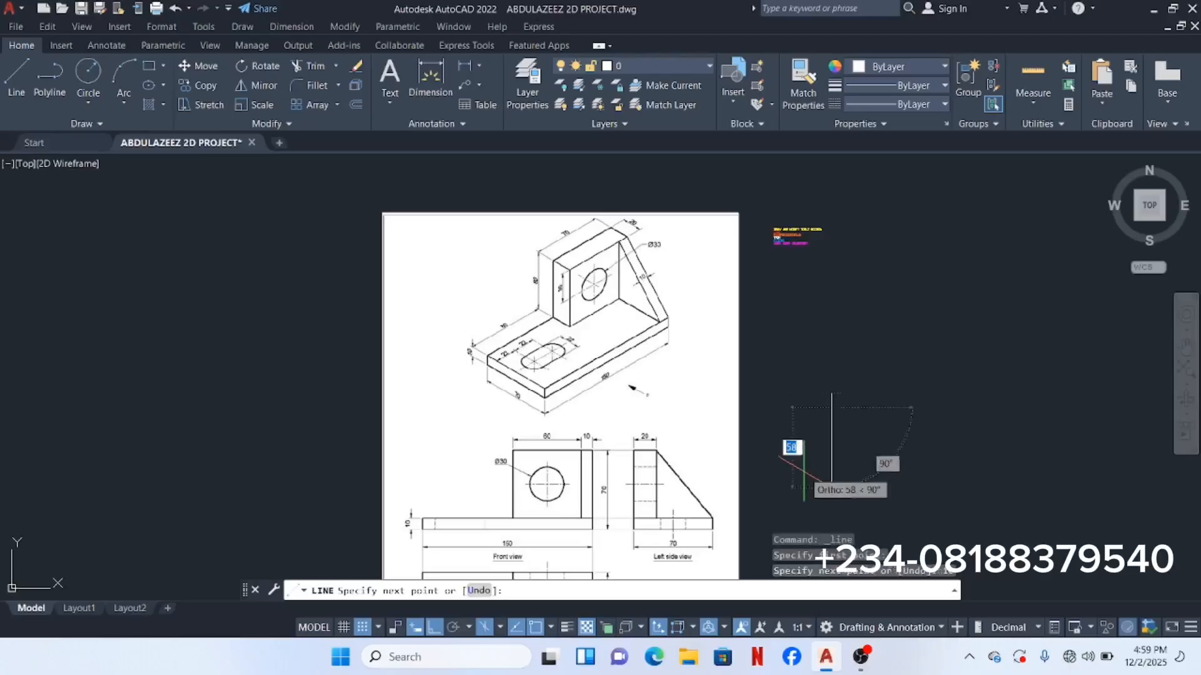
{"action": "scroll", "coordinate": [968, 426], "scroll_direction": "up", "scroll_amount": 2}
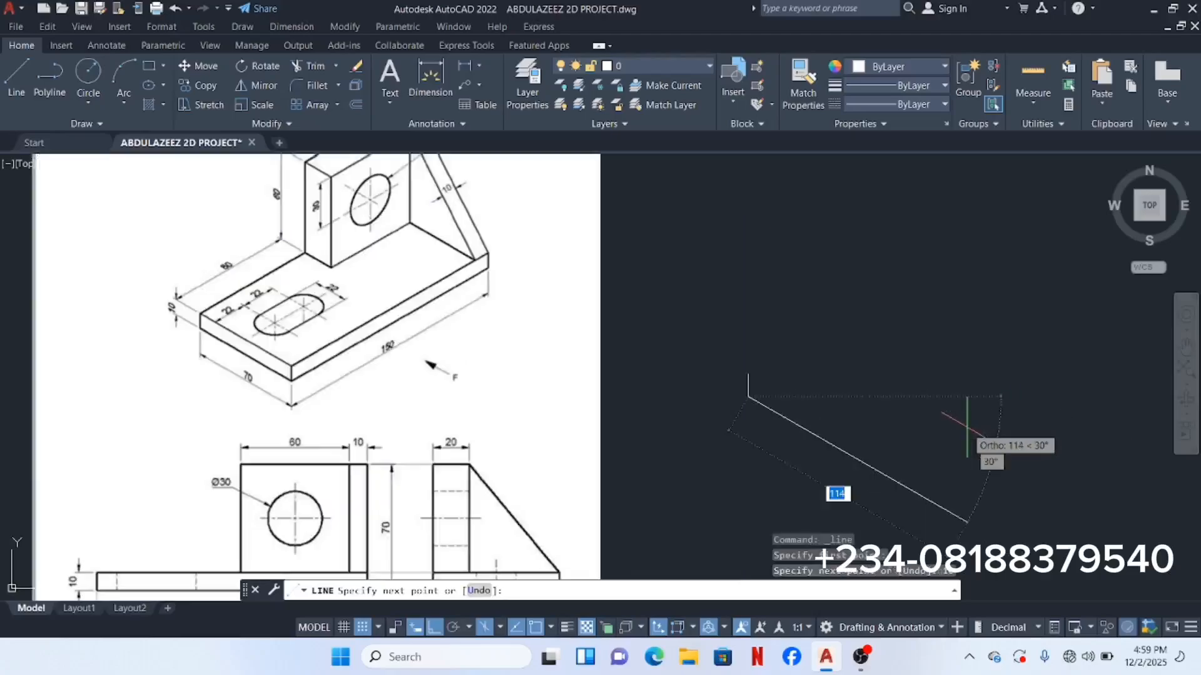
{"action": "middle_click_drag", "start_coordinate": [968, 426], "coordinate": [956, 445]}
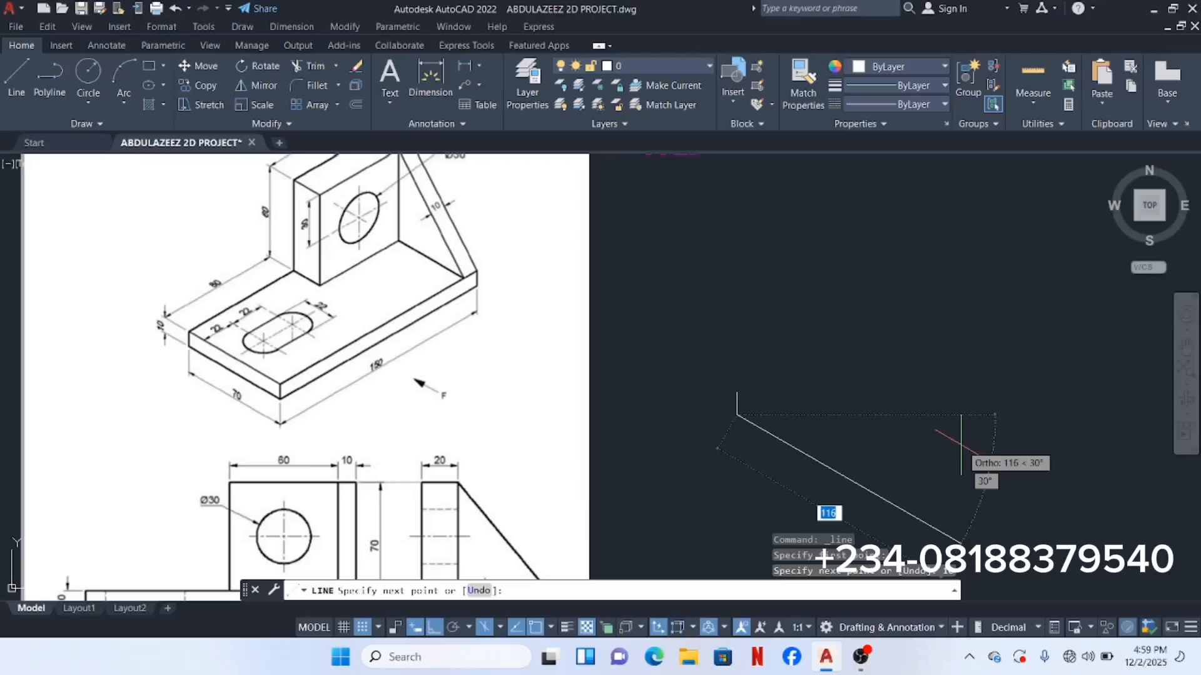
{"action": "type", "text": "7"}
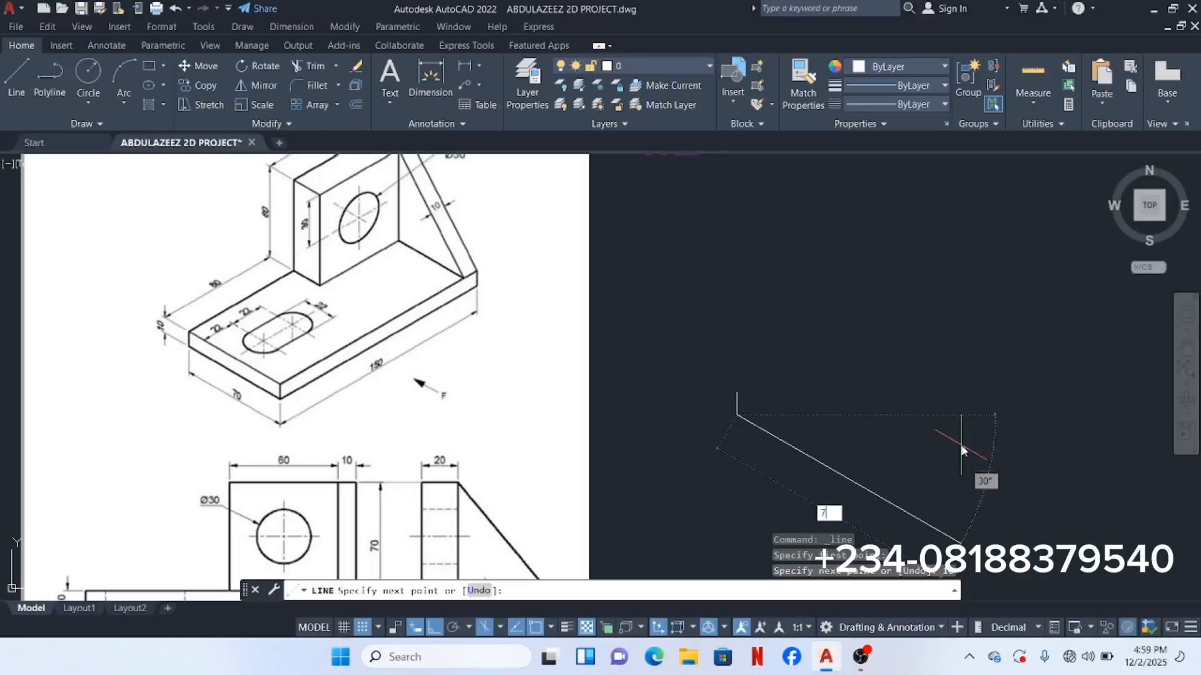
{"action": "type", "text": "0"}
{"action": "key", "text": "Return"}
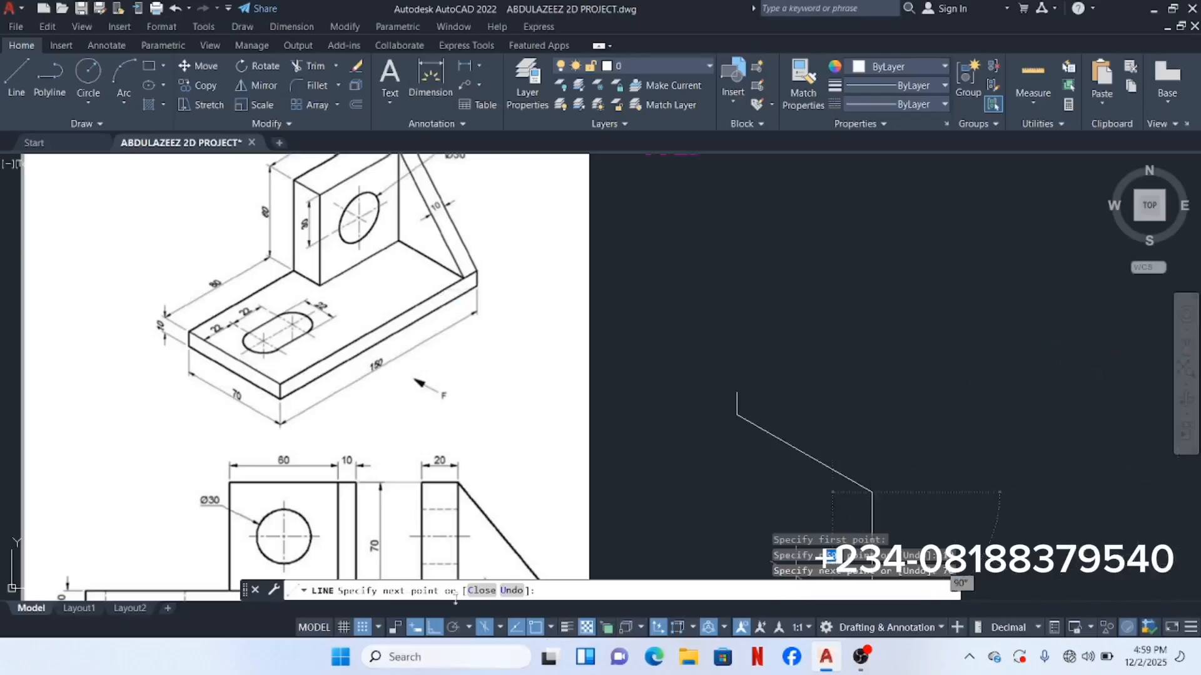
Step: On Isoplane Right, continue with edges of 150, 10 and 150 units
{"action": "left_click", "coordinate": [498, 627]}
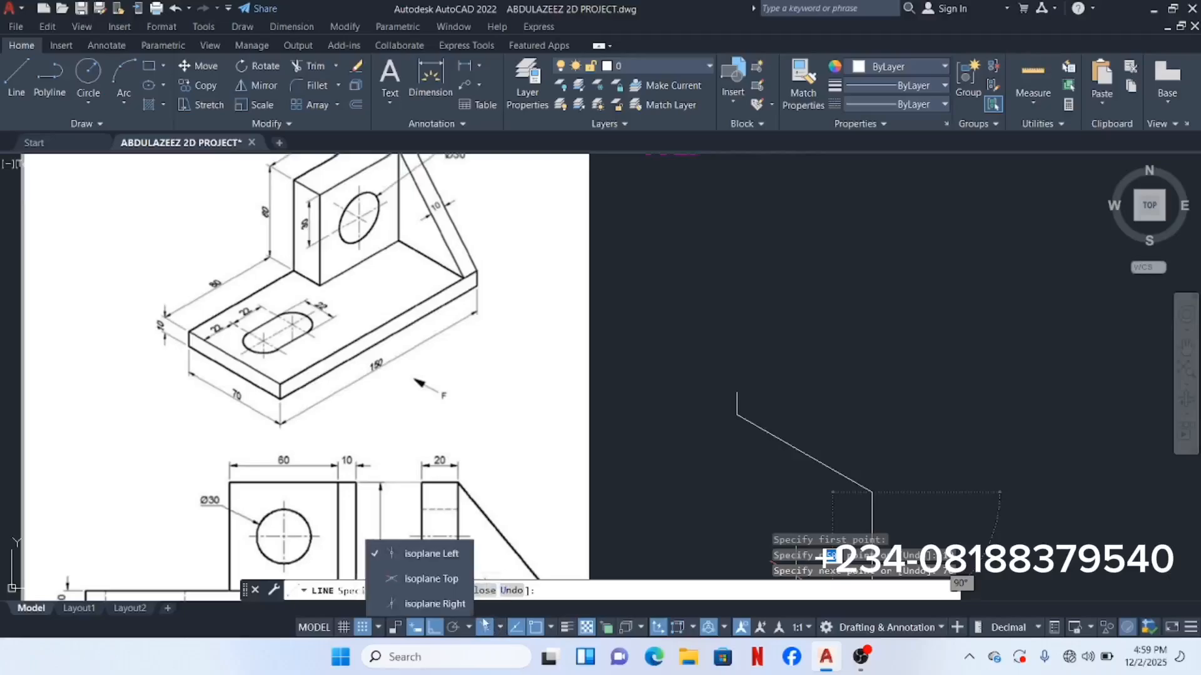
{"action": "left_click", "coordinate": [436, 604]}
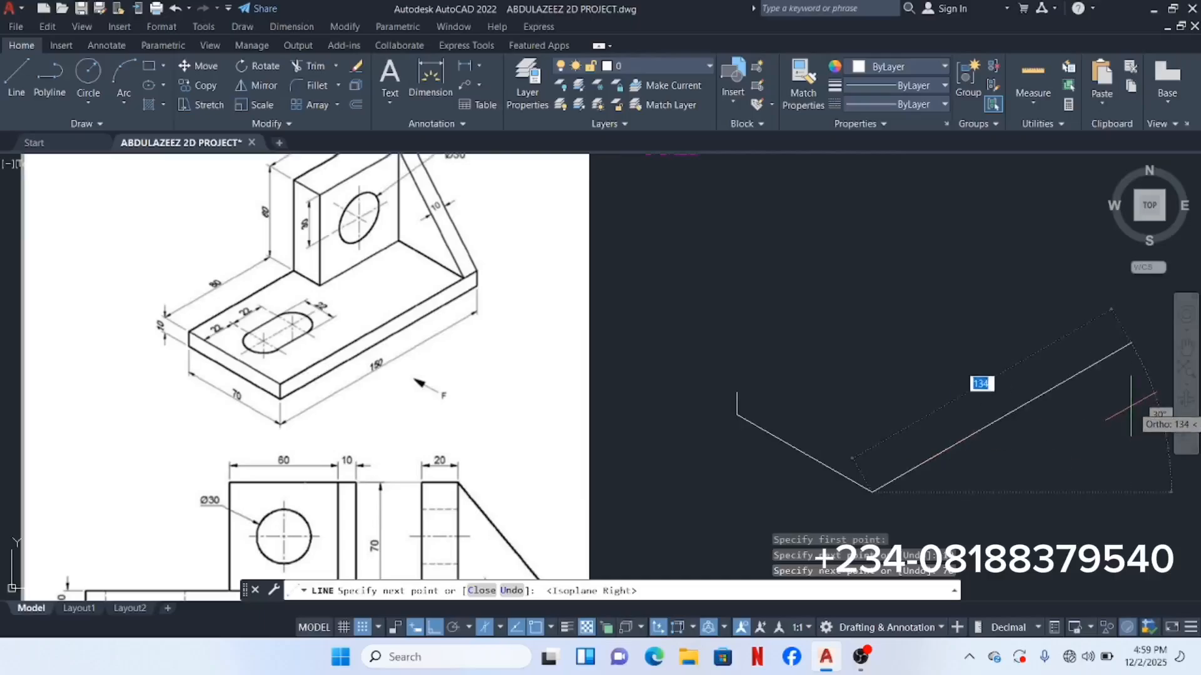
{"action": "middle_click_drag", "start_coordinate": [1057, 387], "coordinate": [905, 417]}
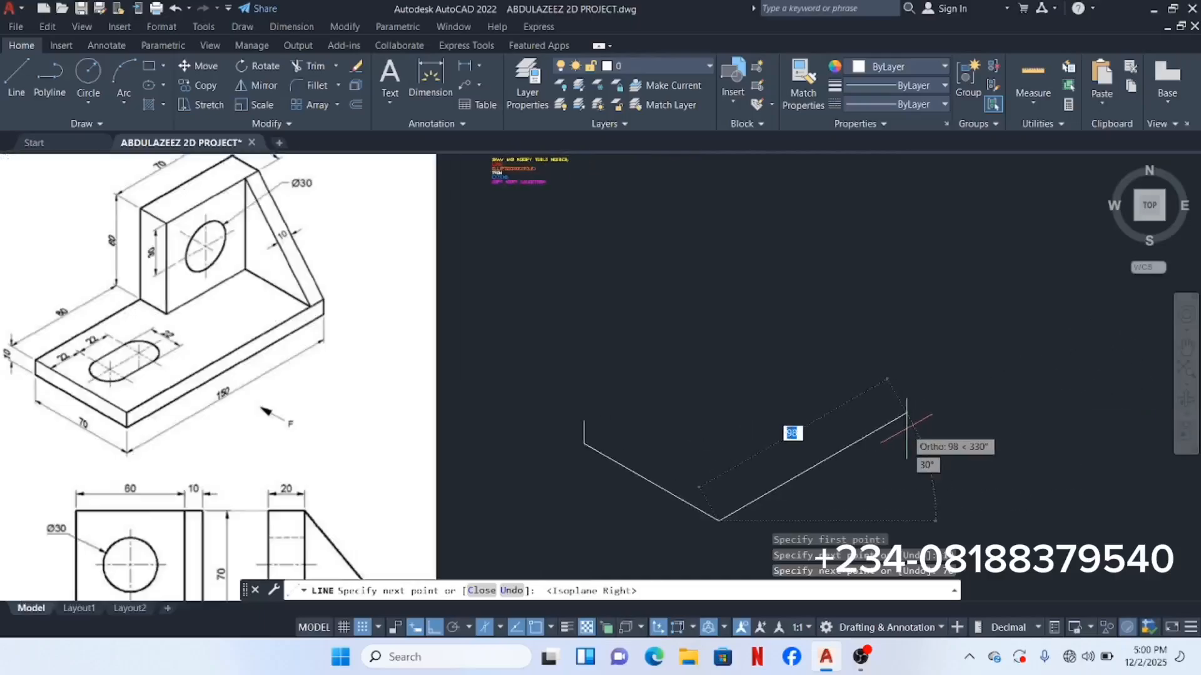
{"action": "type", "text": "150"}
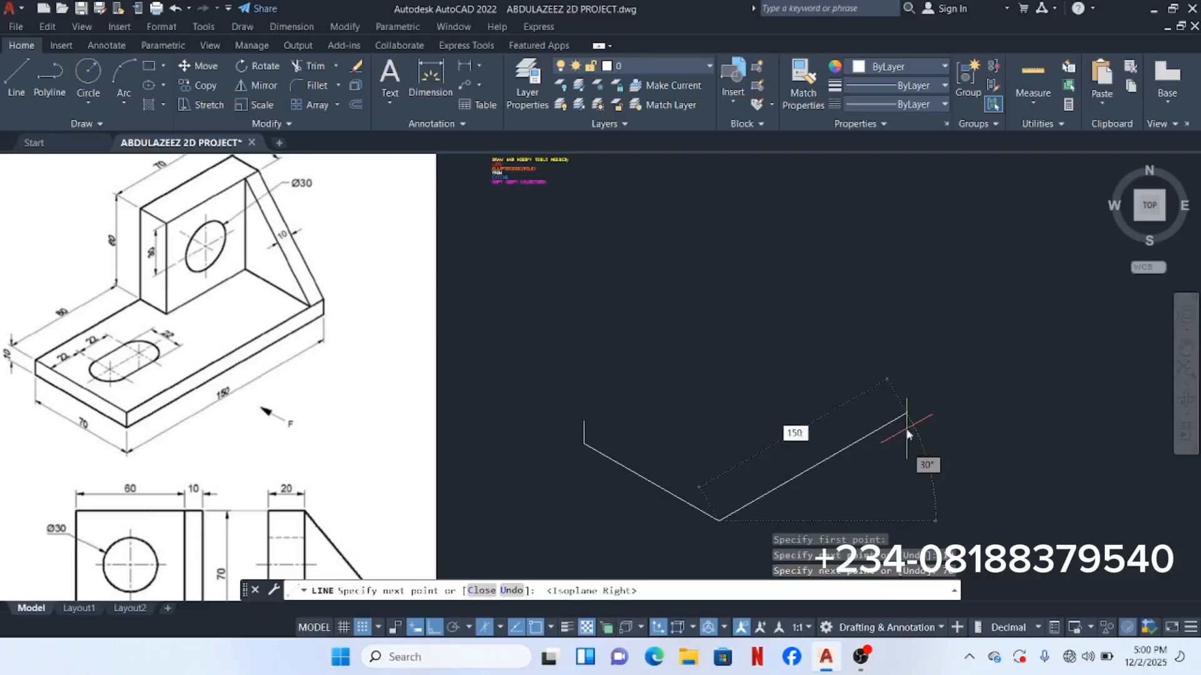
{"action": "key", "text": "Return"}
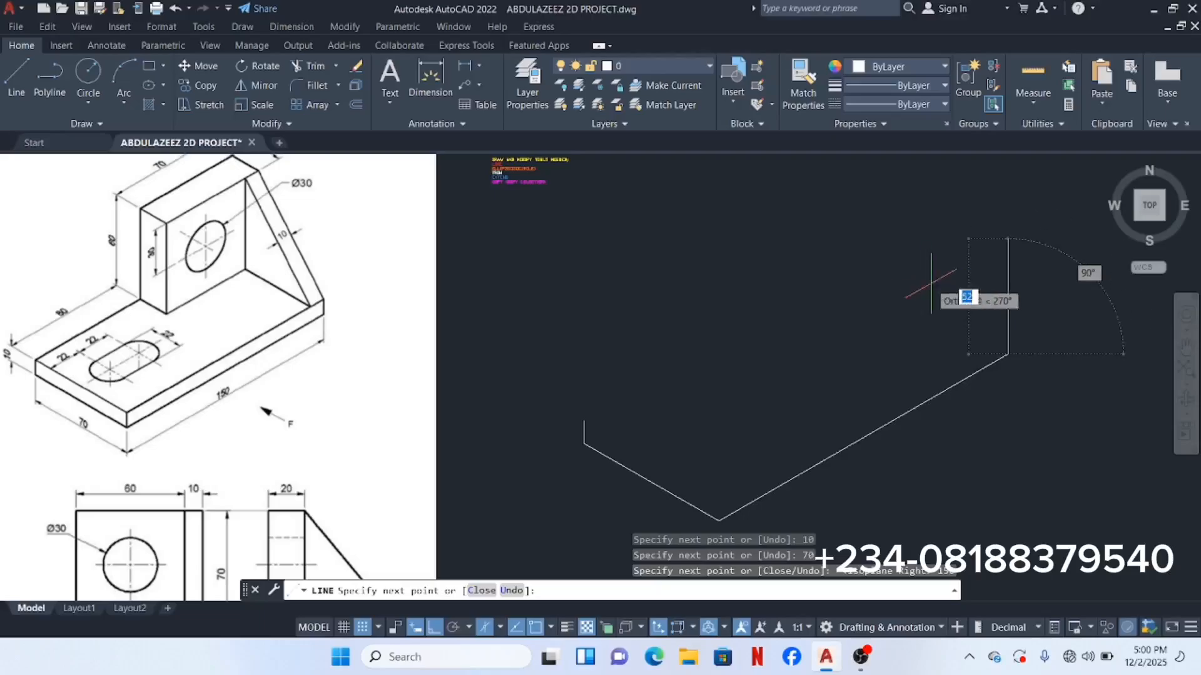
{"action": "type", "text": "1"}
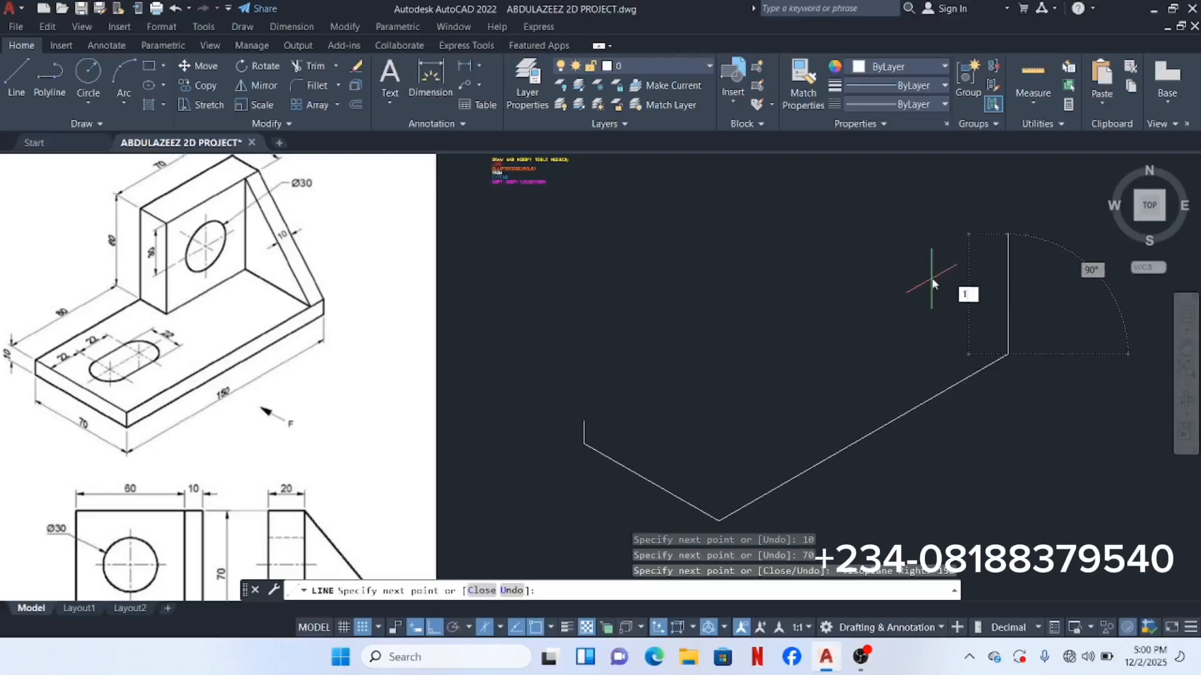
{"action": "type", "text": "0"}
{"action": "key", "text": "Return"}
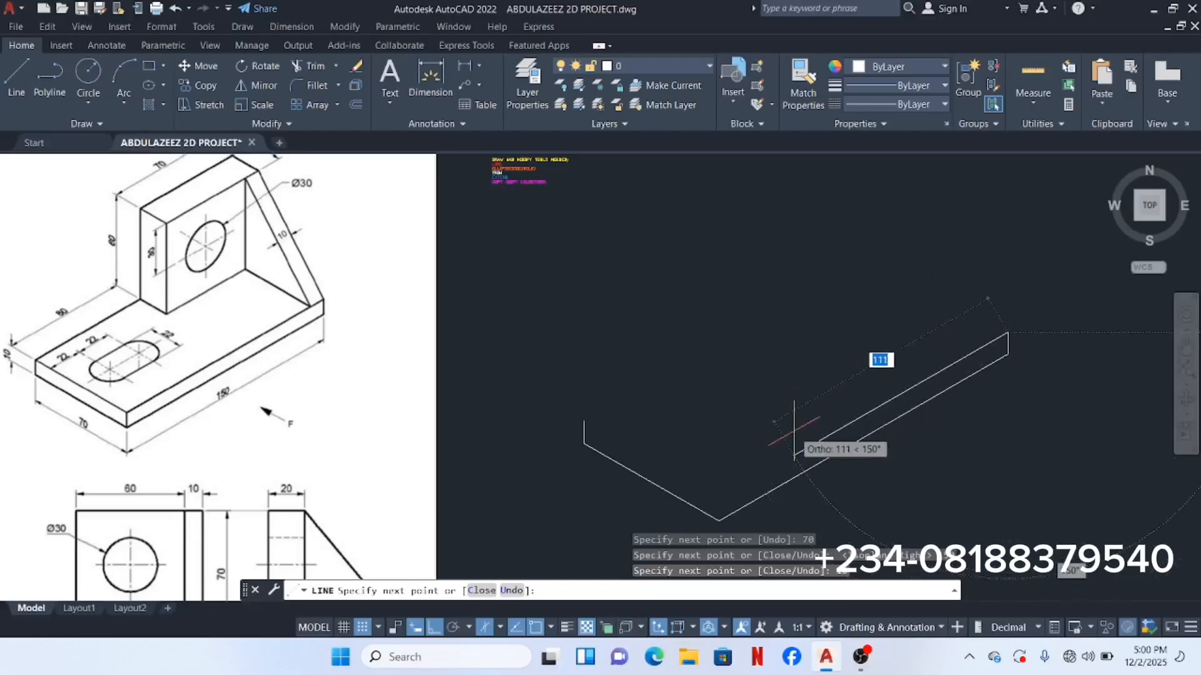
{"action": "type", "text": "150"}
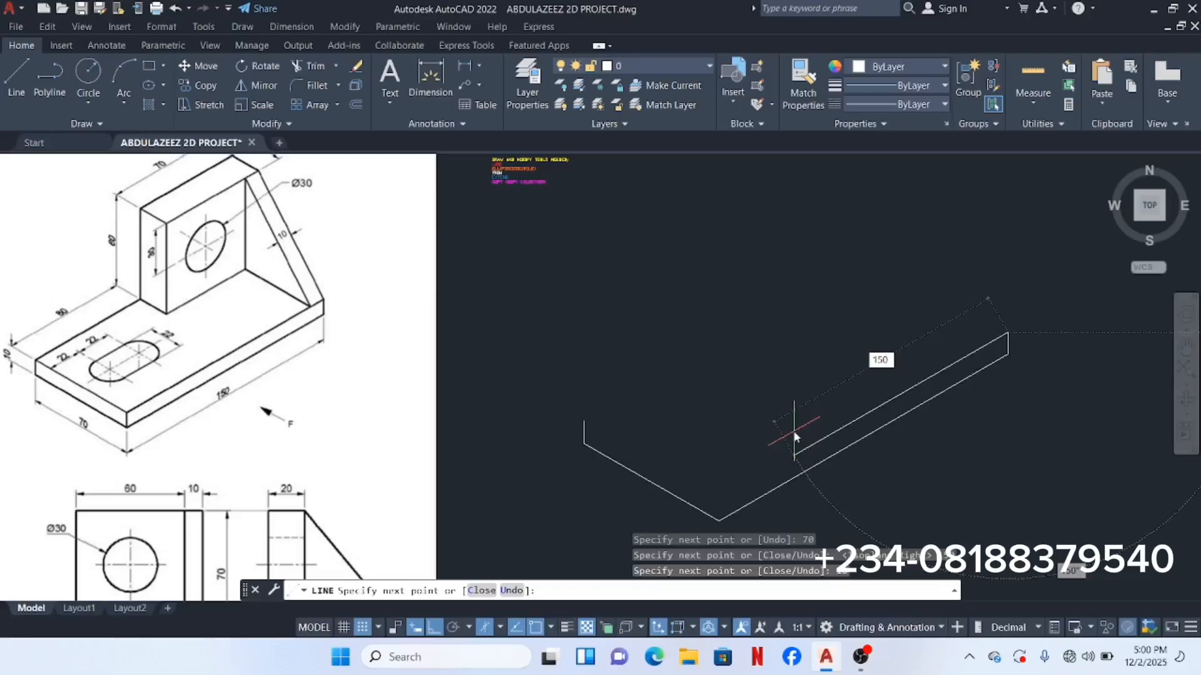
{"action": "key", "text": "Return"}
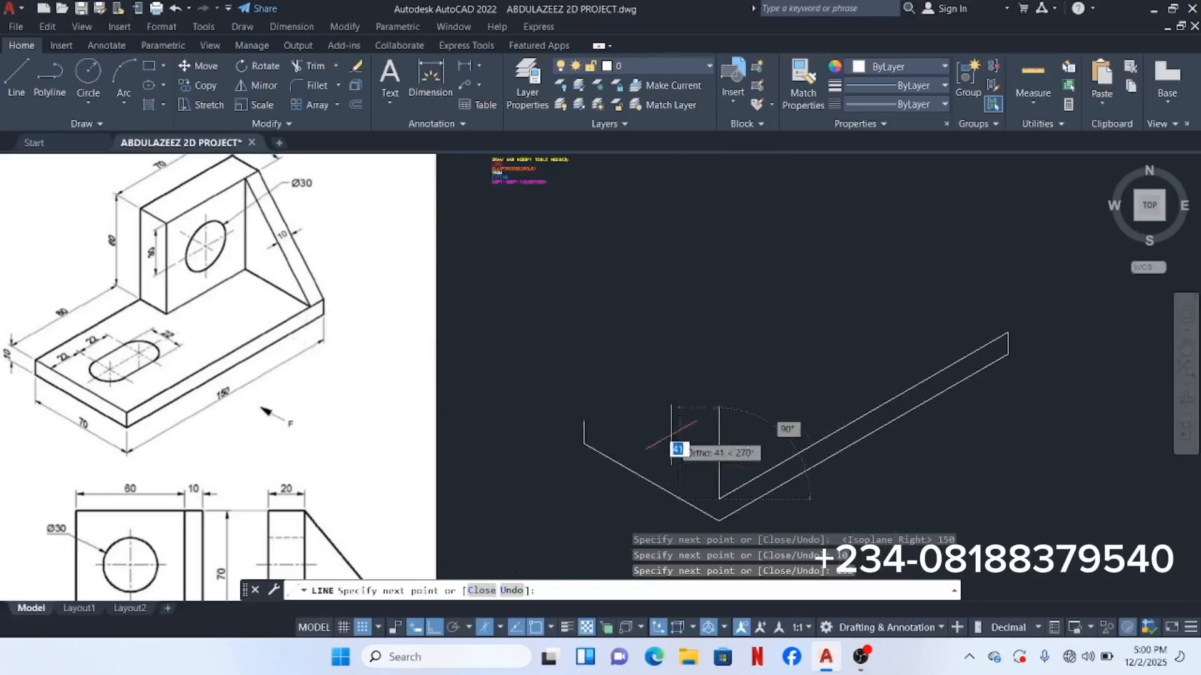
Step: Draw the base's 70-unit top edge on Isoplane Left, then return to Isoplane Right
{"action": "left_click", "coordinate": [501, 627]}
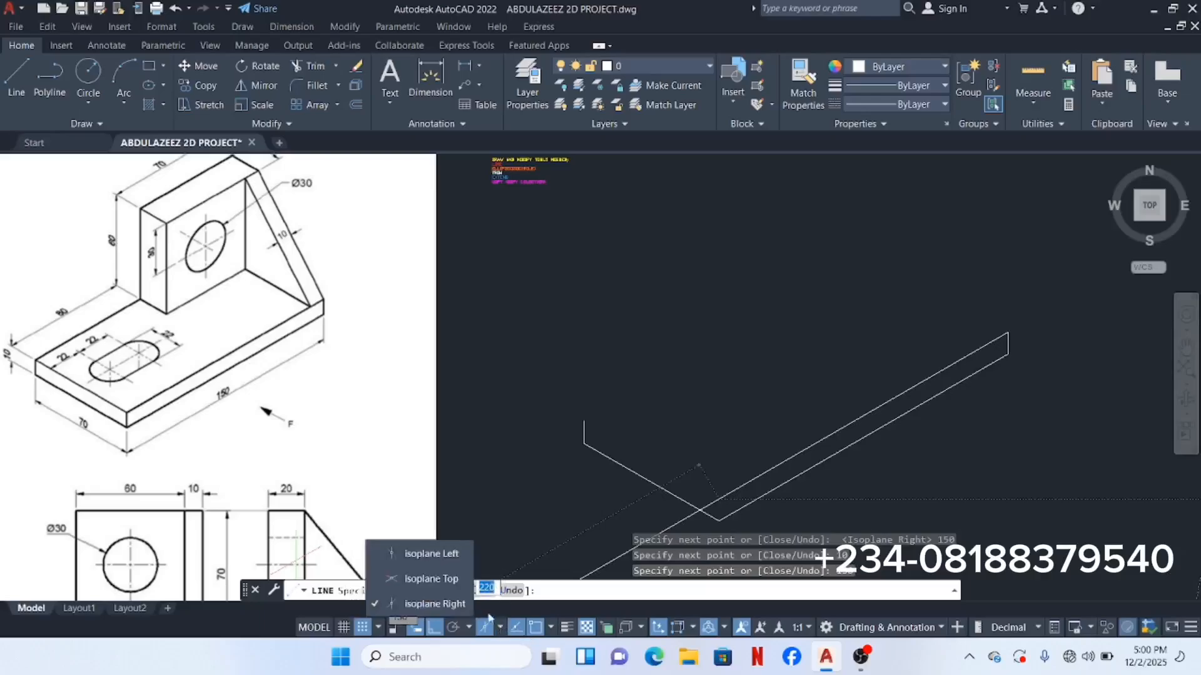
{"action": "left_click", "coordinate": [430, 553]}
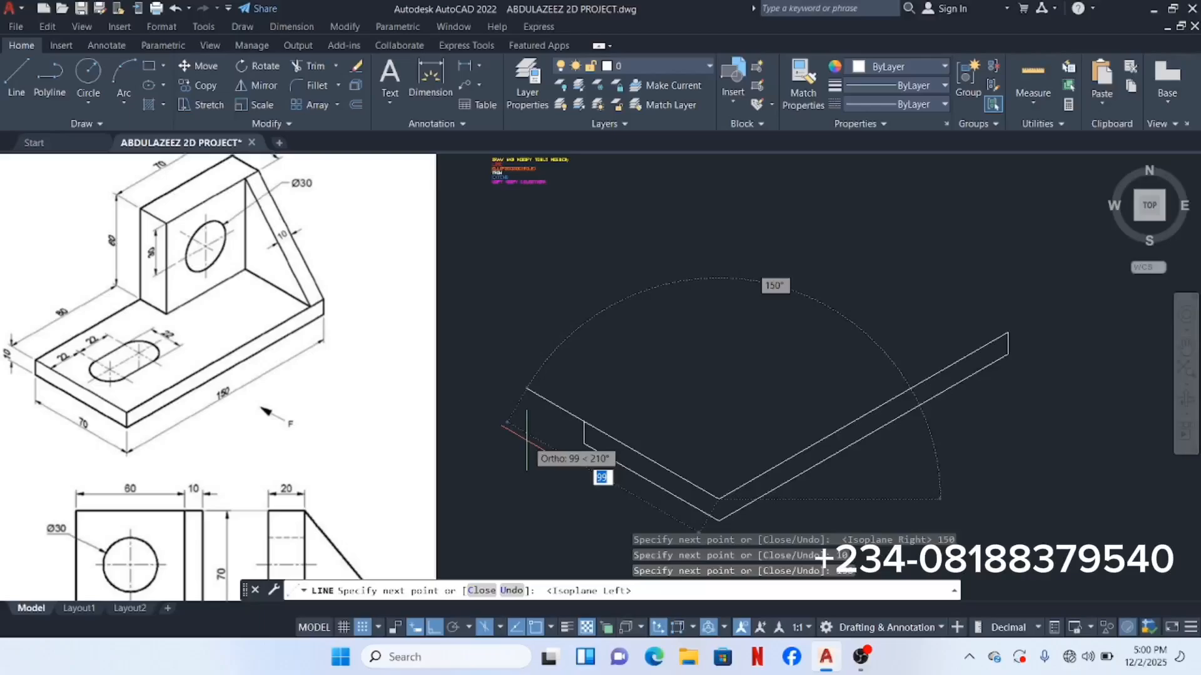
{"action": "type", "text": "70"}
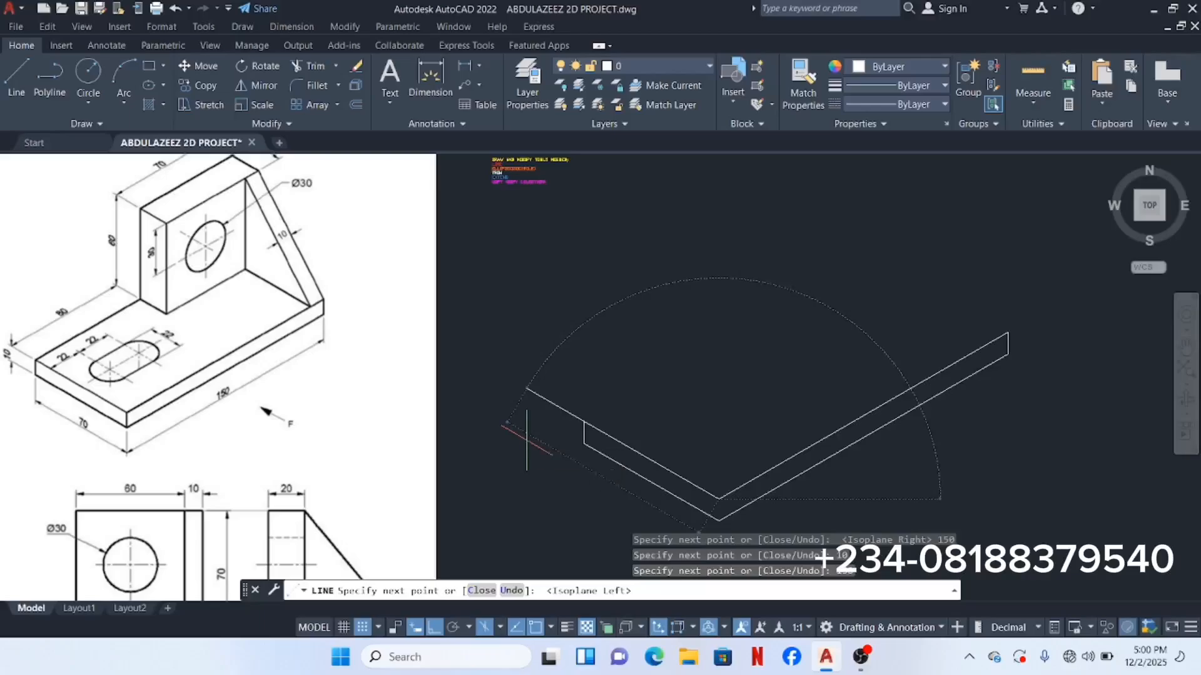
{"action": "key", "text": "Return"}
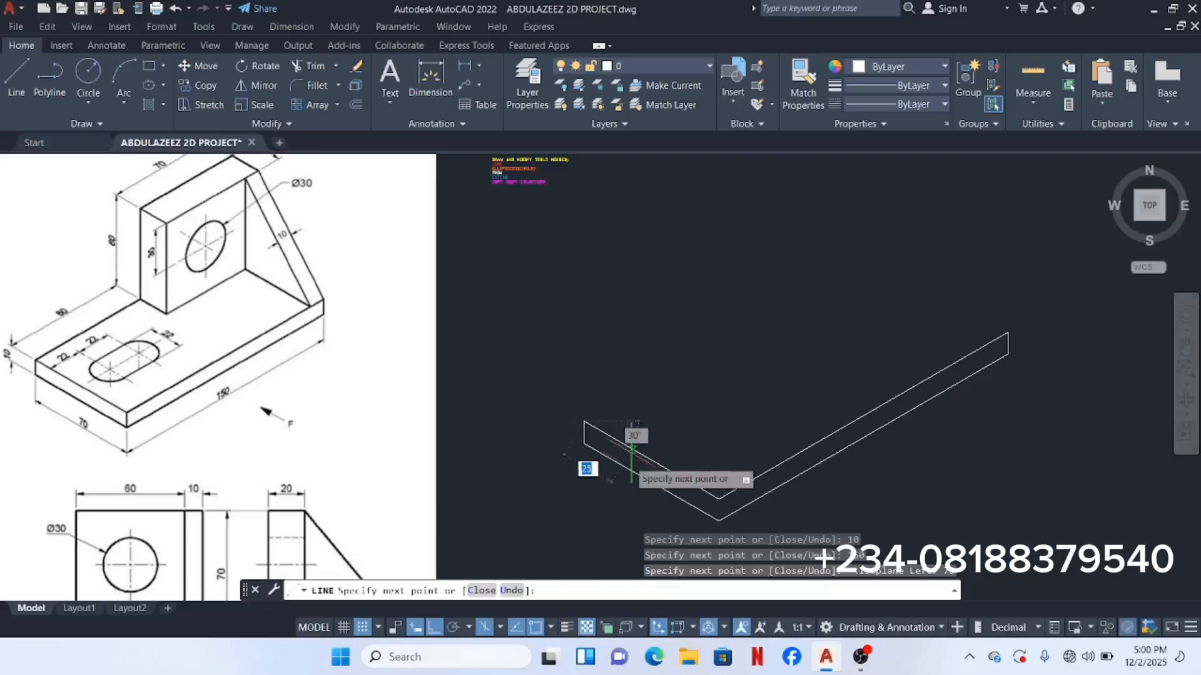
{"action": "left_click", "coordinate": [500, 628]}
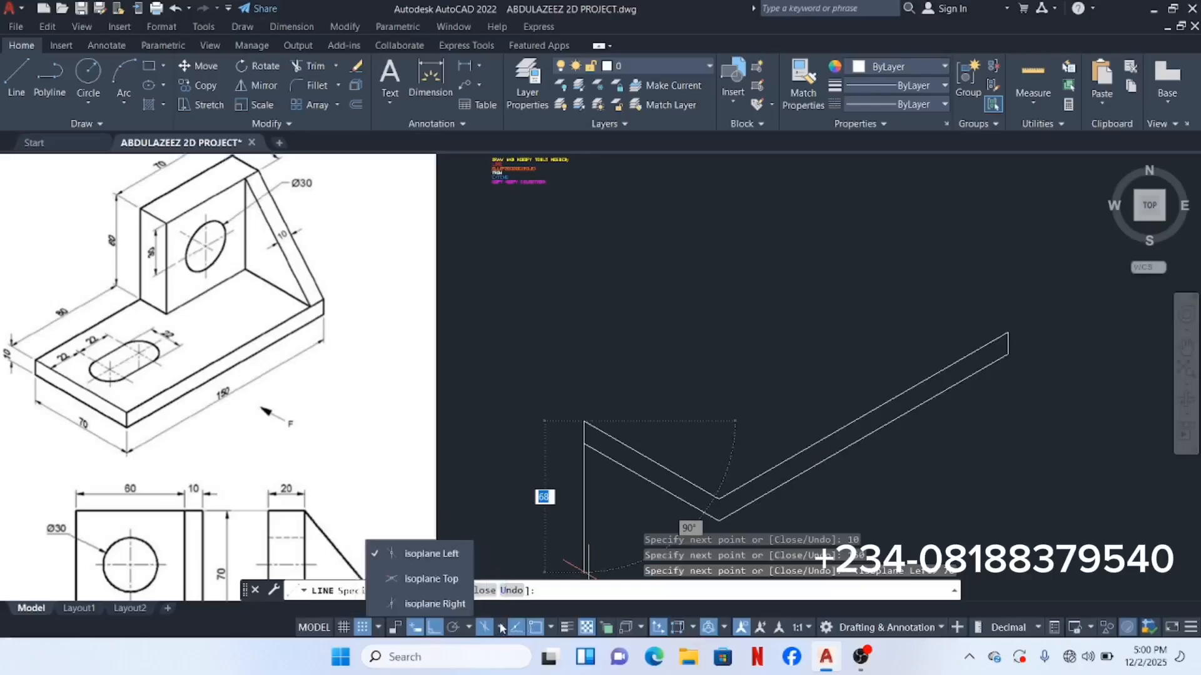
{"action": "left_click", "coordinate": [434, 604]}
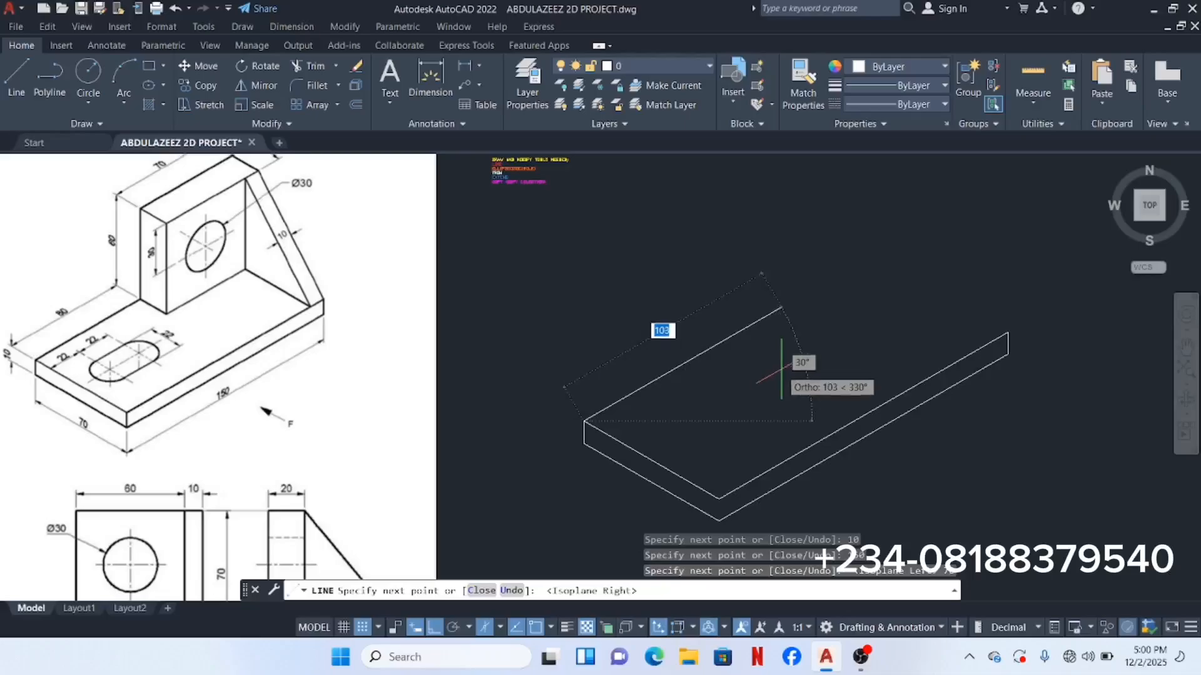
Step: Check the reference dimensions and draw an 80-unit line along the base's top face
{"action": "scroll", "coordinate": [169, 321], "scroll_direction": "up", "scroll_amount": 4}
{"action": "middle_click_drag", "start_coordinate": [198, 323], "coordinate": [455, 348]}
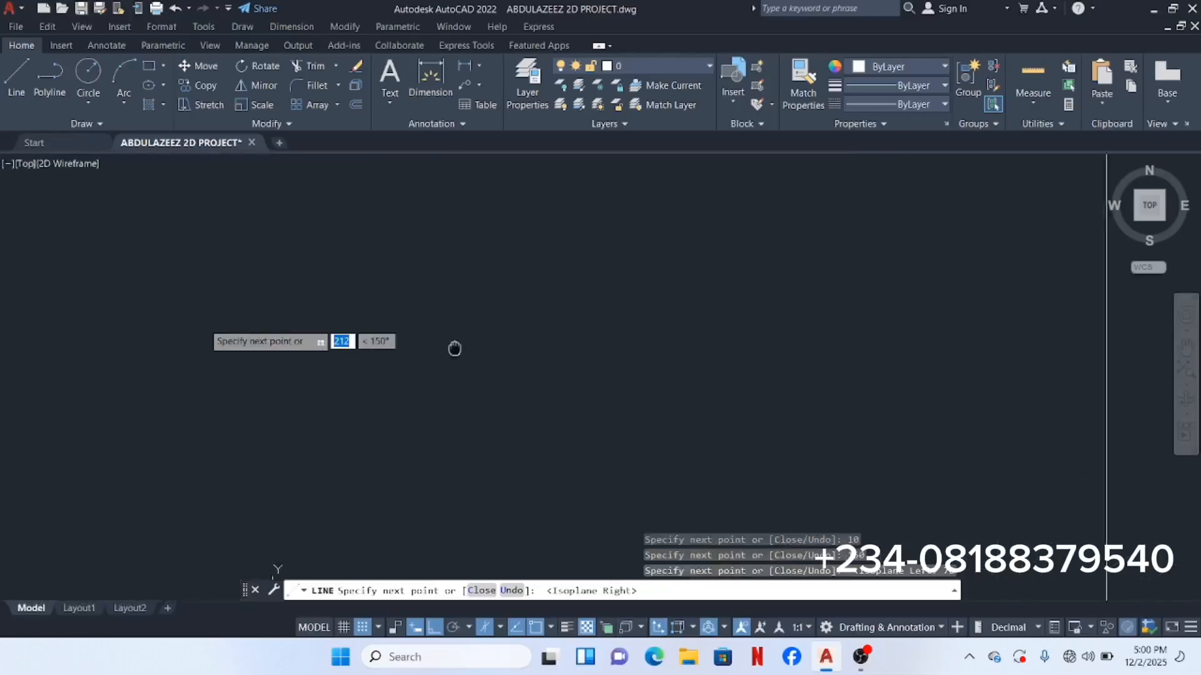
{"action": "scroll", "coordinate": [407, 383], "scroll_direction": "up", "scroll_amount": 5}
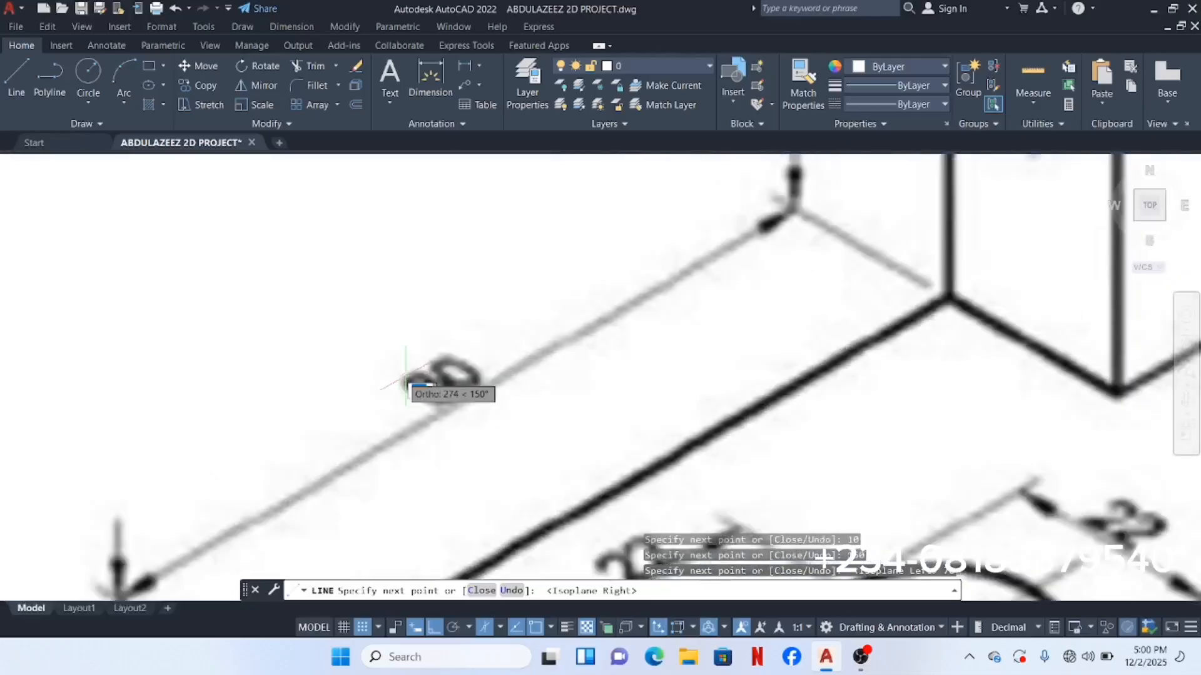
{"action": "scroll", "coordinate": [405, 383], "scroll_direction": "down", "scroll_amount": 6}
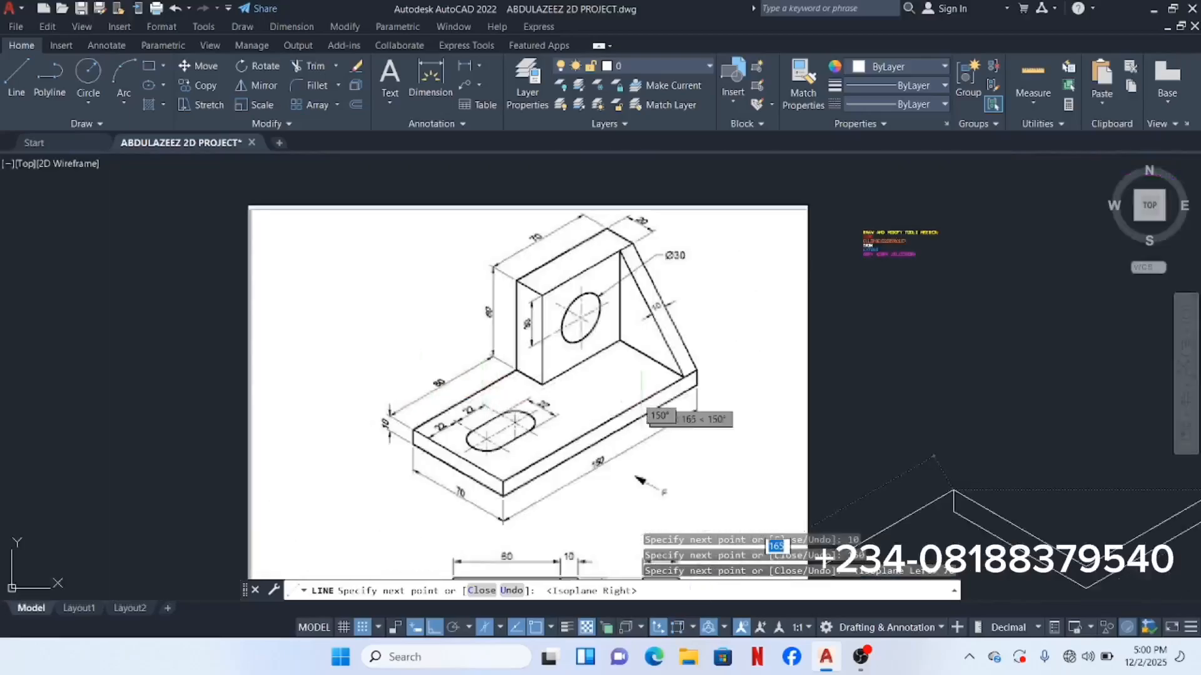
{"action": "middle_click_drag", "start_coordinate": [631, 397], "coordinate": [383, 345]}
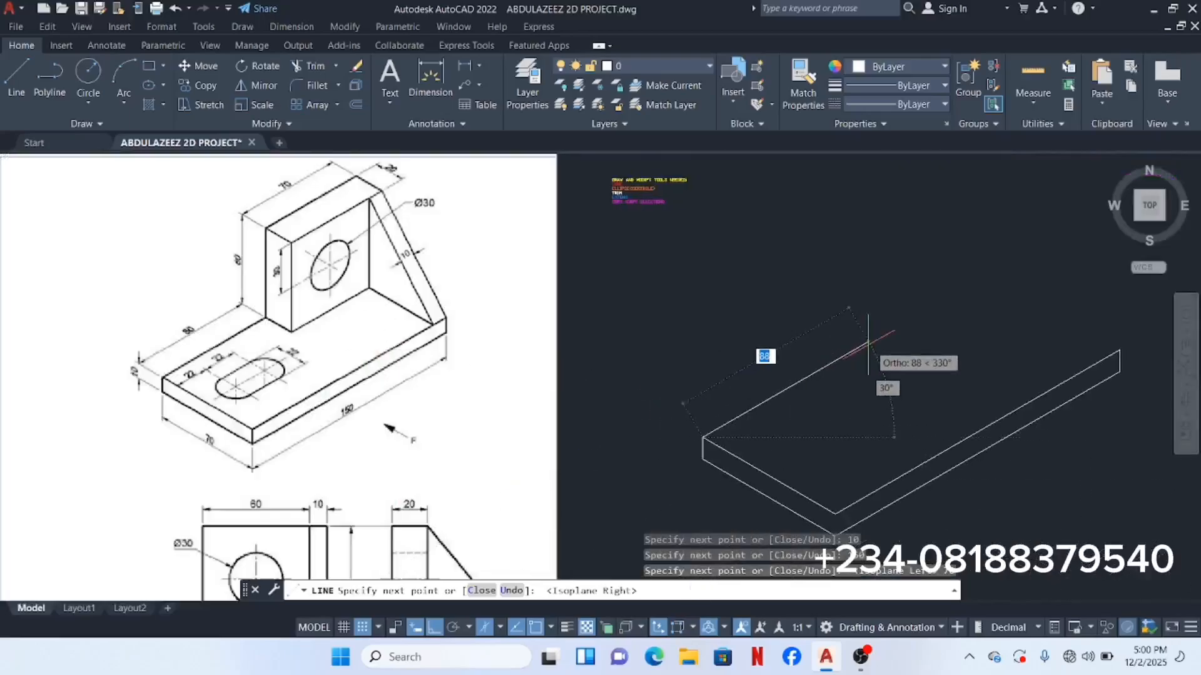
{"action": "type", "text": "80"}
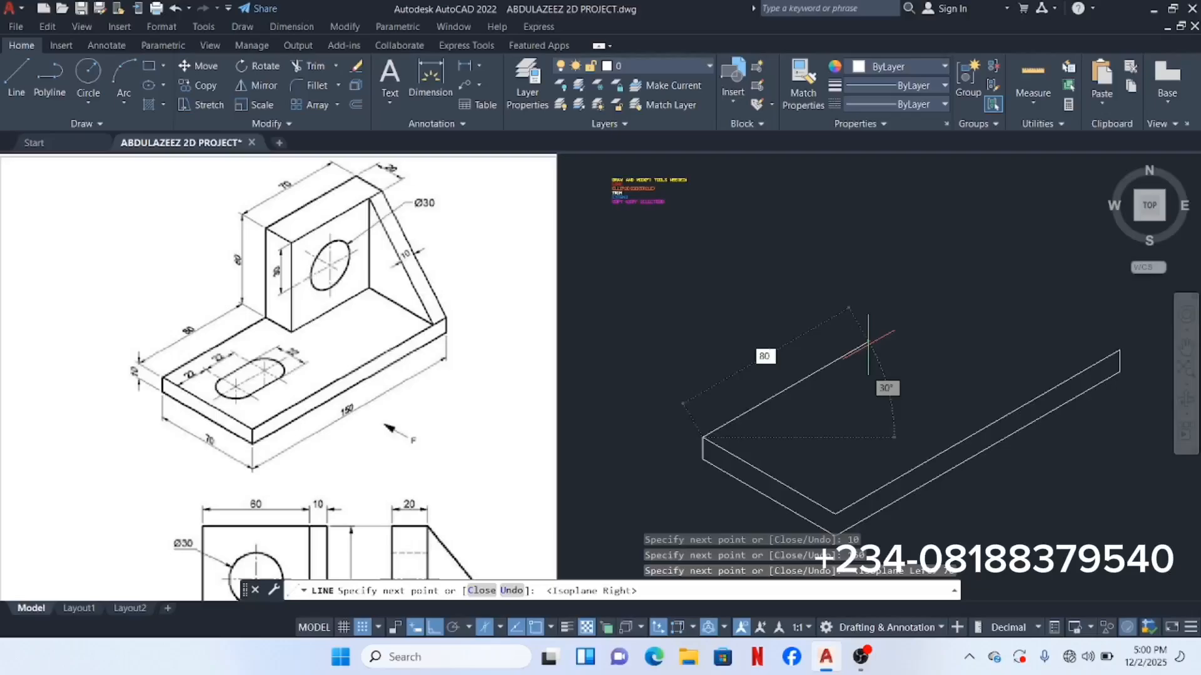
{"action": "key", "text": "Return"}
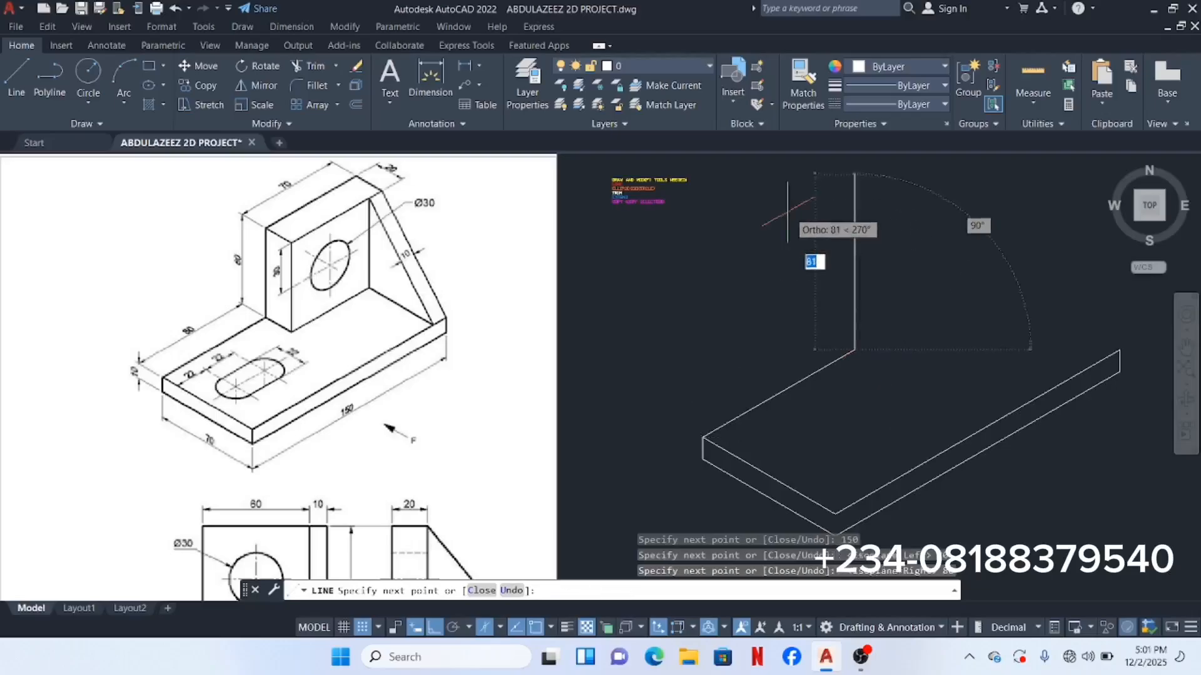
{"action": "middle_click_drag", "start_coordinate": [804, 265], "coordinate": [804, 309]}
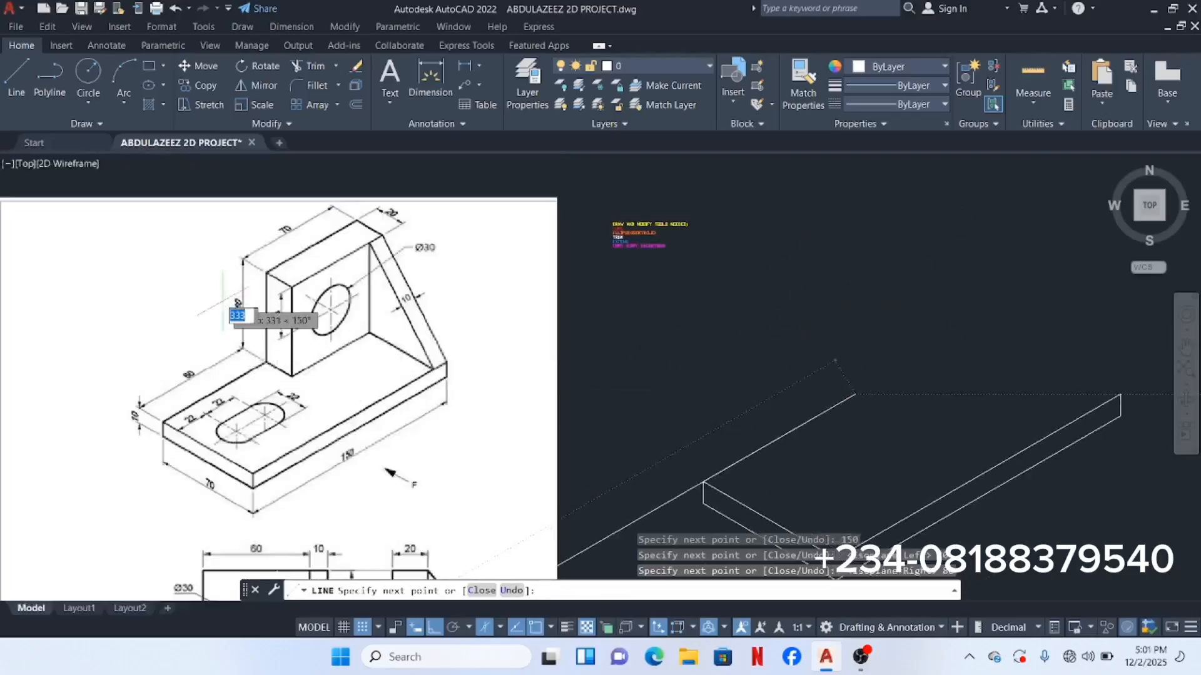
{"action": "scroll", "coordinate": [225, 300], "scroll_direction": "up", "scroll_amount": 4}
{"action": "scroll", "coordinate": [247, 297], "scroll_direction": "up", "scroll_amount": 4}
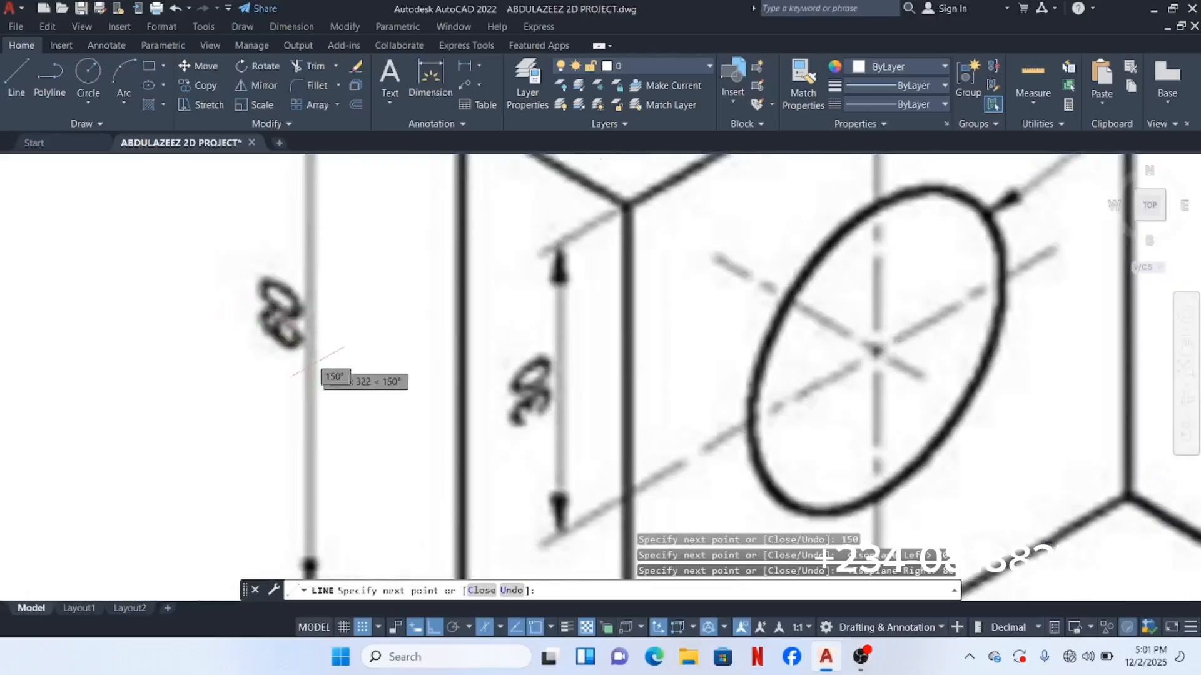
{"action": "scroll", "coordinate": [324, 367], "scroll_direction": "down", "scroll_amount": 4}
{"action": "scroll", "coordinate": [460, 349], "scroll_direction": "down", "scroll_amount": 4}
{"action": "middle_click_drag", "start_coordinate": [606, 381], "coordinate": [314, 318]}
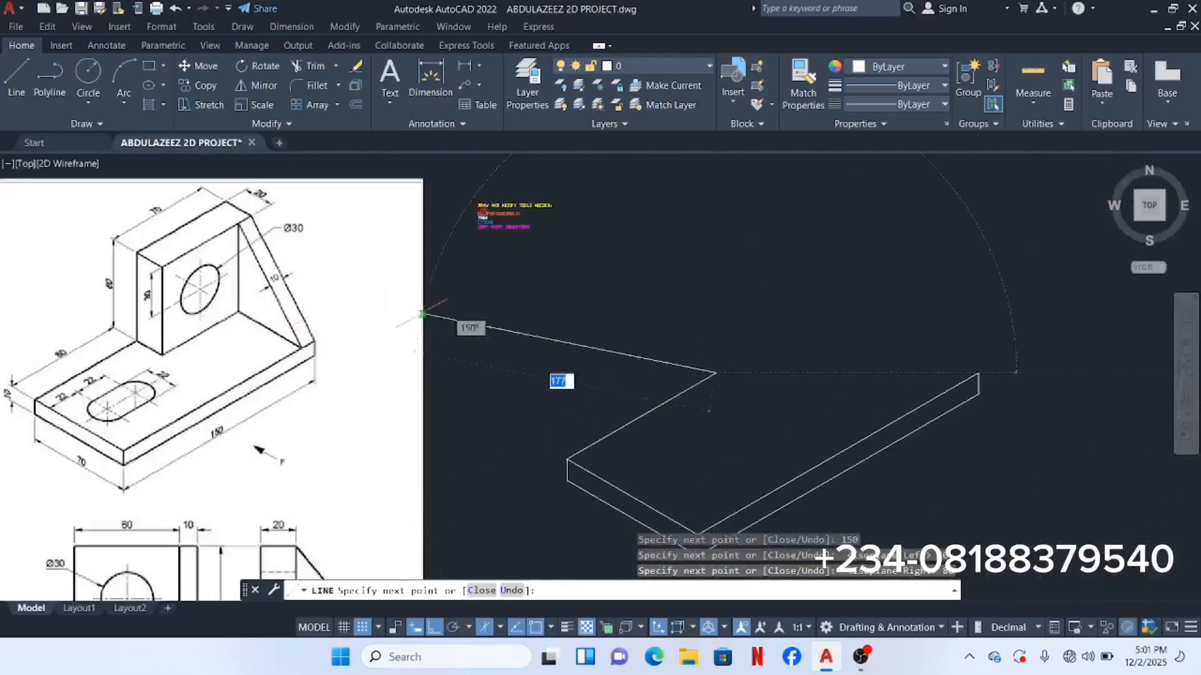
Step: Draw the upright's vertical edge (60 then 70 units) and a 70-unit slanted edge on Isoplane Right
{"action": "type", "text": "6"}
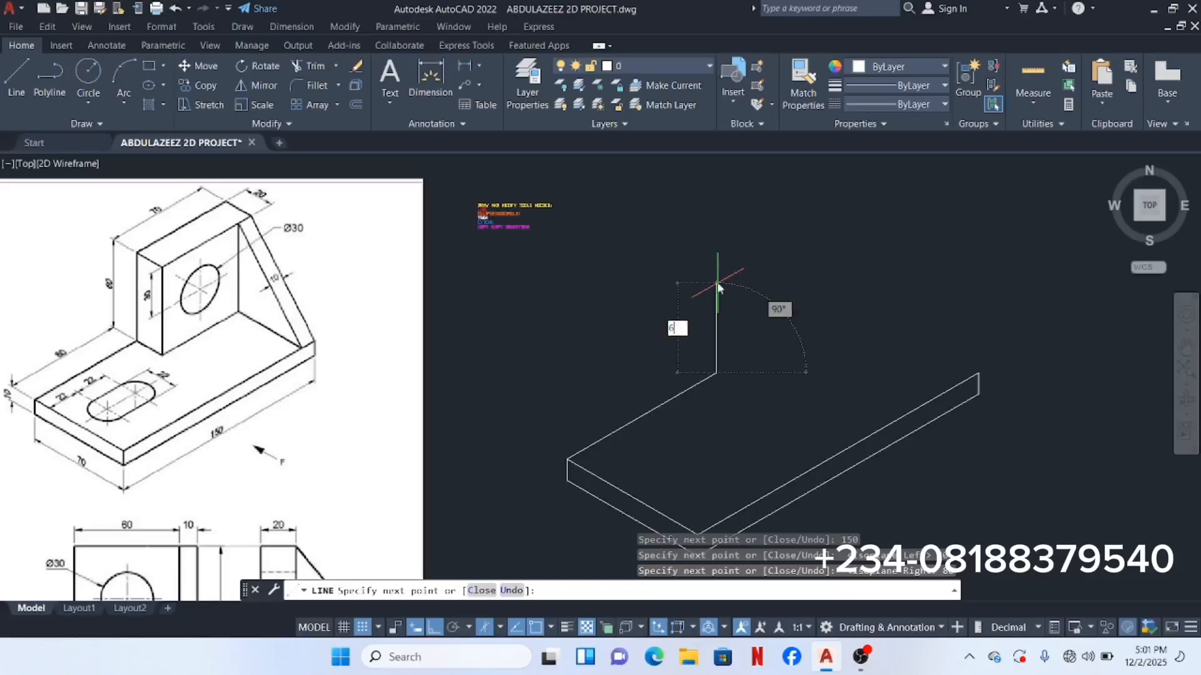
{"action": "type", "text": "0"}
{"action": "key", "text": "Return"}
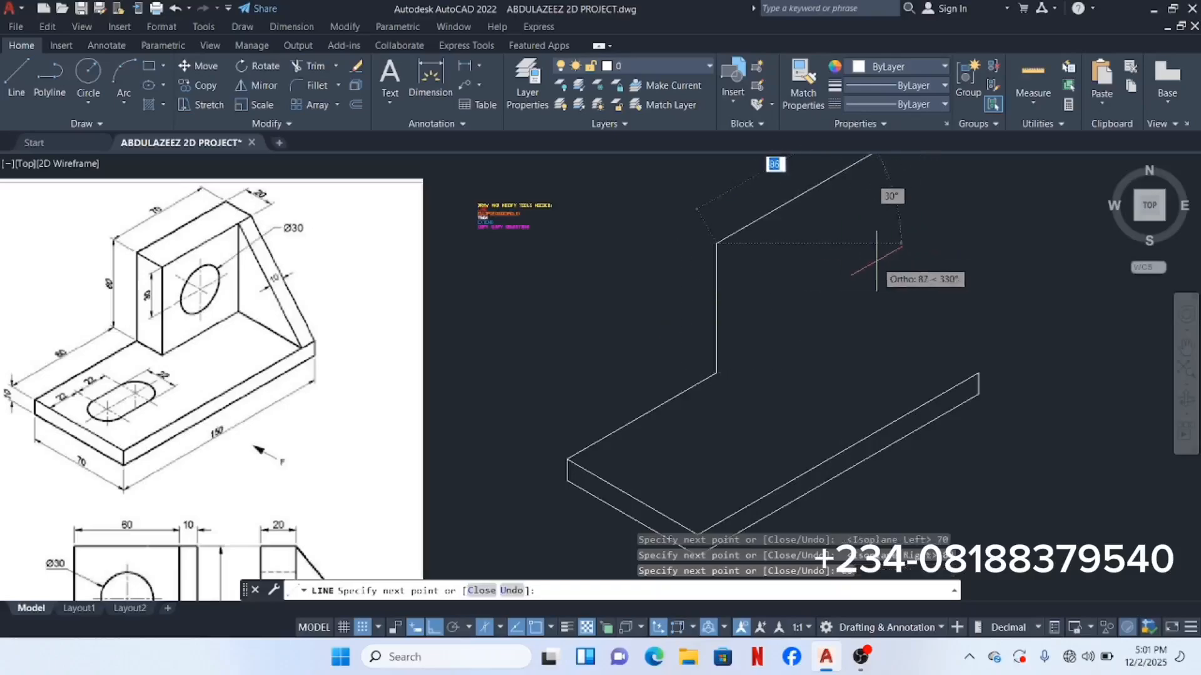
{"action": "middle_click_drag", "start_coordinate": [808, 298], "coordinate": [826, 366]}
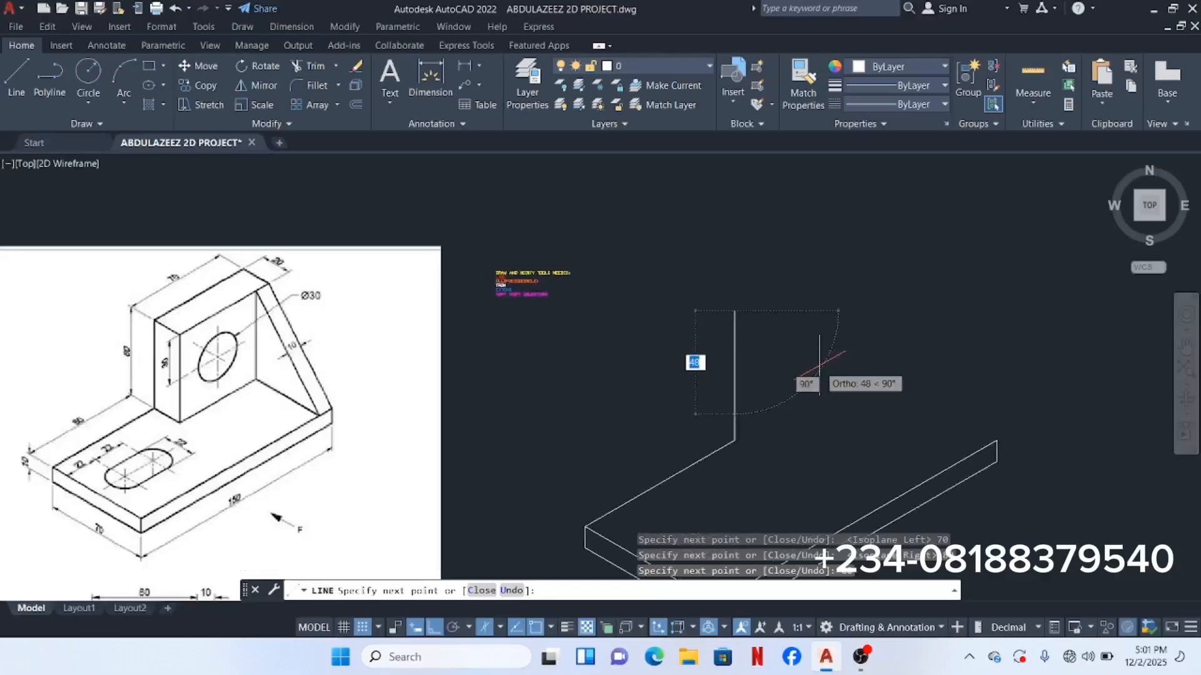
{"action": "type", "text": "70"}
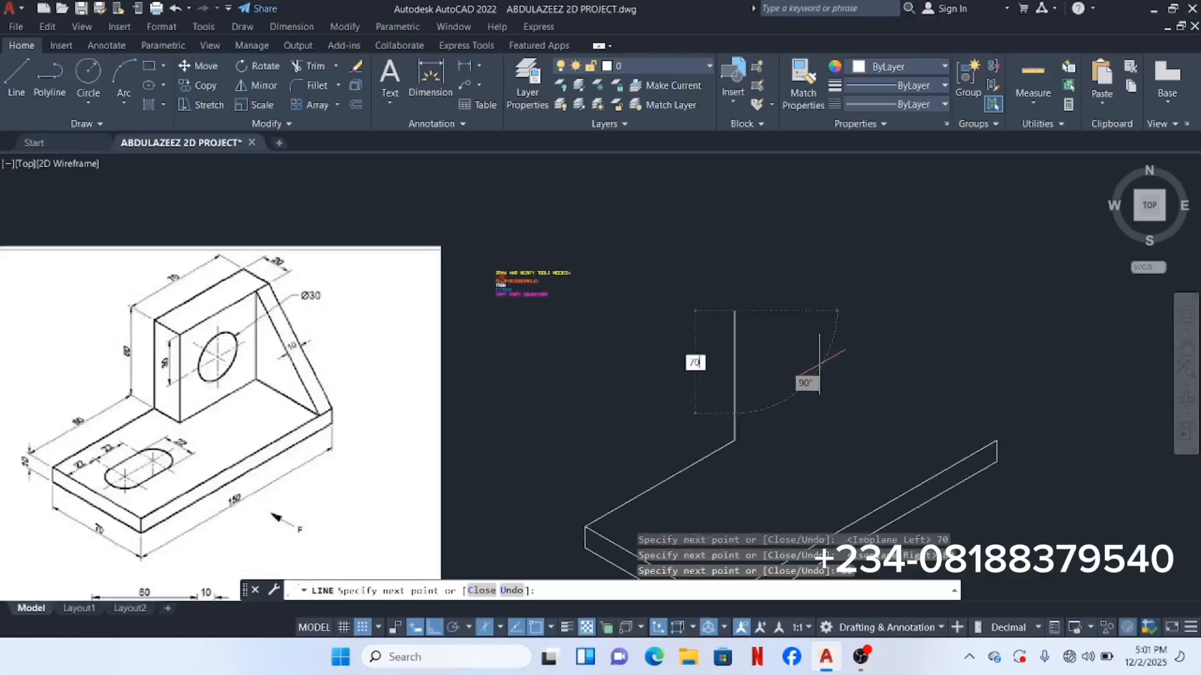
{"action": "key", "text": "Return"}
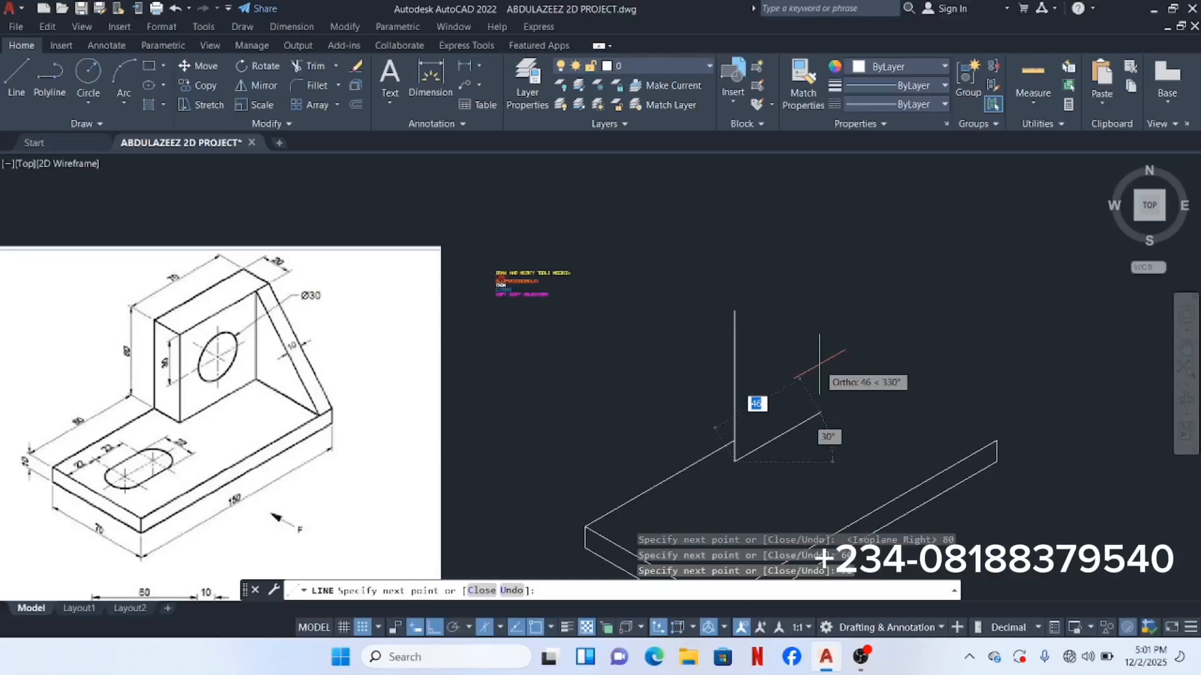
{"action": "key", "text": "F5"}
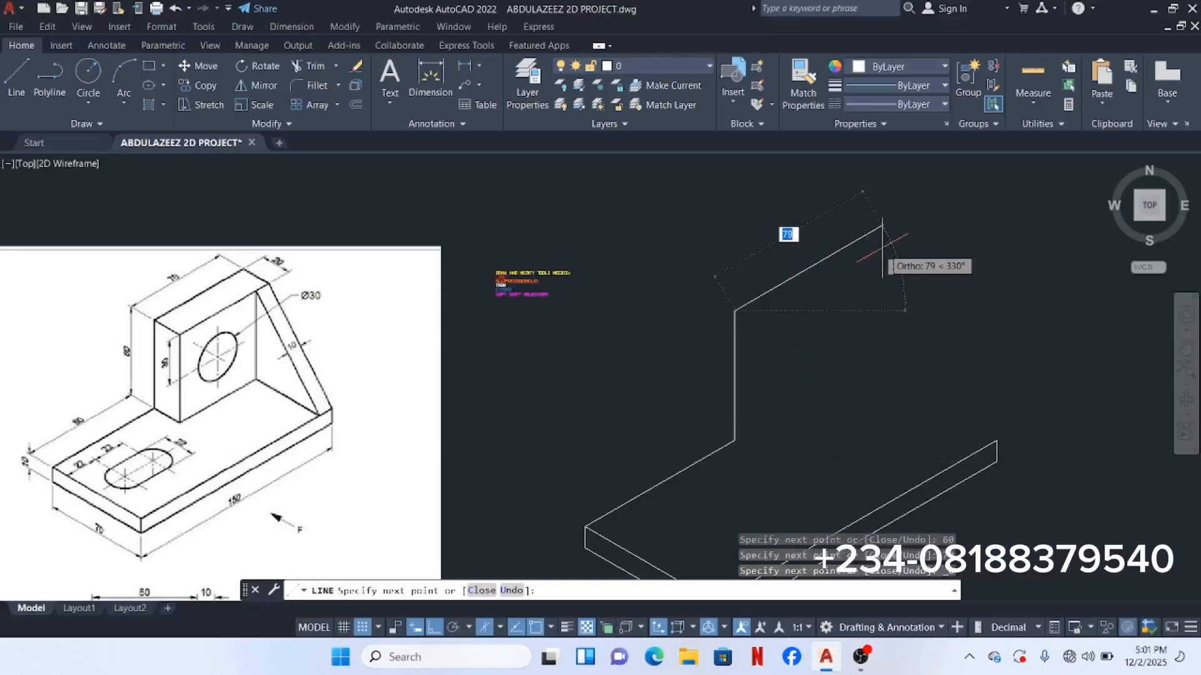
{"action": "type", "text": "7"}
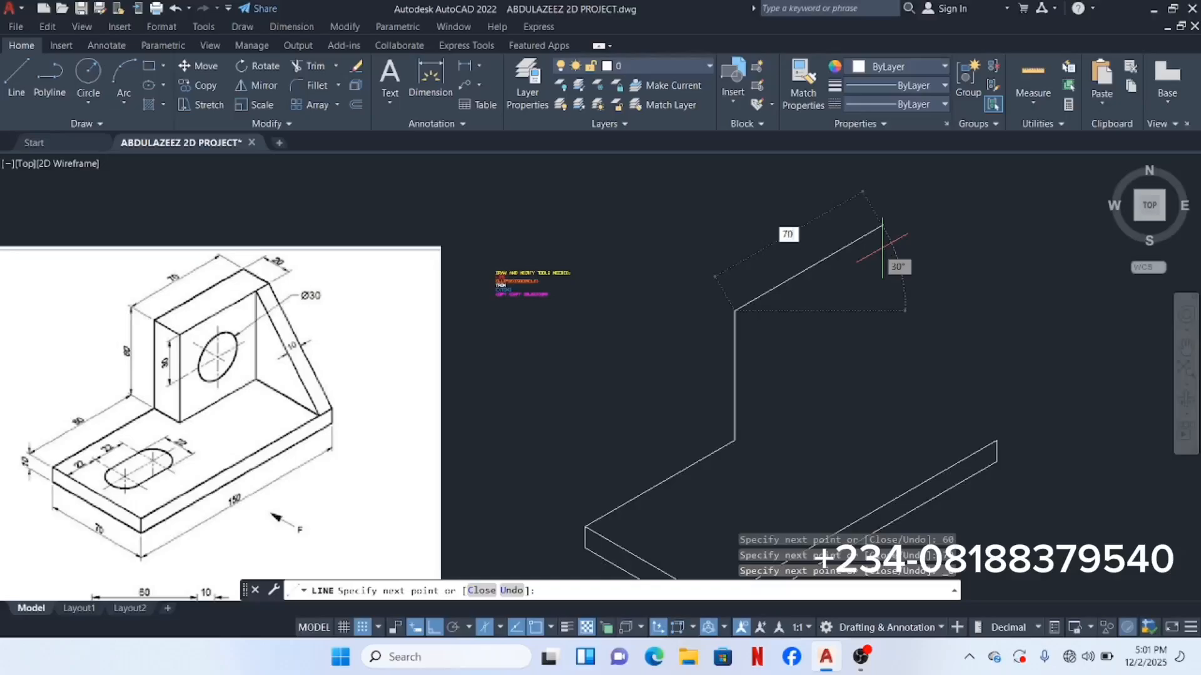
{"action": "type", "text": "0"}
{"action": "key", "text": "Return"}
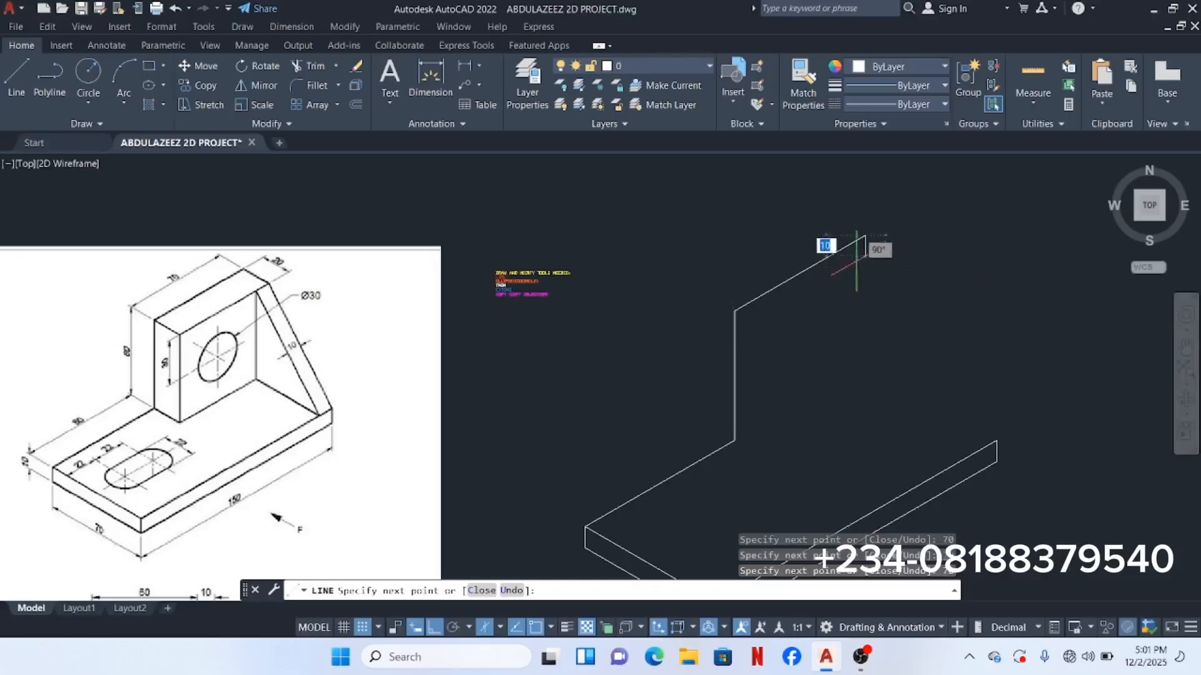
Step: On Isoplane Top, draw the 20-unit depth edge and 70-unit back edge of the upright's top
{"action": "left_click", "coordinate": [500, 627]}
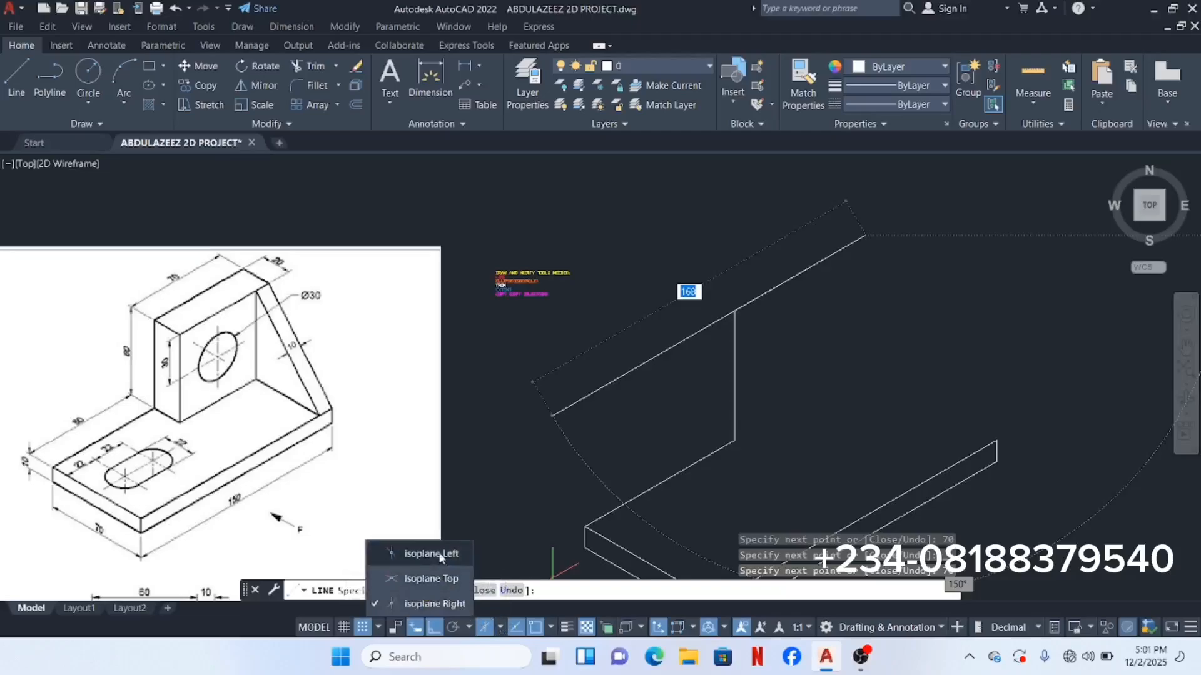
{"action": "left_click", "coordinate": [441, 555]}
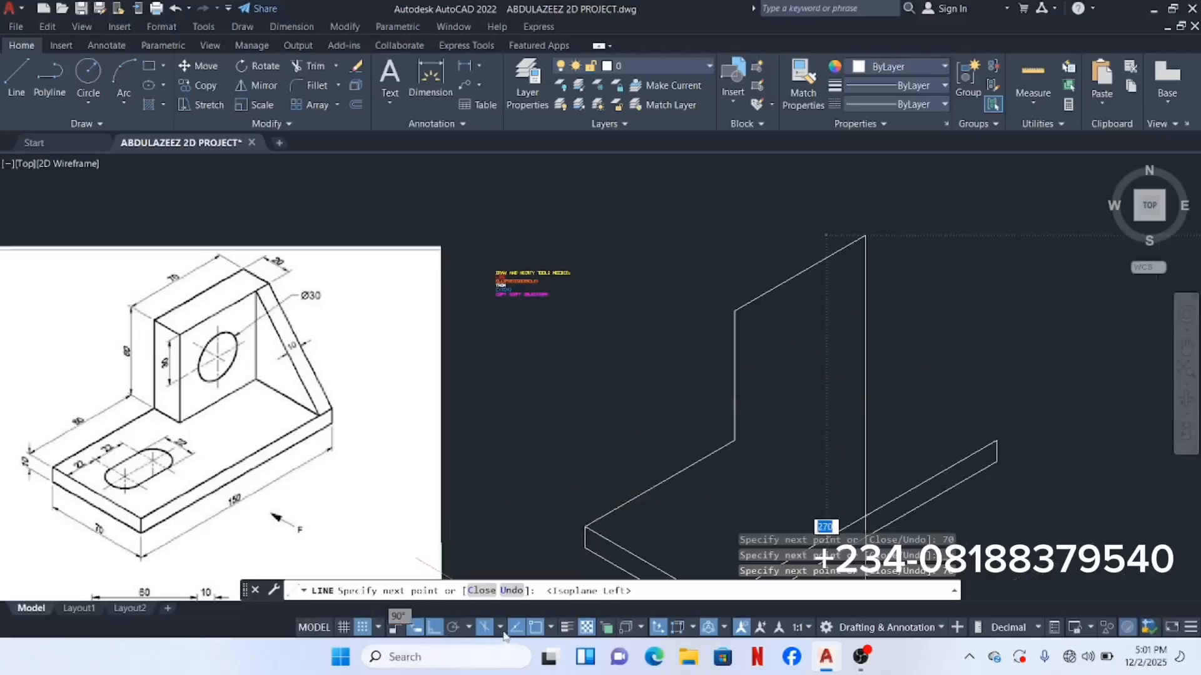
{"action": "left_click", "coordinate": [500, 626]}
{"action": "left_click", "coordinate": [448, 604]}
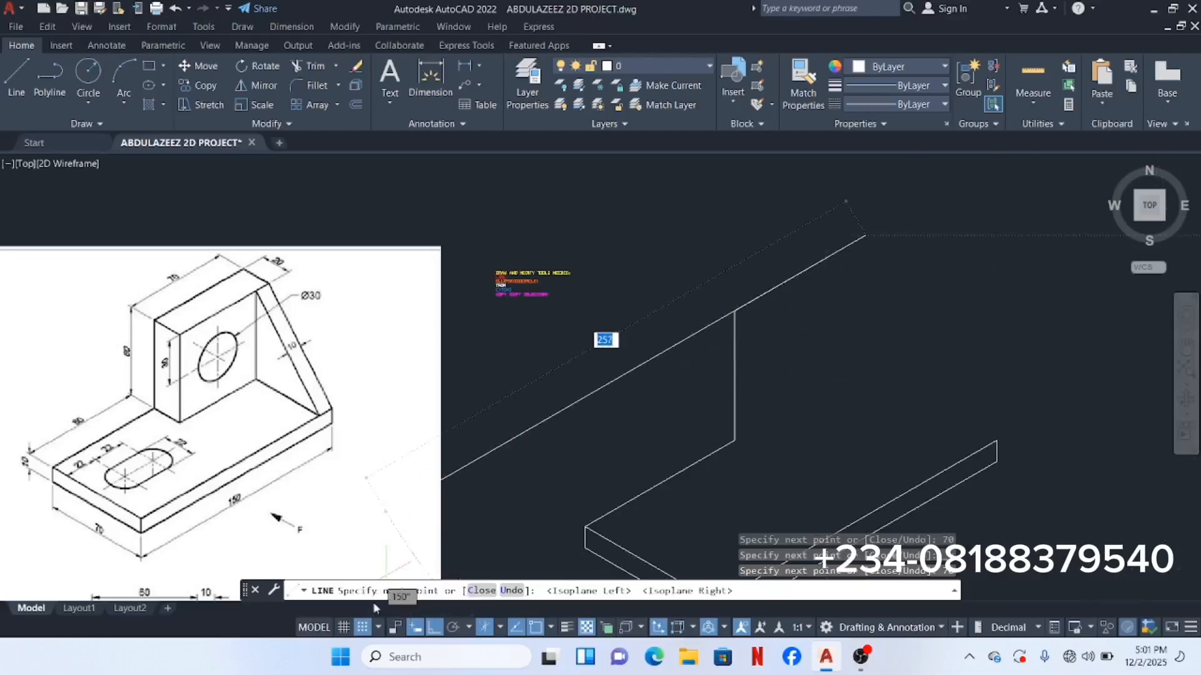
{"action": "left_click", "coordinate": [501, 626]}
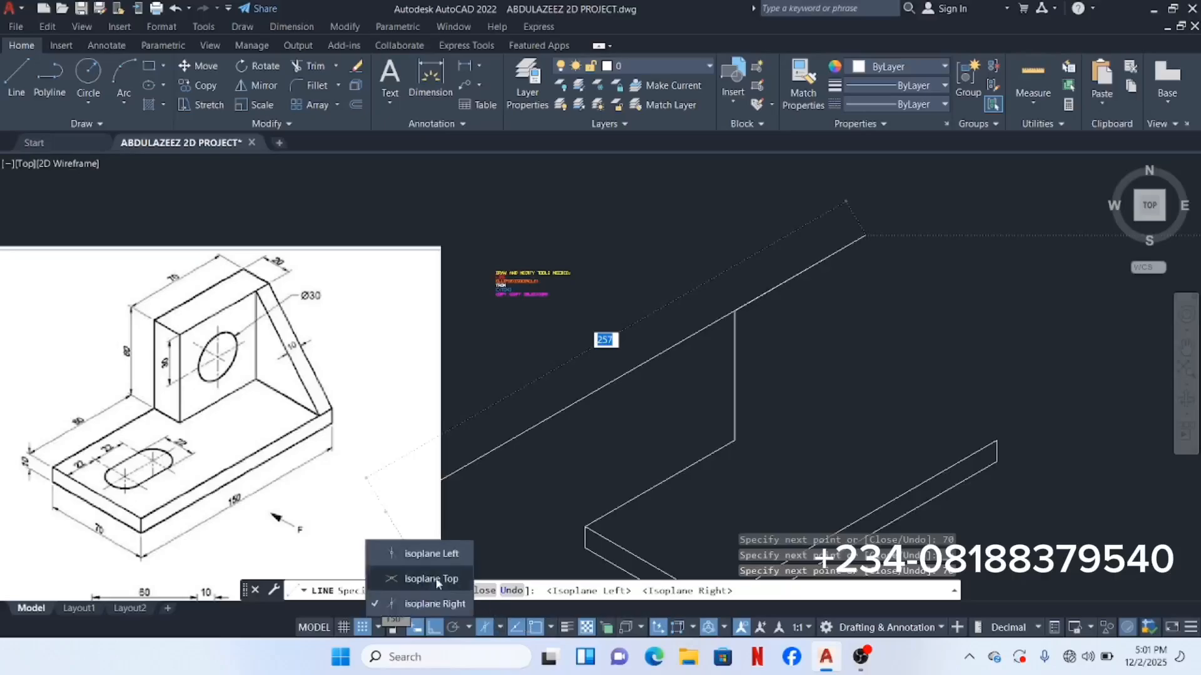
{"action": "left_click", "coordinate": [438, 581]}
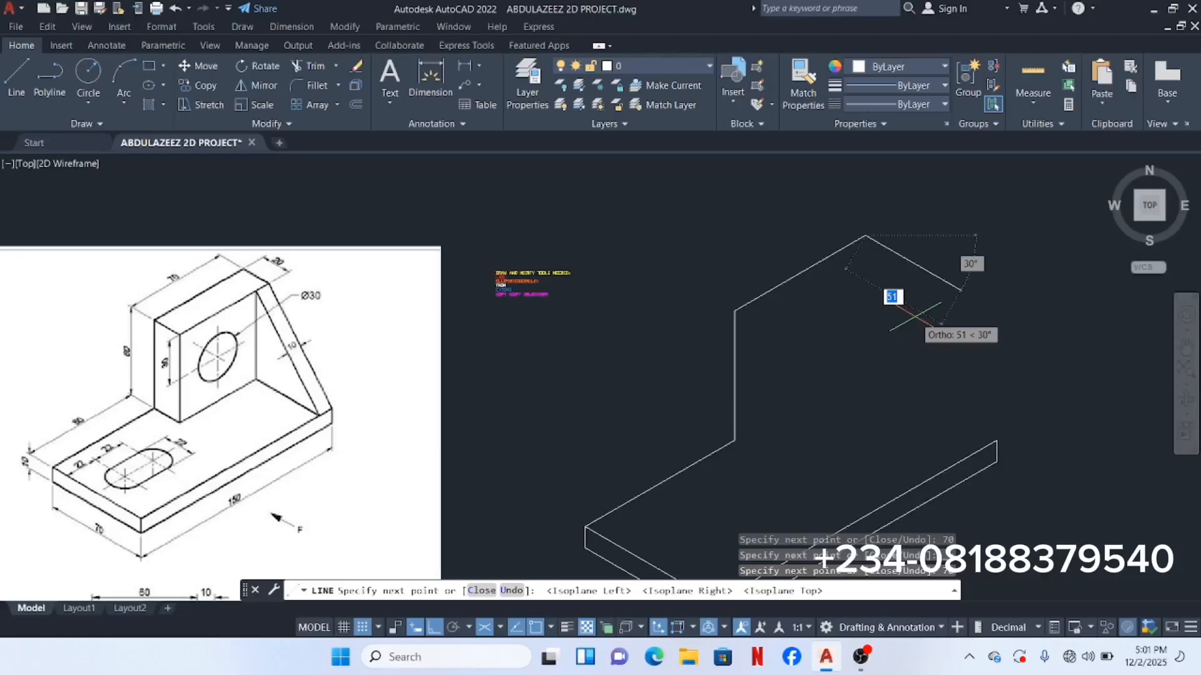
{"action": "key", "text": "BackSpace"}
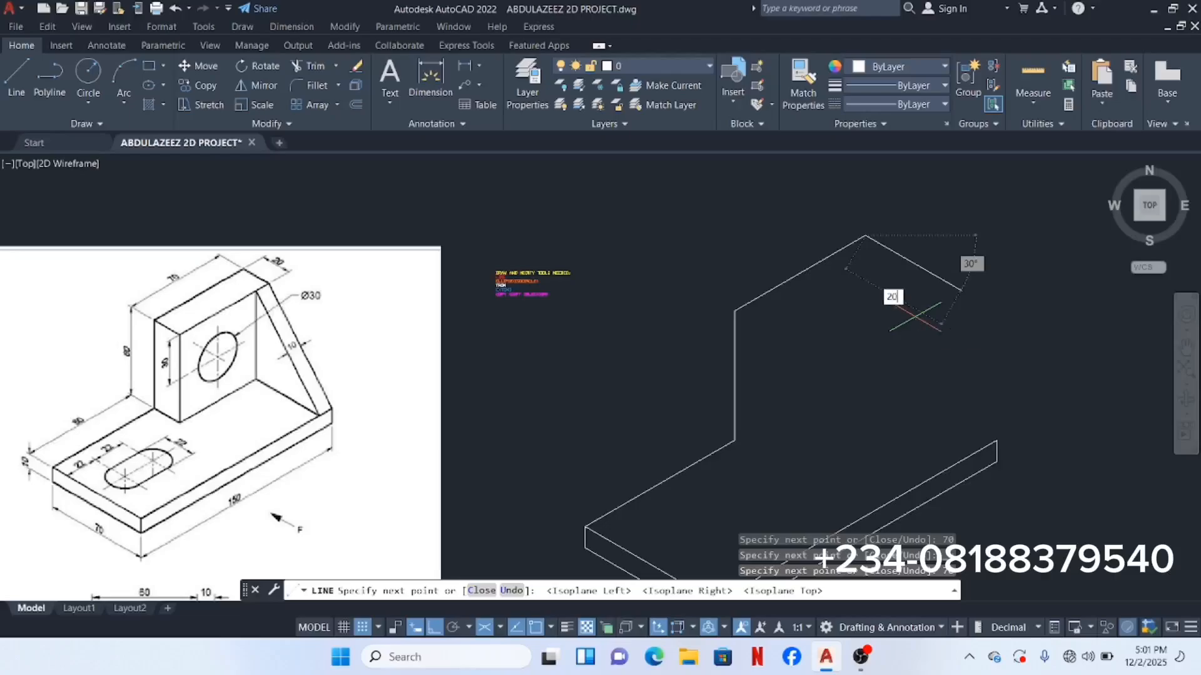
{"action": "key", "text": "Return"}
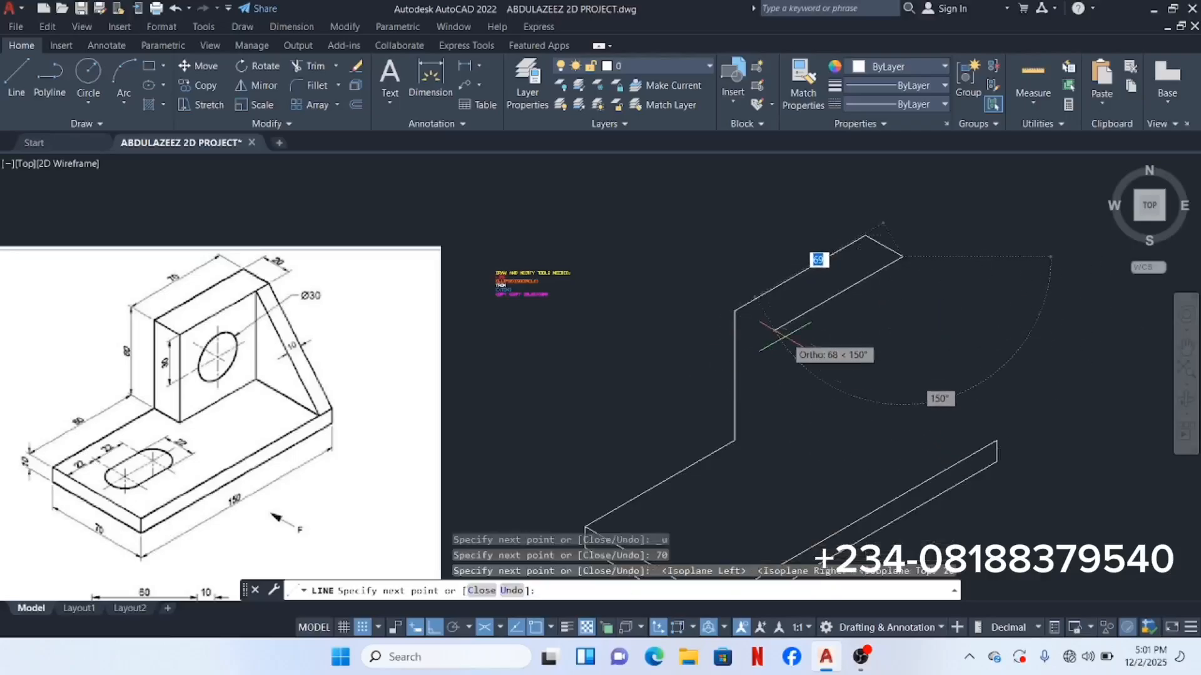
{"action": "key", "text": "BackSpace"}
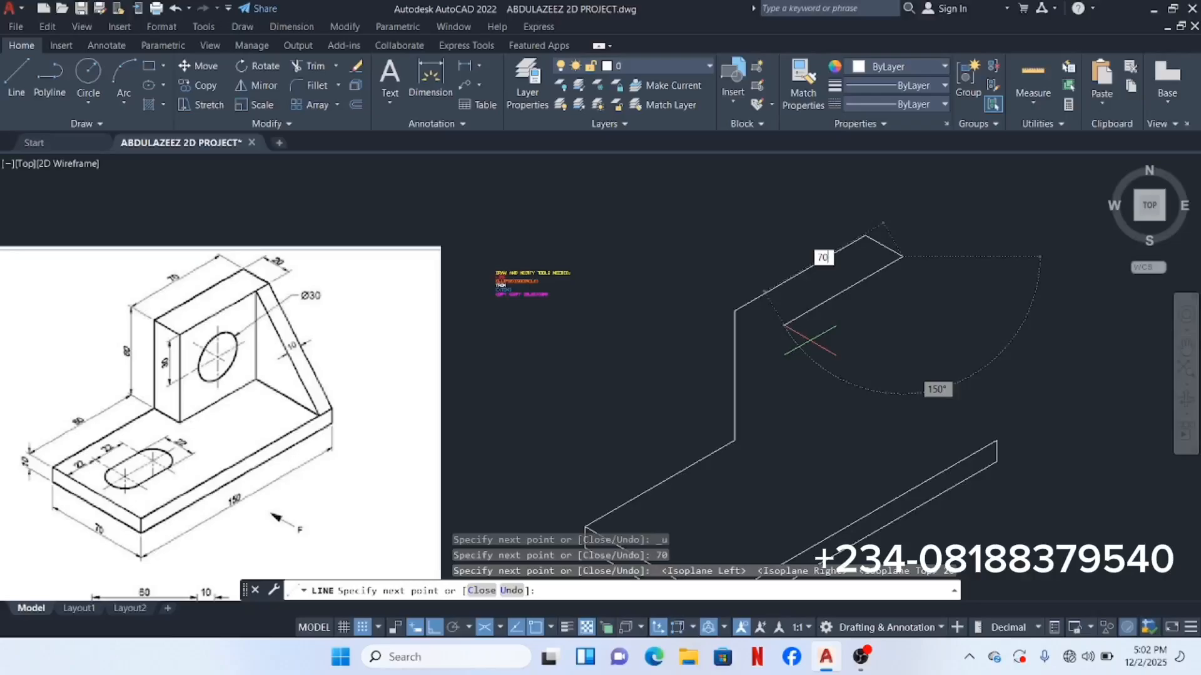
{"action": "type", "text": "70"}
{"action": "key", "text": "Return"}
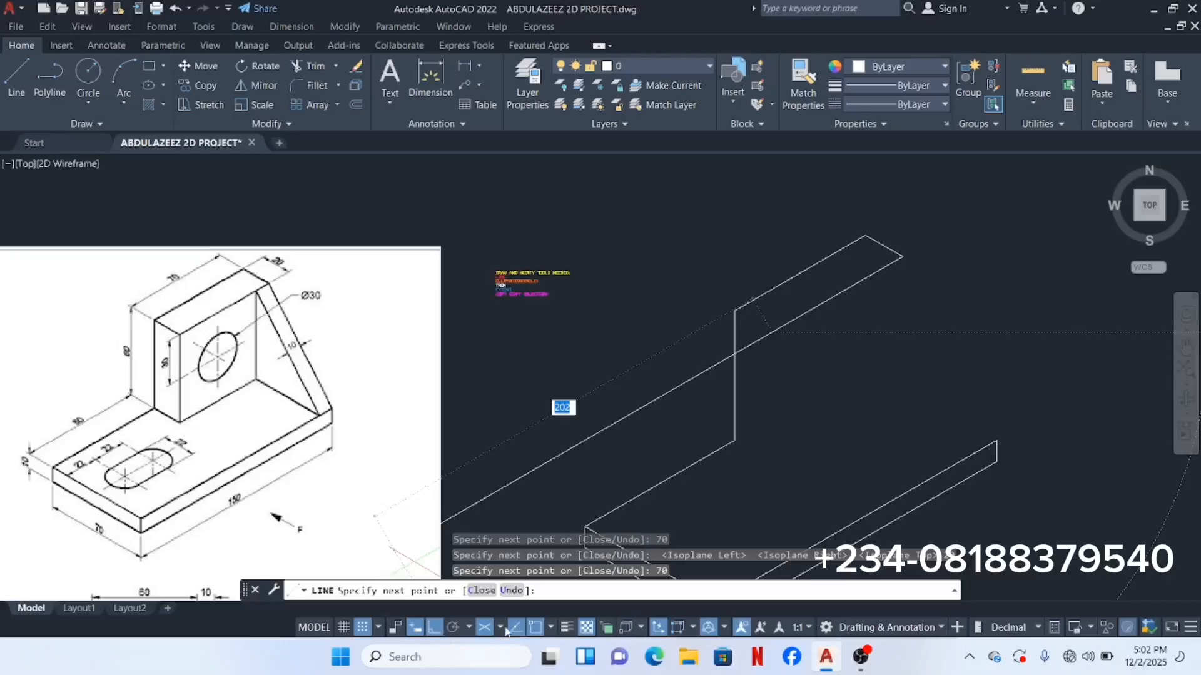
Step: On Isoplane Right, draw the upright's 60-unit back vertical and 60-unit bottom edge
{"action": "left_click", "coordinate": [503, 628]}
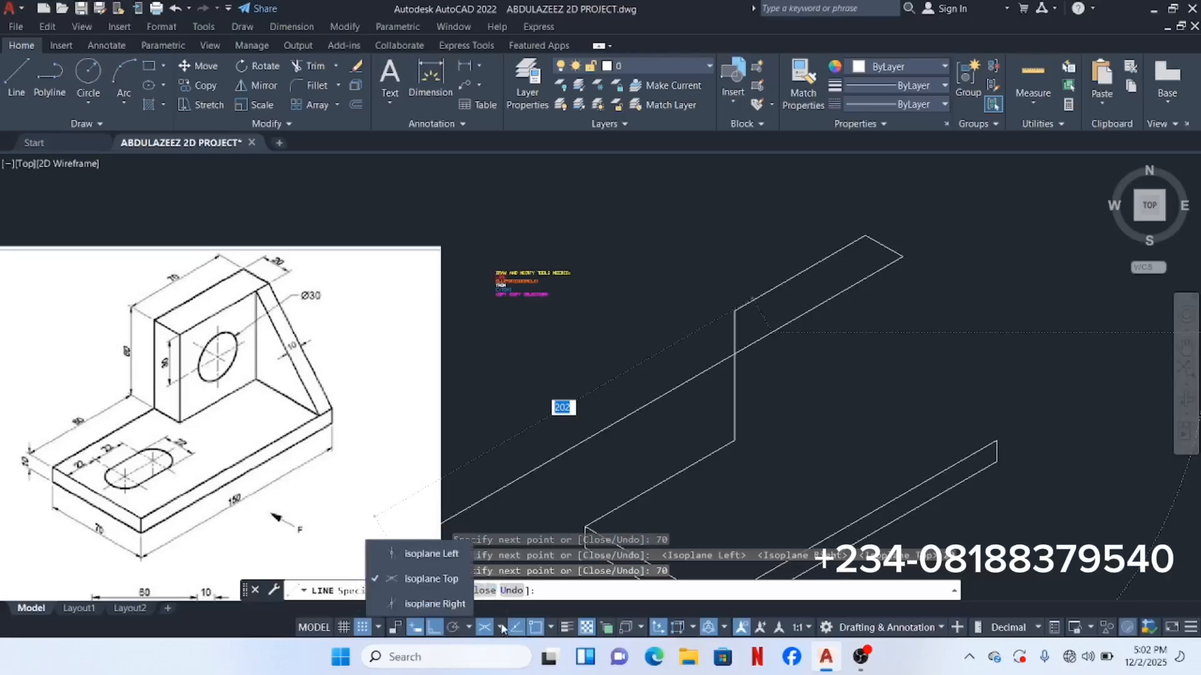
{"action": "left_click", "coordinate": [435, 606]}
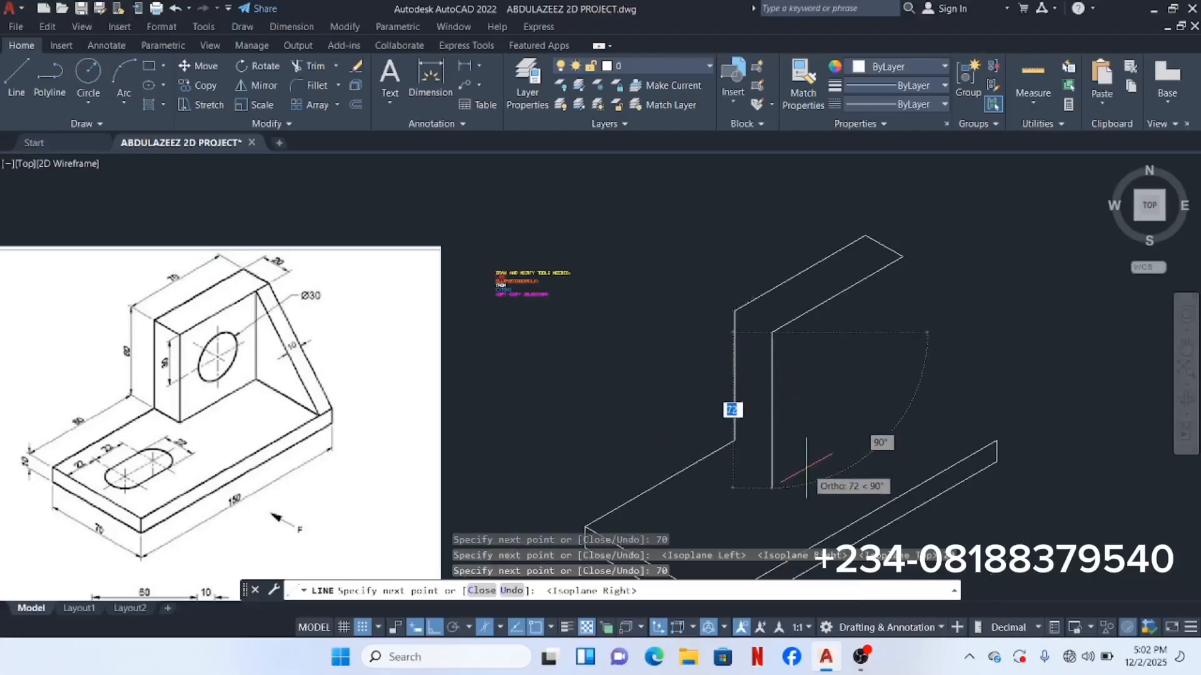
{"action": "type", "text": "60"}
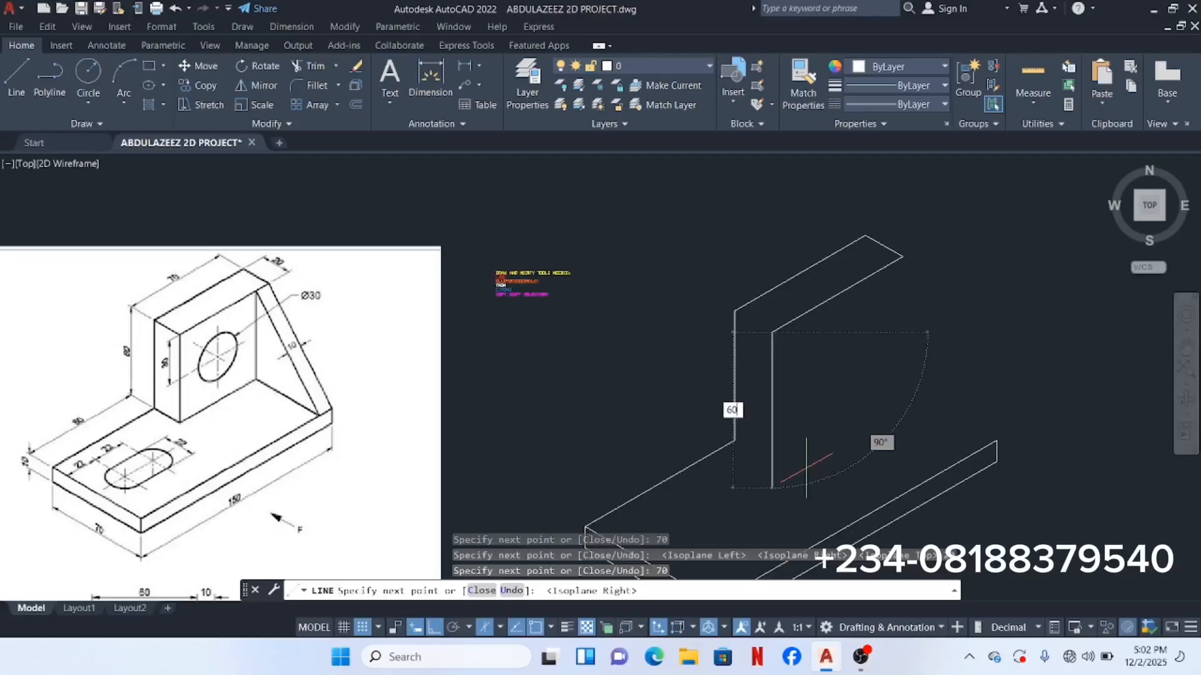
{"action": "key", "text": "Return"}
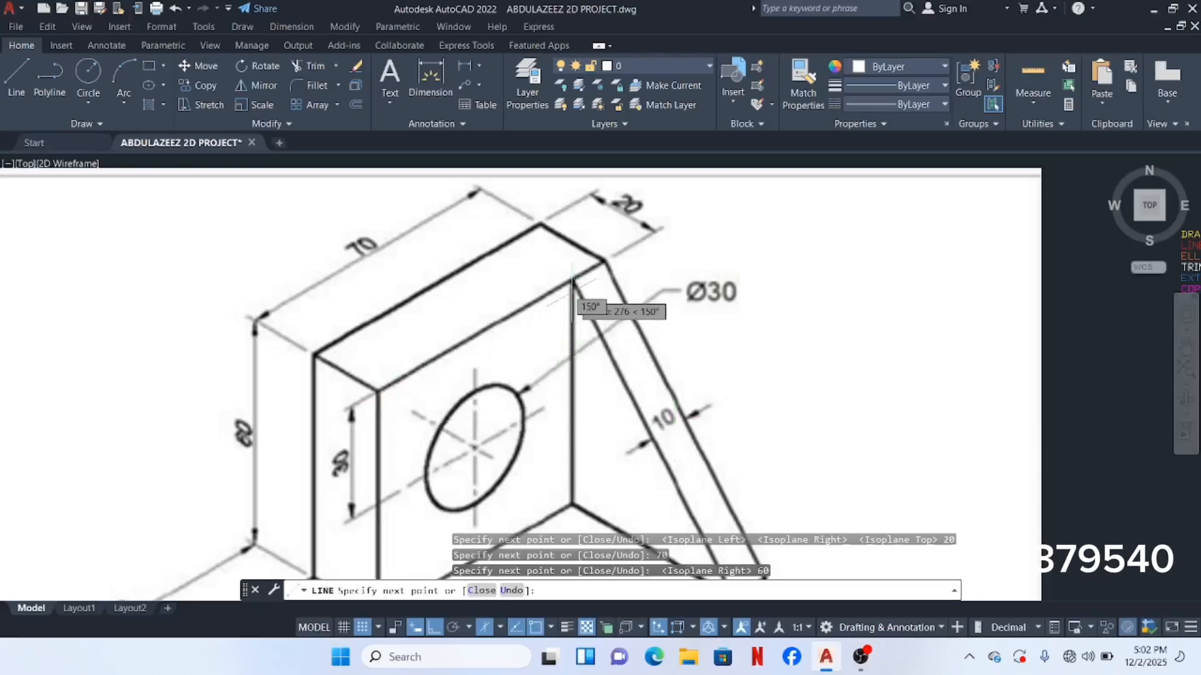
{"action": "scroll", "coordinate": [575, 294], "scroll_direction": "down", "scroll_amount": 5}
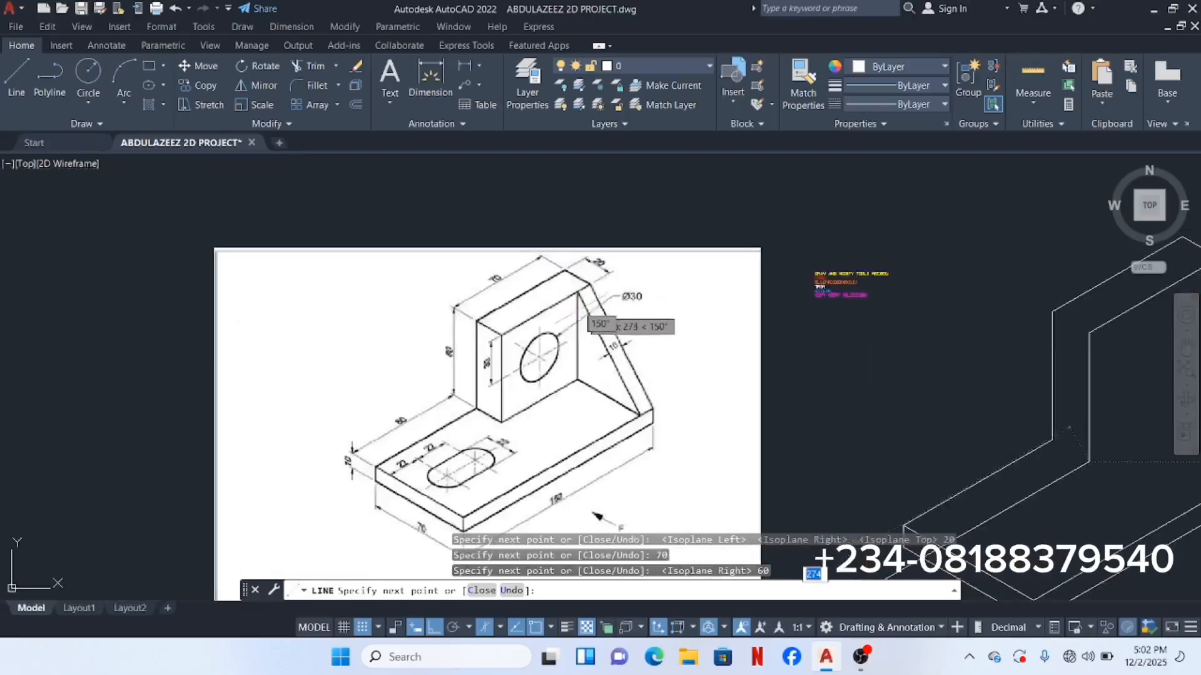
{"action": "scroll", "coordinate": [710, 368], "scroll_direction": "up", "scroll_amount": 5}
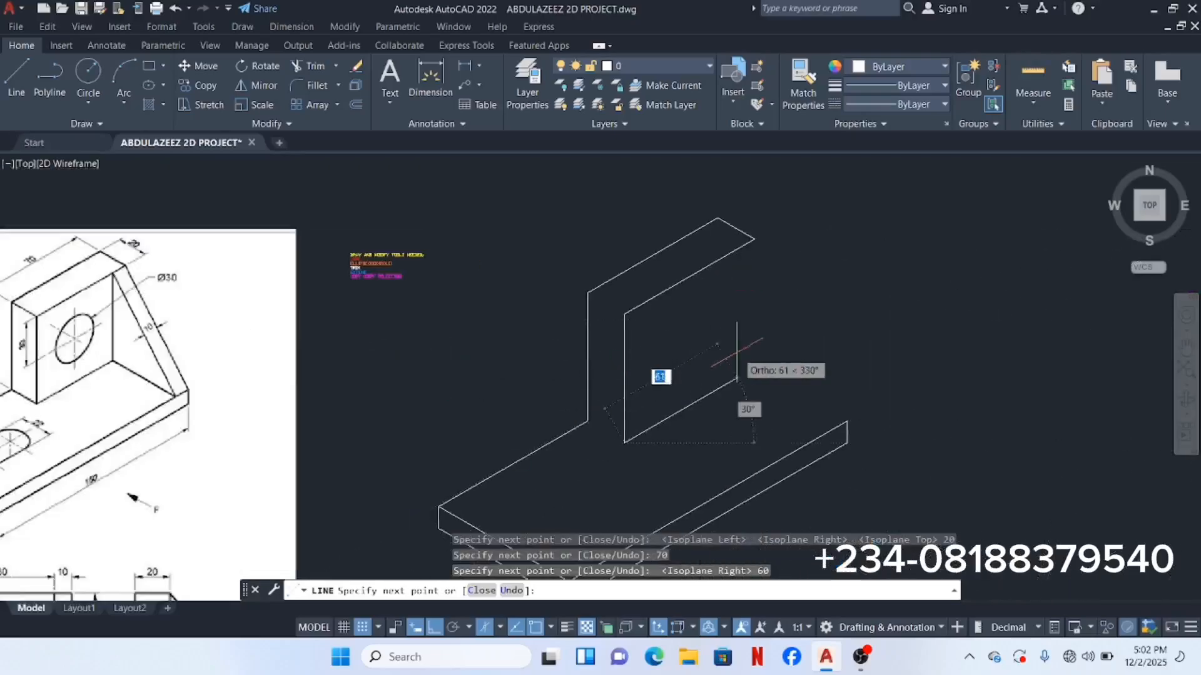
{"action": "middle_click_drag", "start_coordinate": [733, 352], "coordinate": [769, 352]}
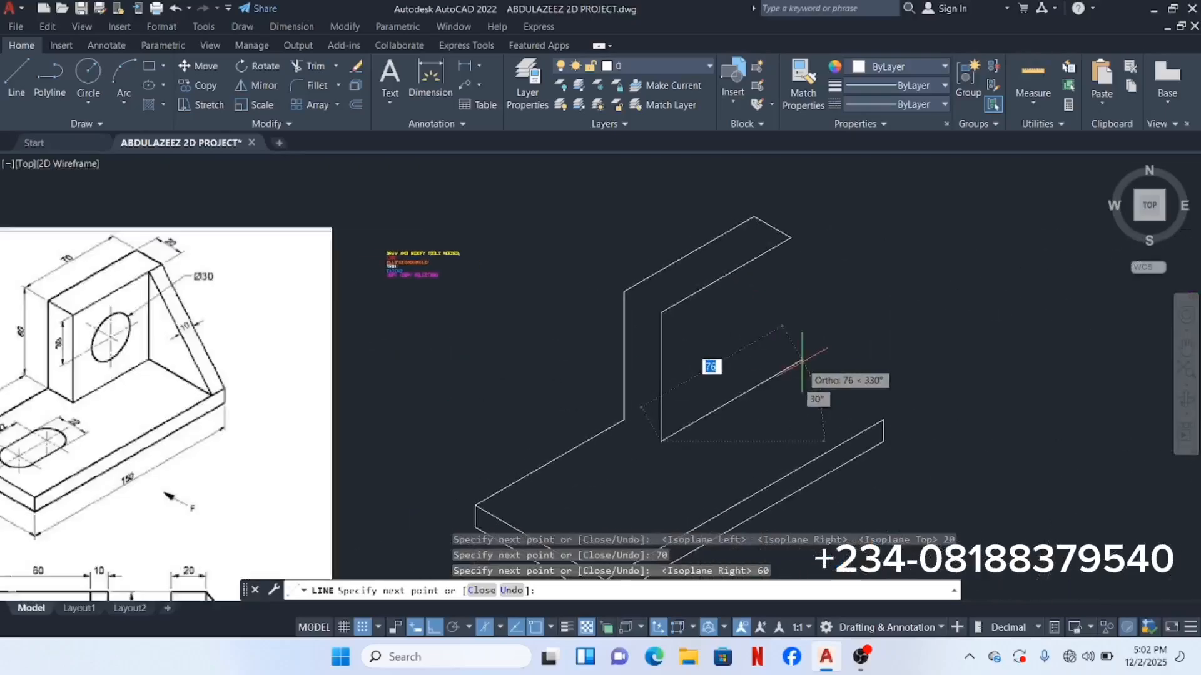
{"action": "type", "text": "6"}
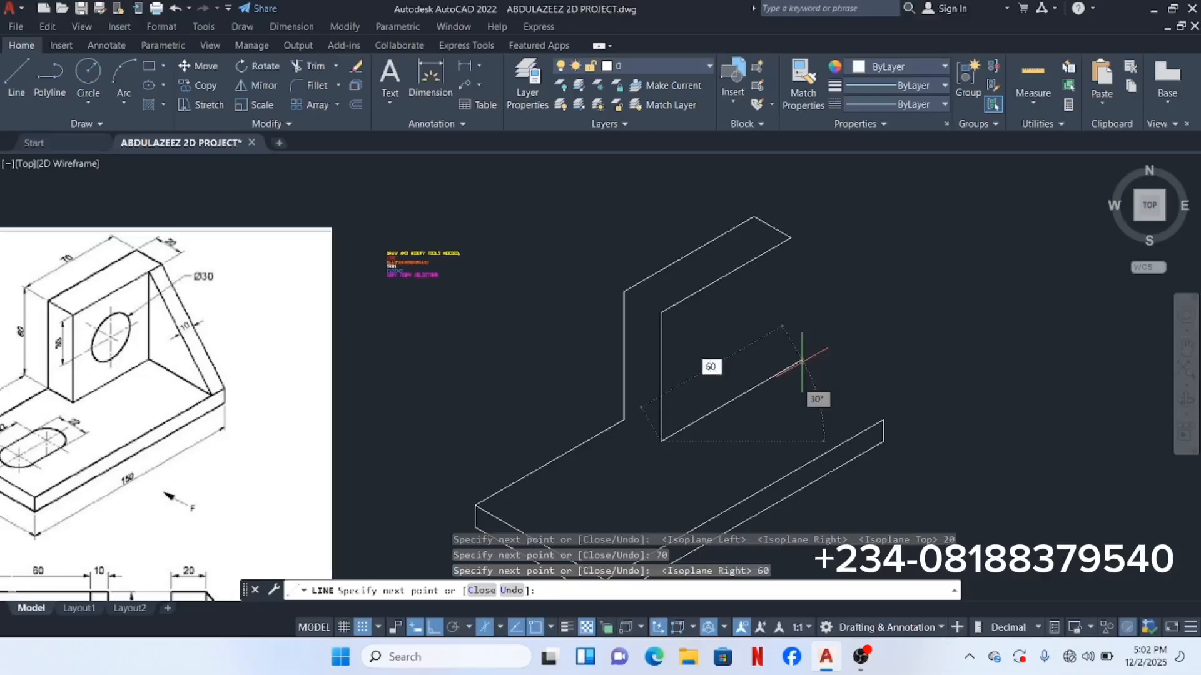
{"action": "type", "text": "0"}
{"action": "key", "text": "Return"}
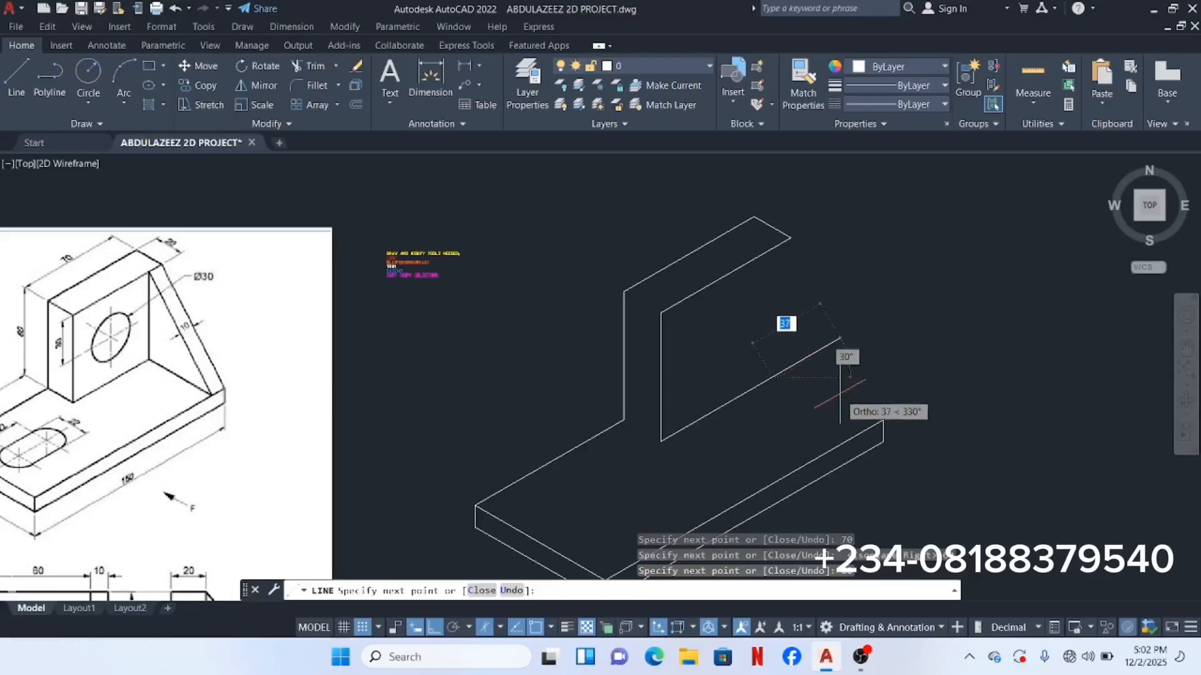
Step: On Isoplane Top, end the line on the base's rear edge and finish the command
{"action": "left_click", "coordinate": [501, 628]}
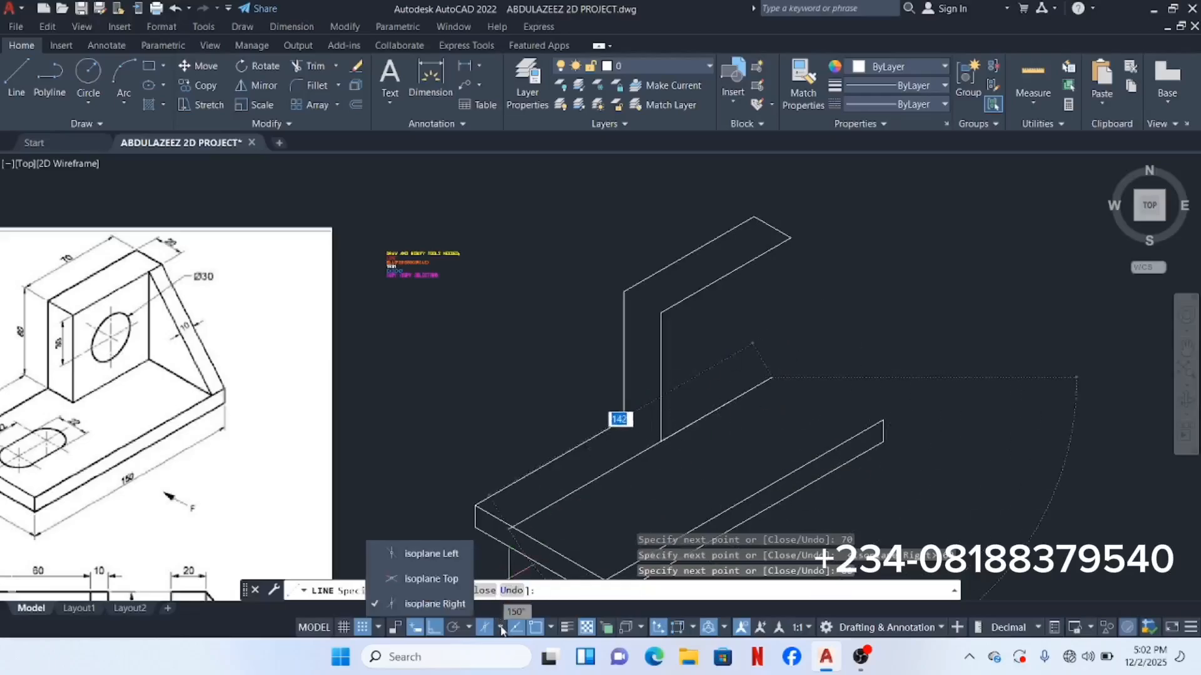
{"action": "left_click", "coordinate": [440, 552]}
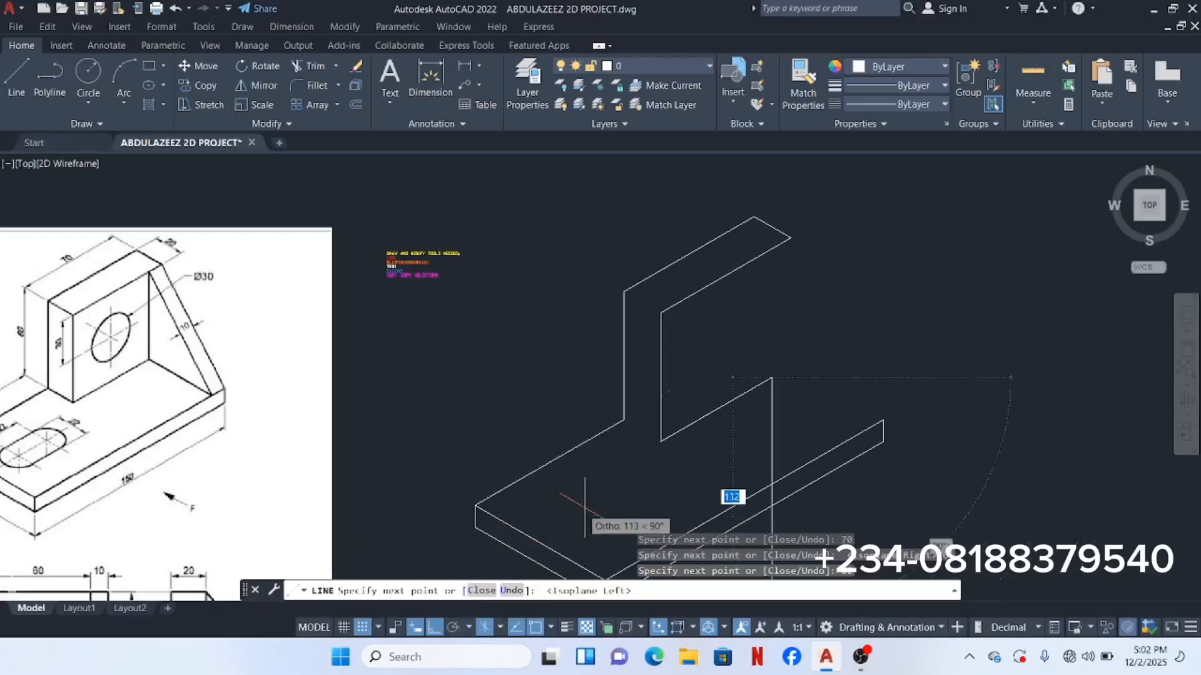
{"action": "left_click", "coordinate": [503, 628]}
{"action": "left_click", "coordinate": [438, 574]}
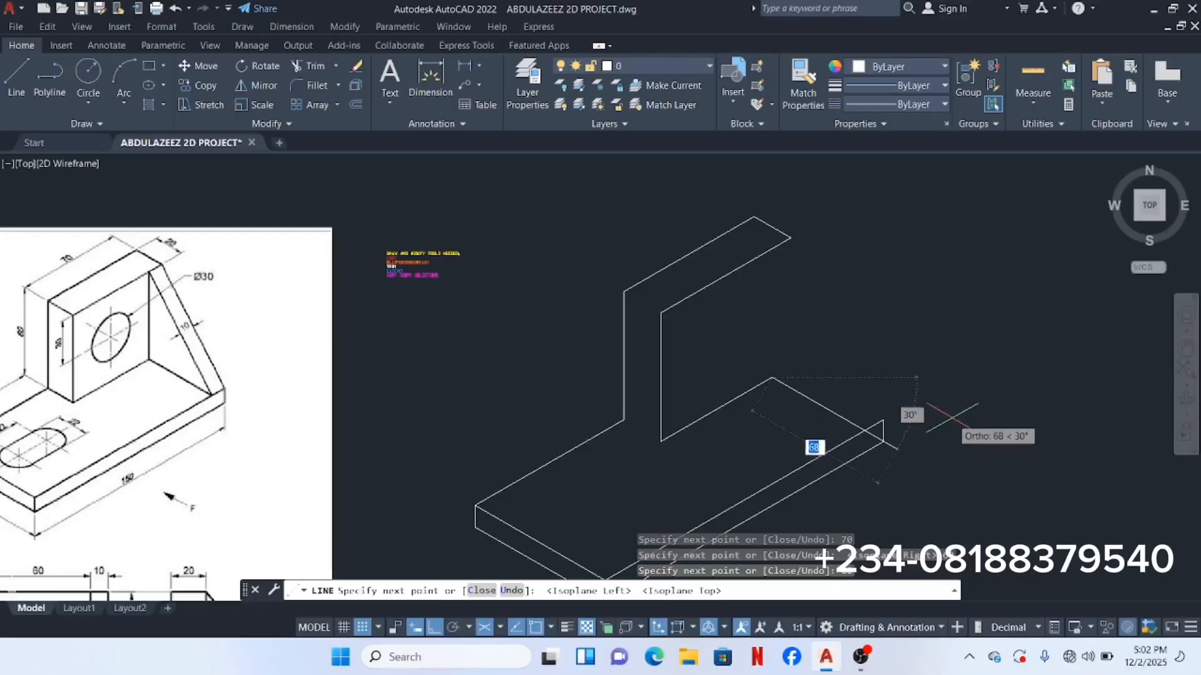
{"action": "scroll", "coordinate": [873, 431], "scroll_direction": "up", "scroll_amount": 4}
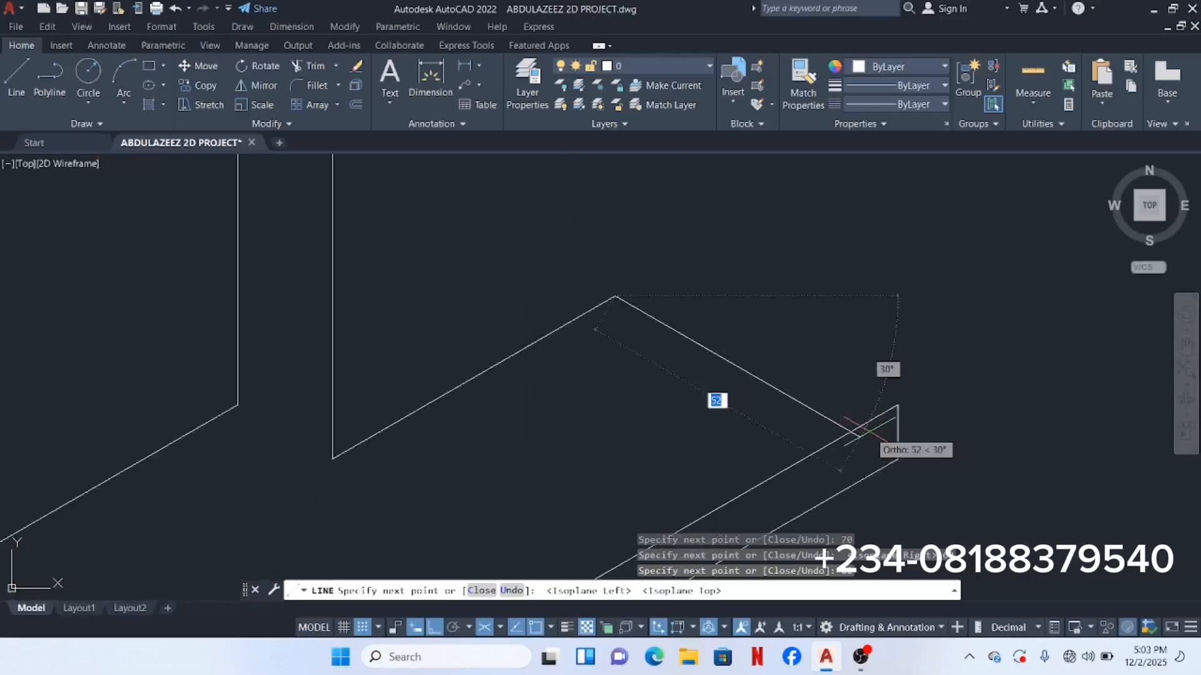
{"action": "scroll", "coordinate": [867, 430], "scroll_direction": "down", "scroll_amount": 2}
{"action": "scroll", "coordinate": [866, 431], "scroll_direction": "down", "scroll_amount": 2}
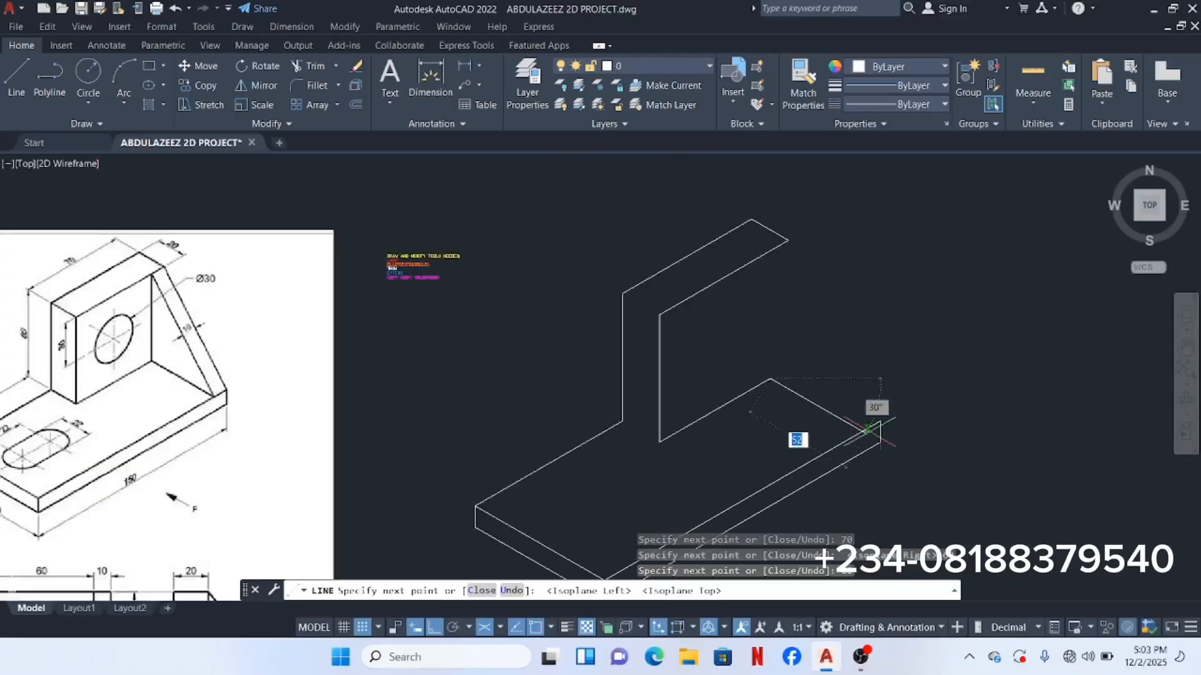
{"action": "scroll", "coordinate": [868, 430], "scroll_direction": "up", "scroll_amount": 4}
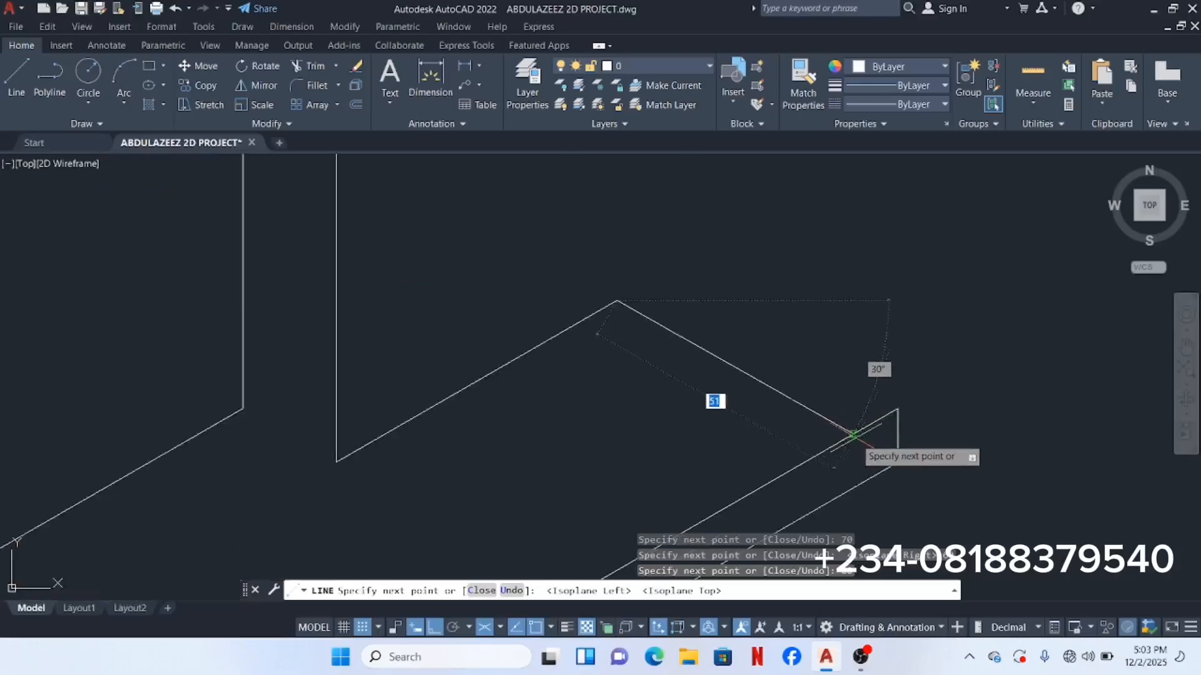
{"action": "scroll", "coordinate": [851, 434], "scroll_direction": "up", "scroll_amount": 2}
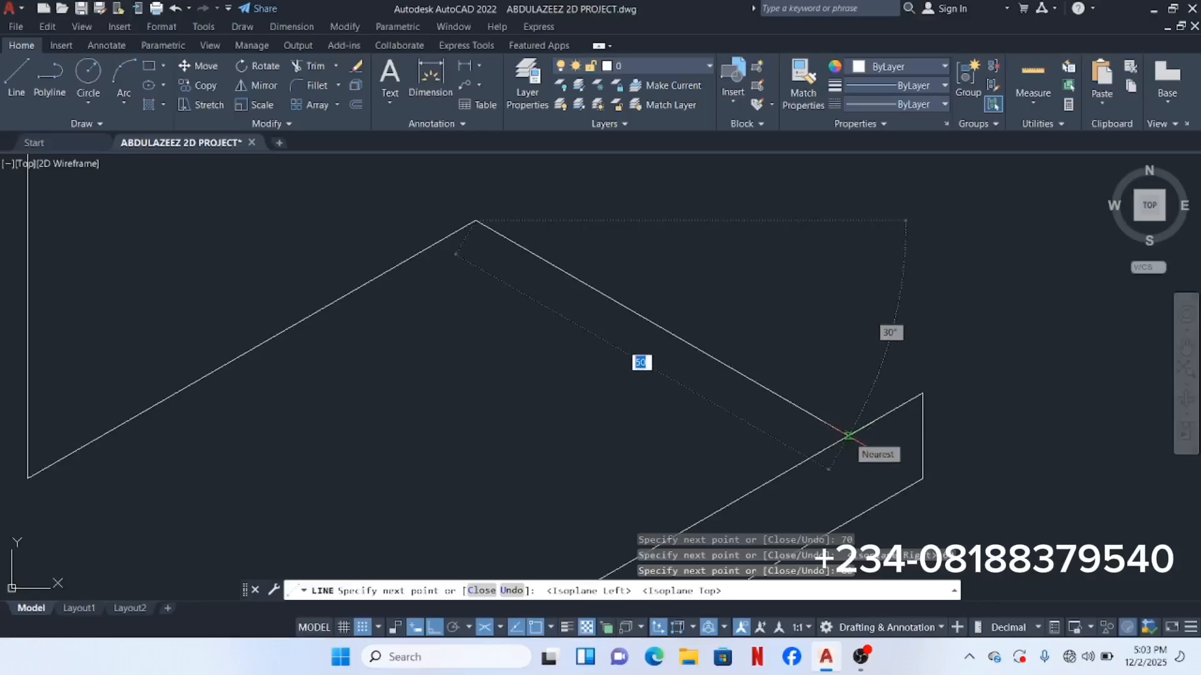
{"action": "left_click", "coordinate": [848, 436]}
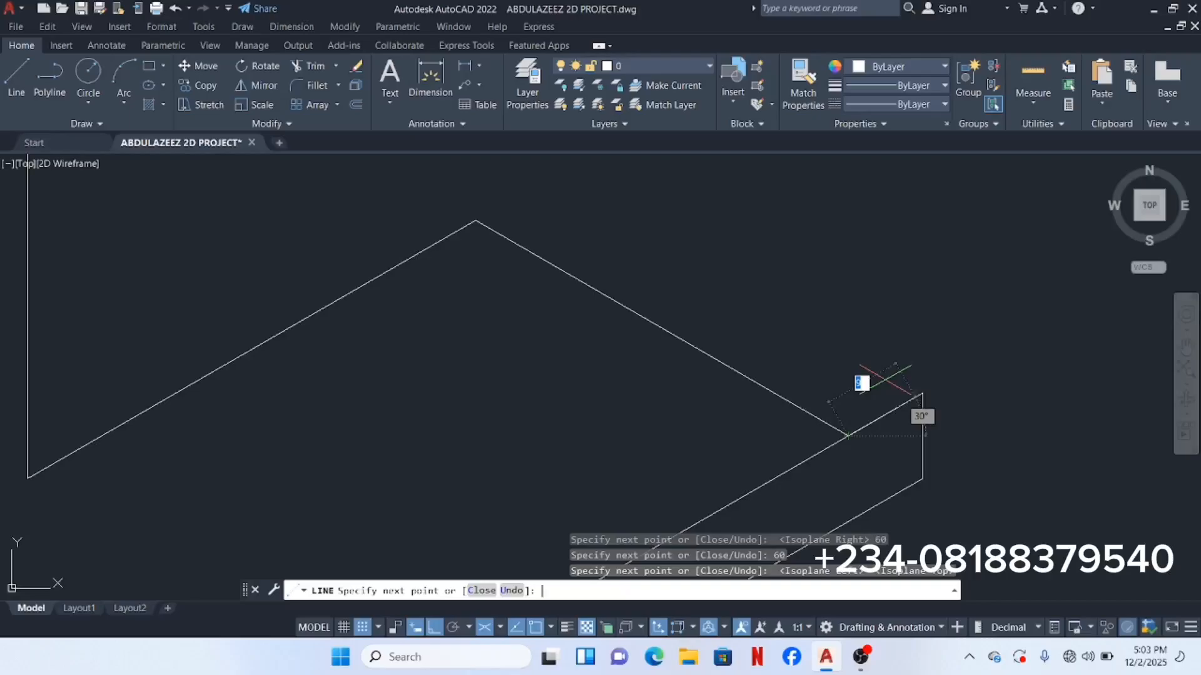
{"action": "key", "text": "Return"}
{"action": "scroll", "coordinate": [1070, 363], "scroll_direction": "down", "scroll_amount": 5}
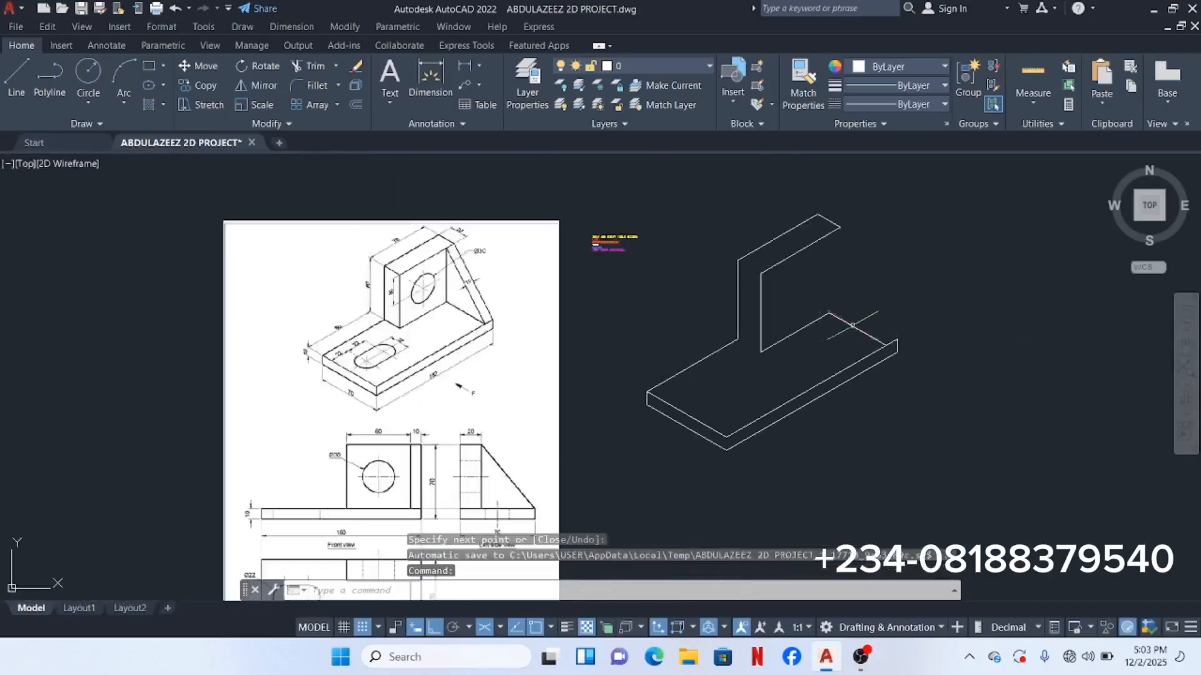
Step: Draw a 10-unit vertical edge straight down from the base's front corner
{"action": "middle_click_drag", "start_coordinate": [836, 331], "coordinate": [946, 330]}
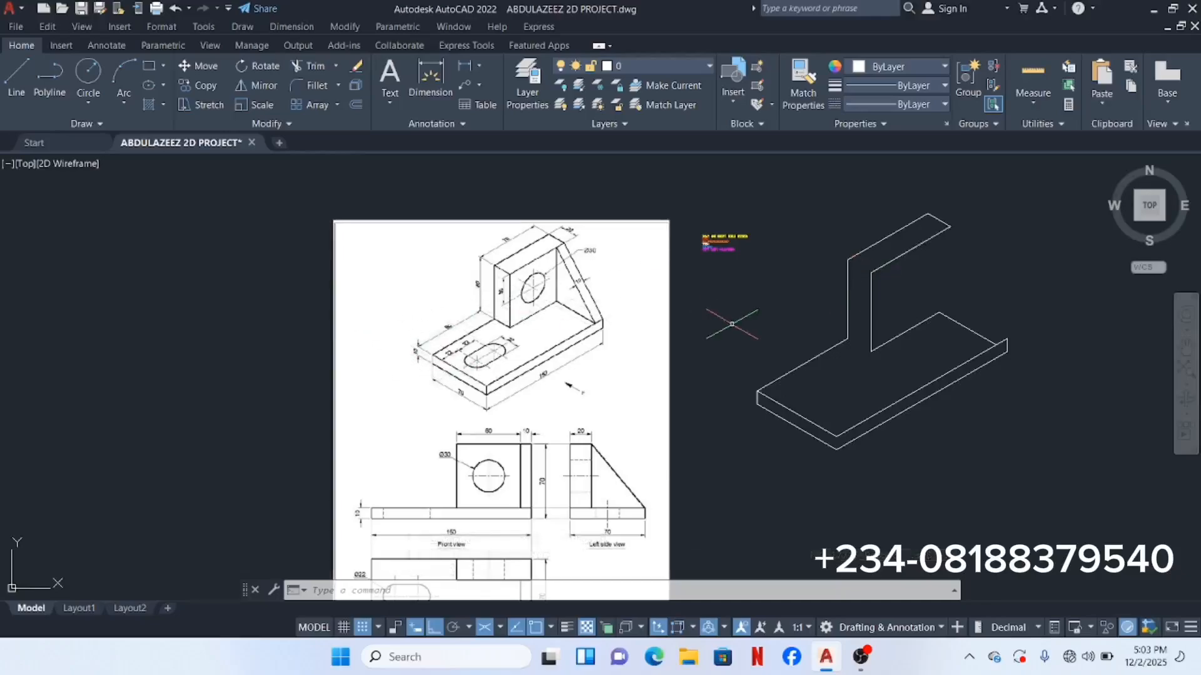
{"action": "middle_click_drag", "start_coordinate": [732, 324], "coordinate": [606, 341]}
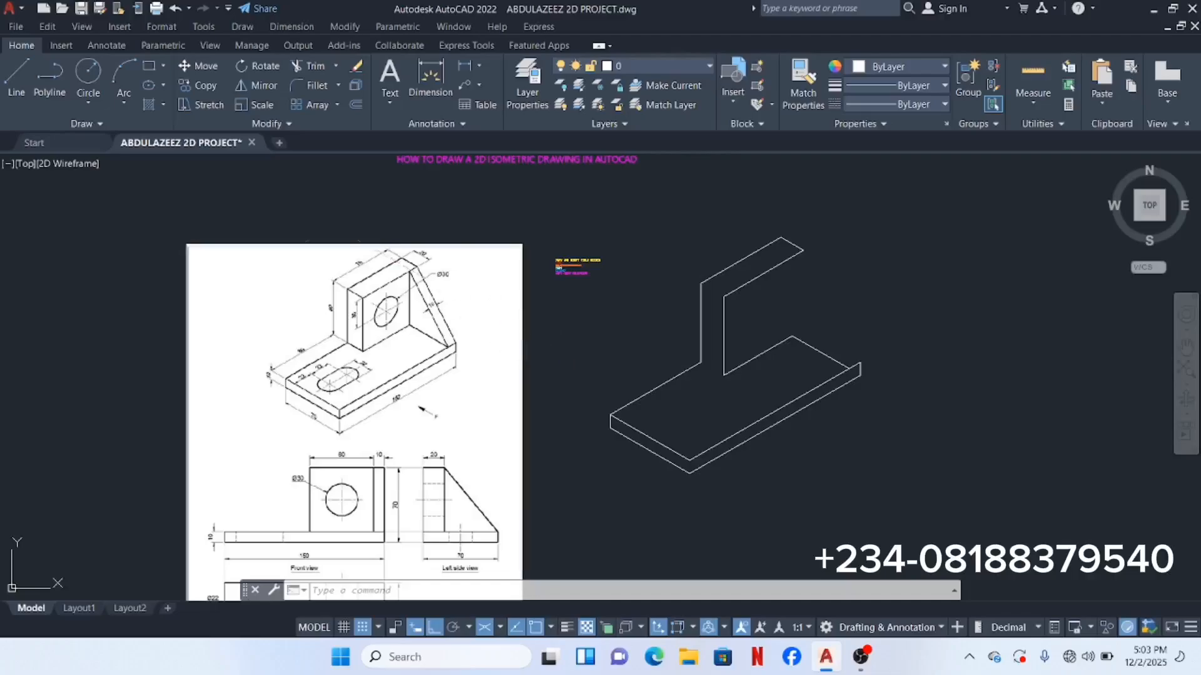
{"action": "left_click", "coordinate": [16, 78]}
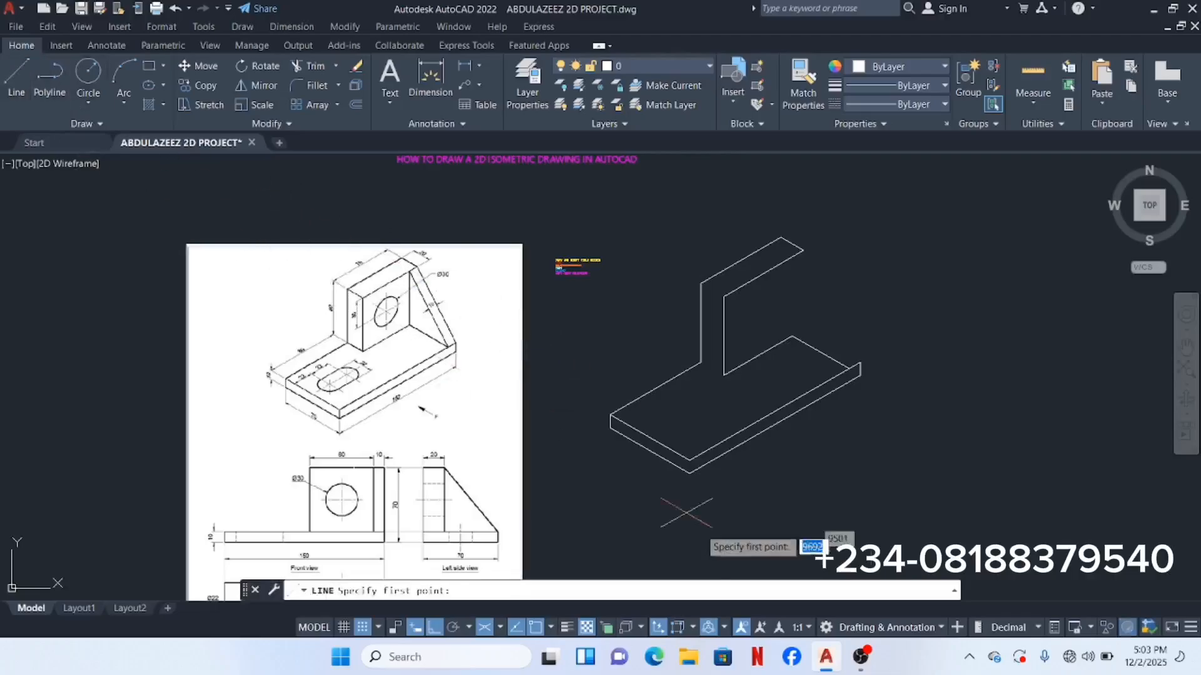
{"action": "scroll", "coordinate": [702, 470], "scroll_direction": "up", "scroll_amount": 5}
{"action": "scroll", "coordinate": [700, 476], "scroll_direction": "down", "scroll_amount": 2}
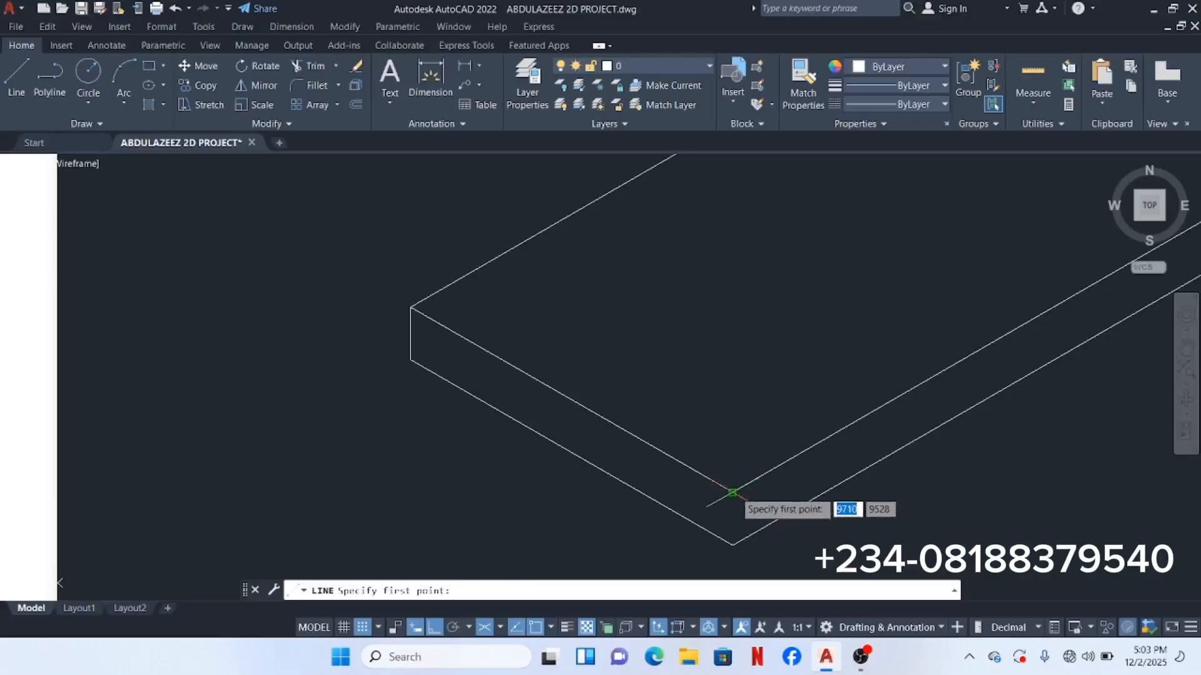
{"action": "left_click", "coordinate": [733, 493]}
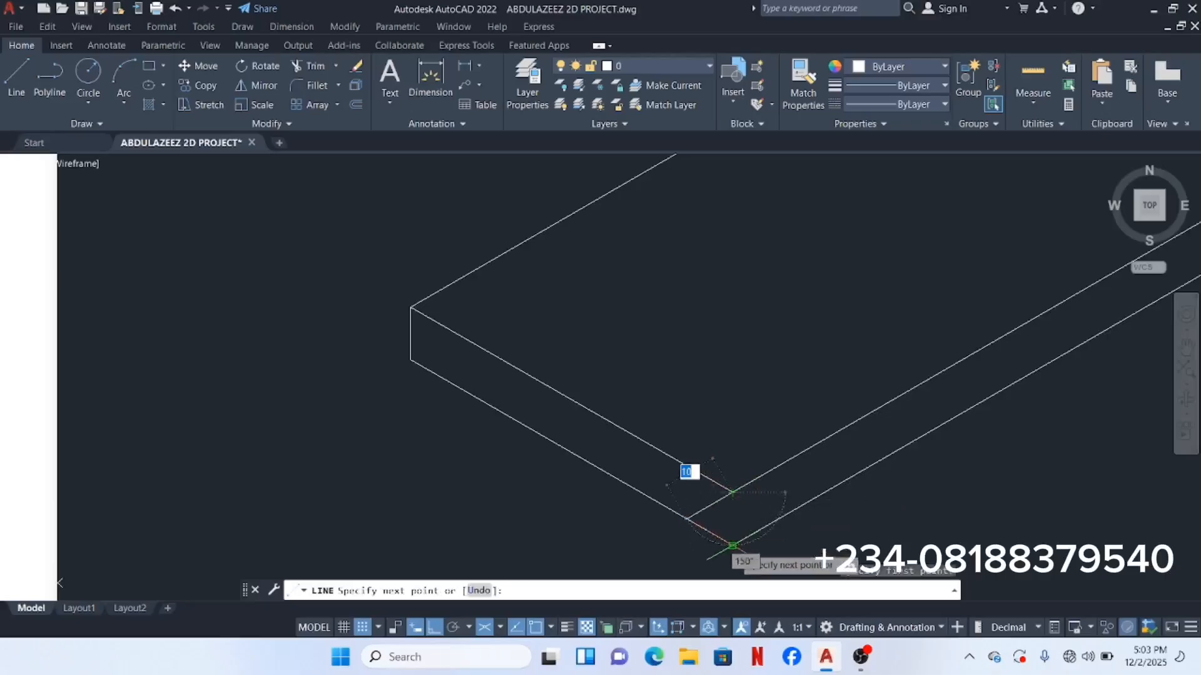
{"action": "left_click", "coordinate": [733, 546]}
{"action": "key", "text": "Return"}
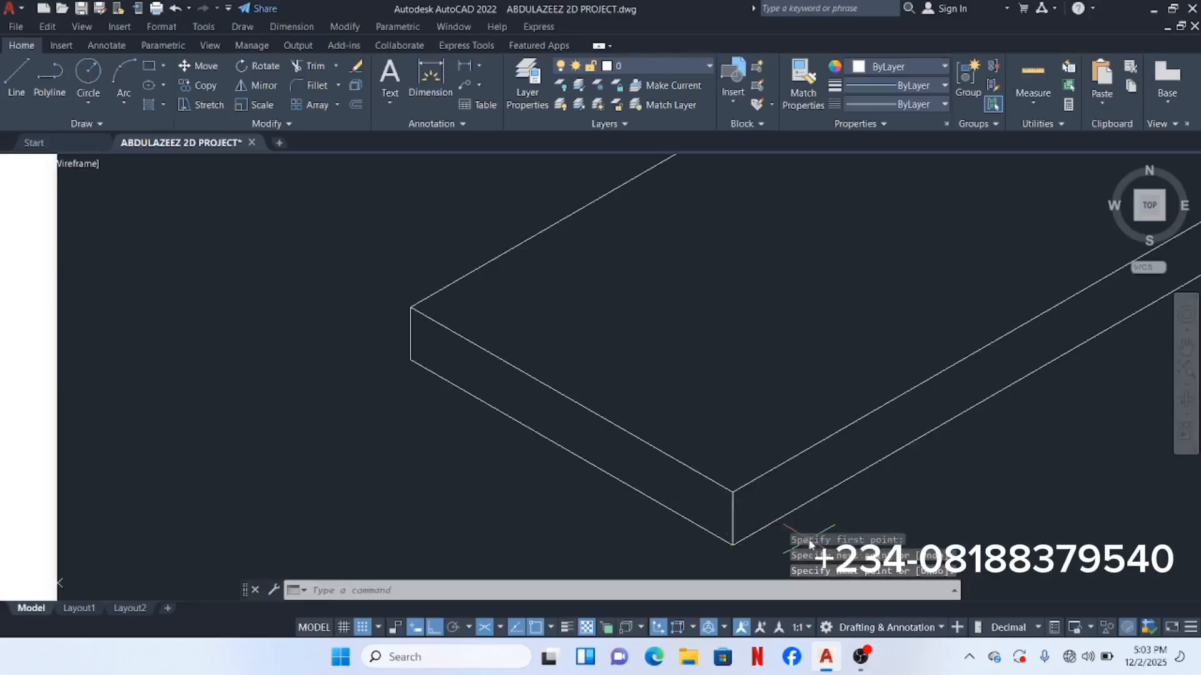
{"action": "scroll", "coordinate": [805, 329], "scroll_direction": "down", "scroll_amount": 4}
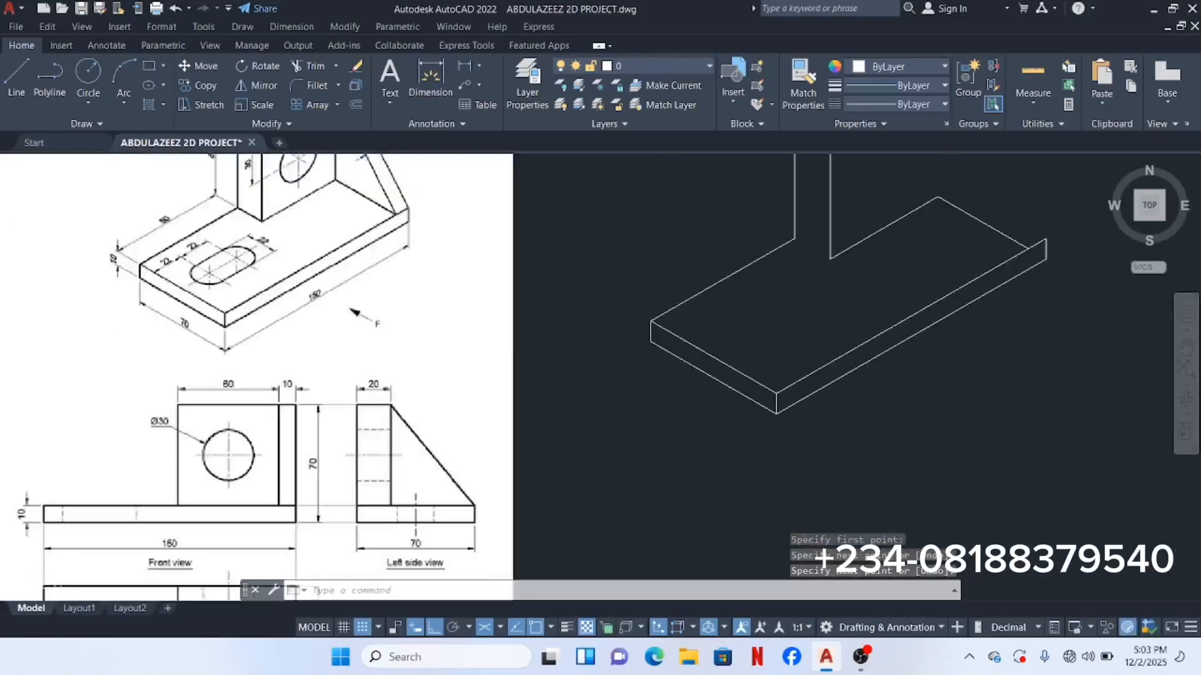
Step: Draw 20-unit thickness edges from the upright's top-left corner and its lower corner on the base
{"action": "middle_click_drag", "start_coordinate": [793, 324], "coordinate": [705, 524]}
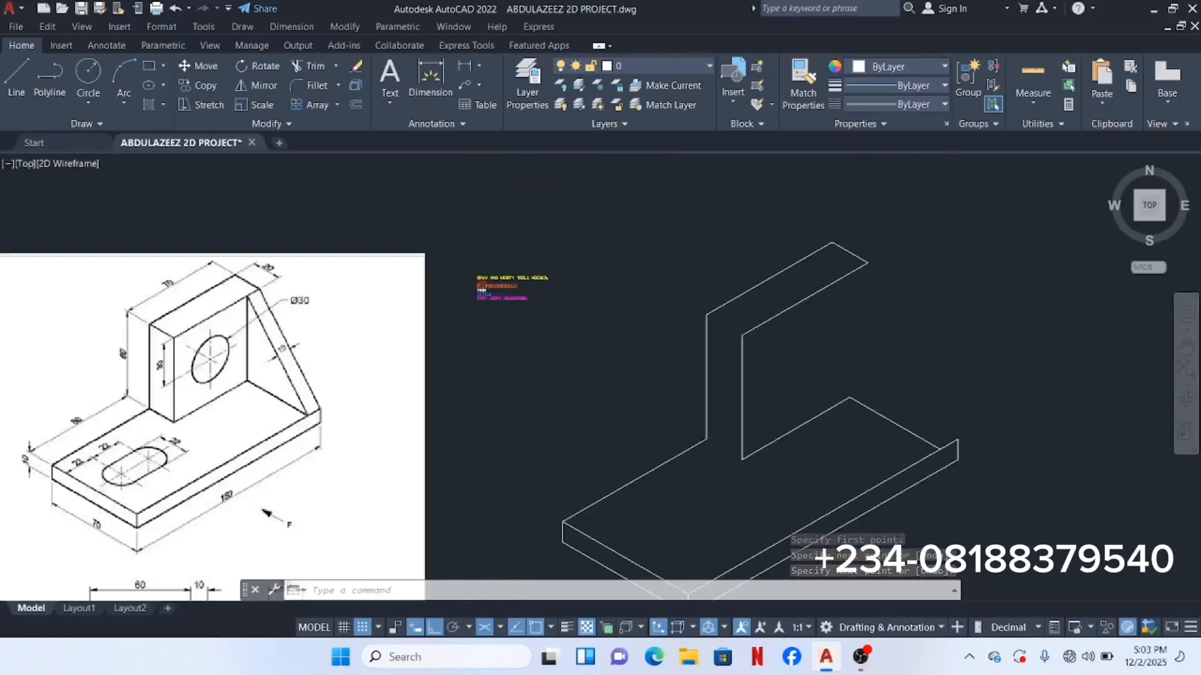
{"action": "left_click", "coordinate": [22, 73]}
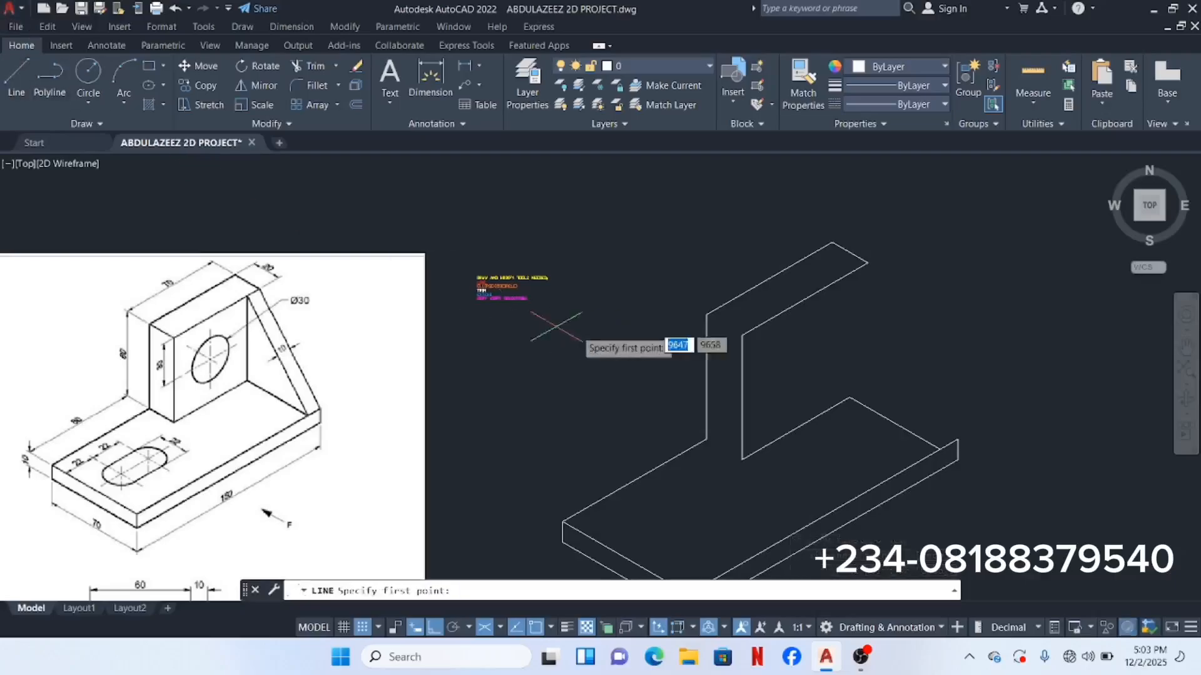
{"action": "left_click", "coordinate": [706, 315]}
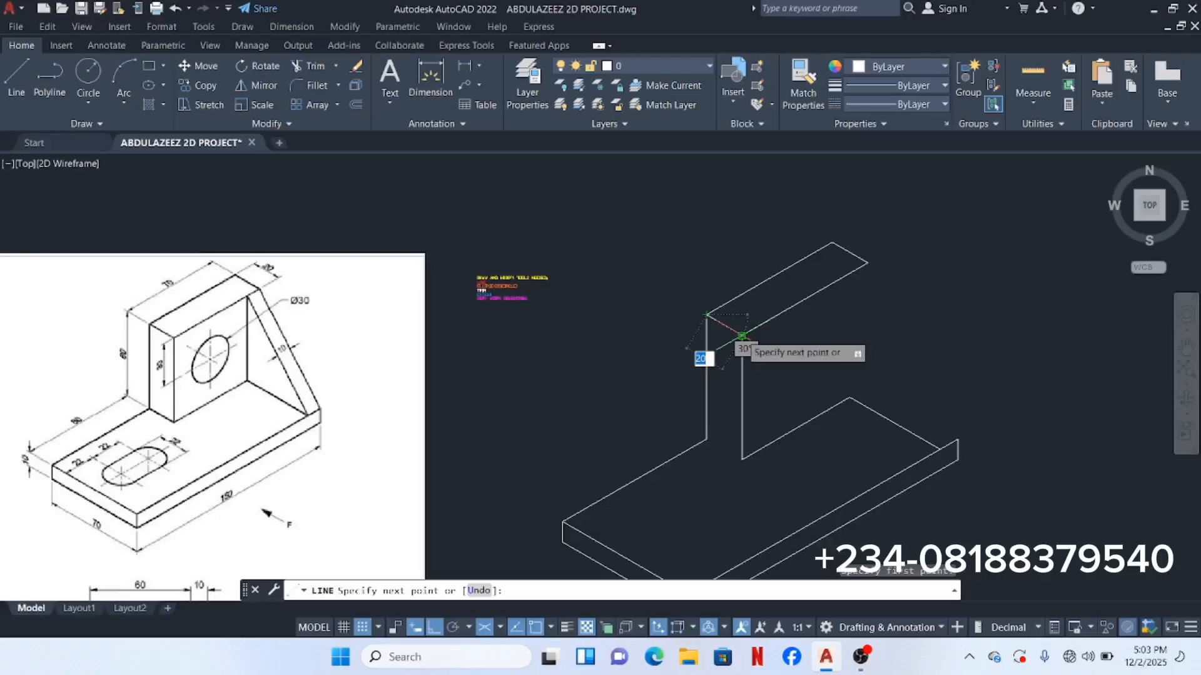
{"action": "left_click", "coordinate": [741, 336]}
{"action": "key", "text": "Return"}
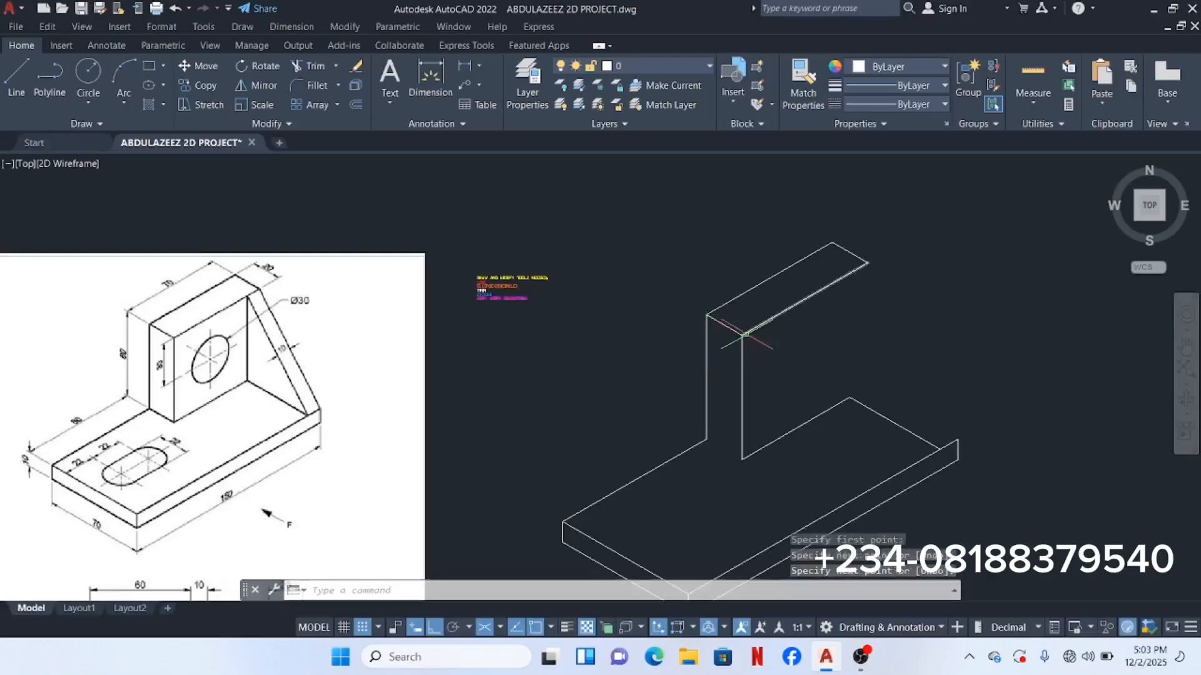
{"action": "left_click", "coordinate": [19, 69]}
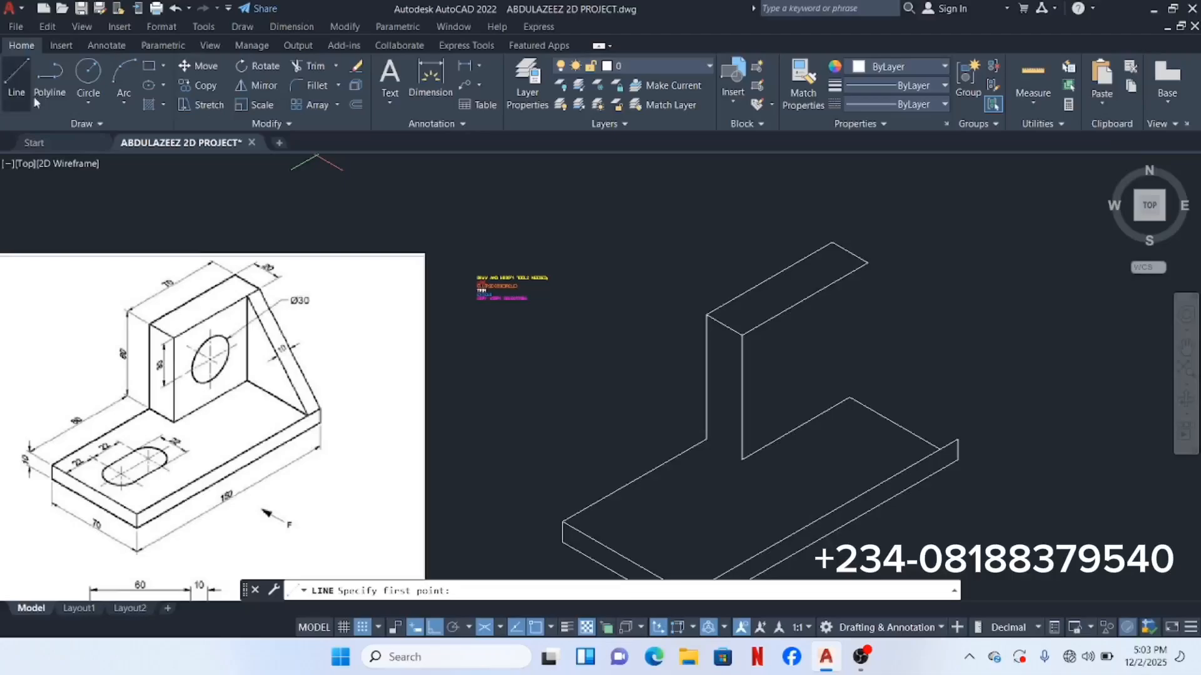
{"action": "left_click", "coordinate": [707, 439]}
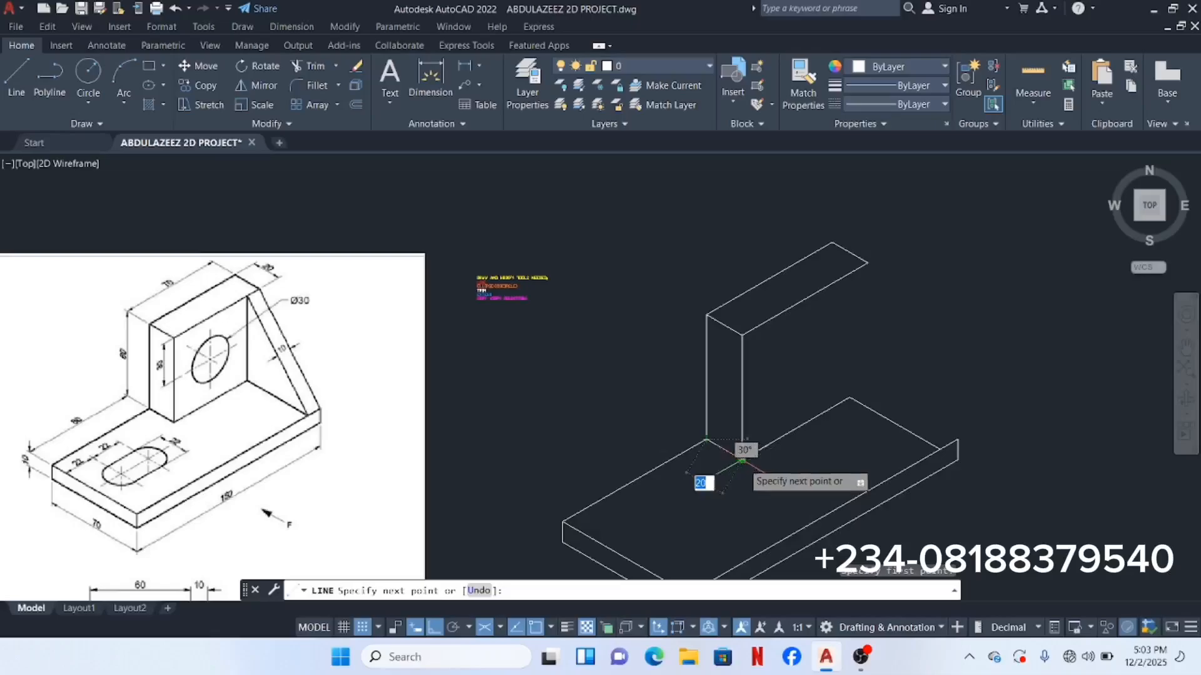
{"action": "left_click", "coordinate": [743, 460]}
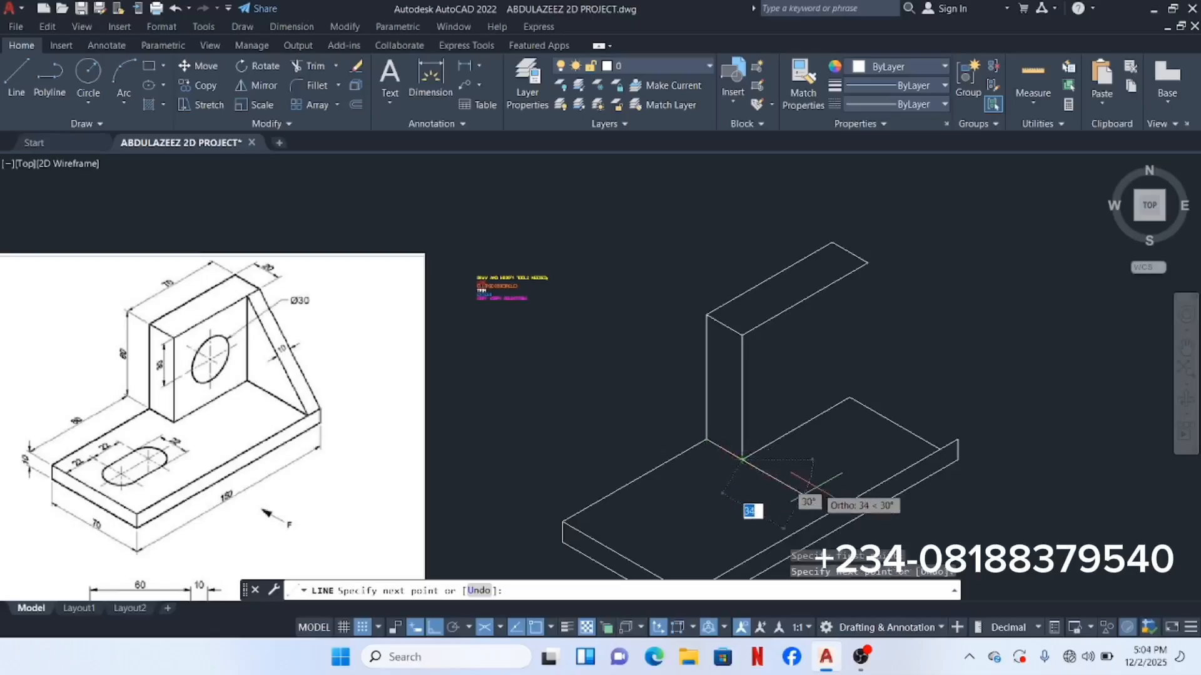
{"action": "key", "text": "Return"}
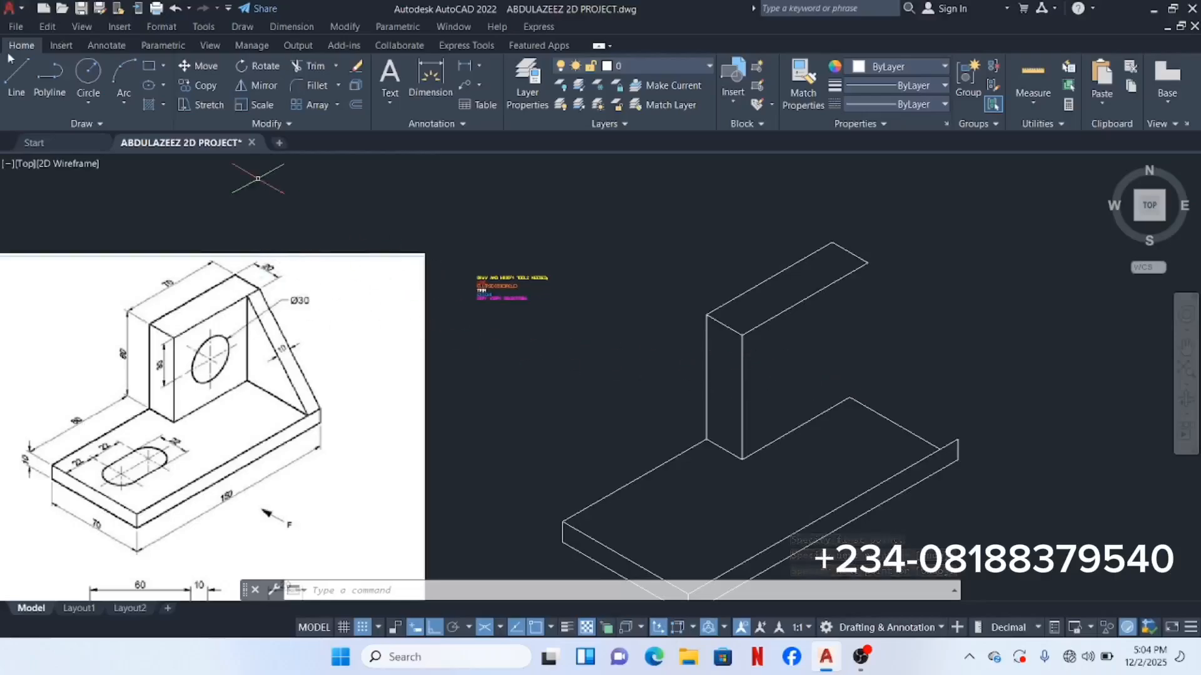
{"action": "left_click", "coordinate": [26, 76]}
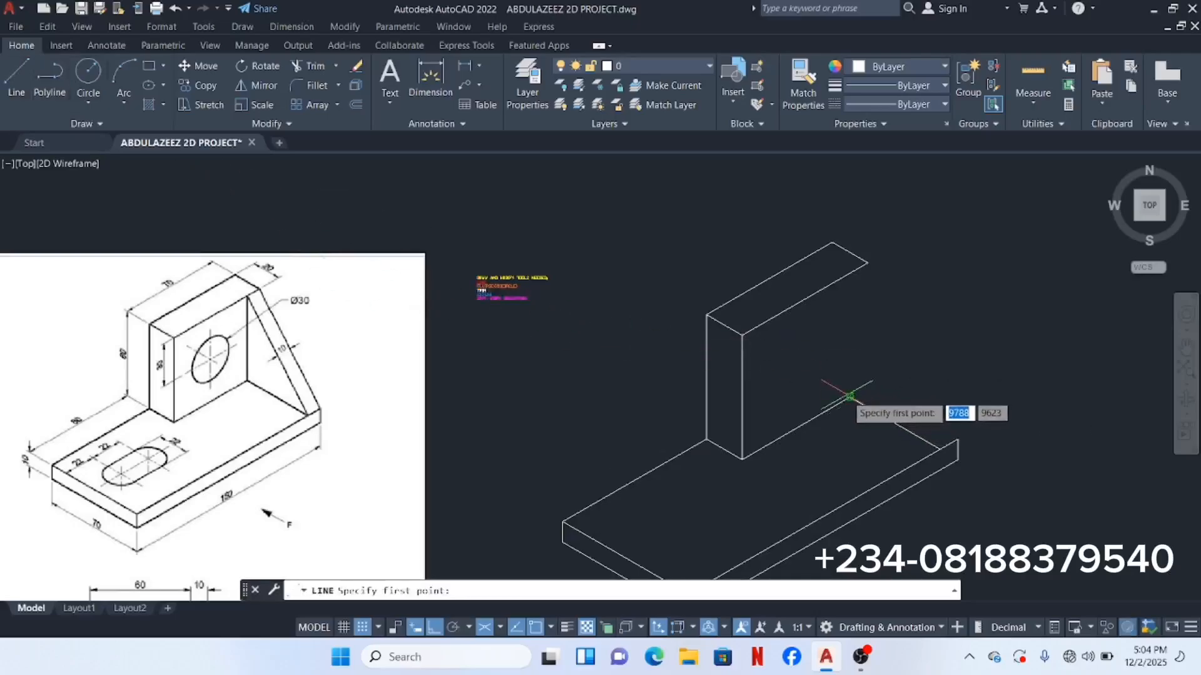
Step: Draw a vertical line in the right isoplane from the base's rear corner up to the upright's top edge
{"action": "scroll", "coordinate": [849, 396], "scroll_direction": "up", "scroll_amount": 2}
{"action": "scroll", "coordinate": [849, 397], "scroll_direction": "down", "scroll_amount": 2}
{"action": "scroll", "coordinate": [848, 397], "scroll_direction": "up", "scroll_amount": 2}
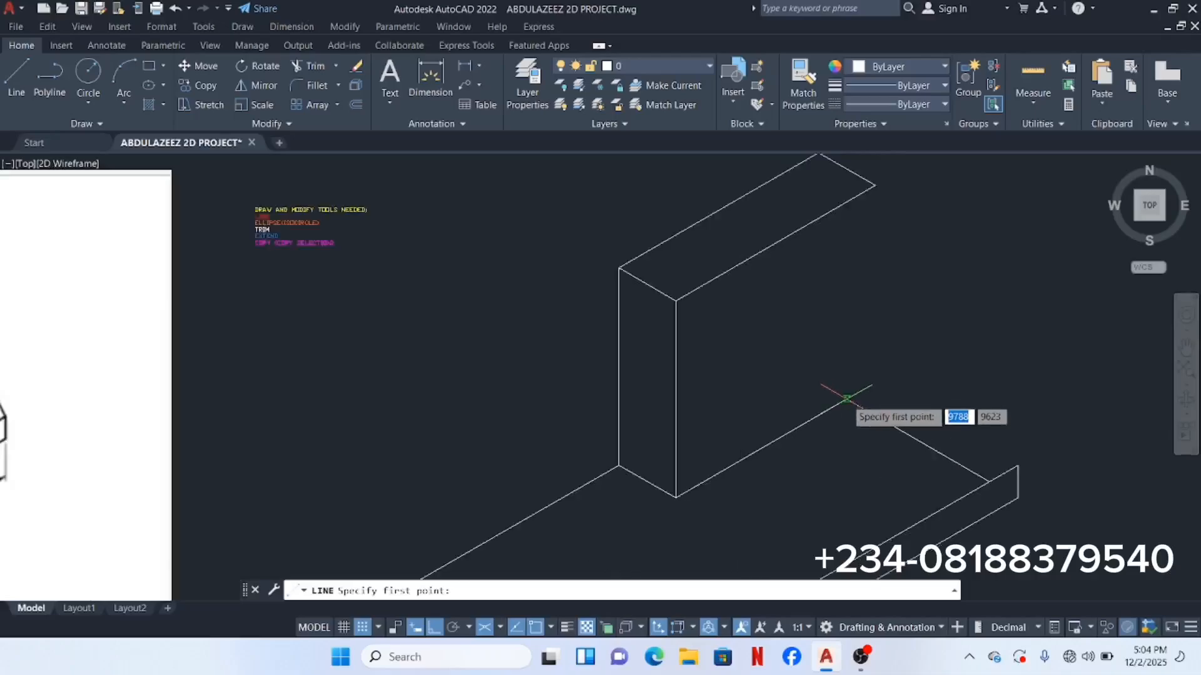
{"action": "left_click", "coordinate": [846, 398]}
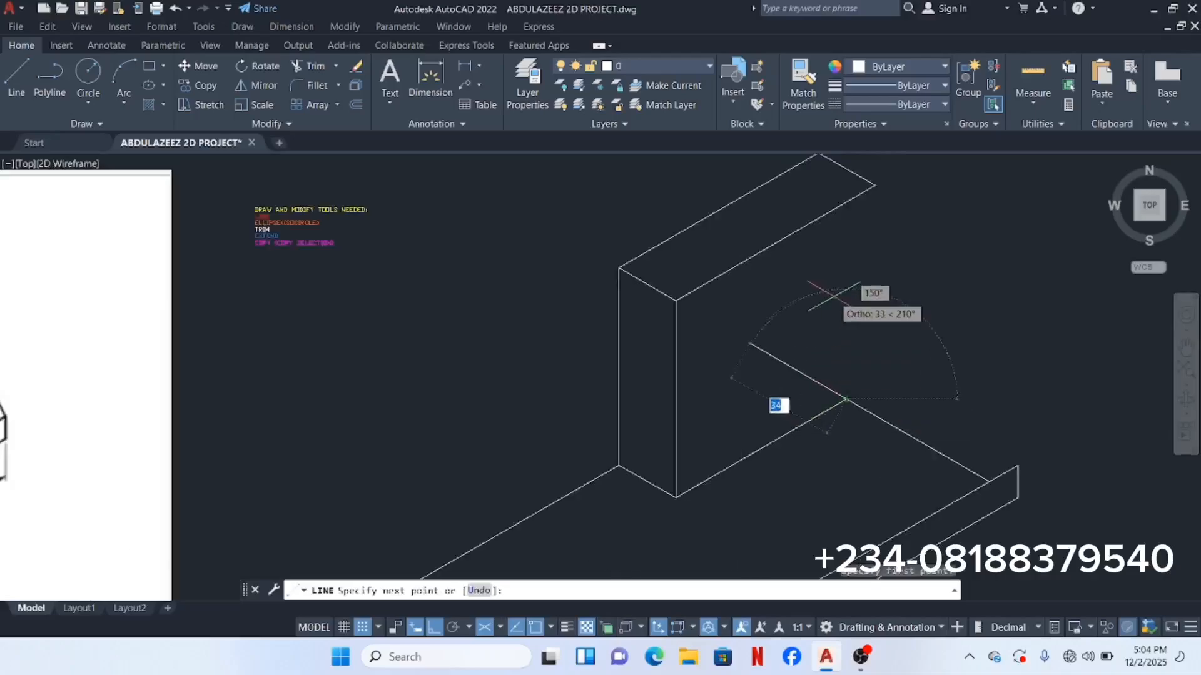
{"action": "left_click", "coordinate": [501, 627]}
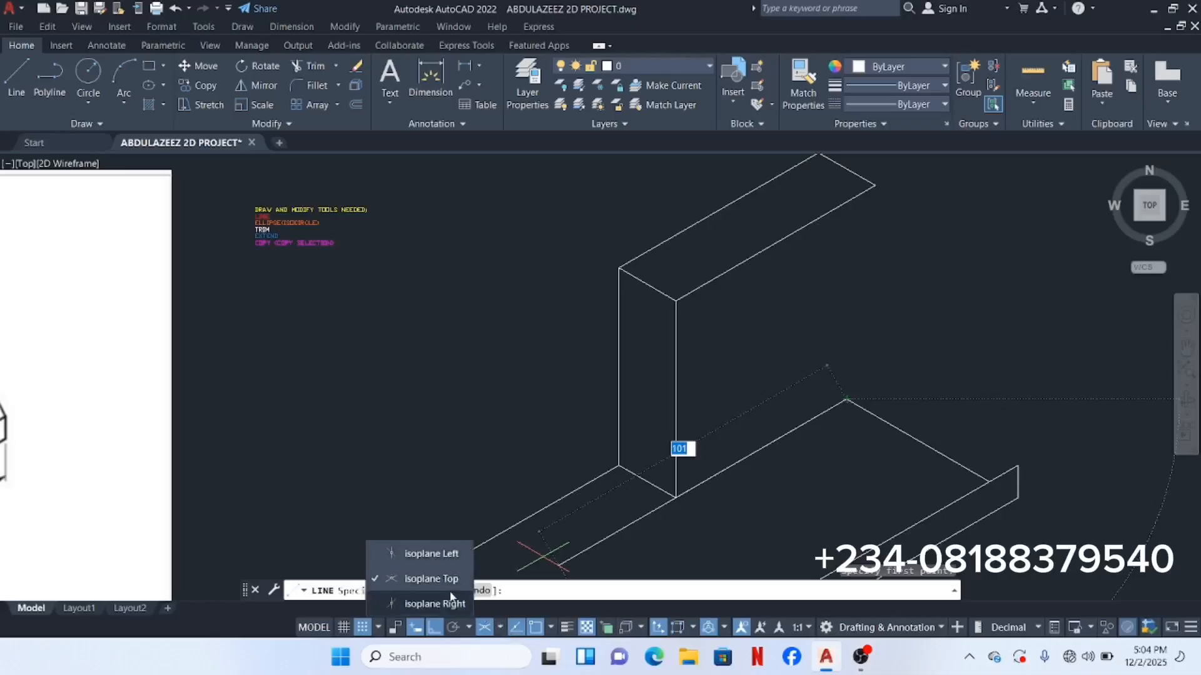
{"action": "left_click", "coordinate": [442, 604]}
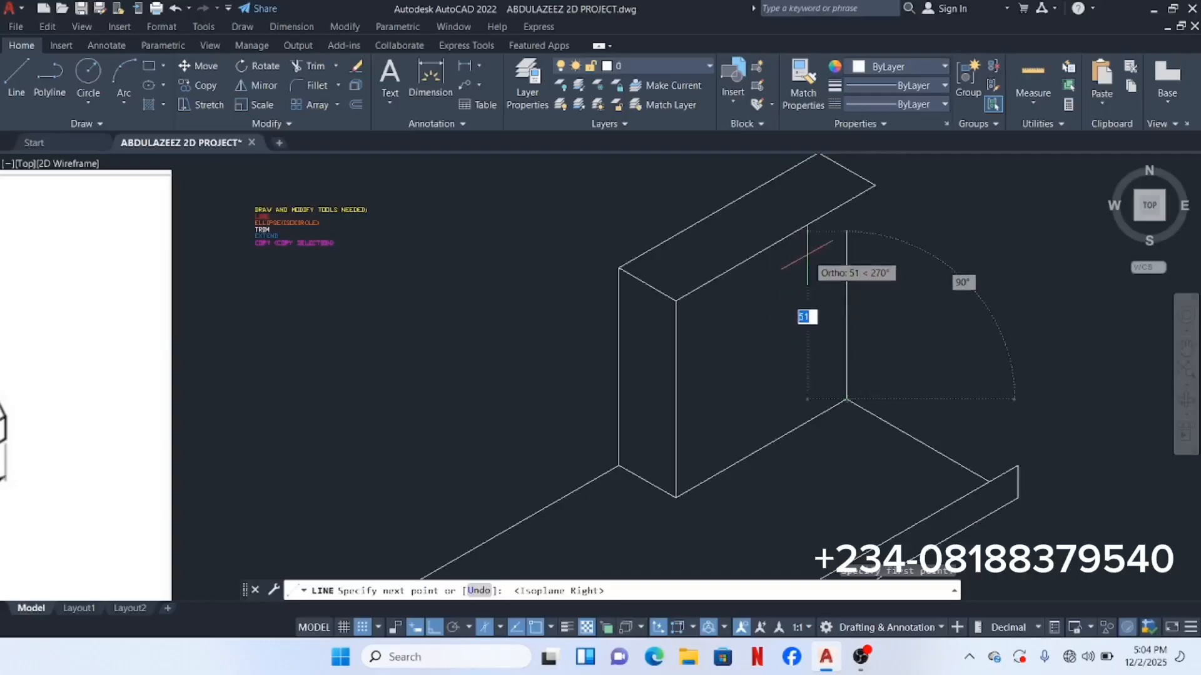
{"action": "scroll", "coordinate": [808, 256], "scroll_direction": "down", "scroll_amount": 2}
{"action": "scroll", "coordinate": [809, 257], "scroll_direction": "down", "scroll_amount": 1}
{"action": "scroll", "coordinate": [807, 244], "scroll_direction": "up", "scroll_amount": 7}
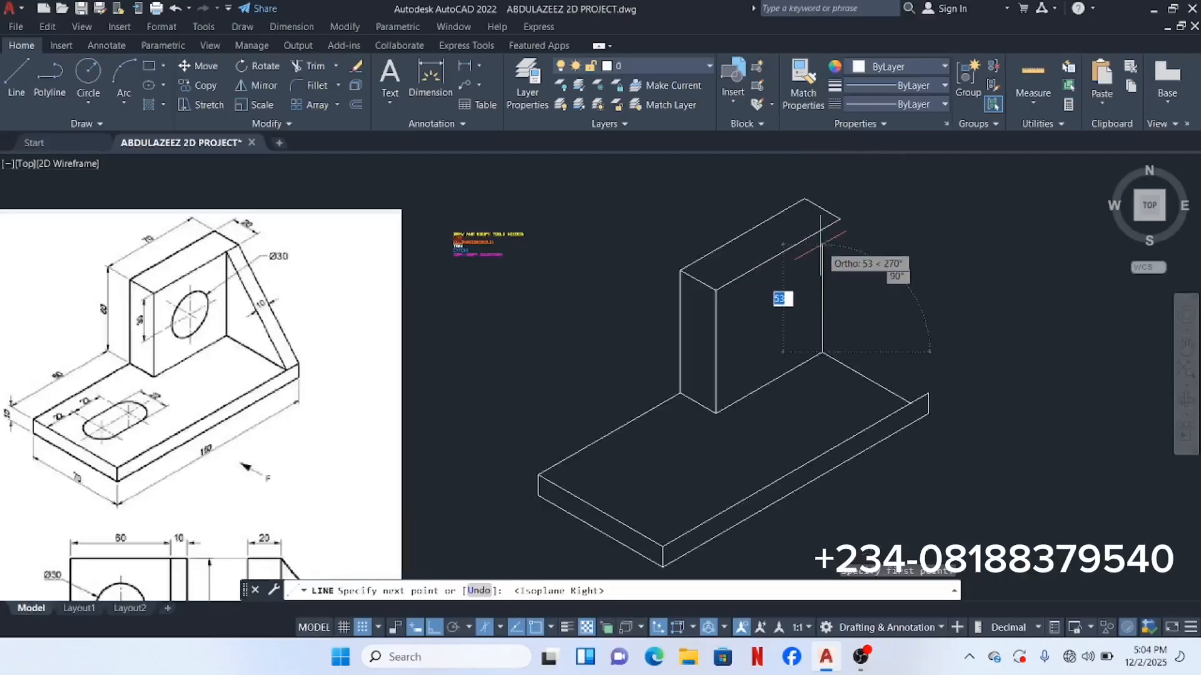
{"action": "scroll", "coordinate": [805, 210], "scroll_direction": "up", "scroll_amount": 2}
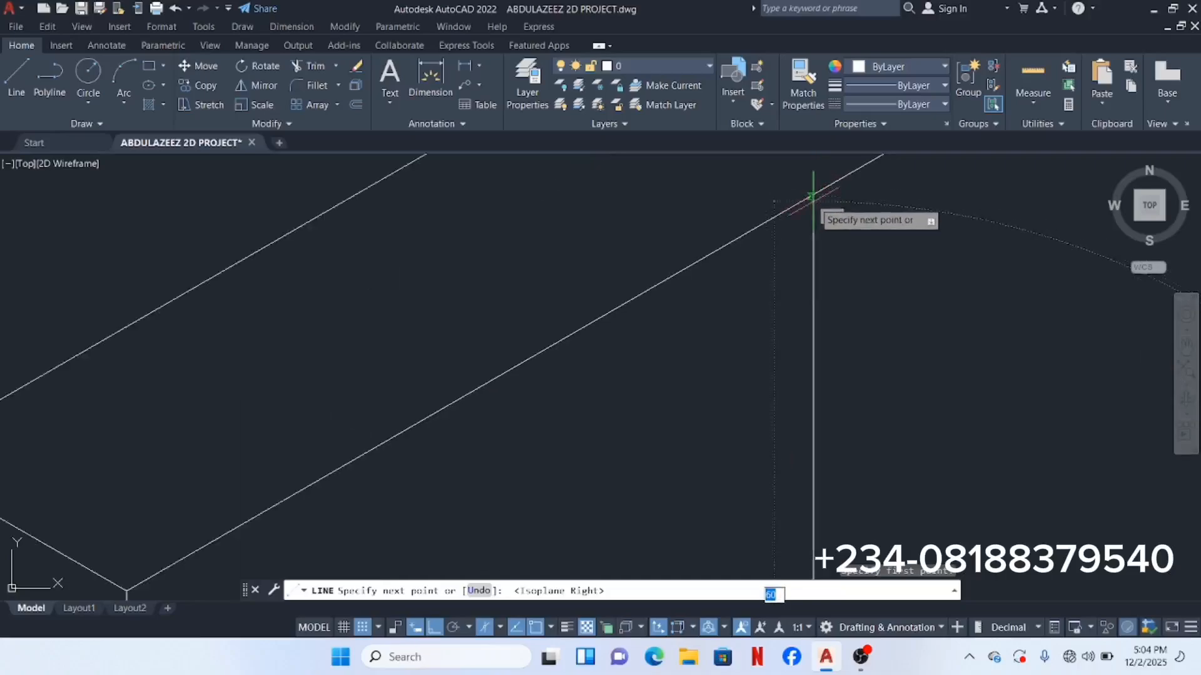
{"action": "scroll", "coordinate": [808, 197], "scroll_direction": "up", "scroll_amount": 3}
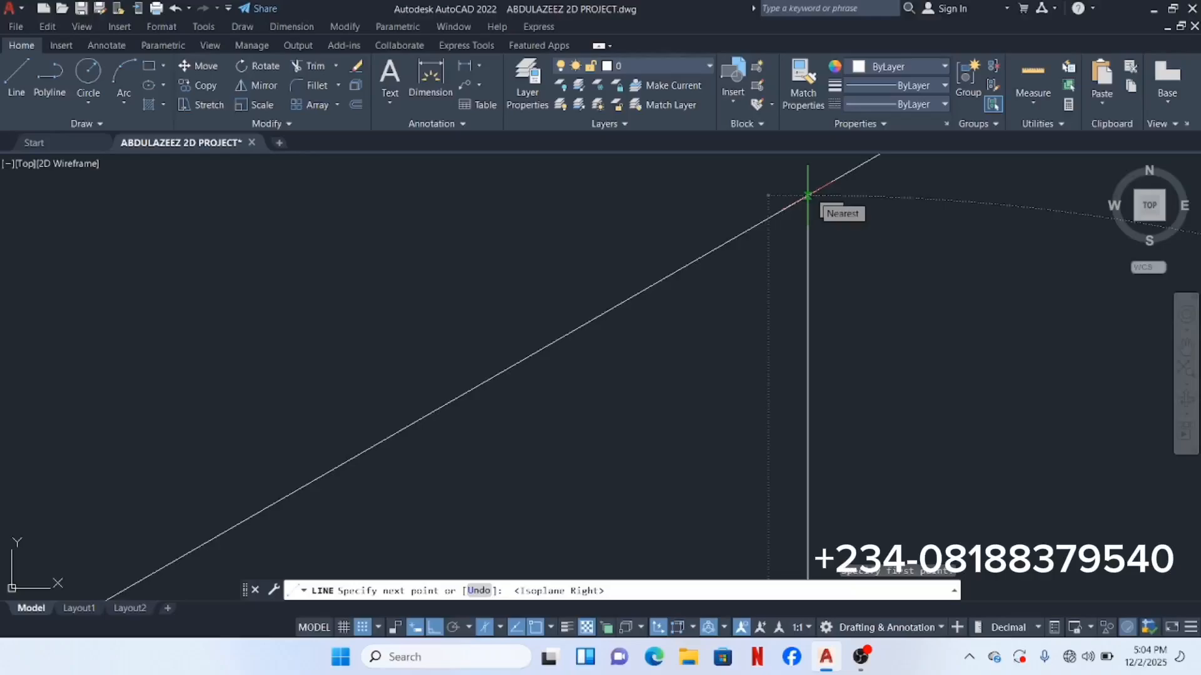
{"action": "left_click", "coordinate": [807, 195]}
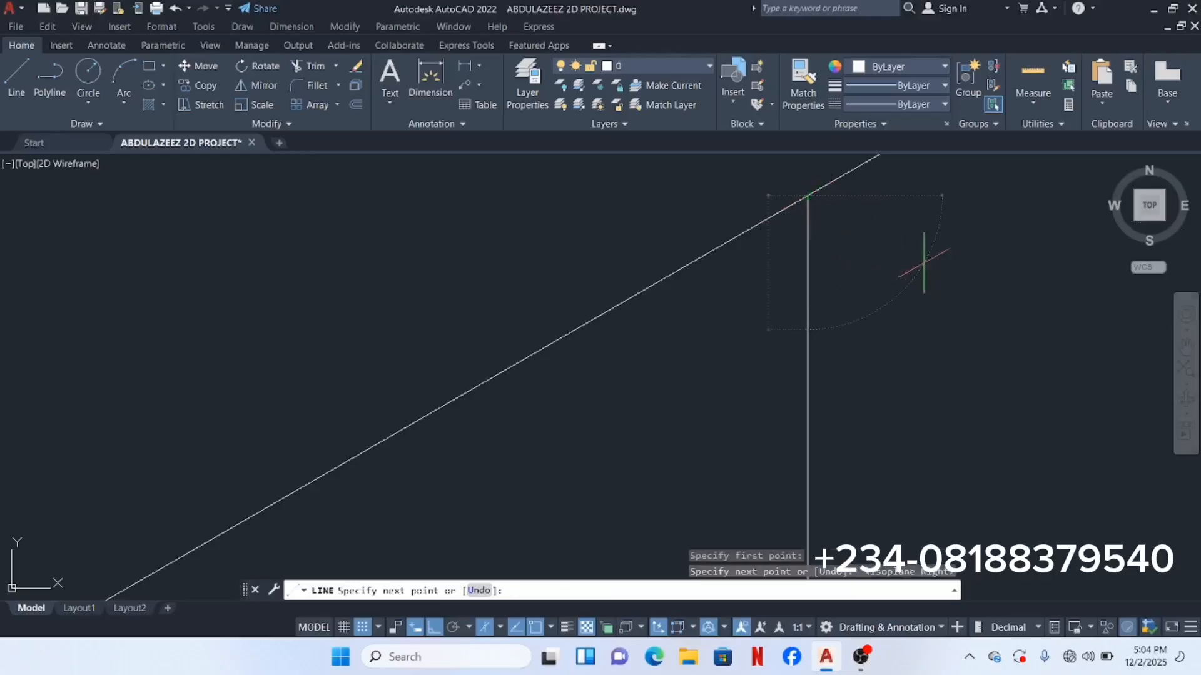
{"action": "key", "text": "Return"}
Step: Draw the sloping rib edge from the upright's top edge down to the base corner endpoint
{"action": "scroll", "coordinate": [804, 183], "scroll_direction": "up", "scroll_amount": 5}
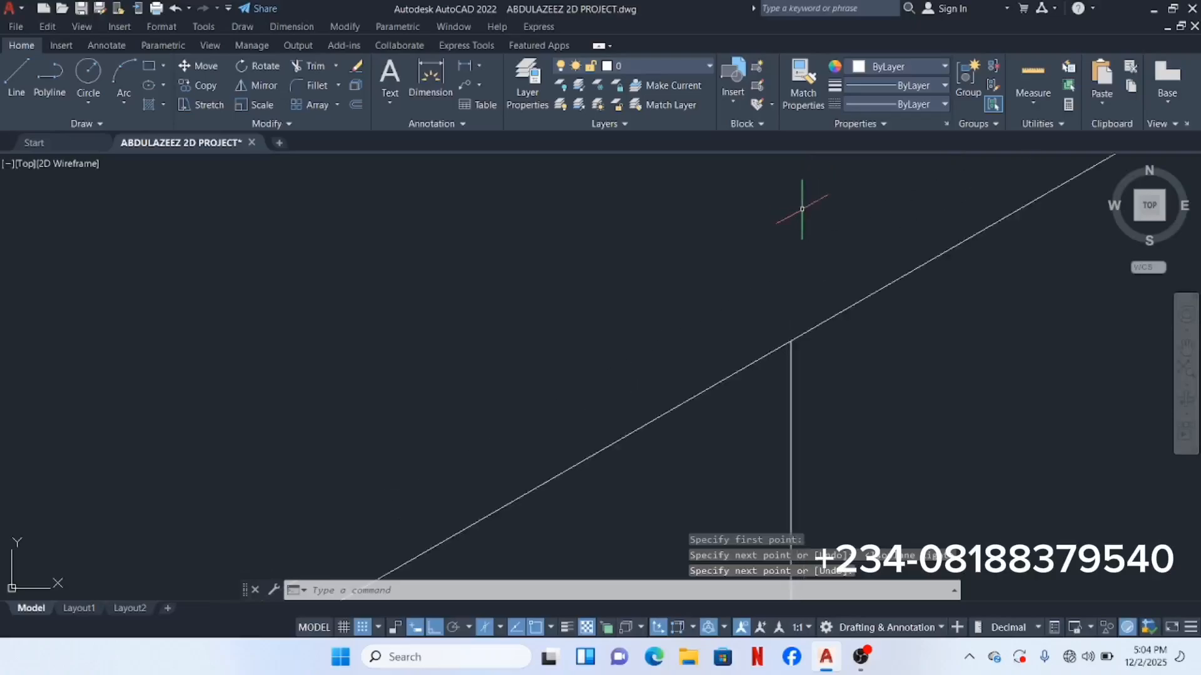
{"action": "scroll", "coordinate": [789, 349], "scroll_direction": "up", "scroll_amount": 5}
{"action": "scroll", "coordinate": [800, 274], "scroll_direction": "up", "scroll_amount": 4}
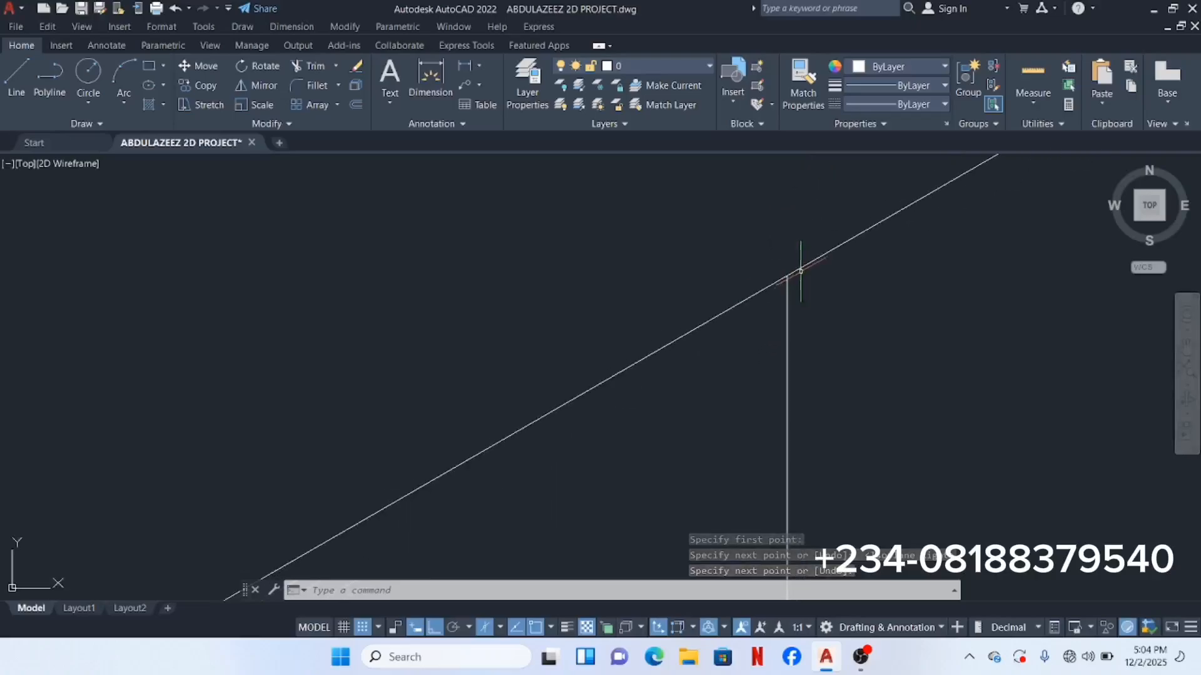
{"action": "scroll", "coordinate": [786, 263], "scroll_direction": "up", "scroll_amount": 2}
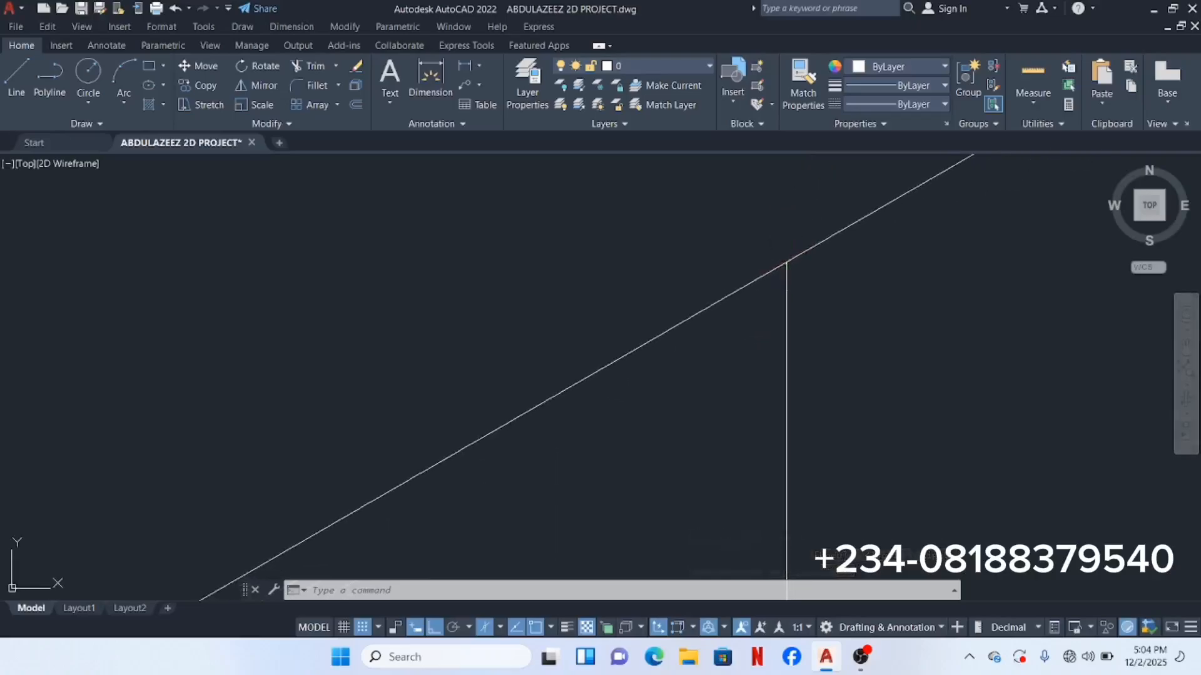
{"action": "scroll", "coordinate": [782, 269], "scroll_direction": "down", "scroll_amount": 10}
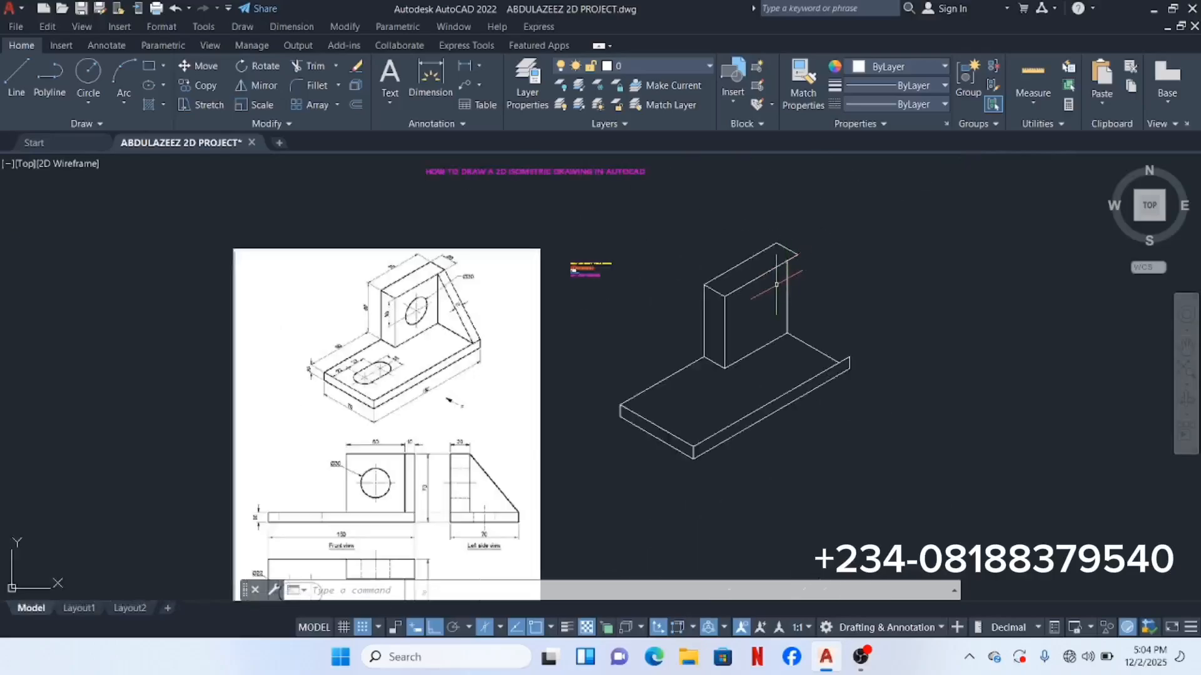
{"action": "scroll", "coordinate": [771, 284], "scroll_direction": "up", "scroll_amount": 2}
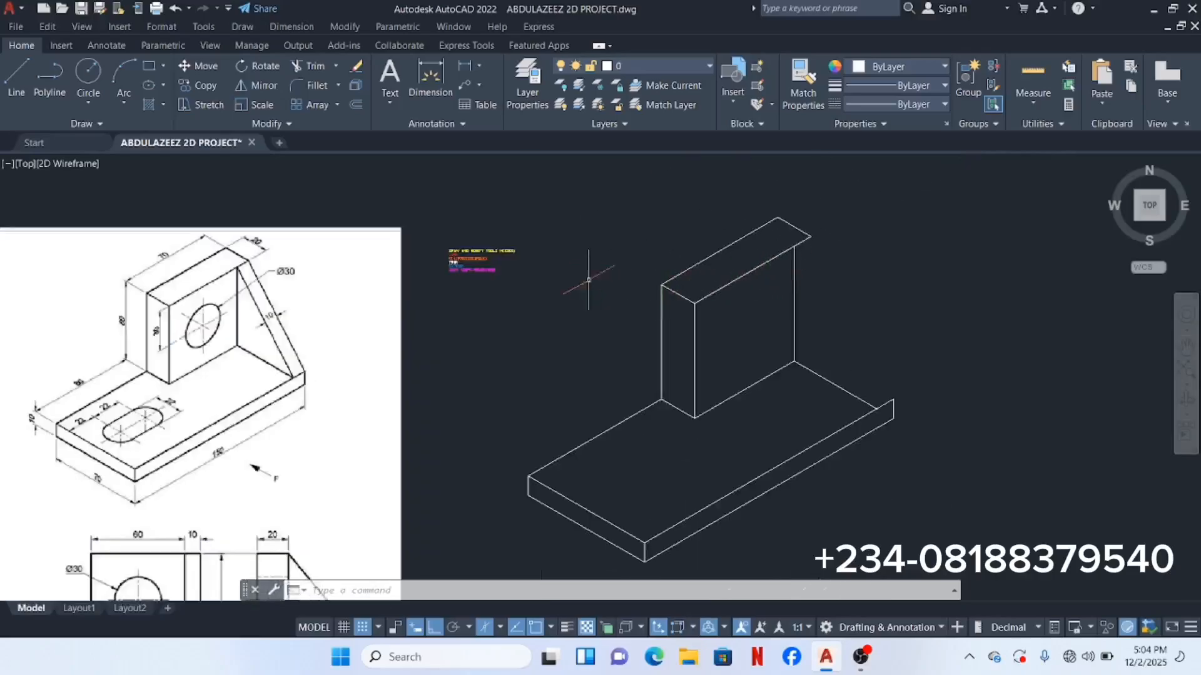
{"action": "left_click", "coordinate": [20, 71]}
{"action": "scroll", "coordinate": [795, 261], "scroll_direction": "up", "scroll_amount": 1}
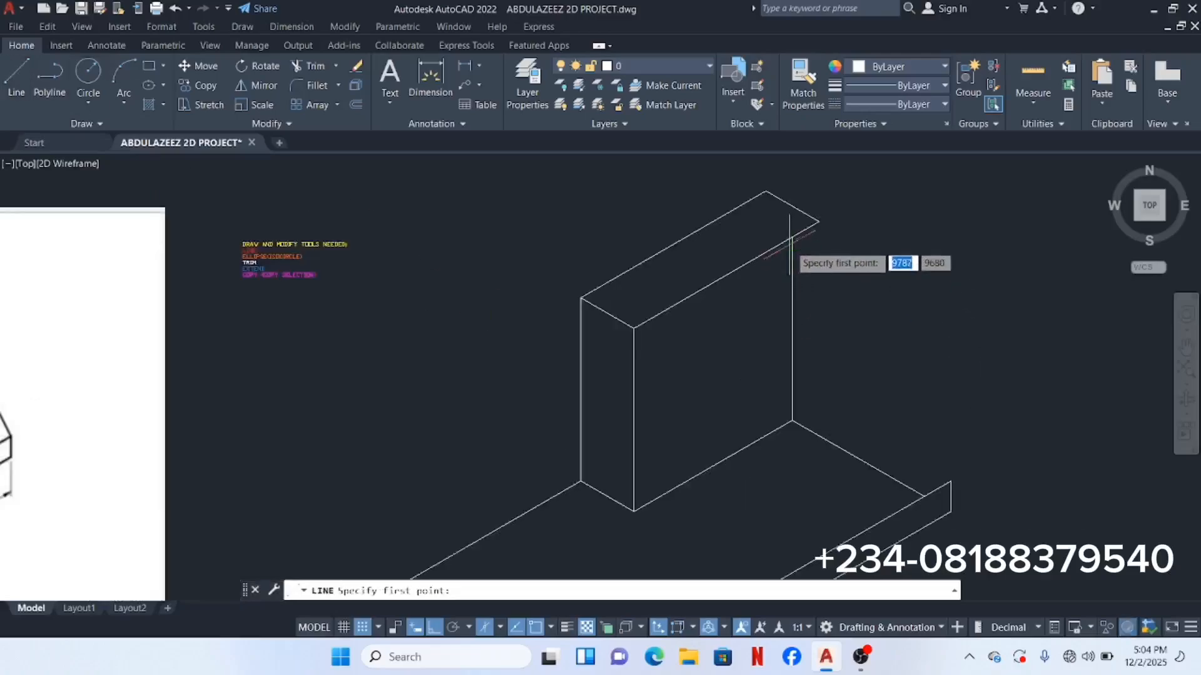
{"action": "left_click", "coordinate": [792, 237]}
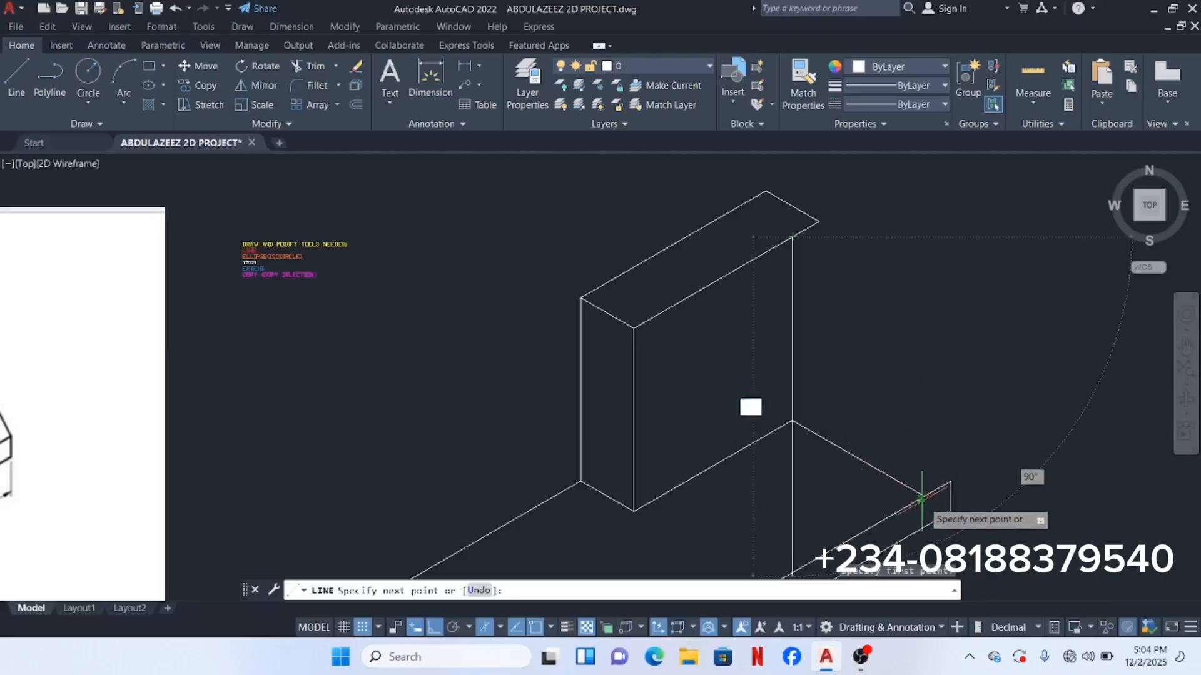
{"action": "scroll", "coordinate": [920, 499], "scroll_direction": "up", "scroll_amount": 3}
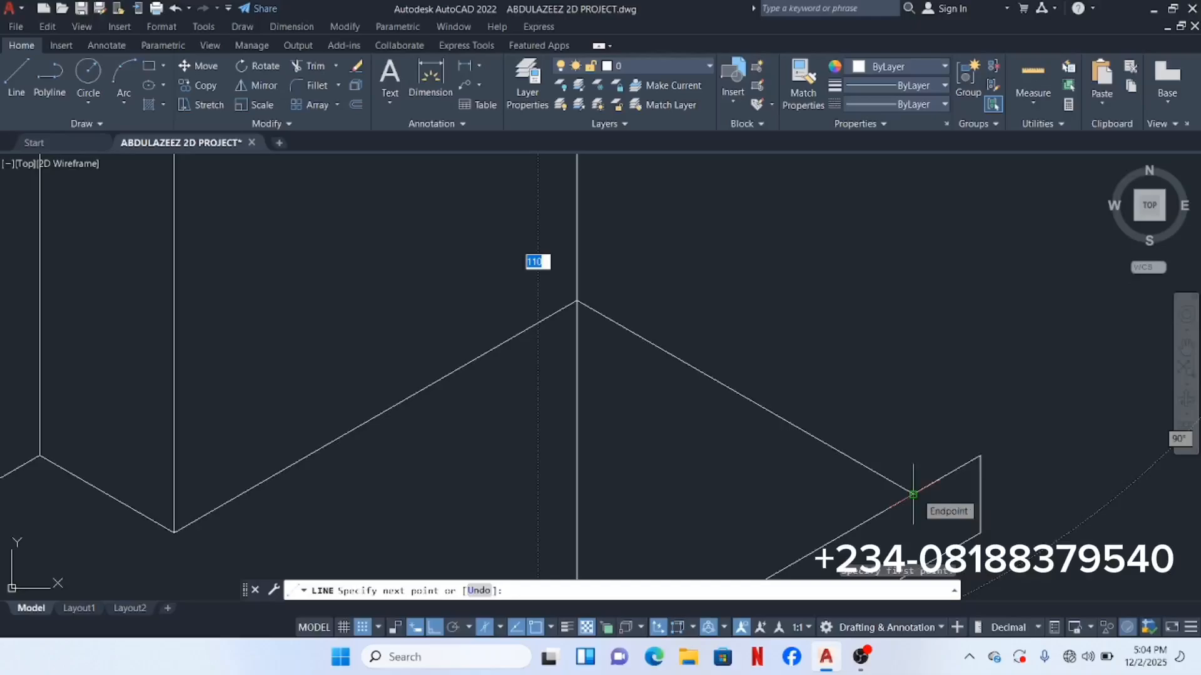
{"action": "left_click", "coordinate": [913, 494]}
{"action": "scroll", "coordinate": [888, 488], "scroll_direction": "up", "scroll_amount": 2}
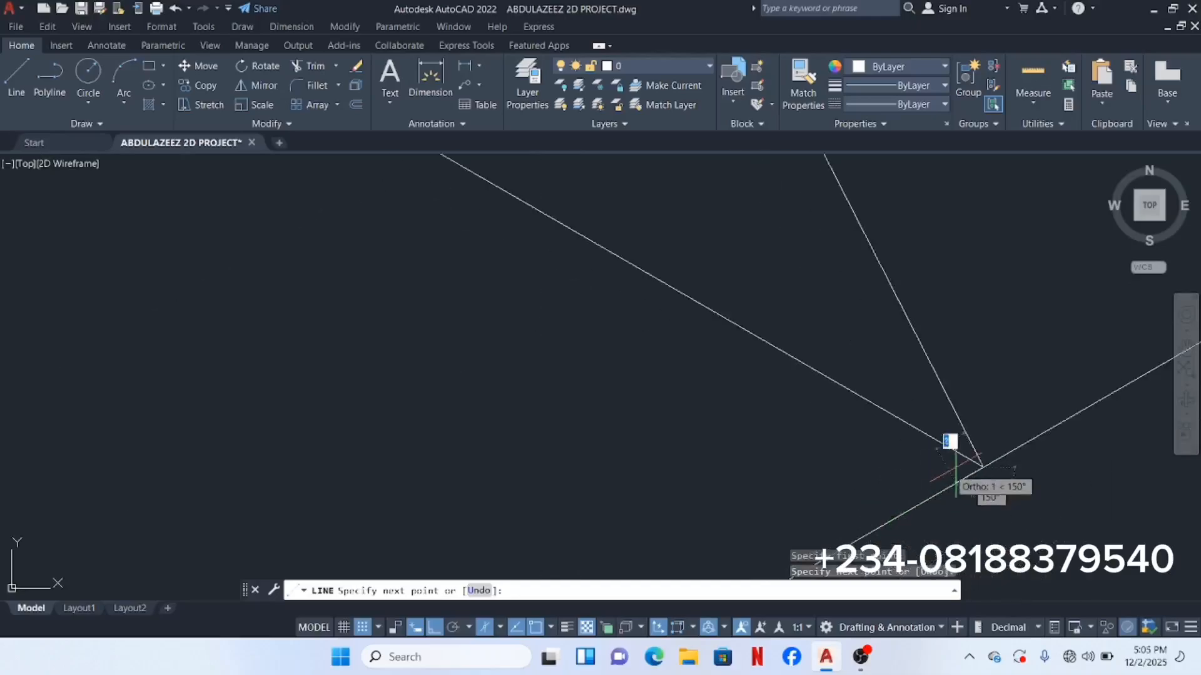
{"action": "scroll", "coordinate": [960, 469], "scroll_direction": "up", "scroll_amount": 4}
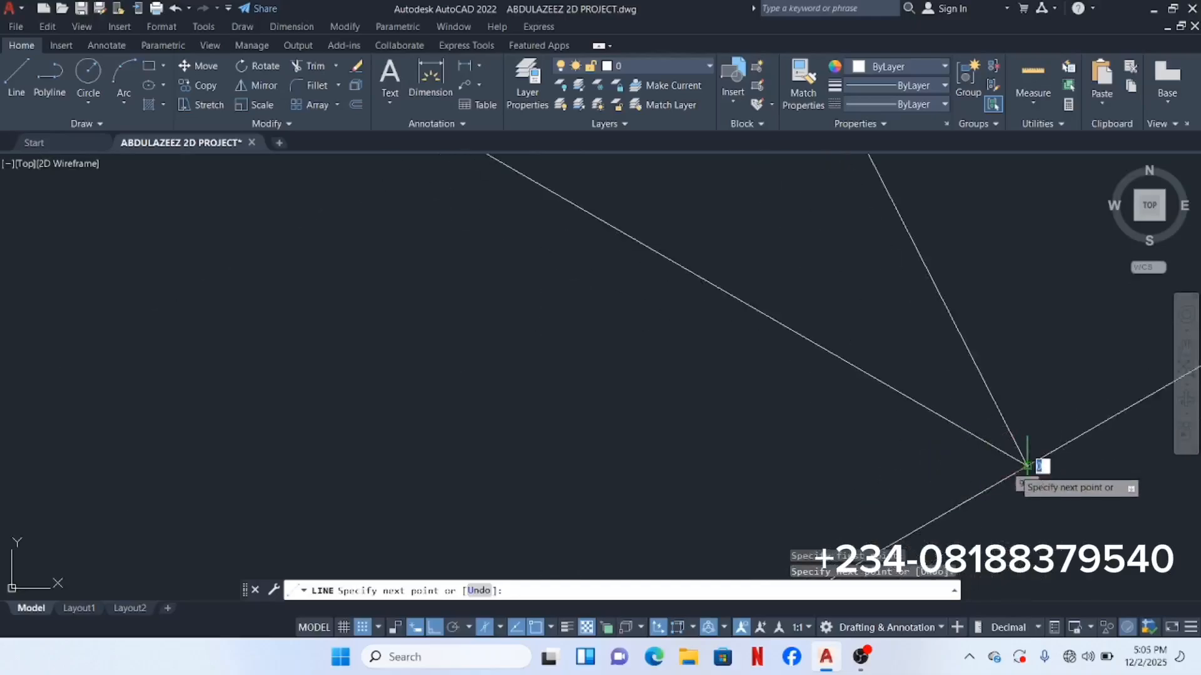
{"action": "key", "text": "Escape"}
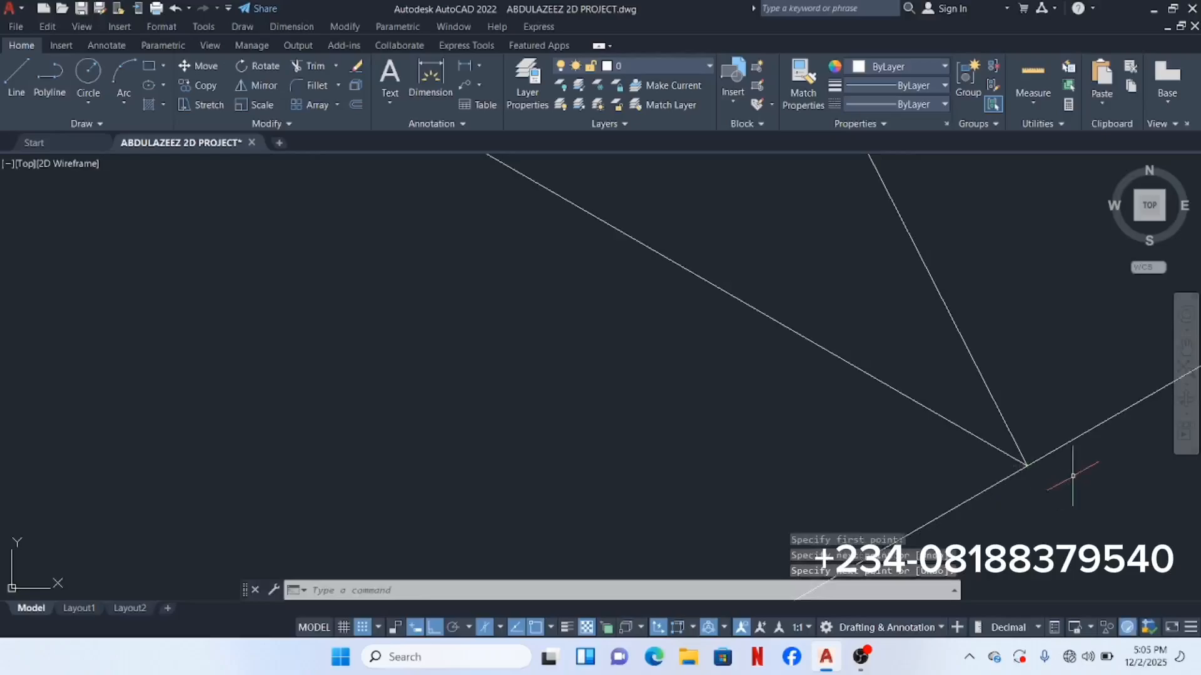
{"action": "scroll", "coordinate": [1072, 476], "scroll_direction": "down", "scroll_amount": 6}
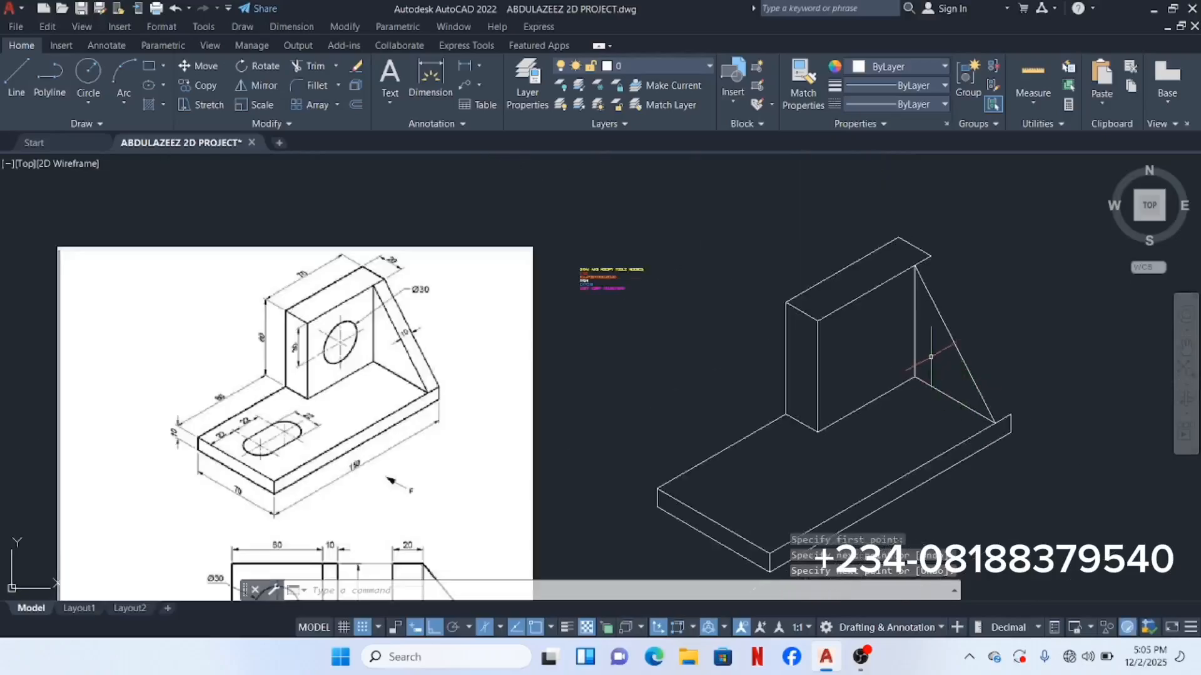
{"action": "left_click", "coordinate": [18, 69]}
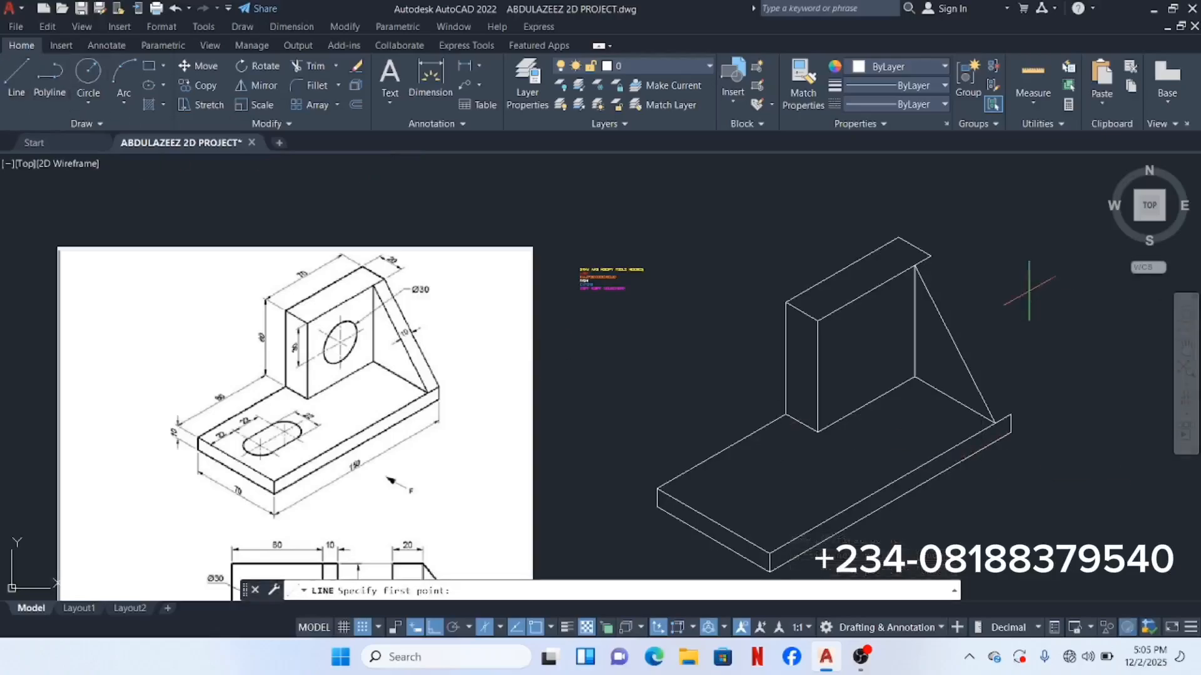
{"action": "middle_click_drag", "start_coordinate": [1019, 284], "coordinate": [928, 316]}
{"action": "scroll", "coordinate": [842, 289], "scroll_direction": "up", "scroll_amount": 4}
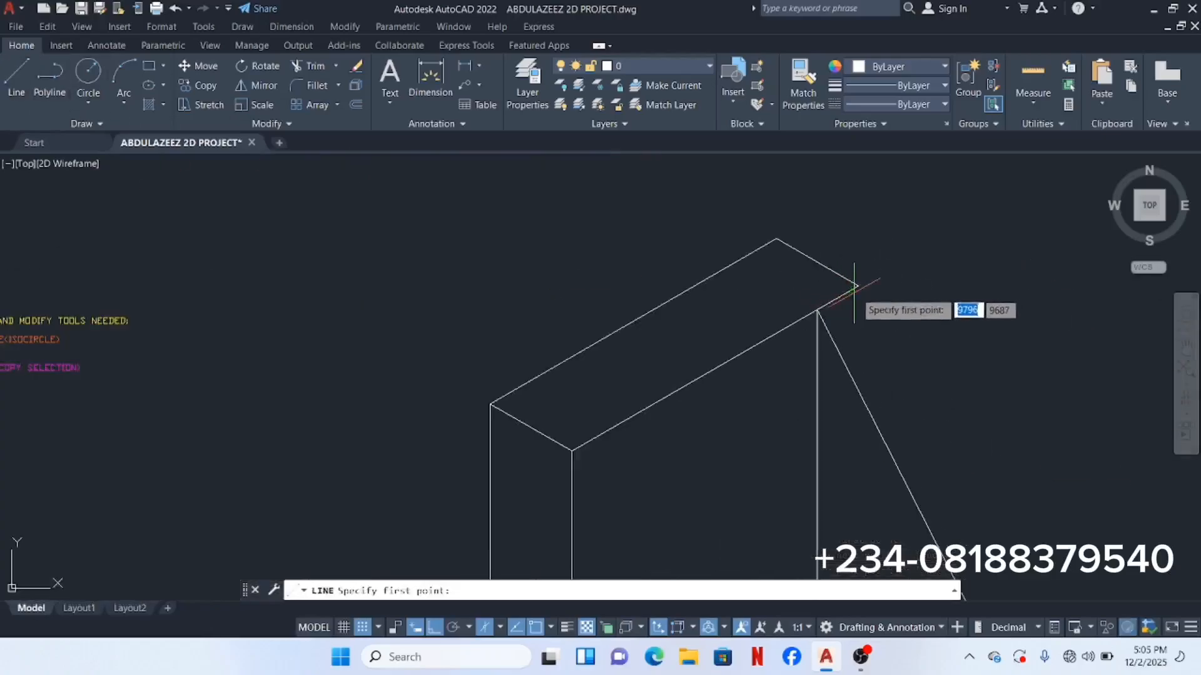
{"action": "left_click", "coordinate": [857, 286]}
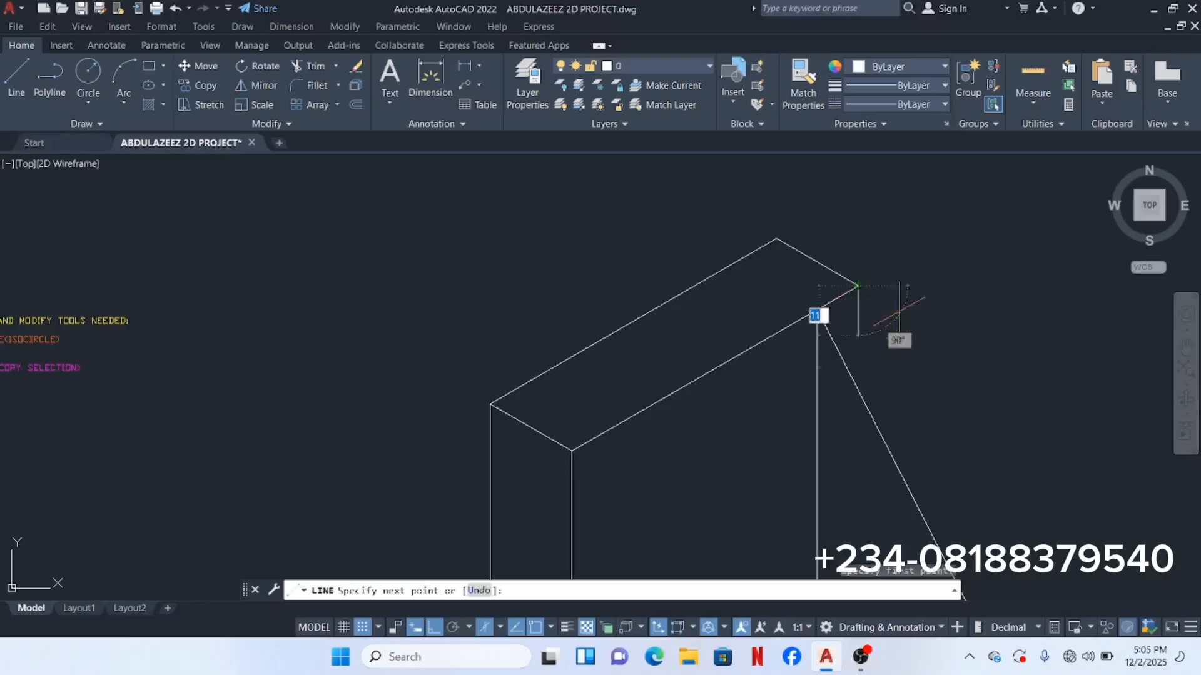
{"action": "scroll", "coordinate": [994, 353], "scroll_direction": "down", "scroll_amount": 5}
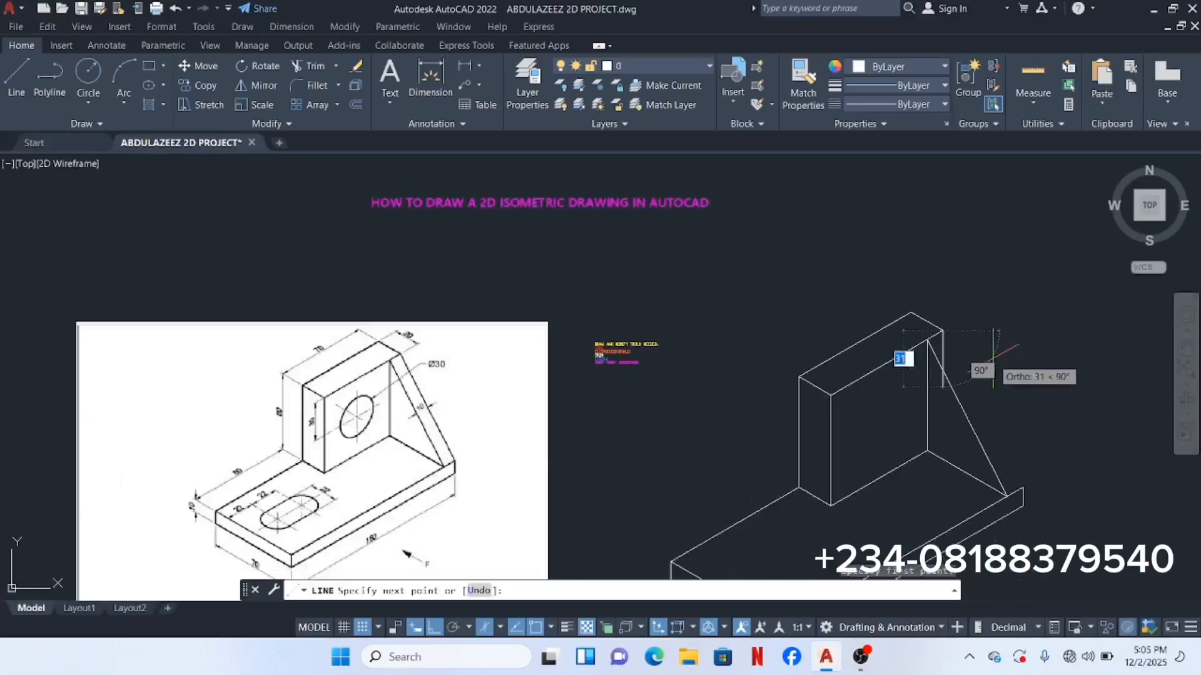
{"action": "middle_click_drag", "start_coordinate": [992, 348], "coordinate": [828, 292]}
{"action": "scroll", "coordinate": [882, 400], "scroll_direction": "up", "scroll_amount": 3}
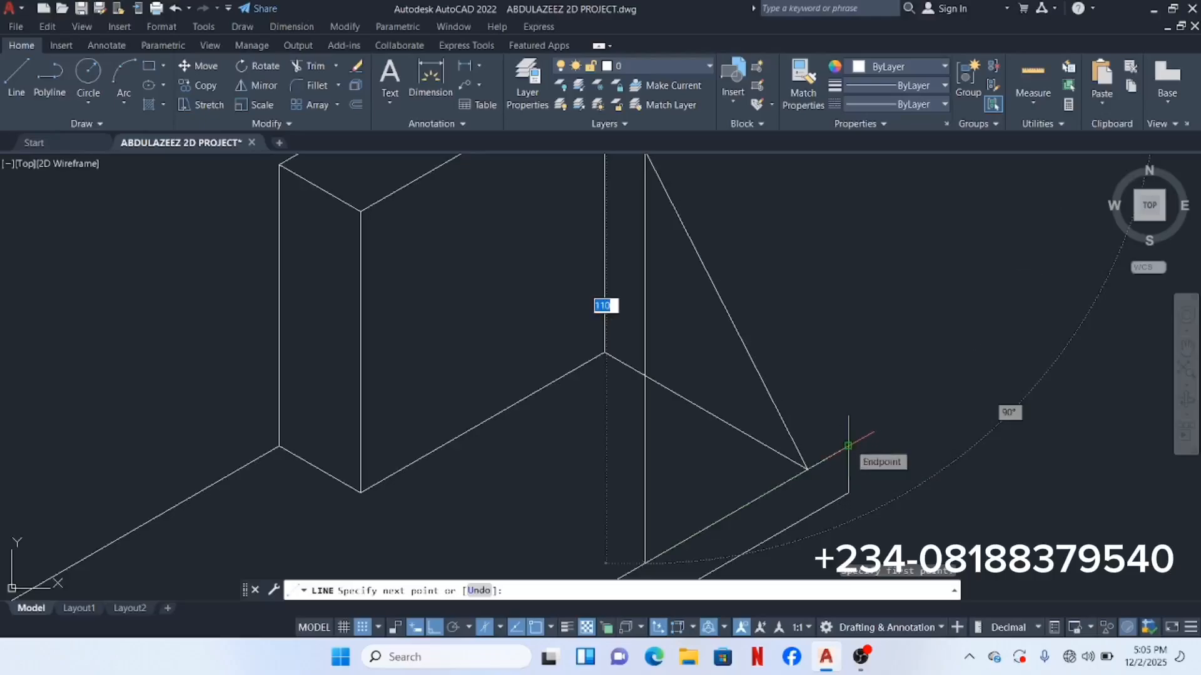
{"action": "scroll", "coordinate": [850, 450], "scroll_direction": "up", "scroll_amount": 3}
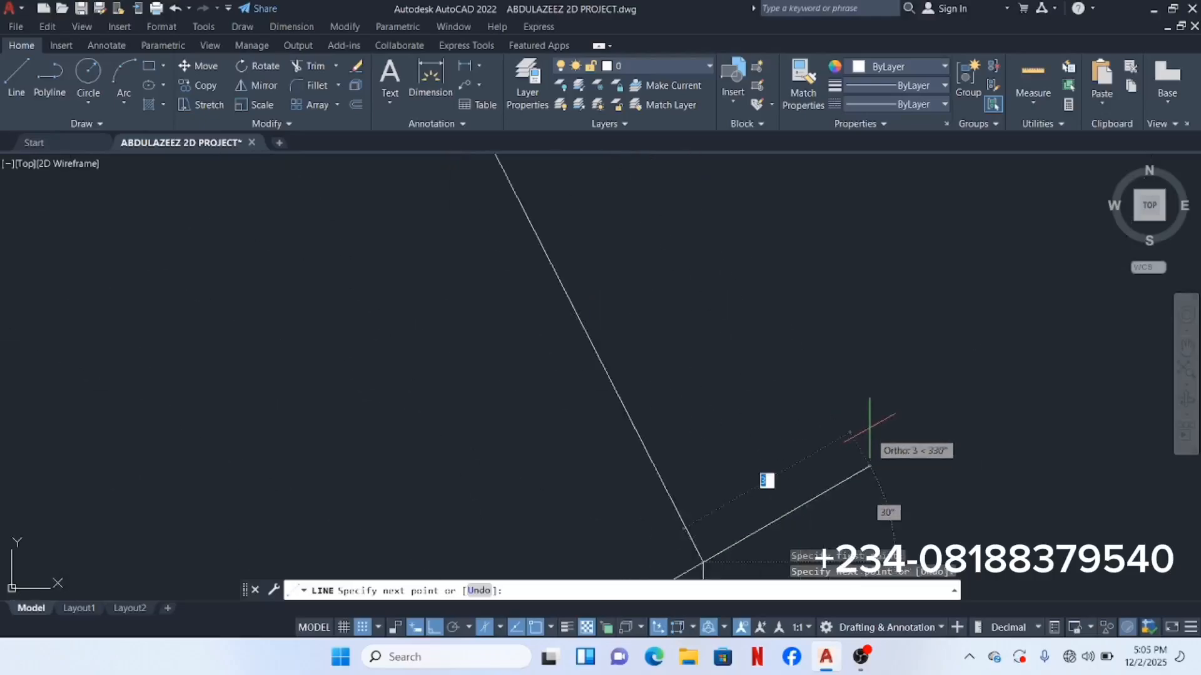
{"action": "key", "text": "Escape"}
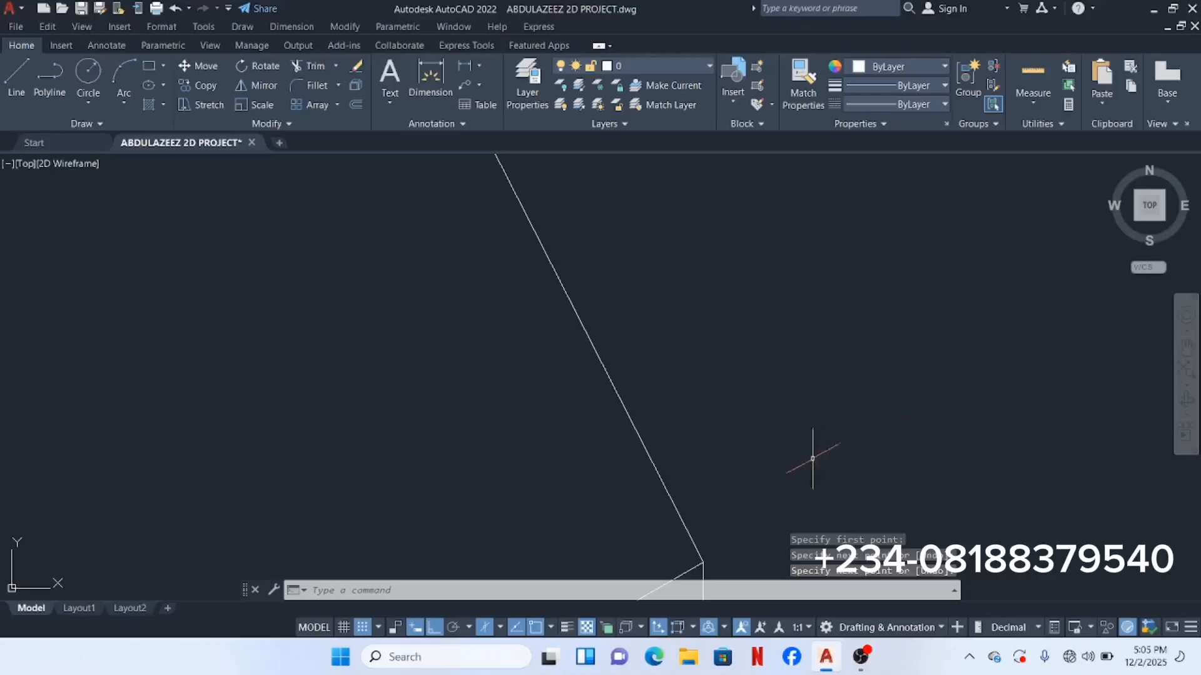
{"action": "middle_click_drag", "start_coordinate": [753, 490], "coordinate": [881, 379]}
{"action": "scroll", "coordinate": [863, 430], "scroll_direction": "down", "scroll_amount": 2}
{"action": "scroll", "coordinate": [847, 458], "scroll_direction": "up", "scroll_amount": 2}
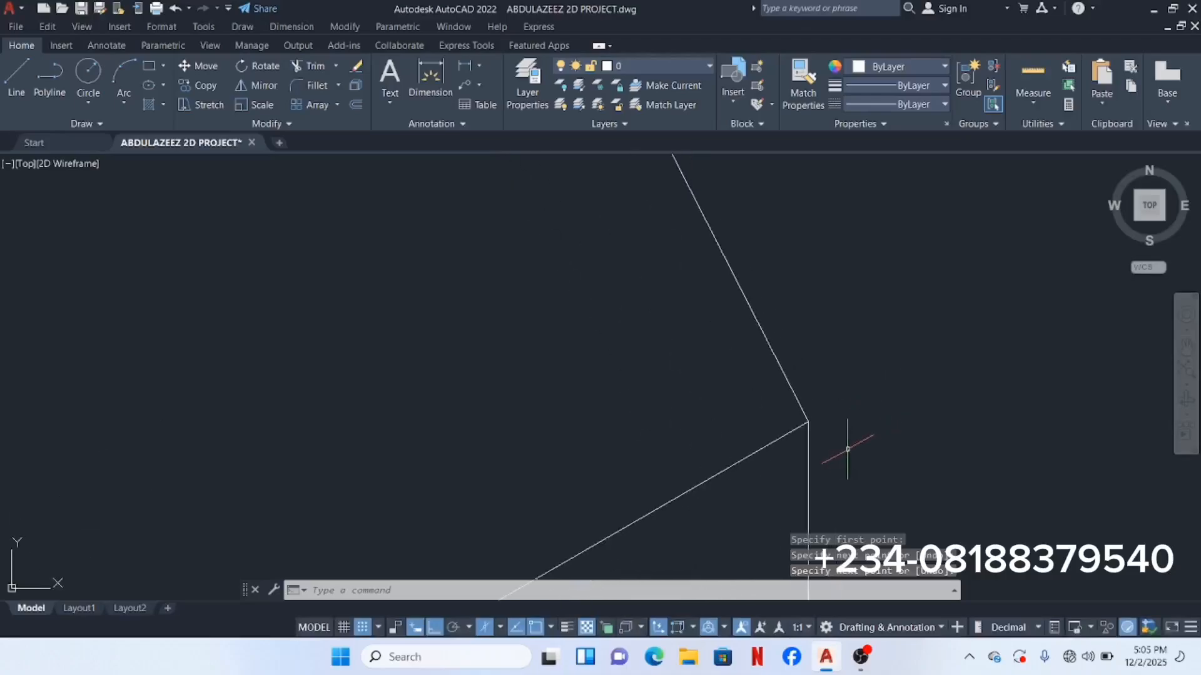
{"action": "scroll", "coordinate": [847, 448], "scroll_direction": "down", "scroll_amount": 4}
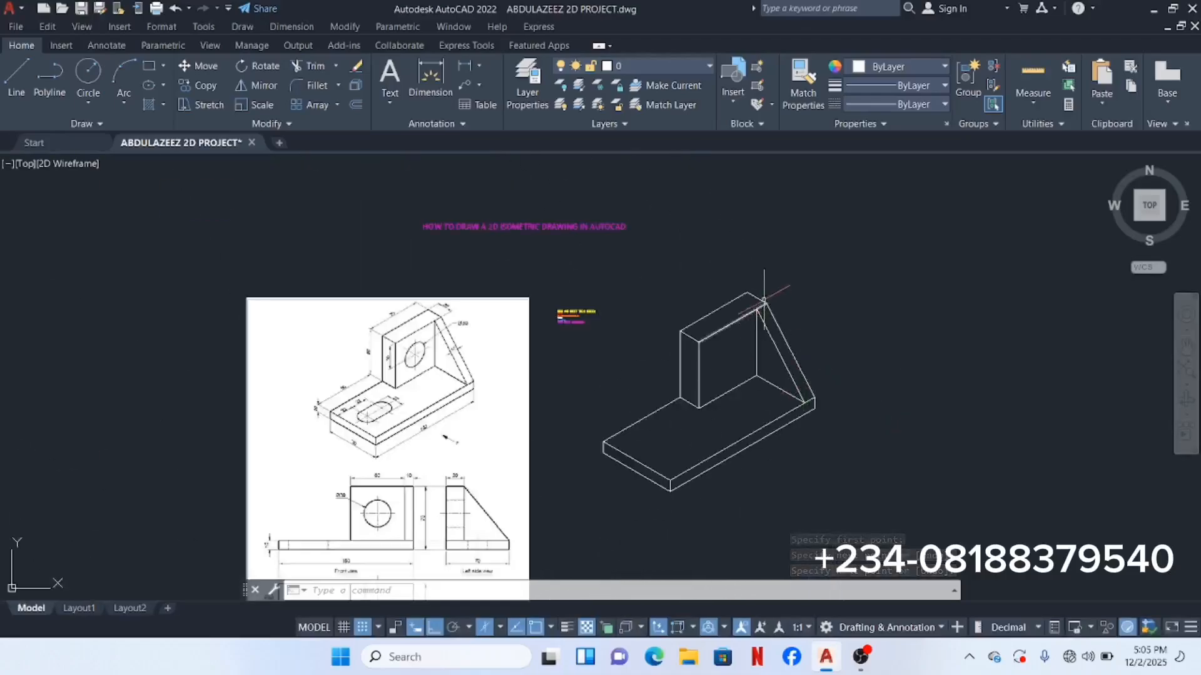
{"action": "scroll", "coordinate": [774, 281], "scroll_direction": "up", "scroll_amount": 6}
{"action": "scroll", "coordinate": [700, 367], "scroll_direction": "down", "scroll_amount": 5}
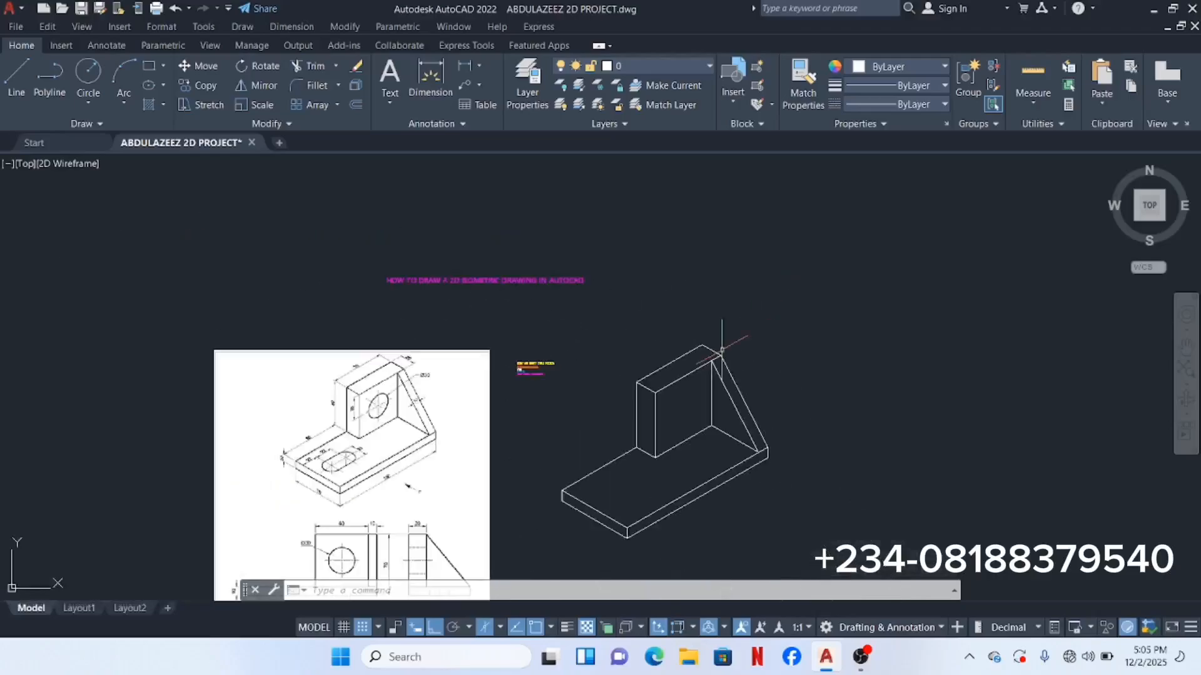
{"action": "scroll", "coordinate": [700, 367], "scroll_direction": "up", "scroll_amount": 3}
{"action": "scroll", "coordinate": [702, 370], "scroll_direction": "down", "scroll_amount": 3}
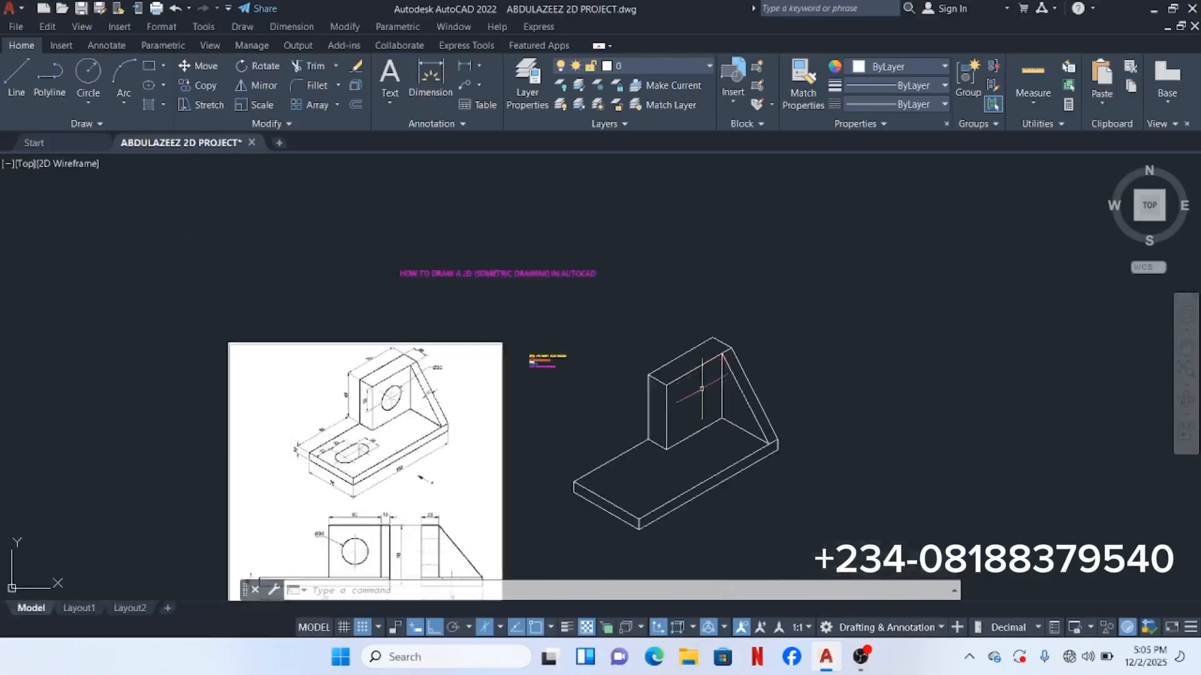
{"action": "scroll", "coordinate": [782, 354], "scroll_direction": "up", "scroll_amount": 2}
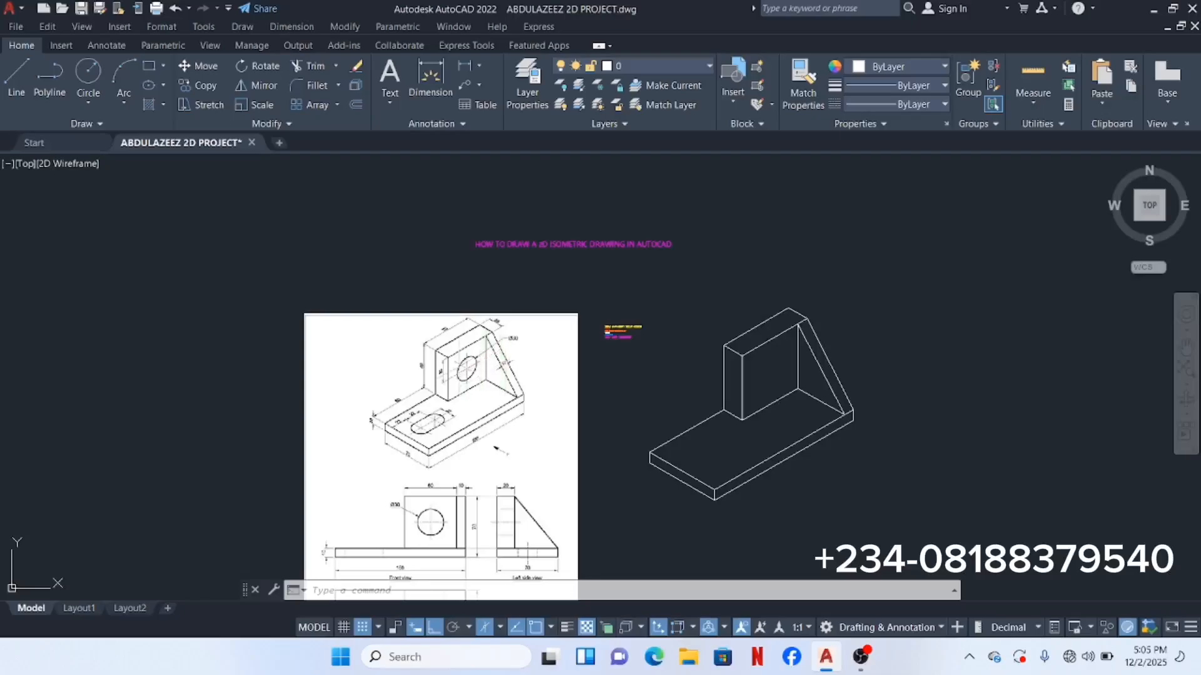
{"action": "scroll", "coordinate": [475, 368], "scroll_direction": "up", "scroll_amount": 4}
{"action": "scroll", "coordinate": [474, 366], "scroll_direction": "up", "scroll_amount": 2}
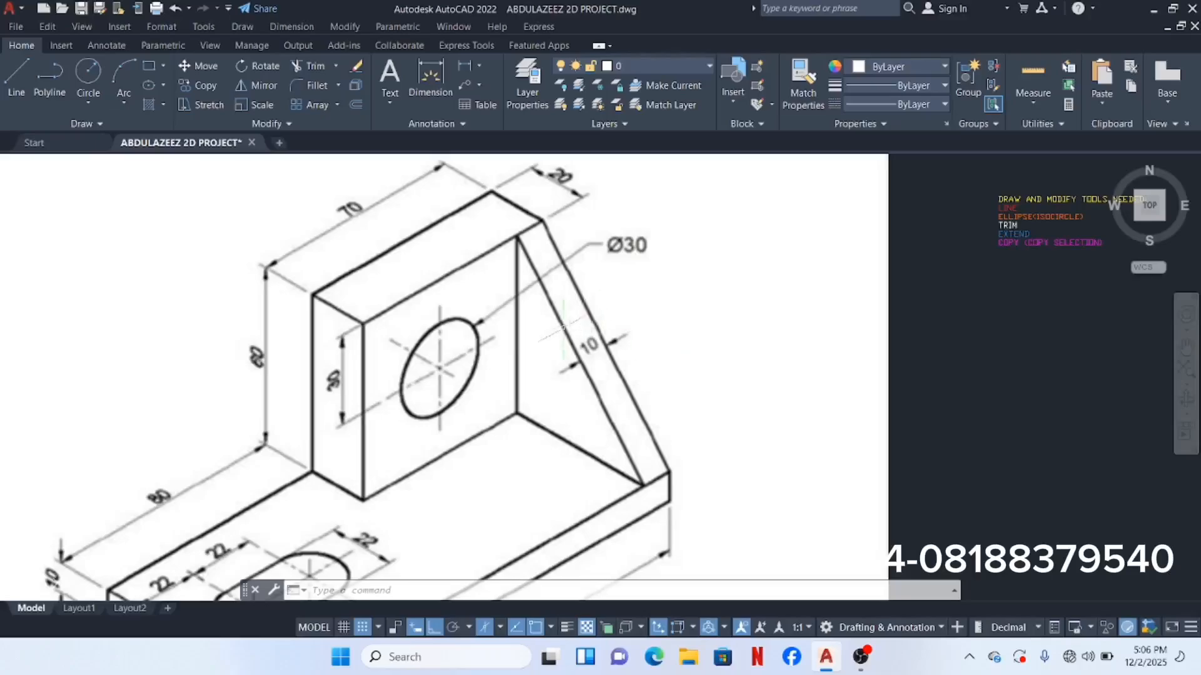
{"action": "scroll", "coordinate": [563, 325], "scroll_direction": "down", "scroll_amount": 5}
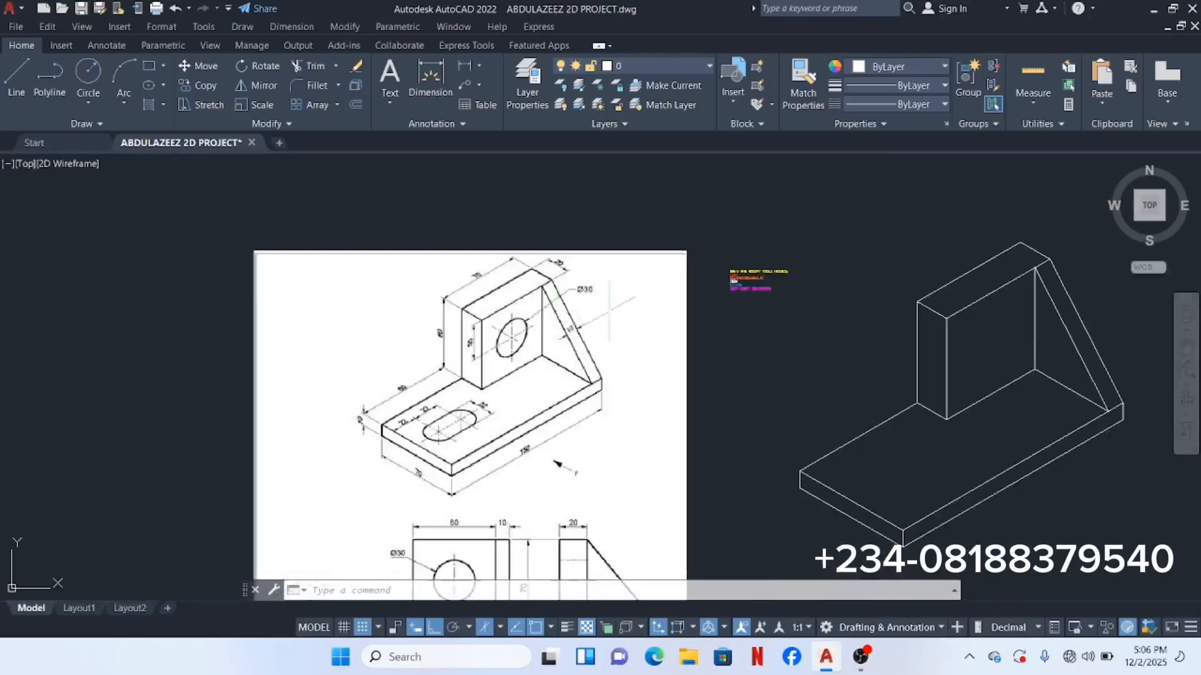
Step: Start the Ellipse command with the Center option from the Draw menu
{"action": "left_click", "coordinate": [243, 28]}
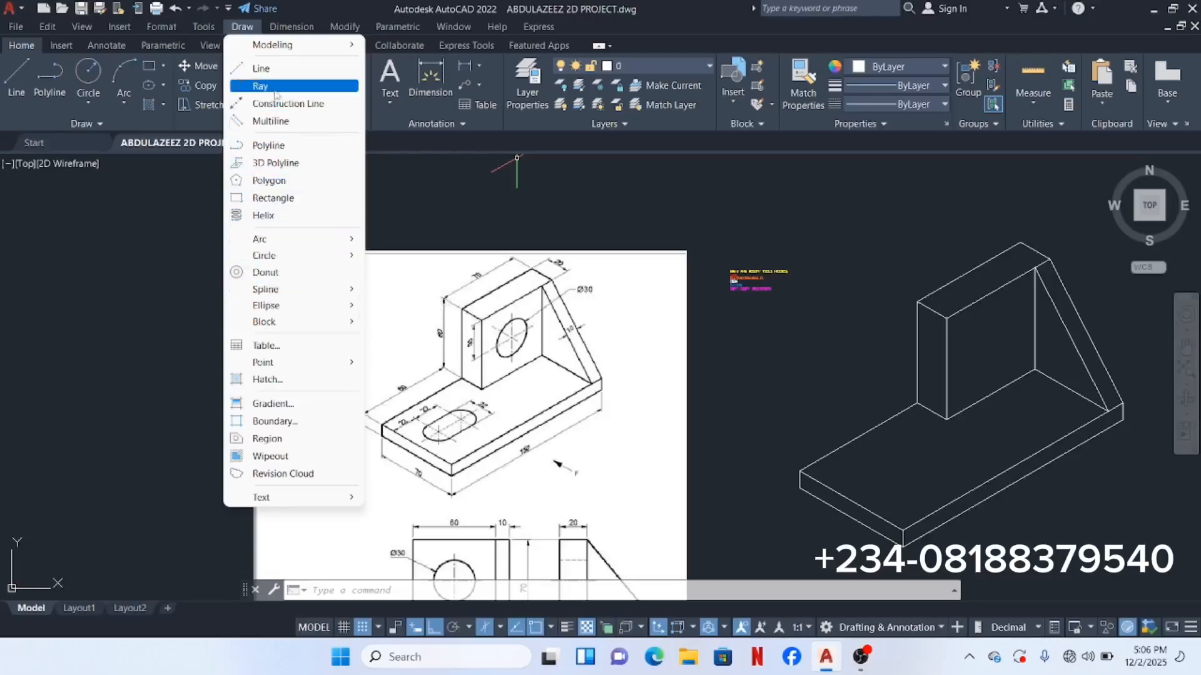
{"action": "mouse_move", "coordinate": [270, 309]}
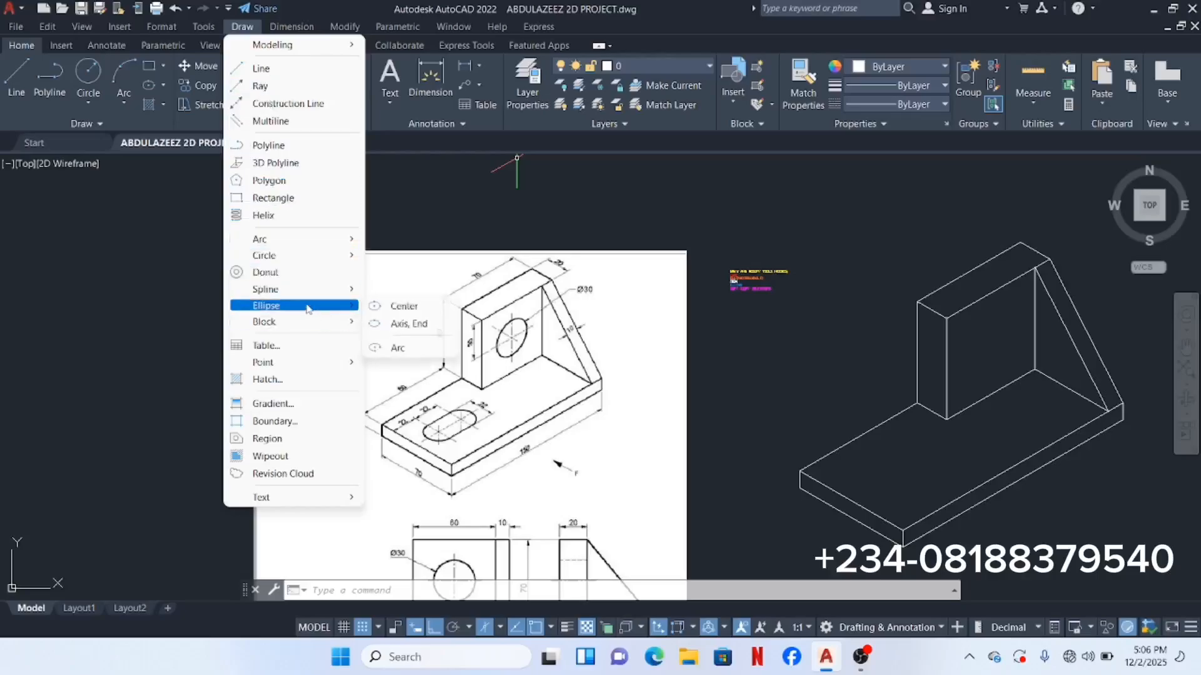
{"action": "left_click", "coordinate": [403, 307]}
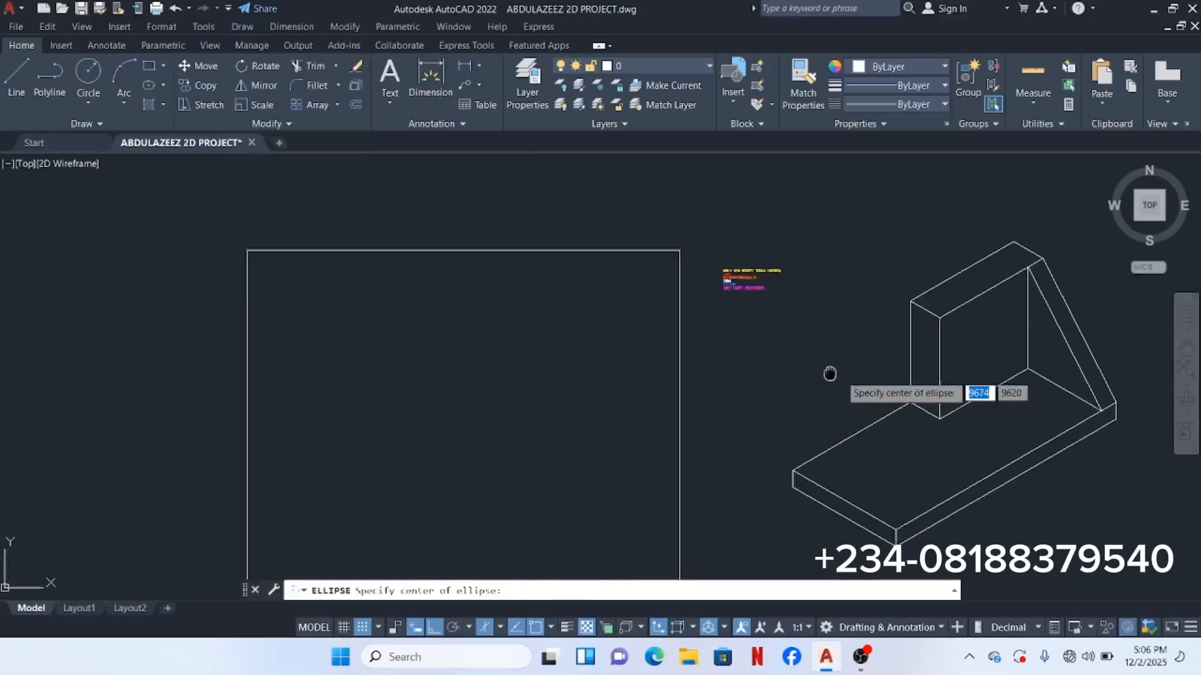
{"action": "middle_click_drag", "start_coordinate": [831, 375], "coordinate": [648, 336]}
{"action": "middle_click_drag", "start_coordinate": [853, 344], "coordinate": [576, 364]}
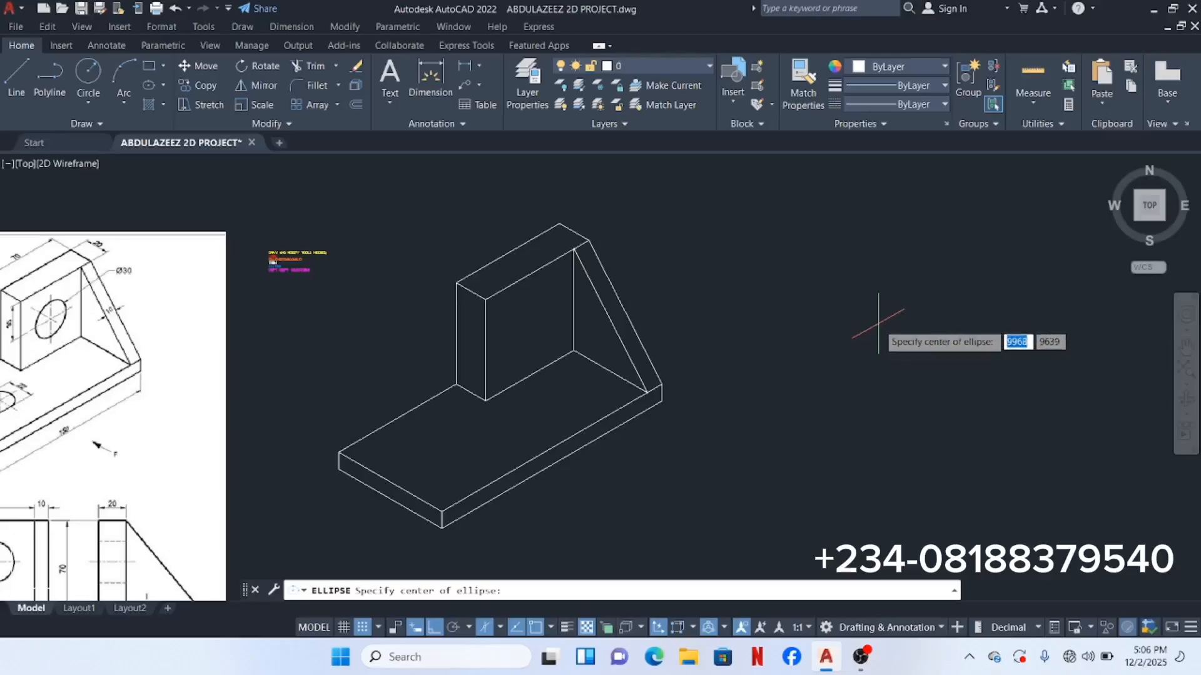
{"action": "left_click", "coordinate": [938, 325]}
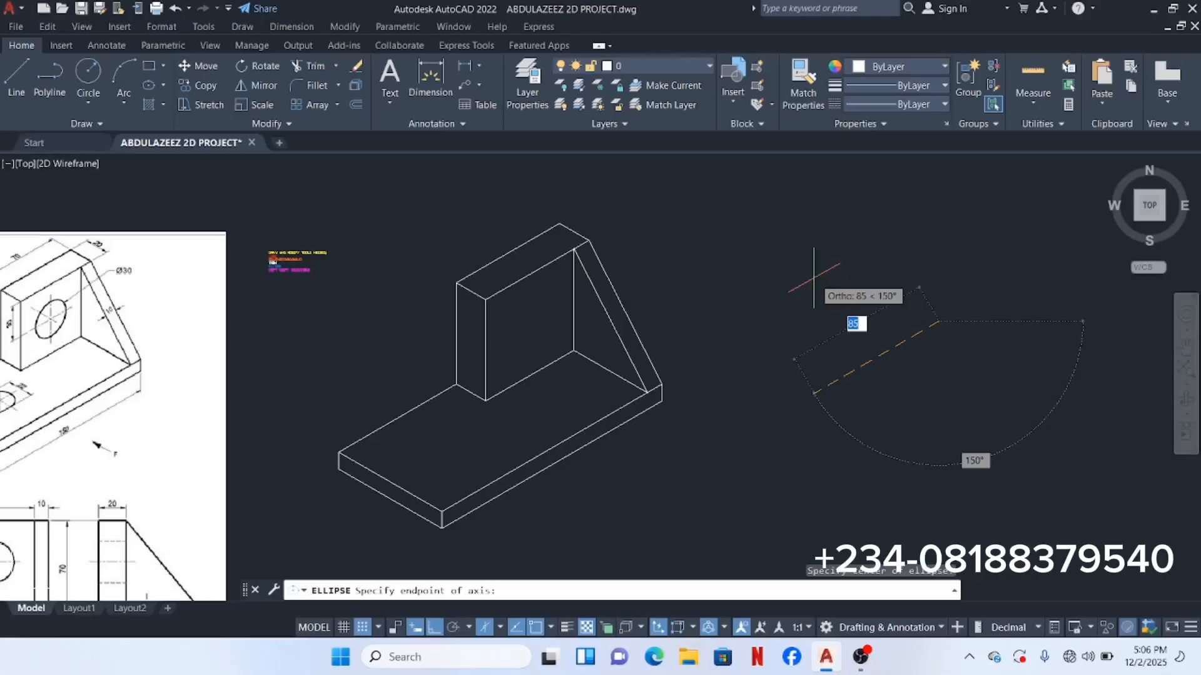
{"action": "key", "text": "Escape"}
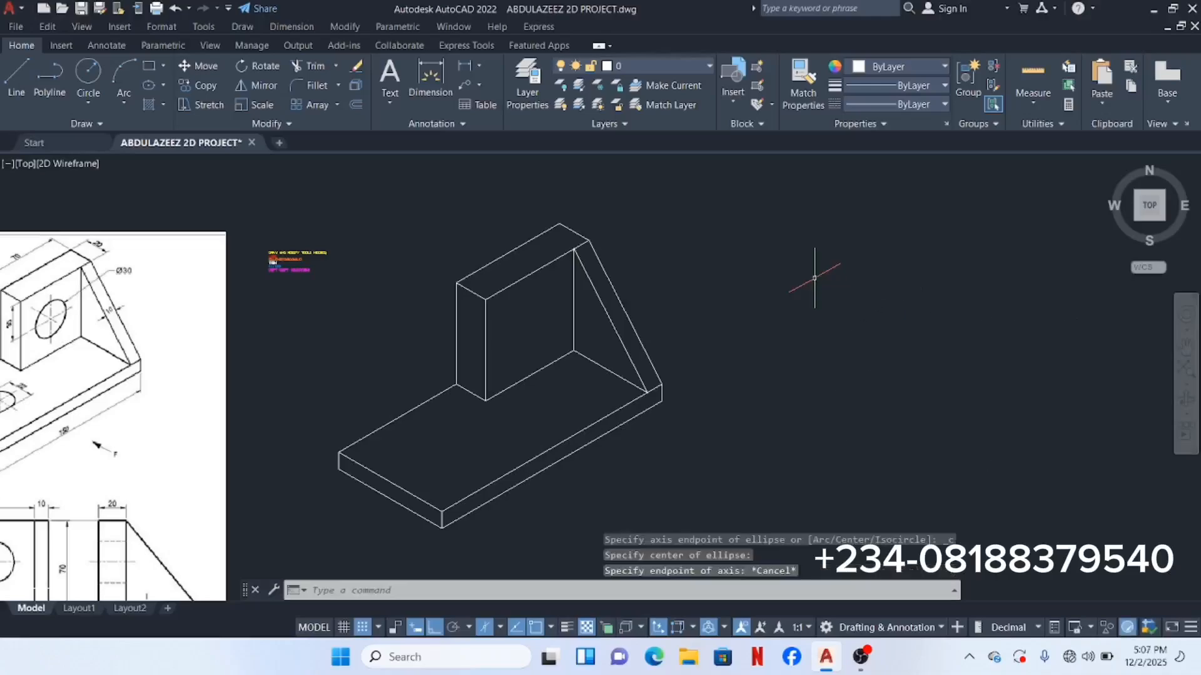
{"action": "left_click", "coordinate": [111, 122]}
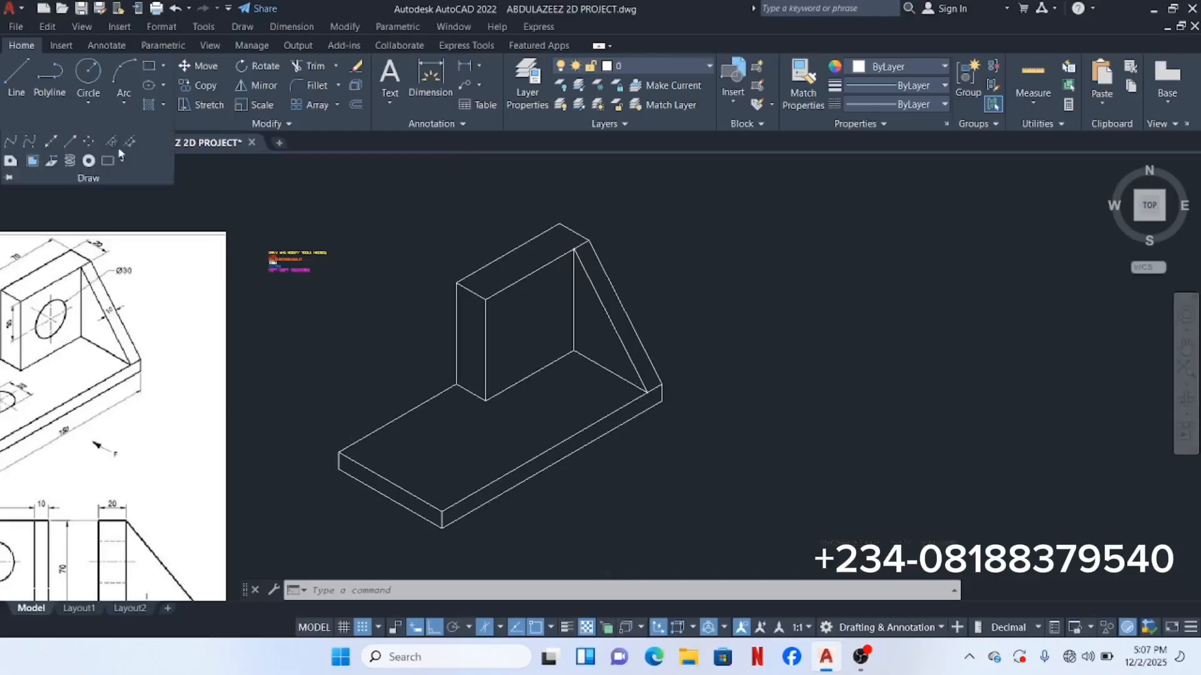
{"action": "left_click", "coordinate": [198, 183]}
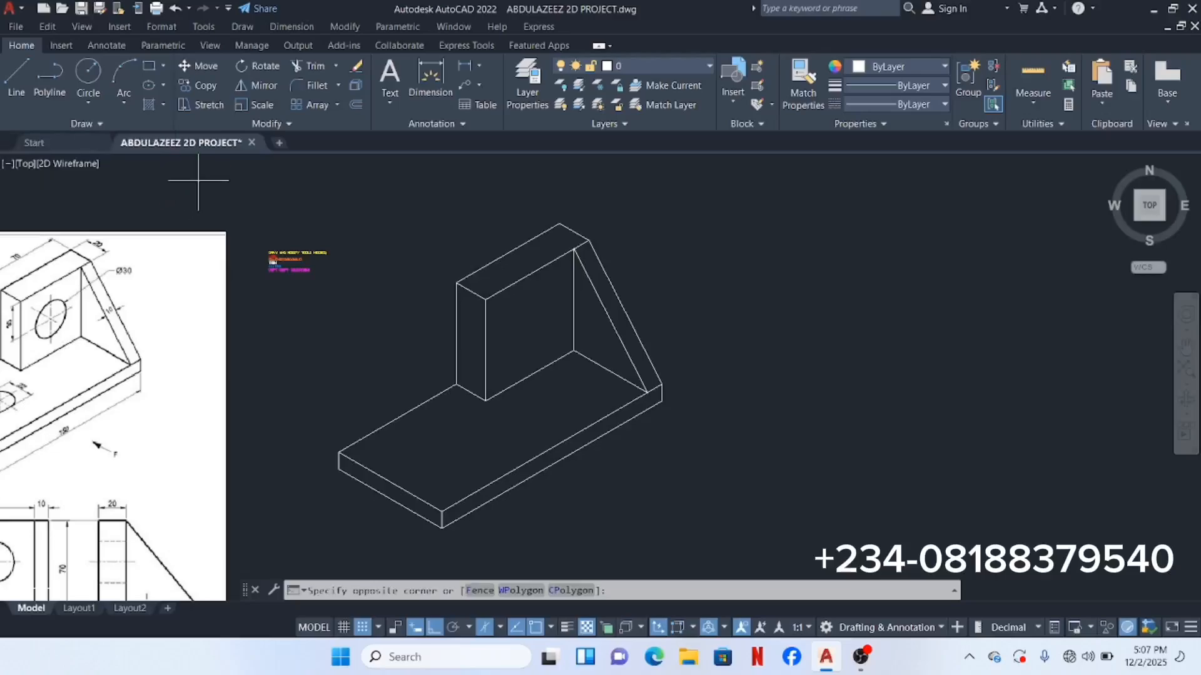
{"action": "left_click", "coordinate": [192, 173]}
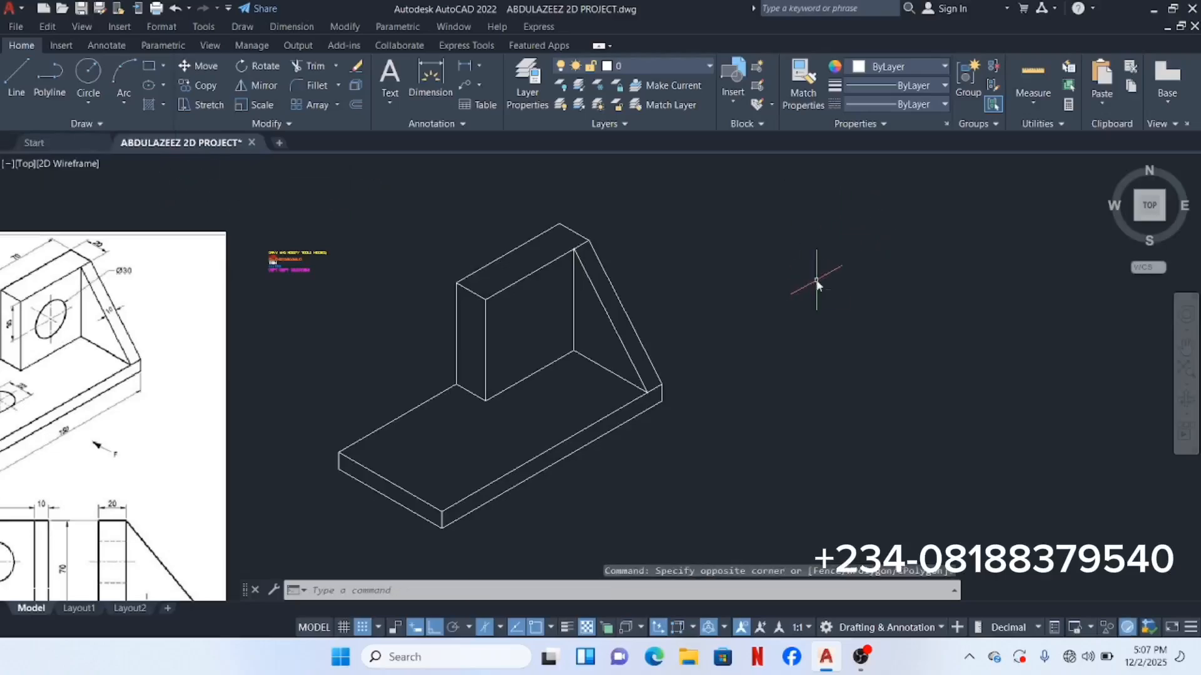
Step: Start ELLIPSE via ELL, discard a trial axis endpoint, and restart the command fresh
{"action": "type", "text": "ELLIPSE"}
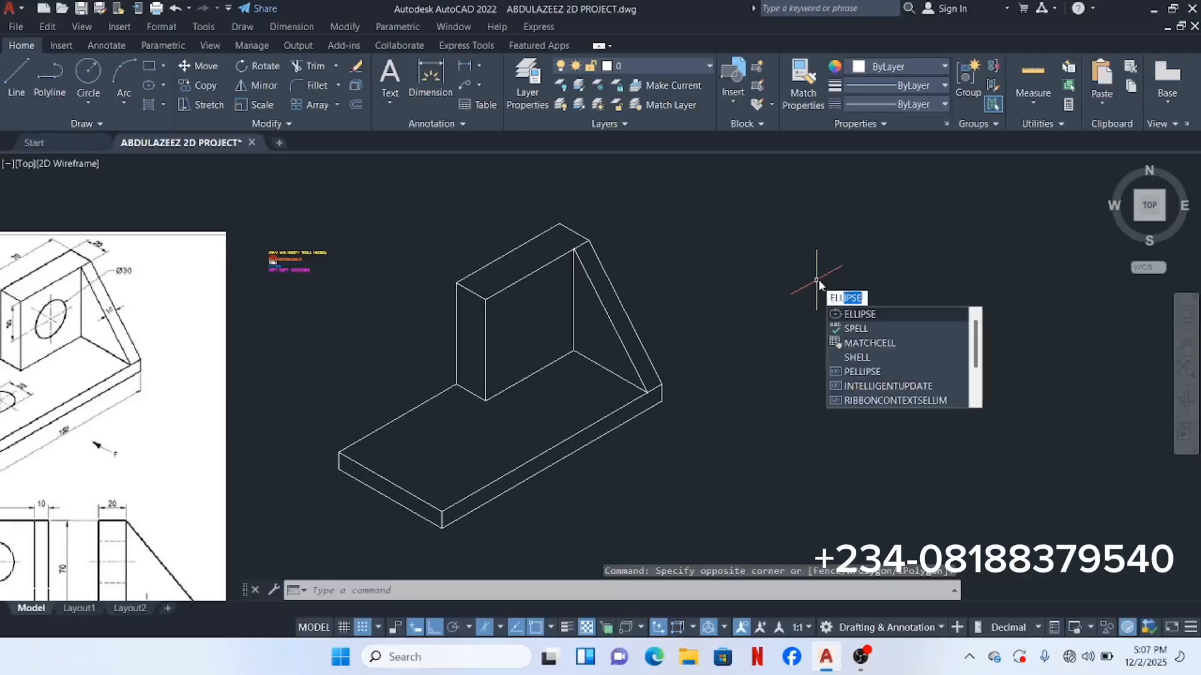
{"action": "left_click", "coordinate": [896, 314]}
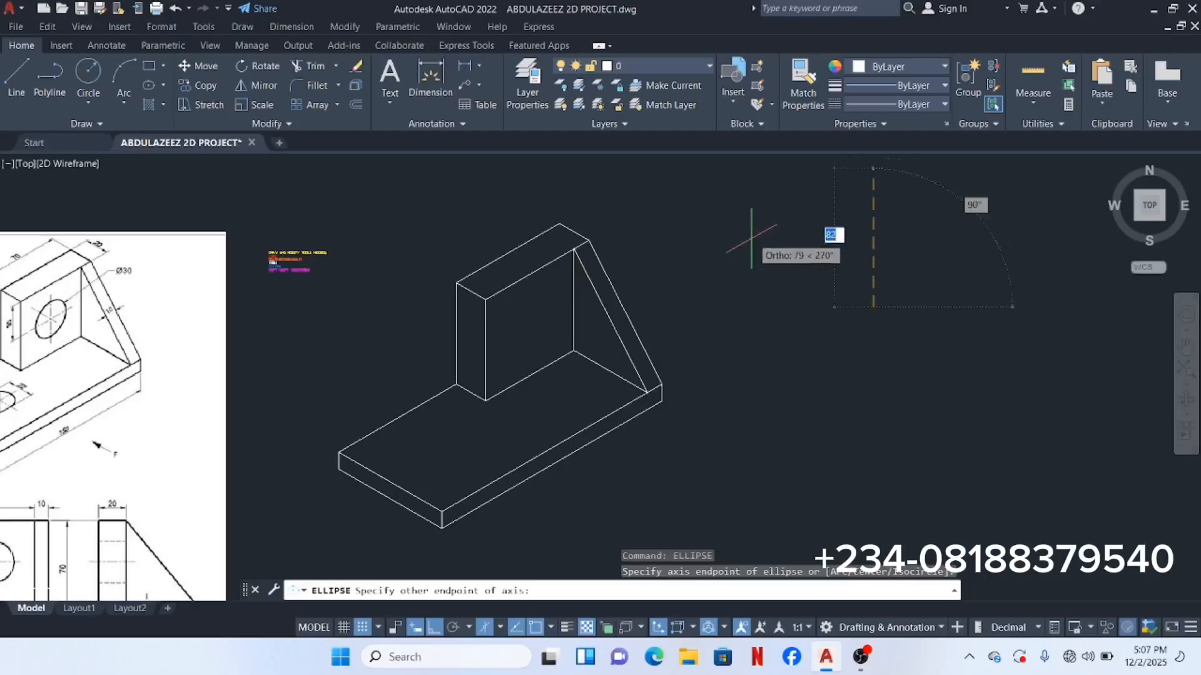
{"action": "left_click", "coordinate": [874, 307]}
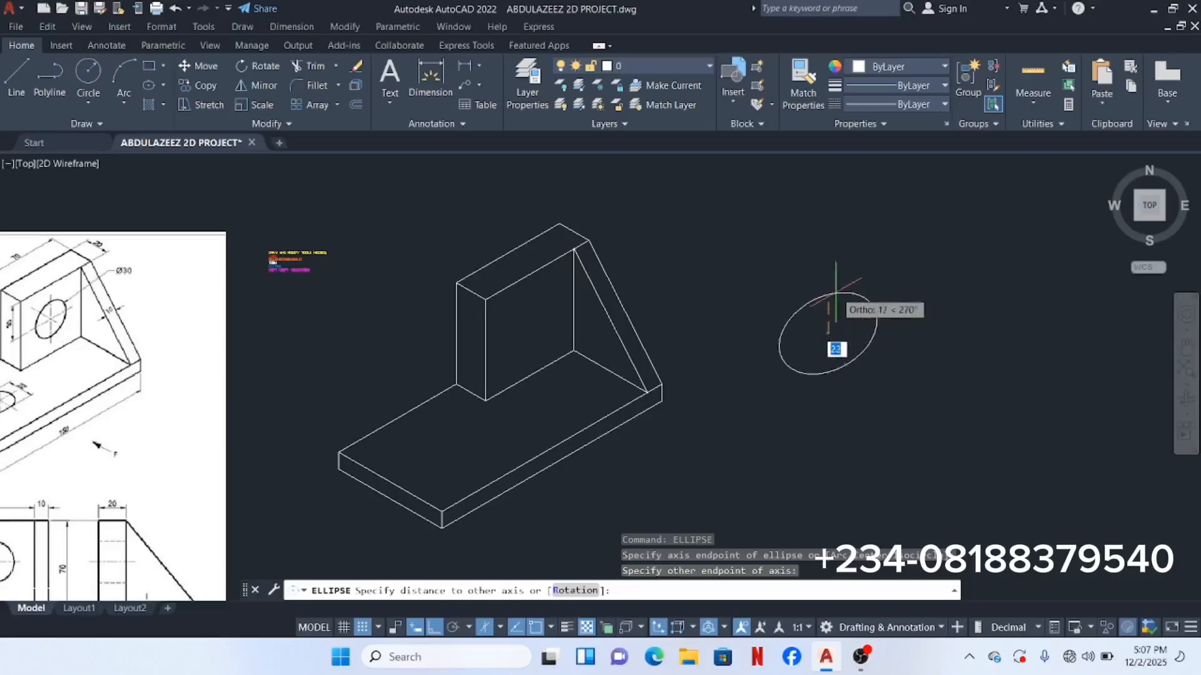
{"action": "key", "text": "Escape"}
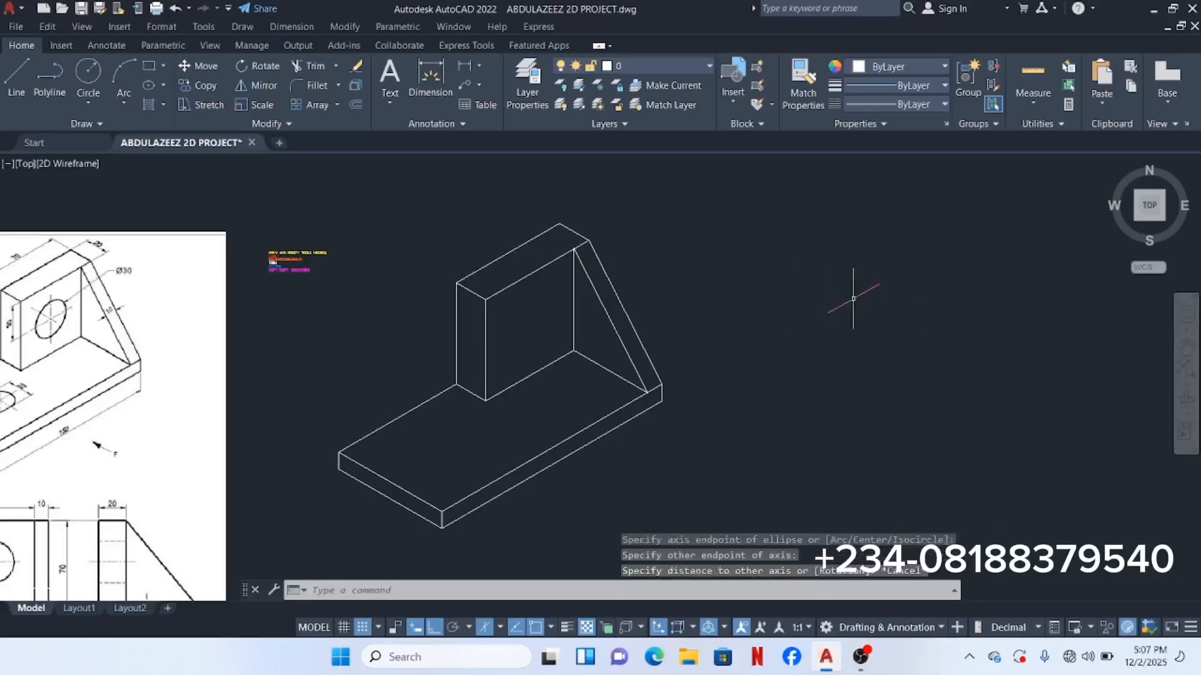
{"action": "type", "text": "ELLIPSE"}
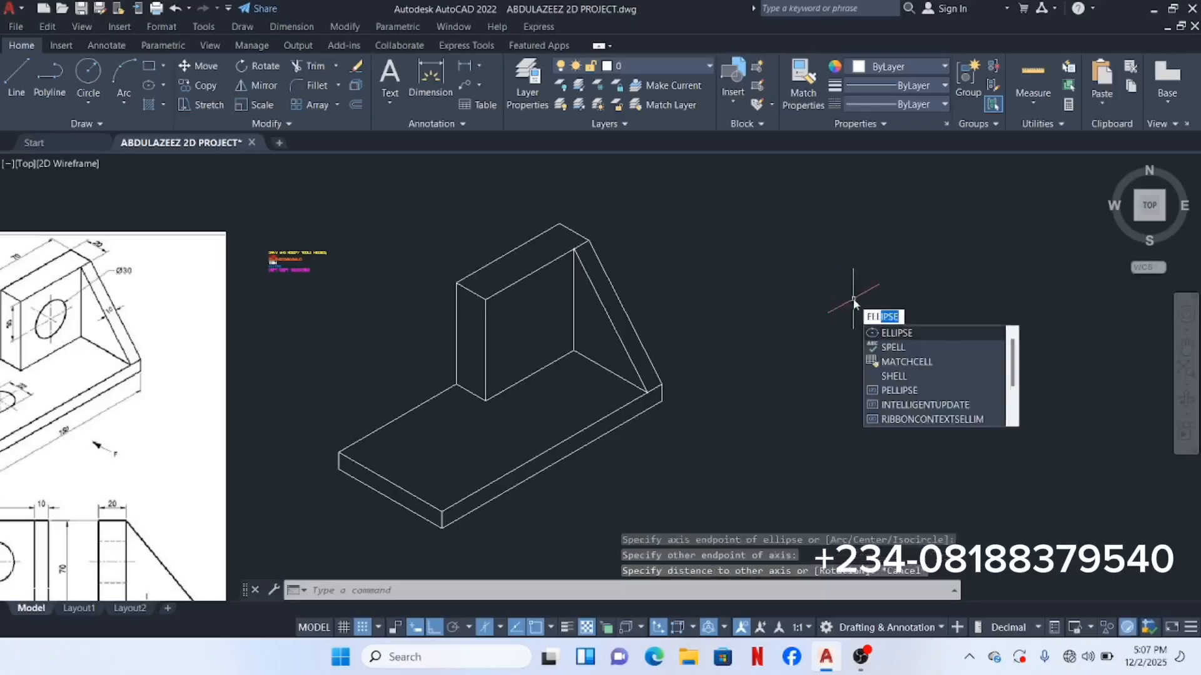
{"action": "left_click", "coordinate": [929, 334]}
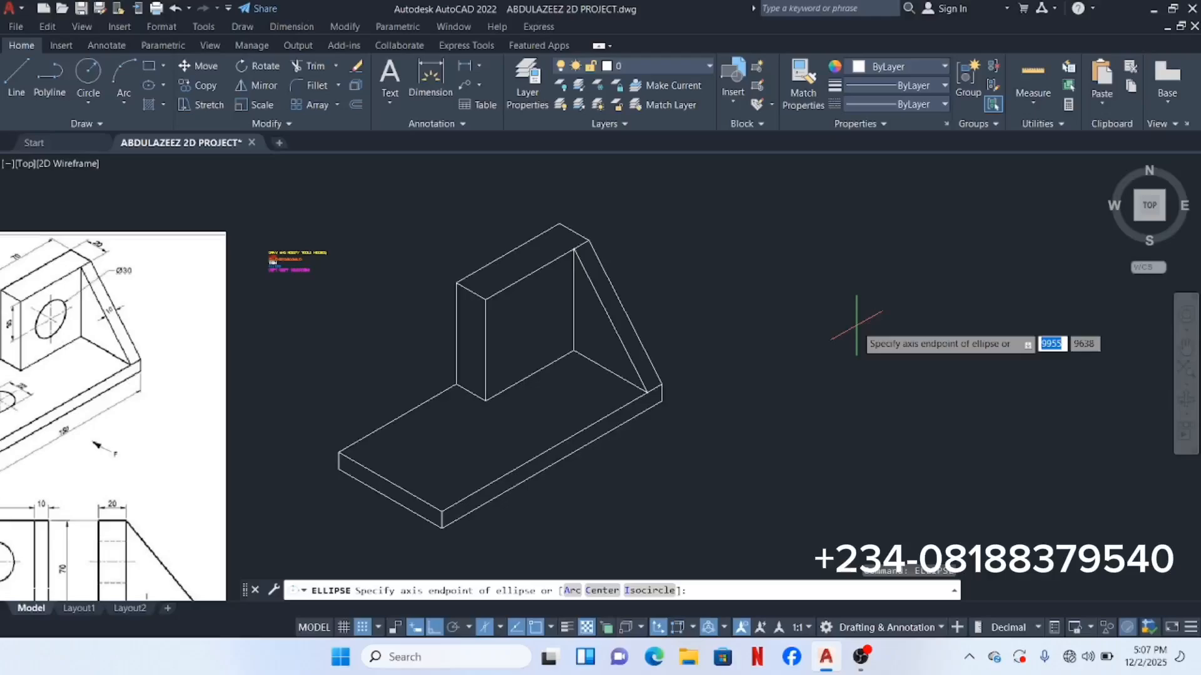
Step: Choose the Isocircle option and pick a trial centre to the right of the bracket
{"action": "type", "text": "I"}
{"action": "key", "text": "Return"}
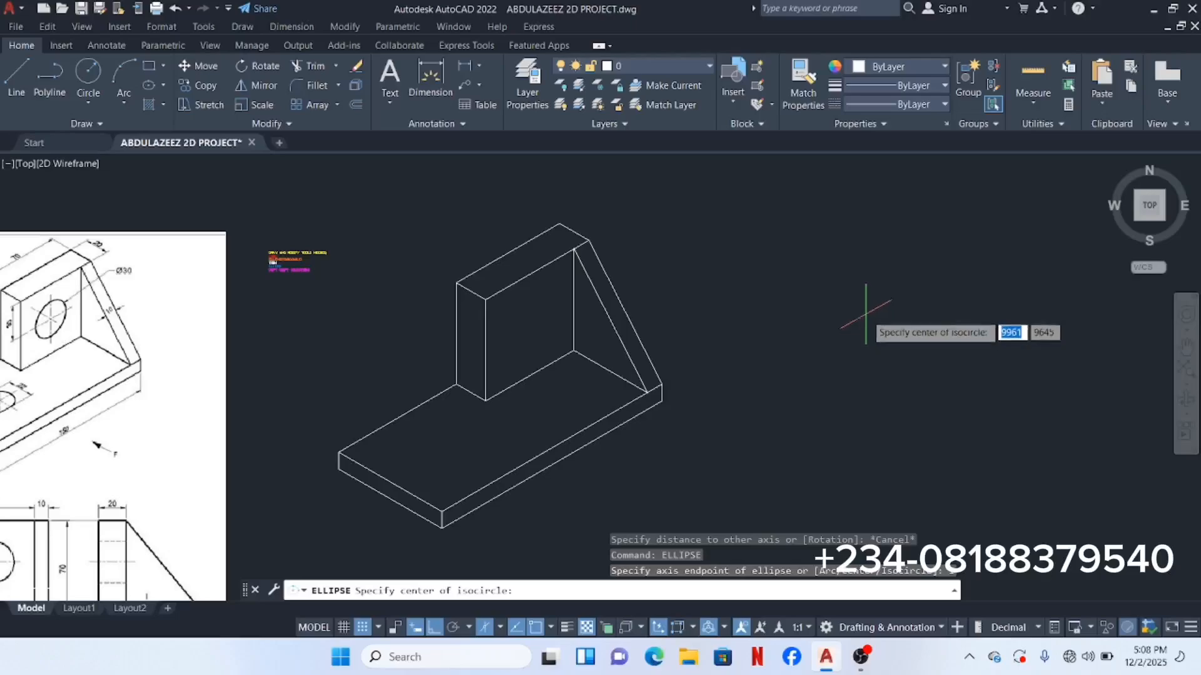
{"action": "left_click", "coordinate": [866, 313]}
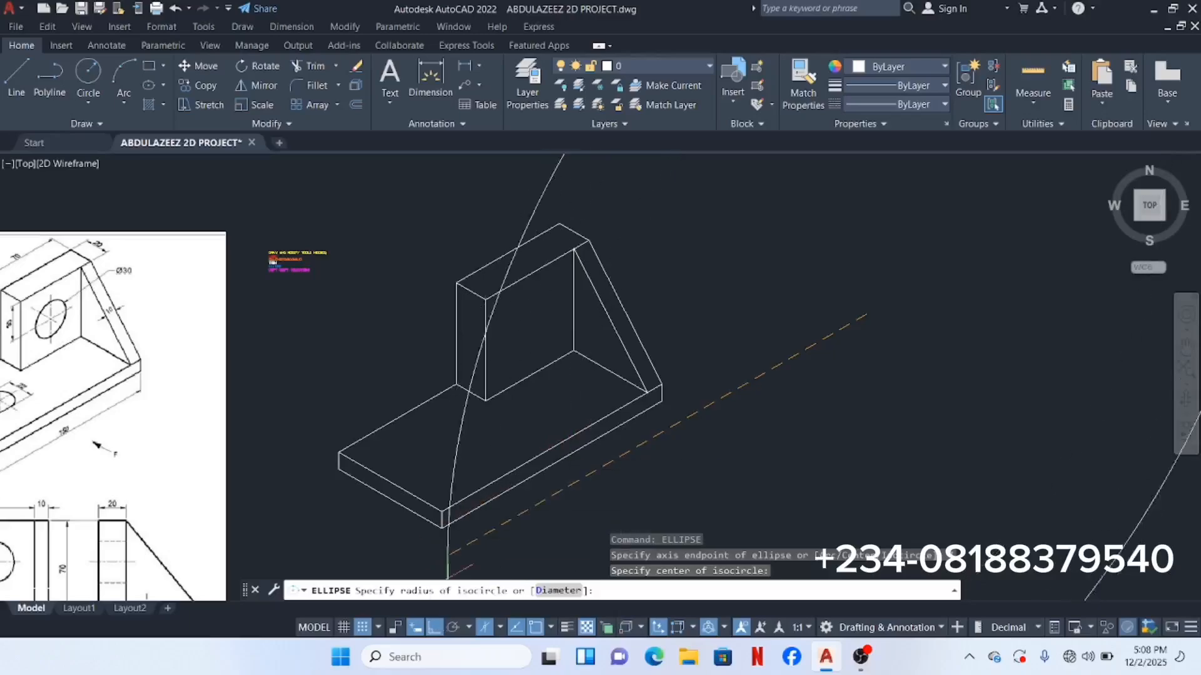
Step: Switch the isodraft plane to Top, then Left, cancel the isocircle and recentre the bracket
{"action": "left_click", "coordinate": [499, 629]}
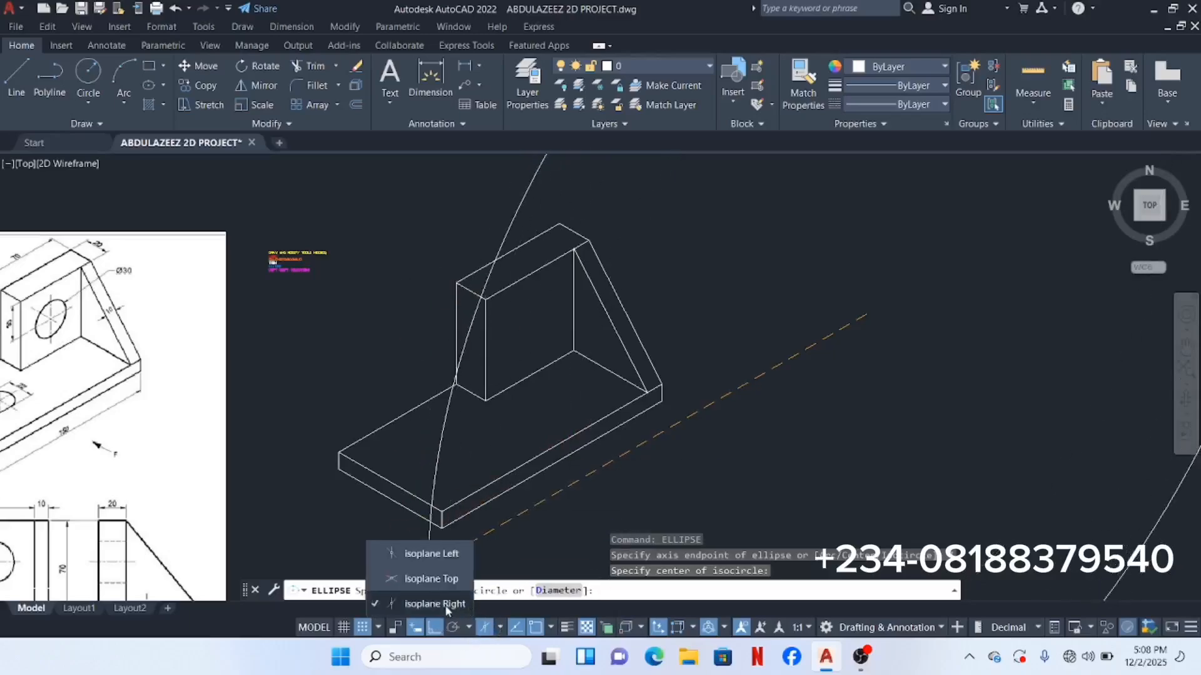
{"action": "left_click", "coordinate": [438, 578]}
{"action": "scroll", "coordinate": [662, 483], "scroll_direction": "down", "scroll_amount": 6}
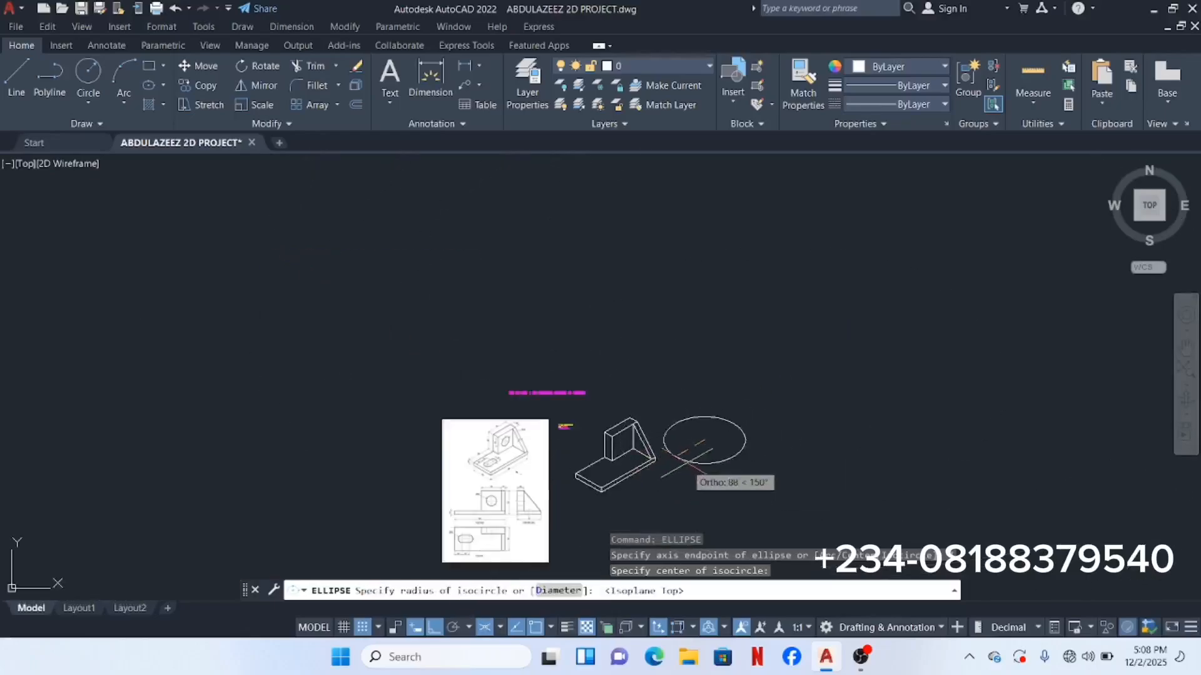
{"action": "left_click", "coordinate": [504, 630]}
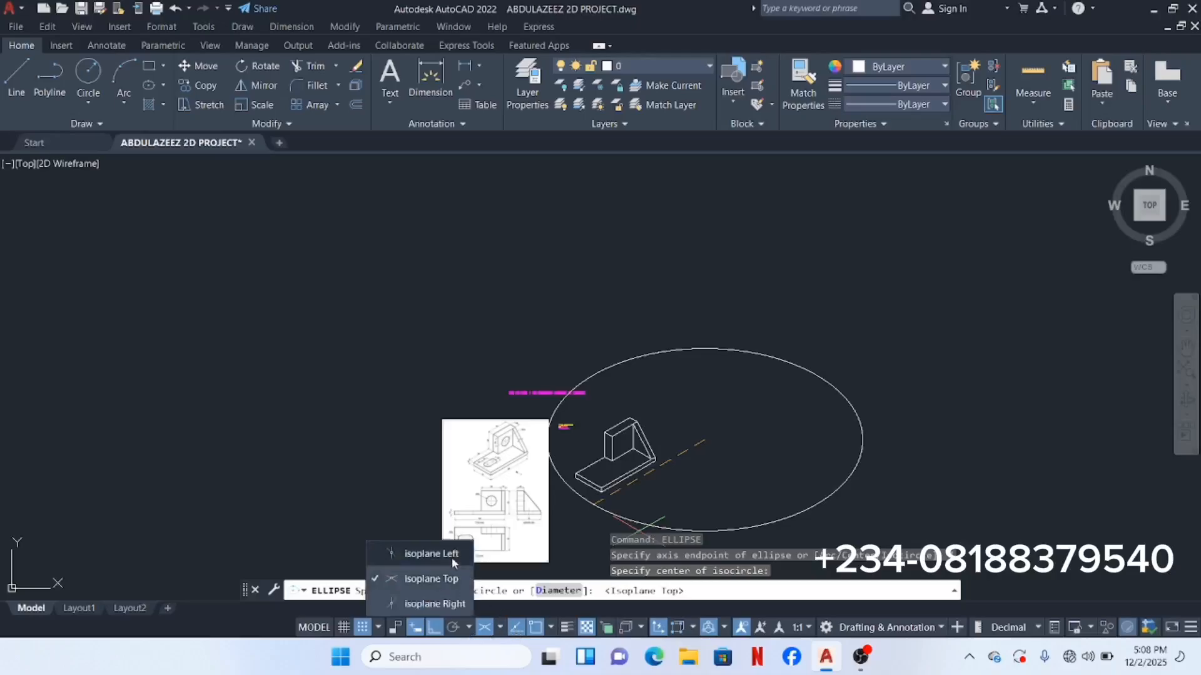
{"action": "left_click", "coordinate": [452, 556]}
{"action": "scroll", "coordinate": [676, 413], "scroll_direction": "down", "scroll_amount": 2}
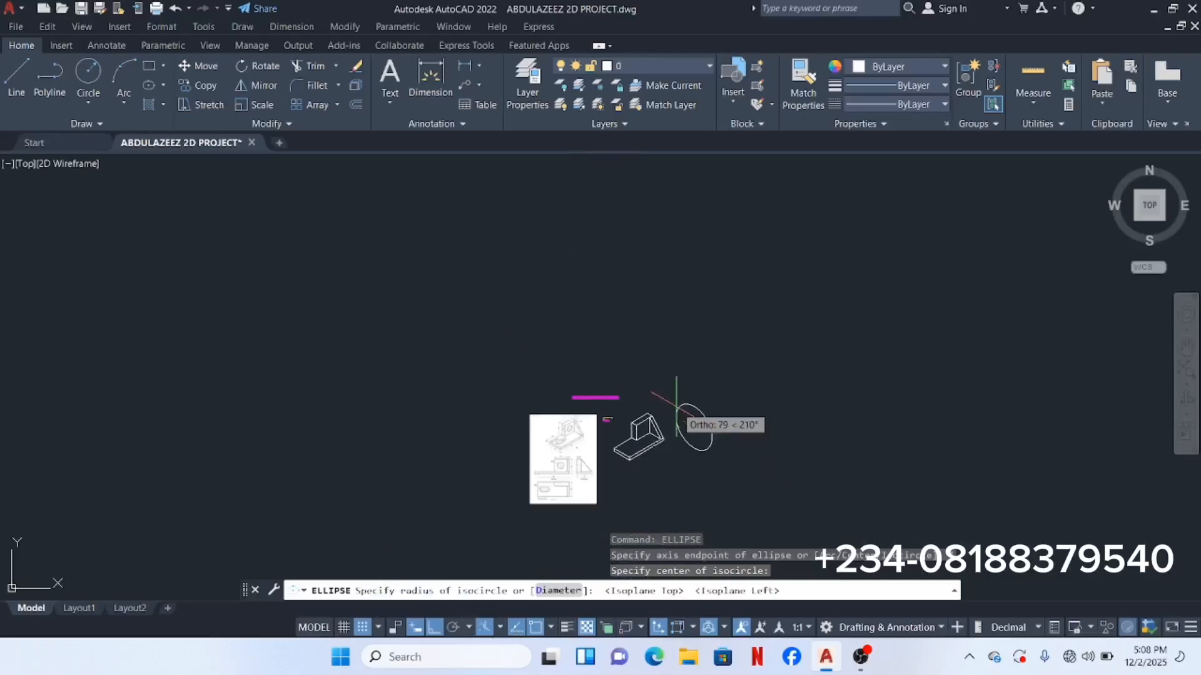
{"action": "scroll", "coordinate": [675, 413], "scroll_direction": "up", "scroll_amount": 7}
{"action": "scroll", "coordinate": [678, 413], "scroll_direction": "down", "scroll_amount": 3}
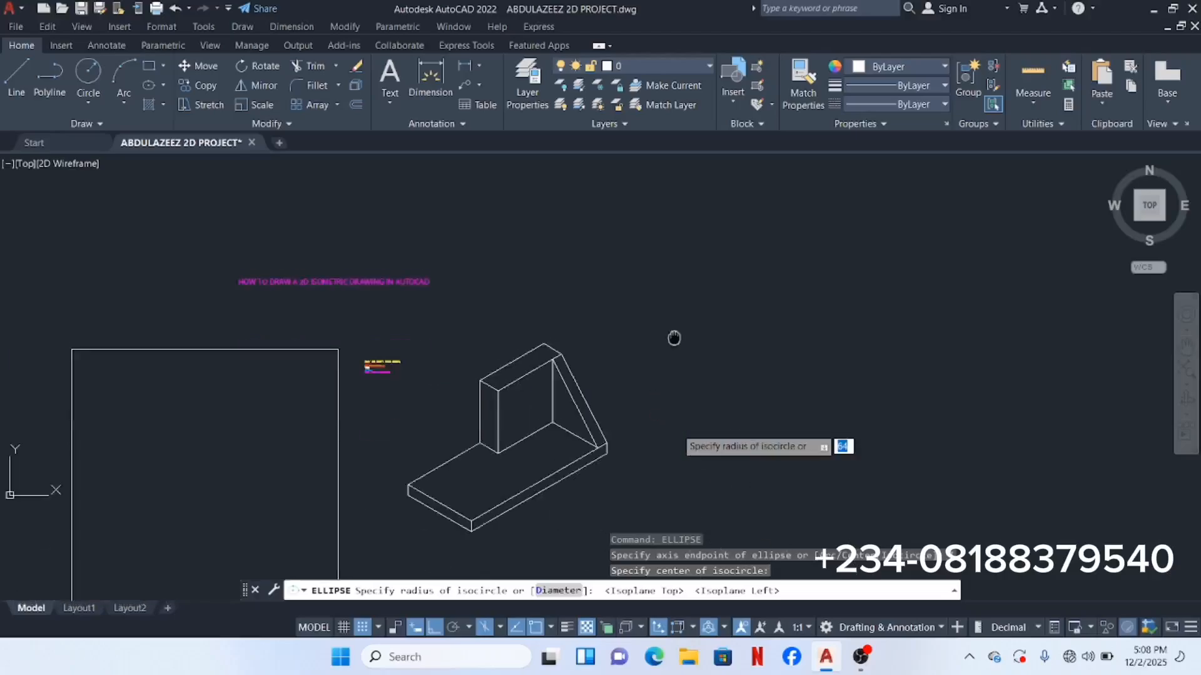
{"action": "scroll", "coordinate": [685, 322], "scroll_direction": "up", "scroll_amount": 3}
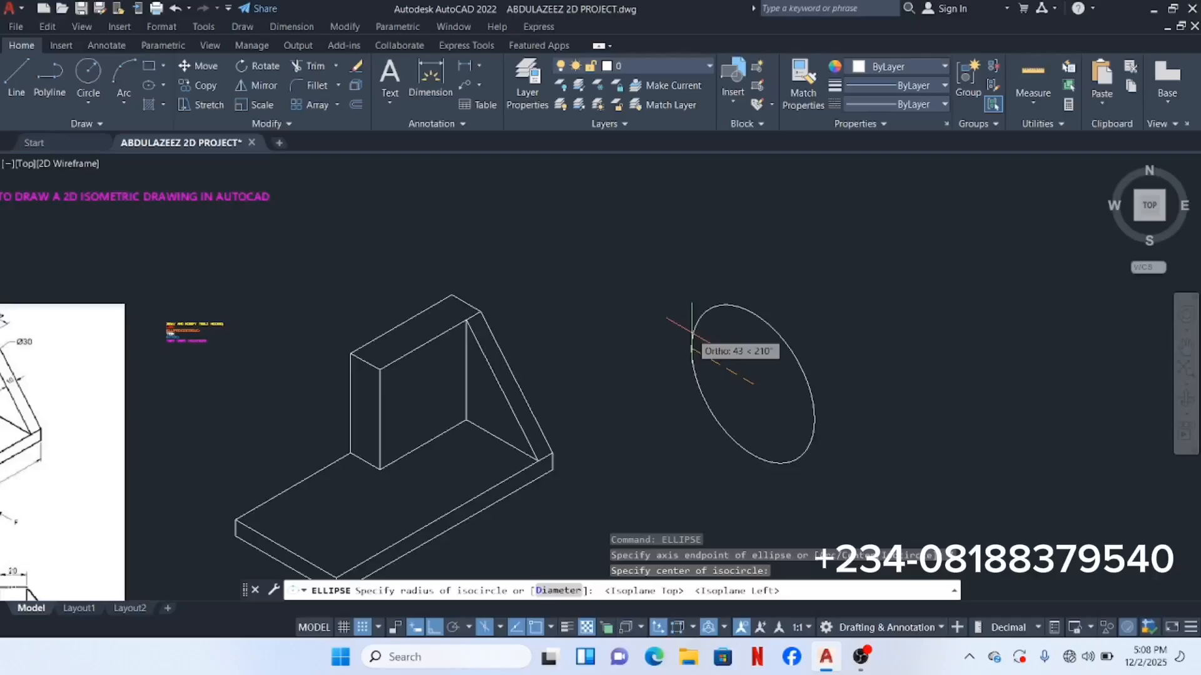
{"action": "key", "text": "Escape"}
{"action": "mouse_move", "coordinate": [452, 396]}
{"action": "middle_mouse_down"}
{"action": "mouse_move", "coordinate": [603, 309]}
{"action": "mouse_move", "coordinate": [813, 255]}
{"action": "middle_mouse_up"}
{"action": "scroll", "coordinate": [312, 262], "scroll_direction": "up", "scroll_amount": 4}
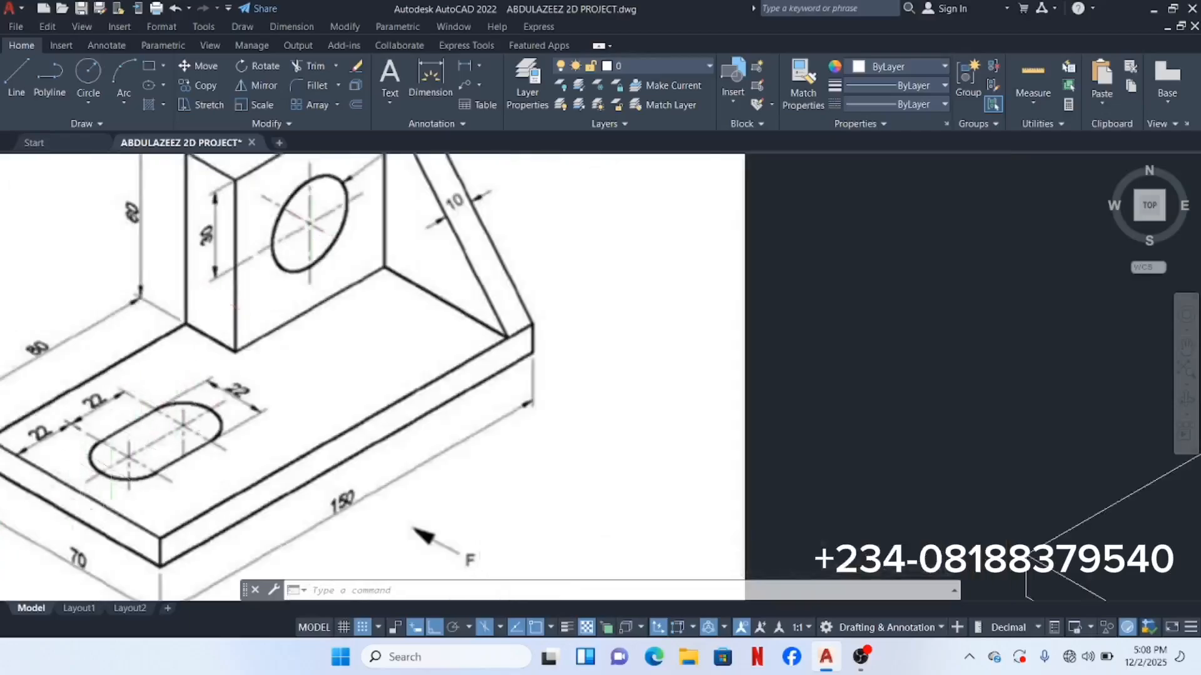
{"action": "scroll", "coordinate": [261, 347], "scroll_direction": "down", "scroll_amount": 4}
{"action": "middle_click_drag", "start_coordinate": [440, 270], "coordinate": [409, 322]}
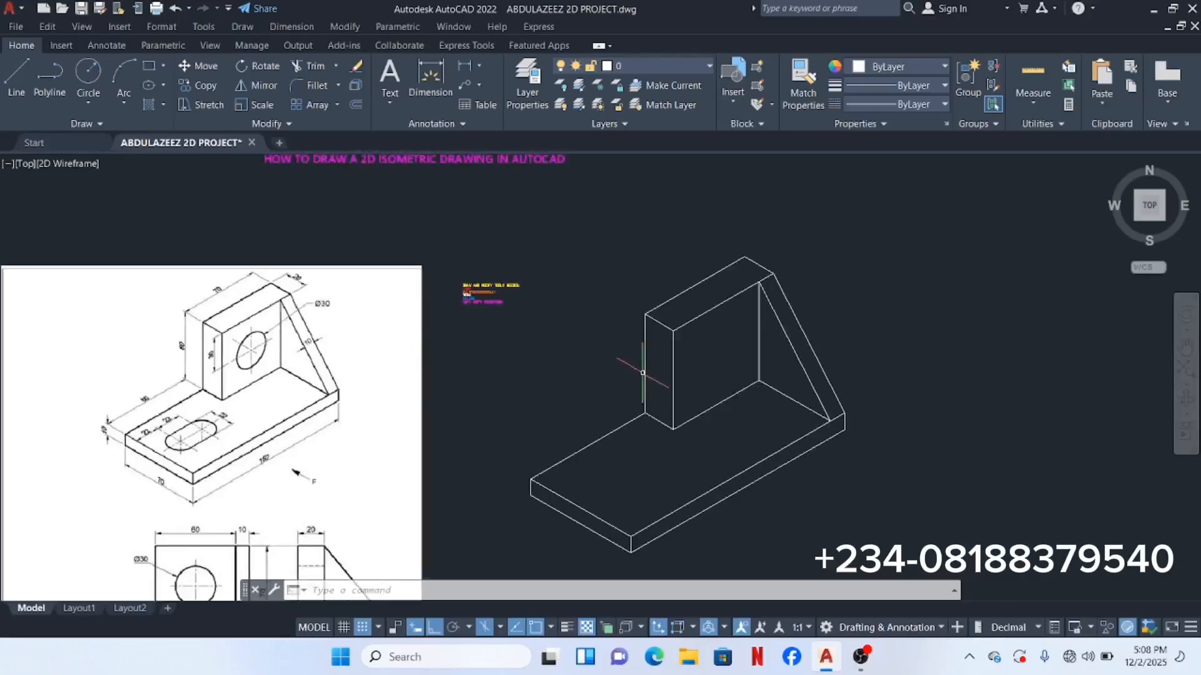
{"action": "scroll", "coordinate": [235, 341], "scroll_direction": "up", "scroll_amount": 6}
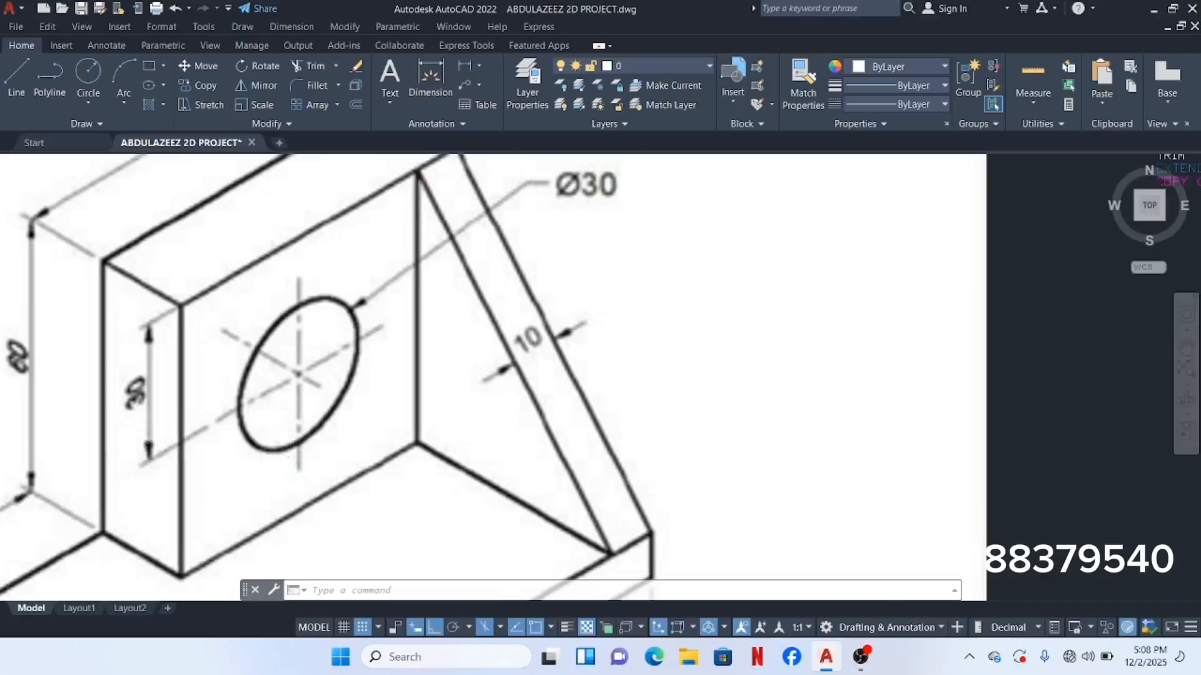
{"action": "scroll", "coordinate": [306, 432], "scroll_direction": "down", "scroll_amount": 10}
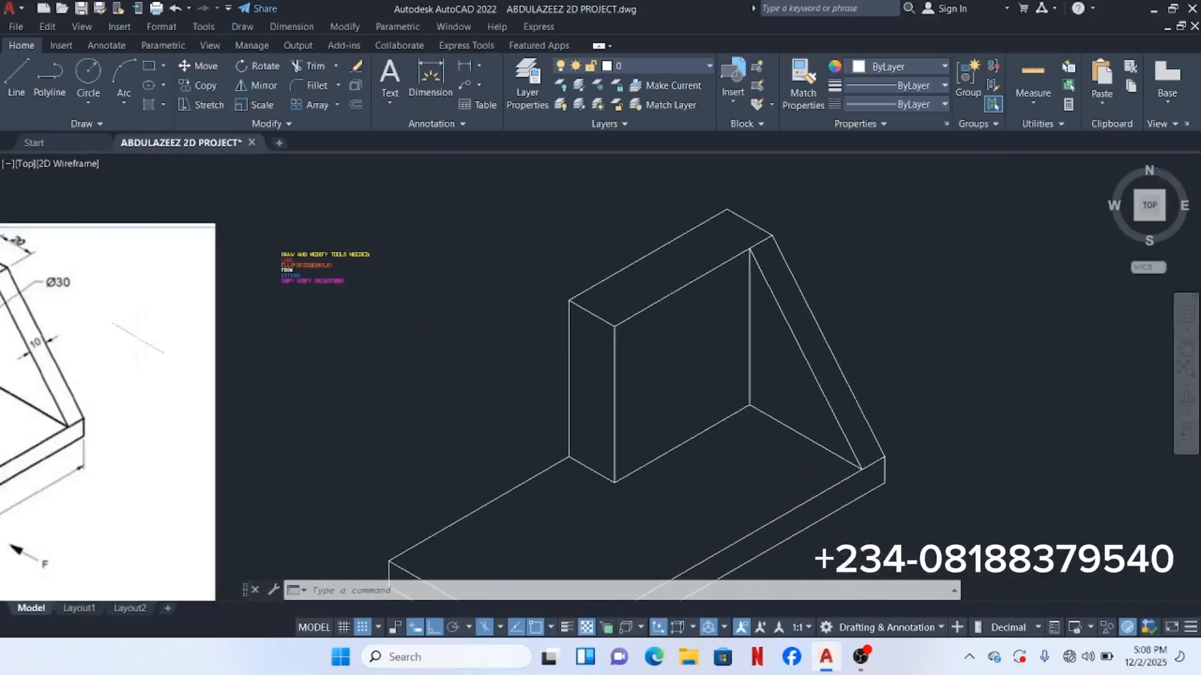
{"action": "scroll", "coordinate": [271, 261], "scroll_direction": "up", "scroll_amount": 8}
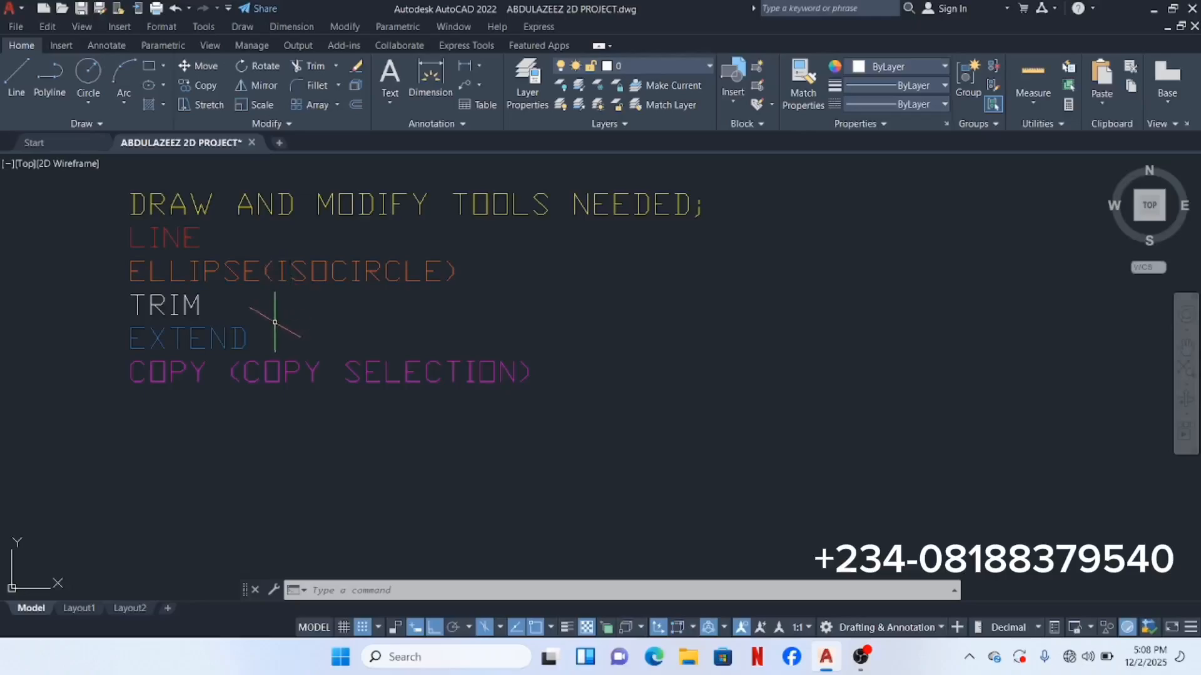
{"action": "middle_click_drag", "start_coordinate": [268, 322], "coordinate": [424, 292]}
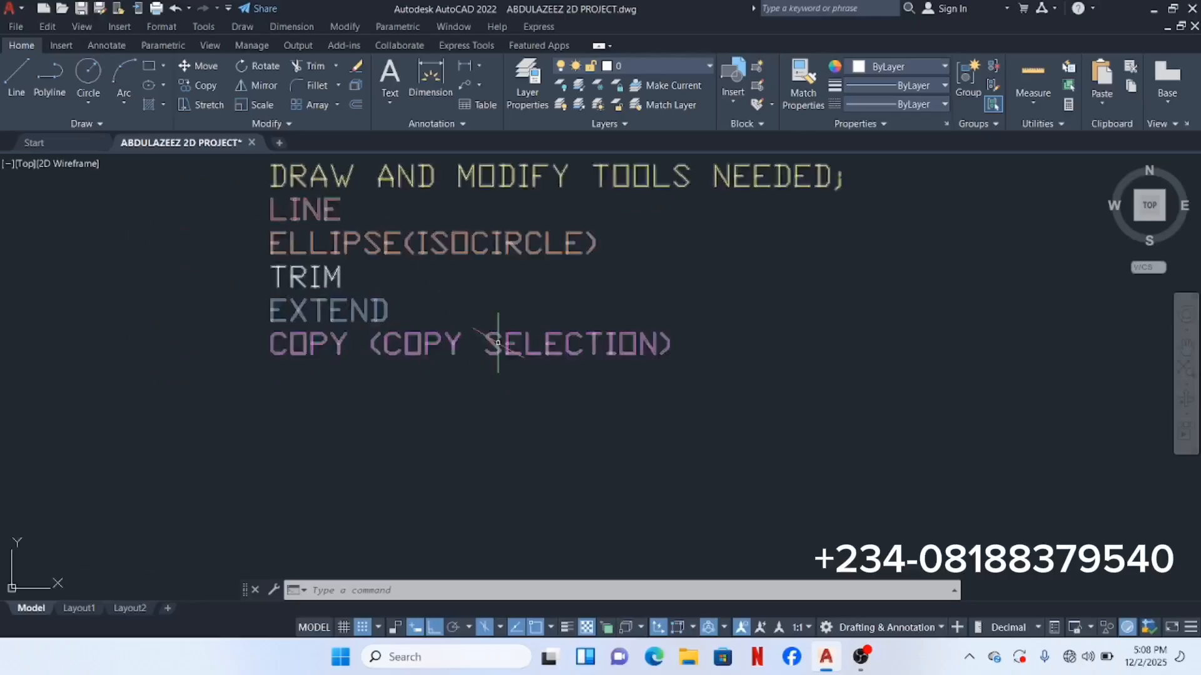
{"action": "scroll", "coordinate": [521, 346], "scroll_direction": "down", "scroll_amount": 6}
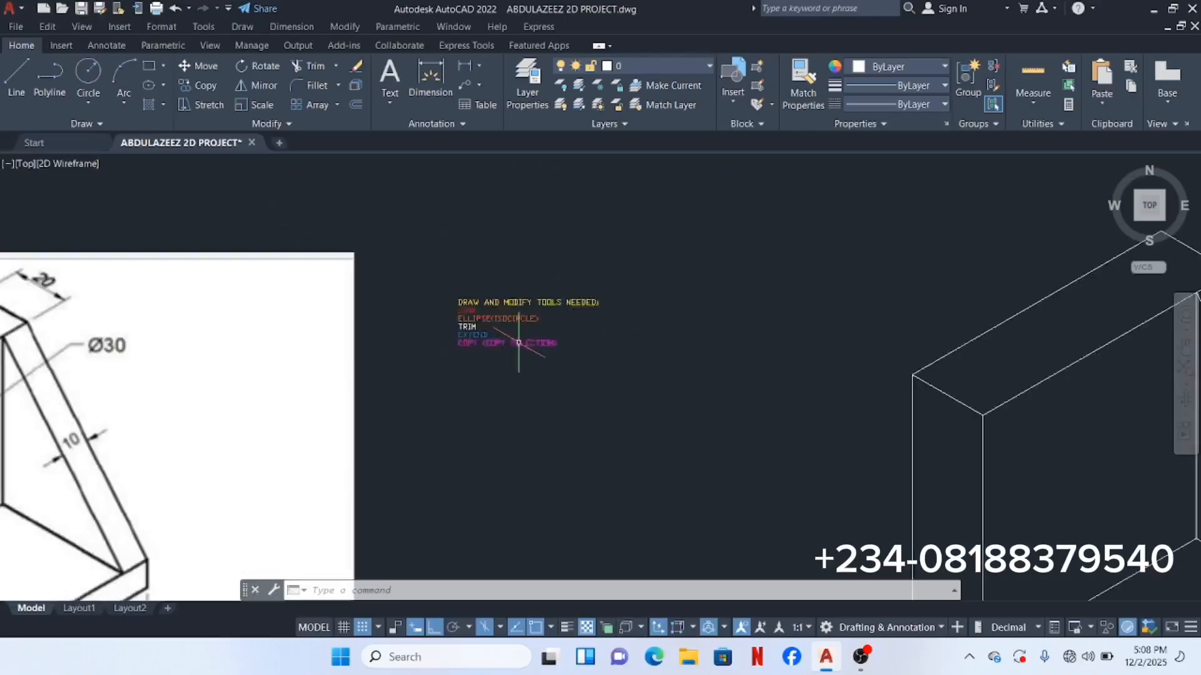
{"action": "middle_click_drag", "start_coordinate": [557, 354], "coordinate": [248, 270]}
{"action": "scroll", "coordinate": [501, 334], "scroll_direction": "down", "scroll_amount": 1}
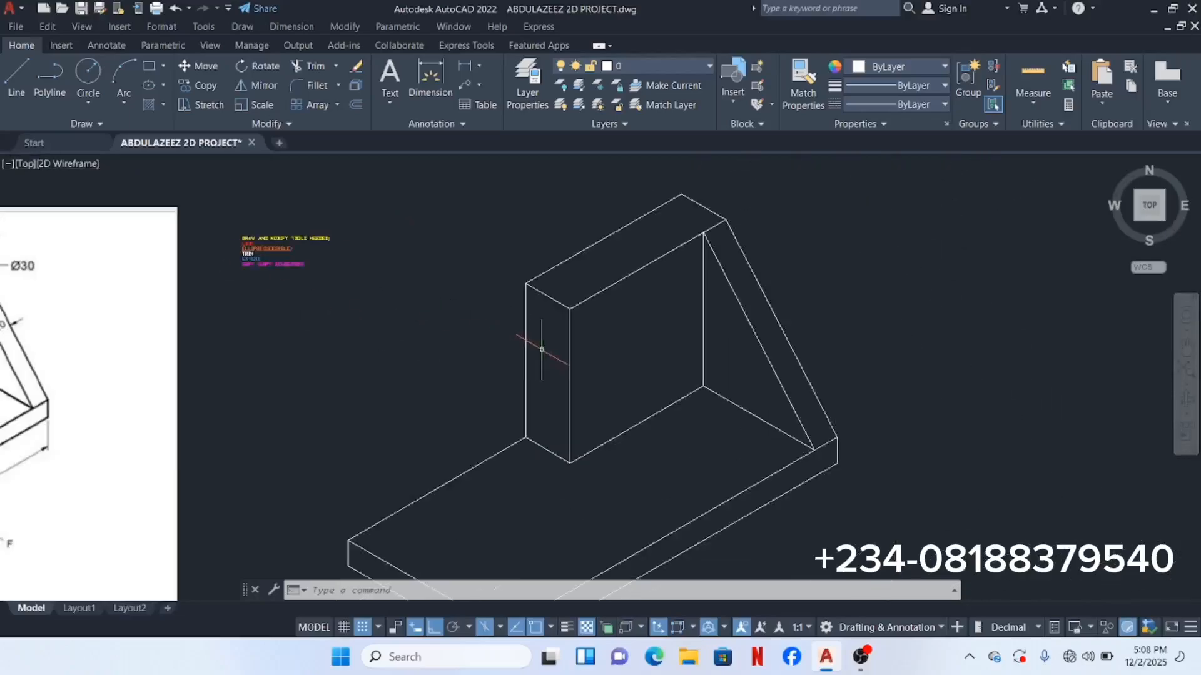
{"action": "mouse_move", "coordinate": [298, 384]}
{"action": "middle_mouse_down"}
{"action": "mouse_move", "coordinate": [477, 343]}
{"action": "mouse_move", "coordinate": [837, 308]}
{"action": "middle_mouse_up"}
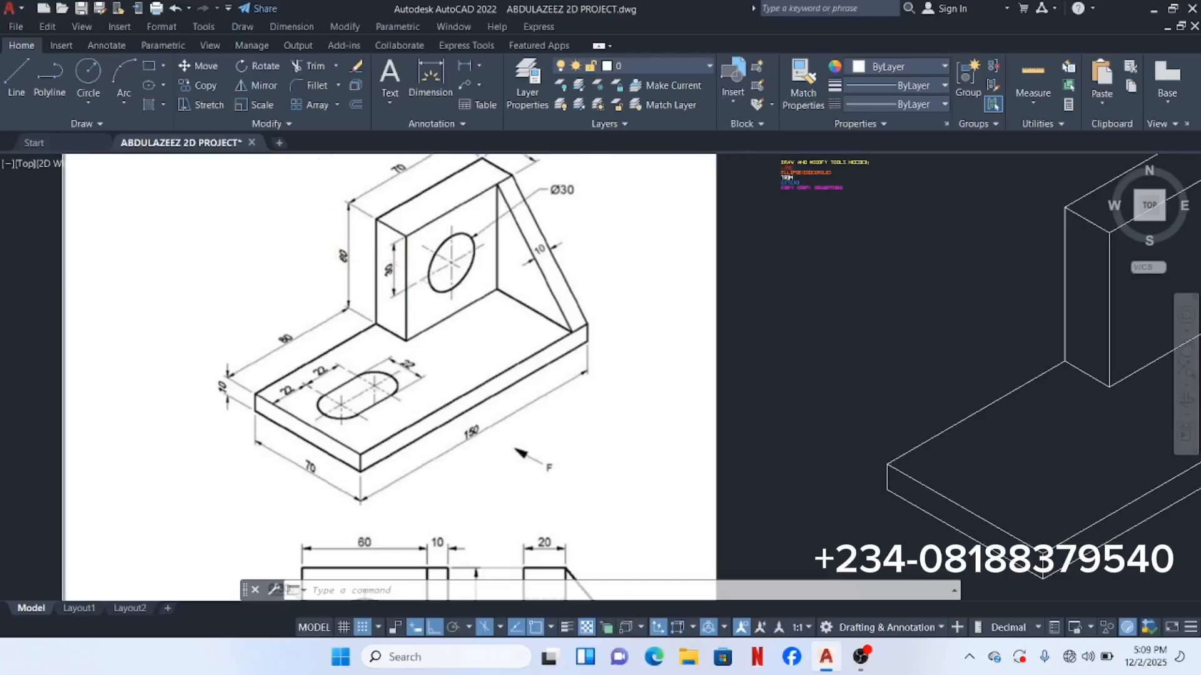
{"action": "scroll", "coordinate": [410, 267], "scroll_direction": "up", "scroll_amount": 2}
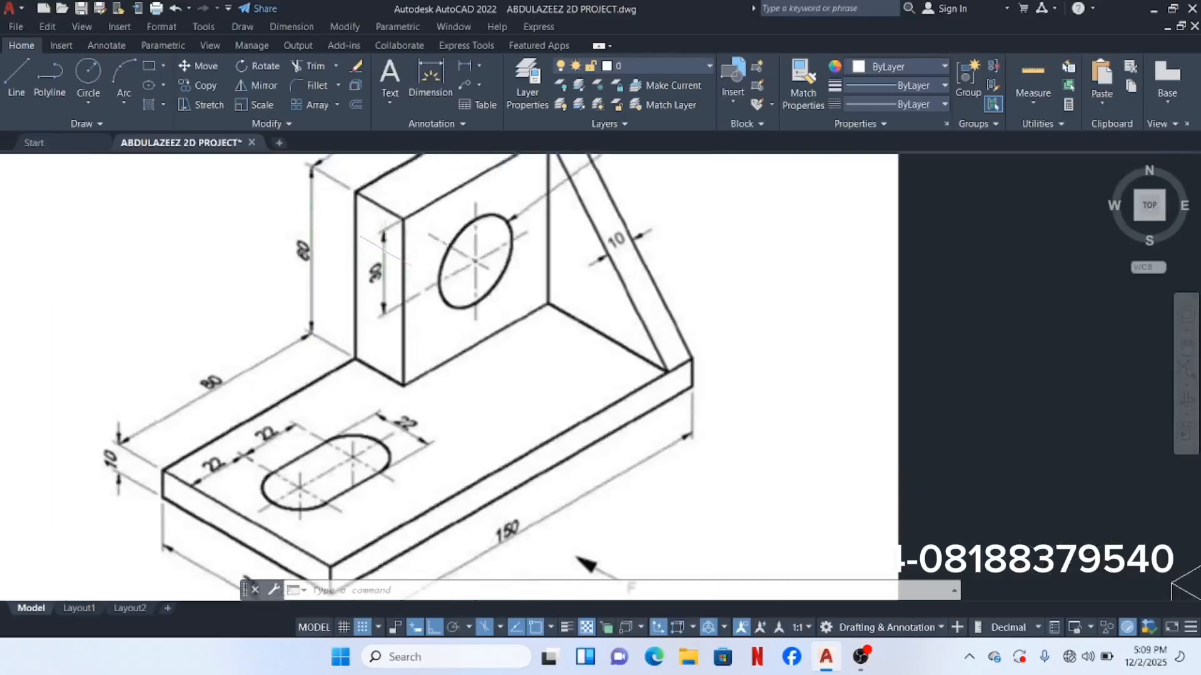
{"action": "scroll", "coordinate": [386, 251], "scroll_direction": "down", "scroll_amount": 2}
{"action": "middle_click_drag", "start_coordinate": [456, 293], "coordinate": [209, 341]}
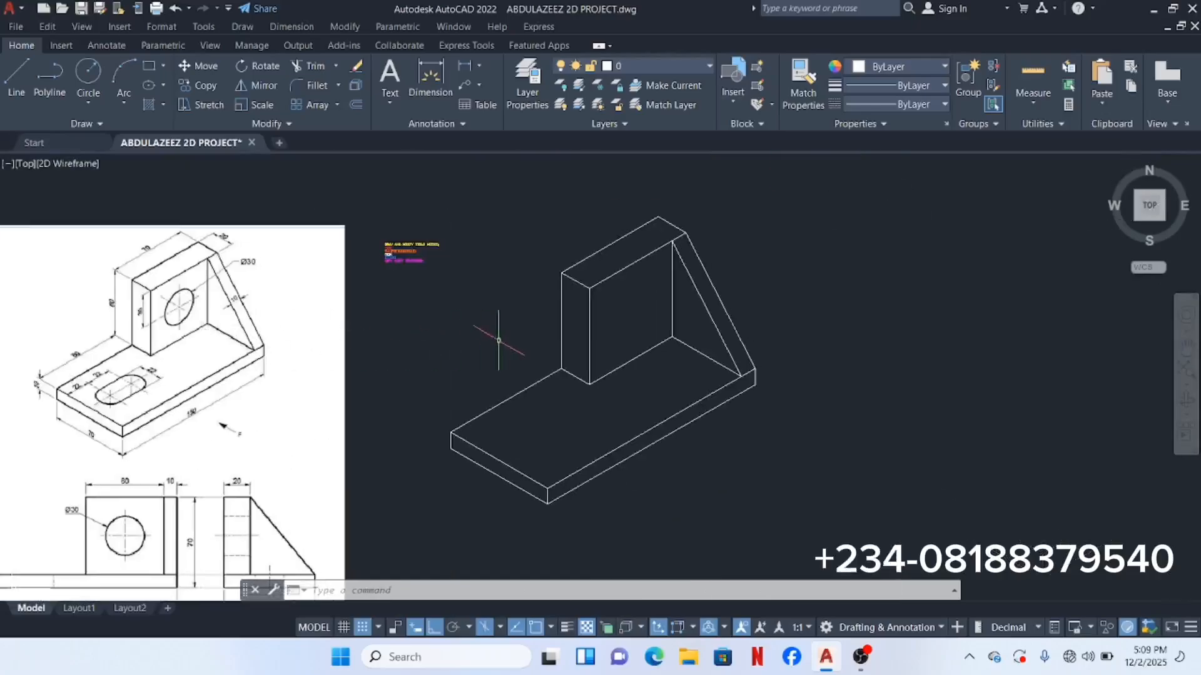
{"action": "scroll", "coordinate": [615, 274], "scroll_direction": "up", "scroll_amount": 2}
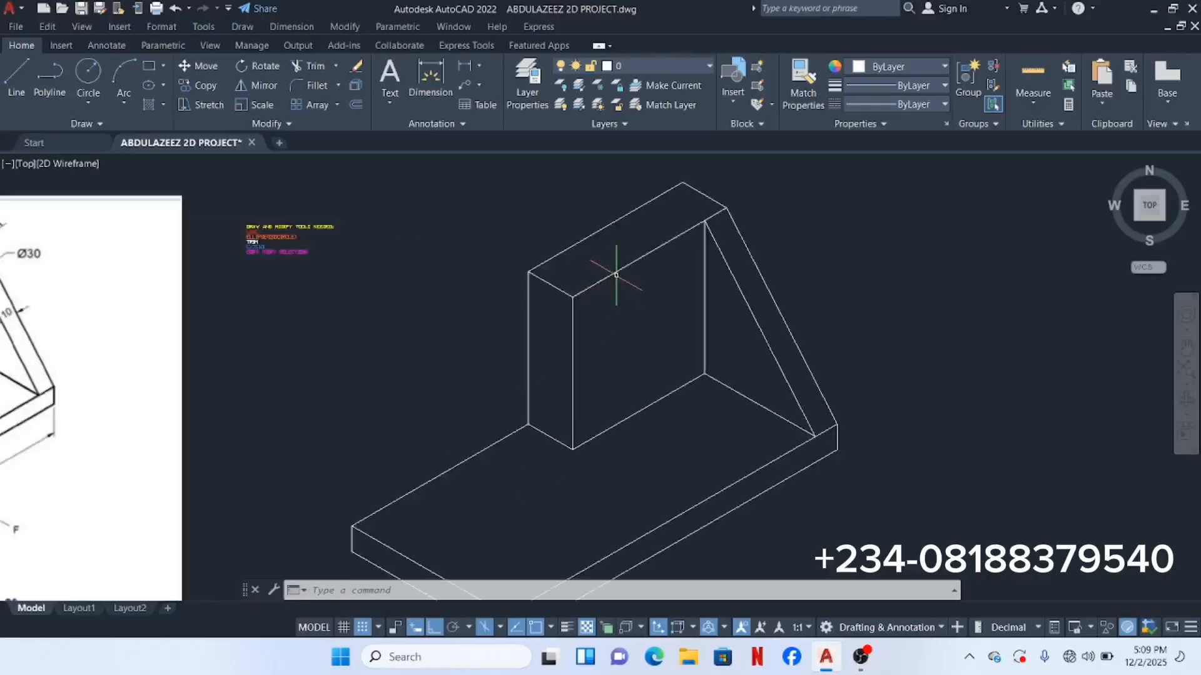
{"action": "scroll", "coordinate": [616, 275], "scroll_direction": "down", "scroll_amount": 2}
{"action": "scroll", "coordinate": [616, 275], "scroll_direction": "up", "scroll_amount": 2}
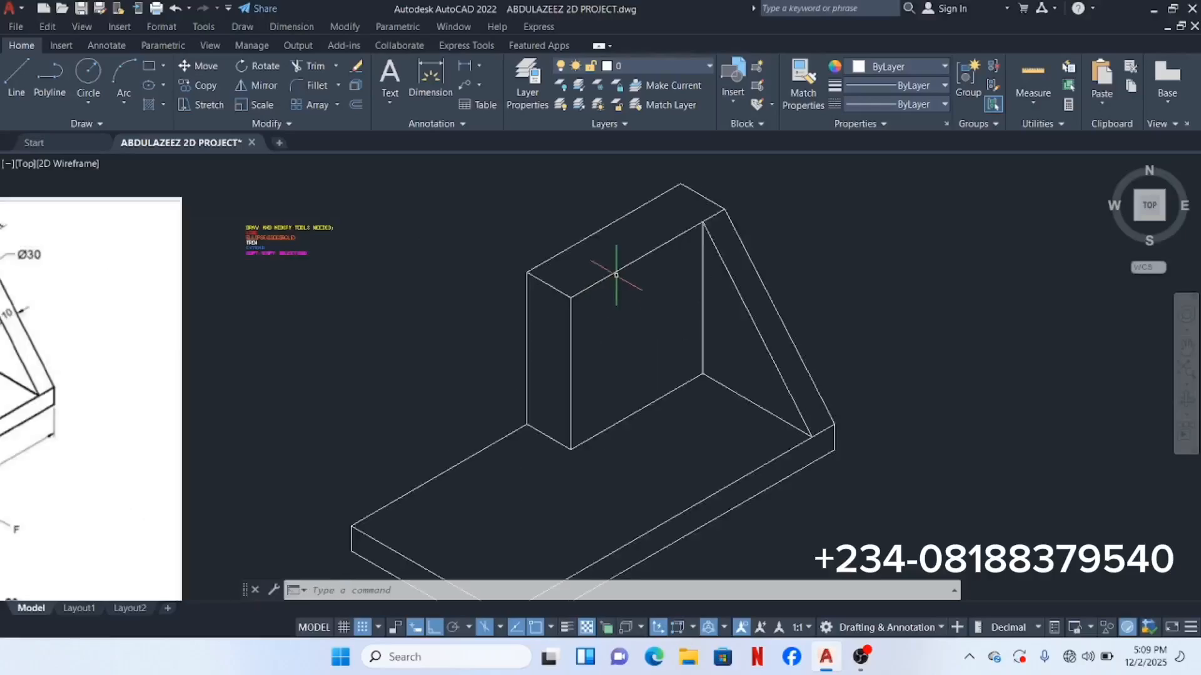
Step: Copy the upright's top front edge from its left endpoint, placing the copy 30 units lower
{"action": "left_click", "coordinate": [657, 295]}
{"action": "left_click", "coordinate": [628, 275]}
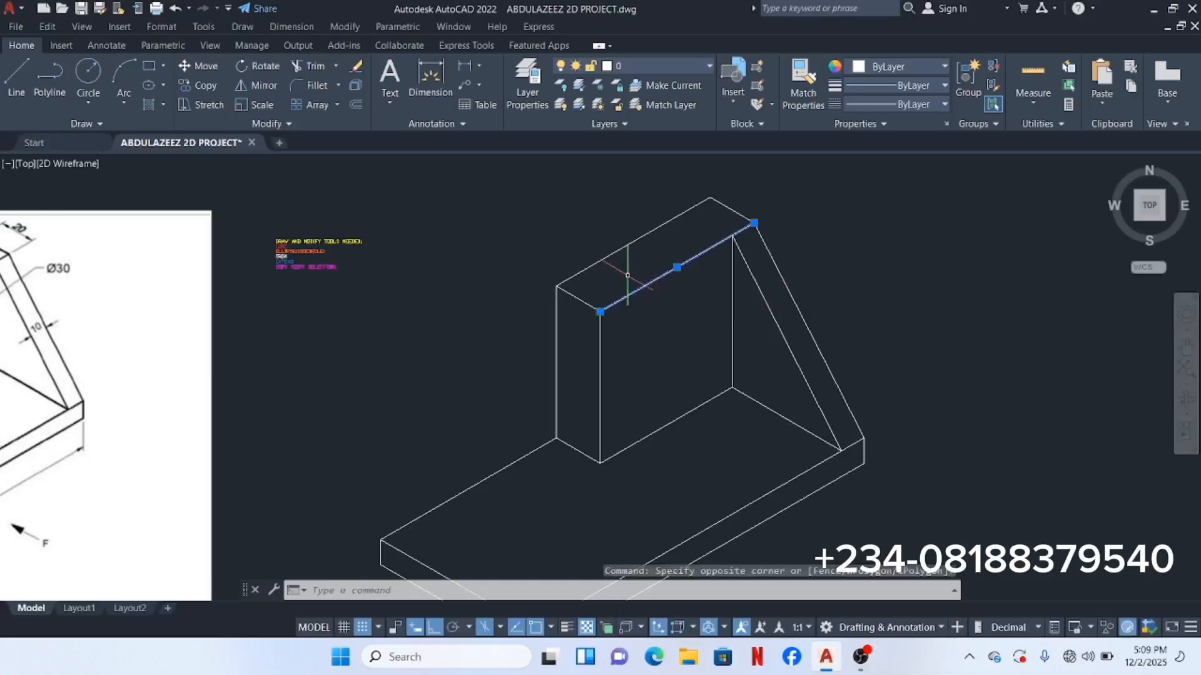
{"action": "right_click", "coordinate": [541, 224]}
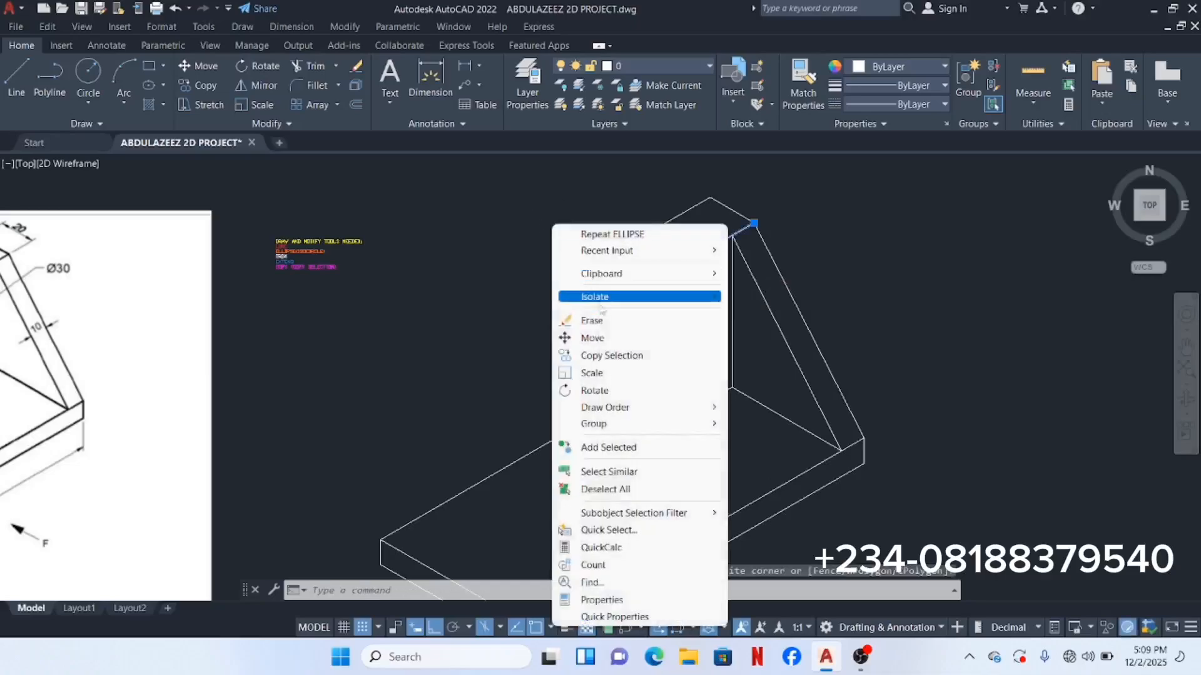
{"action": "left_click", "coordinate": [634, 356]}
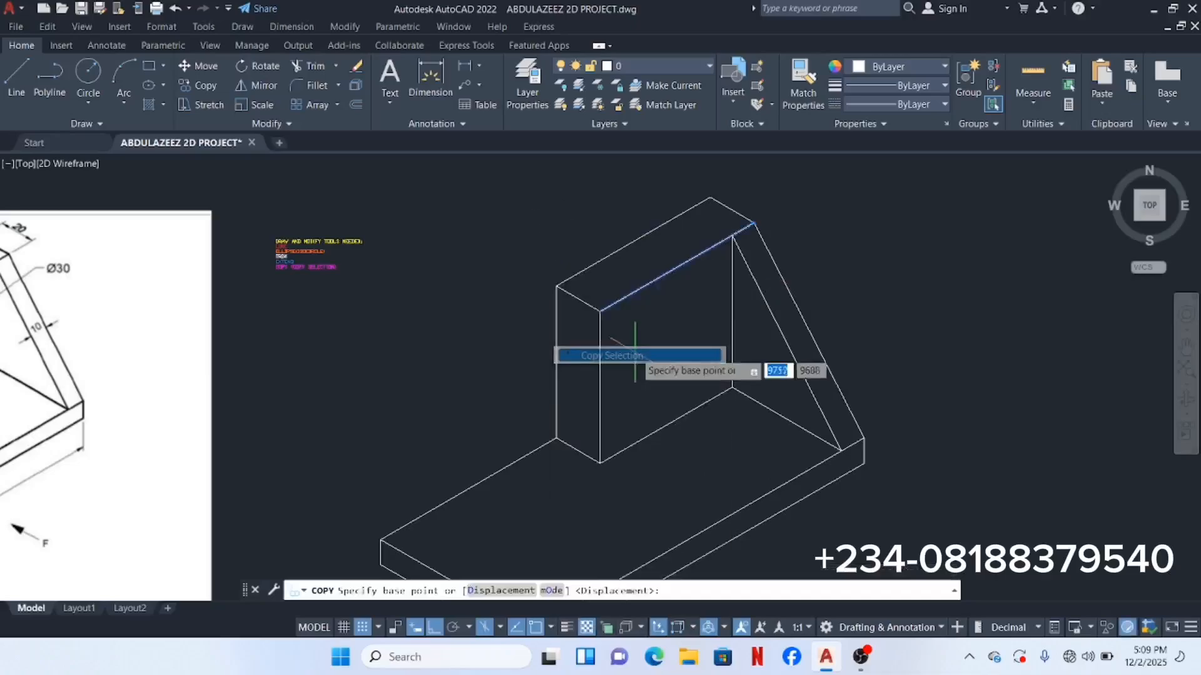
{"action": "left_click", "coordinate": [599, 310]}
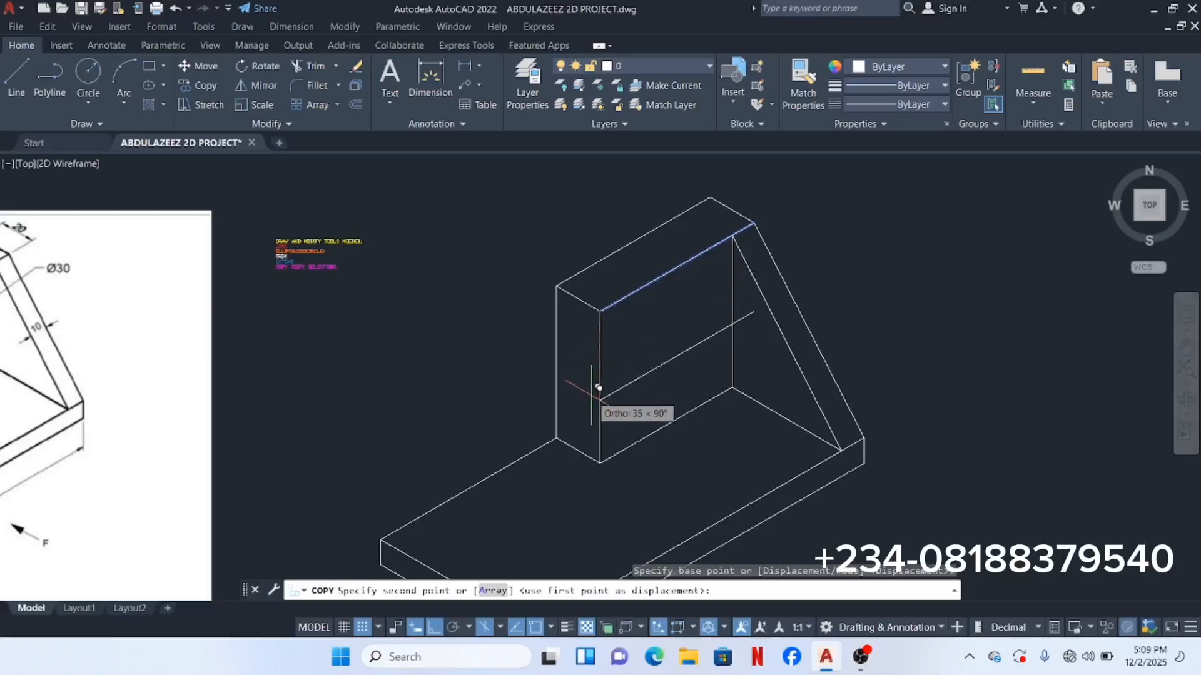
{"action": "scroll", "coordinate": [591, 382], "scroll_direction": "down", "scroll_amount": 2}
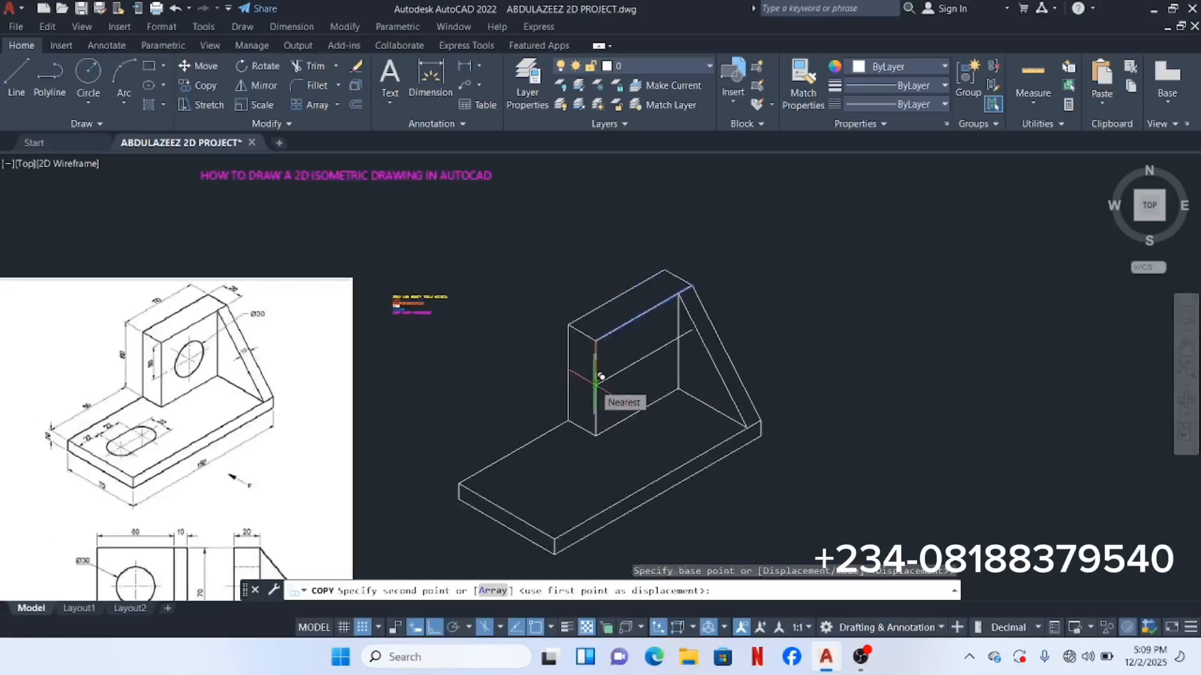
{"action": "type", "text": "30"}
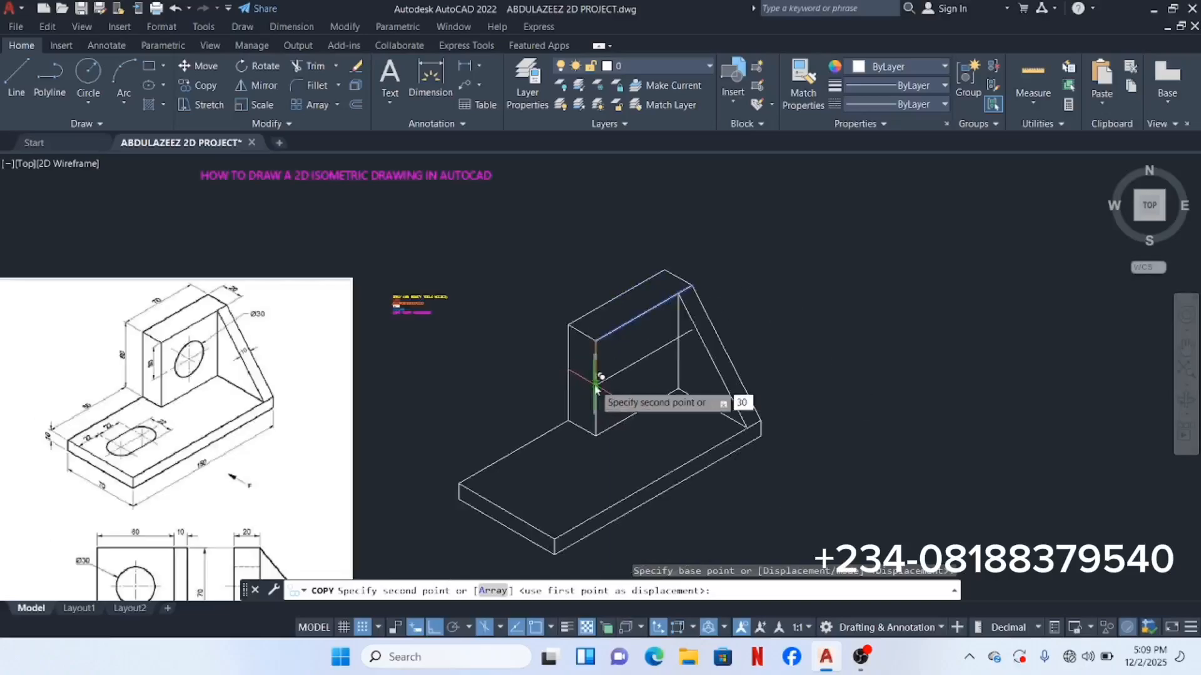
{"action": "key", "text": "Return"}
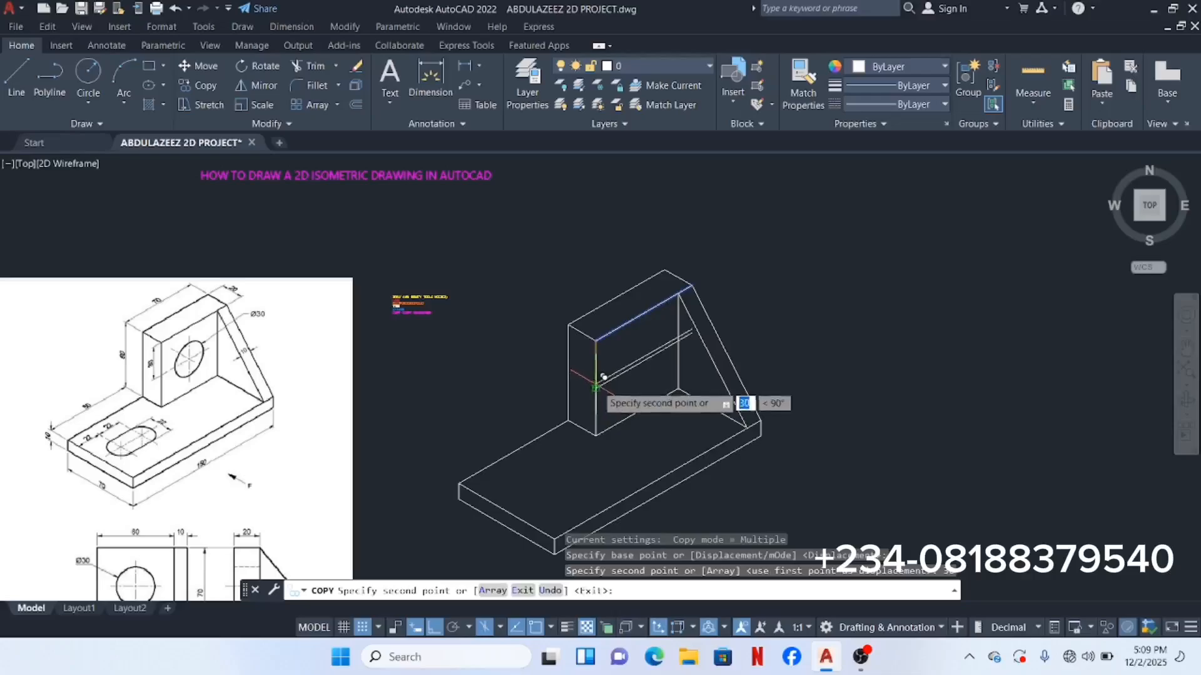
{"action": "right_click", "coordinate": [610, 411]}
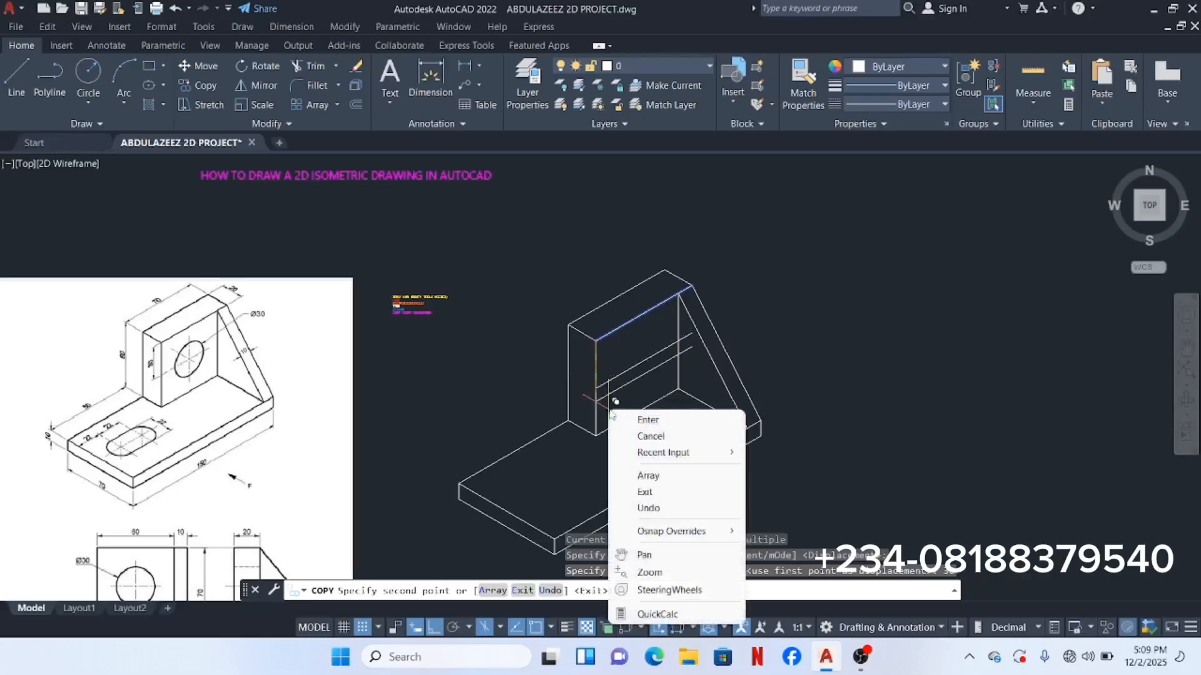
{"action": "left_click", "coordinate": [644, 419]}
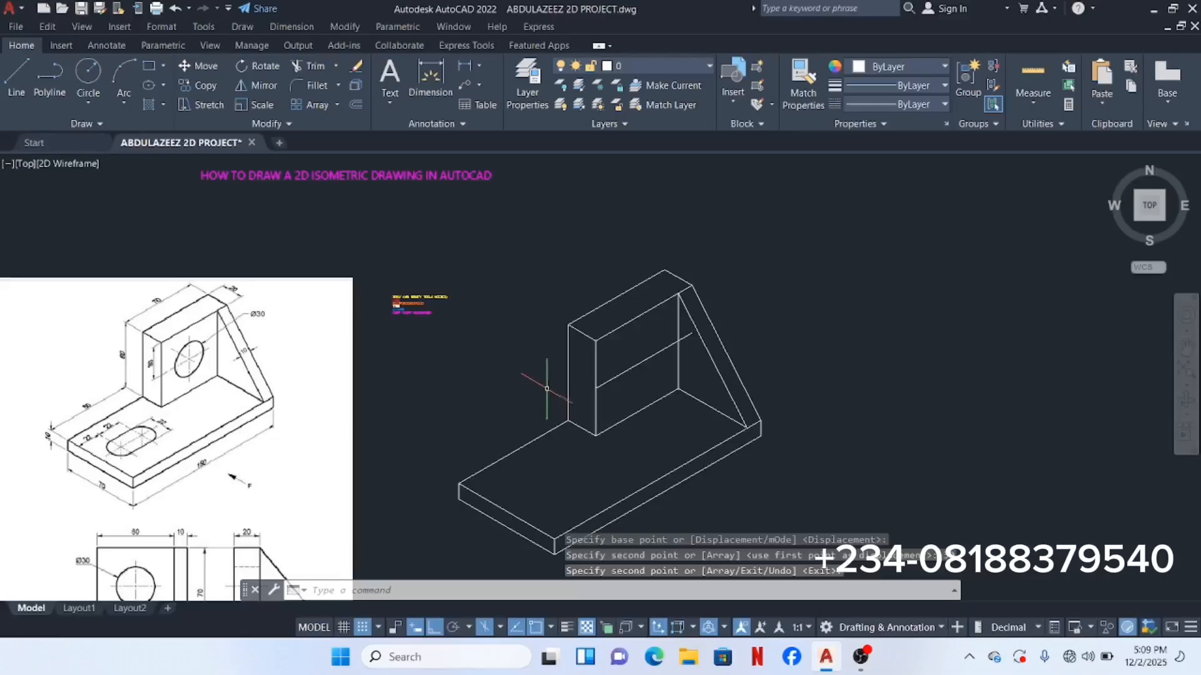
Step: Copy the upright's front vertical edge 30 units across the face in the right isoplane
{"action": "left_click", "coordinate": [601, 362]}
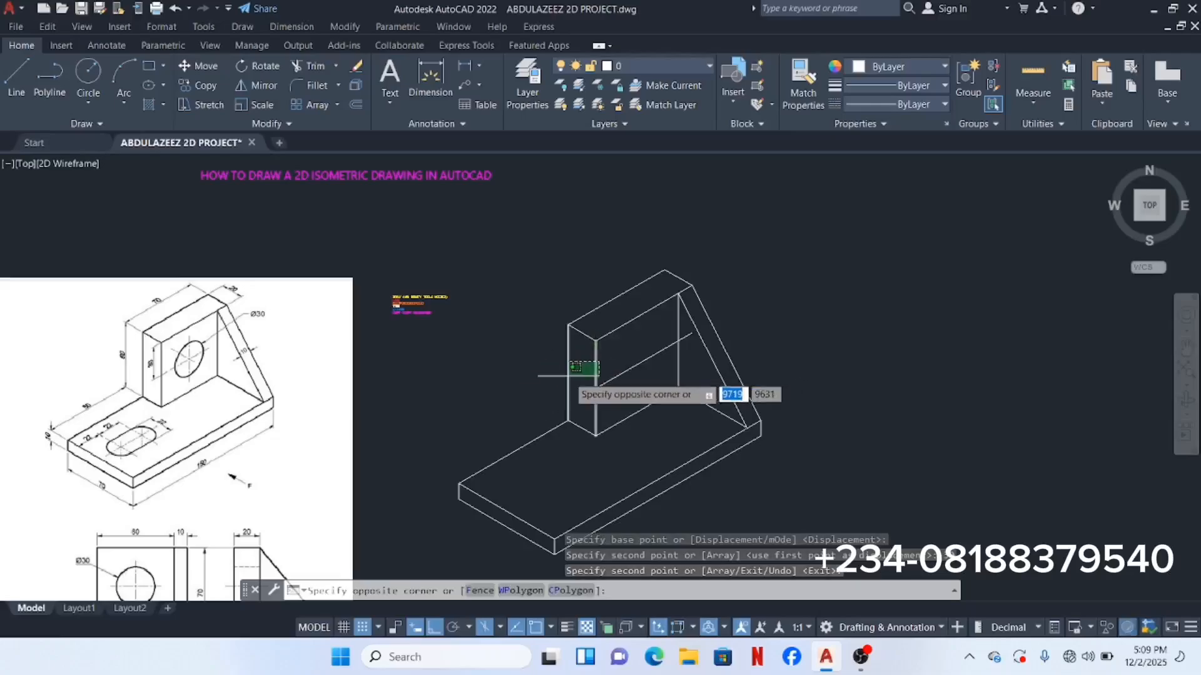
{"action": "left_click", "coordinate": [574, 374]}
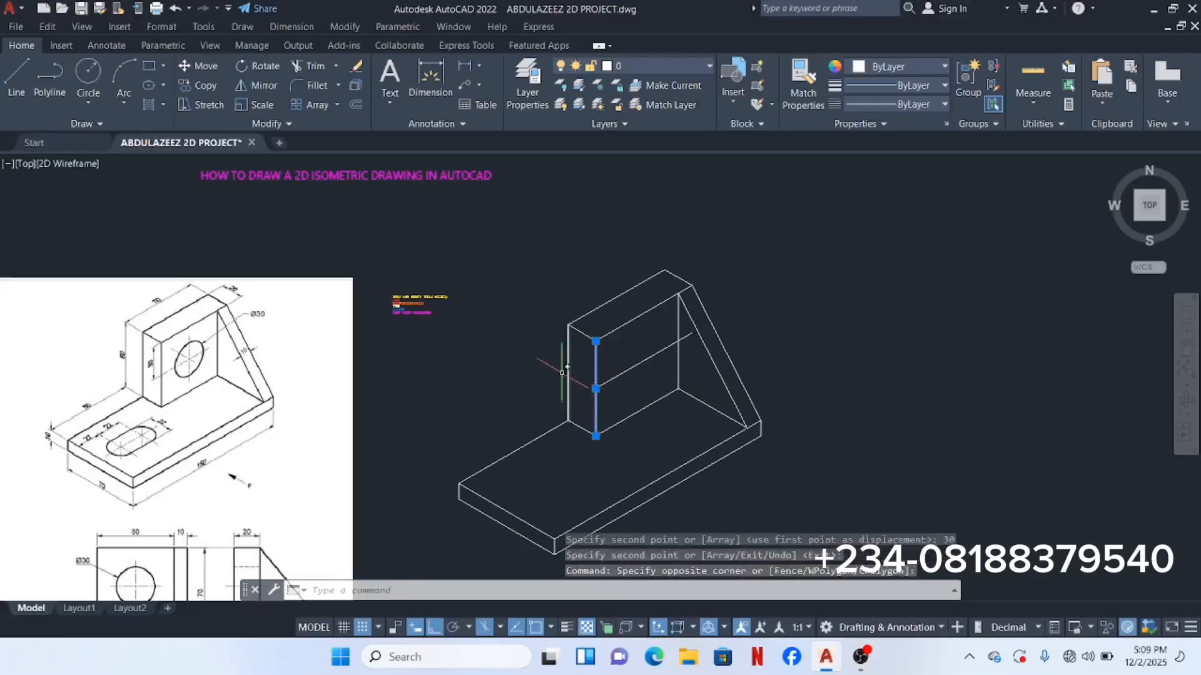
{"action": "right_click", "coordinate": [533, 369]}
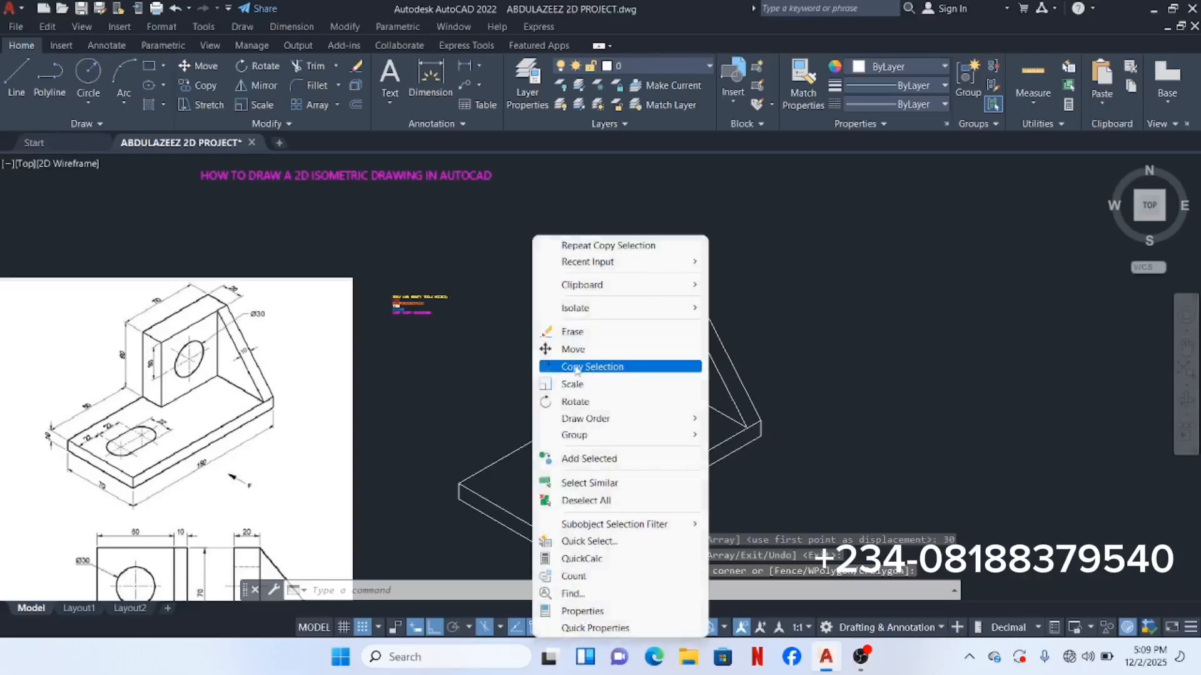
{"action": "left_click", "coordinate": [576, 367]}
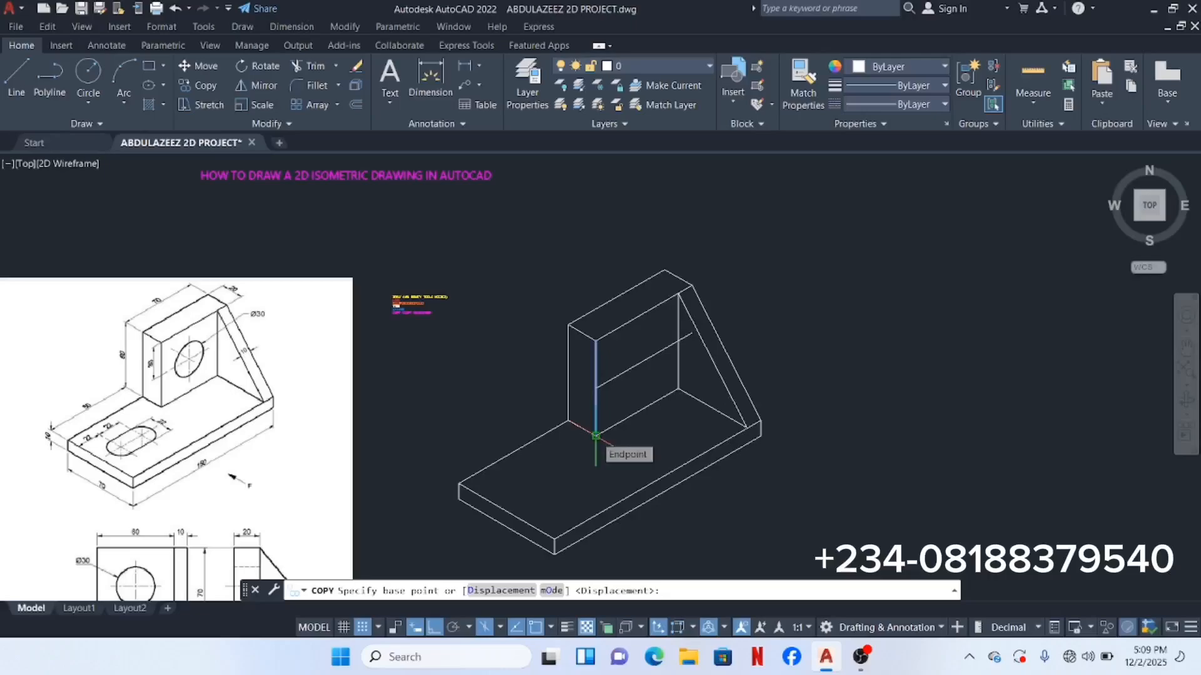
{"action": "left_click", "coordinate": [595, 434]}
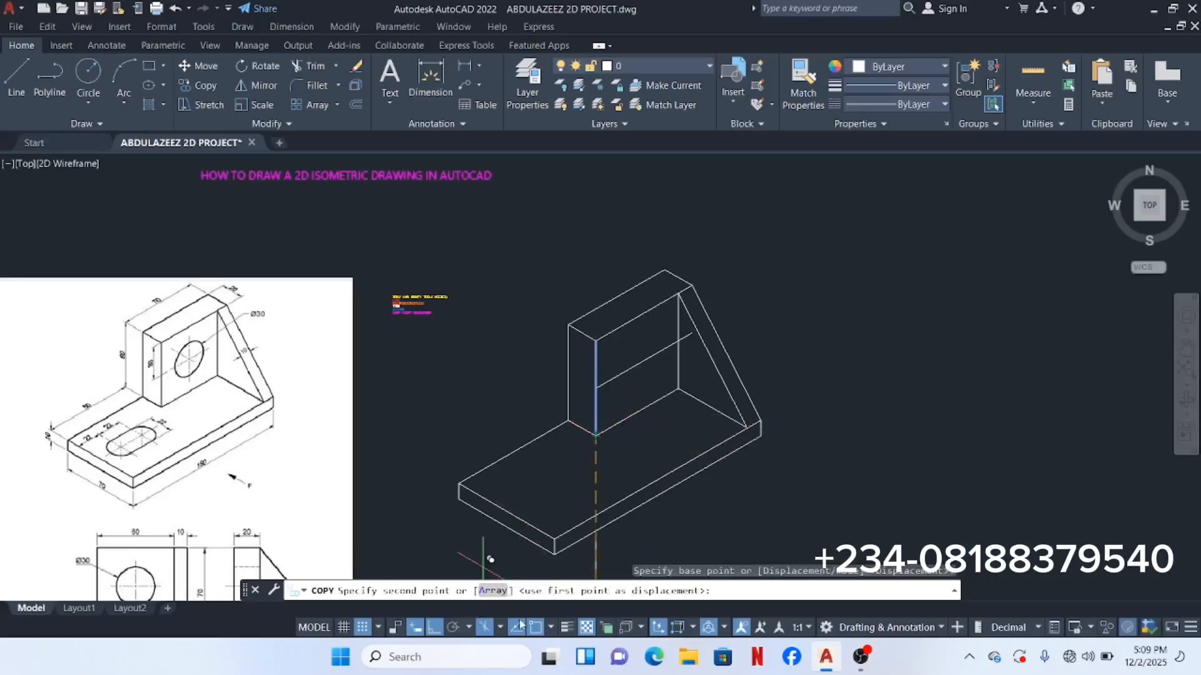
{"action": "left_click", "coordinate": [500, 627]}
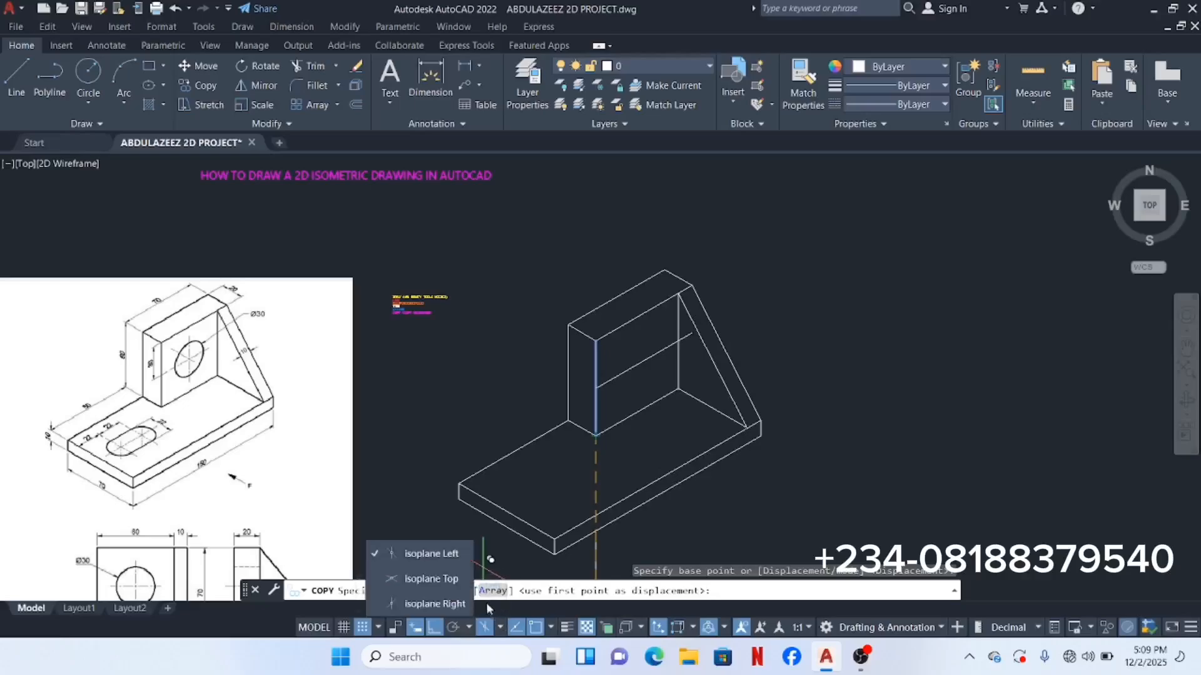
{"action": "left_click", "coordinate": [453, 605]}
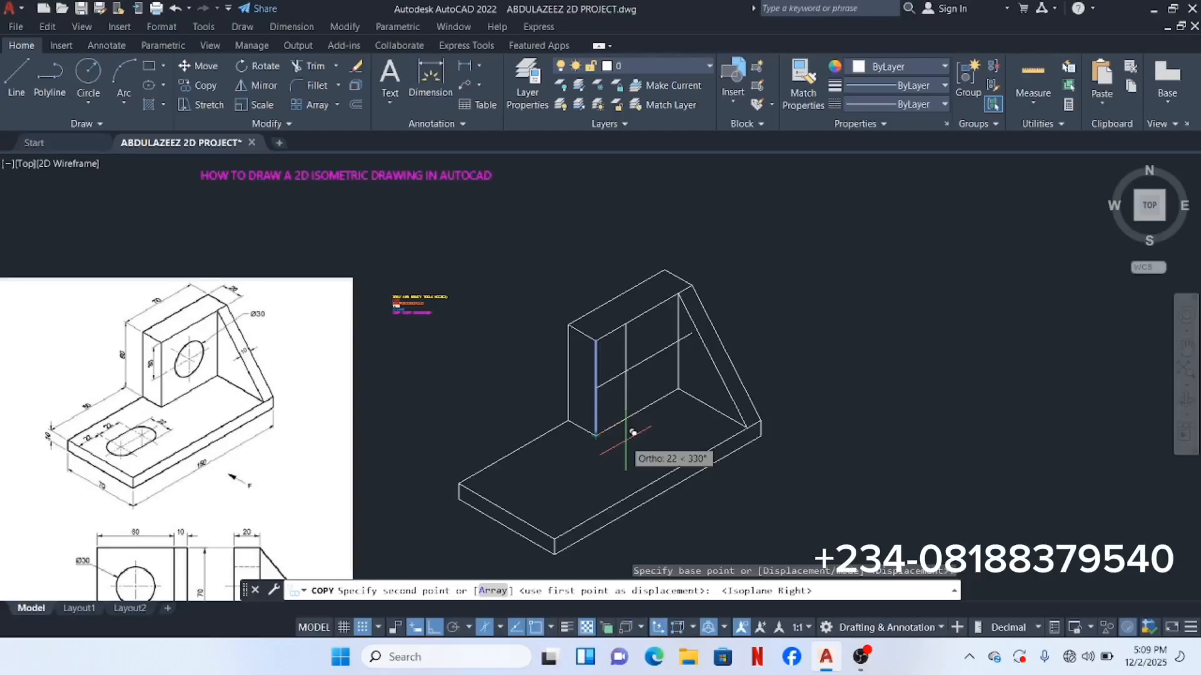
{"action": "type", "text": "30"}
{"action": "key", "text": "Return"}
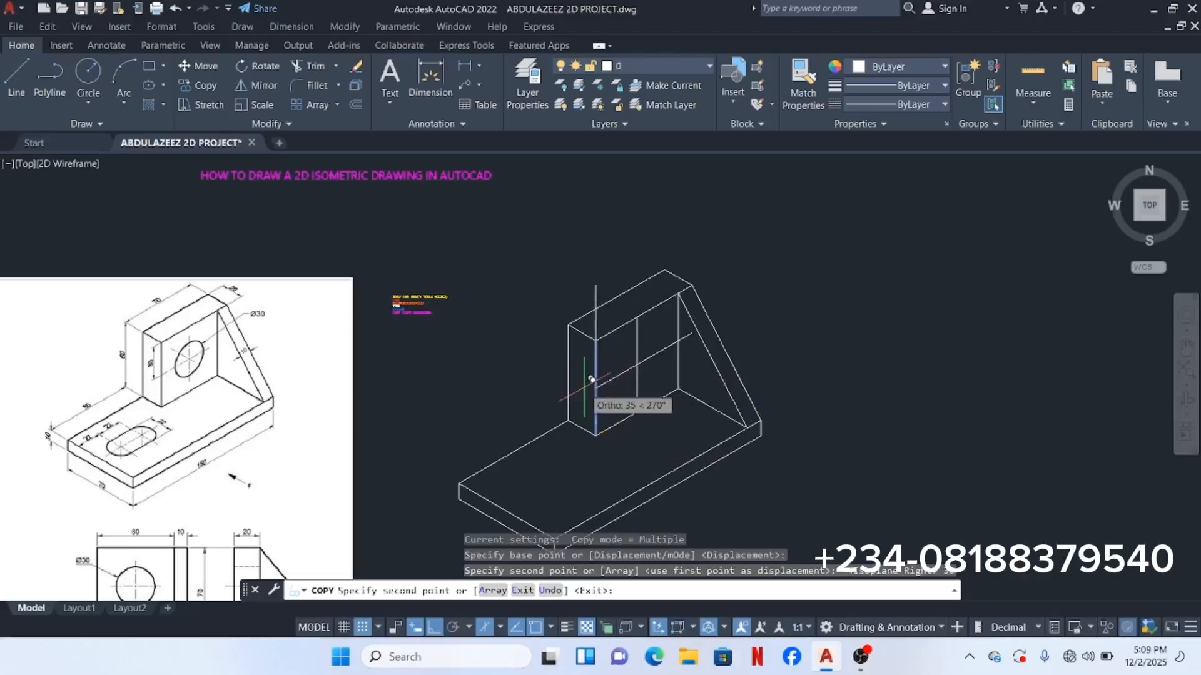
{"action": "key", "text": "Return"}
{"action": "scroll", "coordinate": [624, 391], "scroll_direction": "up", "scroll_amount": 4}
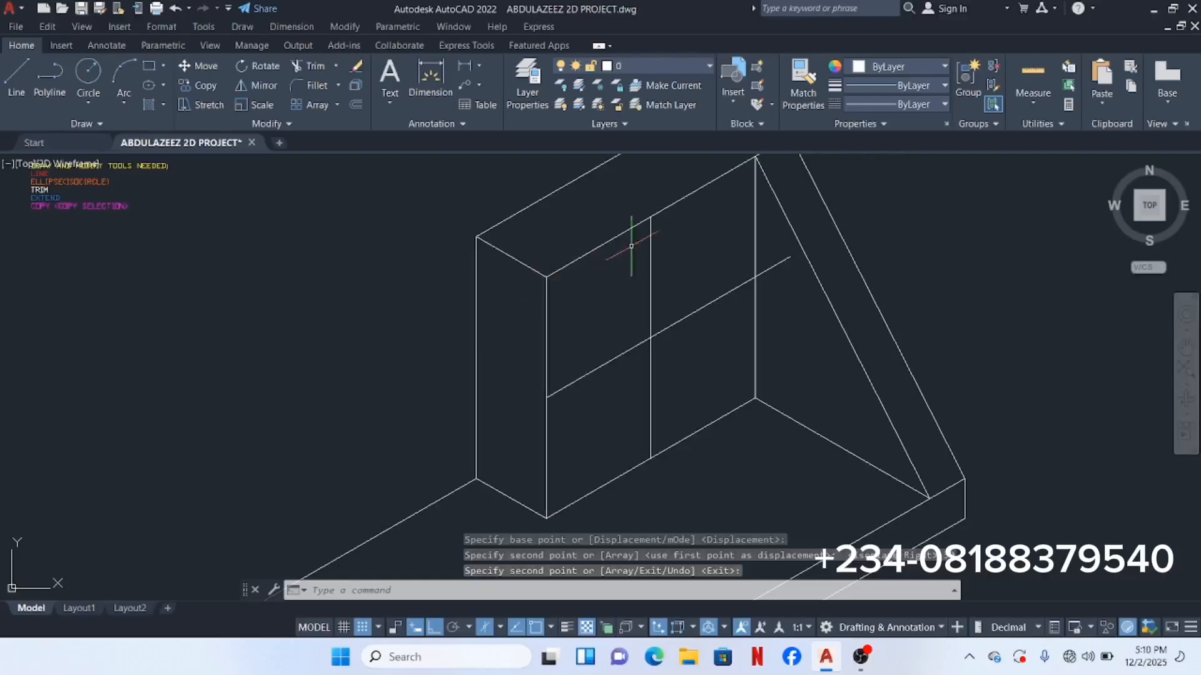
{"action": "scroll", "coordinate": [718, 280], "scroll_direction": "down", "scroll_amount": 2}
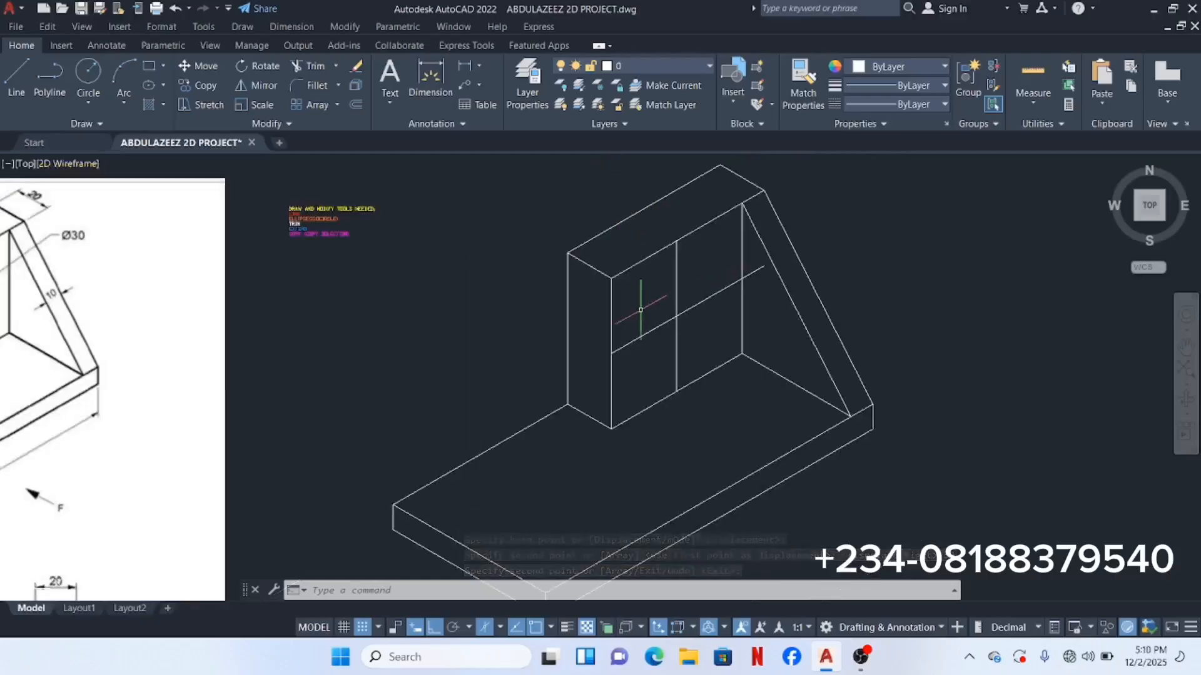
Step: Start the Ellipse command with the Isocircle option
{"action": "scroll", "coordinate": [639, 309], "scroll_direction": "down", "scroll_amount": 2}
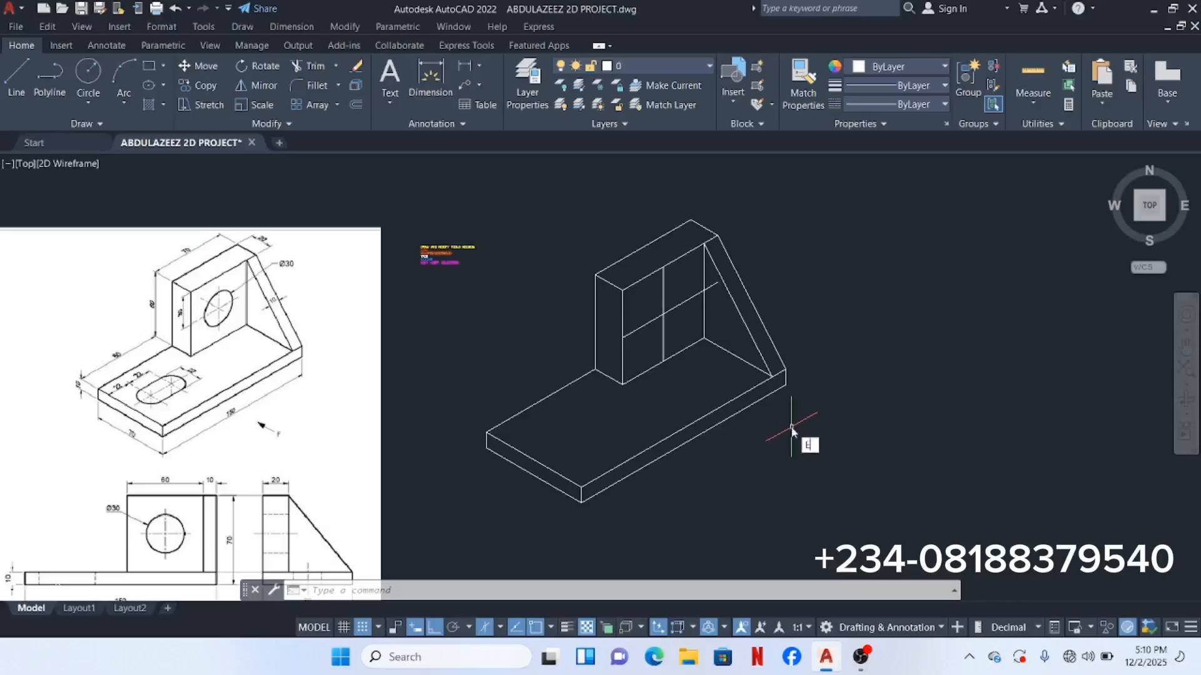
{"action": "type", "text": "LL"}
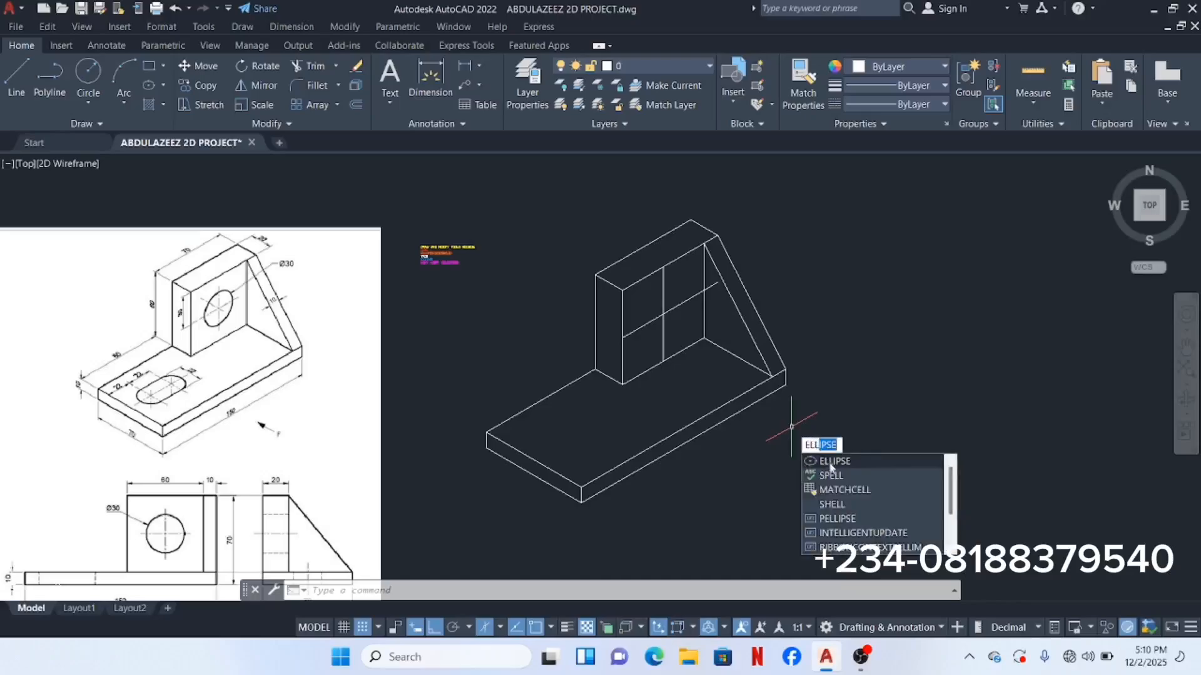
{"action": "left_click", "coordinate": [832, 462]}
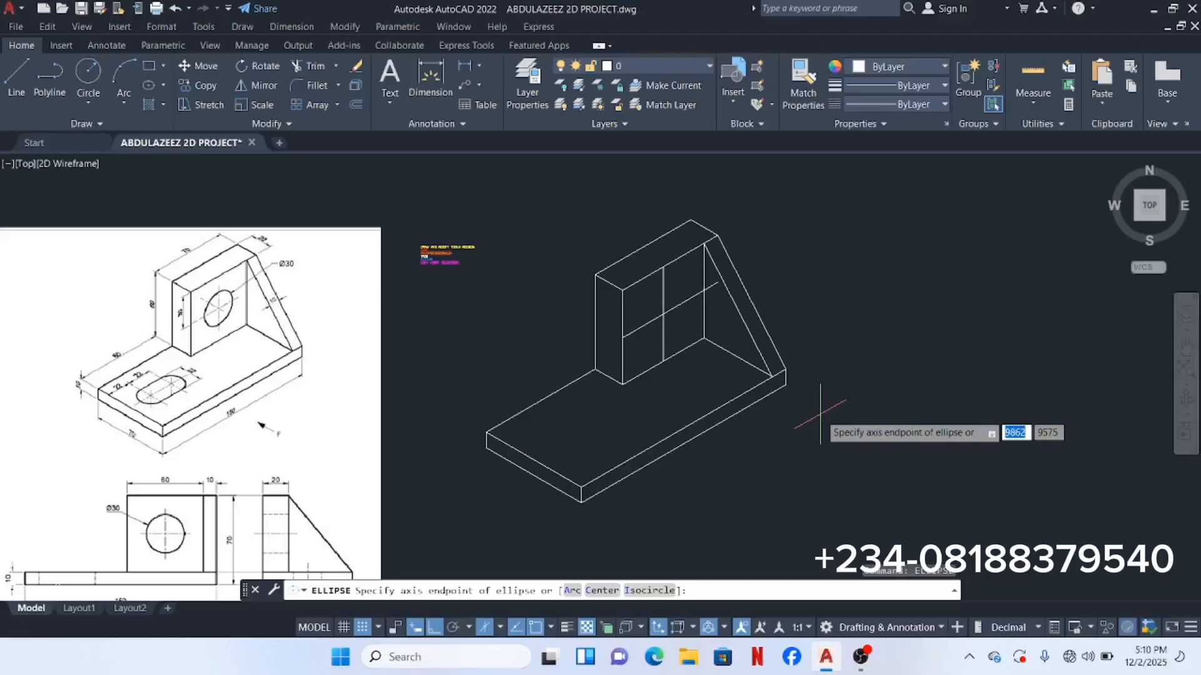
{"action": "type", "text": "i"}
{"action": "key", "text": "Return"}
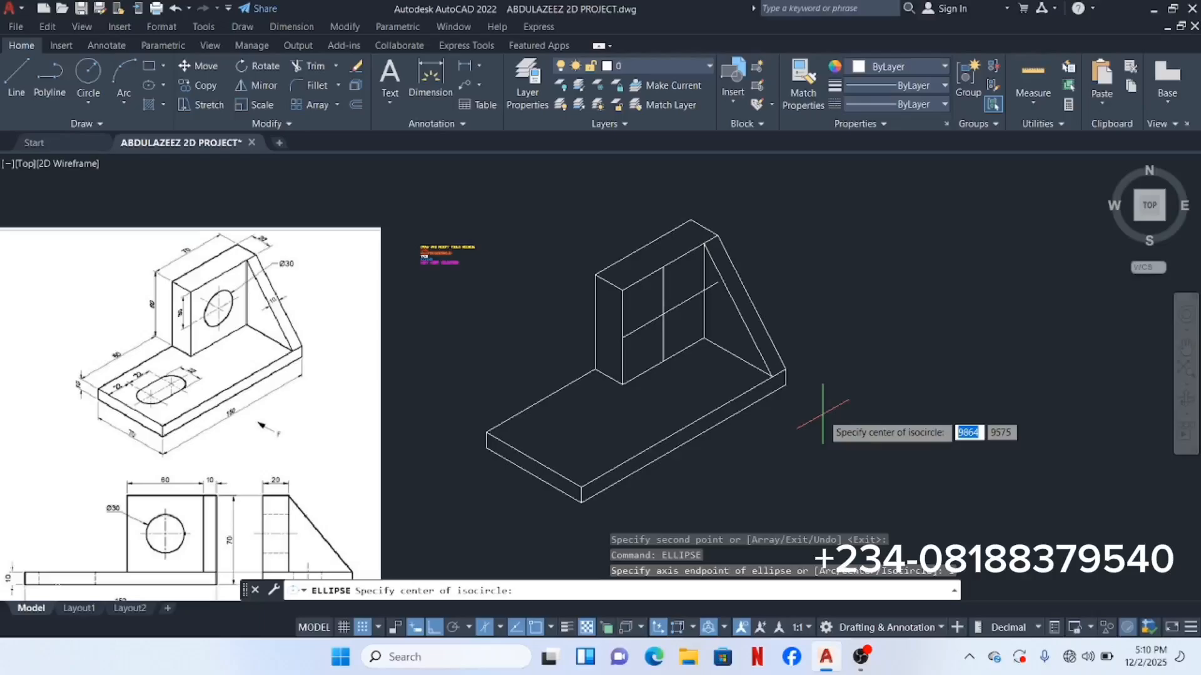
Step: Centre the isocircle at the construction lines' intersection with radius 15
{"action": "scroll", "coordinate": [650, 306], "scroll_direction": "up", "scroll_amount": 4}
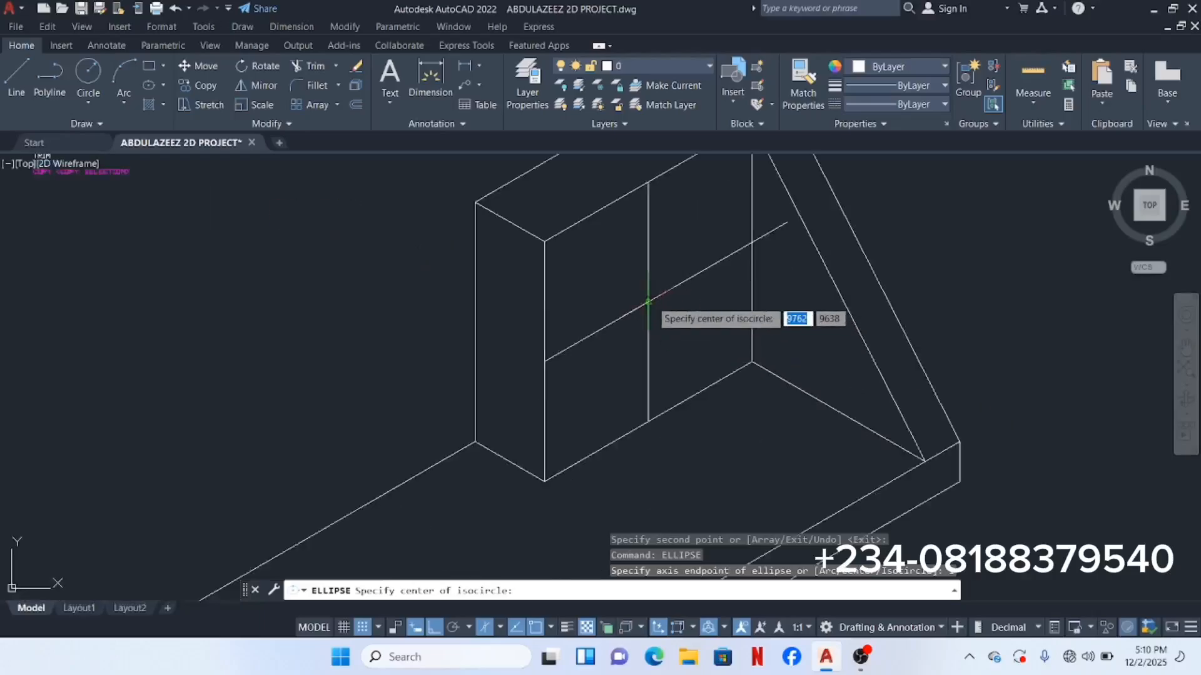
{"action": "left_click", "coordinate": [647, 302]}
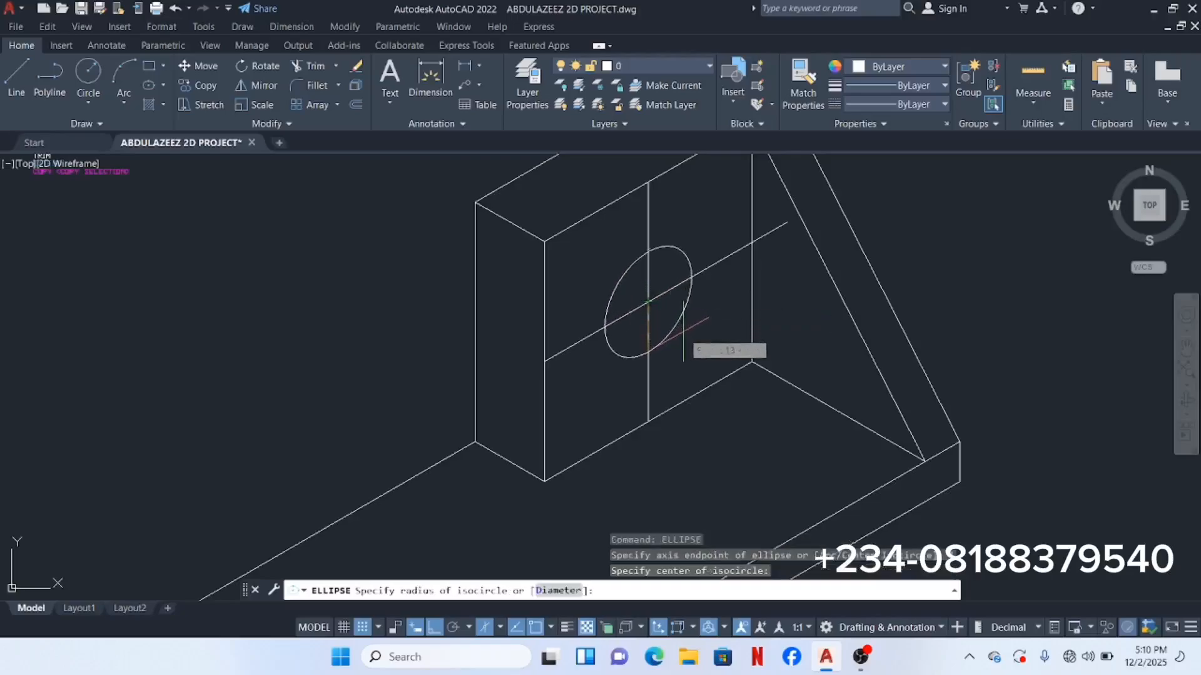
{"action": "scroll", "coordinate": [679, 331], "scroll_direction": "down", "scroll_amount": 5}
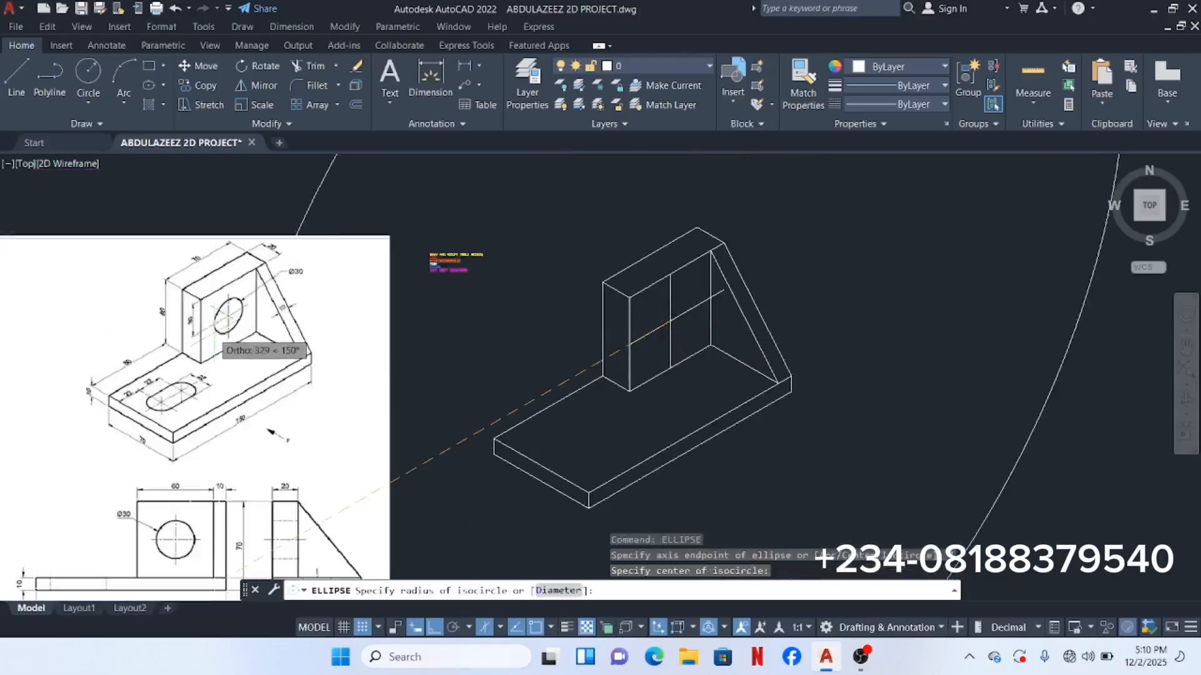
{"action": "scroll", "coordinate": [211, 328], "scroll_direction": "up", "scroll_amount": 4}
{"action": "scroll", "coordinate": [262, 291], "scroll_direction": "up", "scroll_amount": 2}
{"action": "middle_click_drag", "start_coordinate": [264, 292], "coordinate": [267, 309]}
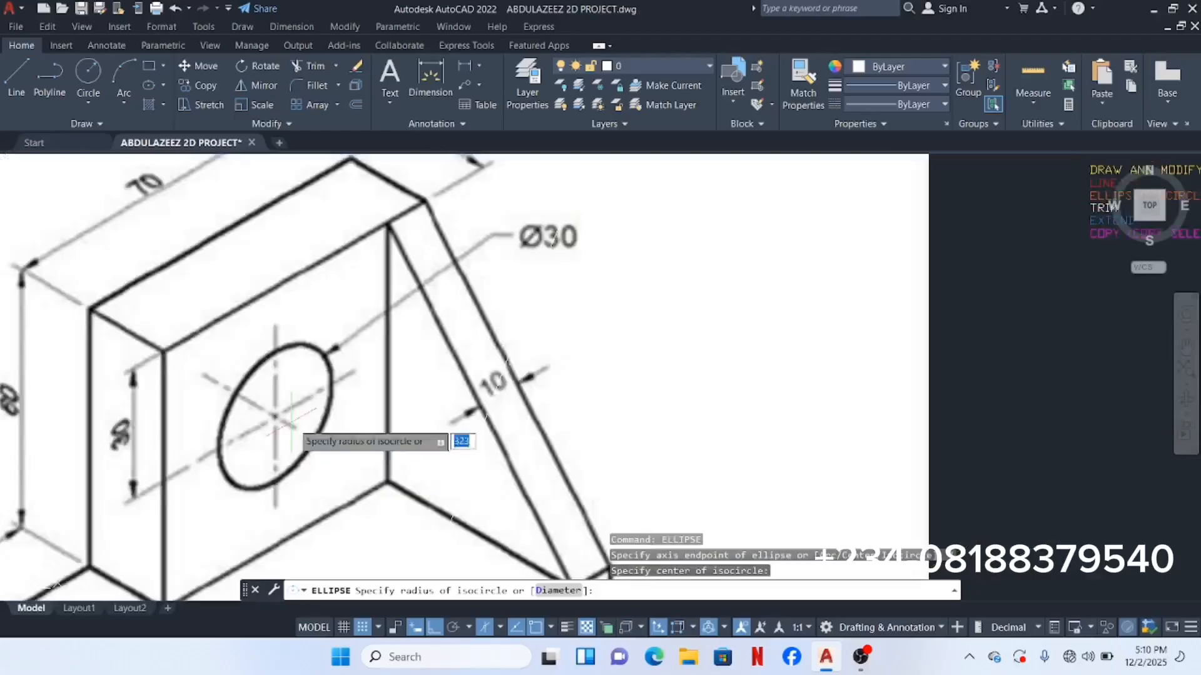
{"action": "scroll", "coordinate": [349, 416], "scroll_direction": "down", "scroll_amount": 2}
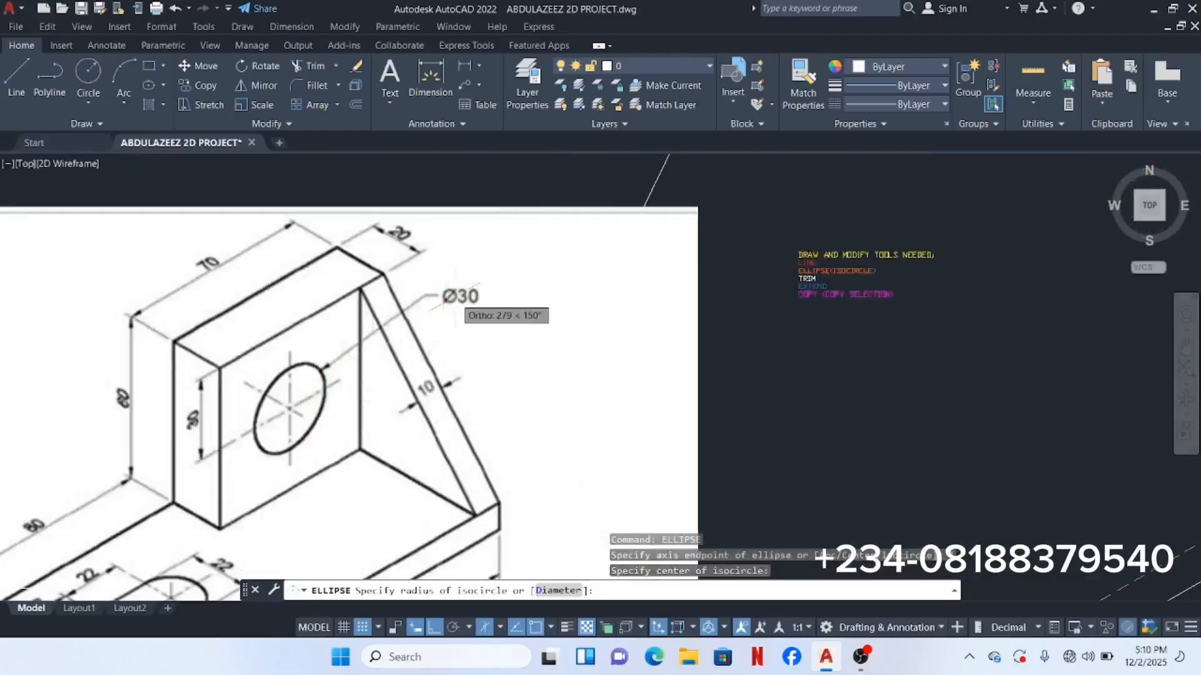
{"action": "scroll", "coordinate": [469, 306], "scroll_direction": "down", "scroll_amount": 8}
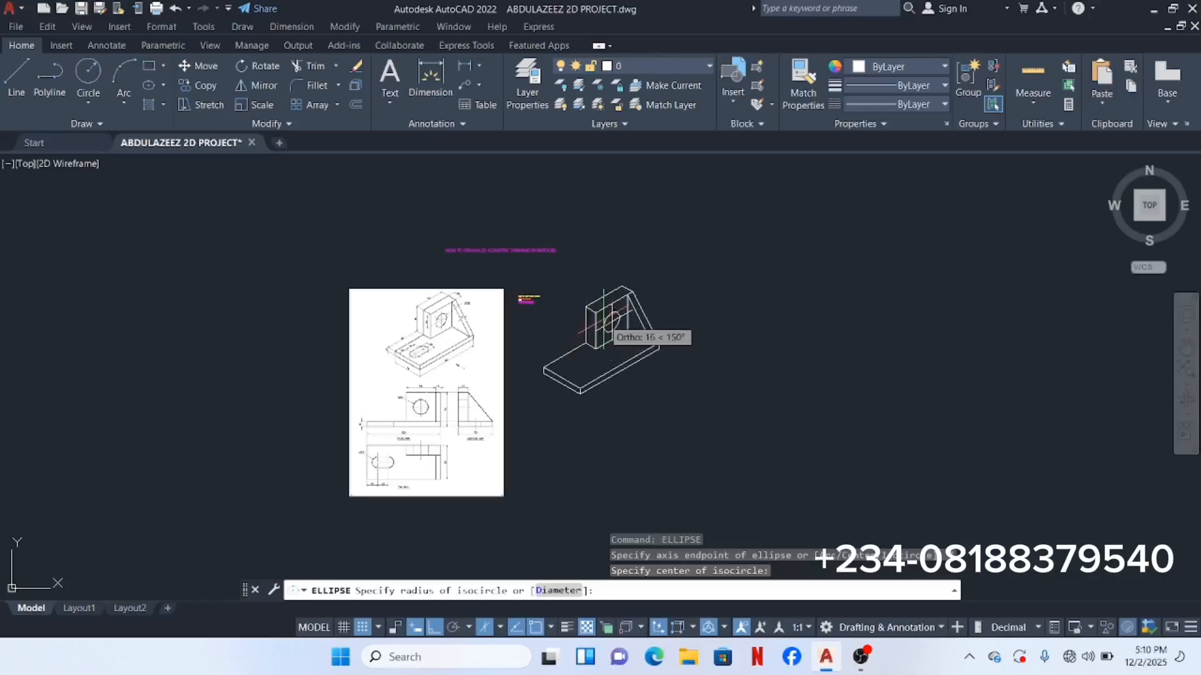
{"action": "scroll", "coordinate": [576, 344], "scroll_direction": "up", "scroll_amount": 8}
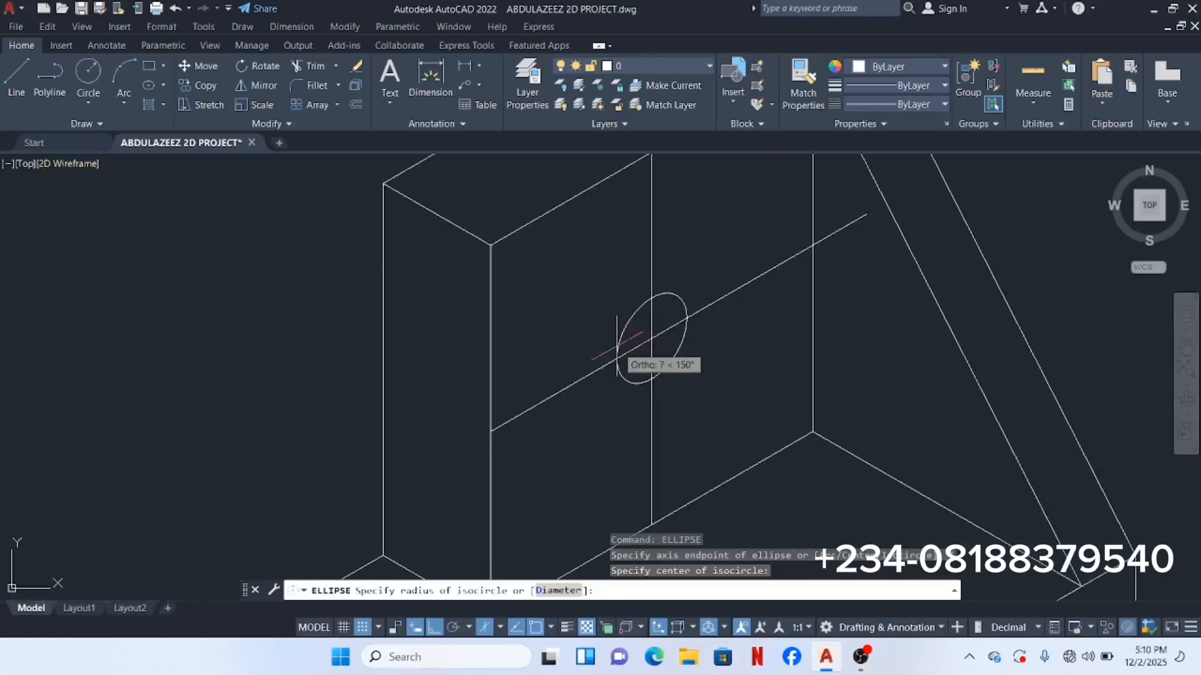
{"action": "type", "text": "1"}
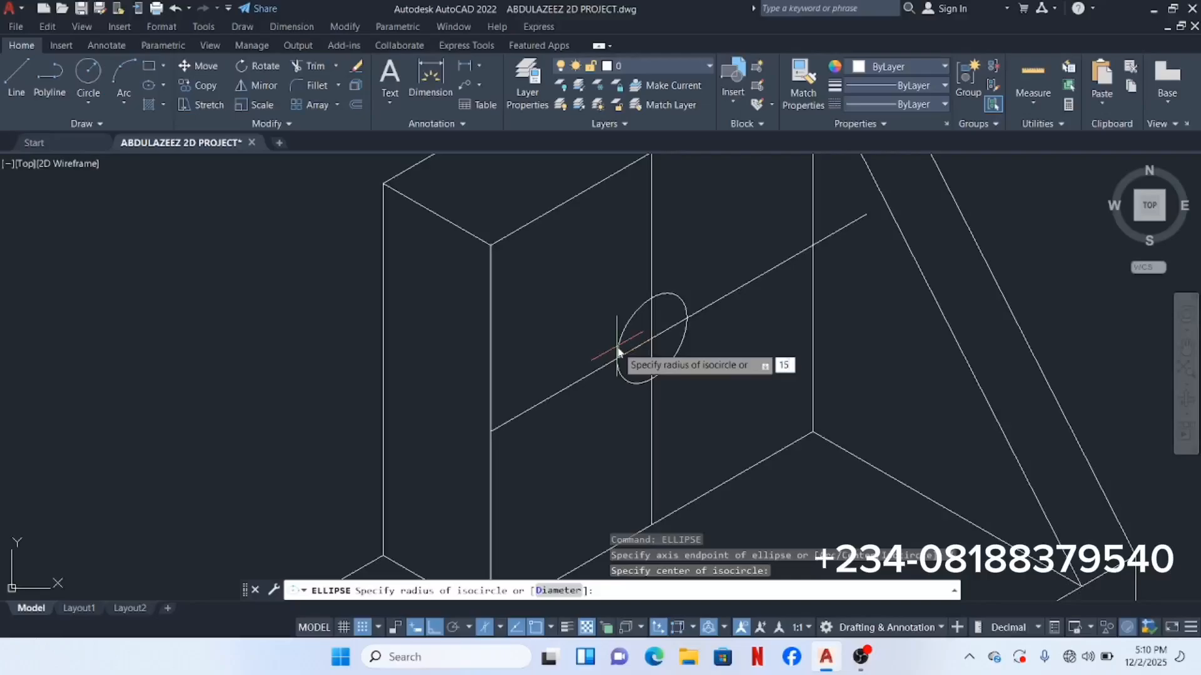
{"action": "type", "text": "5"}
{"action": "key", "text": "Return"}
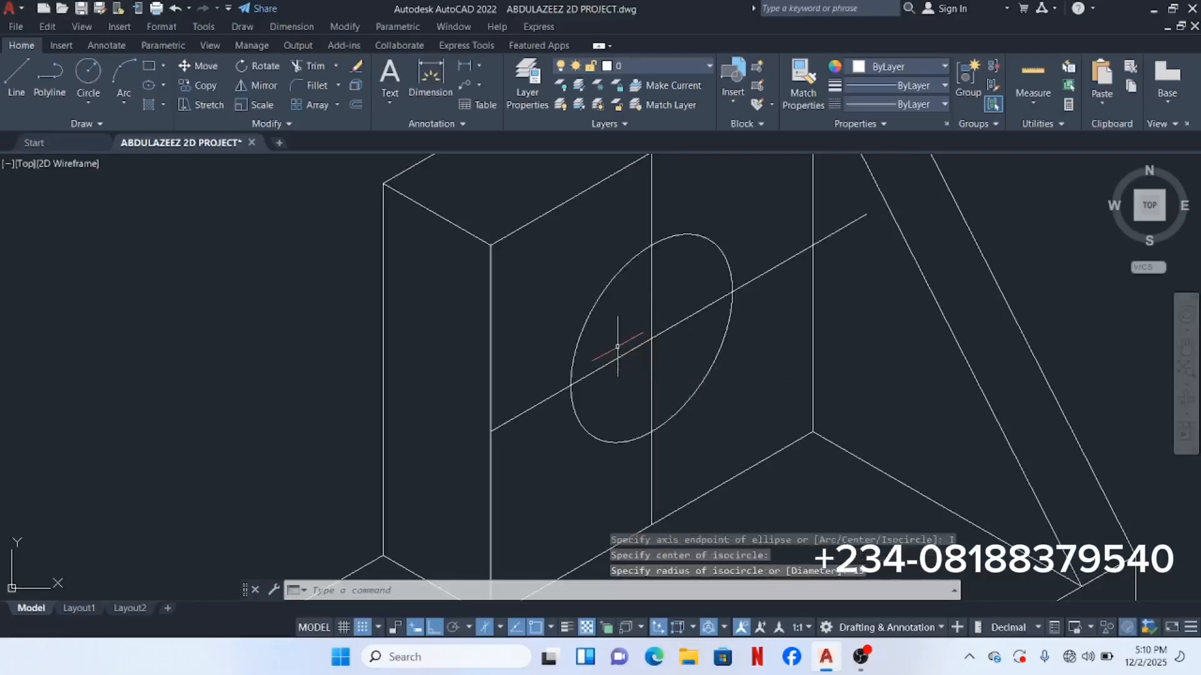
{"action": "scroll", "coordinate": [618, 347], "scroll_direction": "down", "scroll_amount": 5}
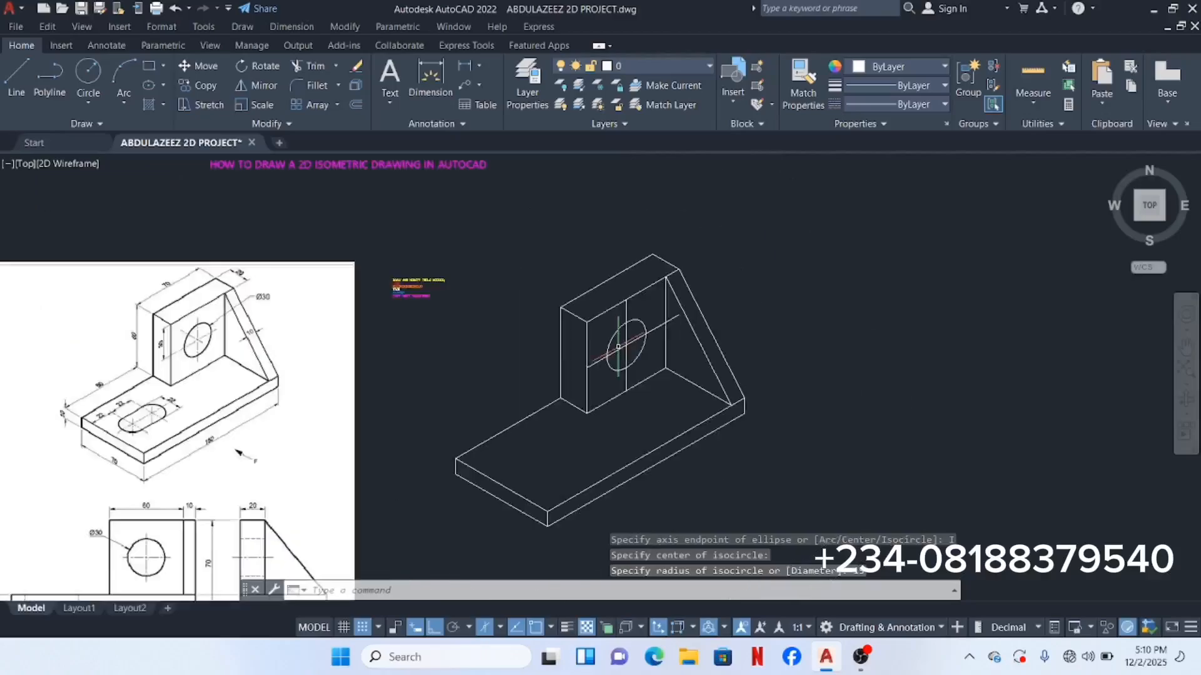
{"action": "scroll", "coordinate": [632, 351], "scroll_direction": "up", "scroll_amount": 5}
{"action": "left_click", "coordinate": [637, 344]}
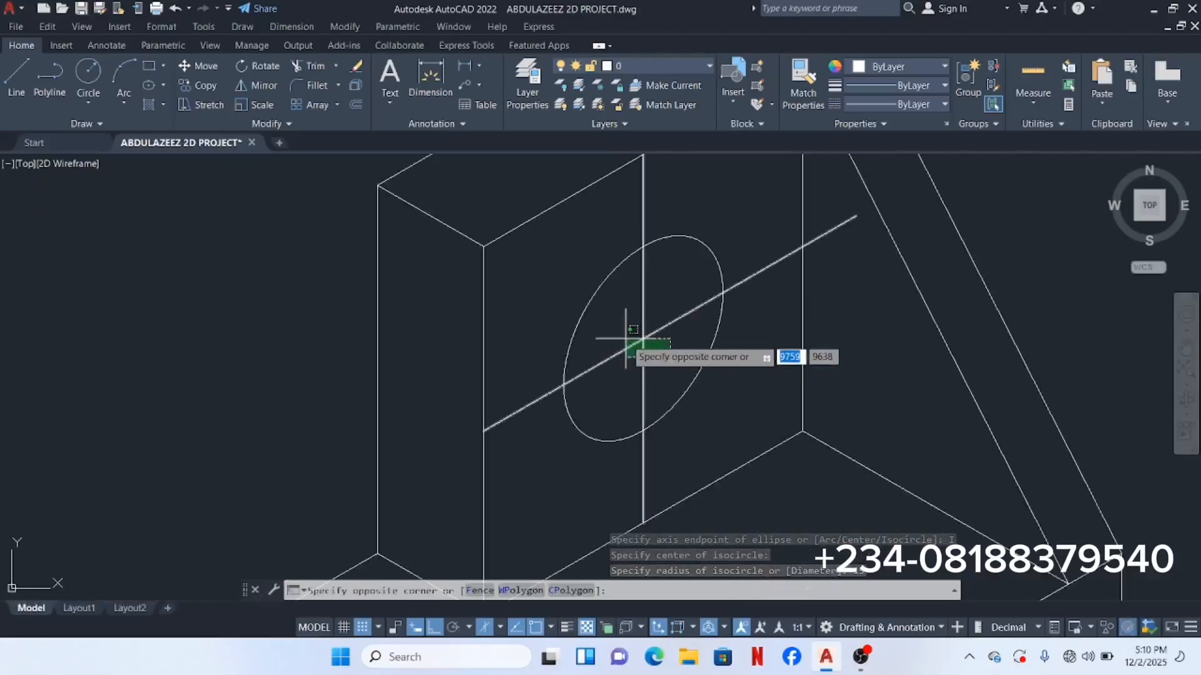
{"action": "left_click", "coordinate": [624, 323]}
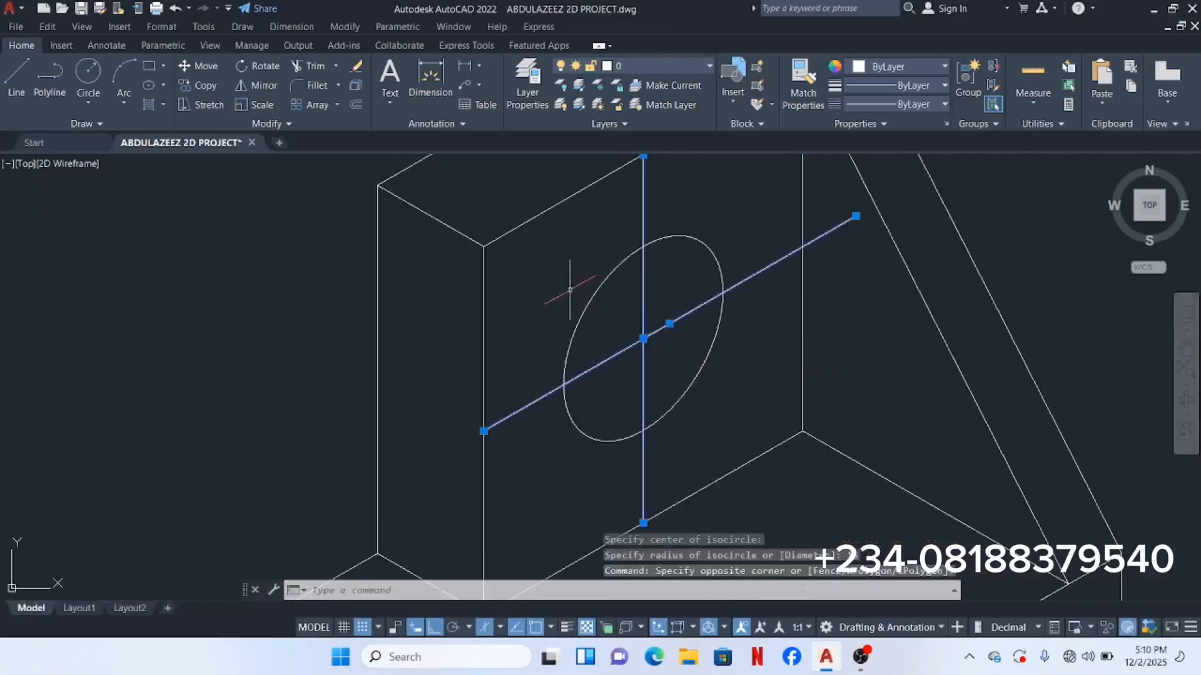
{"action": "right_click", "coordinate": [555, 260]}
{"action": "left_click", "coordinate": [594, 356]}
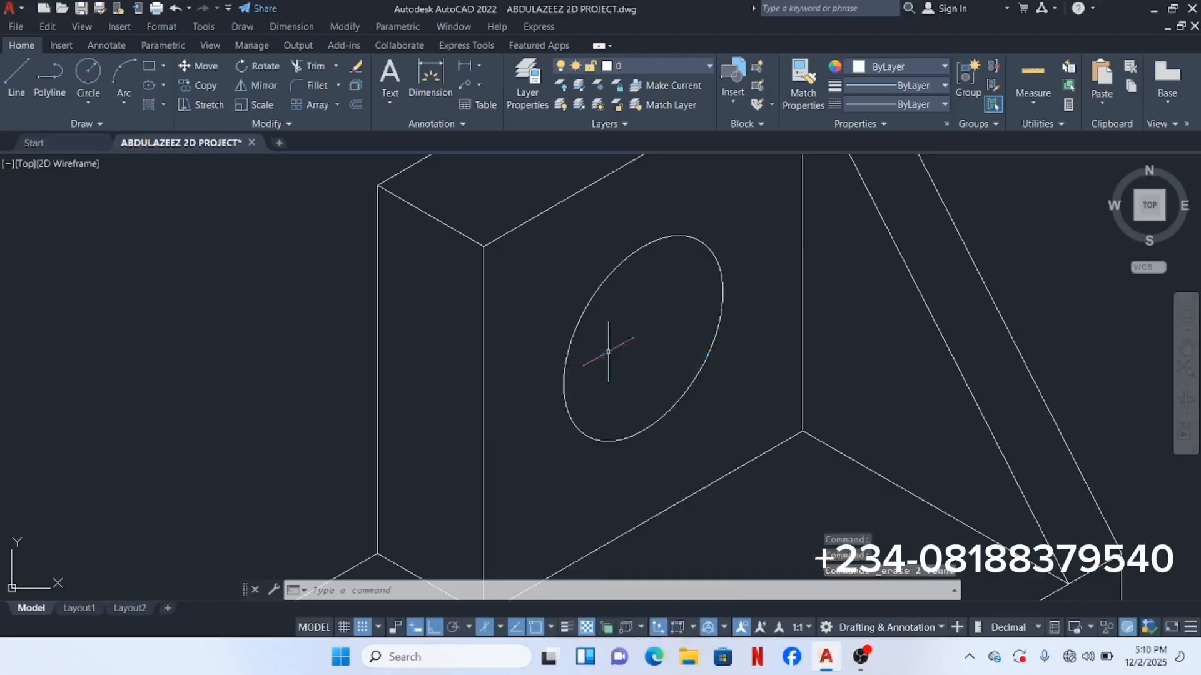
{"action": "scroll", "coordinate": [601, 347], "scroll_direction": "down", "scroll_amount": 5}
{"action": "scroll", "coordinate": [594, 350], "scroll_direction": "up", "scroll_amount": 2}
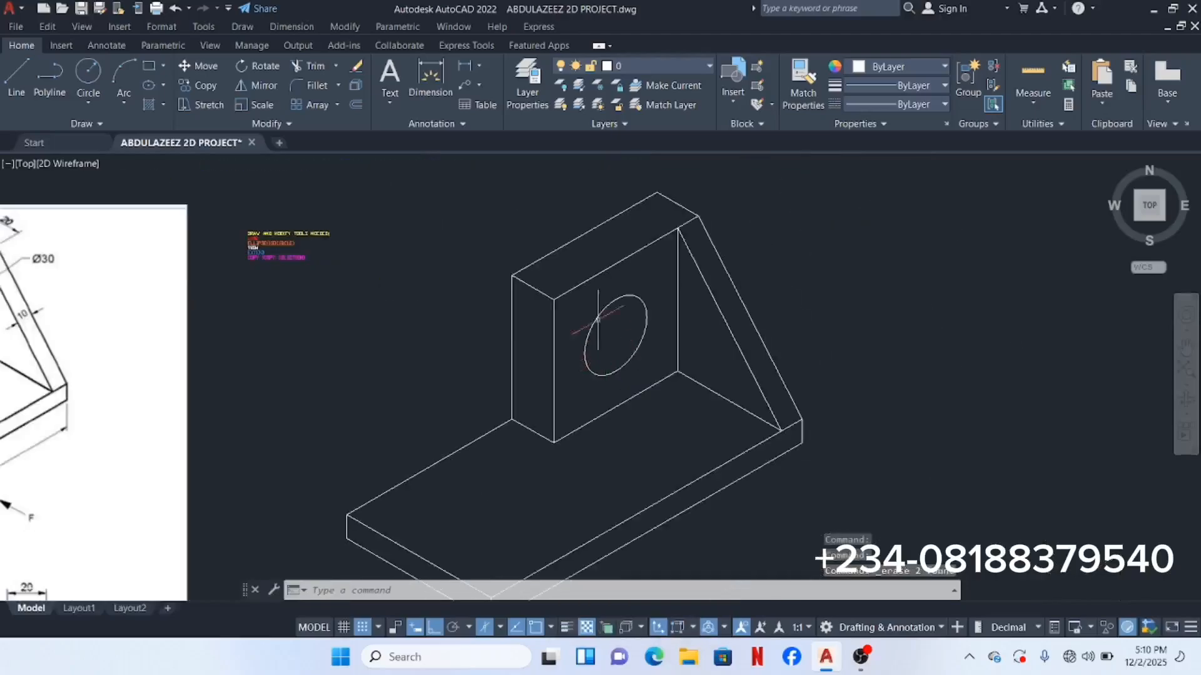
{"action": "scroll", "coordinate": [595, 311], "scroll_direction": "down", "scroll_amount": 4}
{"action": "scroll", "coordinate": [595, 311], "scroll_direction": "up", "scroll_amount": 4}
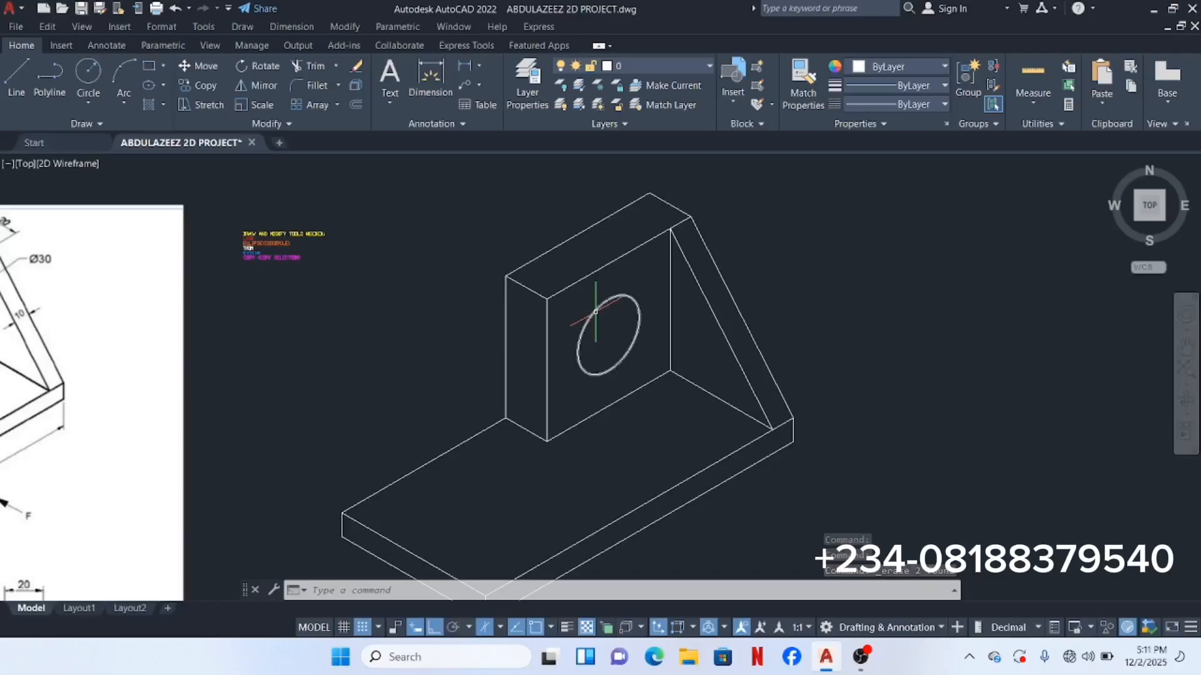
{"action": "scroll", "coordinate": [307, 311], "scroll_direction": "down", "scroll_amount": 2}
{"action": "middle_click_drag", "start_coordinate": [356, 316], "coordinate": [489, 340]}
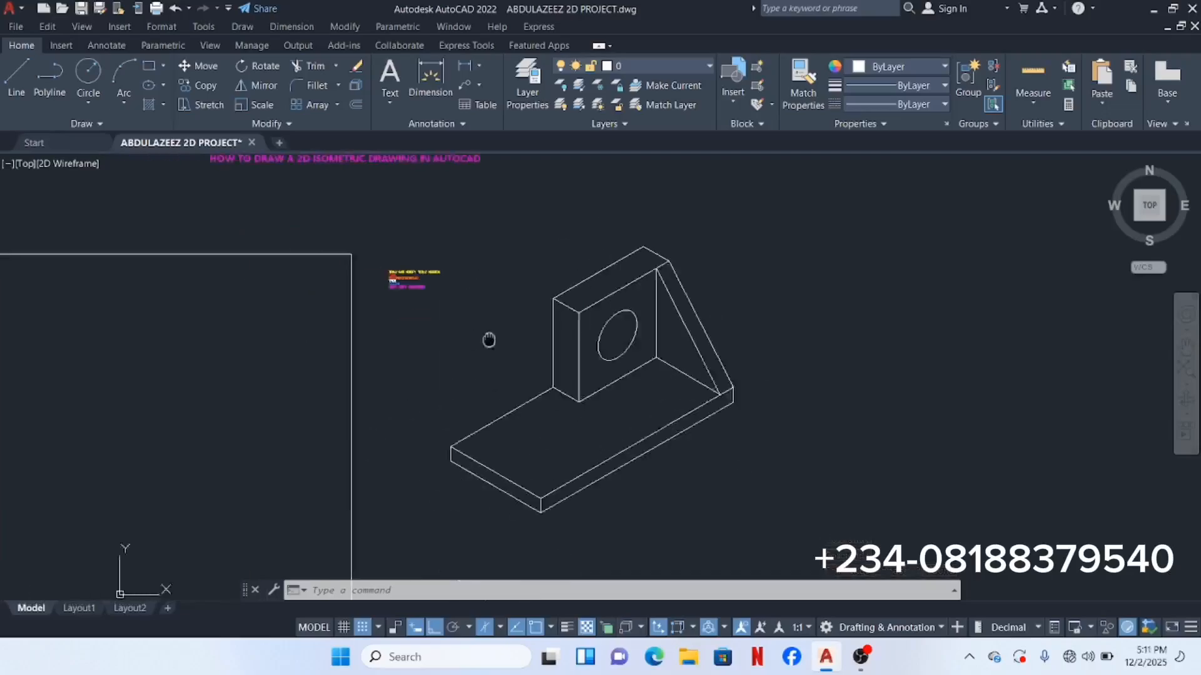
{"action": "scroll", "coordinate": [156, 432], "scroll_direction": "up", "scroll_amount": 4}
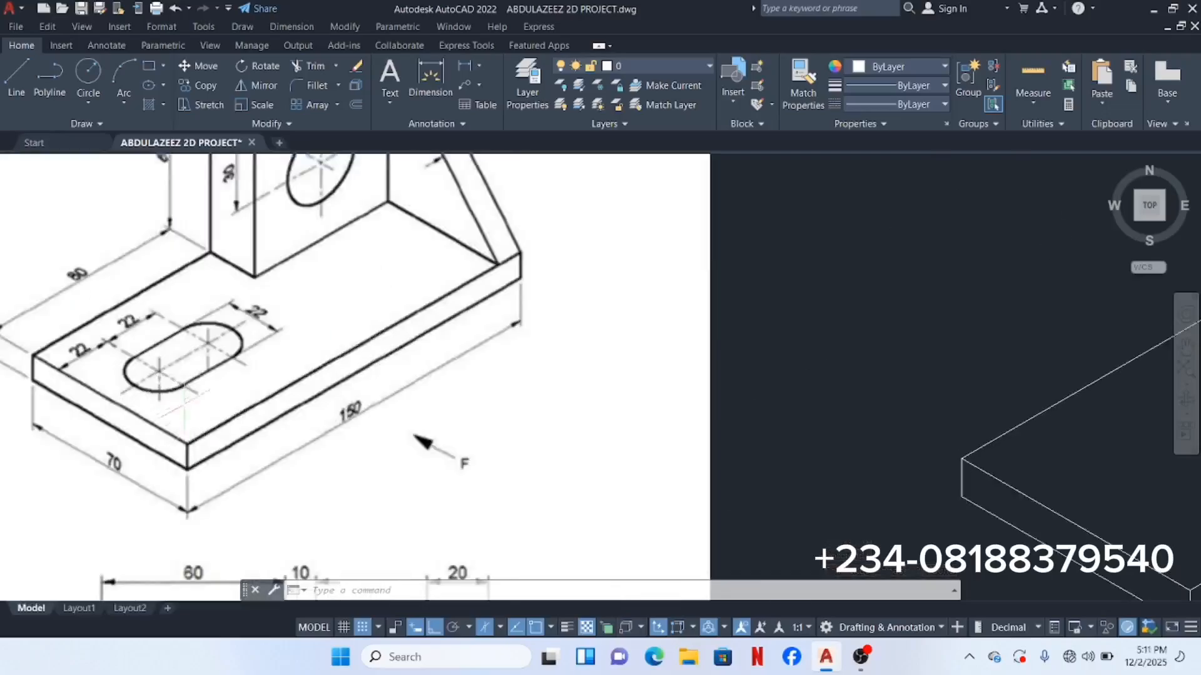
{"action": "scroll", "coordinate": [348, 448], "scroll_direction": "down", "scroll_amount": 2}
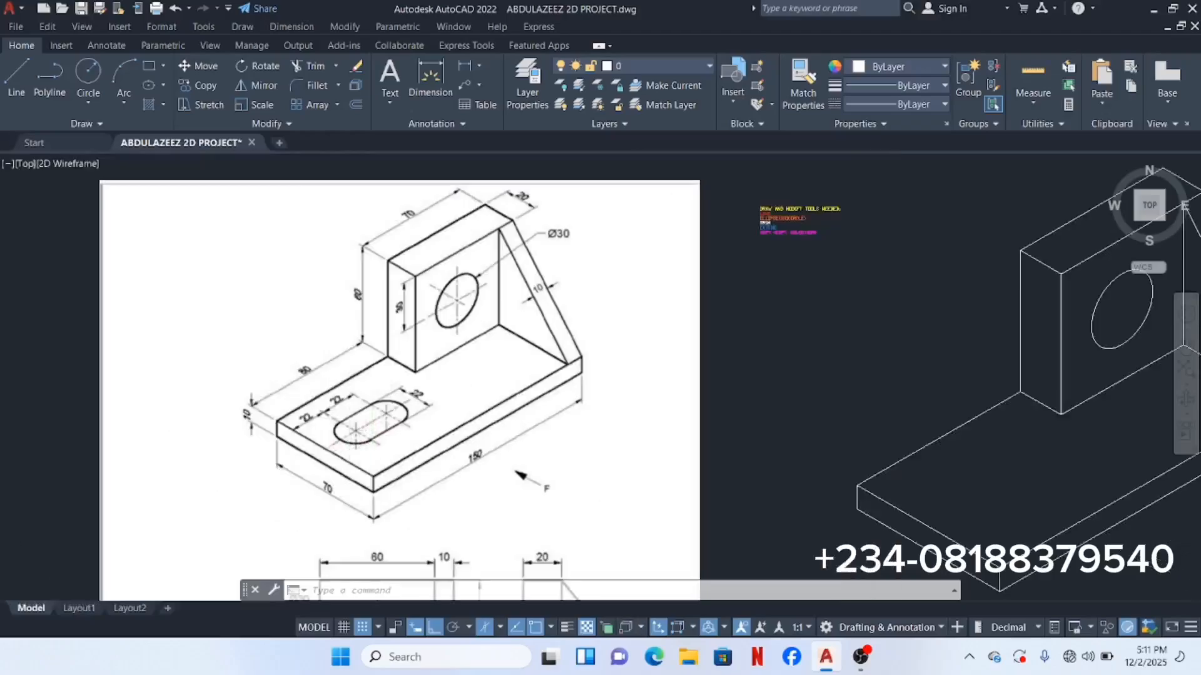
{"action": "scroll", "coordinate": [348, 436], "scroll_direction": "up", "scroll_amount": 4}
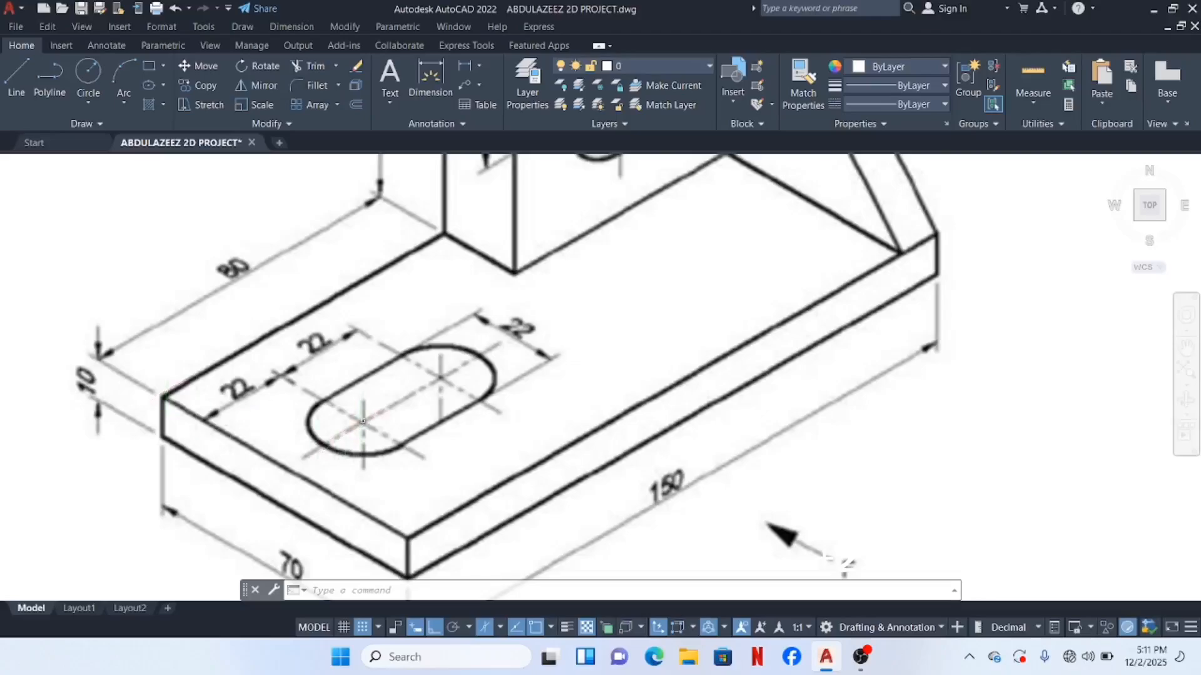
{"action": "scroll", "coordinate": [269, 503], "scroll_direction": "down", "scroll_amount": 7}
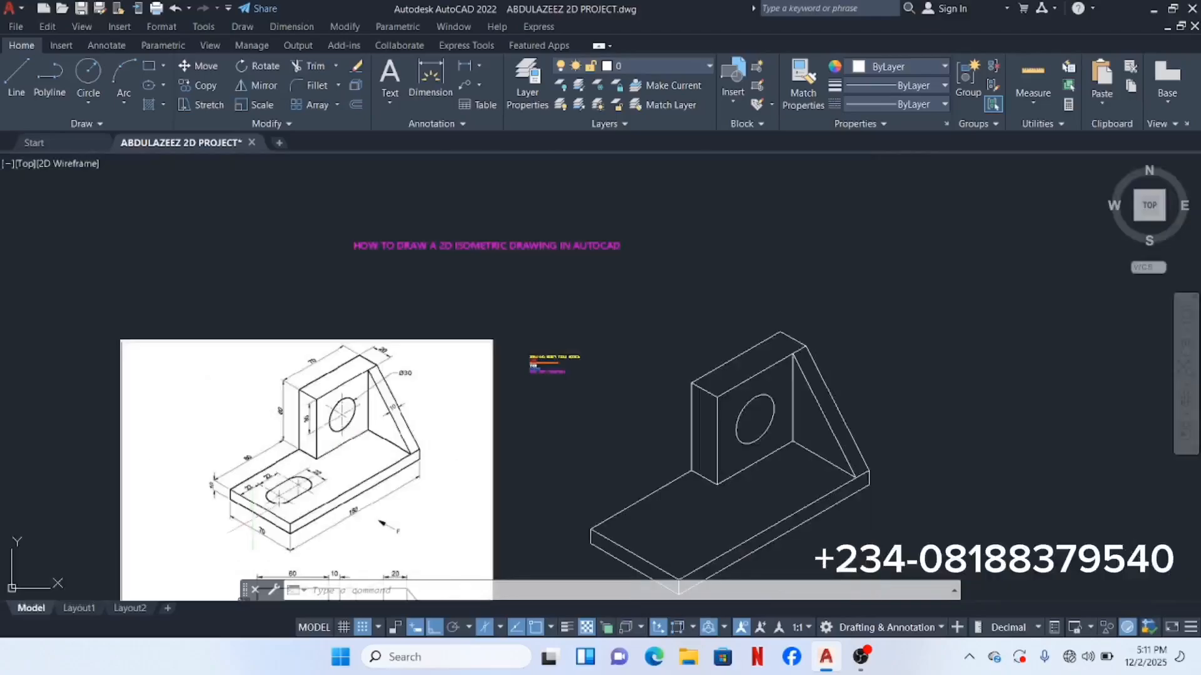
{"action": "scroll", "coordinate": [267, 504], "scroll_direction": "up", "scroll_amount": 5}
Step: Copy the base's back top edge 35 units toward the front in the left isoplane
{"action": "scroll", "coordinate": [285, 504], "scroll_direction": "down", "scroll_amount": 2}
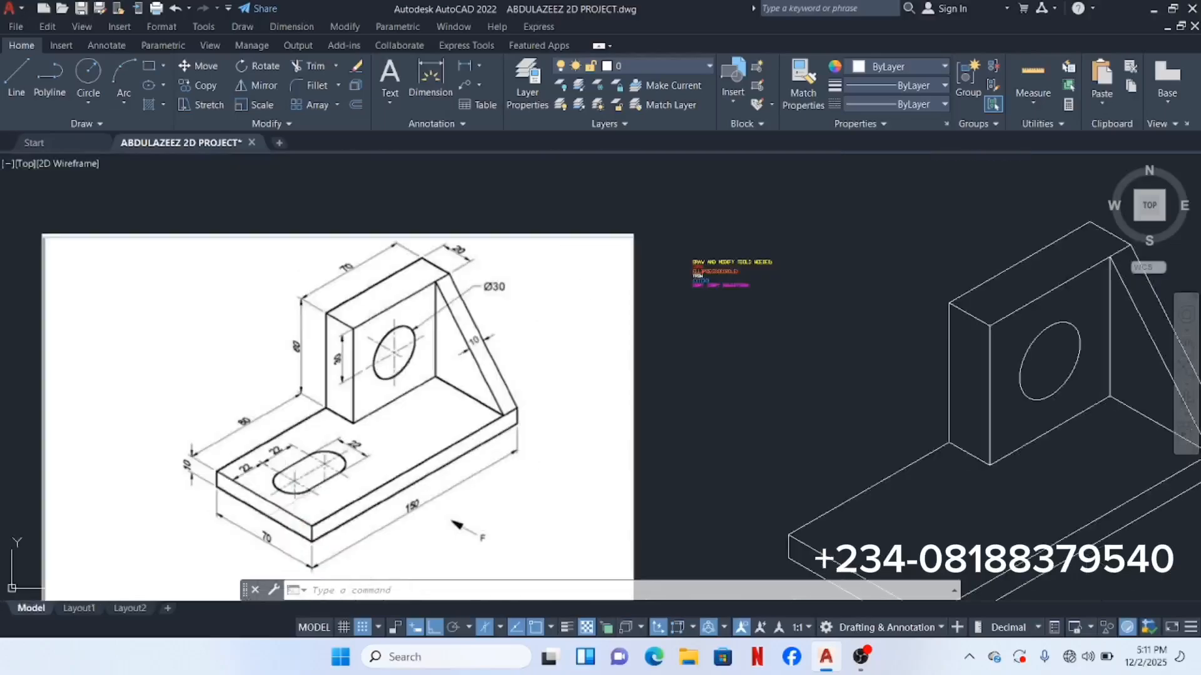
{"action": "mouse_move", "coordinate": [305, 503]}
{"action": "middle_mouse_down"}
{"action": "mouse_move", "coordinate": [285, 477]}
{"action": "mouse_move", "coordinate": [45, 373]}
{"action": "middle_mouse_up"}
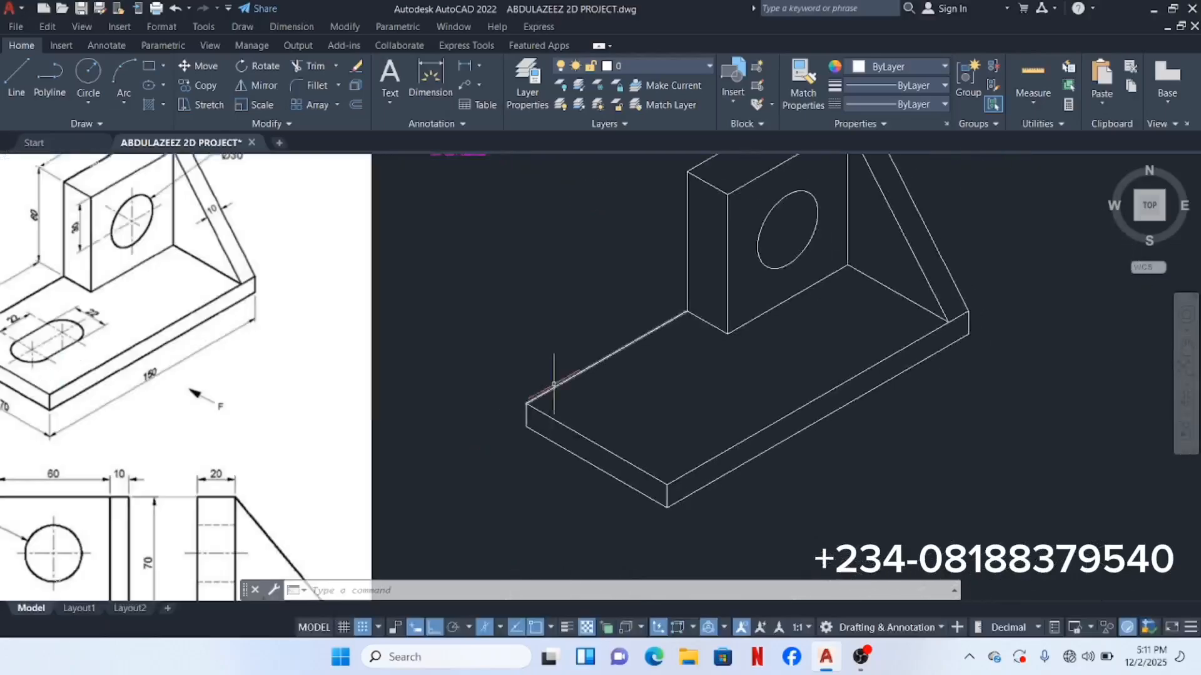
{"action": "left_click", "coordinate": [573, 391]}
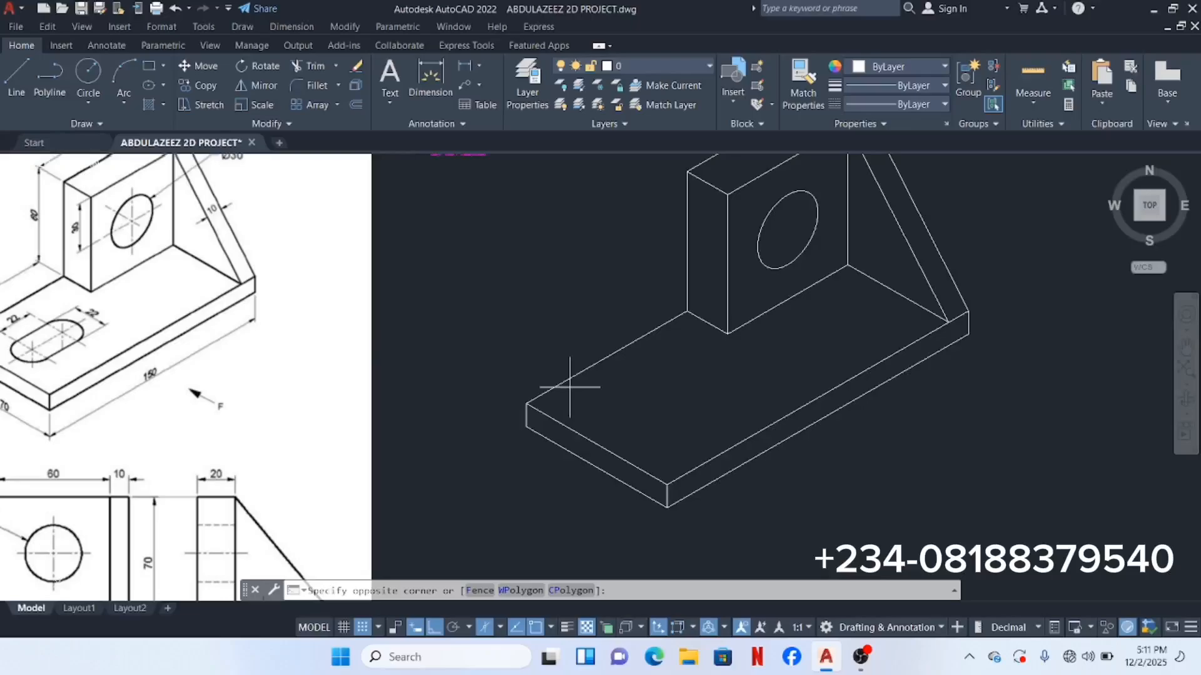
{"action": "left_click", "coordinate": [516, 358]}
{"action": "right_click", "coordinate": [440, 271]}
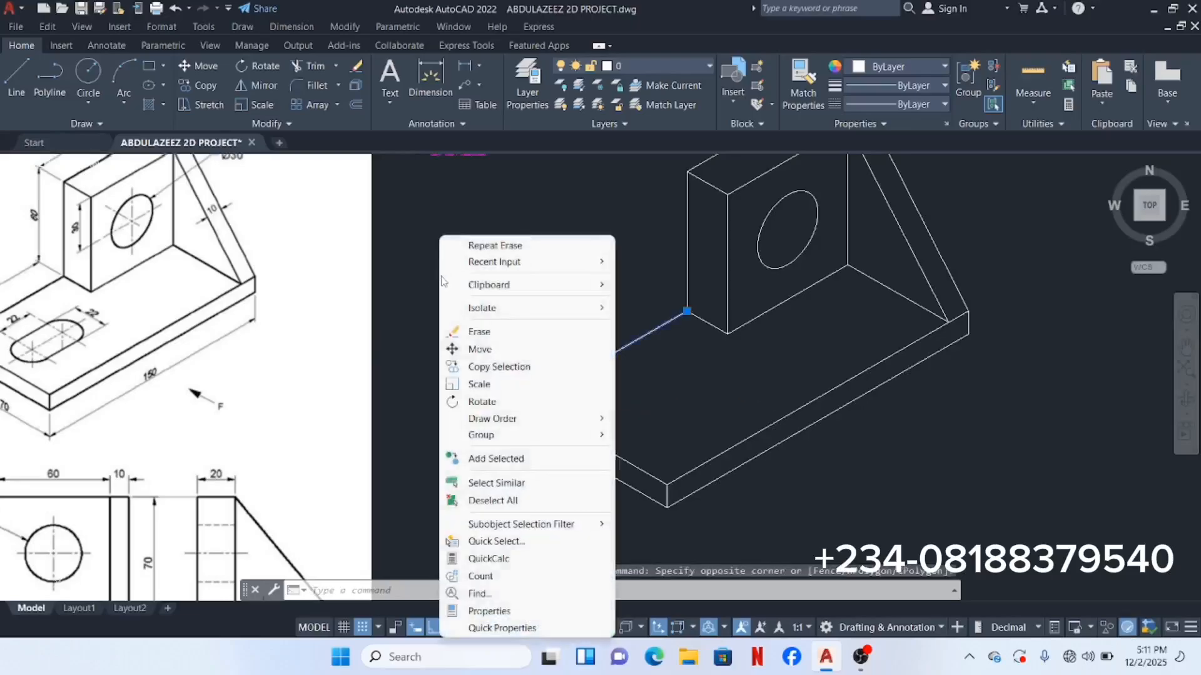
{"action": "left_click", "coordinate": [503, 369]}
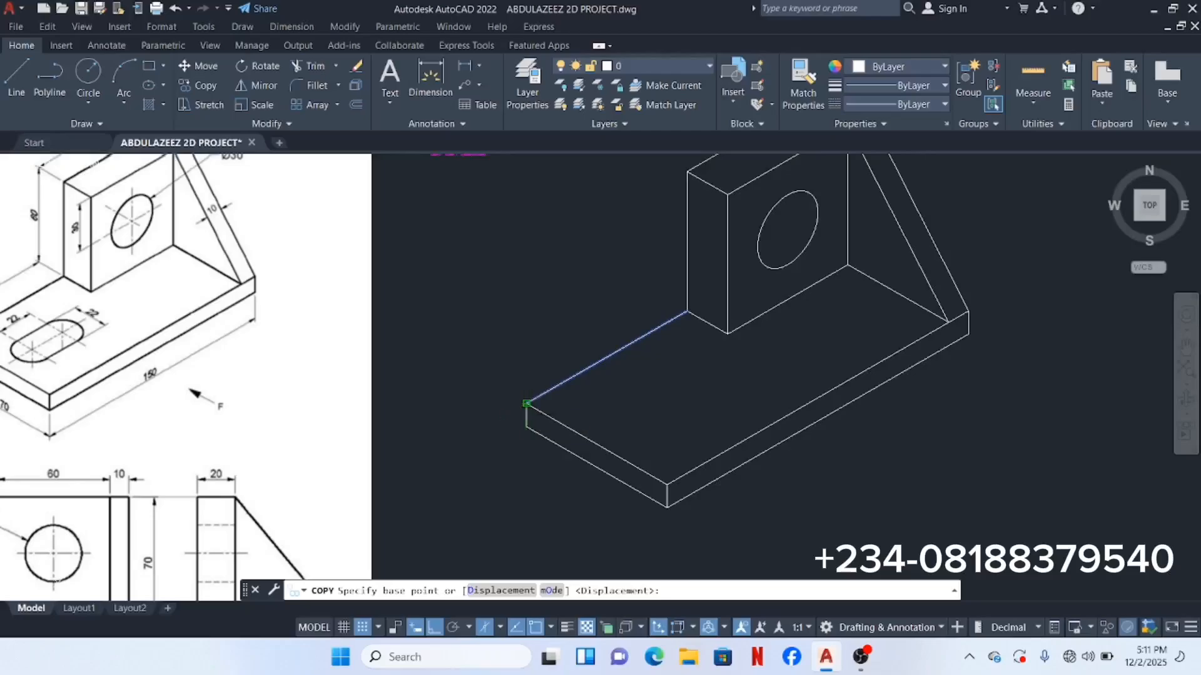
{"action": "left_click", "coordinate": [526, 404]}
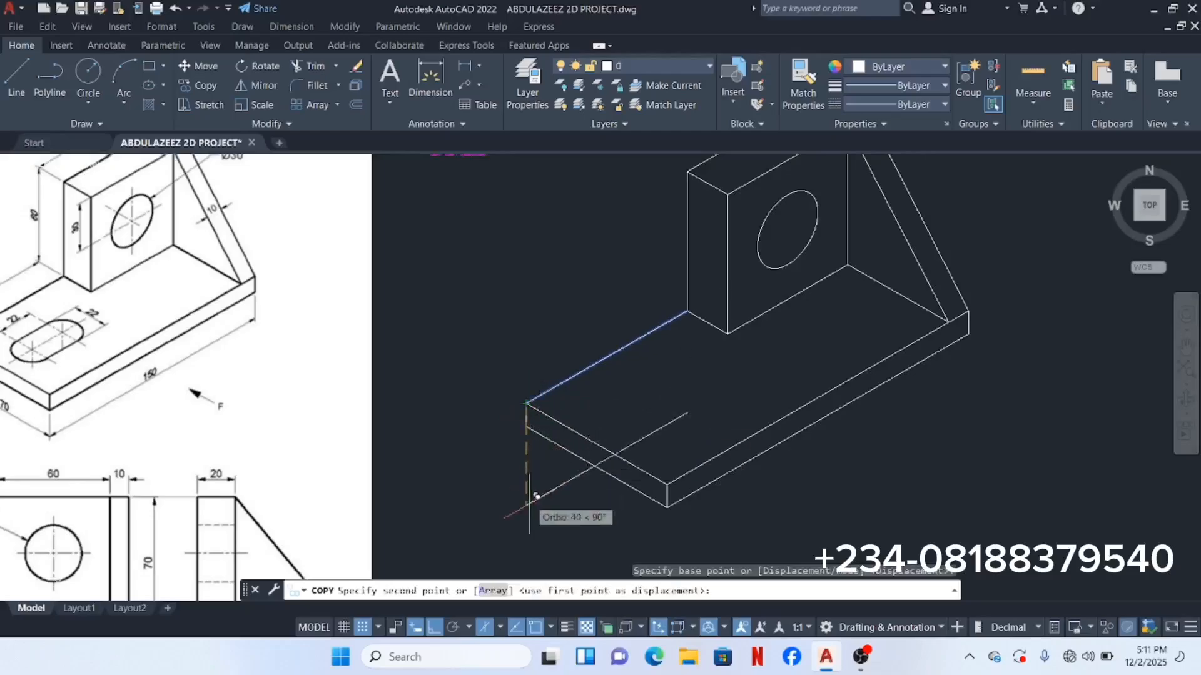
{"action": "left_click", "coordinate": [503, 628]}
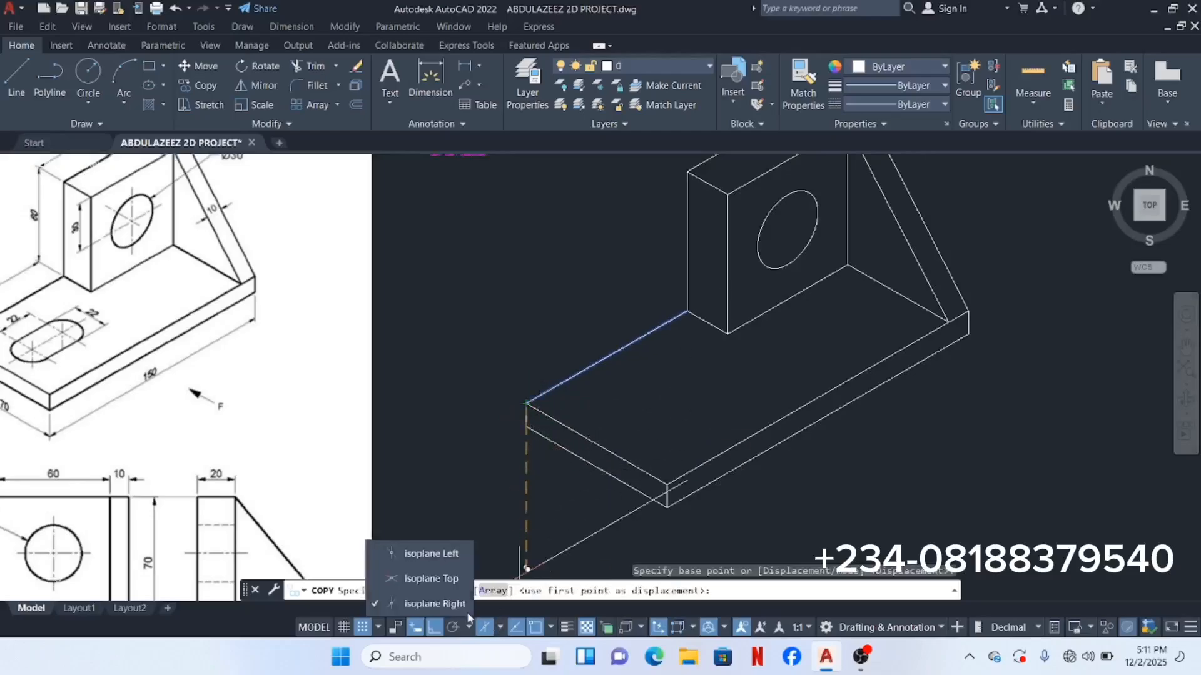
{"action": "left_click", "coordinate": [453, 555]}
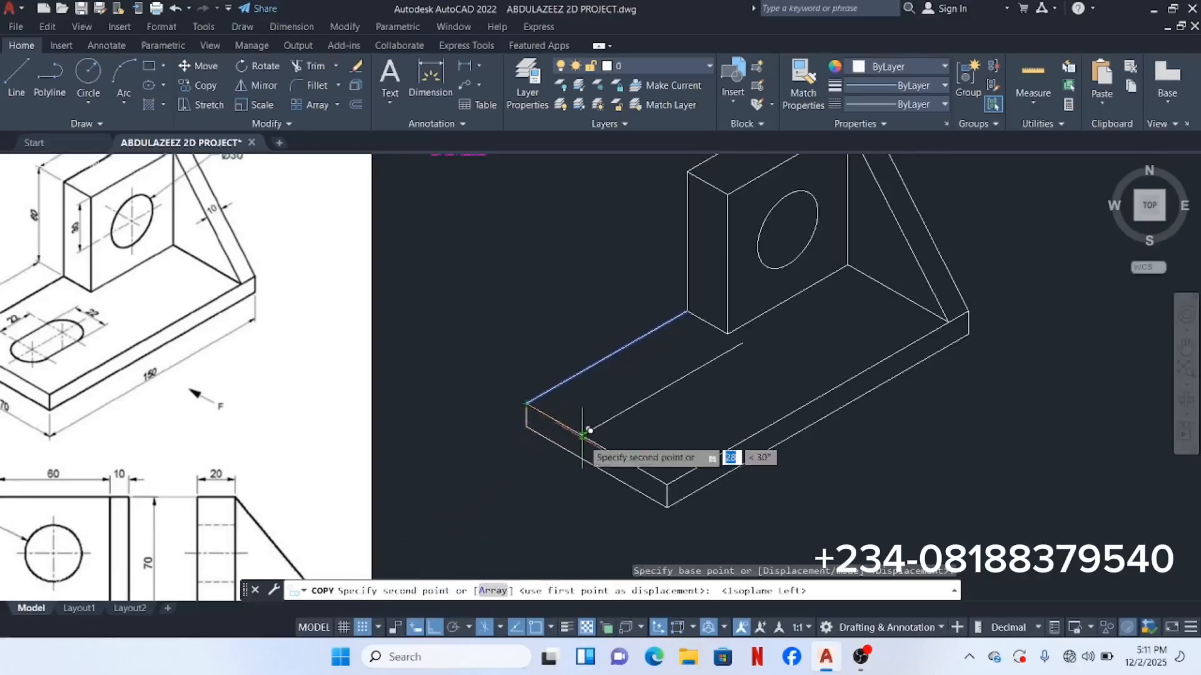
{"action": "type", "text": "35"}
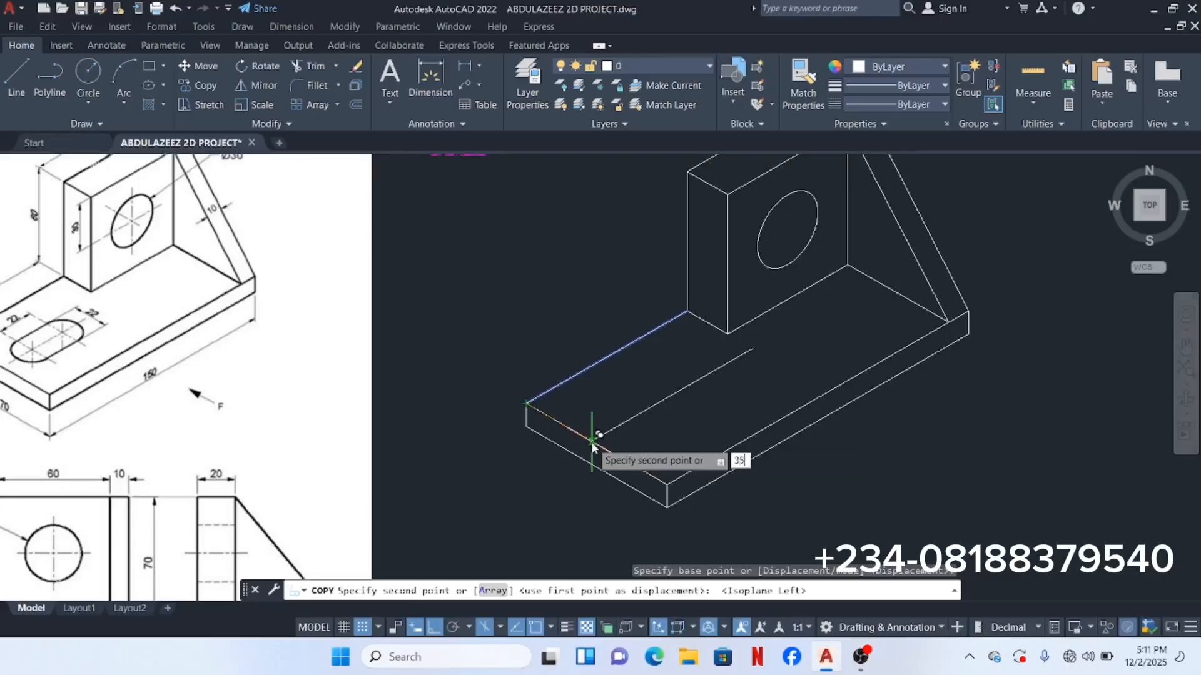
{"action": "key", "text": "Return"}
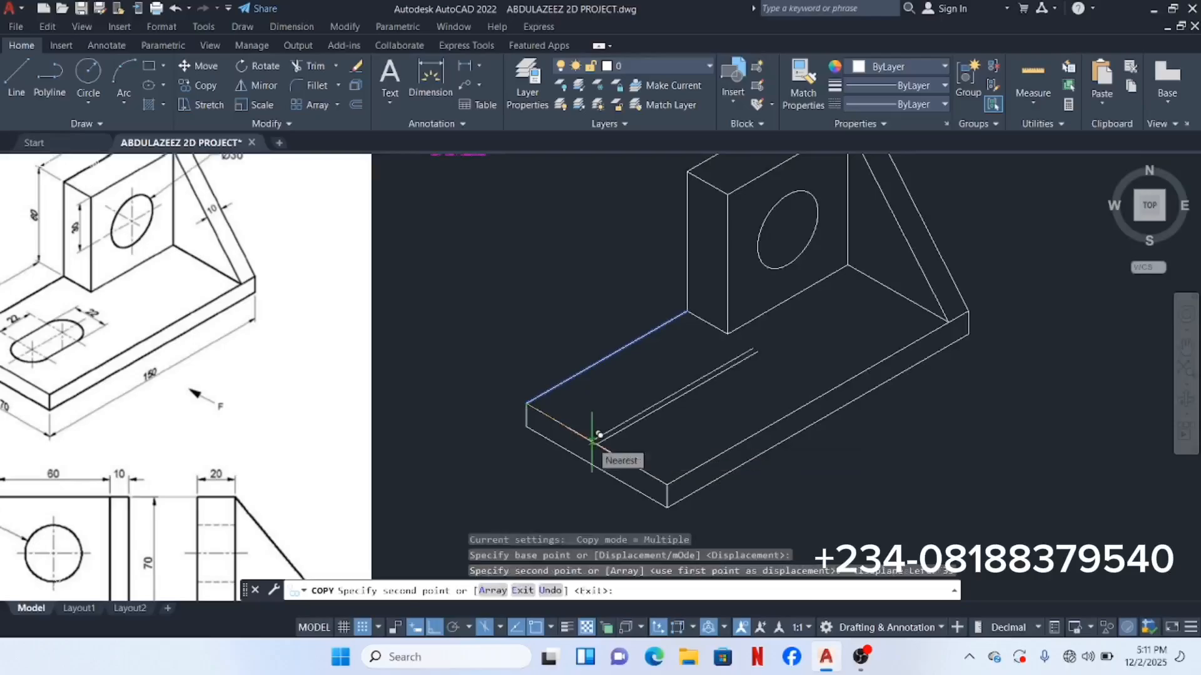
{"action": "key", "text": "Return"}
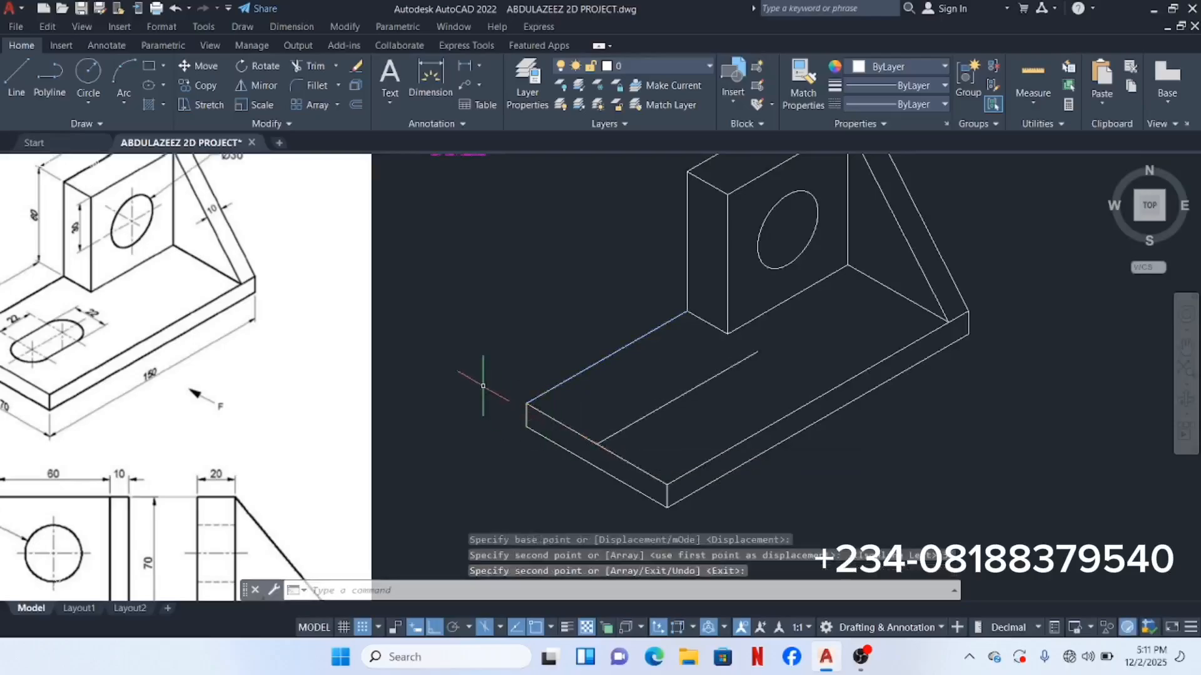
{"action": "middle_click_drag", "start_coordinate": [478, 371], "coordinate": [630, 341]}
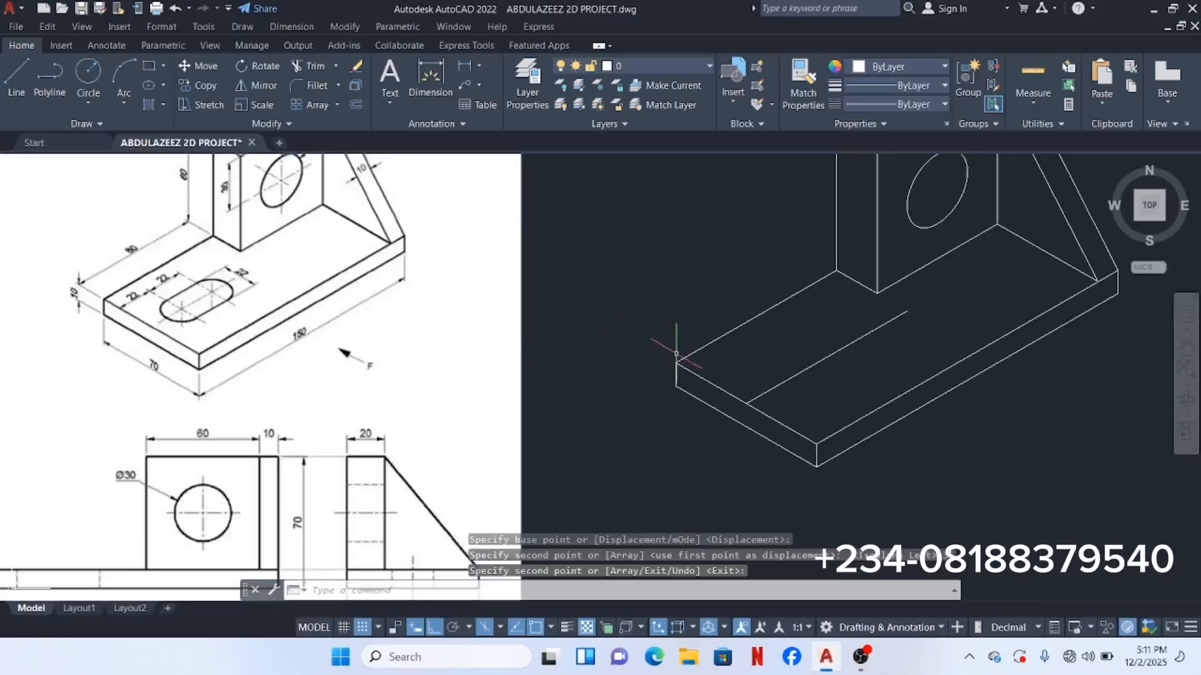
Step: Copy the base's left end edge twice in the right isoplane, at 22 and 44 units along
{"action": "scroll", "coordinate": [172, 286], "scroll_direction": "up", "scroll_amount": 2}
{"action": "scroll", "coordinate": [146, 239], "scroll_direction": "up", "scroll_amount": 2}
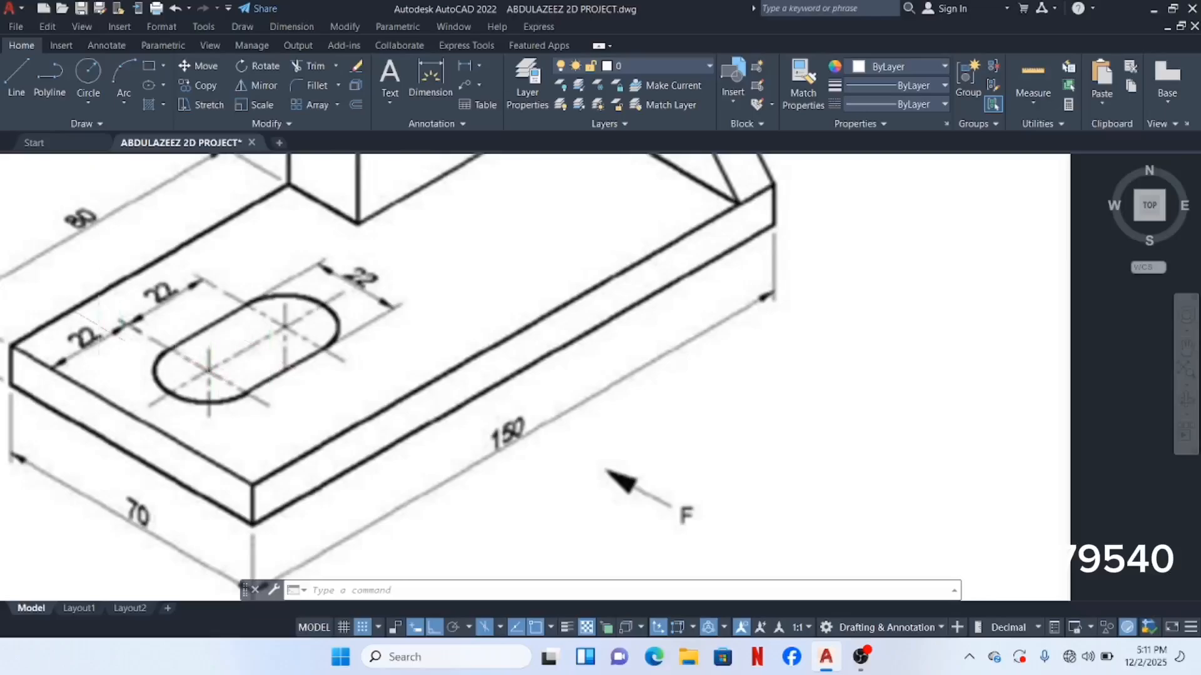
{"action": "scroll", "coordinate": [462, 361], "scroll_direction": "down", "scroll_amount": 6}
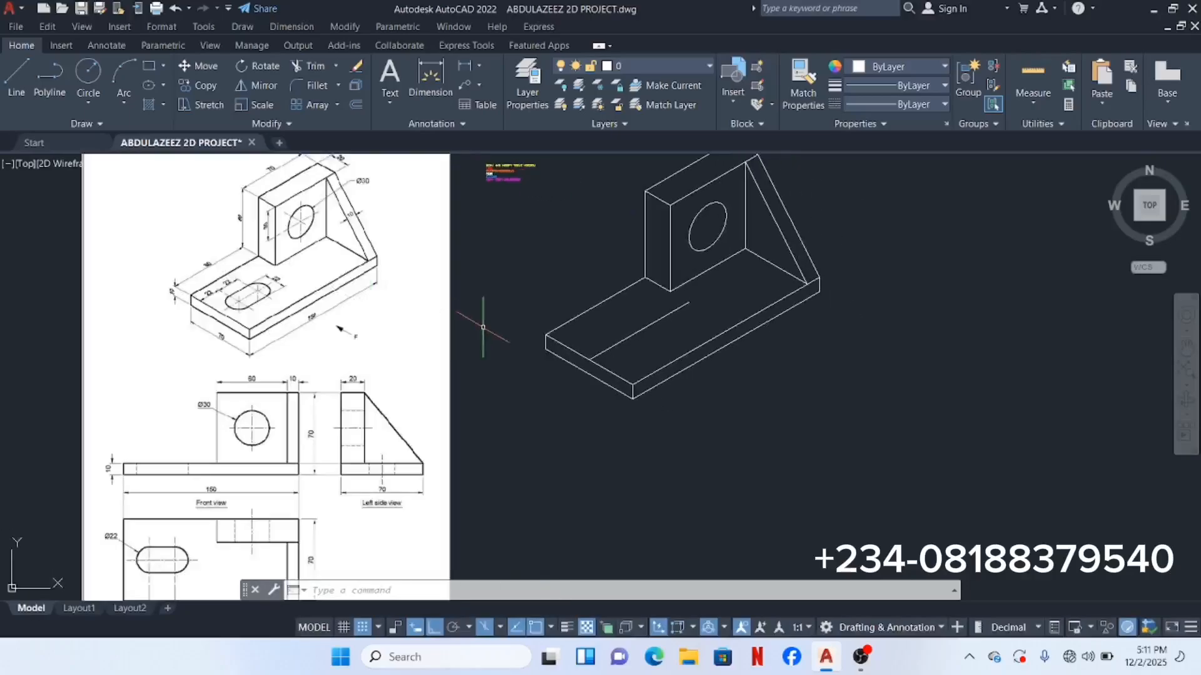
{"action": "scroll", "coordinate": [559, 344], "scroll_direction": "up", "scroll_amount": 2}
{"action": "left_click", "coordinate": [580, 343]}
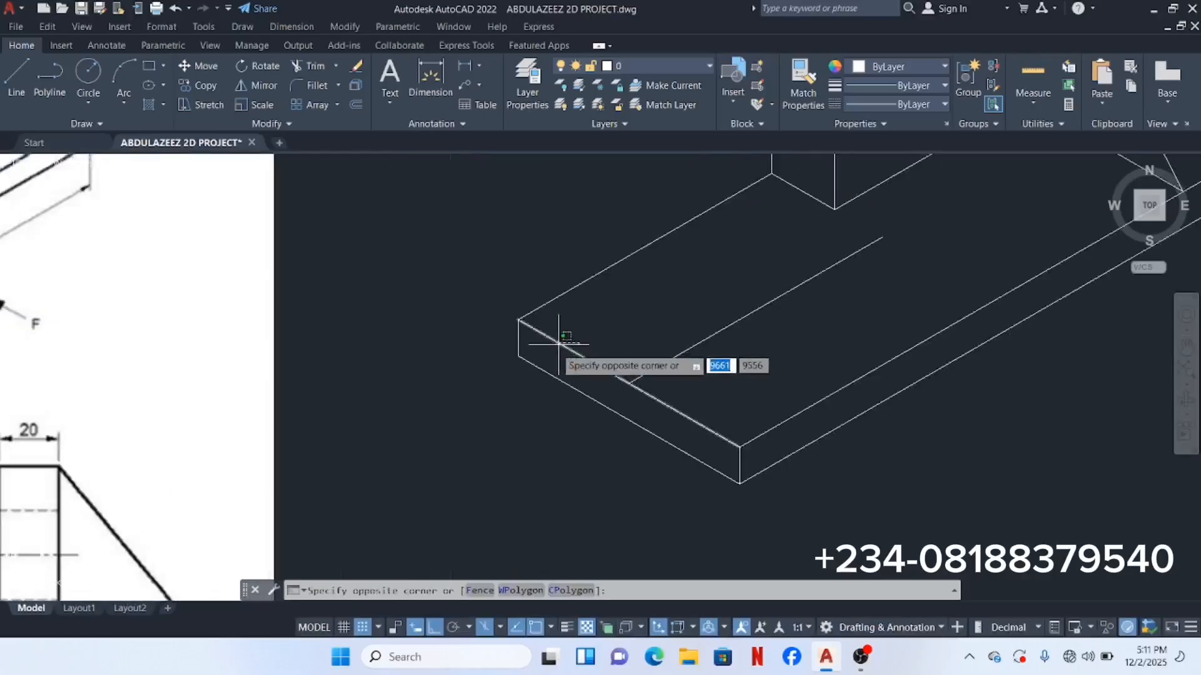
{"action": "left_click", "coordinate": [537, 357]}
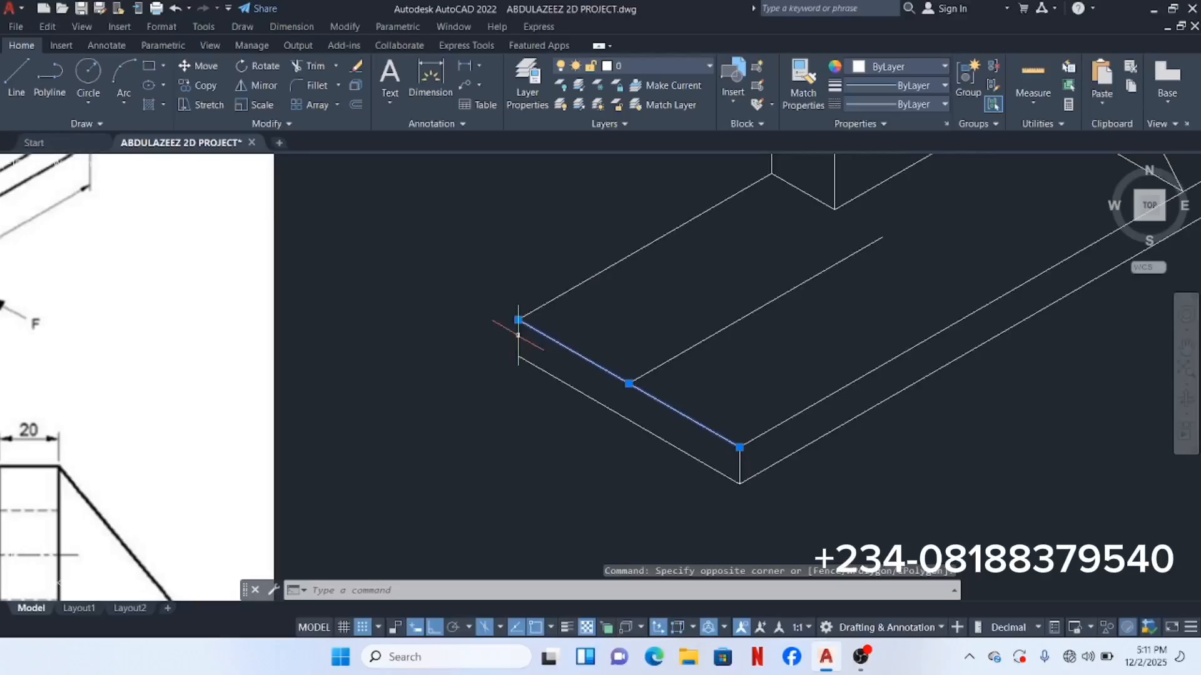
{"action": "right_click", "coordinate": [478, 260]}
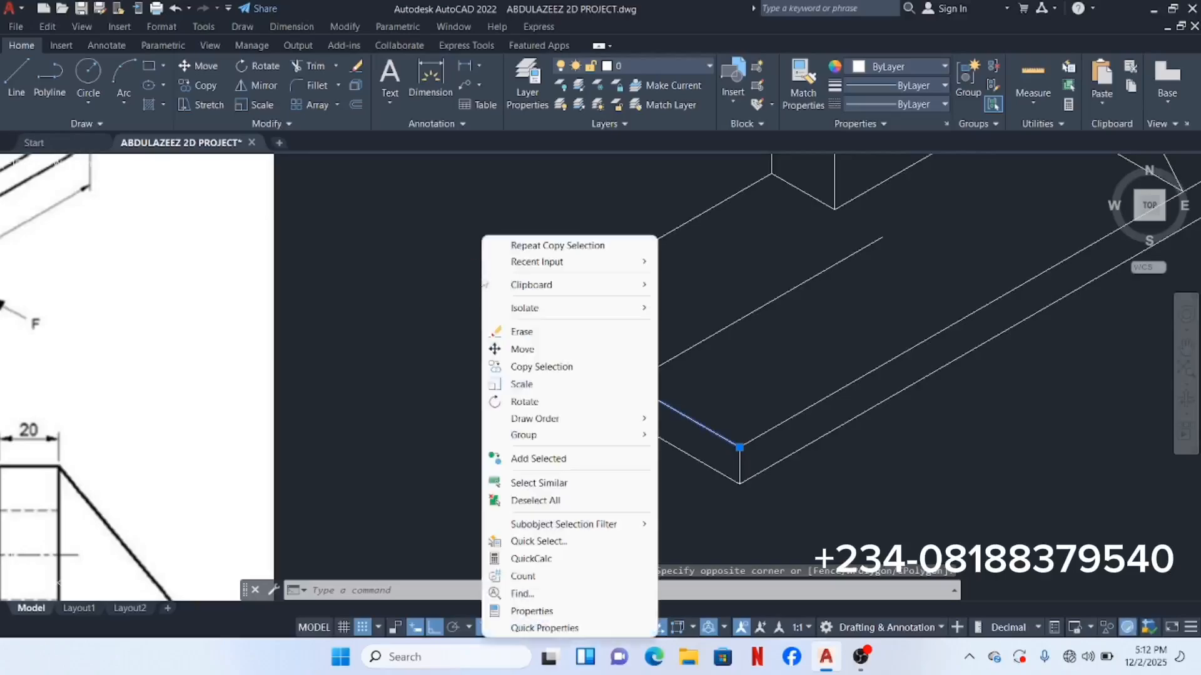
{"action": "left_click", "coordinate": [507, 246]}
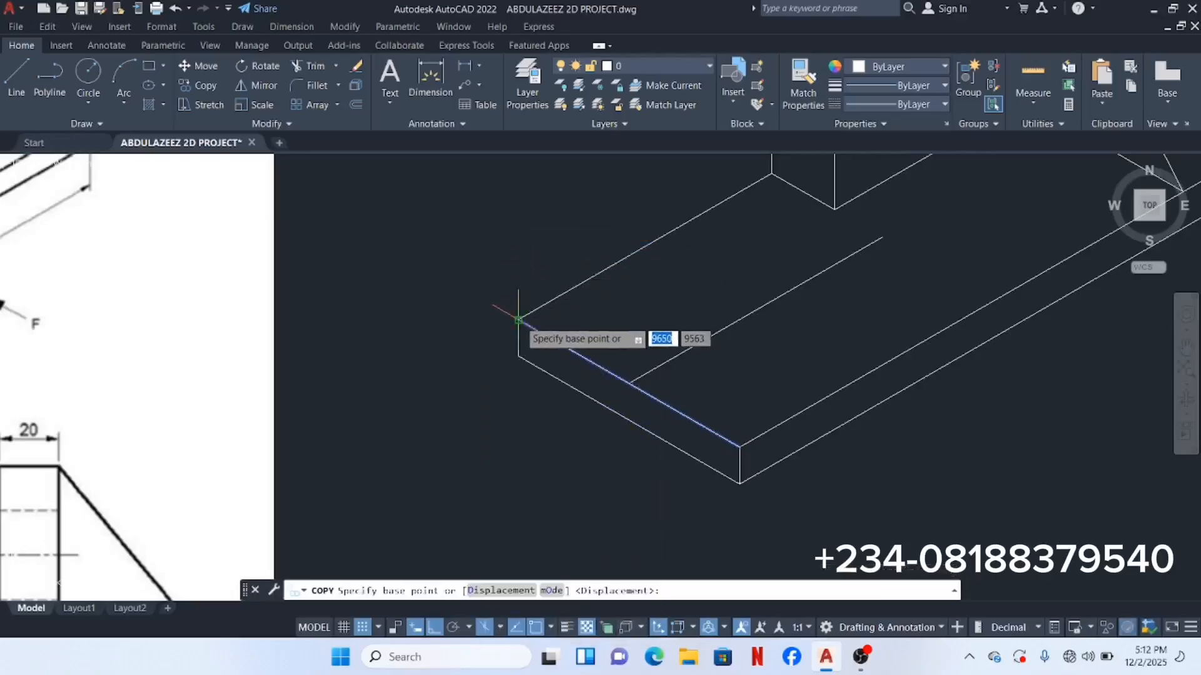
{"action": "left_click", "coordinate": [519, 321]}
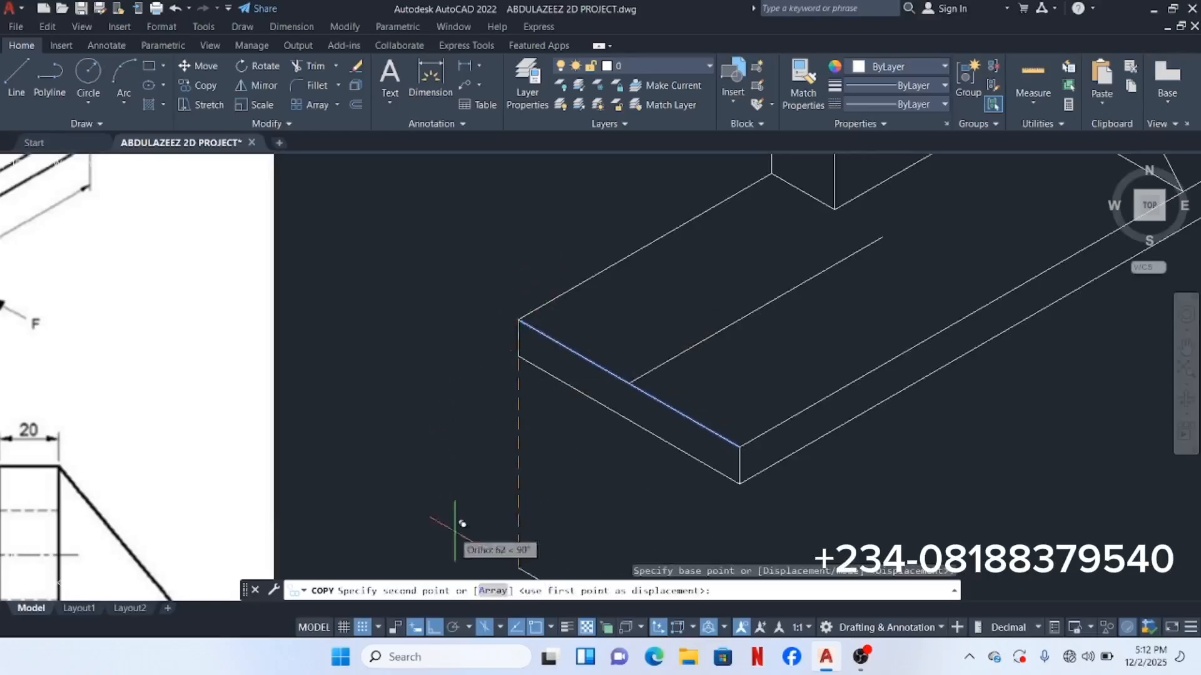
{"action": "left_click", "coordinate": [499, 628]}
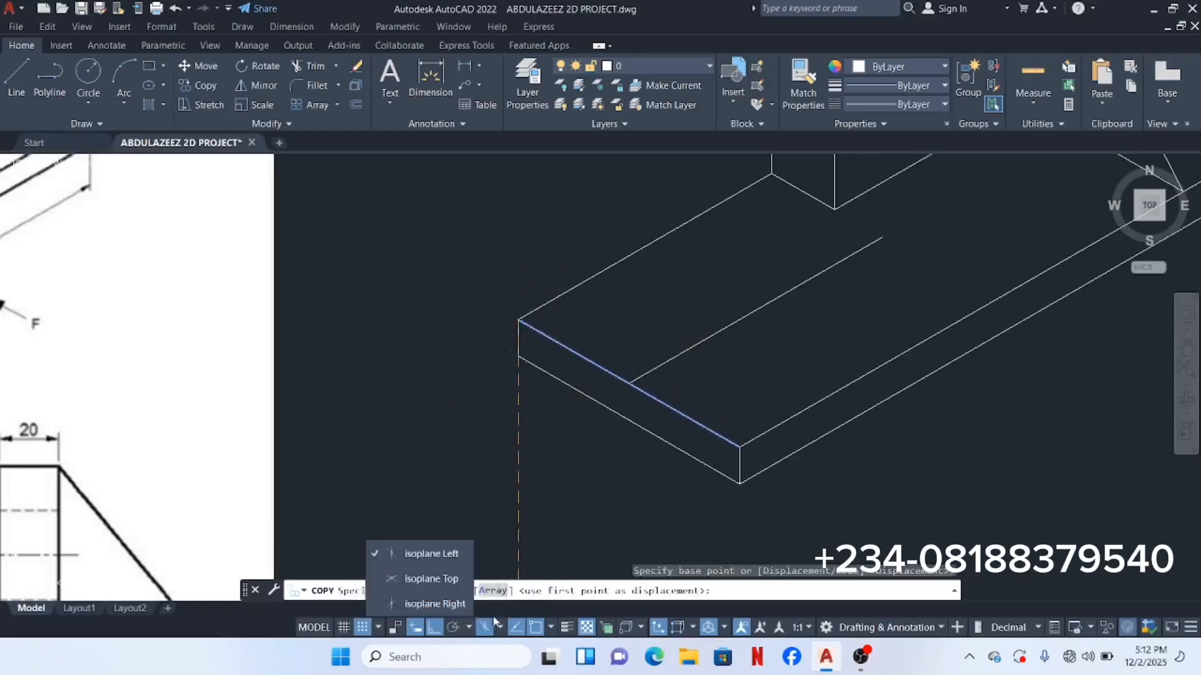
{"action": "left_click", "coordinate": [431, 606]}
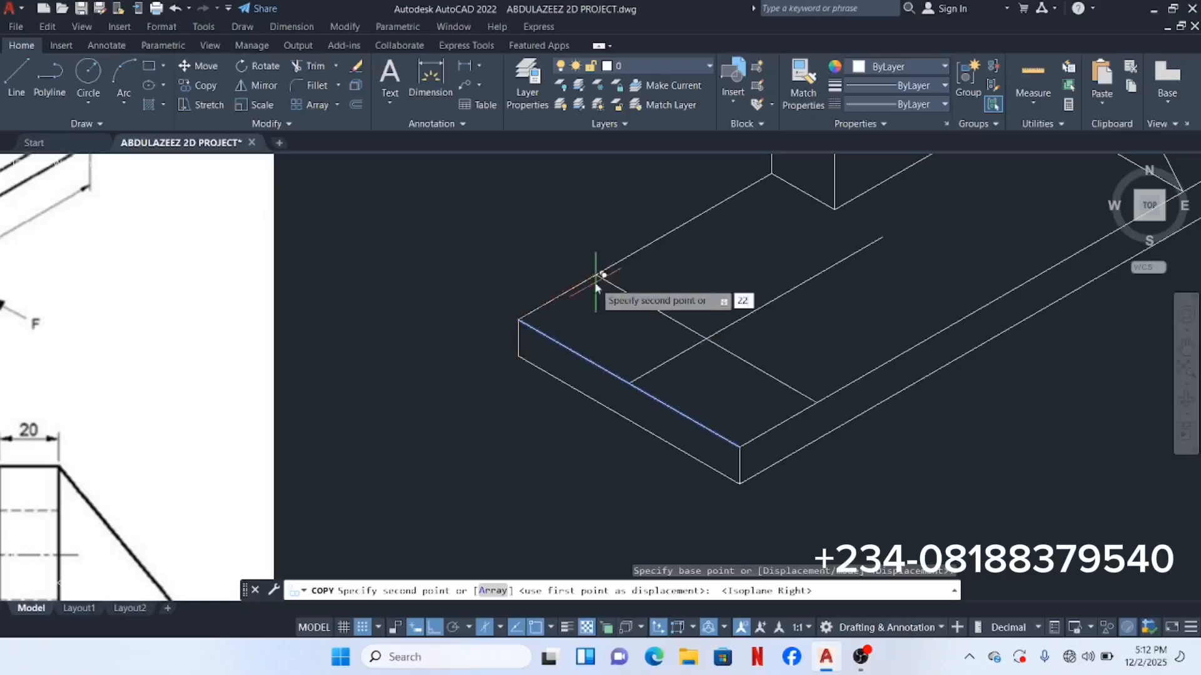
{"action": "key", "text": "Return"}
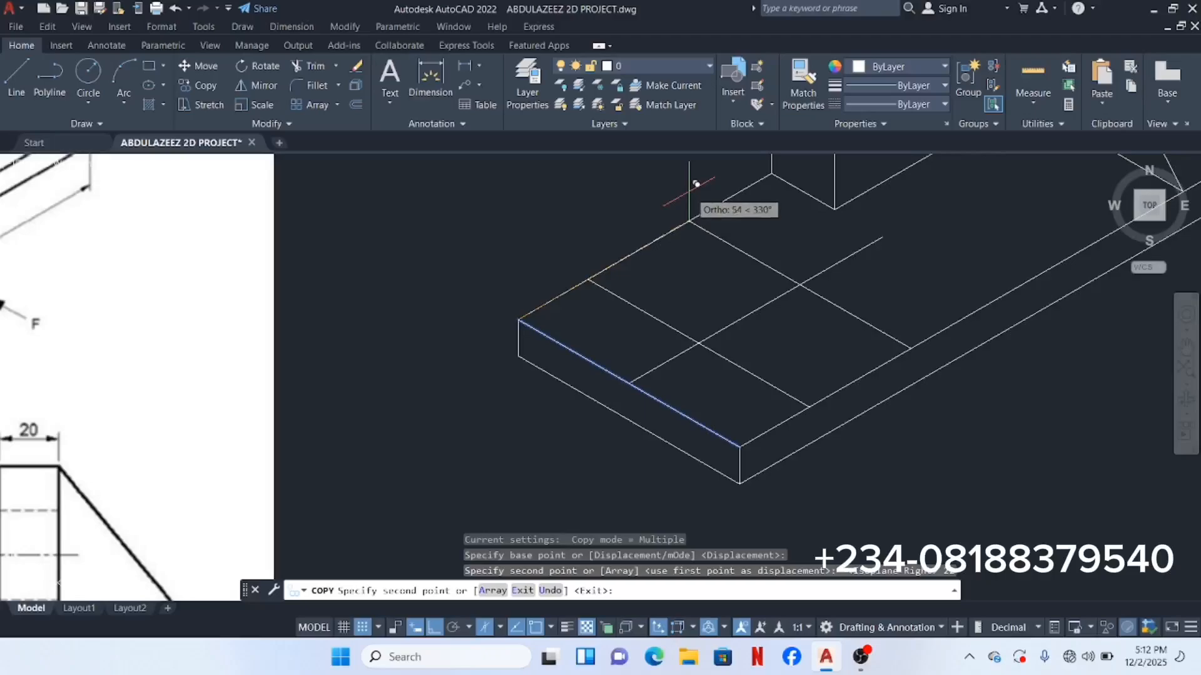
{"action": "type", "text": "44"}
{"action": "key", "text": "Return"}
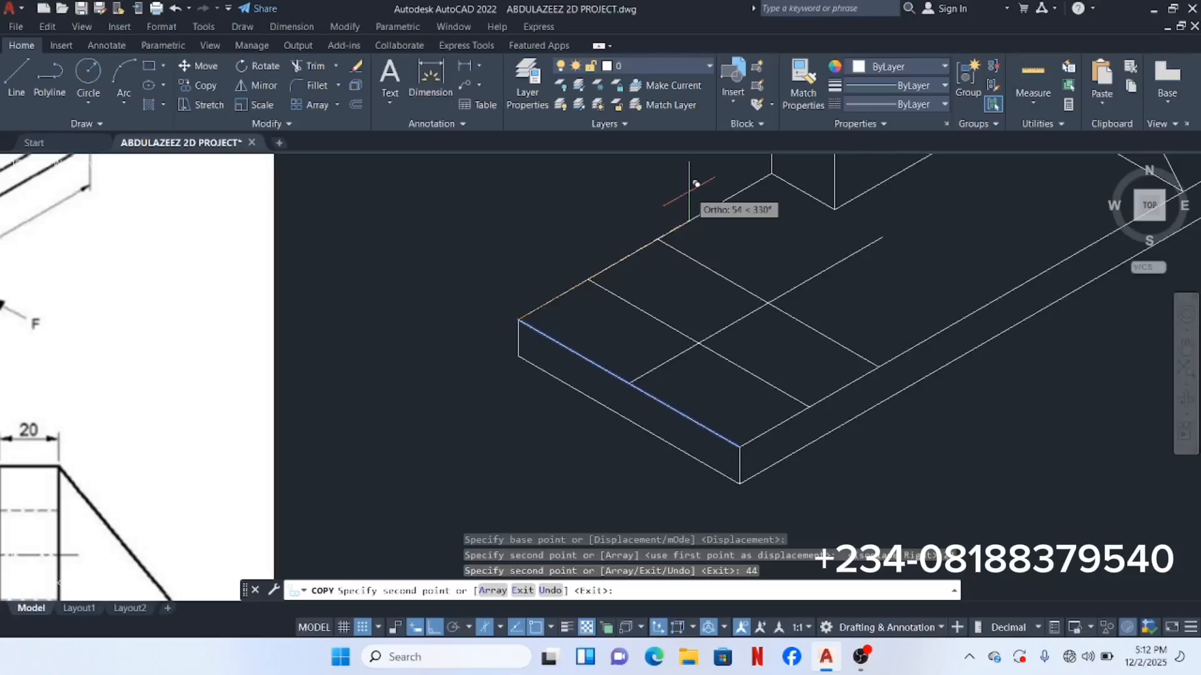
{"action": "key", "text": "Return"}
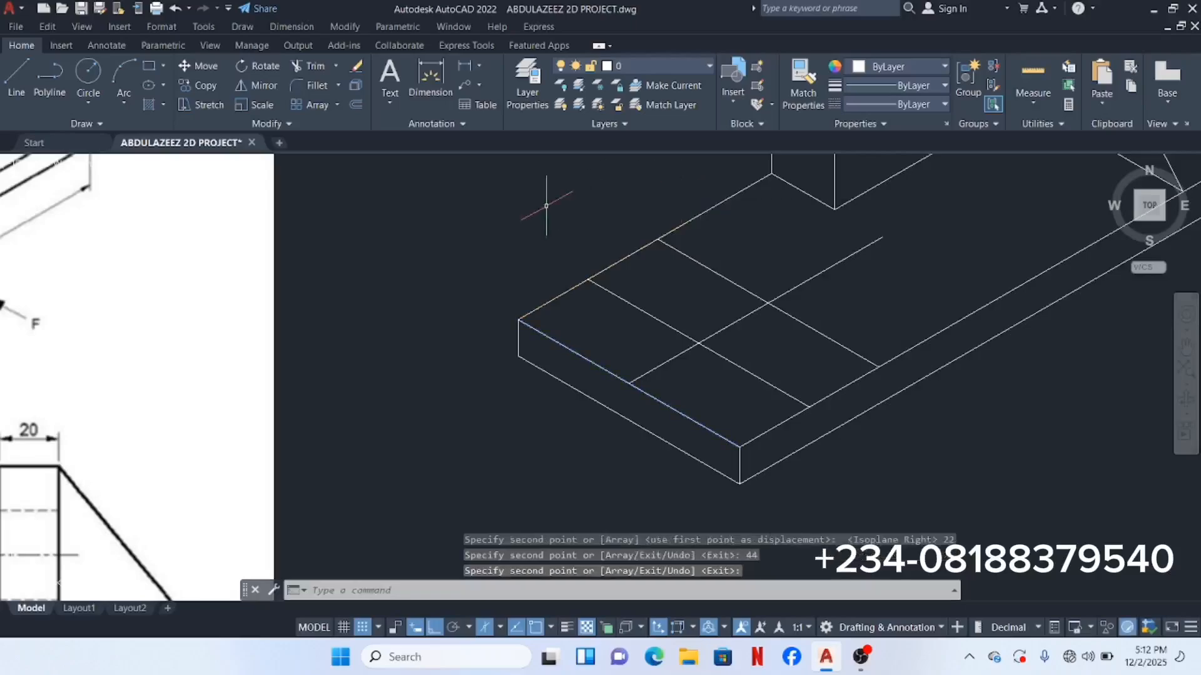
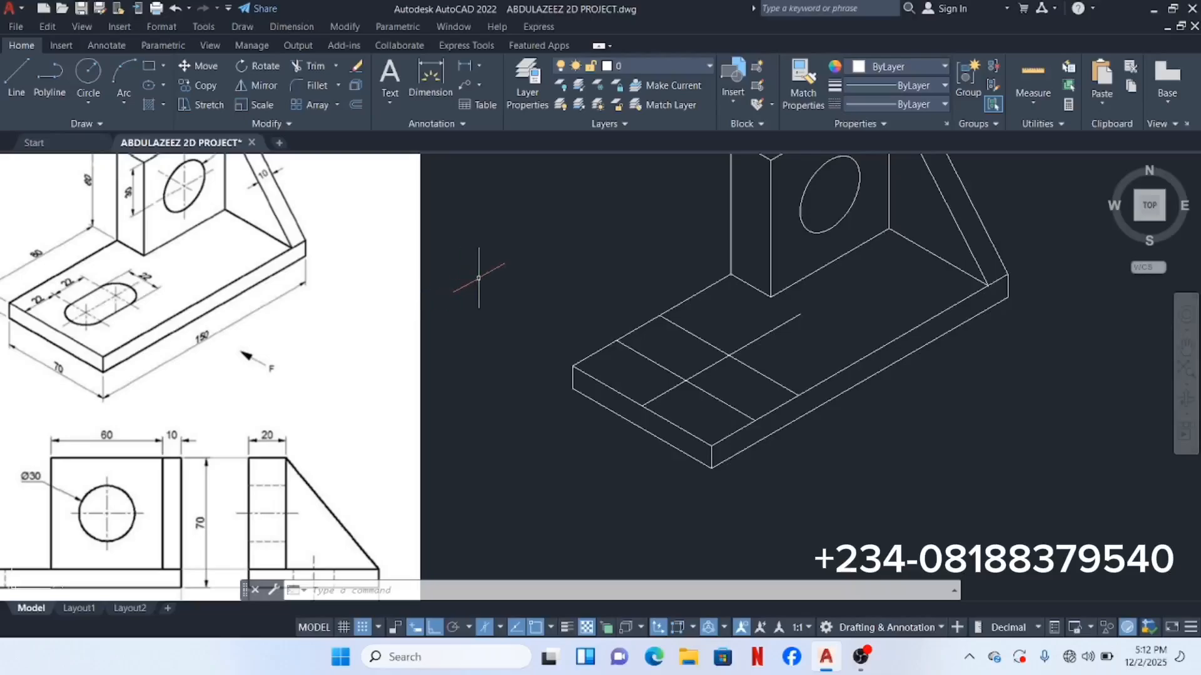
Step: Start an isocircle with ELL, centred on the slot centreline midpoint in the Top isoplane
{"action": "scroll", "coordinate": [479, 278], "scroll_direction": "down", "scroll_amount": 2}
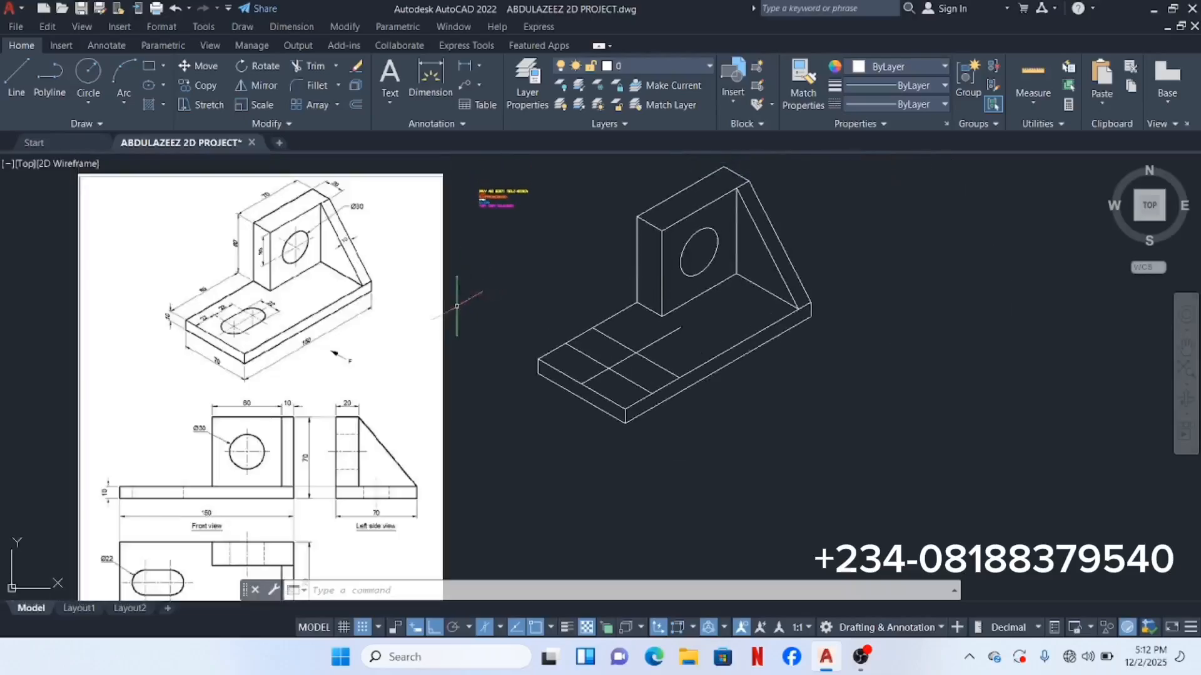
{"action": "scroll", "coordinate": [164, 278], "scroll_direction": "up", "scroll_amount": 4}
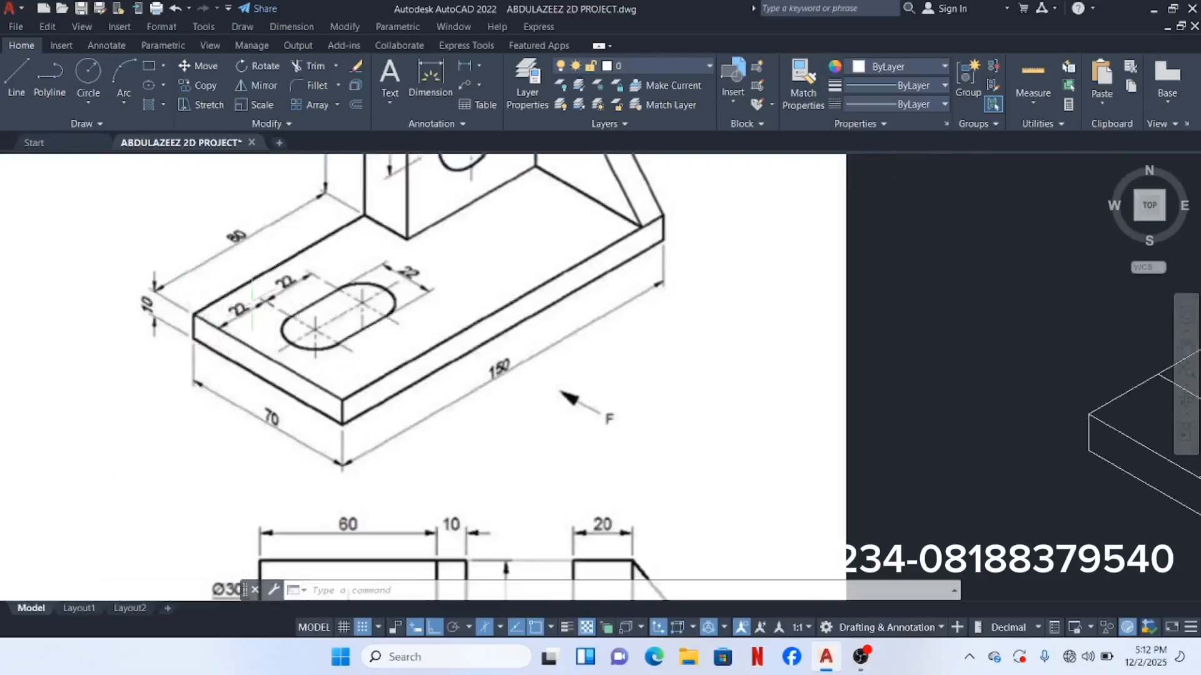
{"action": "scroll", "coordinate": [244, 306], "scroll_direction": "up", "scroll_amount": 3}
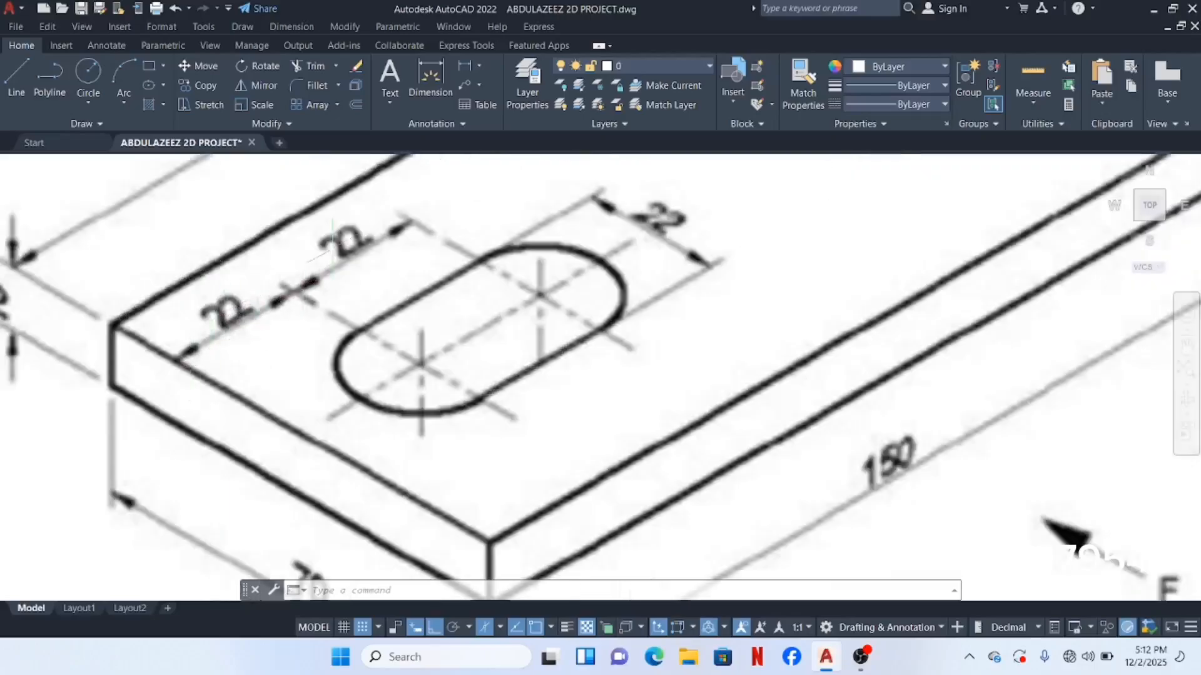
{"action": "scroll", "coordinate": [393, 275], "scroll_direction": "down", "scroll_amount": 10}
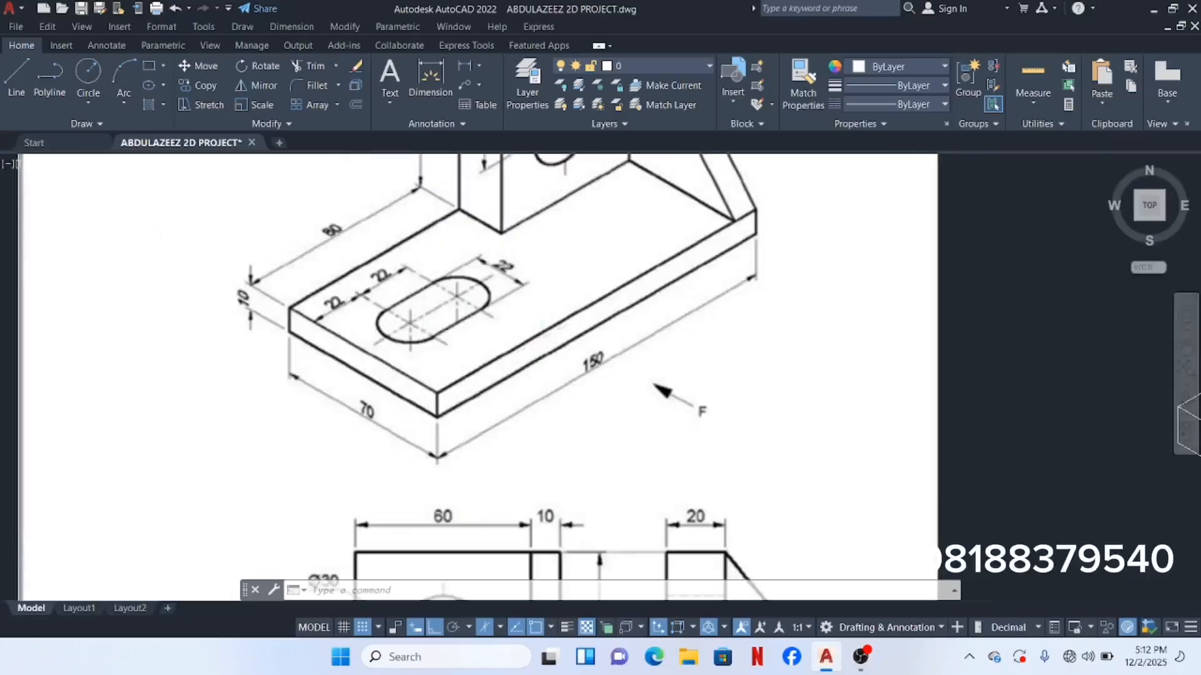
{"action": "mouse_move", "coordinate": [650, 333]}
{"action": "middle_mouse_down"}
{"action": "mouse_move", "coordinate": [360, 334]}
{"action": "mouse_move", "coordinate": [294, 320]}
{"action": "middle_mouse_up"}
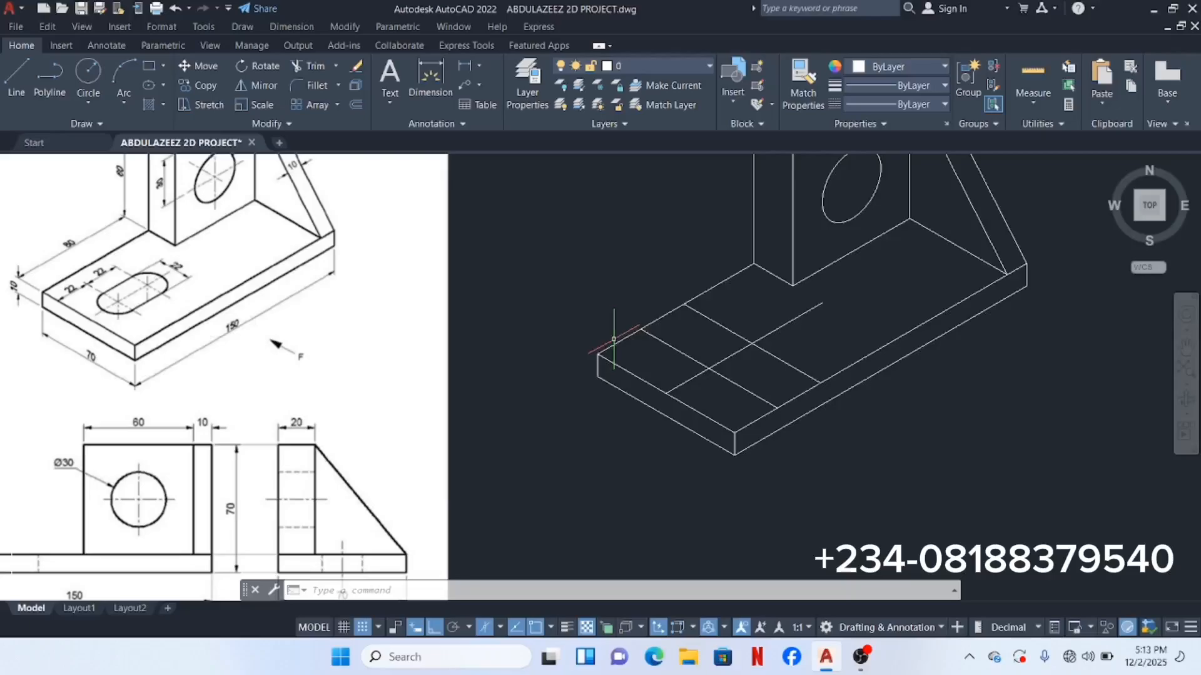
{"action": "type", "text": "E"}
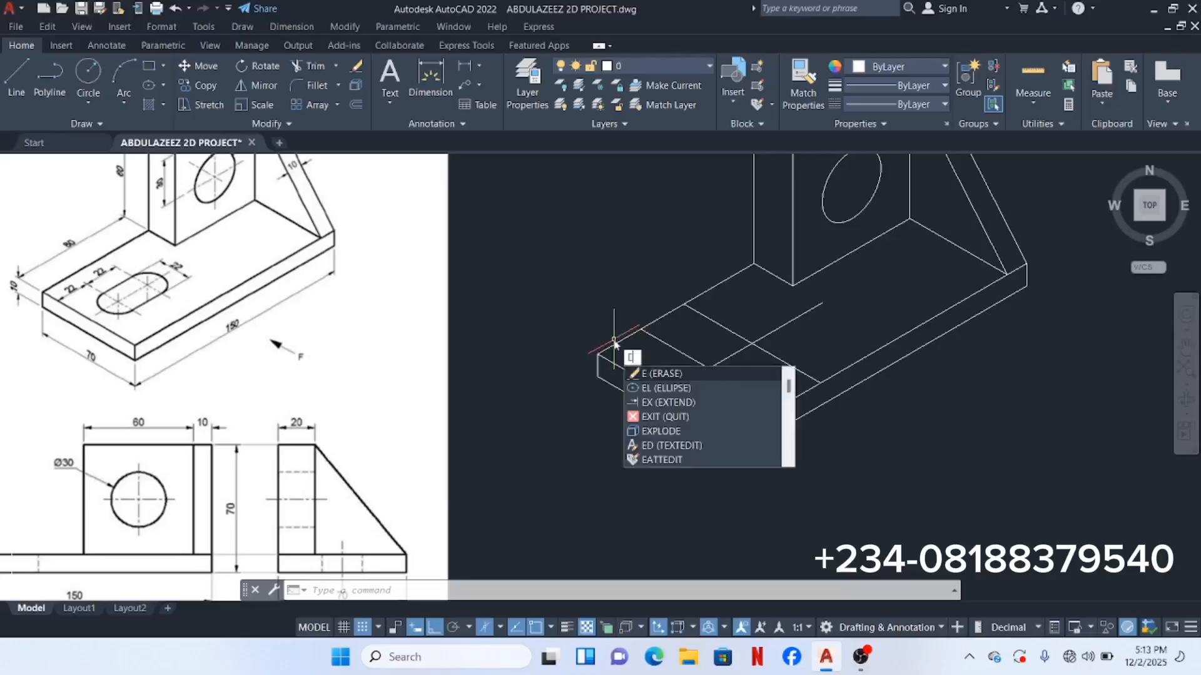
{"action": "type", "text": "LL"}
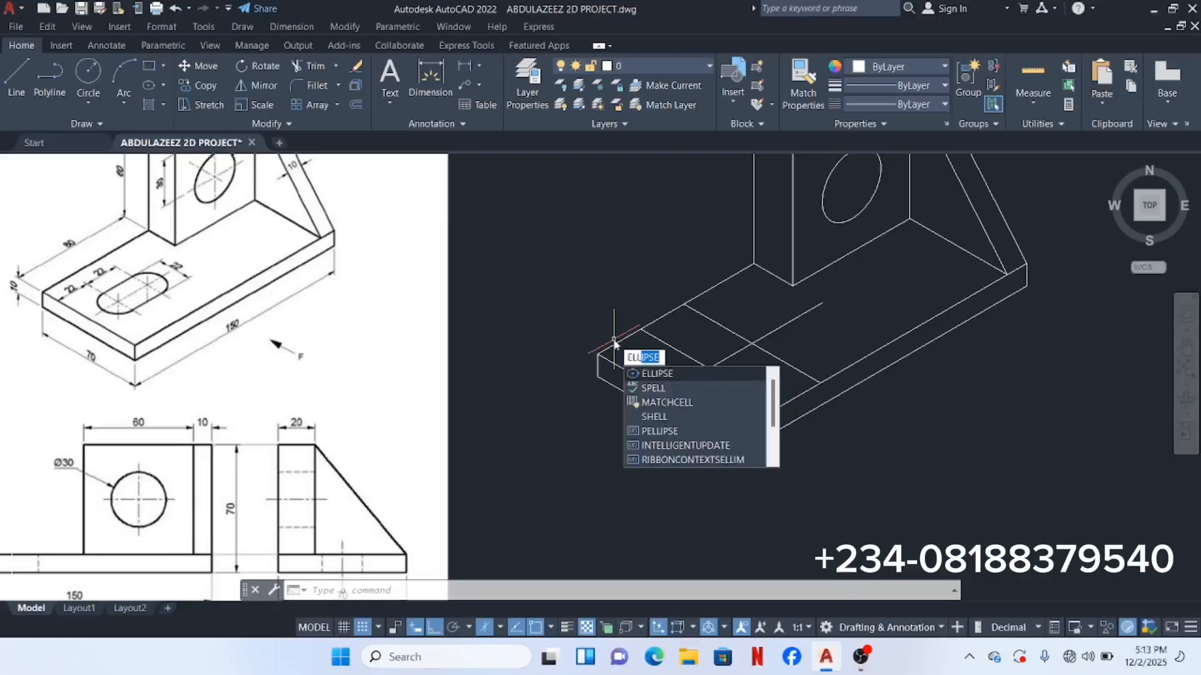
{"action": "left_click", "coordinate": [683, 373]}
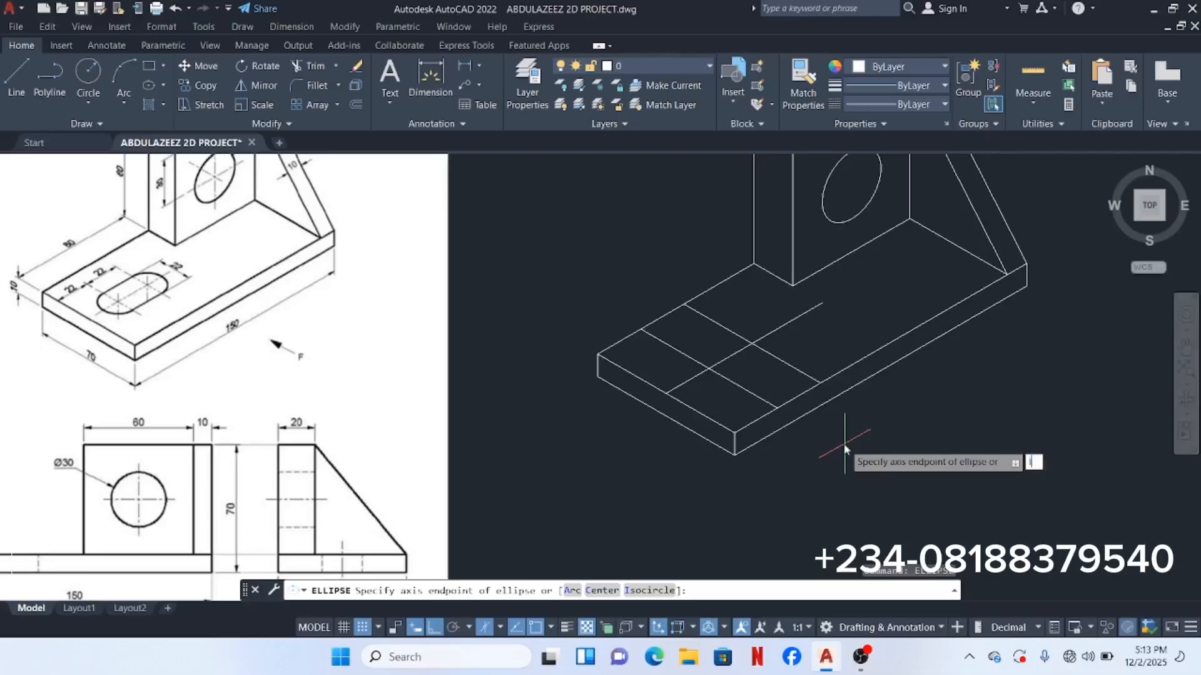
{"action": "type", "text": "i"}
{"action": "key", "text": "Return"}
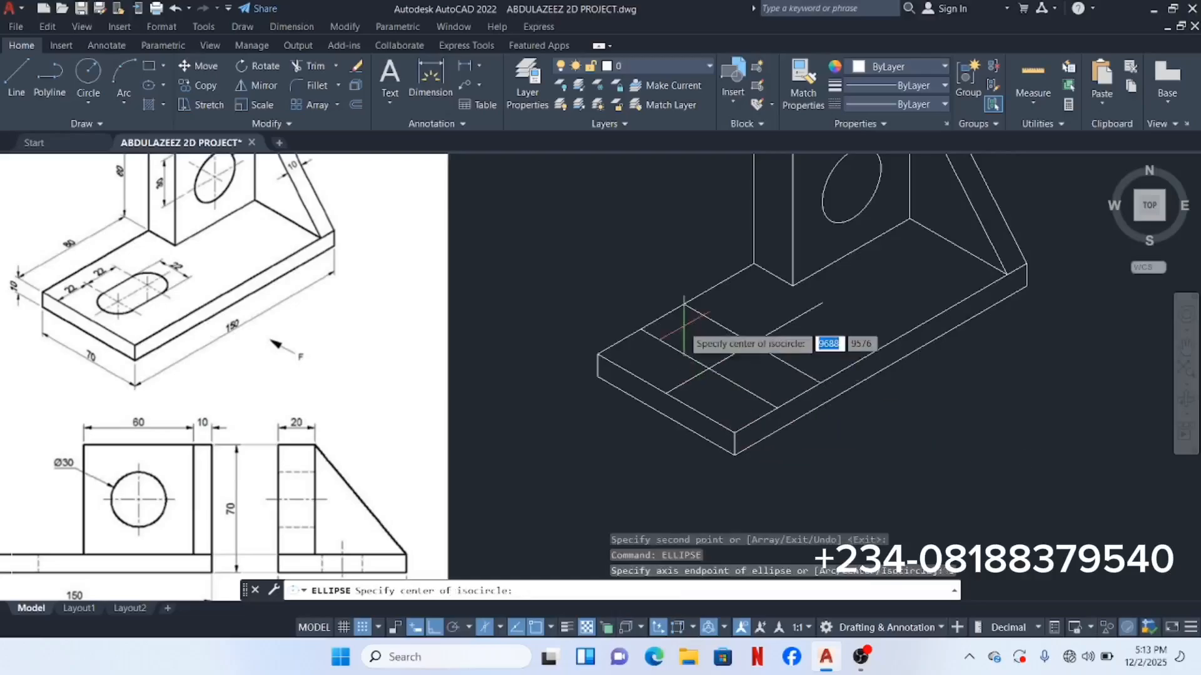
{"action": "scroll", "coordinate": [688, 341], "scroll_direction": "up", "scroll_amount": 3}
{"action": "scroll", "coordinate": [738, 433], "scroll_direction": "up", "scroll_amount": 2}
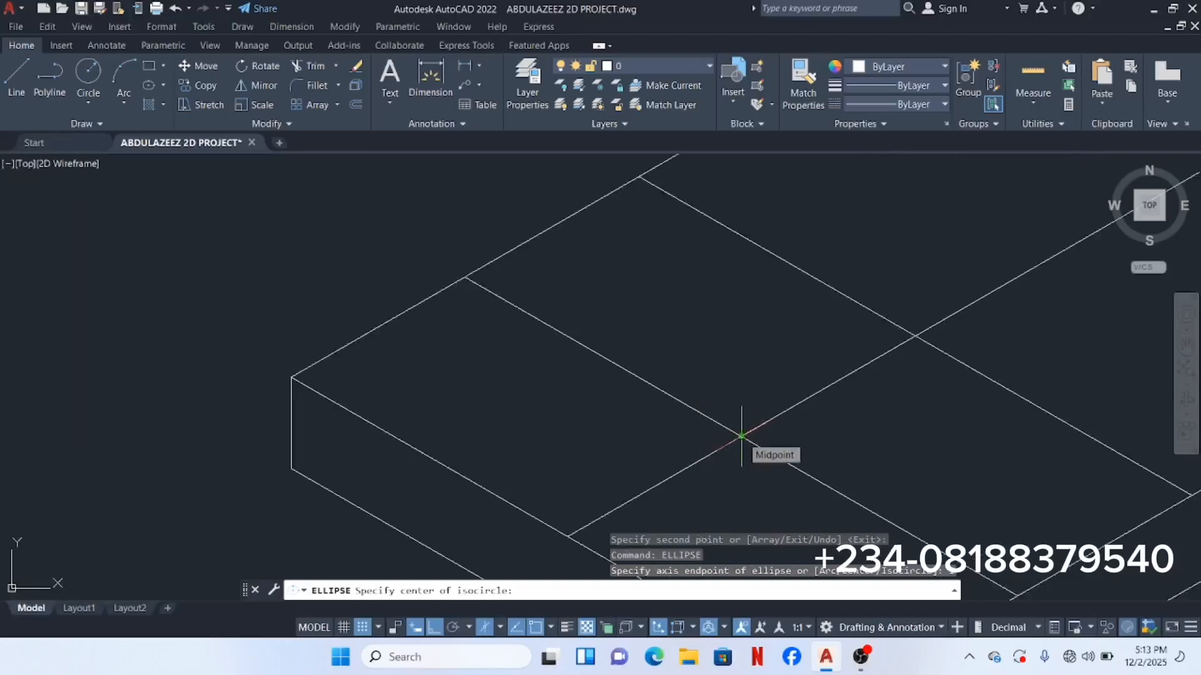
{"action": "left_click", "coordinate": [742, 436]}
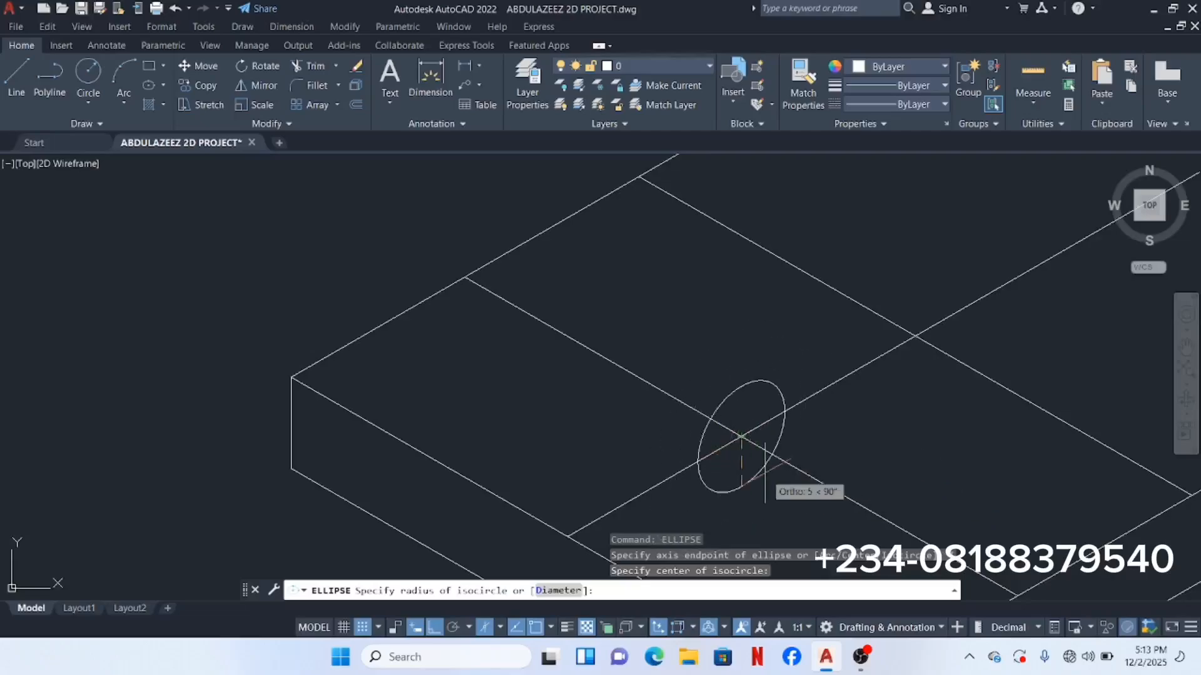
{"action": "left_click", "coordinate": [501, 628]}
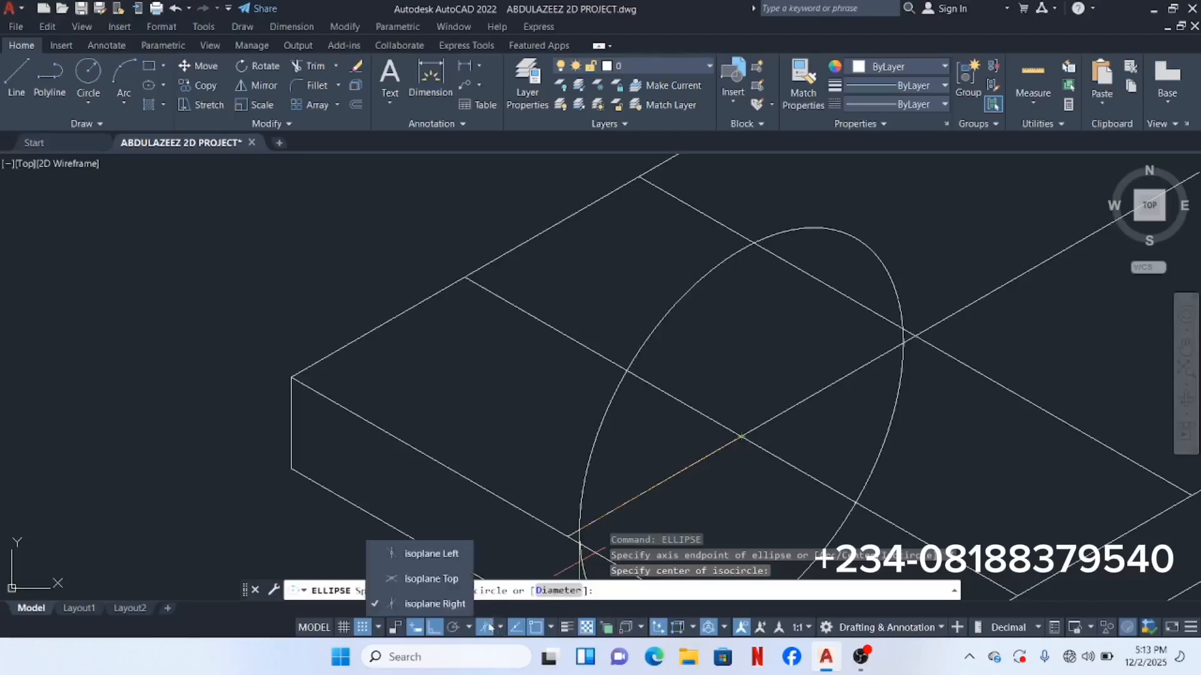
{"action": "left_click", "coordinate": [448, 579]}
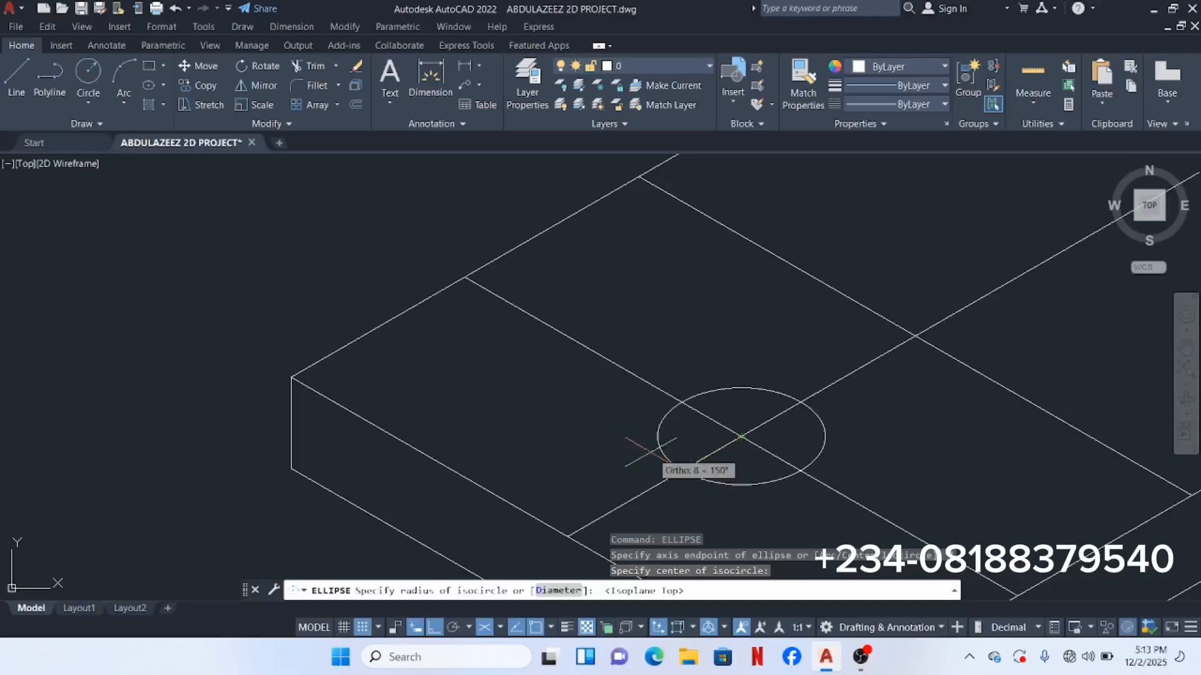
Step: Give the isocircle a radius of 11 on the base plate's top face
{"action": "scroll", "coordinate": [588, 426], "scroll_direction": "down", "scroll_amount": 2}
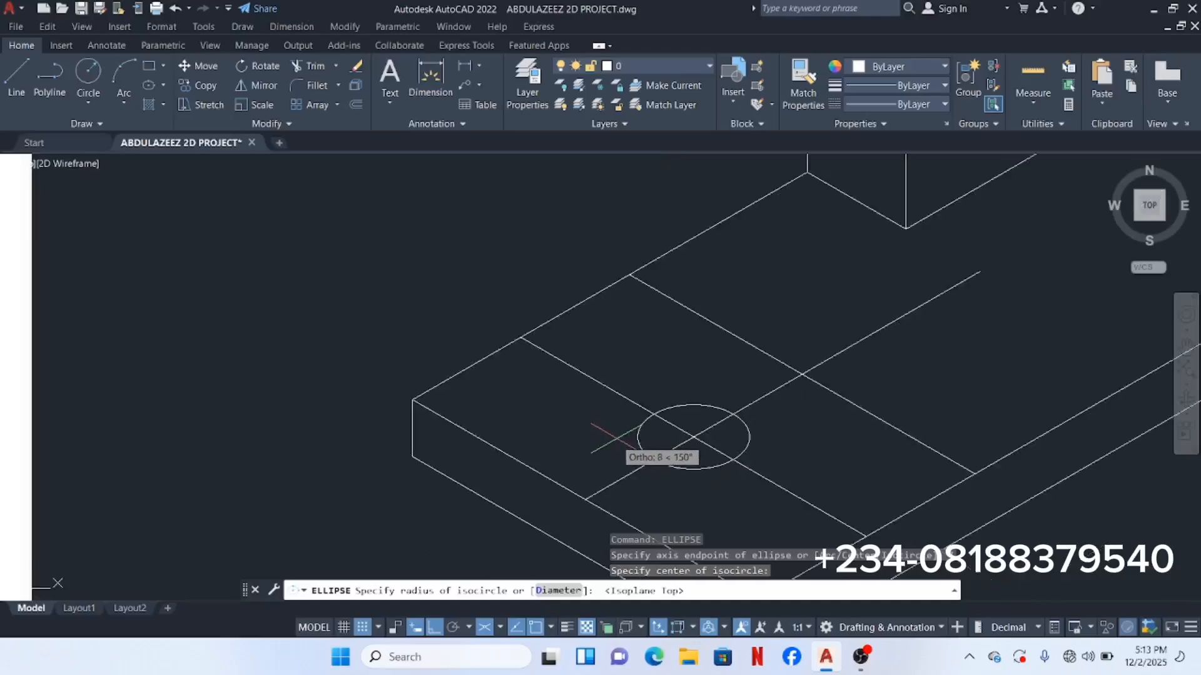
{"action": "scroll", "coordinate": [590, 429], "scroll_direction": "down", "scroll_amount": 3}
{"action": "middle_click_drag", "start_coordinate": [590, 429], "coordinate": [787, 473]}
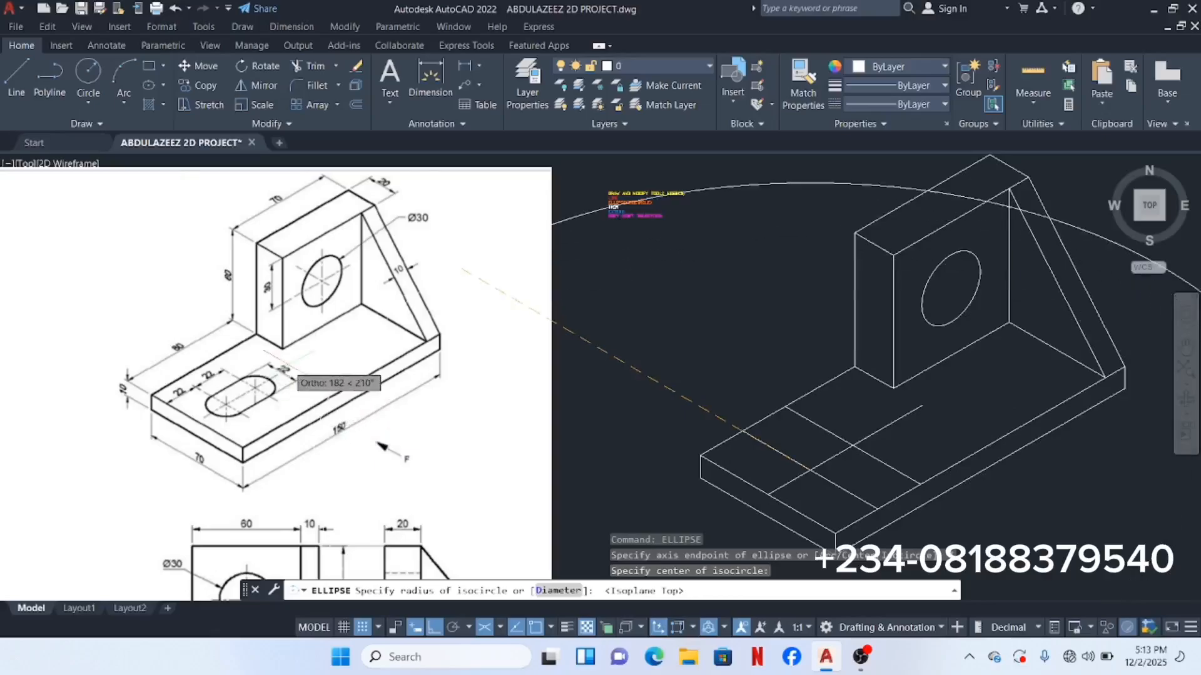
{"action": "scroll", "coordinate": [294, 369], "scroll_direction": "up", "scroll_amount": 4}
{"action": "scroll", "coordinate": [284, 361], "scroll_direction": "down", "scroll_amount": 4}
{"action": "scroll", "coordinate": [284, 362], "scroll_direction": "up", "scroll_amount": 4}
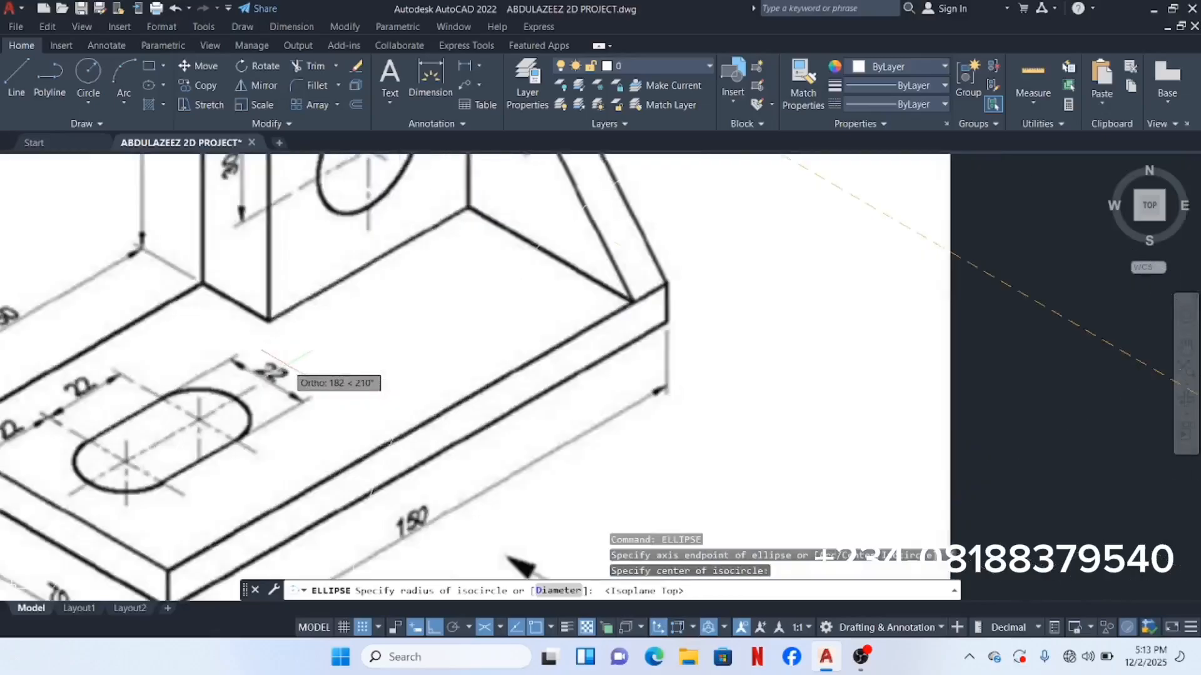
{"action": "scroll", "coordinate": [288, 362], "scroll_direction": "down", "scroll_amount": 6}
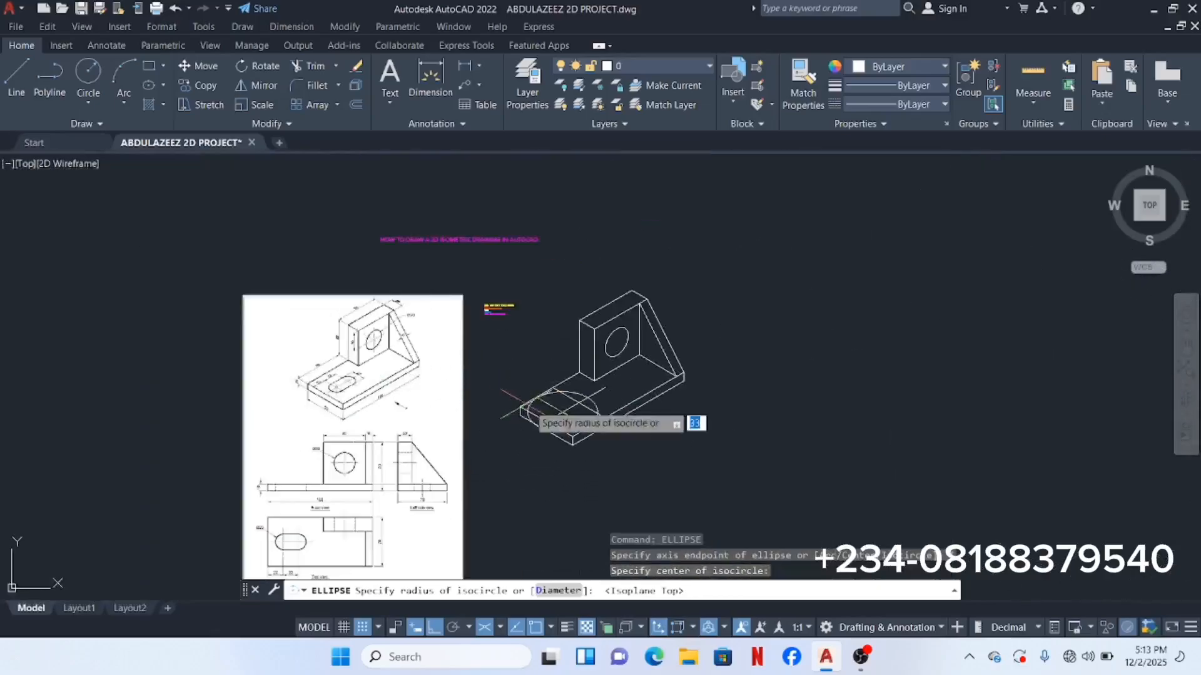
{"action": "scroll", "coordinate": [563, 411], "scroll_direction": "up", "scroll_amount": 6}
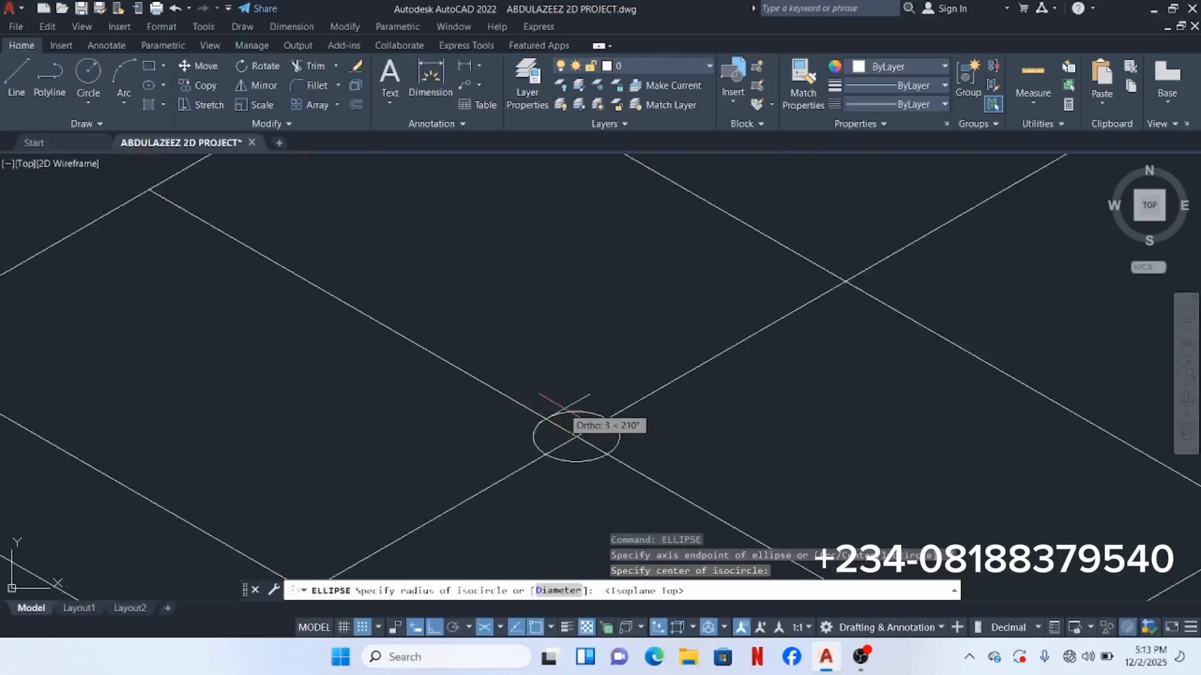
{"action": "type", "text": "11"}
{"action": "key", "text": "Return"}
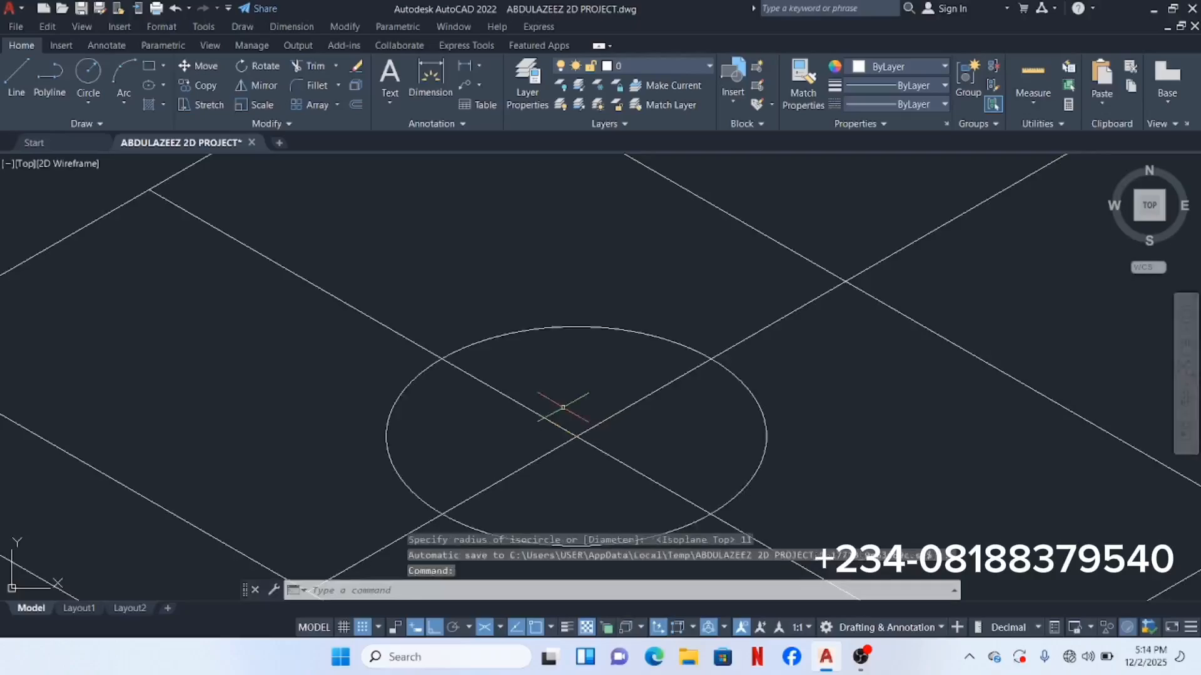
{"action": "scroll", "coordinate": [585, 404], "scroll_direction": "down", "scroll_amount": 6}
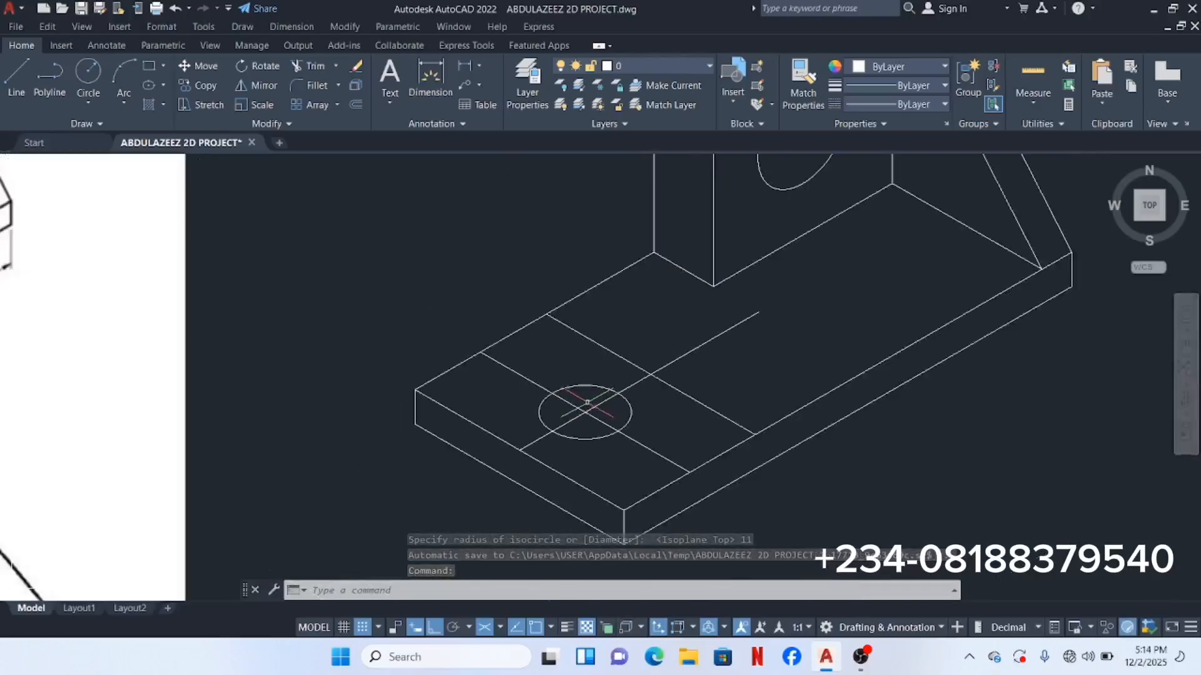
{"action": "scroll", "coordinate": [587, 403], "scroll_direction": "up", "scroll_amount": 2}
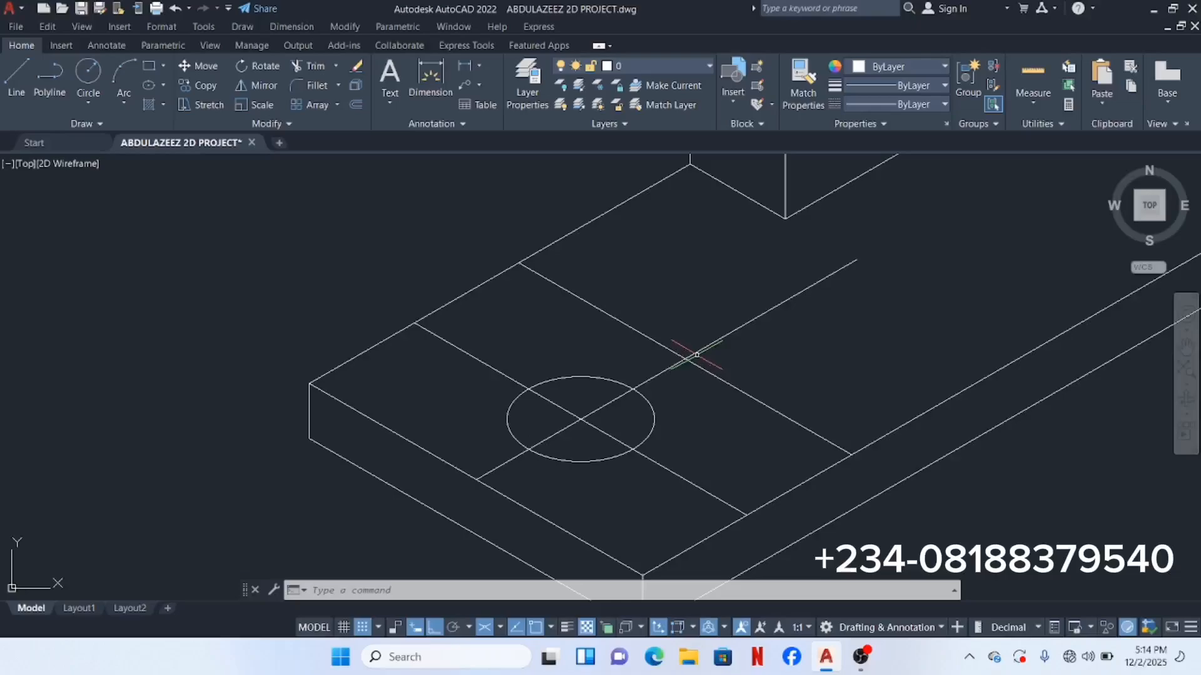
{"action": "left_click", "coordinate": [594, 389]}
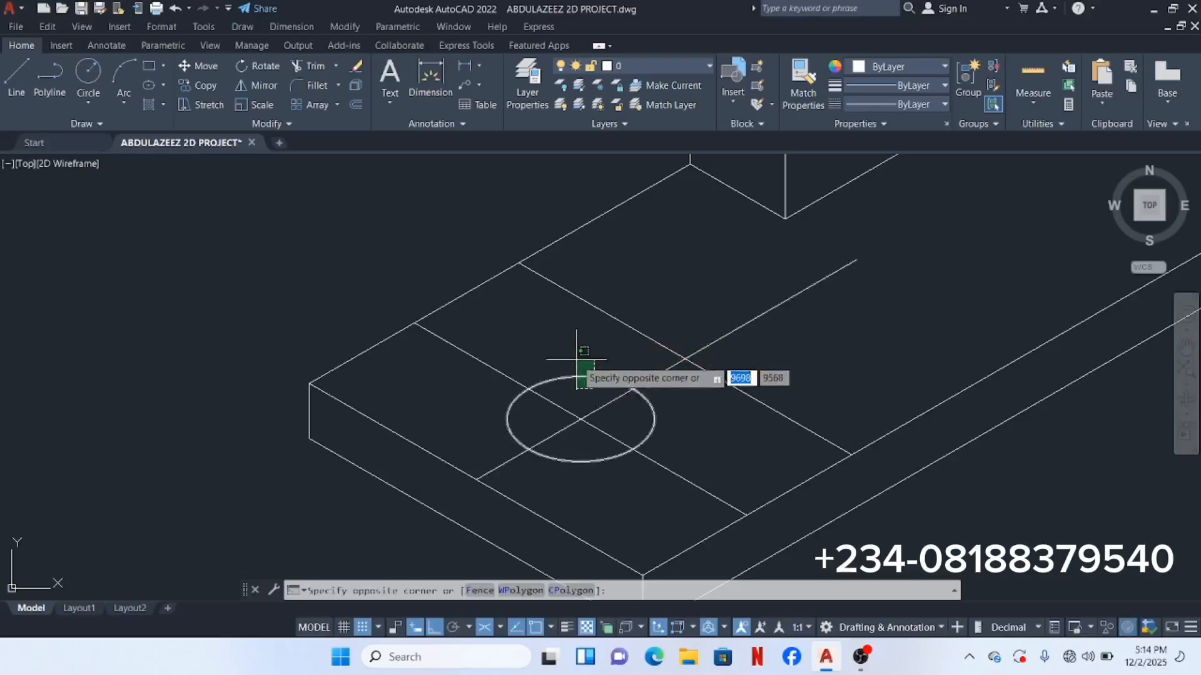
{"action": "left_click", "coordinate": [571, 351]}
{"action": "right_click", "coordinate": [565, 344]}
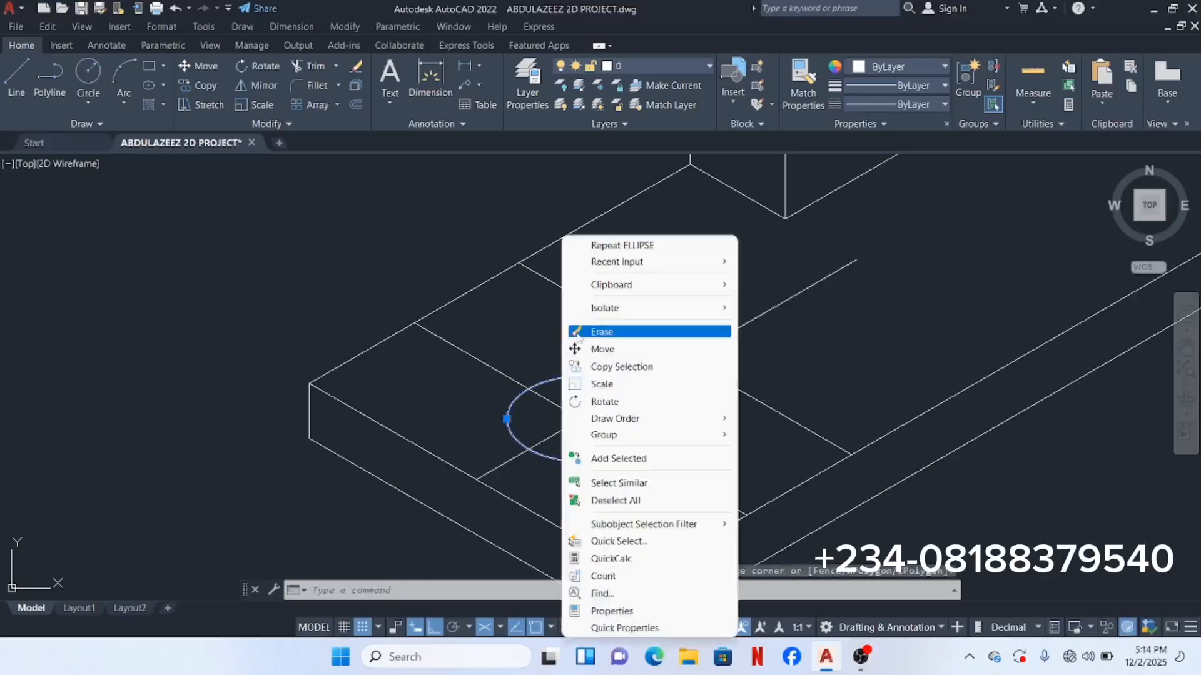
{"action": "left_click", "coordinate": [608, 367]}
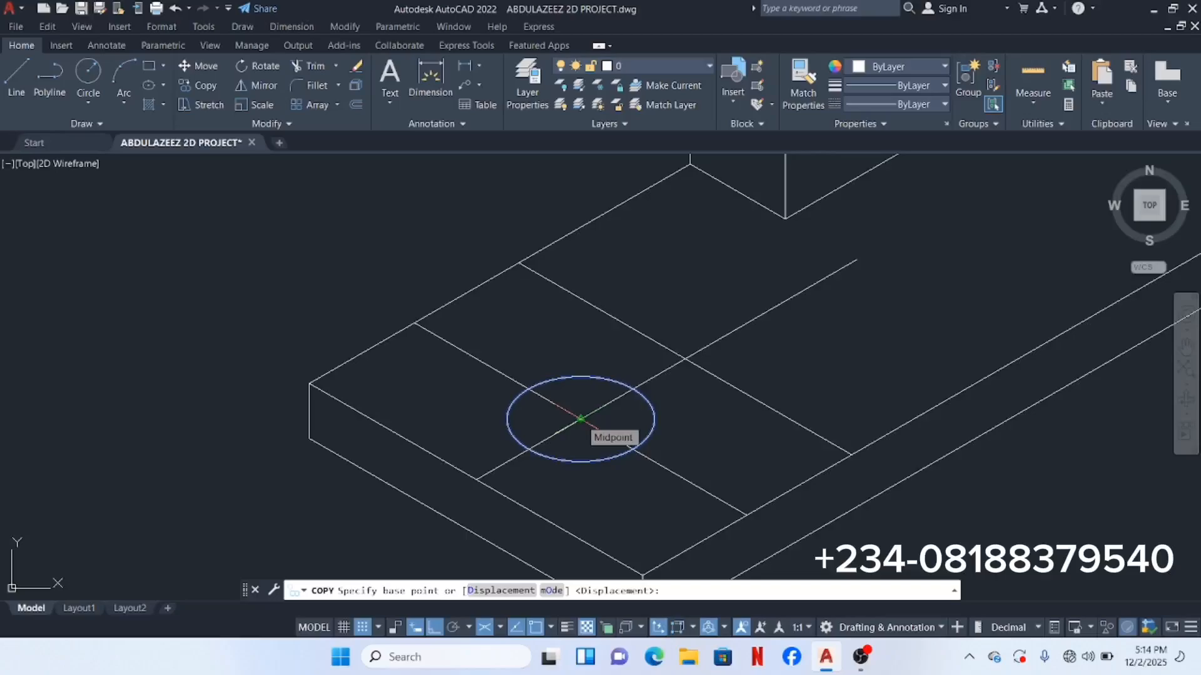
{"action": "left_click", "coordinate": [581, 418]}
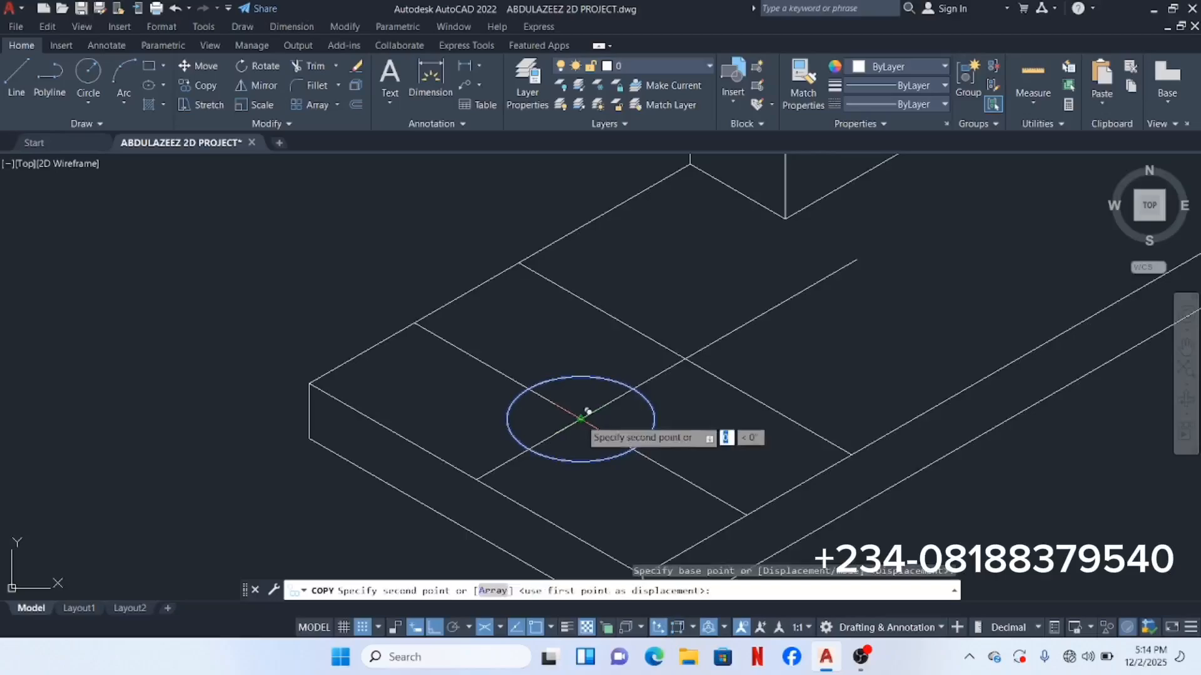
{"action": "left_click", "coordinate": [691, 350]}
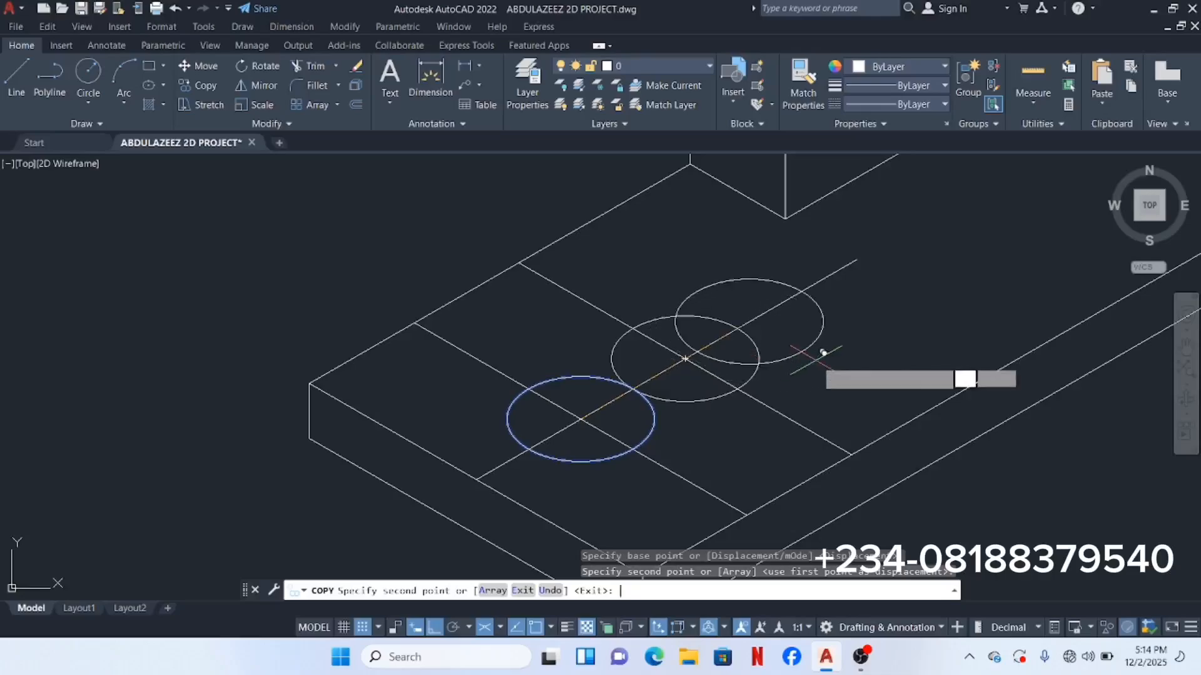
{"action": "key", "text": "Return"}
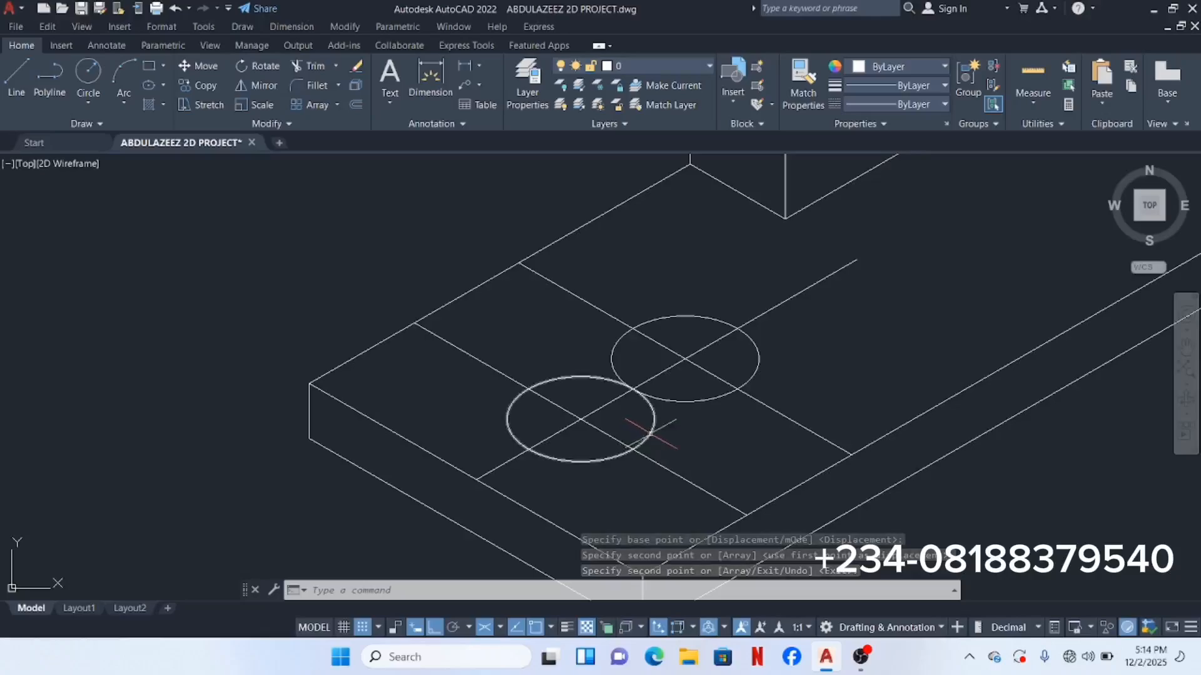
{"action": "left_click", "coordinate": [789, 341]}
{"action": "left_click", "coordinate": [754, 350]}
{"action": "right_click", "coordinate": [688, 236]}
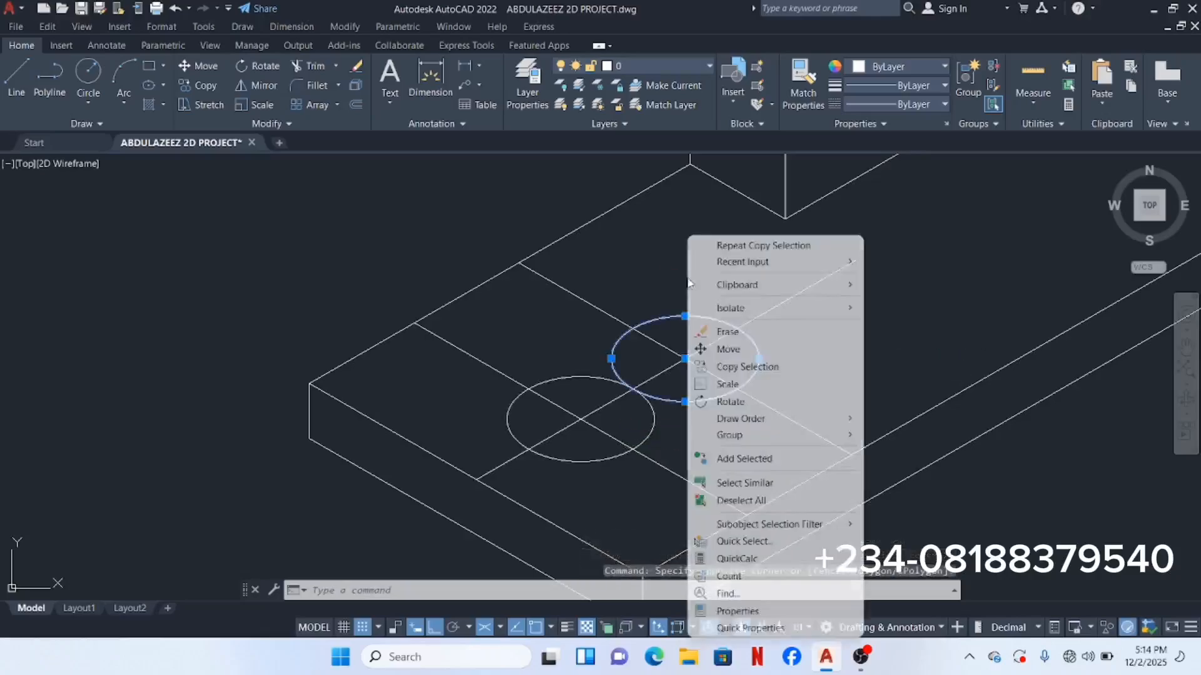
{"action": "left_click", "coordinate": [728, 332]}
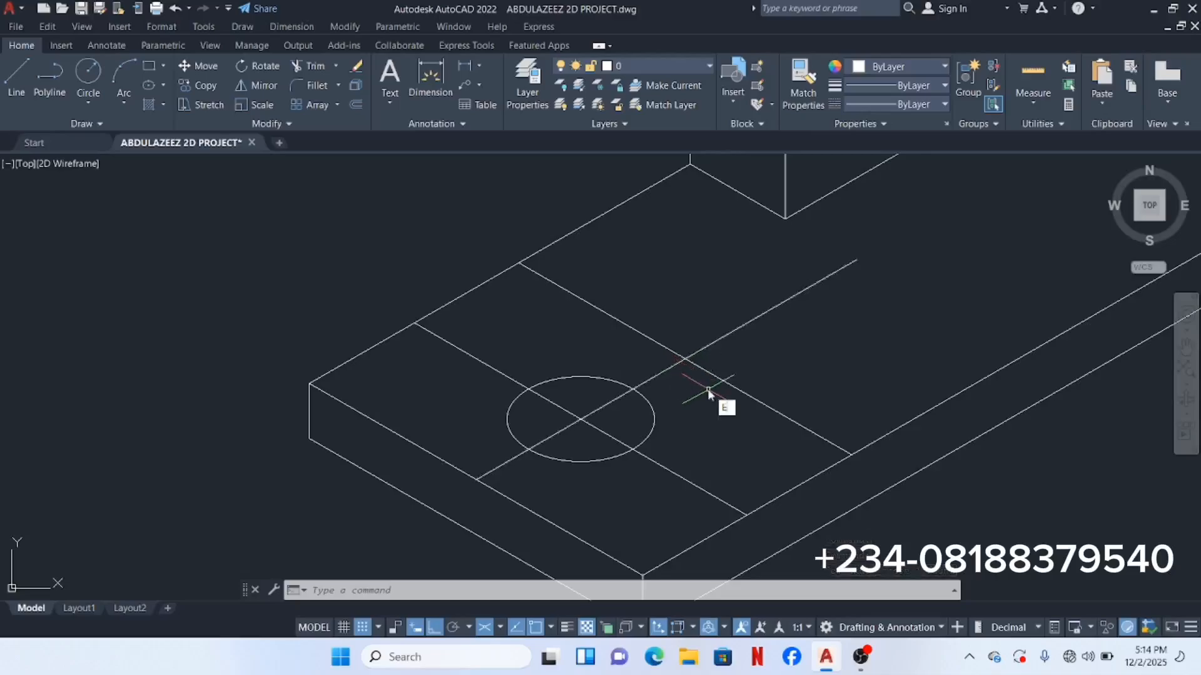
Step: Draw a second radius-11 isocircle centred at the slot centreline intersection for the slot's far end
{"action": "type", "text": "LLIPSE"}
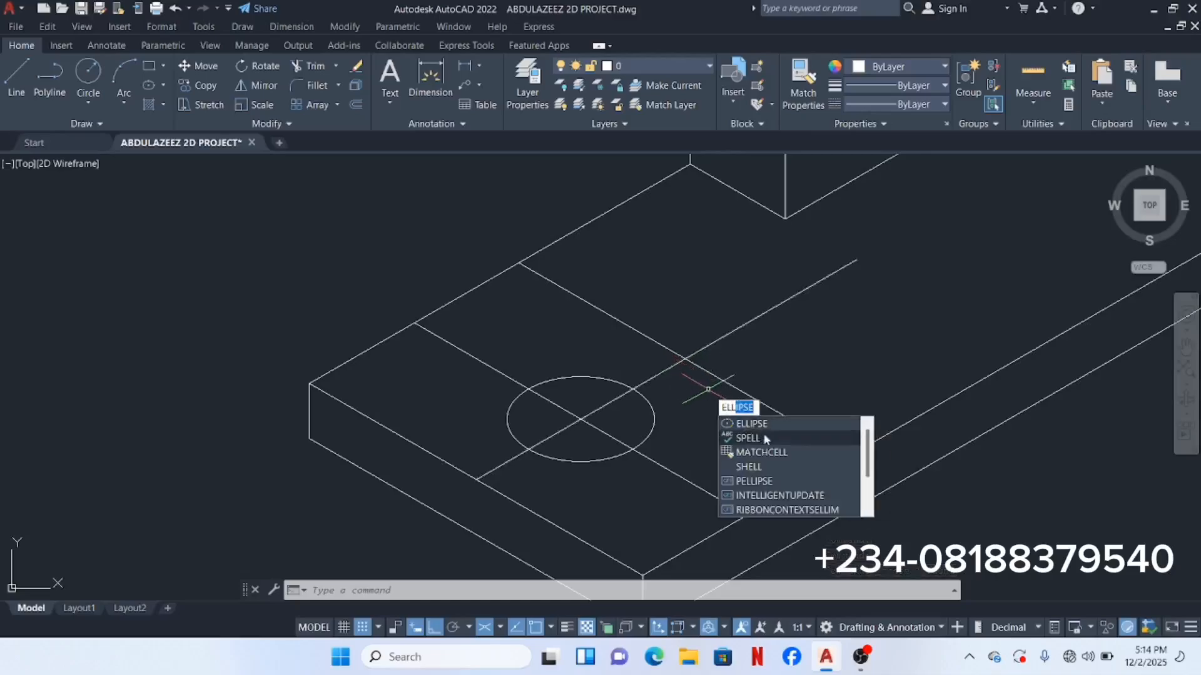
{"action": "left_click", "coordinate": [768, 422]}
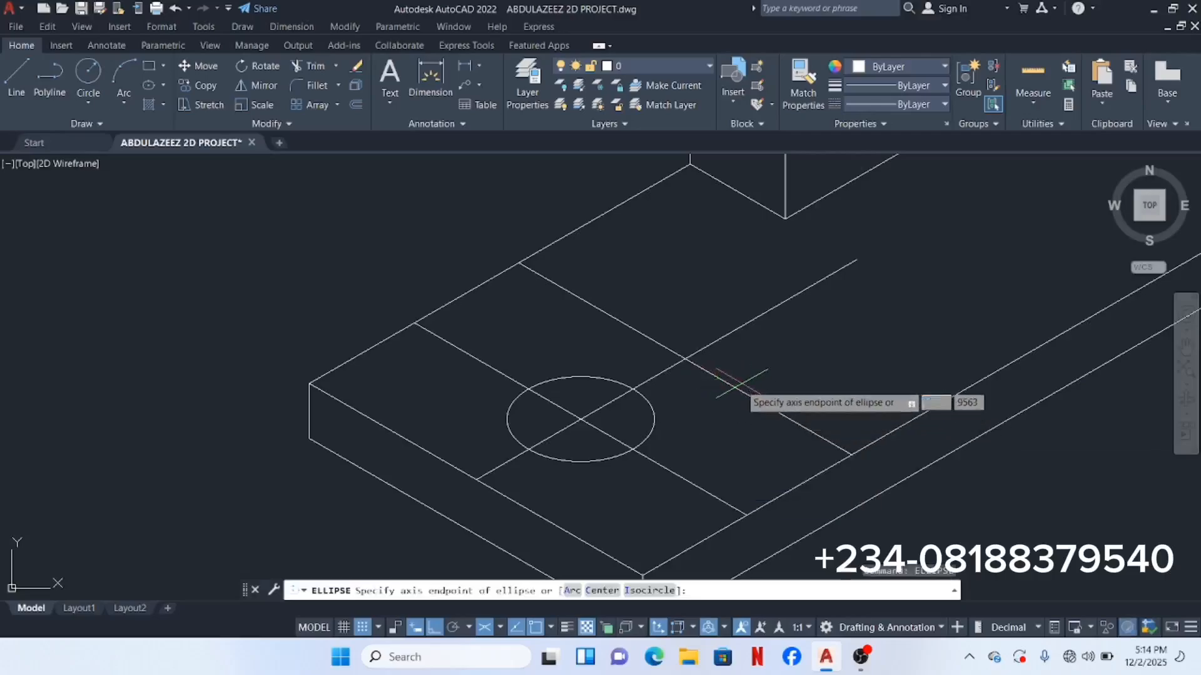
{"action": "type", "text": "i"}
{"action": "key", "text": "Return"}
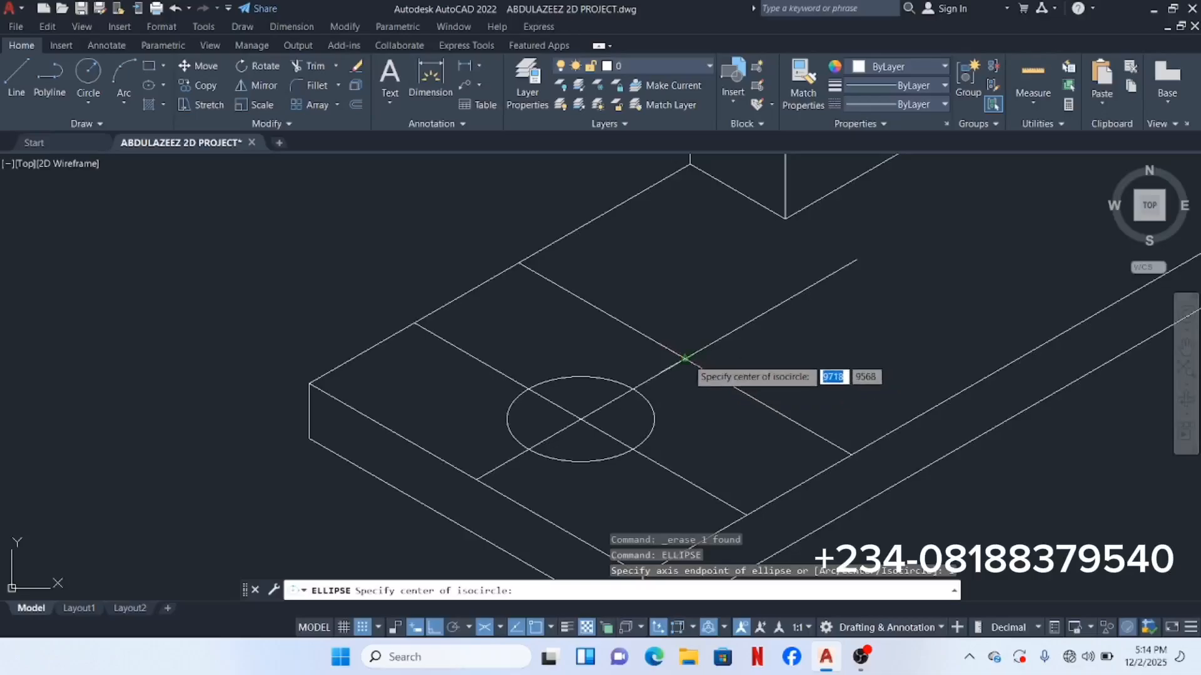
{"action": "left_click", "coordinate": [685, 358]}
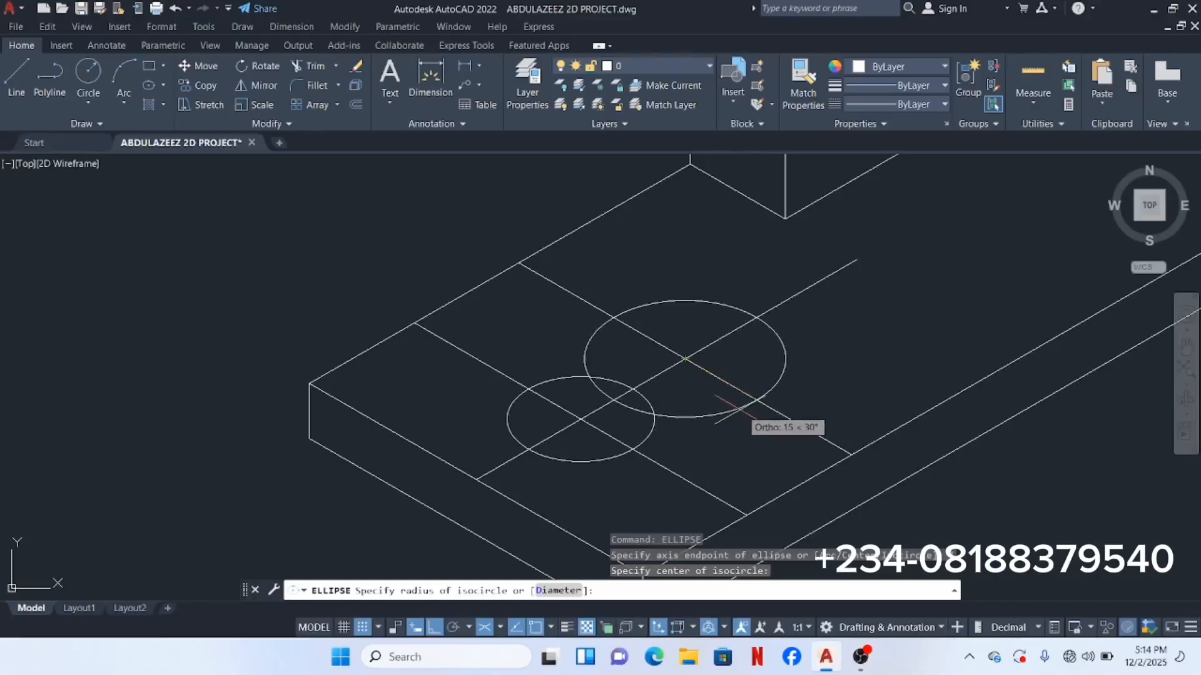
{"action": "type", "text": "11"}
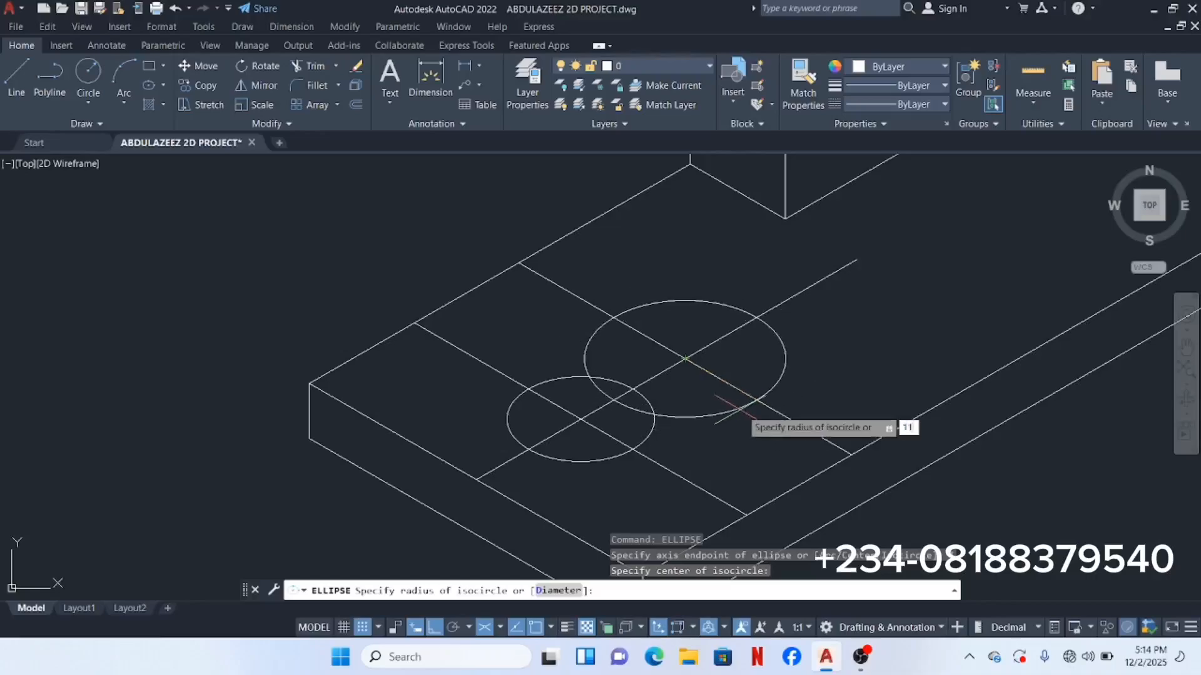
{"action": "key", "text": "Return"}
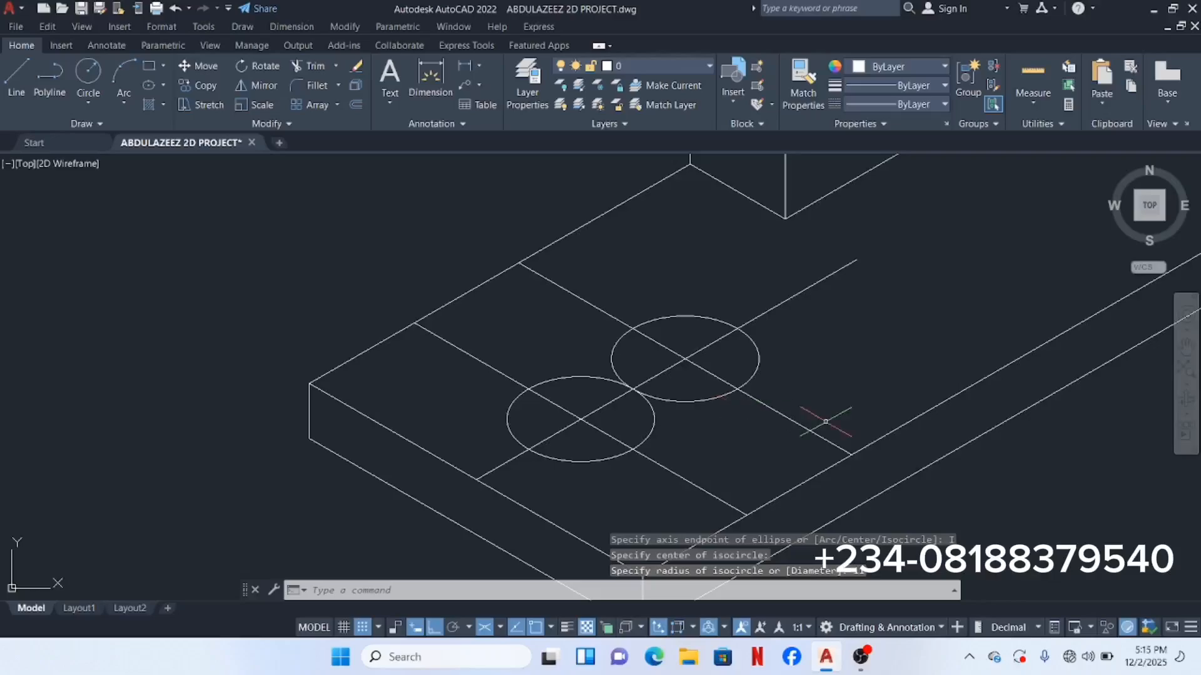
{"action": "scroll", "coordinate": [763, 383], "scroll_direction": "down", "scroll_amount": 3}
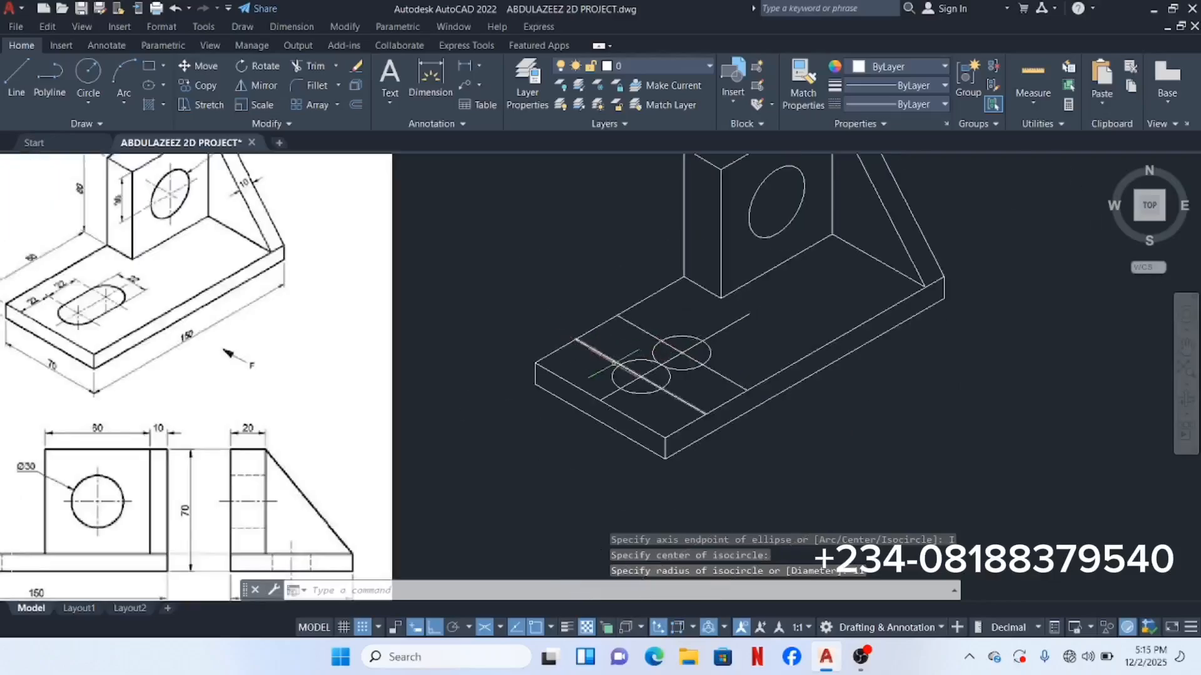
{"action": "scroll", "coordinate": [644, 374], "scroll_direction": "up", "scroll_amount": 5}
{"action": "middle_click_drag", "start_coordinate": [657, 344], "coordinate": [589, 405]}
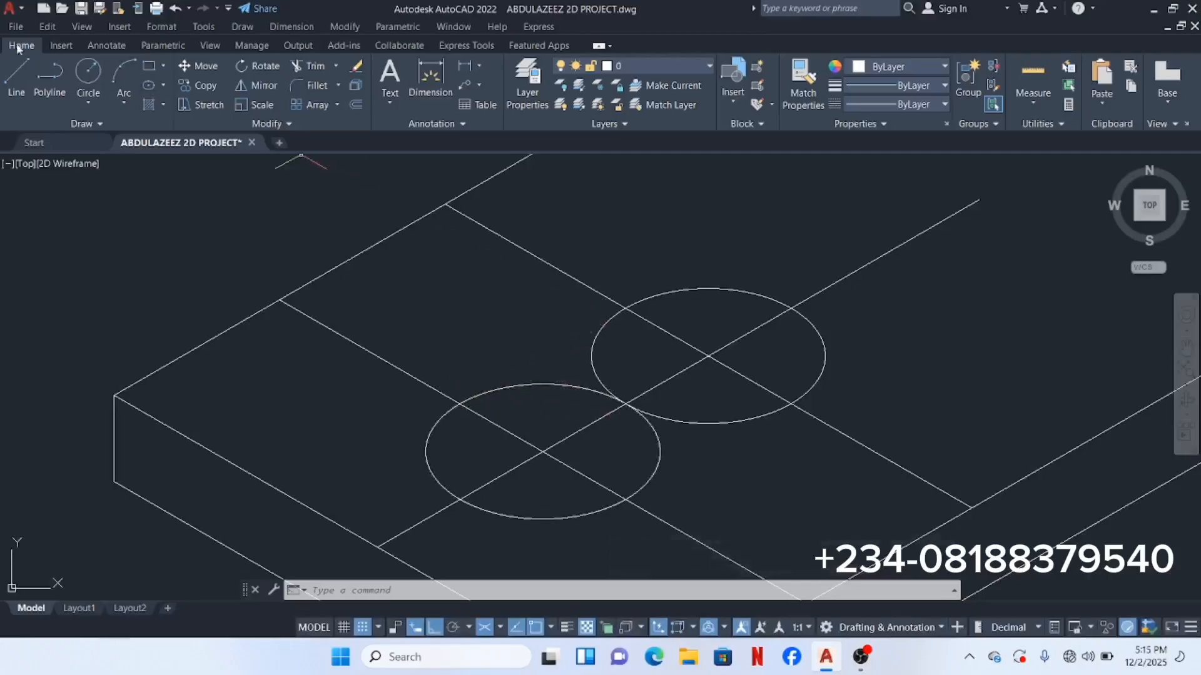
{"action": "left_click", "coordinate": [16, 80]}
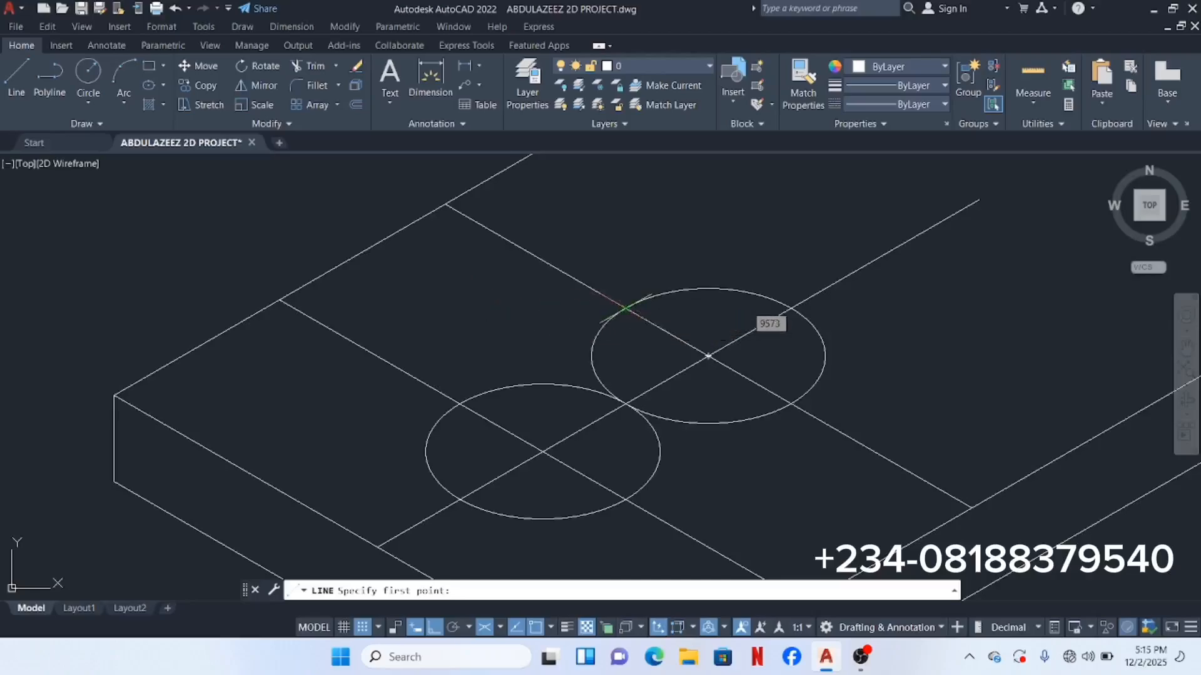
{"action": "scroll", "coordinate": [626, 307], "scroll_direction": "up", "scroll_amount": 5}
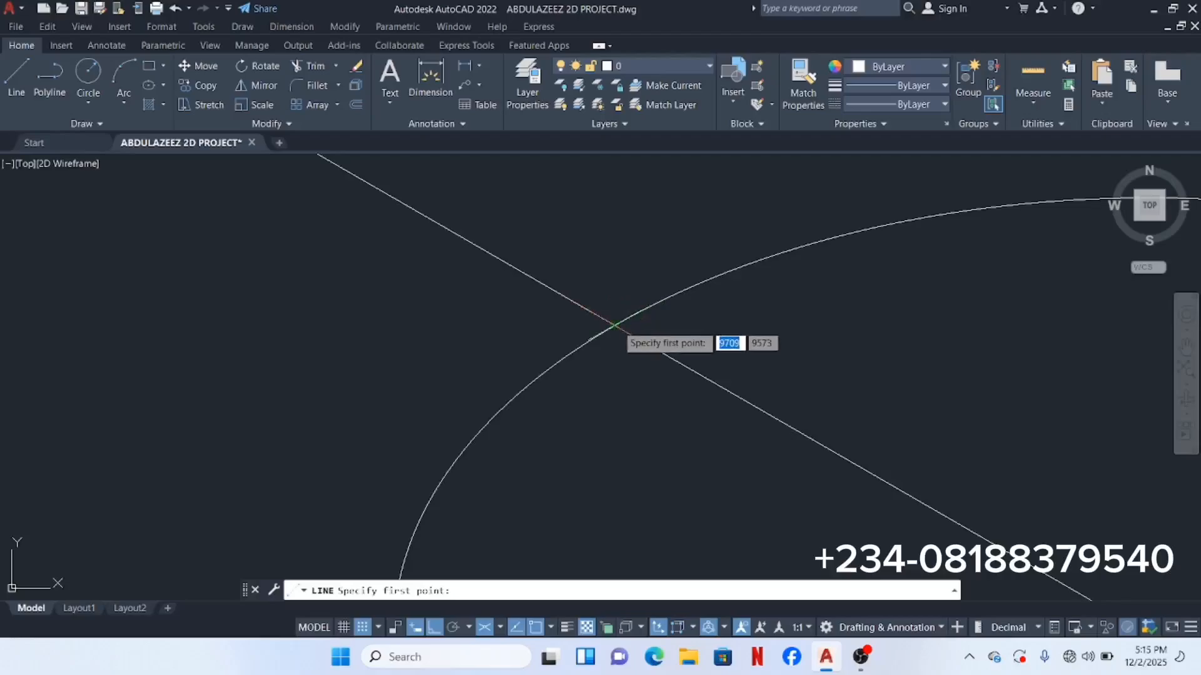
{"action": "left_click", "coordinate": [614, 325]}
{"action": "scroll", "coordinate": [563, 317], "scroll_direction": "down", "scroll_amount": 5}
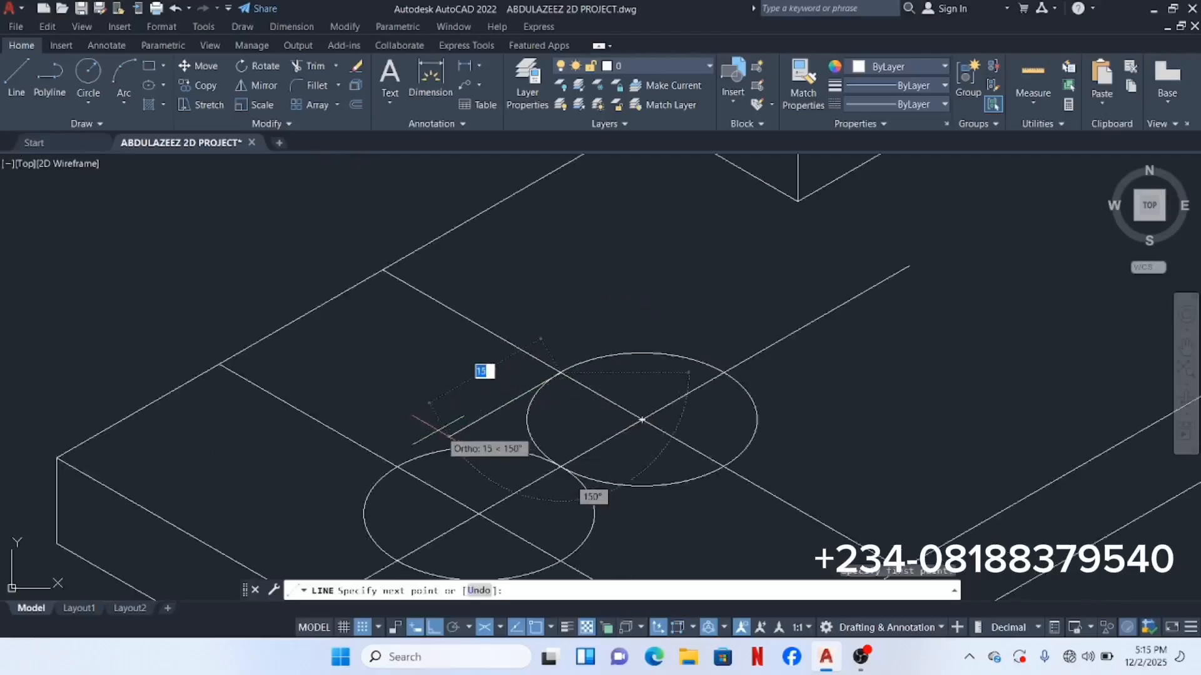
{"action": "scroll", "coordinate": [391, 479], "scroll_direction": "up", "scroll_amount": 4}
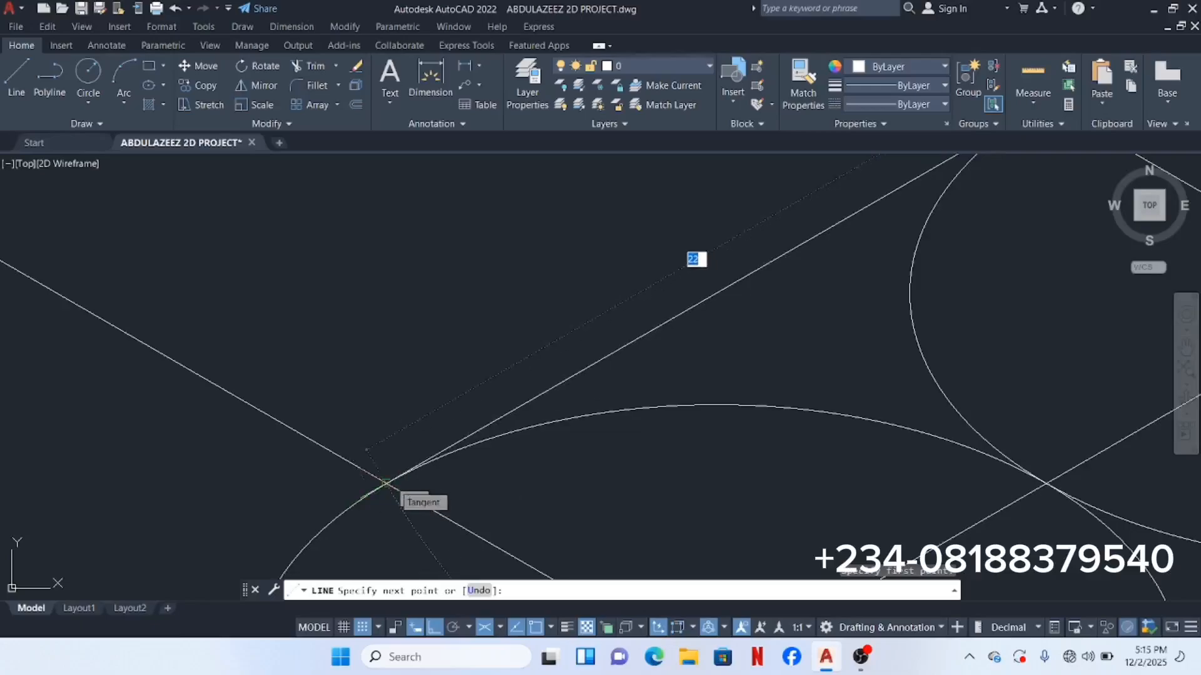
{"action": "scroll", "coordinate": [386, 482], "scroll_direction": "up", "scroll_amount": 2}
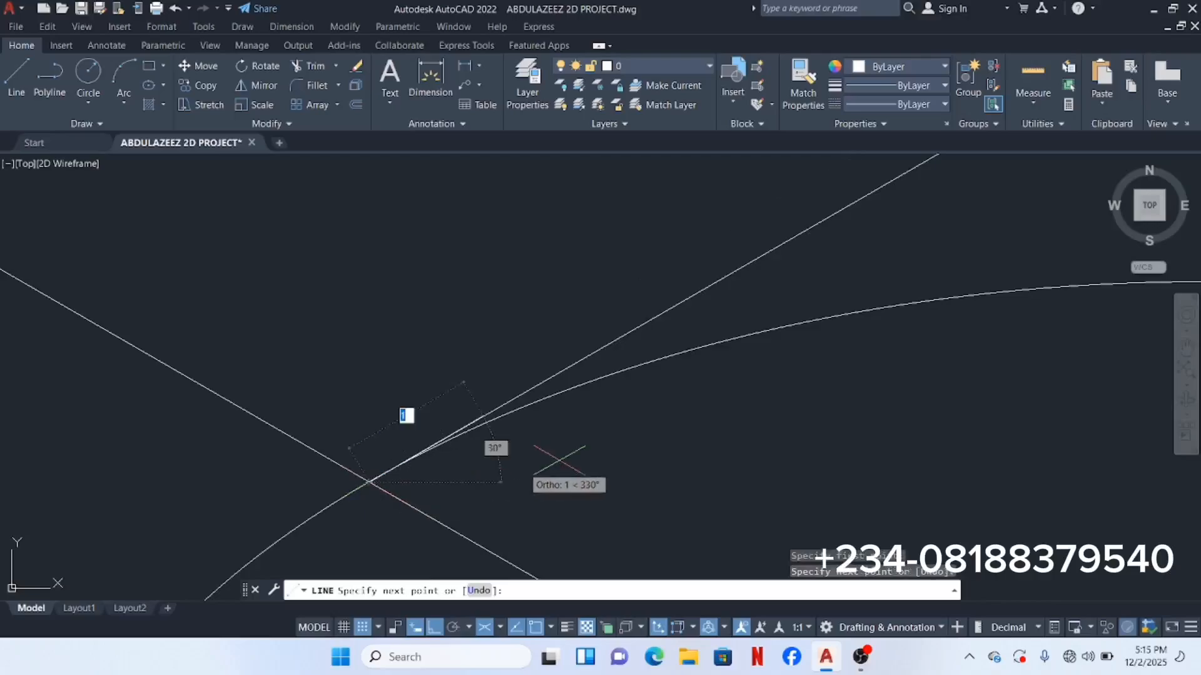
{"action": "key", "text": "Escape"}
{"action": "scroll", "coordinate": [529, 467], "scroll_direction": "down", "scroll_amount": 8}
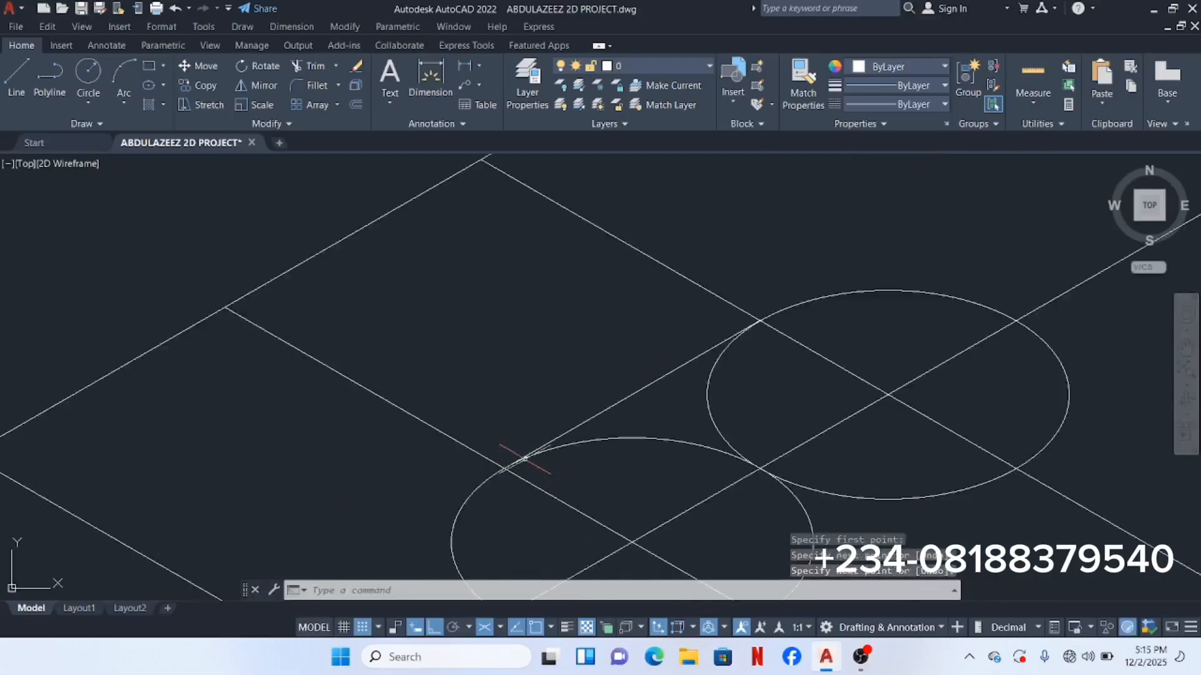
{"action": "left_click", "coordinate": [16, 78]}
{"action": "scroll", "coordinate": [678, 341], "scroll_direction": "up", "scroll_amount": 2}
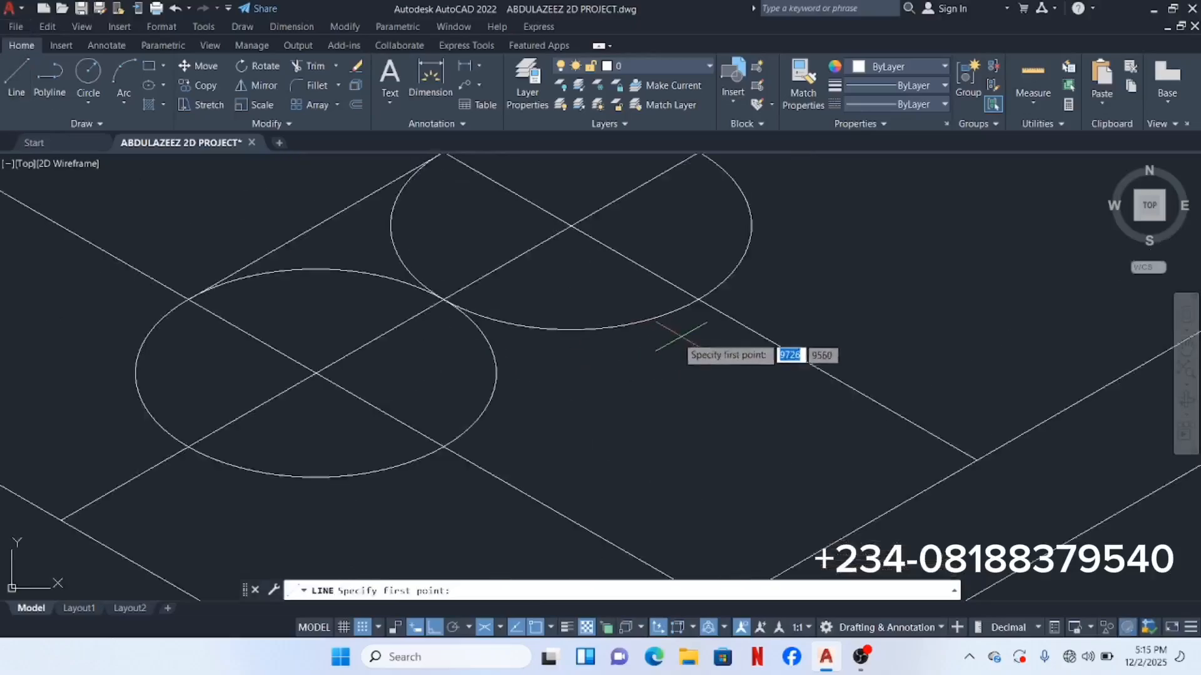
{"action": "left_click", "coordinate": [699, 300]}
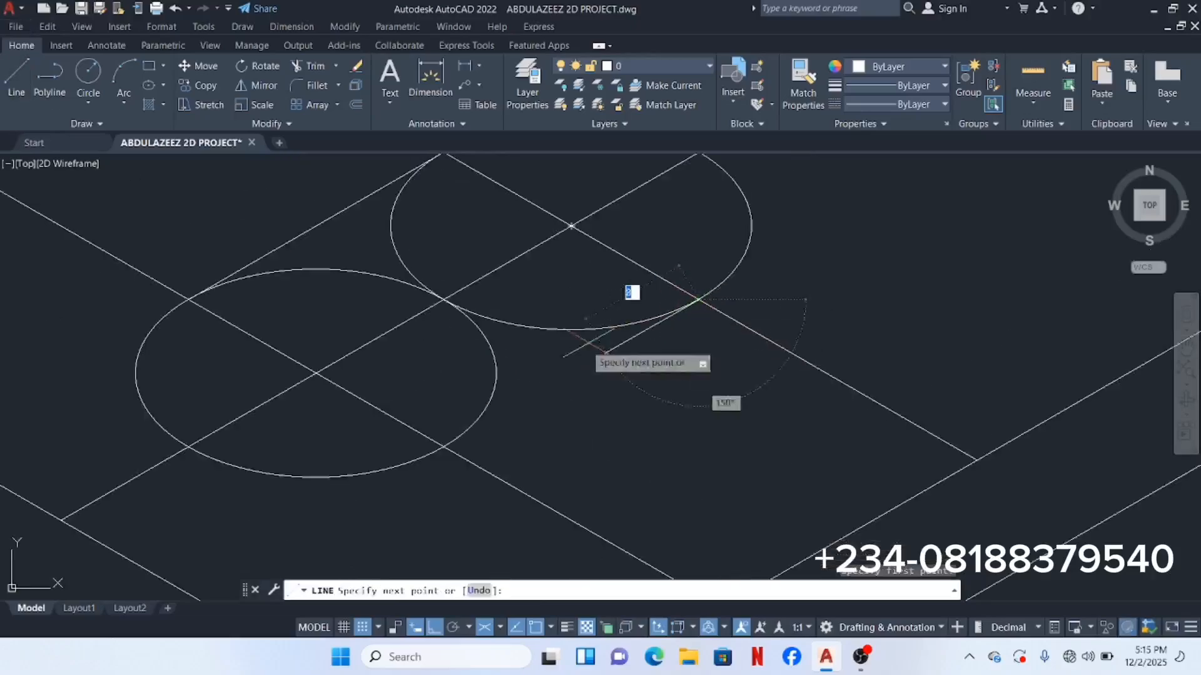
{"action": "left_click", "coordinate": [442, 446]}
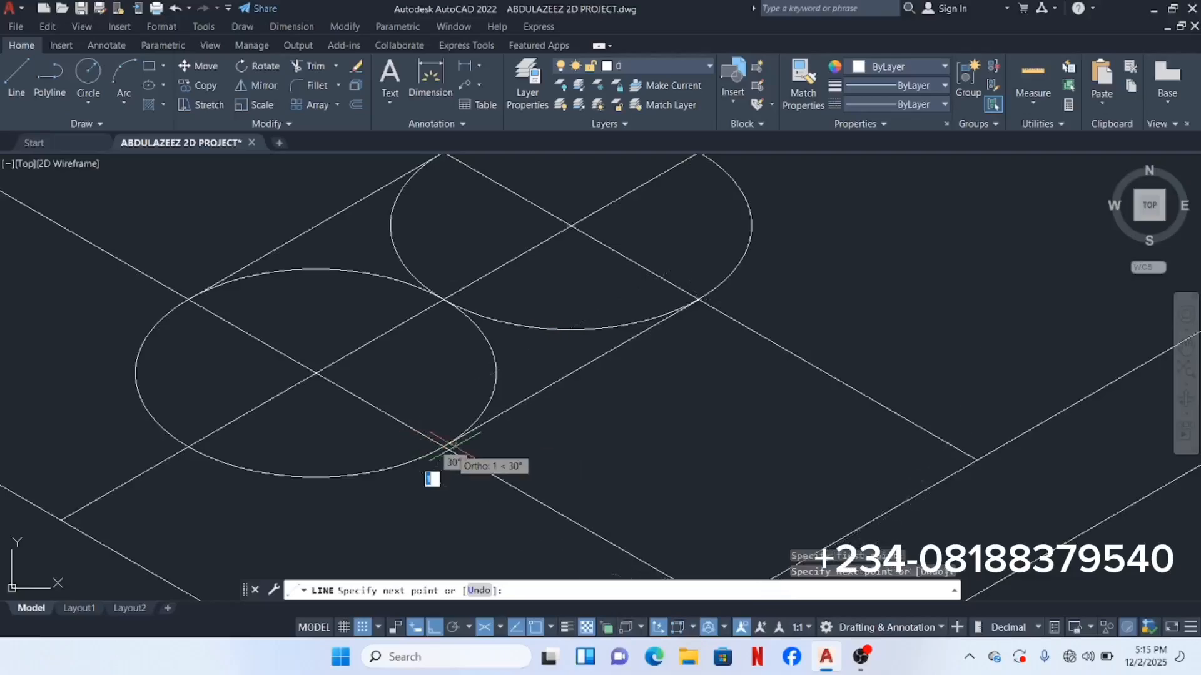
{"action": "key", "text": "ctrl+z"}
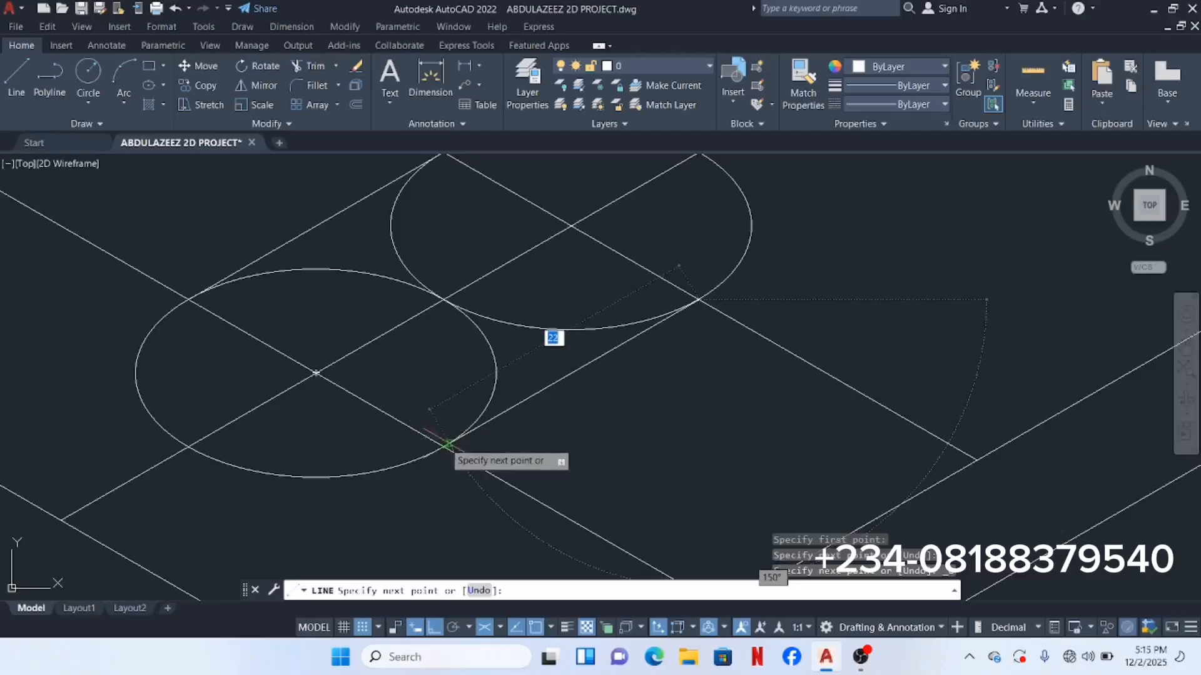
{"action": "scroll", "coordinate": [443, 446], "scroll_direction": "up", "scroll_amount": 5}
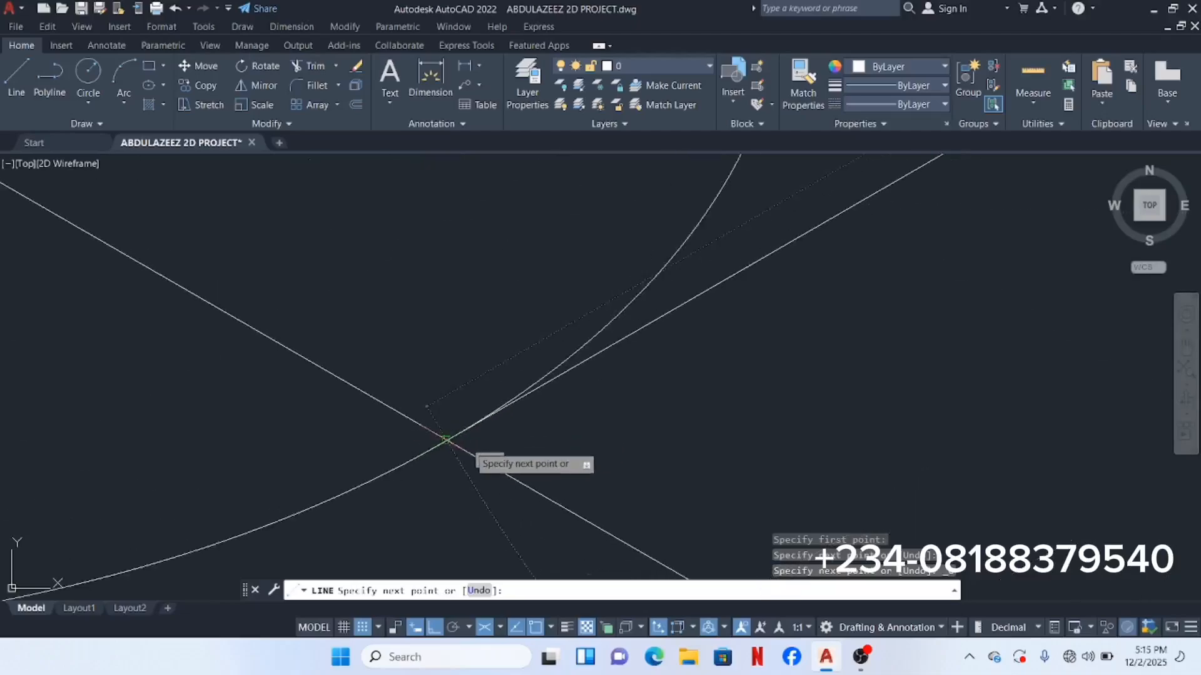
{"action": "left_click", "coordinate": [446, 440]}
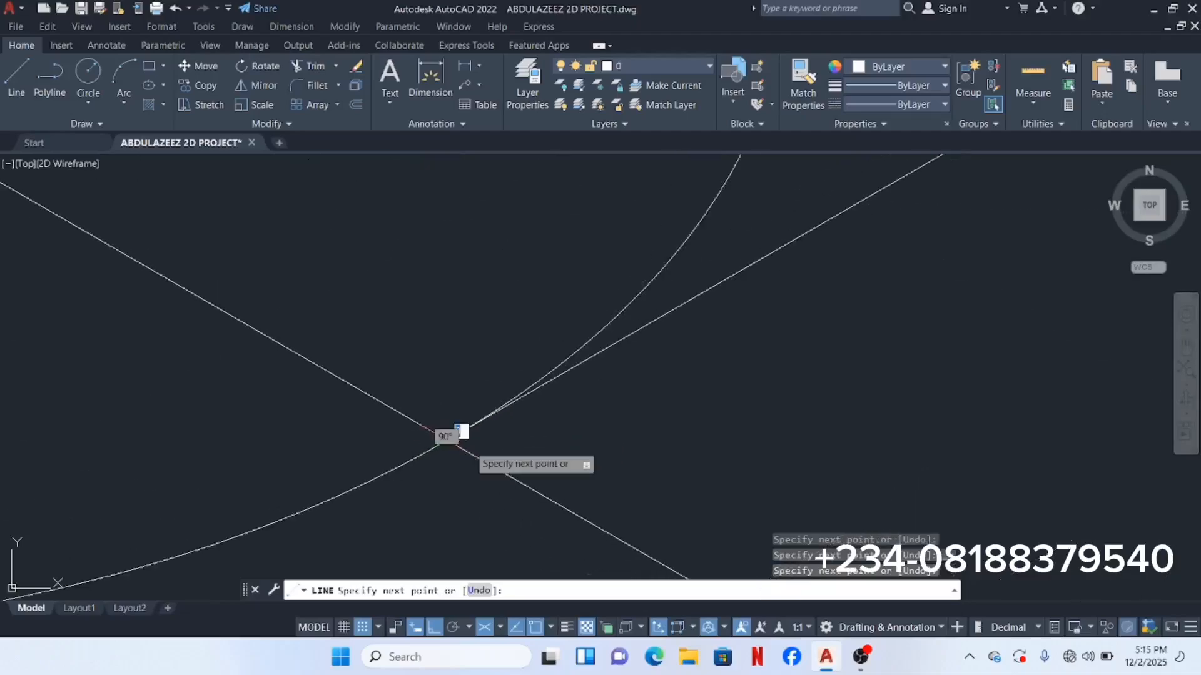
{"action": "type", "text": "2"}
{"action": "key", "text": "Escape"}
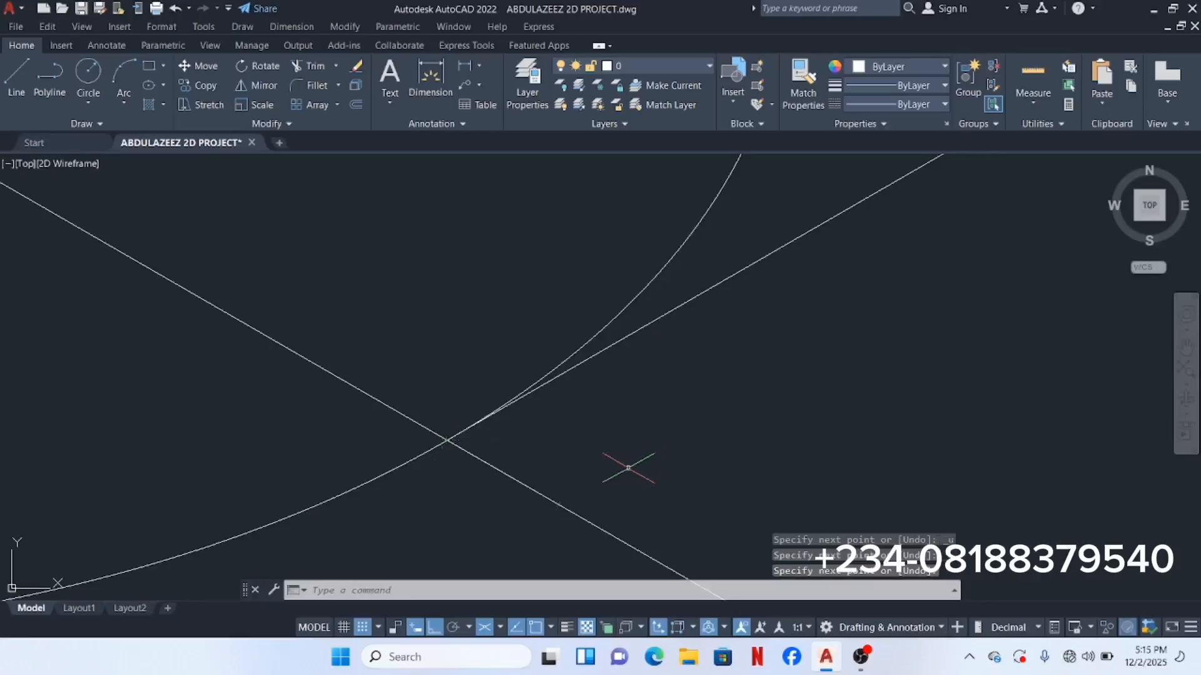
{"action": "scroll", "coordinate": [560, 375], "scroll_direction": "down", "scroll_amount": 5}
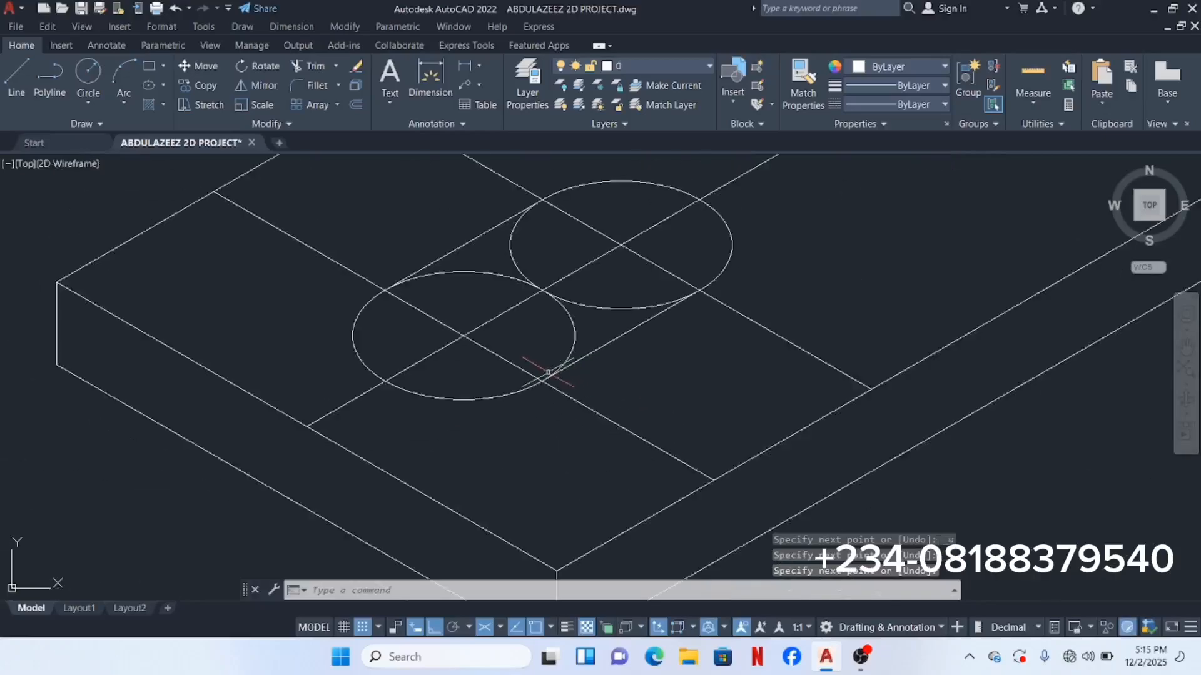
{"action": "middle_click_drag", "start_coordinate": [548, 370], "coordinate": [566, 429]}
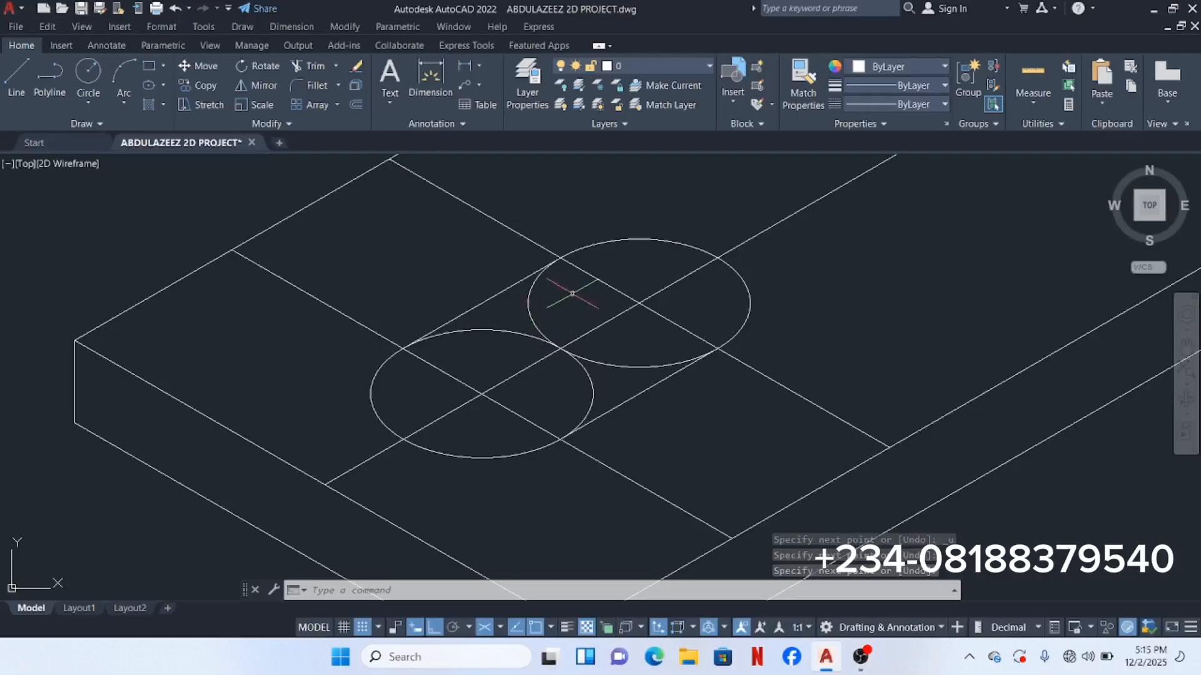
{"action": "scroll", "coordinate": [647, 281], "scroll_direction": "down", "scroll_amount": 6}
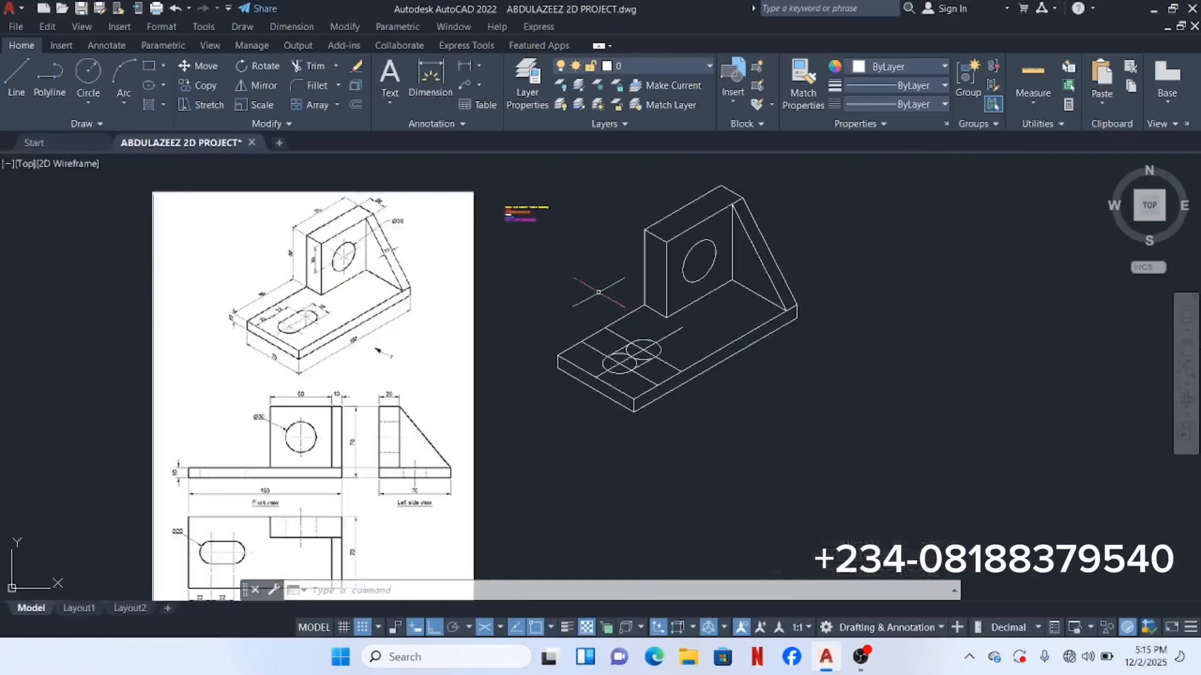
{"action": "mouse_move", "coordinate": [581, 275]}
{"action": "middle_mouse_down"}
{"action": "mouse_move", "coordinate": [602, 310]}
{"action": "mouse_move", "coordinate": [588, 297]}
{"action": "middle_mouse_up"}
{"action": "scroll", "coordinate": [500, 282], "scroll_direction": "up", "scroll_amount": 10}
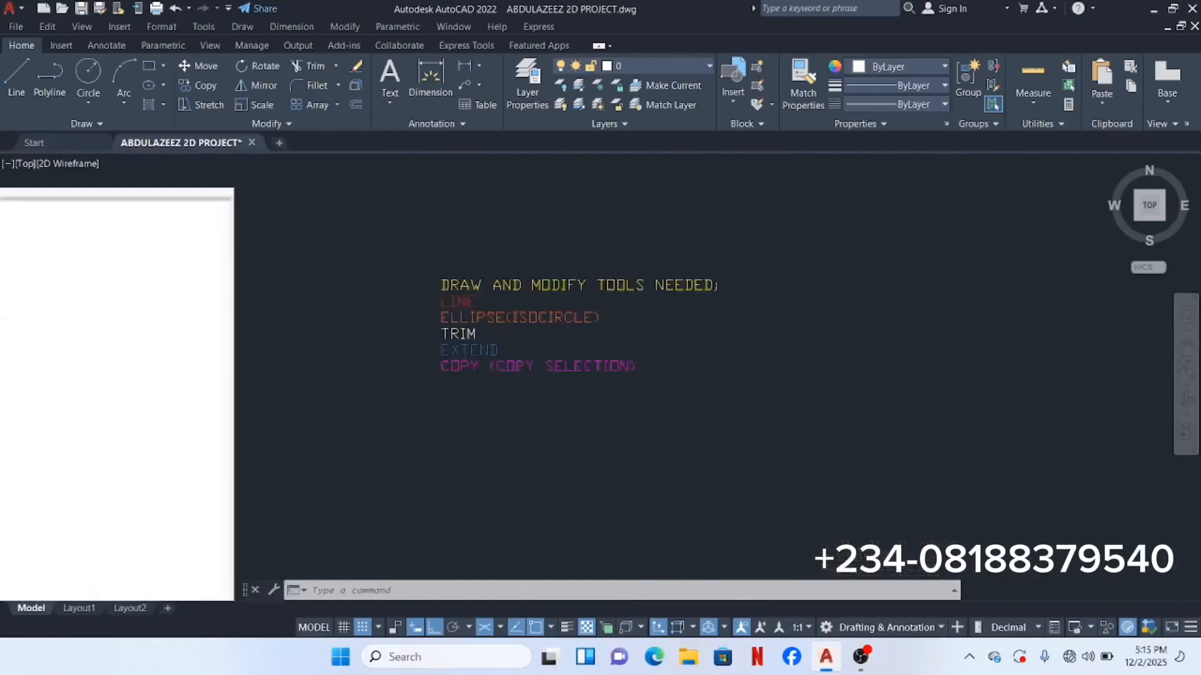
{"action": "scroll", "coordinate": [425, 370], "scroll_direction": "up", "scroll_amount": 4}
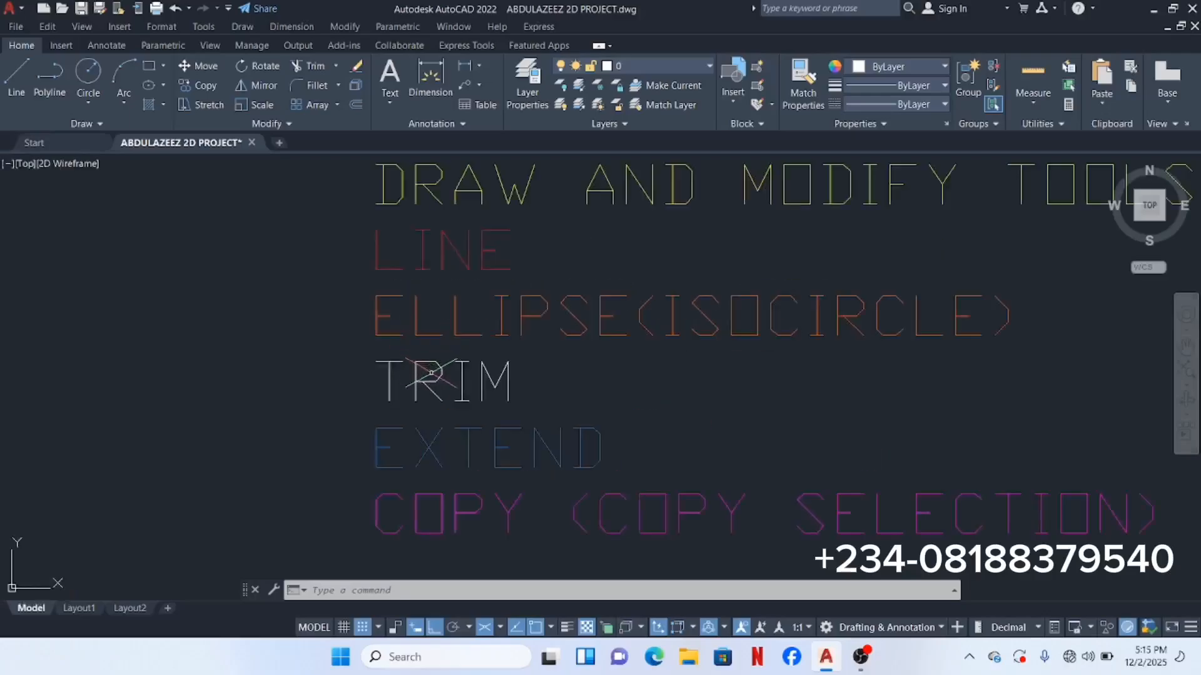
{"action": "scroll", "coordinate": [516, 400], "scroll_direction": "down", "scroll_amount": 5}
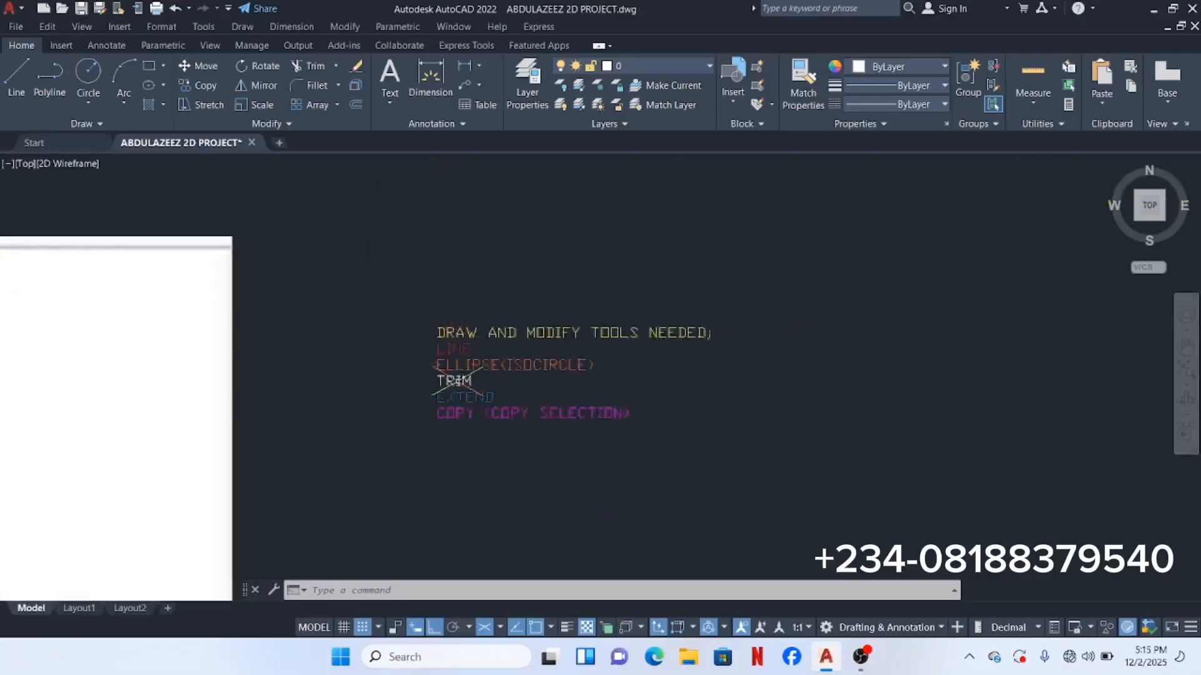
{"action": "middle_click_drag", "start_coordinate": [520, 400], "coordinate": [502, 318]}
{"action": "scroll", "coordinate": [433, 313], "scroll_direction": "down", "scroll_amount": 6}
{"action": "scroll", "coordinate": [553, 400], "scroll_direction": "up", "scroll_amount": 6}
{"action": "middle_click_drag", "start_coordinate": [539, 418], "coordinate": [568, 316]}
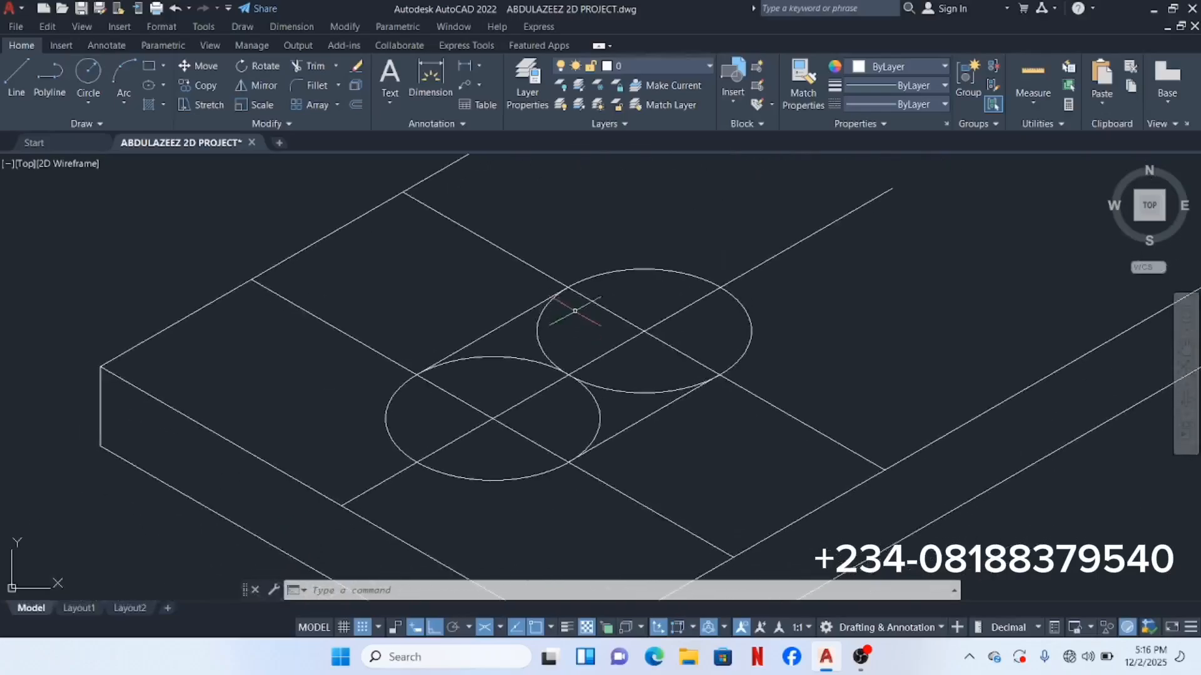
Step: Trim away the overlapping inner arcs of the two isocircles
{"action": "left_click", "coordinate": [733, 240]}
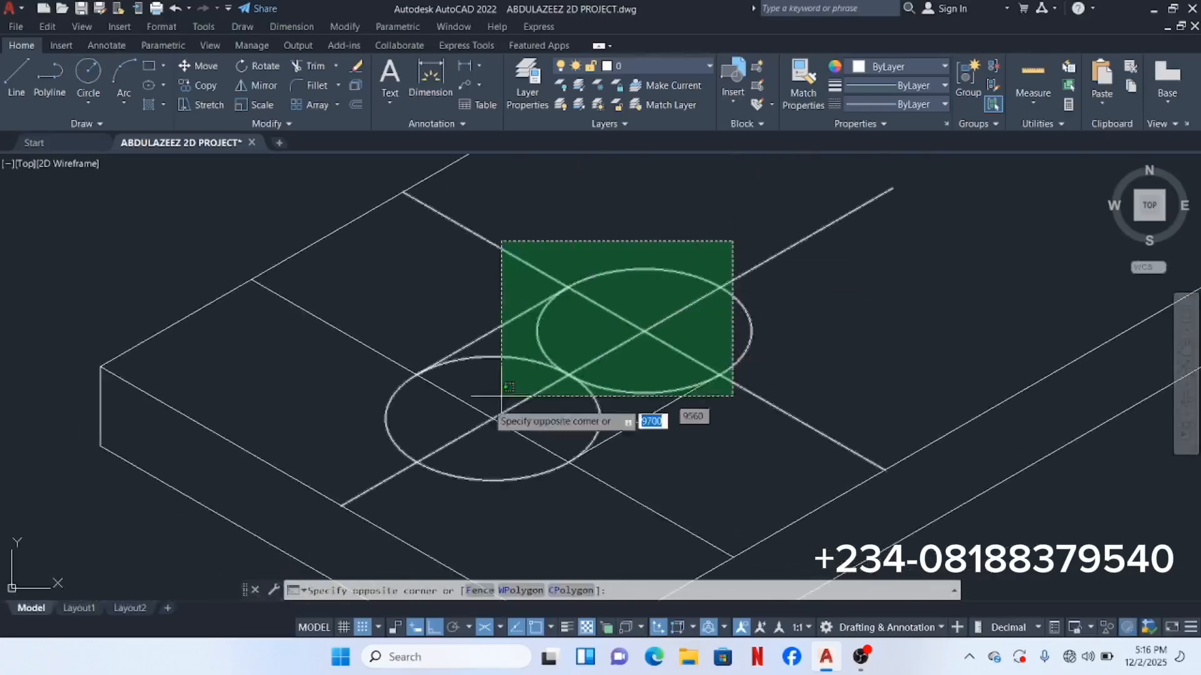
{"action": "left_click", "coordinate": [390, 472]}
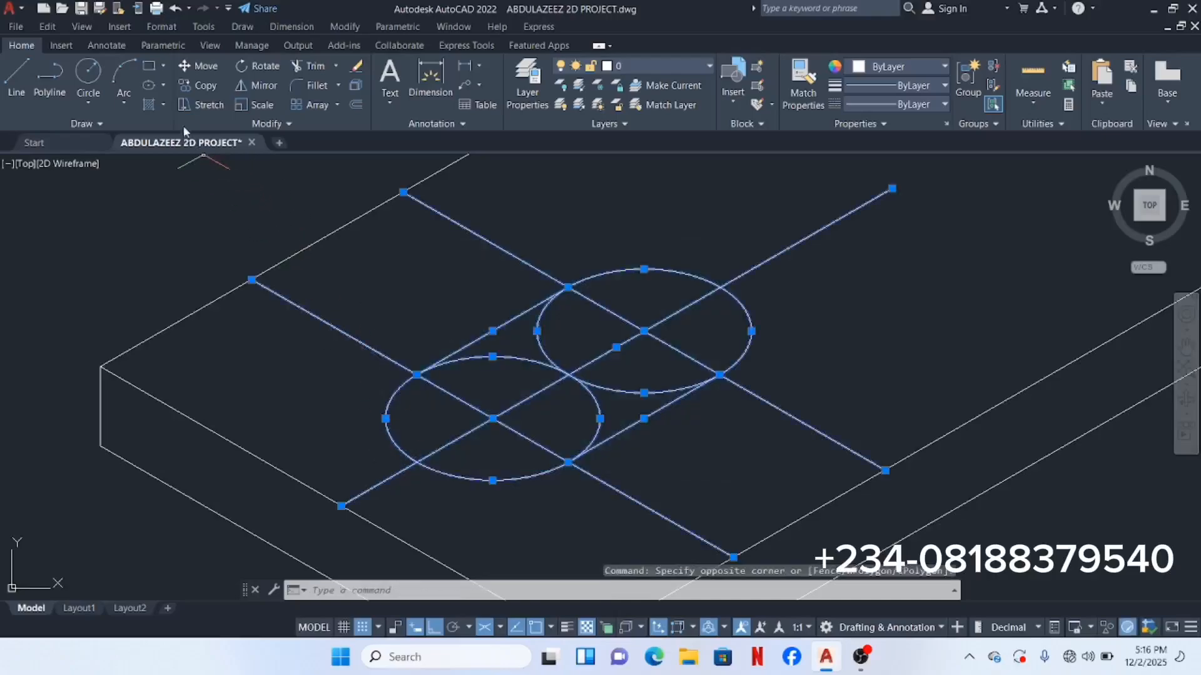
{"action": "left_click", "coordinate": [310, 65]}
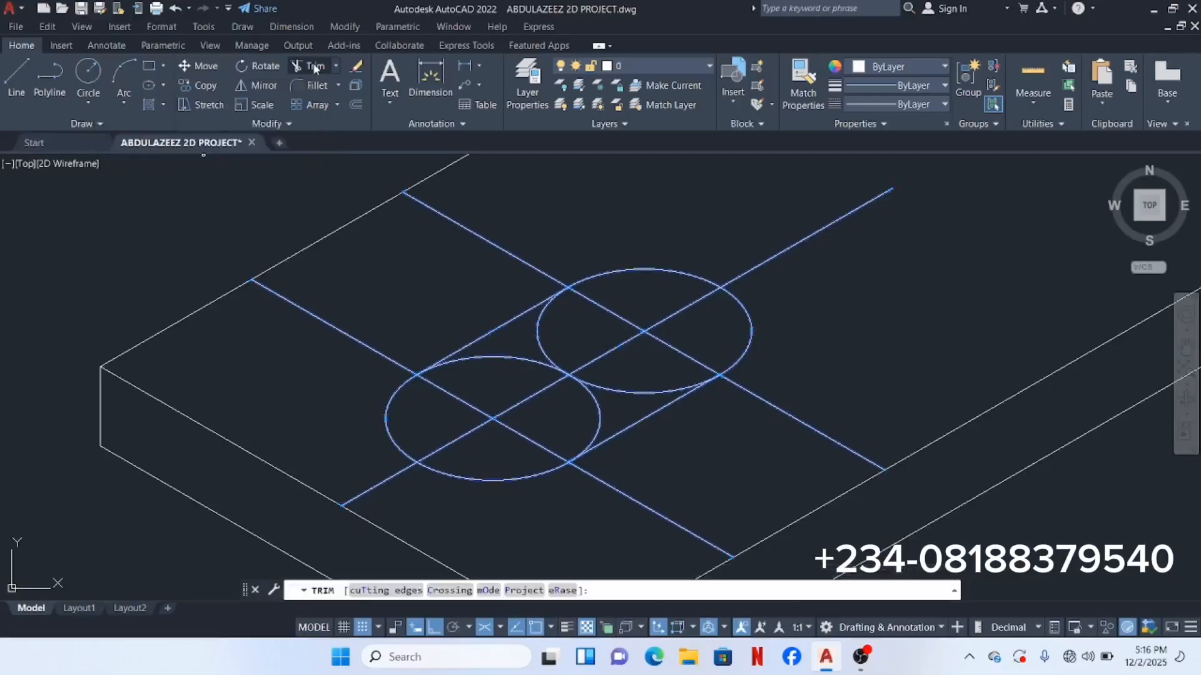
{"action": "left_click_drag", "start_coordinate": [504, 363], "coordinate": [508, 350]}
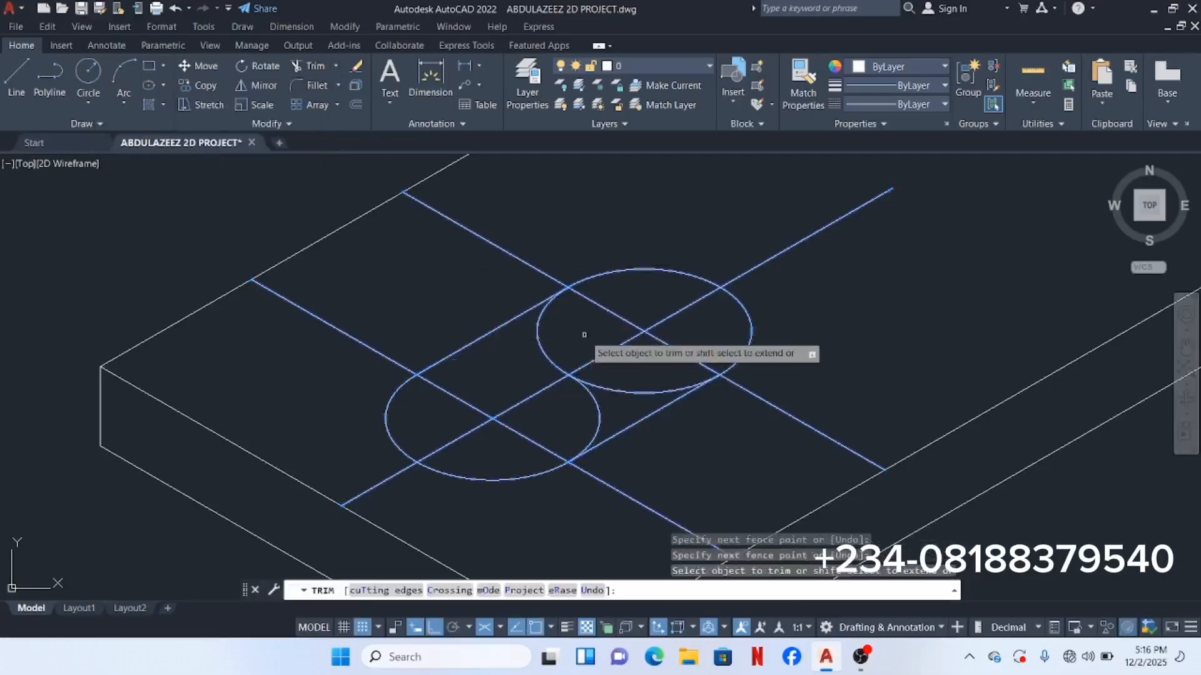
{"action": "left_click_drag", "start_coordinate": [576, 335], "coordinate": [549, 357]}
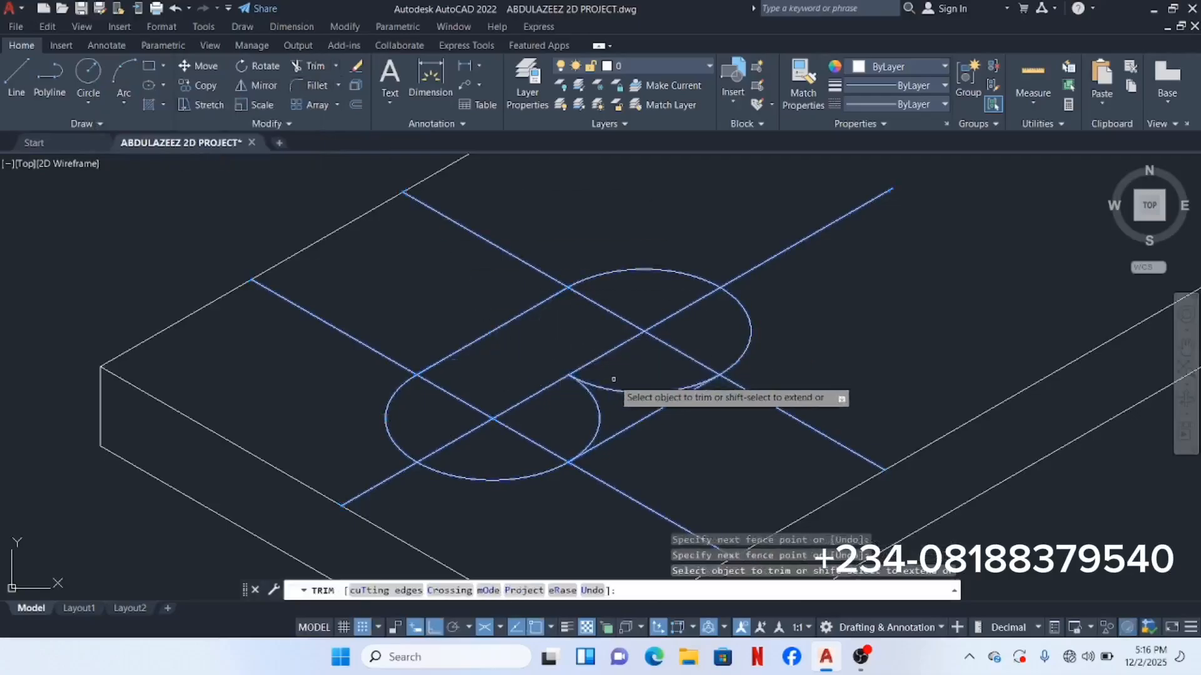
{"action": "mouse_move", "coordinate": [565, 415]}
{"action": "left_mouse_down"}
{"action": "mouse_move", "coordinate": [600, 392]}
{"action": "mouse_move", "coordinate": [578, 341]}
{"action": "left_mouse_up"}
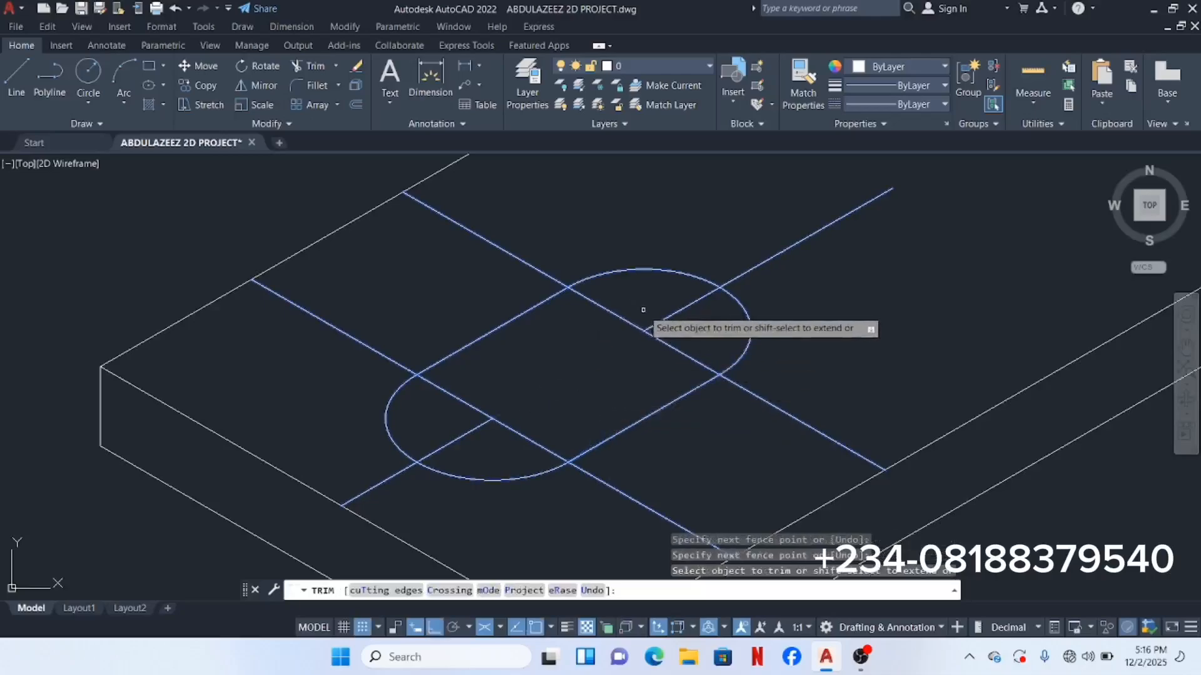
Step: Fence-trim the construction line pieces crossing inside the slot
{"action": "left_click", "coordinate": [682, 331]}
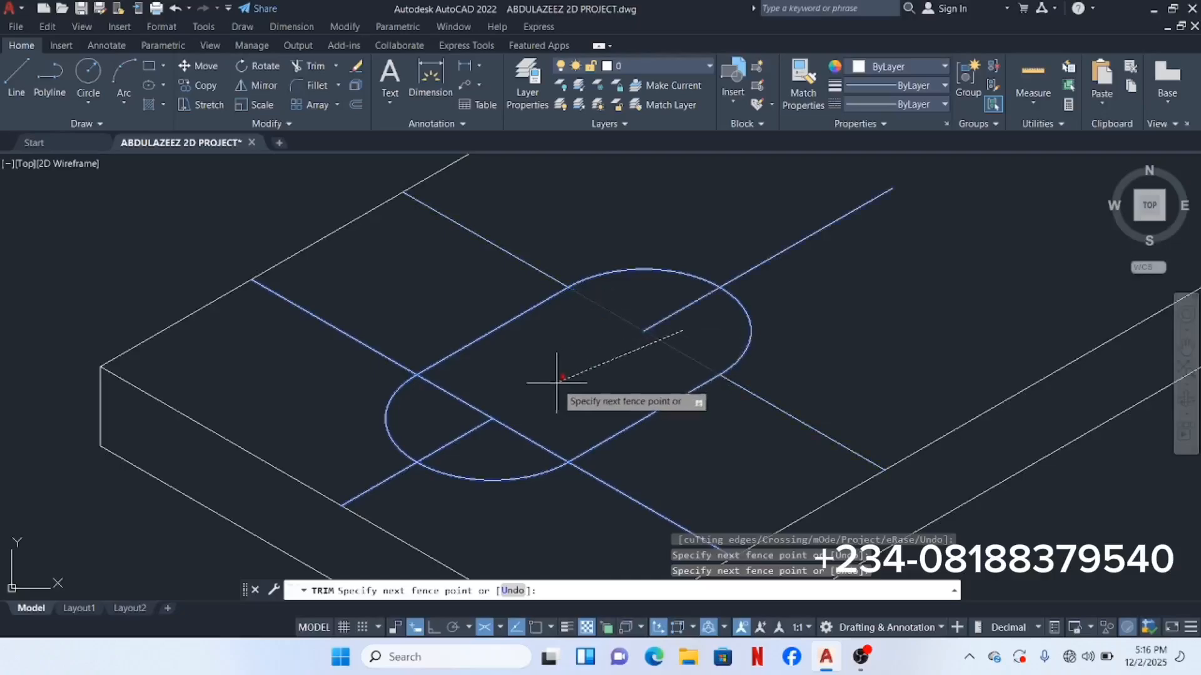
{"action": "left_click", "coordinate": [469, 408]}
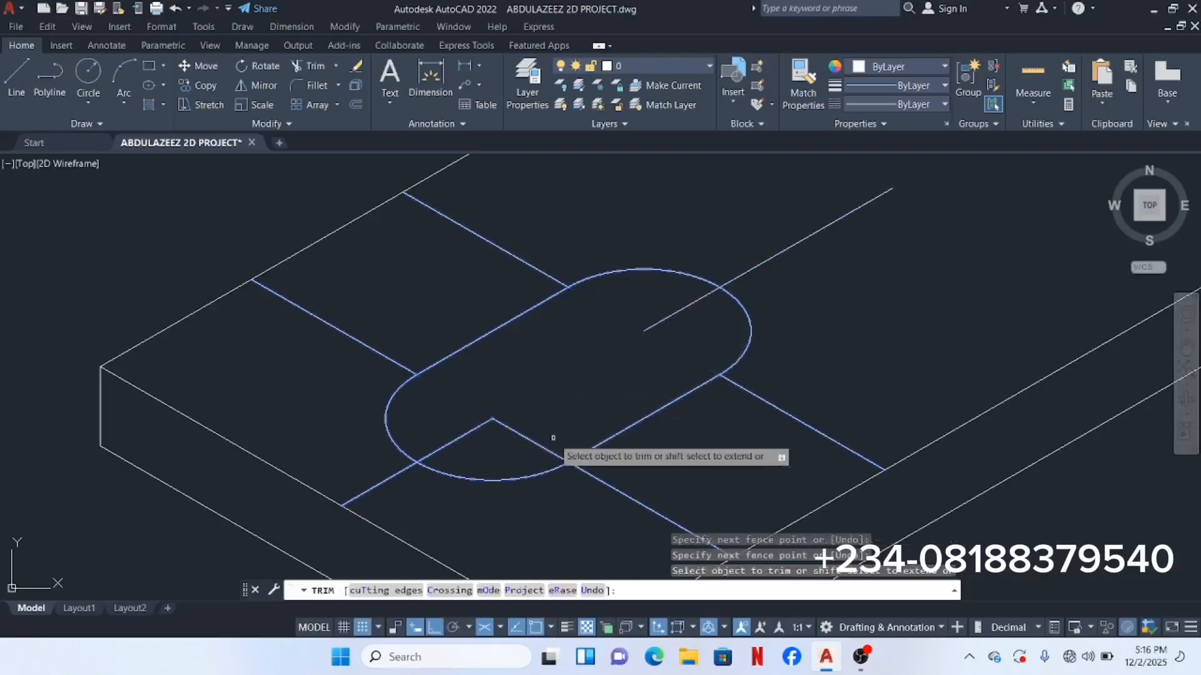
{"action": "left_click", "coordinate": [483, 424]}
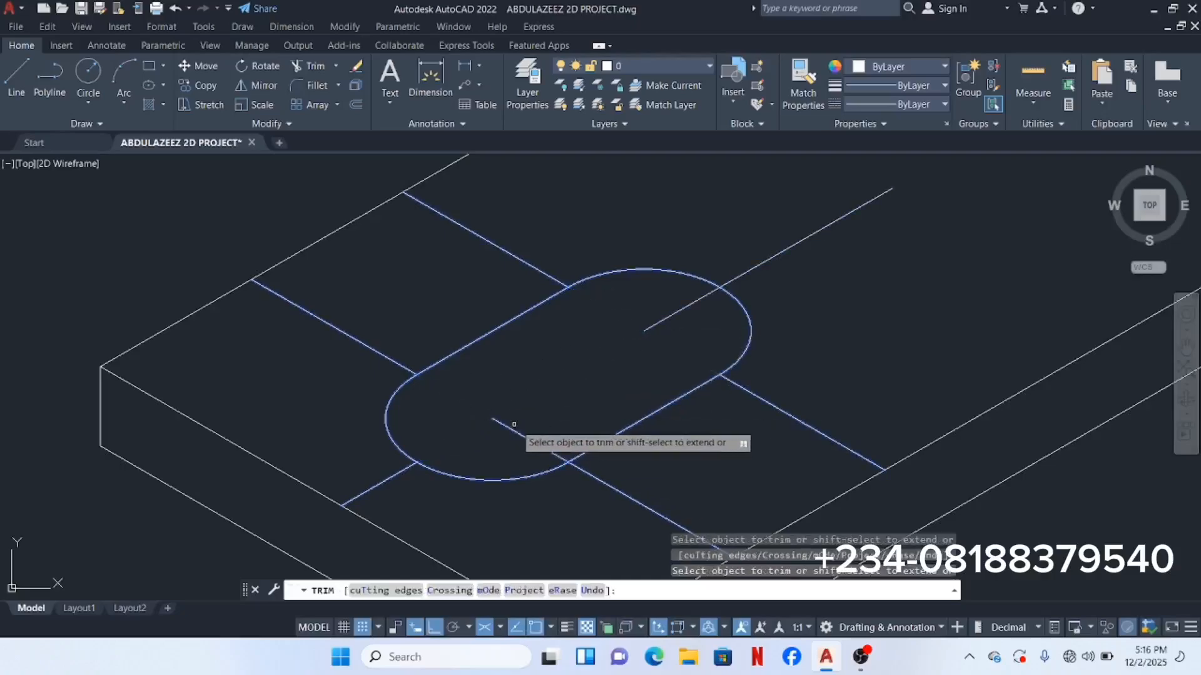
{"action": "left_click", "coordinate": [516, 423]}
{"action": "left_click", "coordinate": [486, 437]}
{"action": "left_click", "coordinate": [679, 326]}
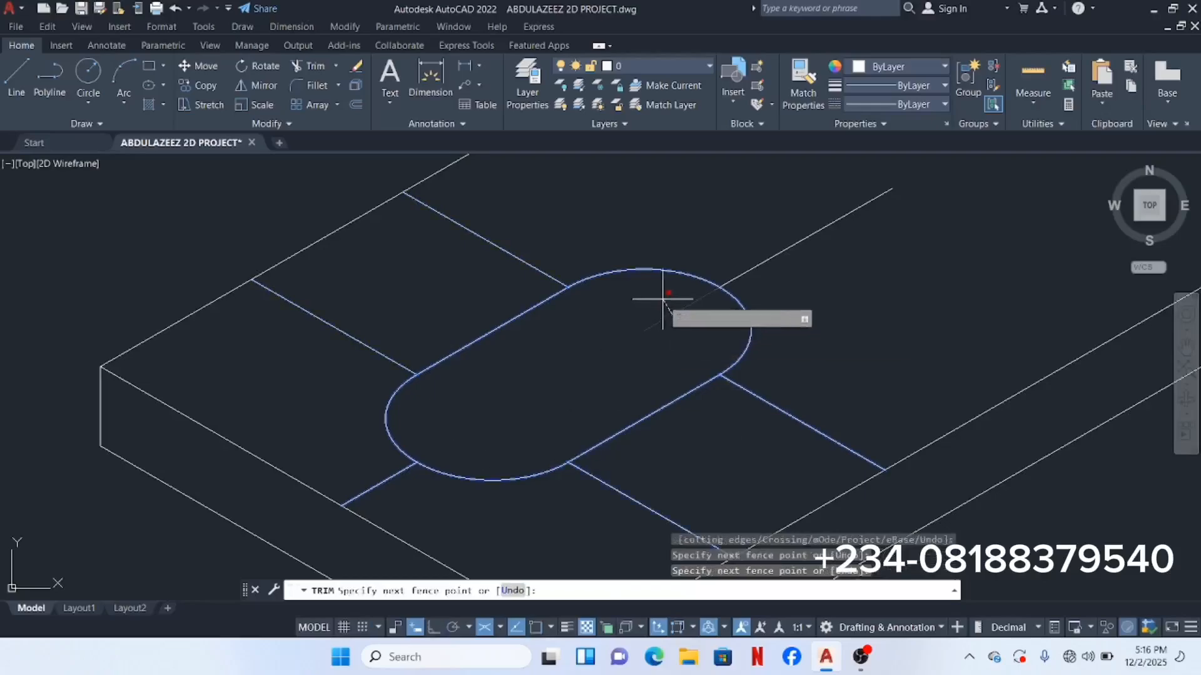
{"action": "left_click", "coordinate": [656, 303]}
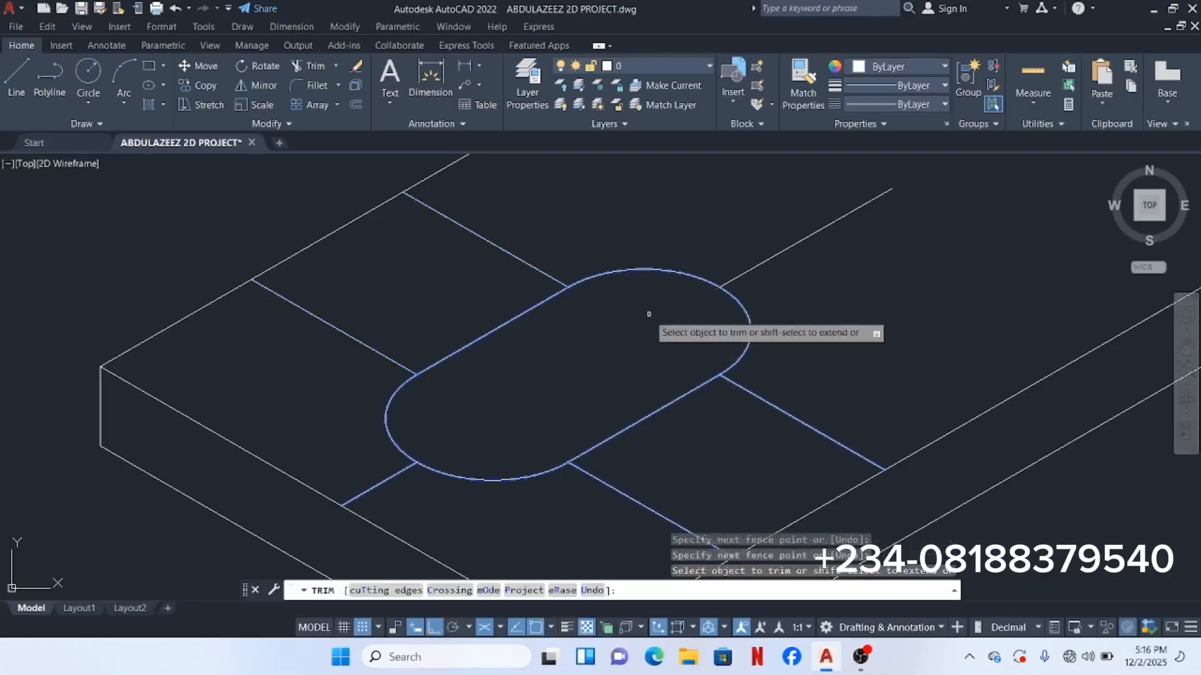
{"action": "right_click", "coordinate": [648, 314]}
{"action": "left_click", "coordinate": [688, 325]}
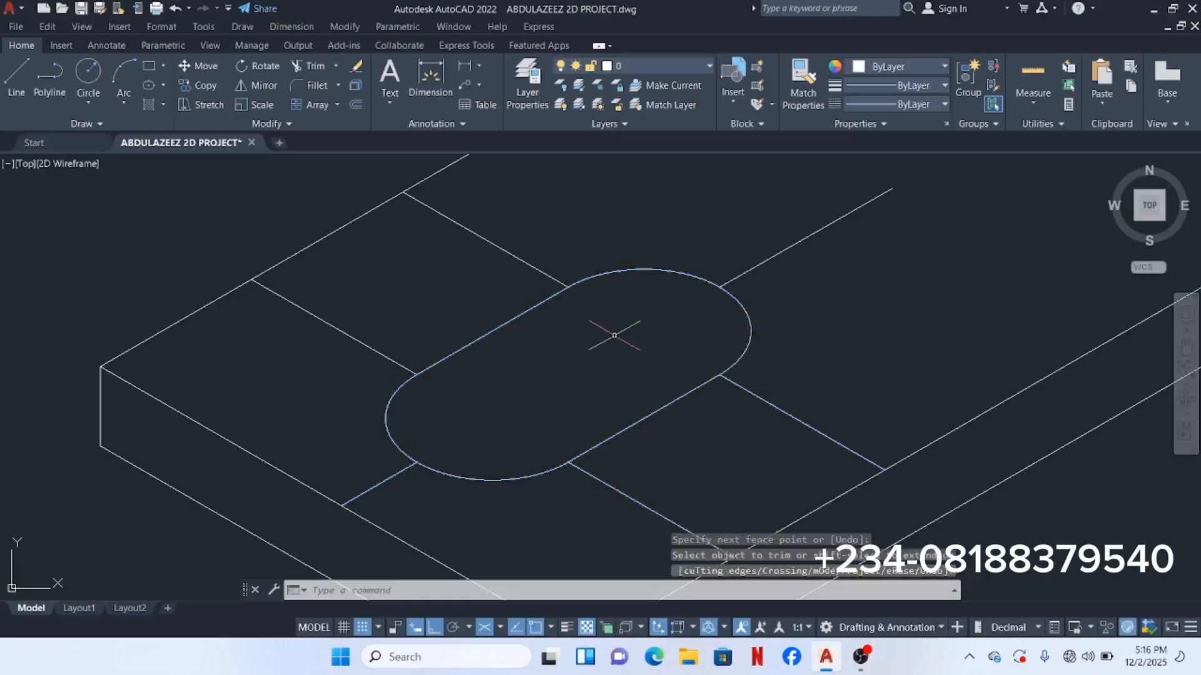
Step: Erase the six leftover slanted construction lines around the slot
{"action": "scroll", "coordinate": [611, 338], "scroll_direction": "down", "scroll_amount": 4}
{"action": "scroll", "coordinate": [572, 287], "scroll_direction": "up", "scroll_amount": 3}
{"action": "left_click", "coordinate": [572, 275]}
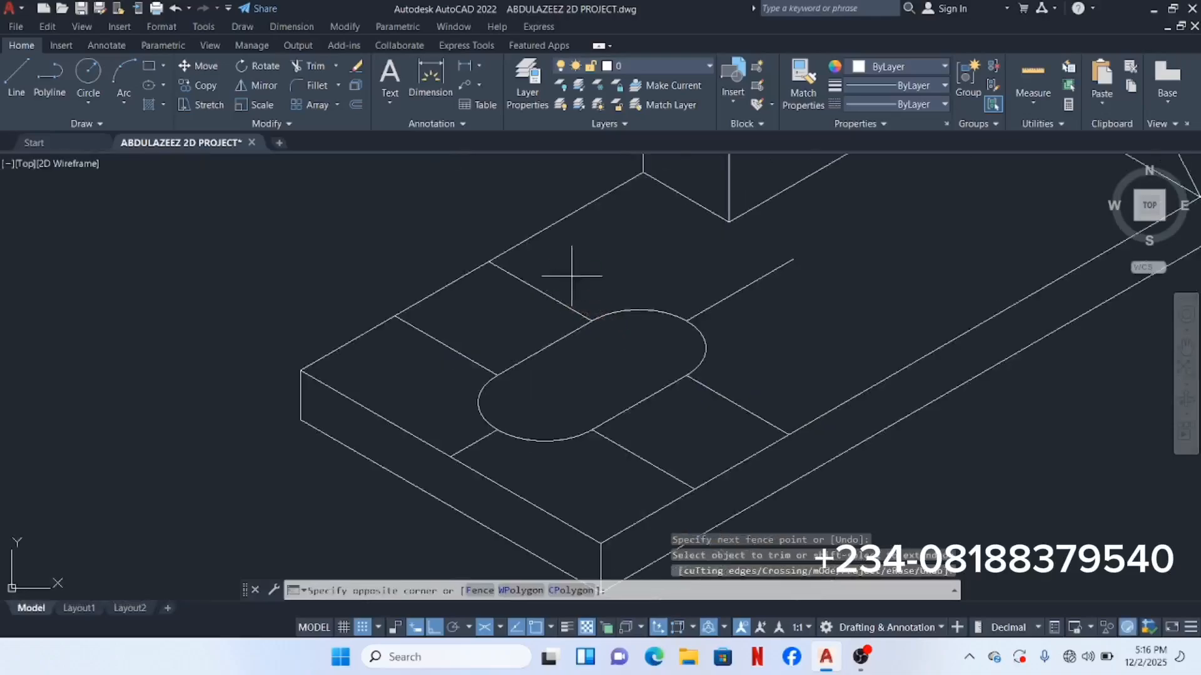
{"action": "left_click", "coordinate": [470, 289]}
{"action": "left_click", "coordinate": [449, 324]}
{"action": "left_click", "coordinate": [420, 345]}
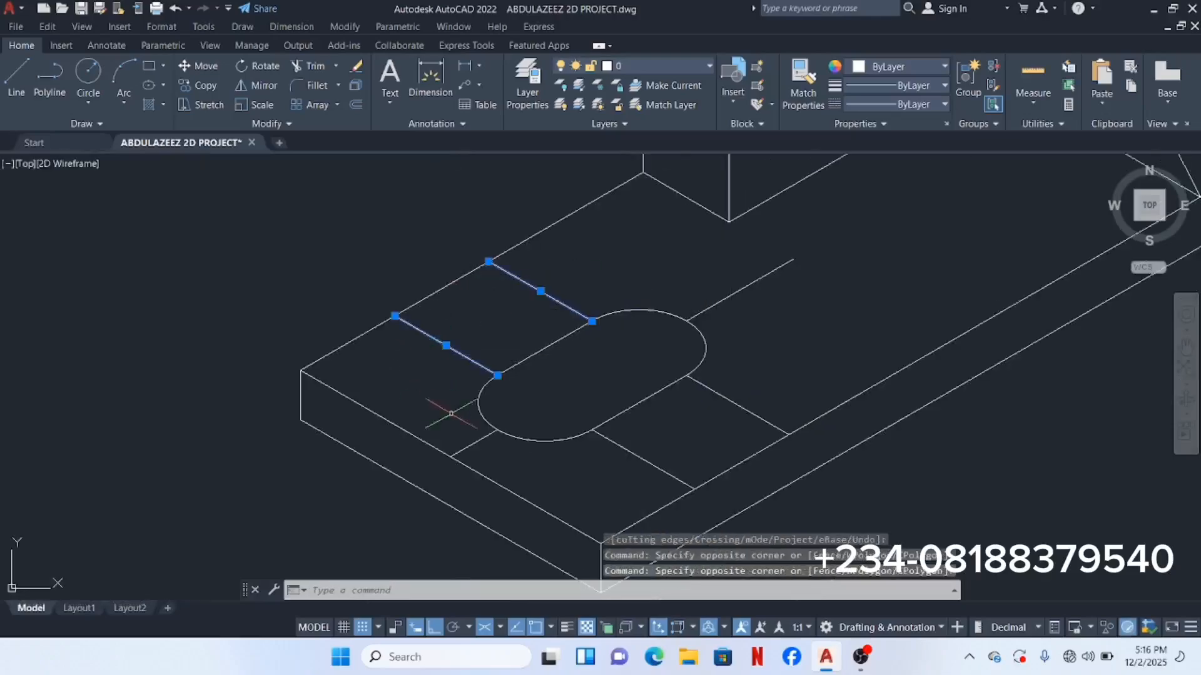
{"action": "left_click", "coordinate": [473, 448]}
{"action": "left_click", "coordinate": [468, 438]}
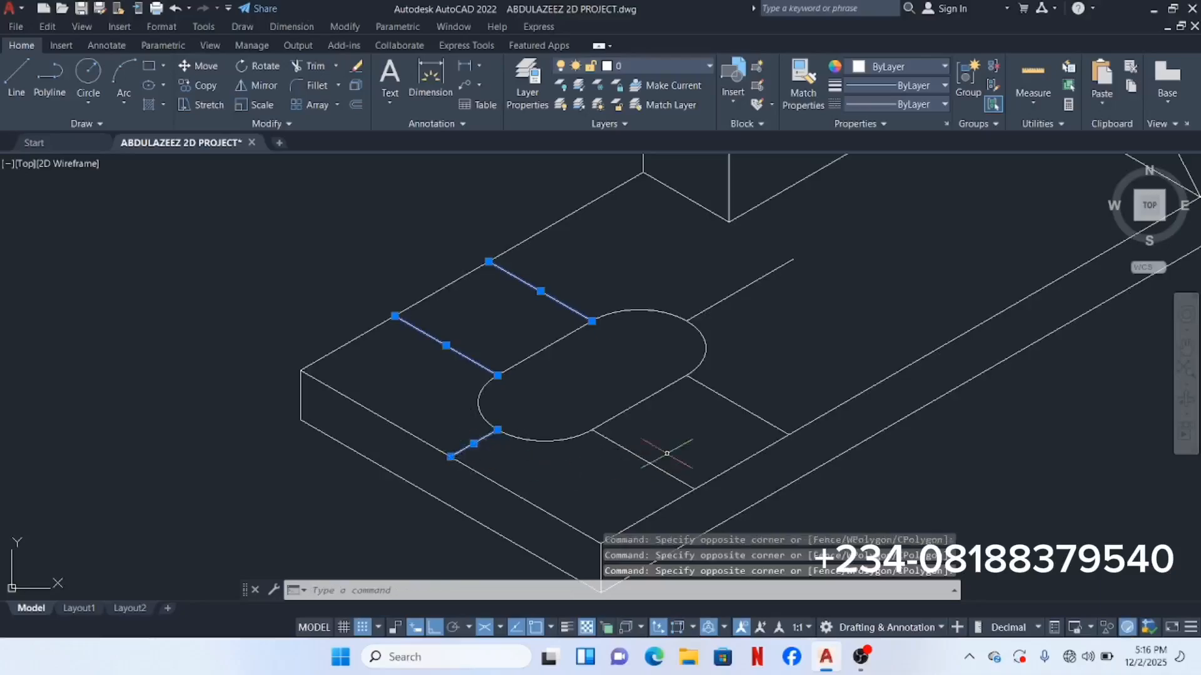
{"action": "left_click", "coordinate": [754, 391]}
{"action": "left_click", "coordinate": [703, 425]}
{"action": "left_click", "coordinate": [664, 457]}
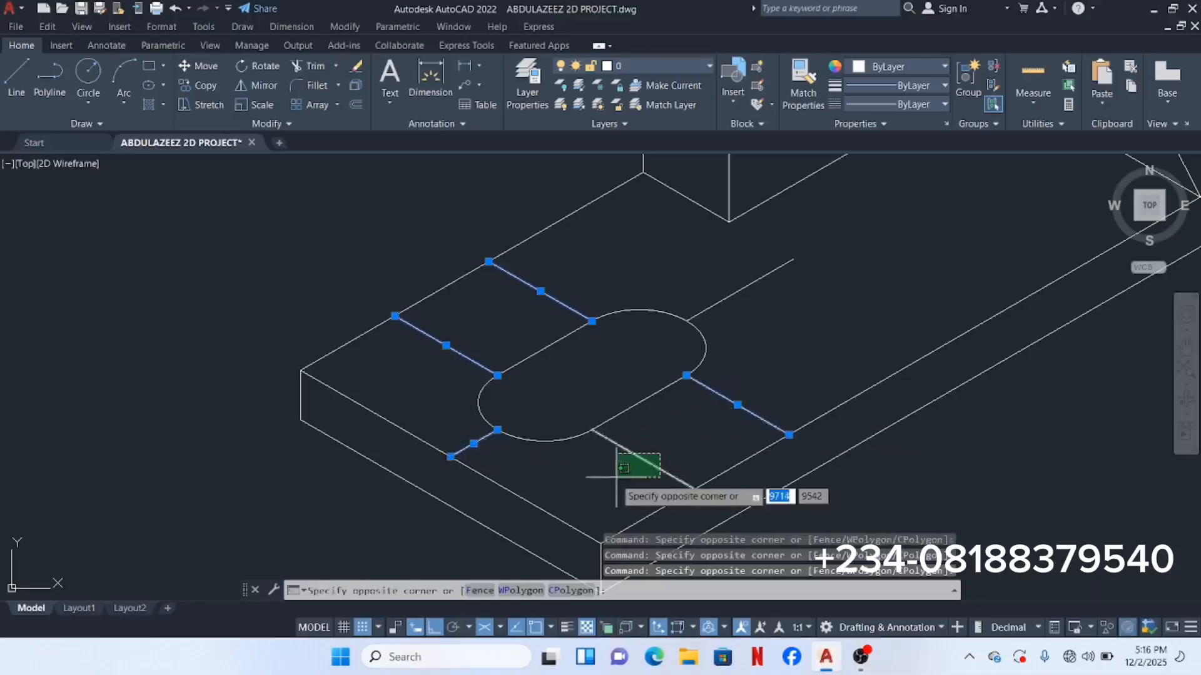
{"action": "left_click", "coordinate": [622, 487]}
{"action": "left_click", "coordinate": [760, 320]}
{"action": "left_click", "coordinate": [719, 271]}
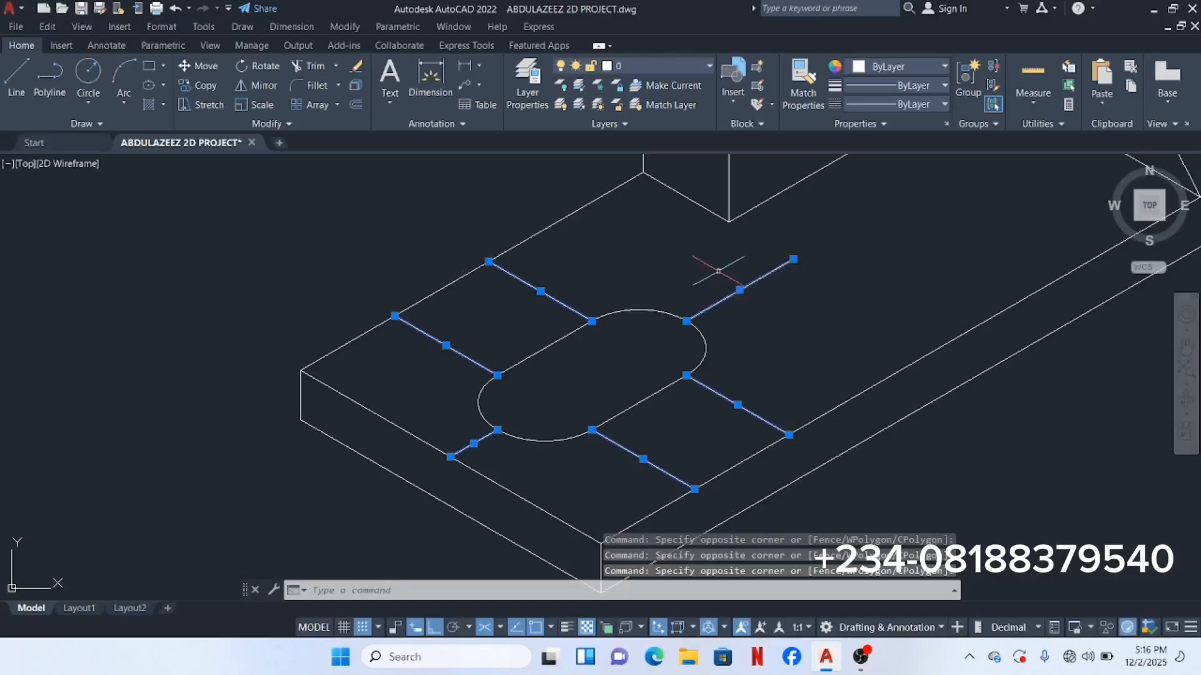
{"action": "right_click", "coordinate": [715, 262]}
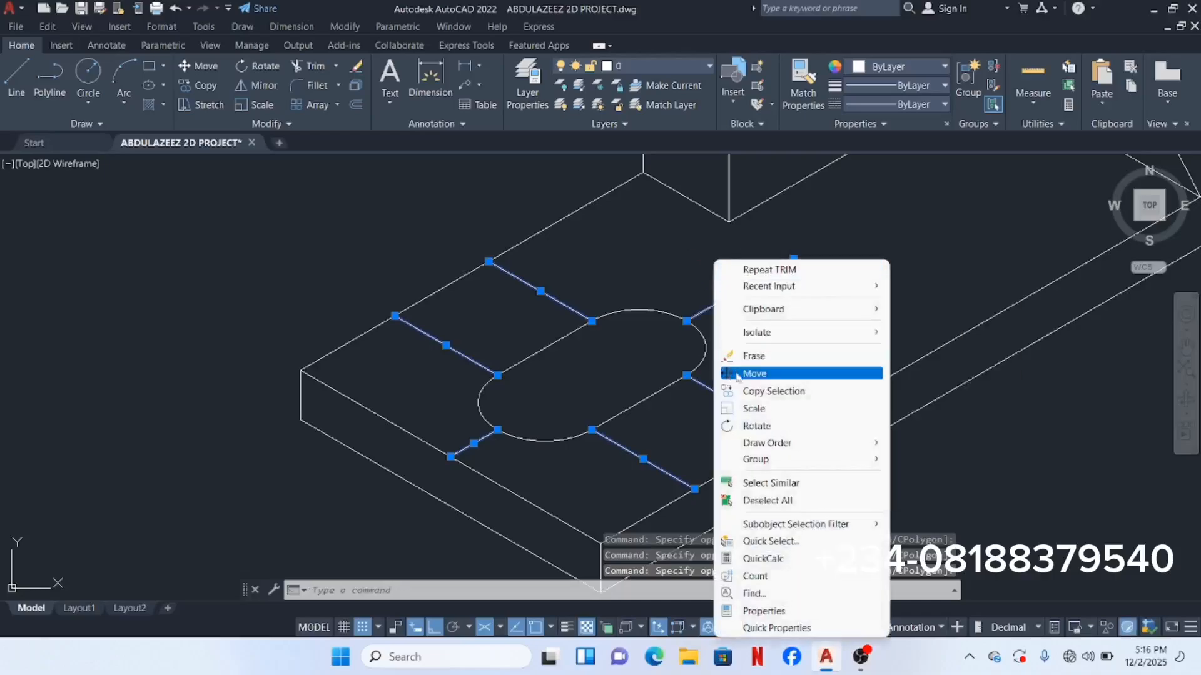
{"action": "left_click", "coordinate": [754, 356]}
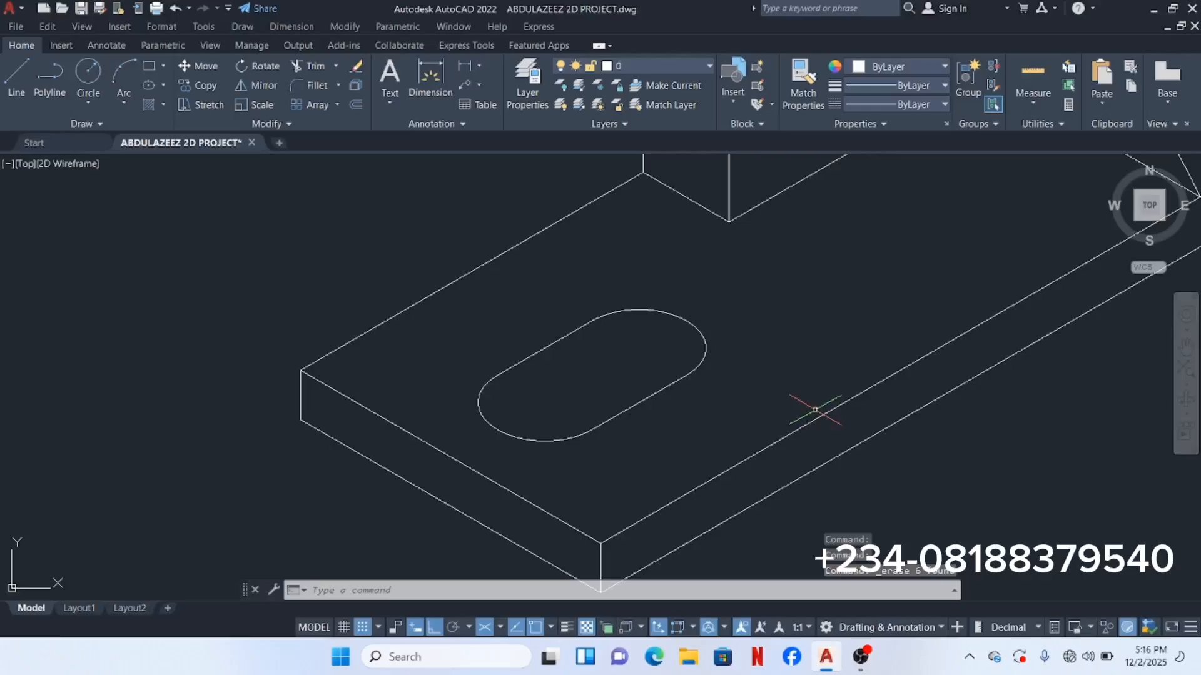
Step: Zoom out and pan until the whole L-bracket with its hole and slot is centred in view
{"action": "scroll", "coordinate": [717, 300], "scroll_direction": "down", "scroll_amount": 4}
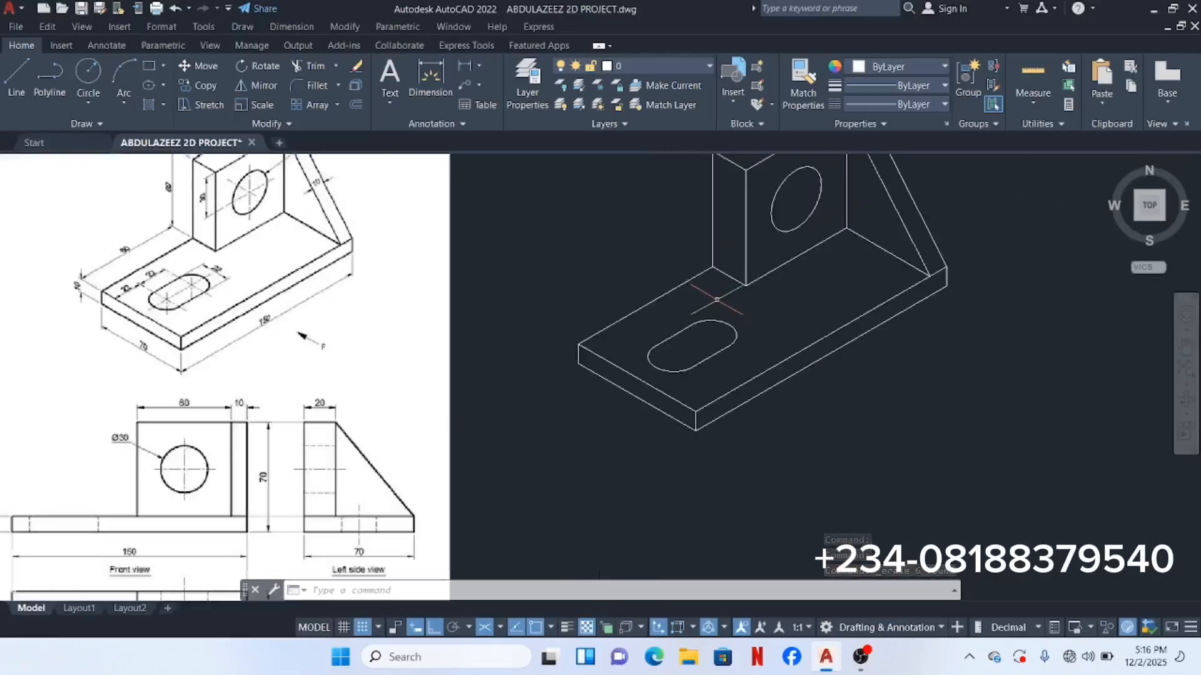
{"action": "middle_click_drag", "start_coordinate": [717, 300], "coordinate": [722, 351]}
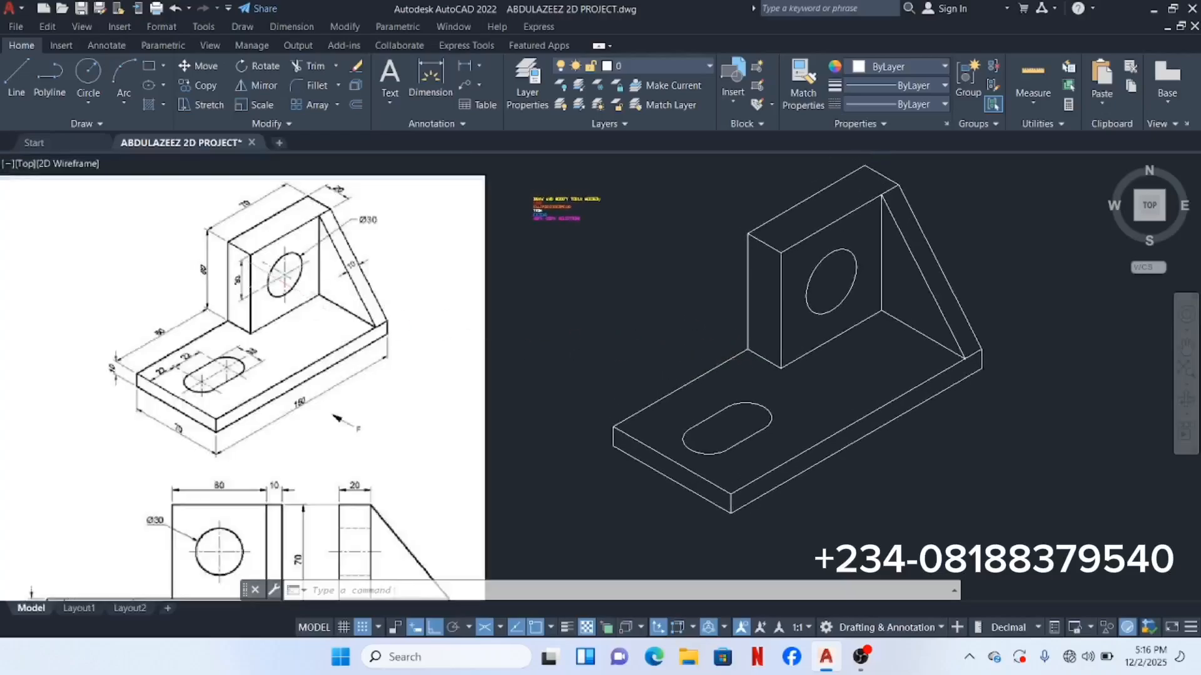
{"action": "scroll", "coordinate": [255, 263], "scroll_direction": "up", "scroll_amount": 2}
{"action": "scroll", "coordinate": [237, 259], "scroll_direction": "down", "scroll_amount": 2}
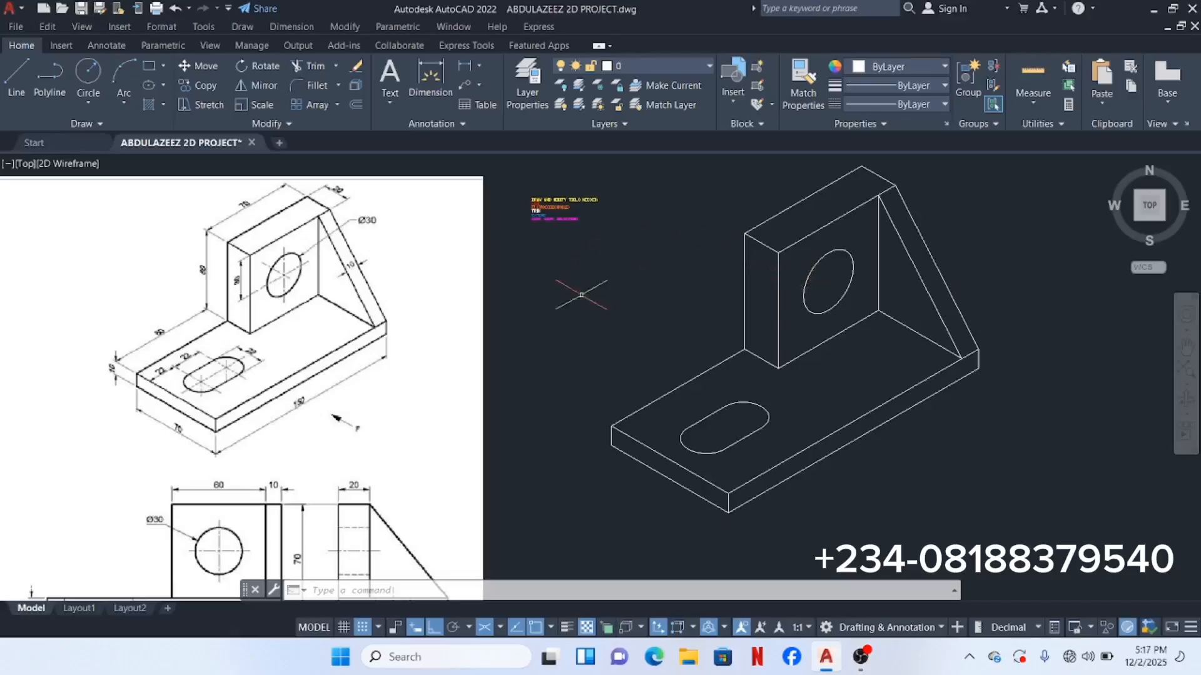
{"action": "scroll", "coordinate": [562, 219], "scroll_direction": "up", "scroll_amount": 5}
{"action": "scroll", "coordinate": [554, 220], "scroll_direction": "down", "scroll_amount": 3}
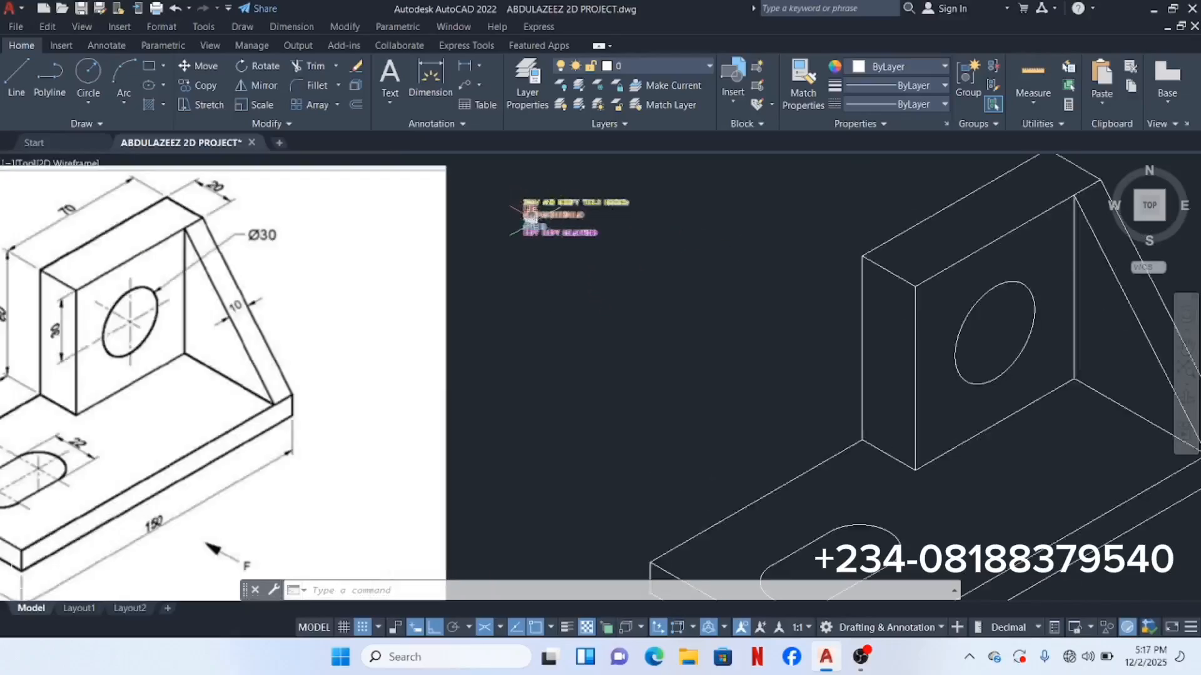
{"action": "scroll", "coordinate": [553, 221], "scroll_direction": "down", "scroll_amount": 2}
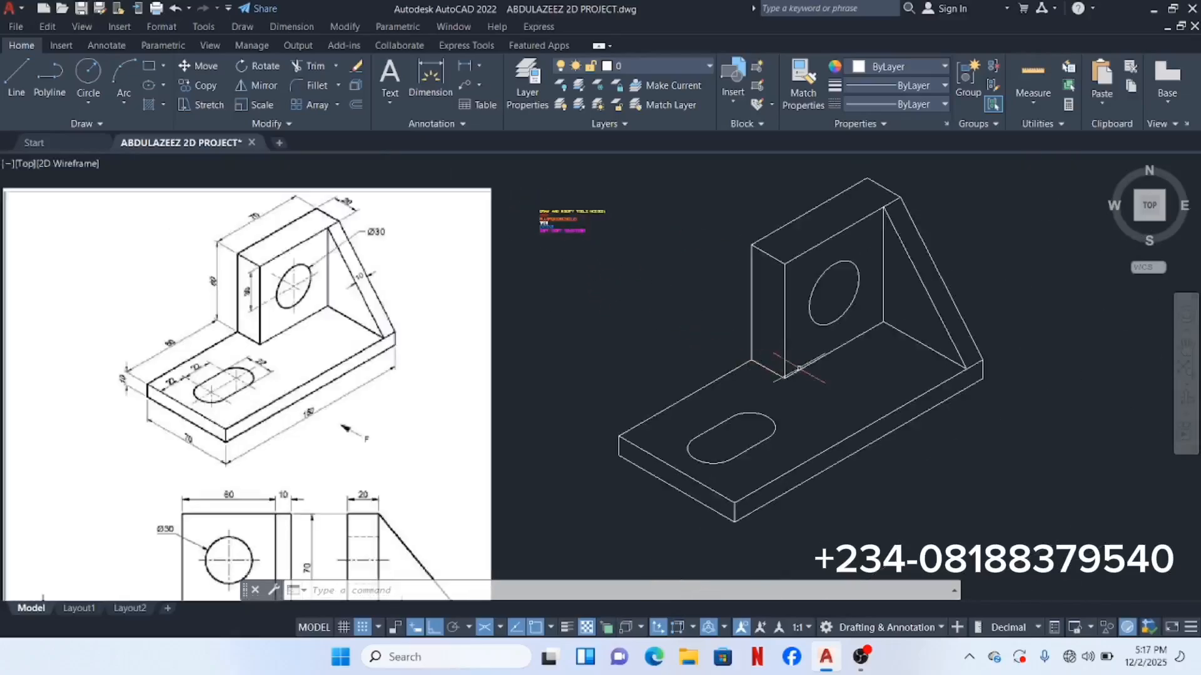
{"action": "middle_click_drag", "start_coordinate": [778, 413], "coordinate": [749, 429]}
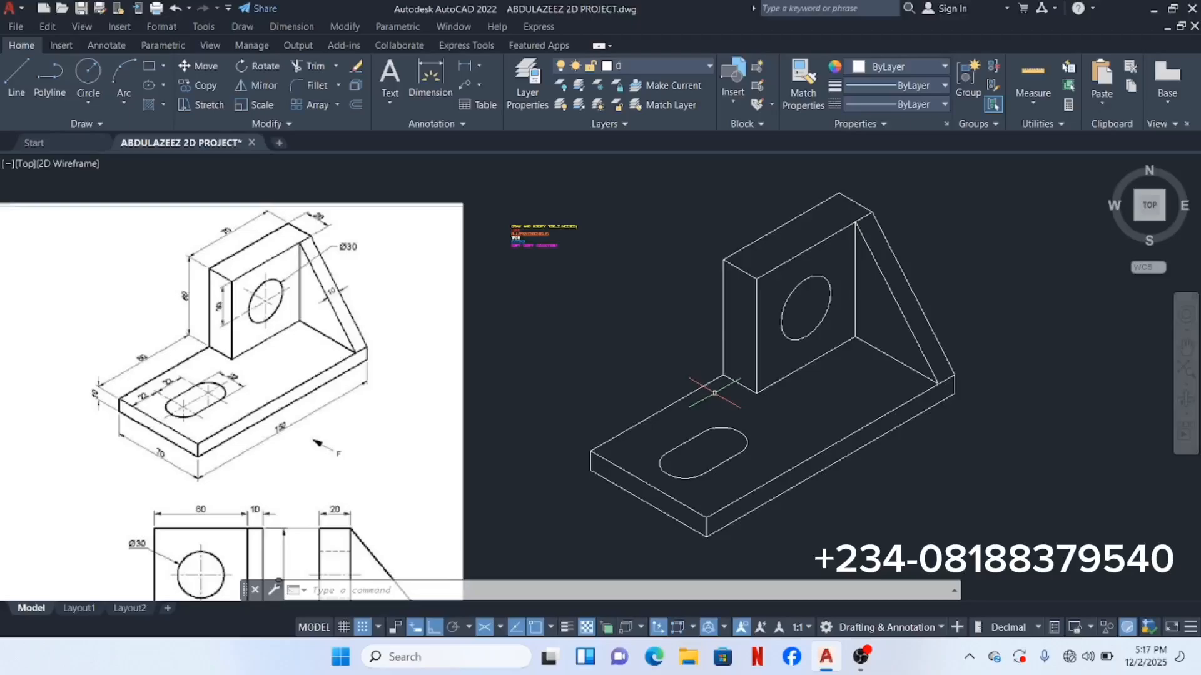
Step: Dimension the upright block's top edge with a 70.0000 aligned dimension
{"action": "left_click", "coordinate": [287, 26]}
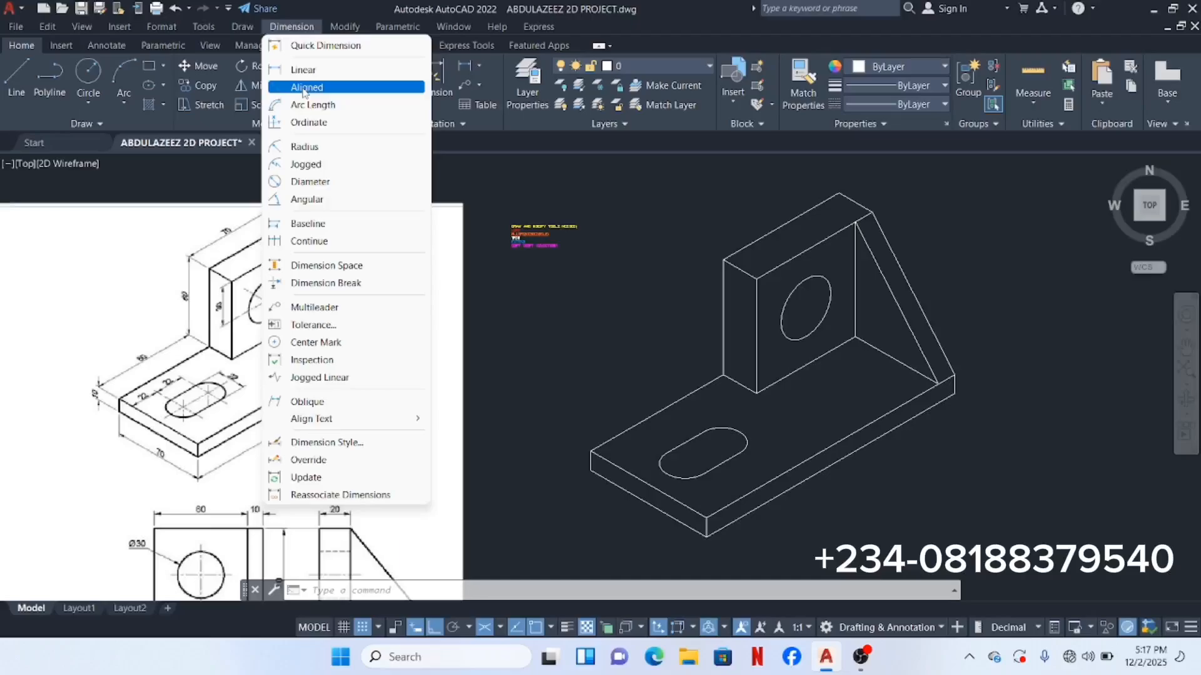
{"action": "left_click", "coordinate": [305, 91]}
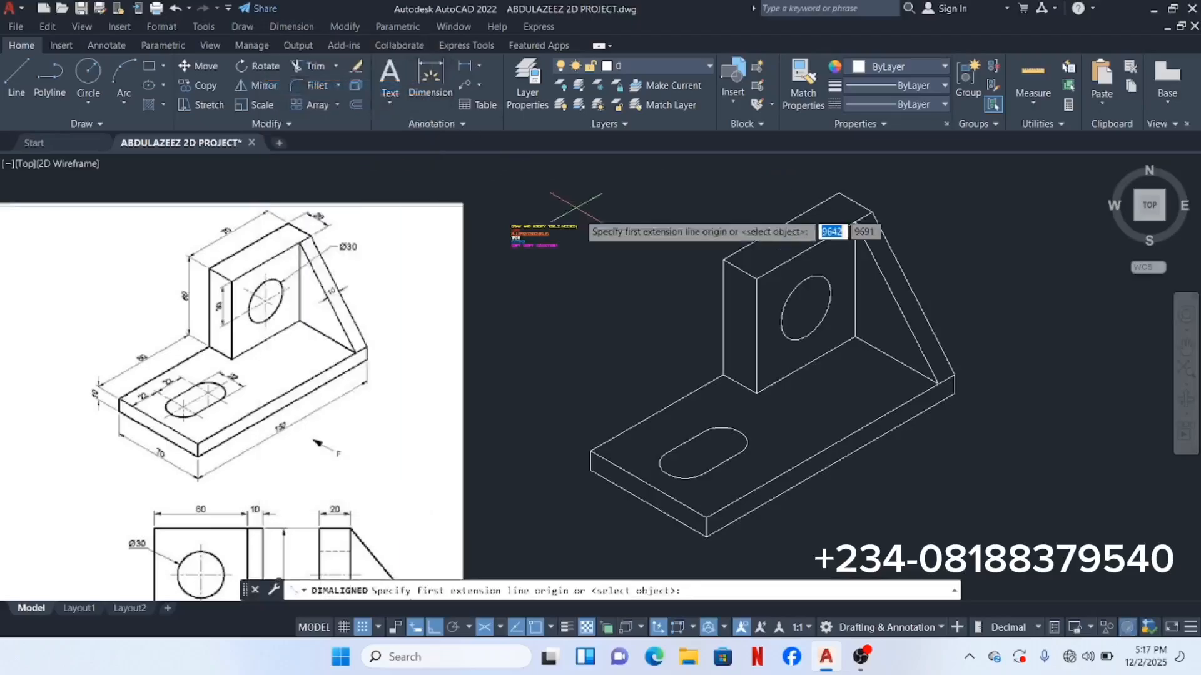
{"action": "middle_click_drag", "start_coordinate": [602, 241], "coordinate": [557, 302]}
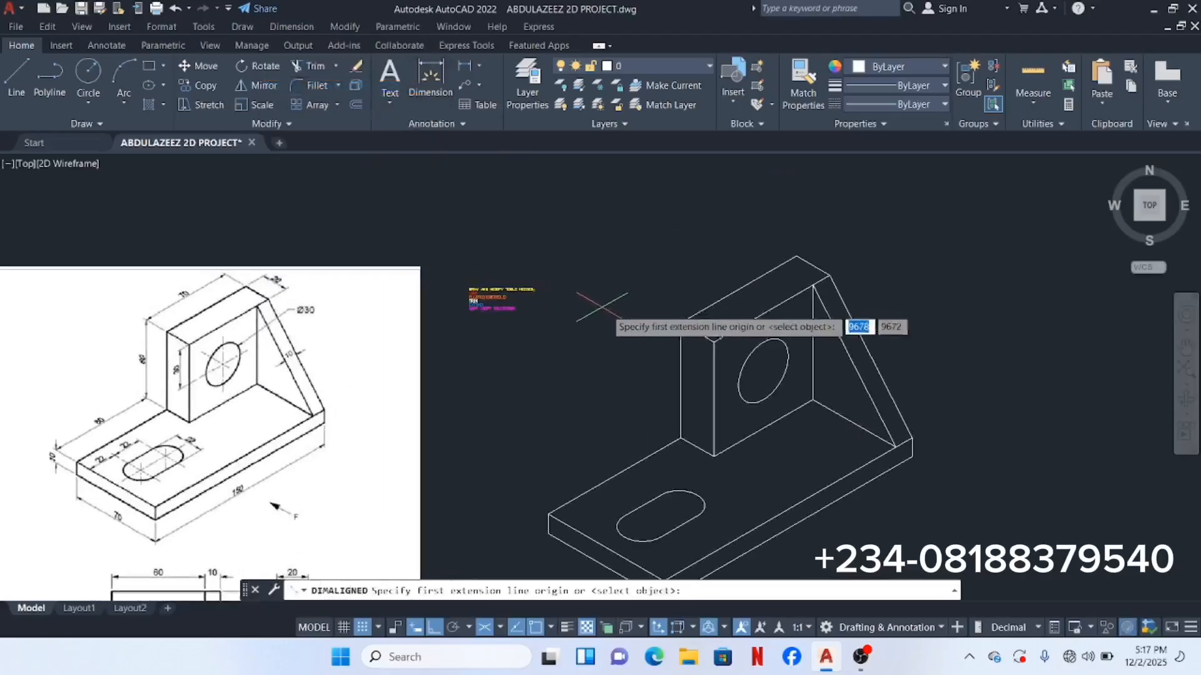
{"action": "scroll", "coordinate": [677, 323], "scroll_direction": "up", "scroll_amount": 4}
{"action": "left_click", "coordinate": [678, 323]}
{"action": "scroll", "coordinate": [678, 323], "scroll_direction": "down", "scroll_amount": 4}
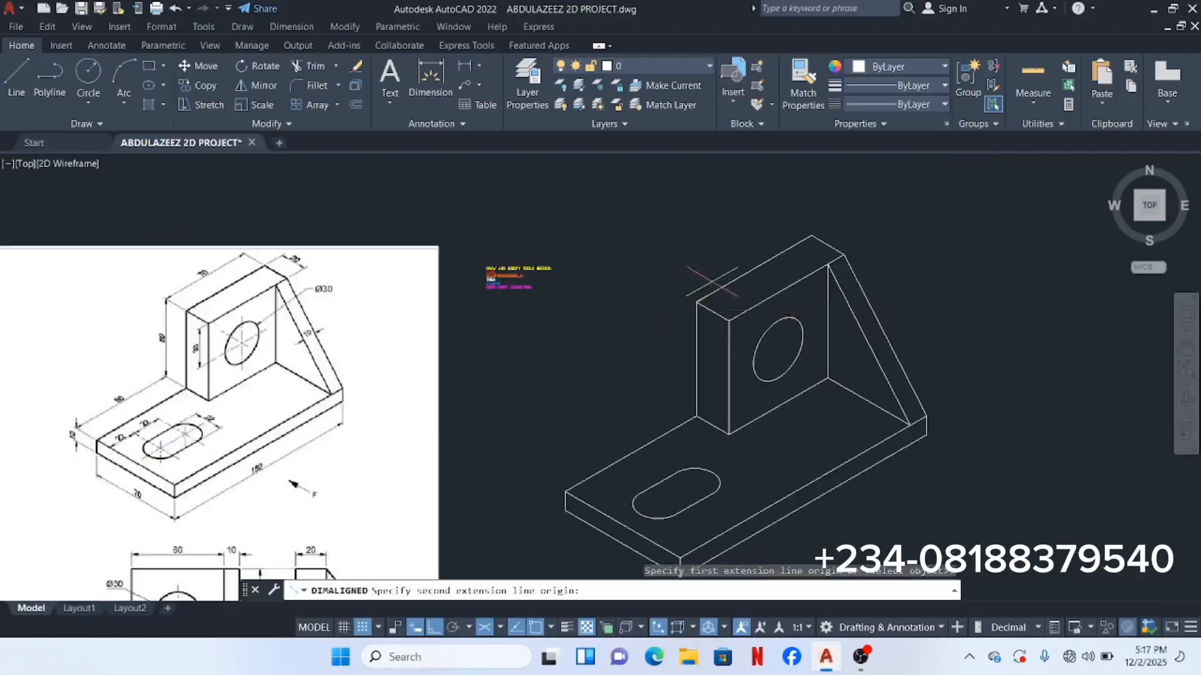
{"action": "scroll", "coordinate": [810, 235], "scroll_direction": "up", "scroll_amount": 4}
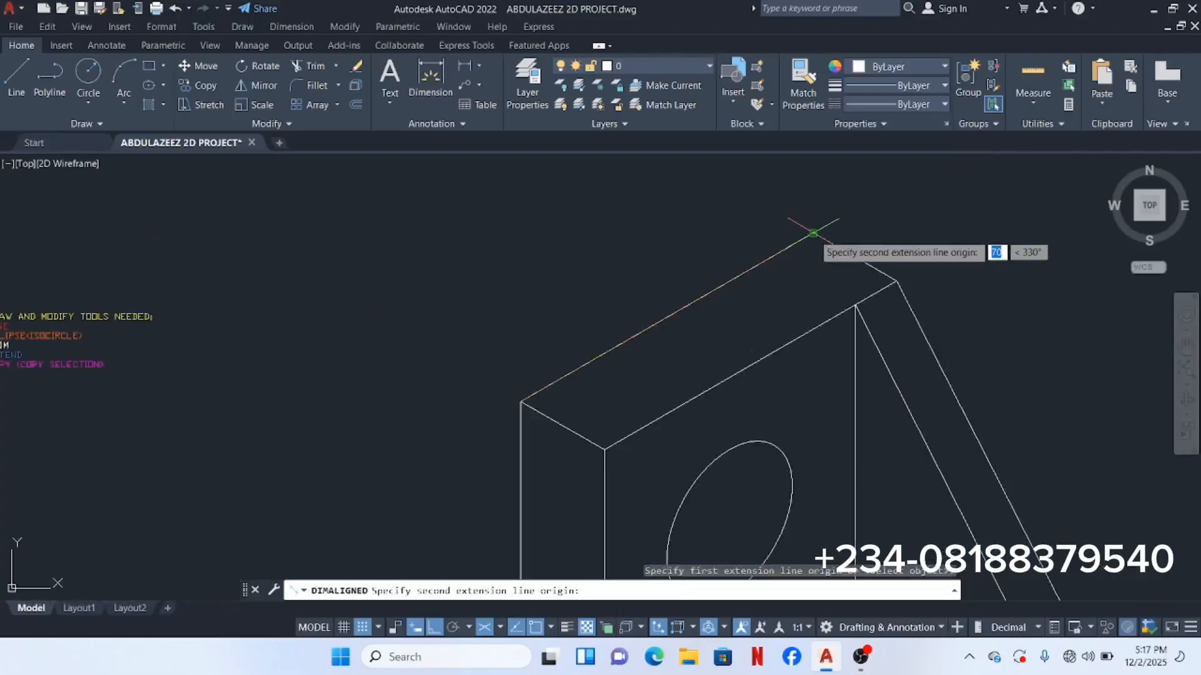
{"action": "left_click", "coordinate": [811, 233]}
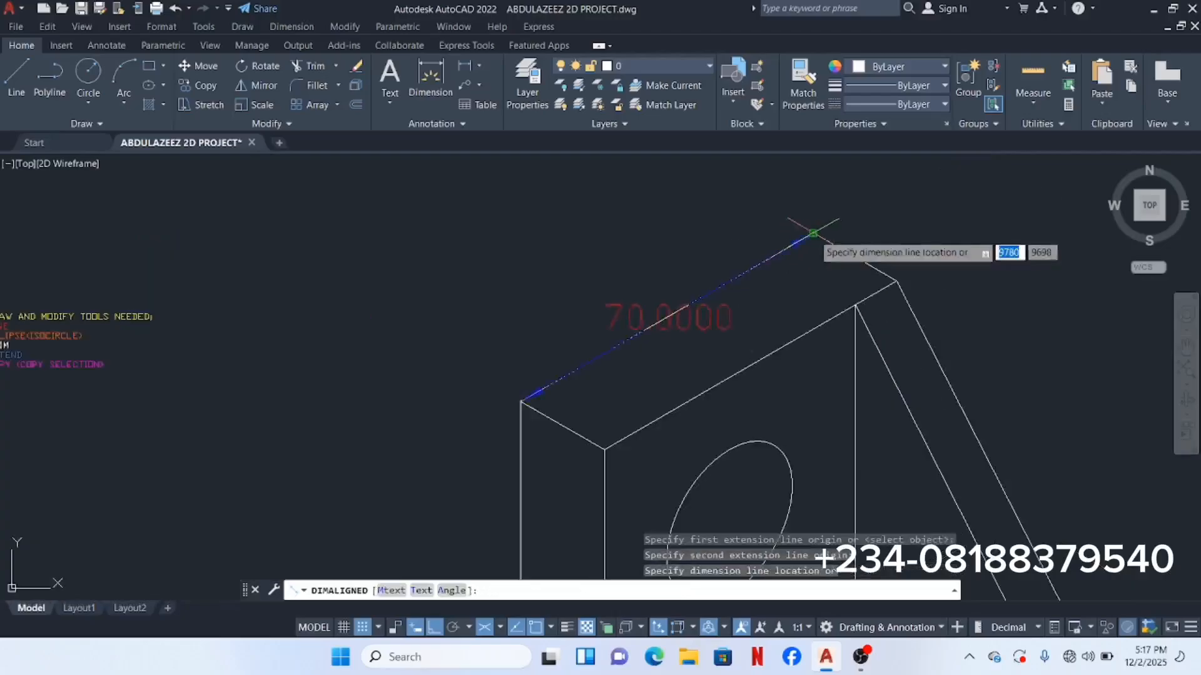
{"action": "left_click", "coordinate": [756, 202]}
{"action": "scroll", "coordinate": [705, 247], "scroll_direction": "down", "scroll_amount": 5}
{"action": "scroll", "coordinate": [622, 236], "scroll_direction": "up", "scroll_amount": 1}
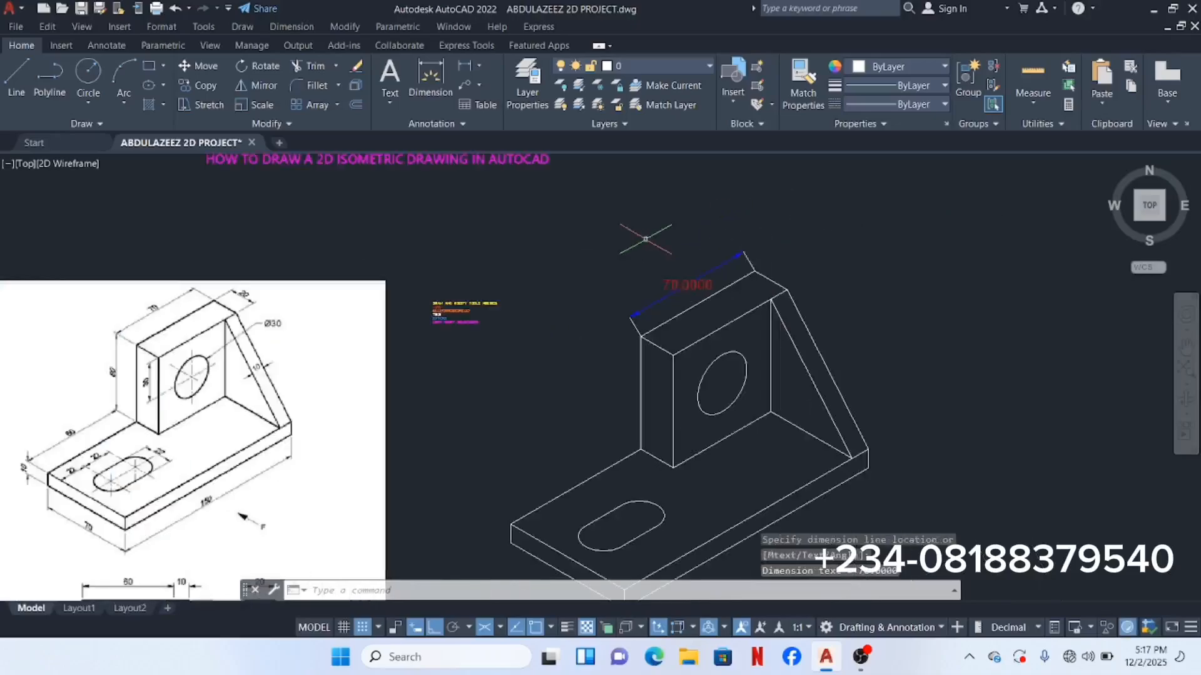
{"action": "left_click", "coordinate": [290, 28]}
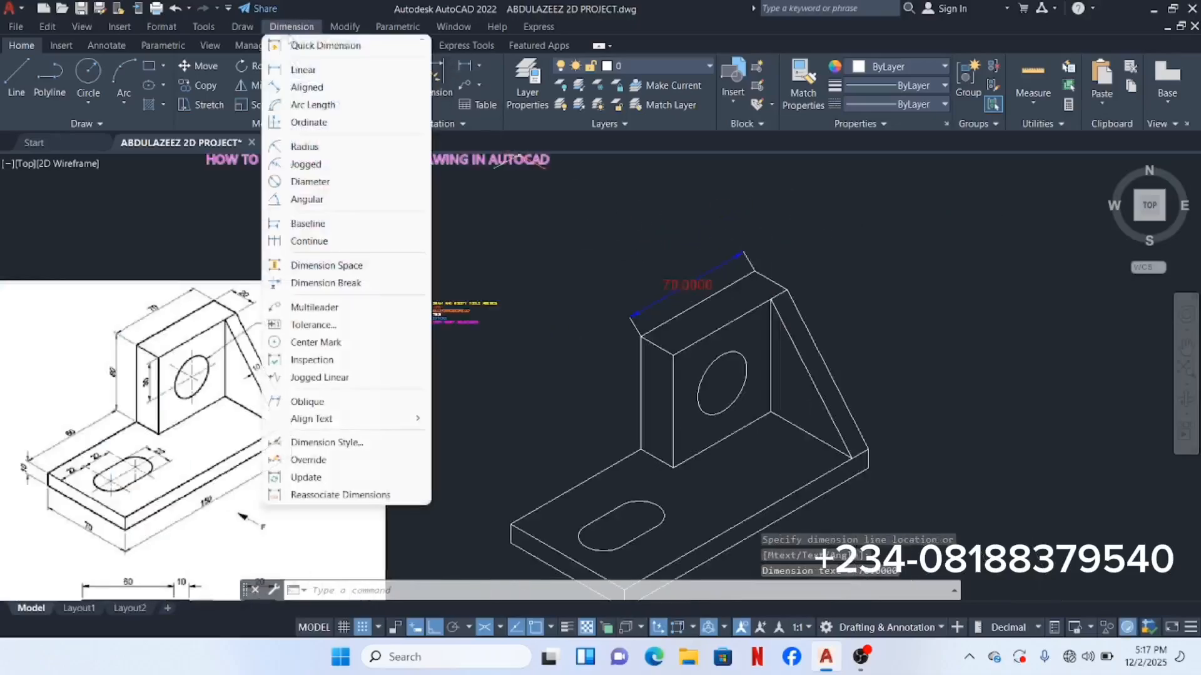
Step: Add a 60.0000 aligned dimension for the upright's height
{"action": "left_click", "coordinate": [316, 88]}
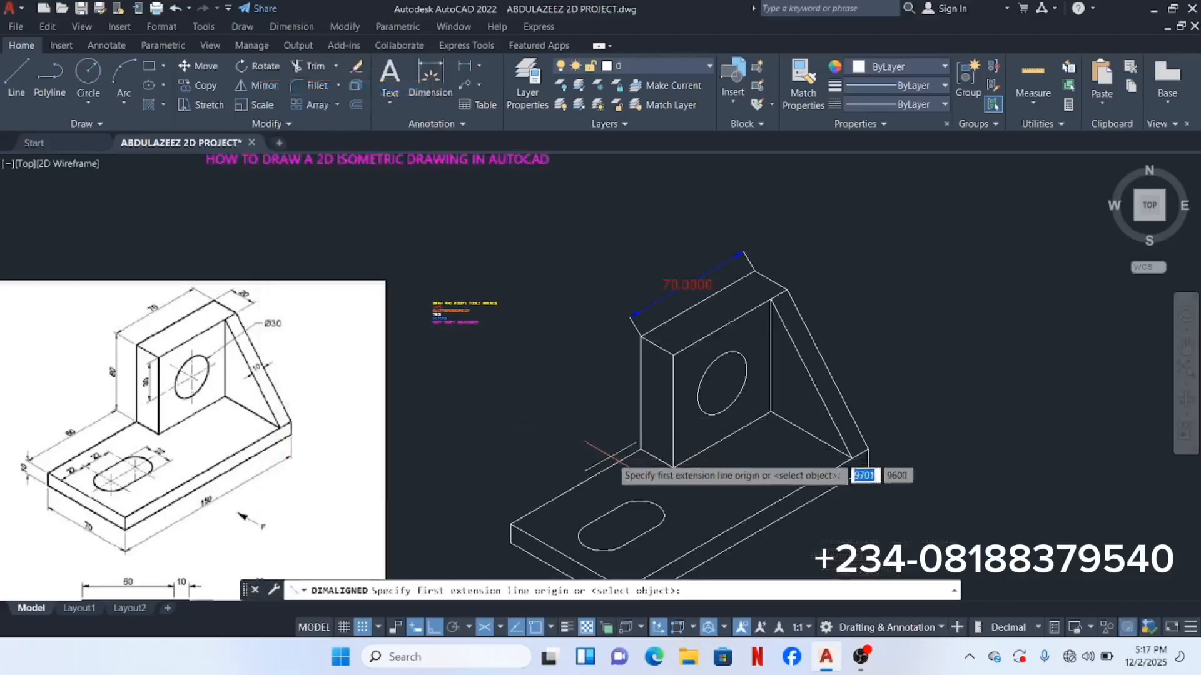
{"action": "scroll", "coordinate": [641, 445], "scroll_direction": "up", "scroll_amount": 5}
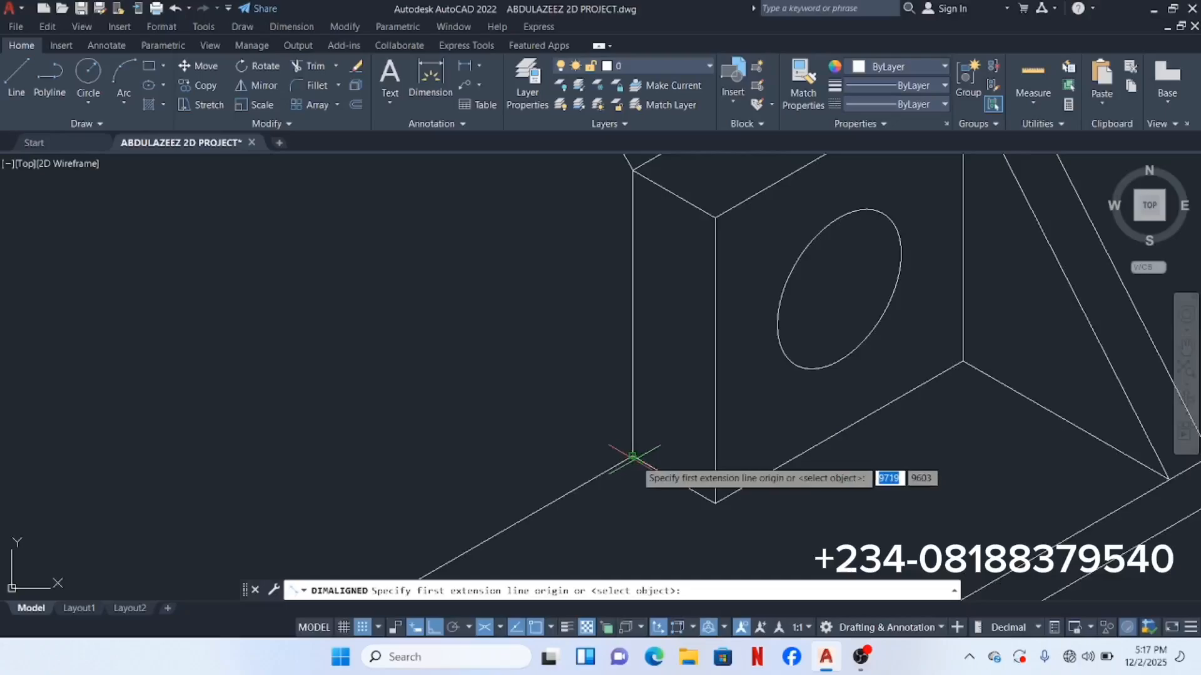
{"action": "left_click", "coordinate": [633, 455]}
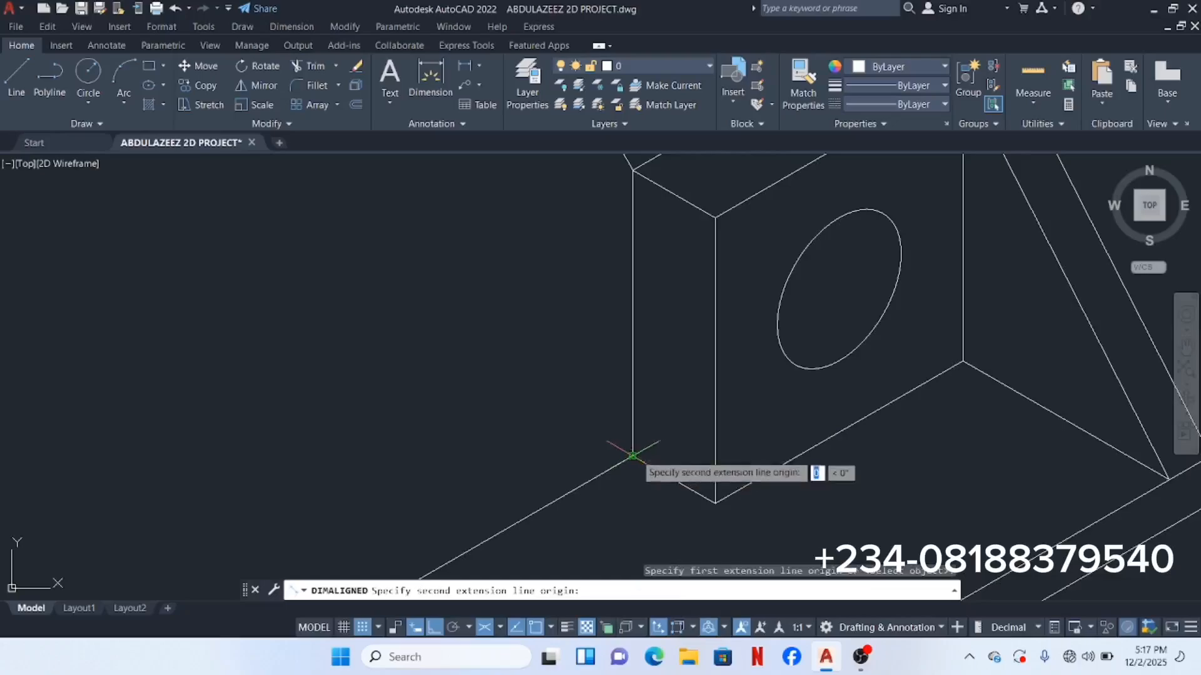
{"action": "middle_click_drag", "start_coordinate": [625, 243], "coordinate": [600, 369]}
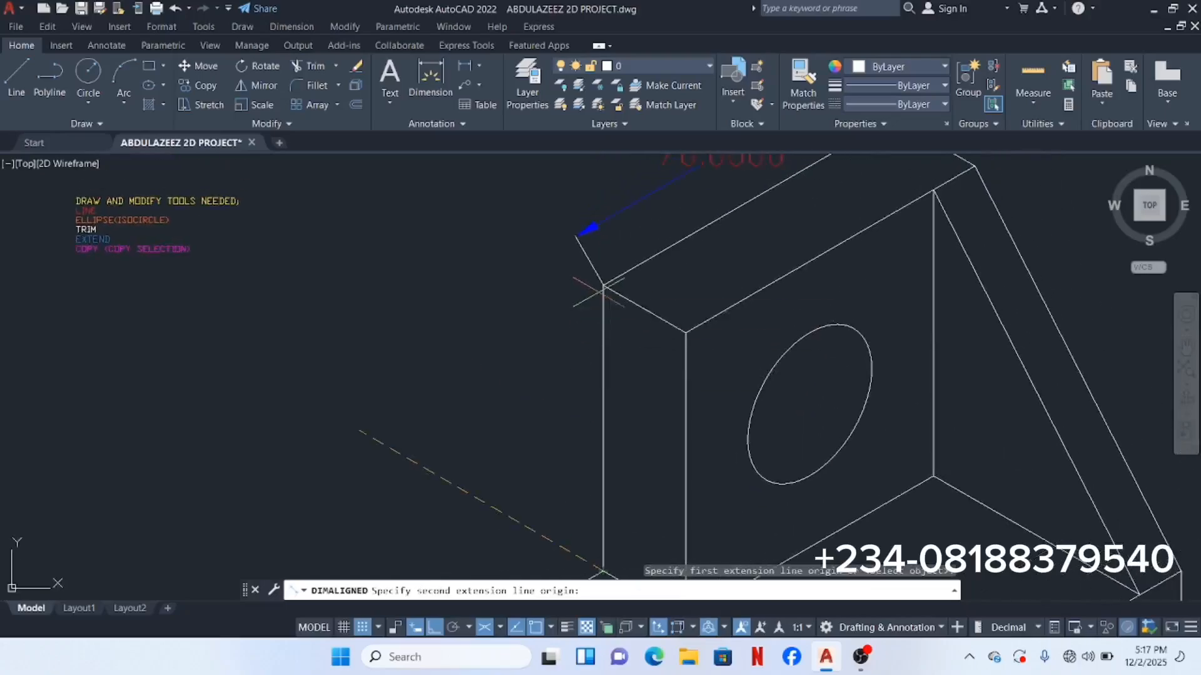
{"action": "left_click", "coordinate": [602, 284]}
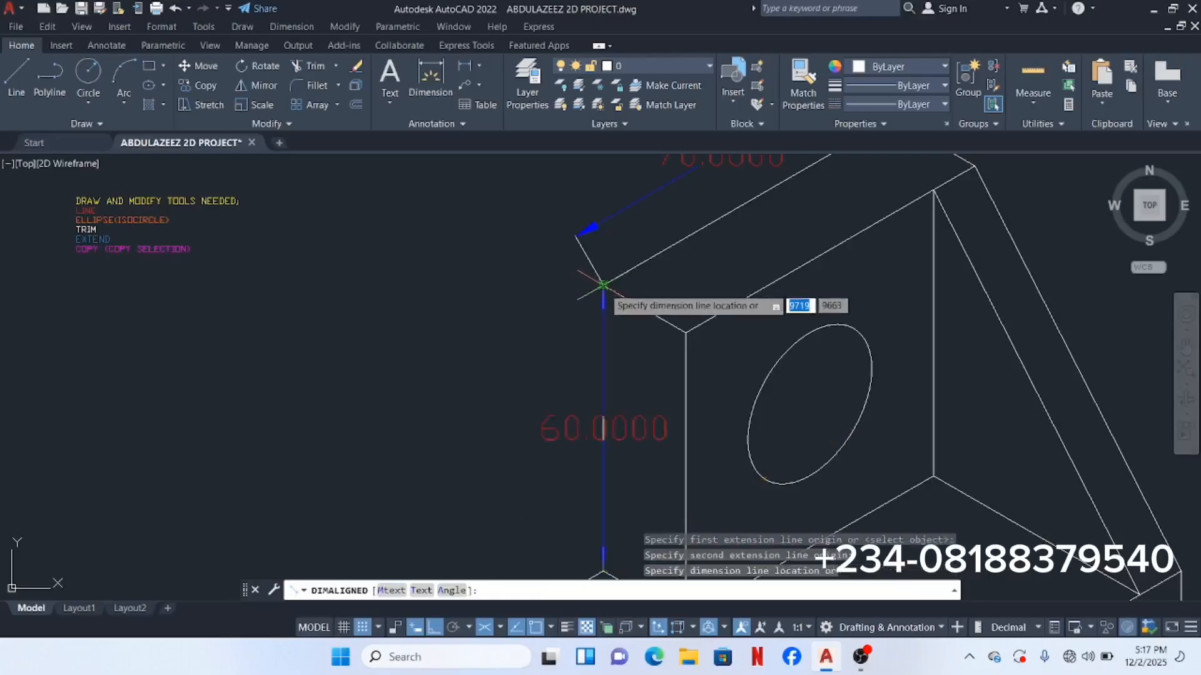
{"action": "left_click", "coordinate": [527, 283]}
{"action": "scroll", "coordinate": [527, 281], "scroll_direction": "down", "scroll_amount": 2}
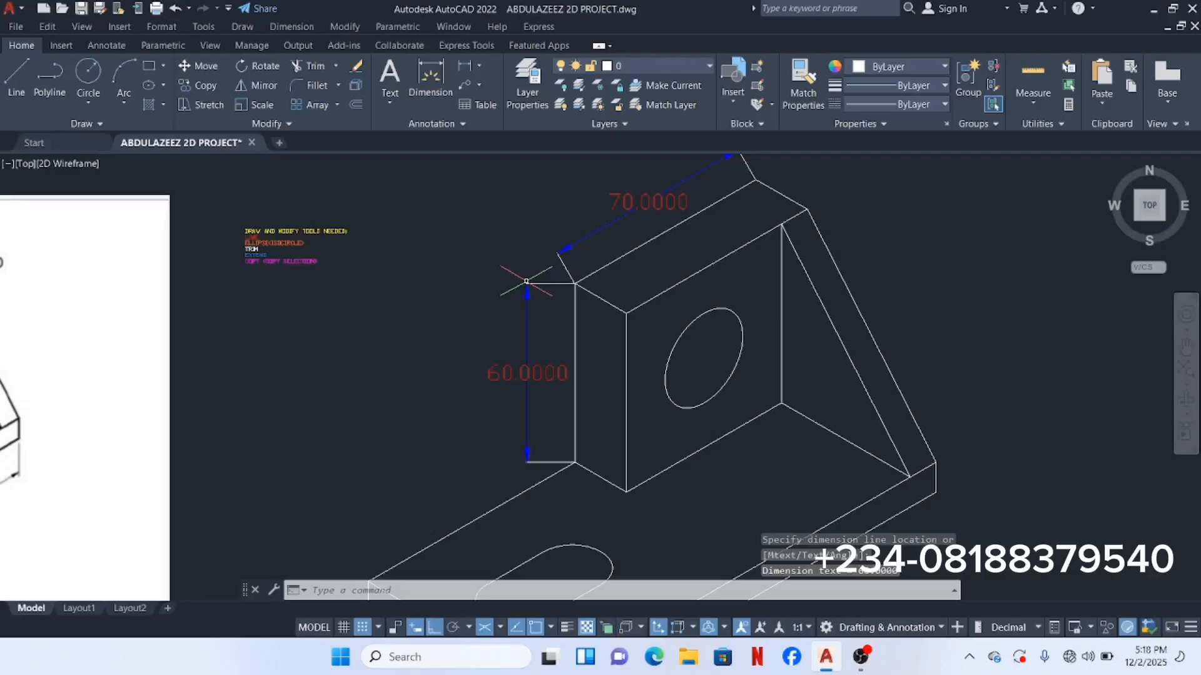
{"action": "scroll", "coordinate": [526, 281], "scroll_direction": "down", "scroll_amount": 2}
{"action": "scroll", "coordinate": [191, 294], "scroll_direction": "up", "scroll_amount": 8}
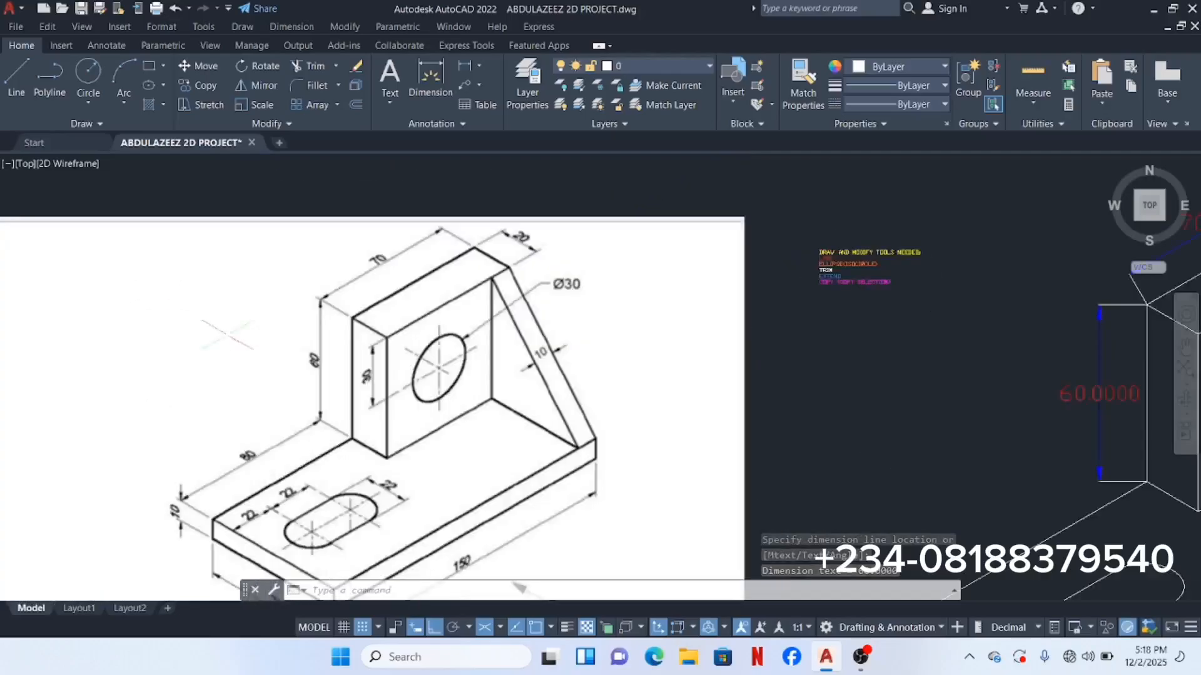
{"action": "scroll", "coordinate": [375, 375], "scroll_direction": "down", "scroll_amount": 6}
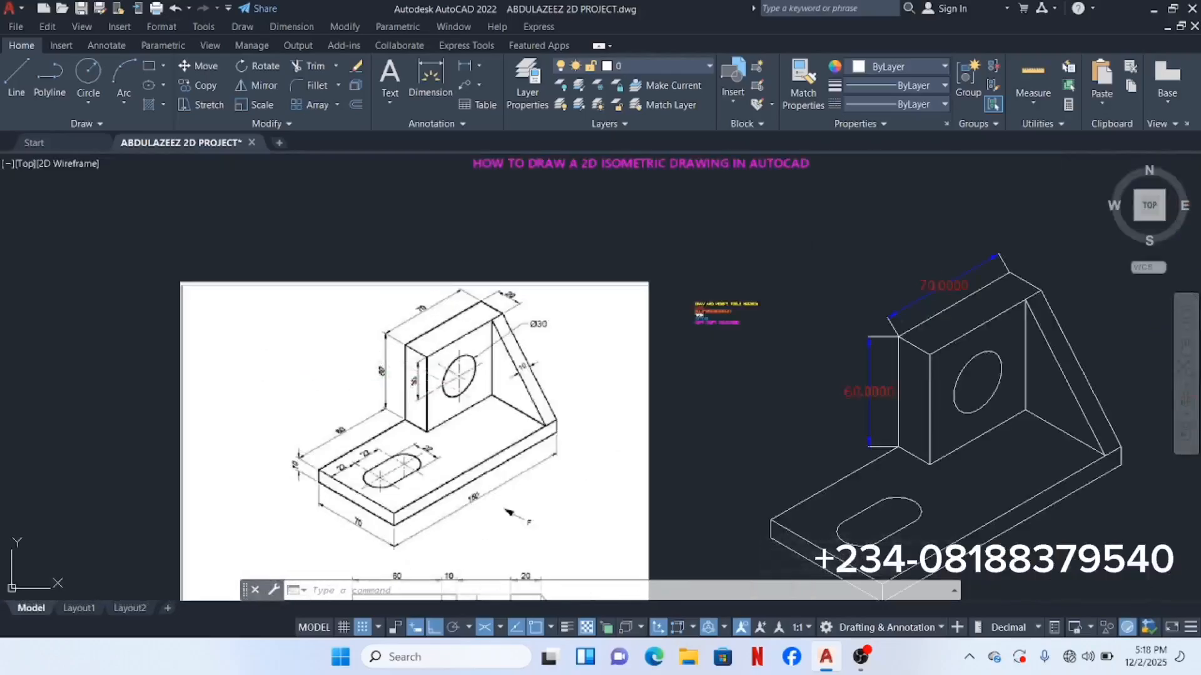
{"action": "middle_click_drag", "start_coordinate": [524, 403], "coordinate": [305, 311]}
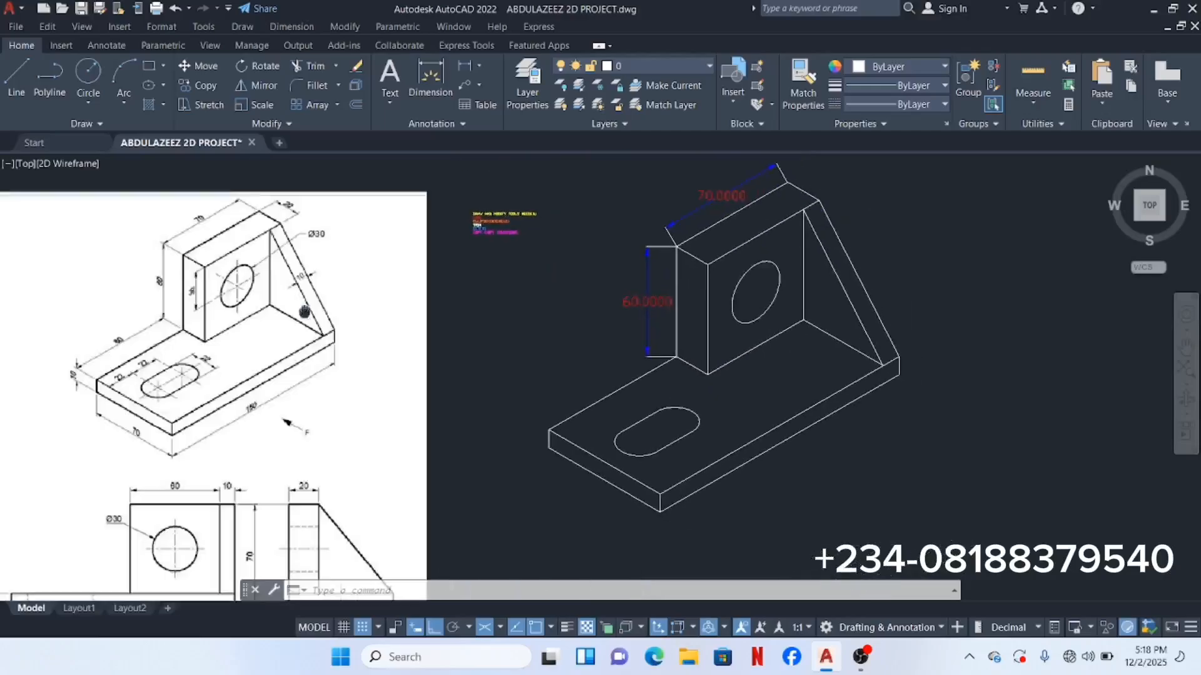
Step: Add a 20.0000 aligned dimension along the upright's short top edge
{"action": "left_click", "coordinate": [300, 30]}
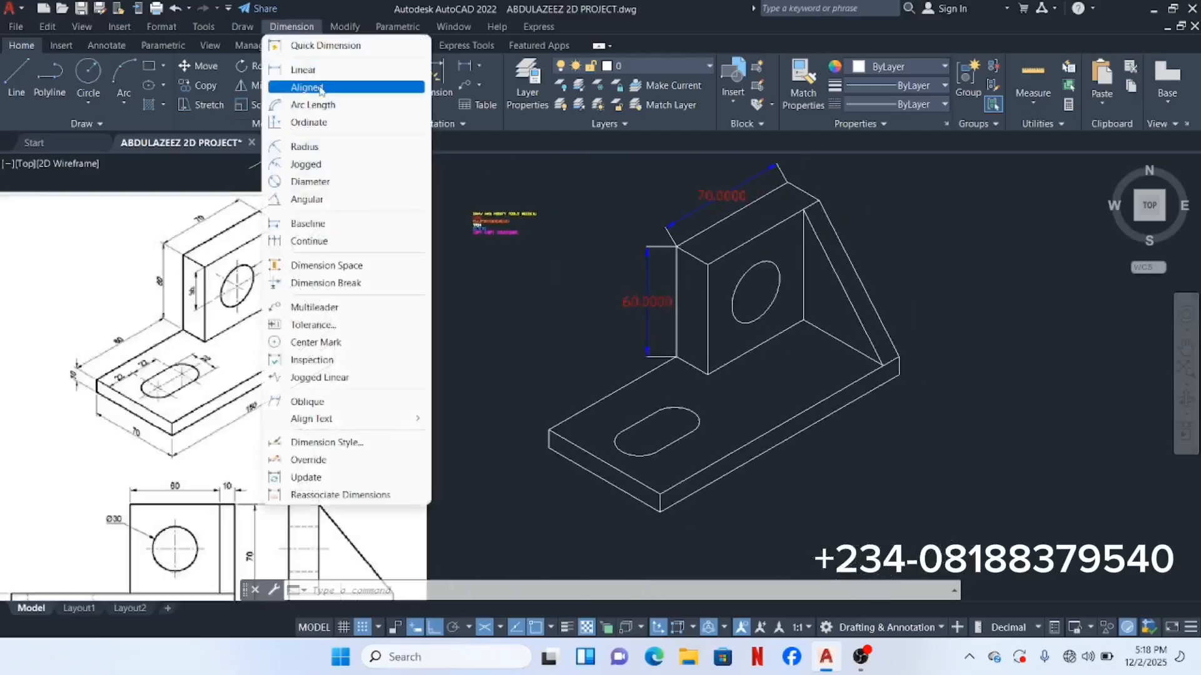
{"action": "left_click", "coordinate": [321, 87]}
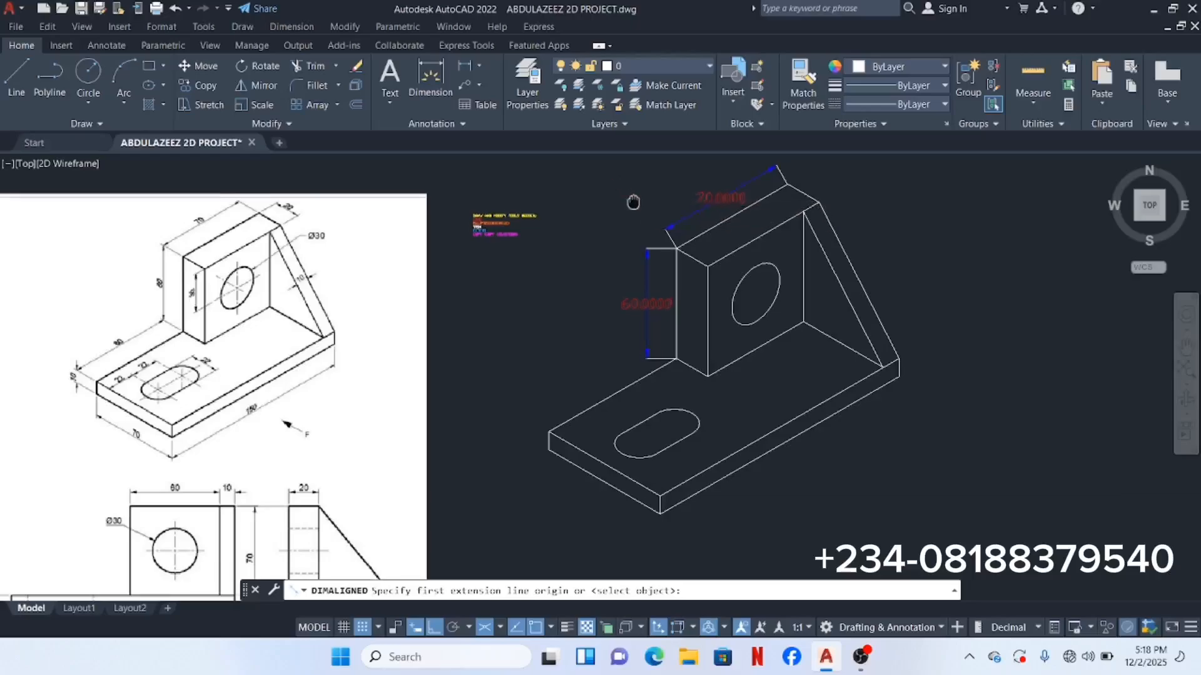
{"action": "middle_click_drag", "start_coordinate": [635, 198], "coordinate": [507, 214]}
{"action": "scroll", "coordinate": [632, 269], "scroll_direction": "up", "scroll_amount": 5}
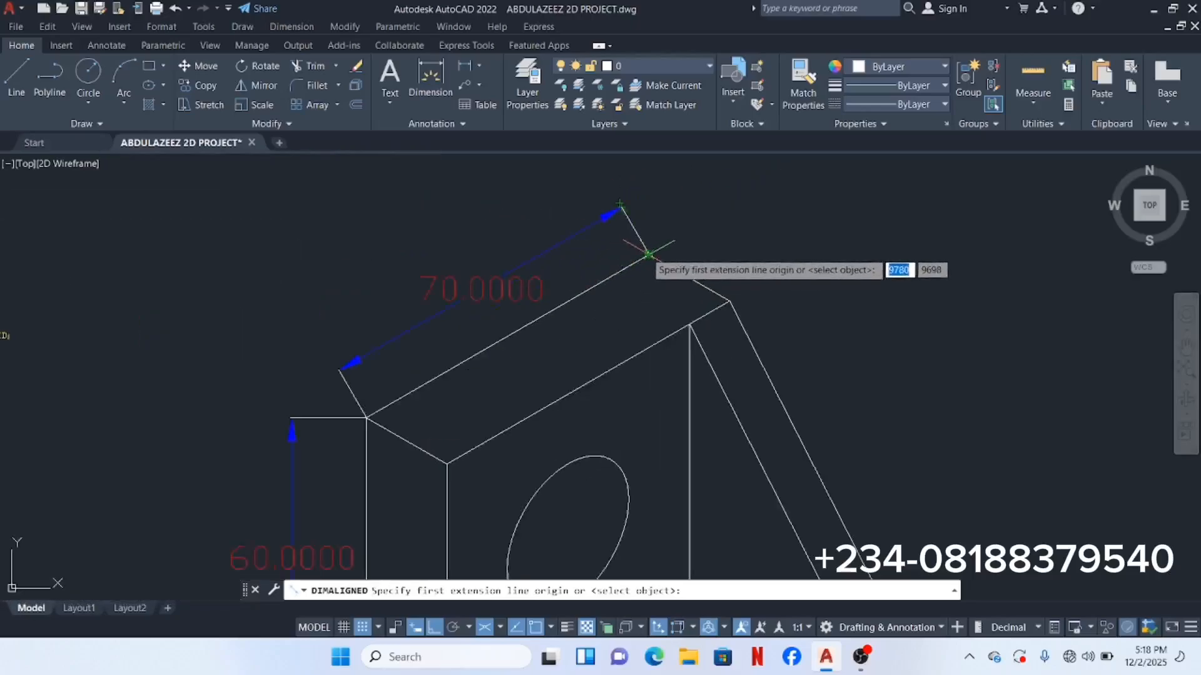
{"action": "scroll", "coordinate": [648, 255], "scroll_direction": "up", "scroll_amount": 3}
{"action": "scroll", "coordinate": [648, 254], "scroll_direction": "up", "scroll_amount": 2}
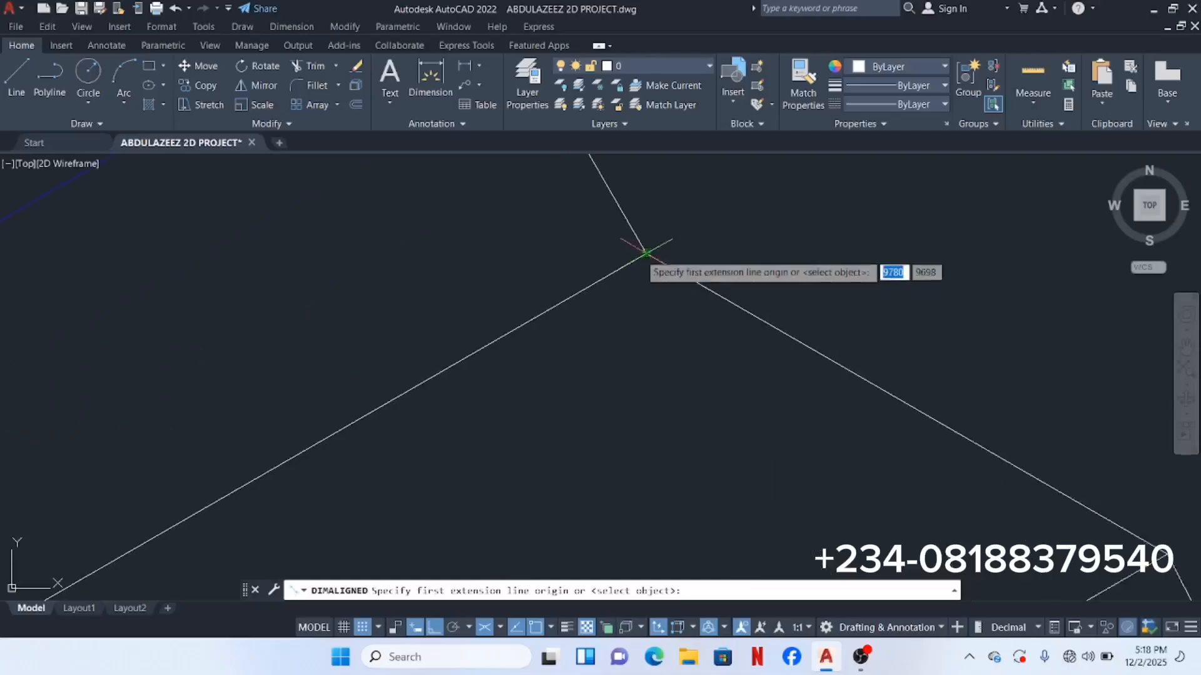
{"action": "left_click", "coordinate": [647, 254]}
{"action": "scroll", "coordinate": [648, 269], "scroll_direction": "down", "scroll_amount": 4}
{"action": "scroll", "coordinate": [651, 289], "scroll_direction": "up", "scroll_amount": 2}
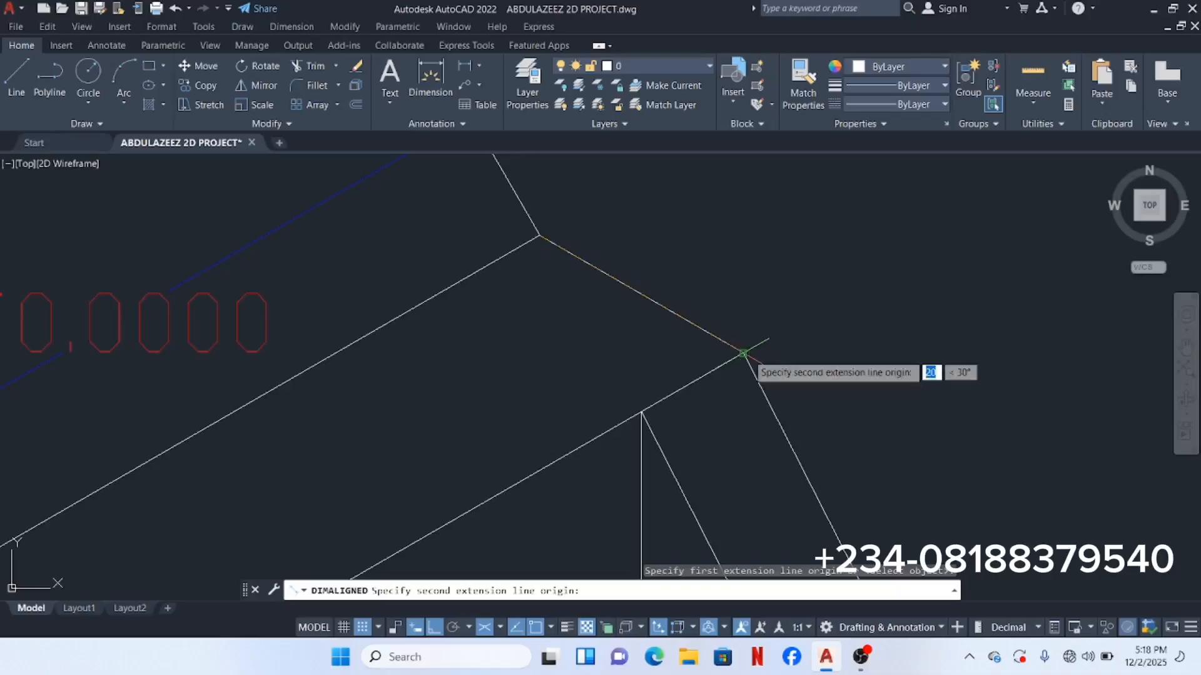
{"action": "left_click", "coordinate": [743, 353]}
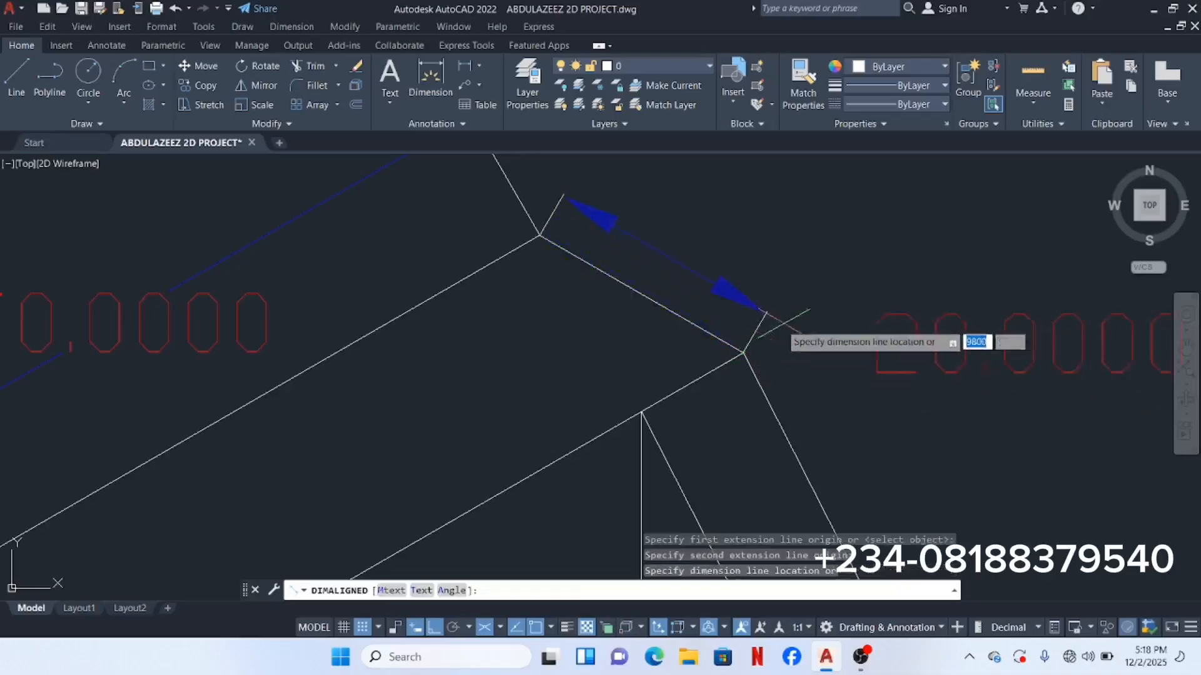
{"action": "left_click", "coordinate": [816, 282]}
{"action": "scroll", "coordinate": [806, 280], "scroll_direction": "down", "scroll_amount": 5}
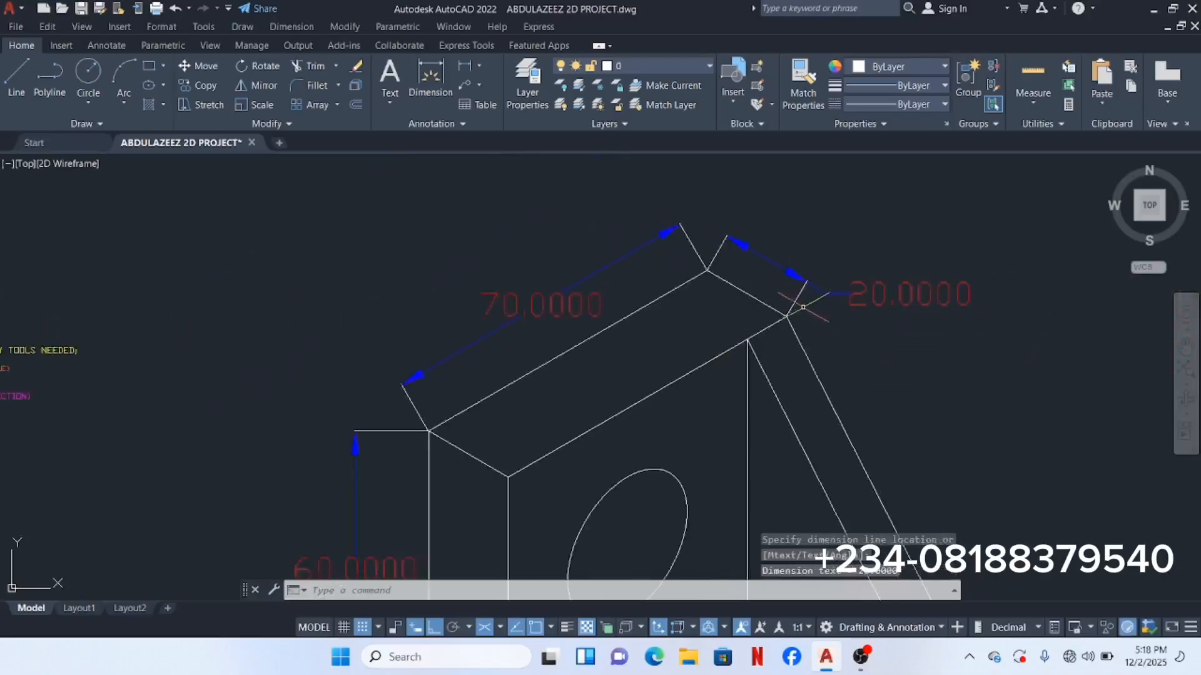
{"action": "middle_click_drag", "start_coordinate": [797, 276], "coordinate": [697, 272]}
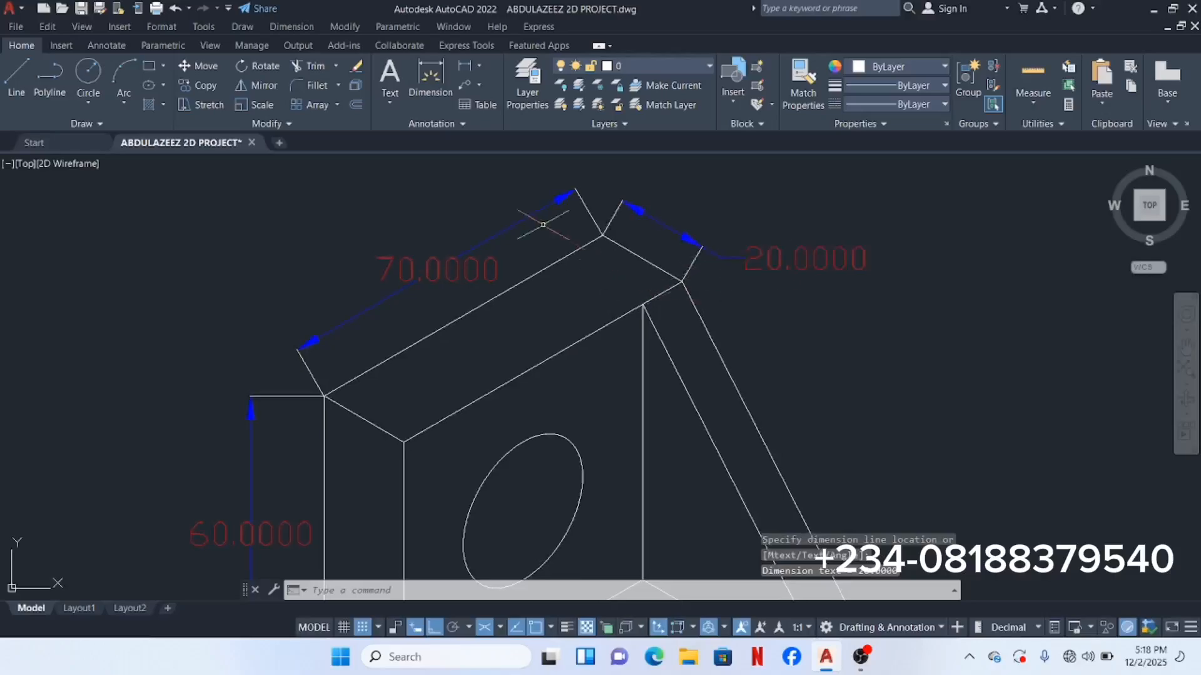
{"action": "left_click", "coordinate": [306, 27]}
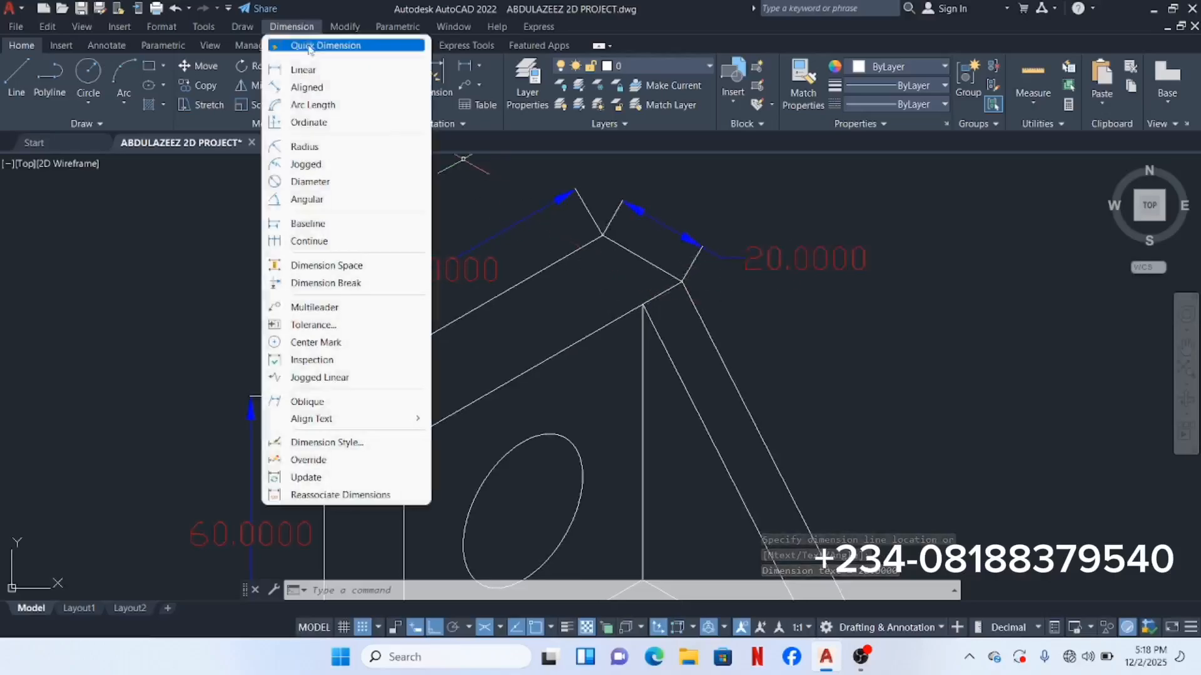
Step: Add a 10.0000 aligned dimension across the triangular rib's thickness
{"action": "left_click", "coordinate": [330, 87]}
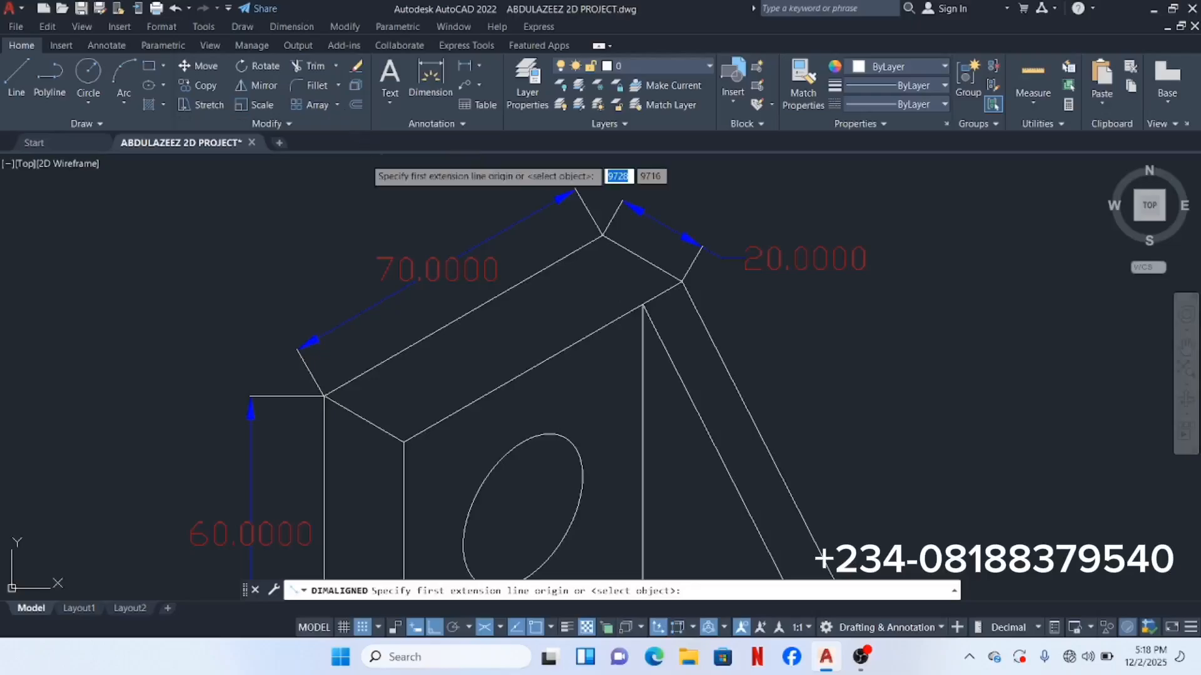
{"action": "scroll", "coordinate": [449, 291], "scroll_direction": "down", "scroll_amount": 2}
{"action": "scroll", "coordinate": [407, 345], "scroll_direction": "down", "scroll_amount": 3}
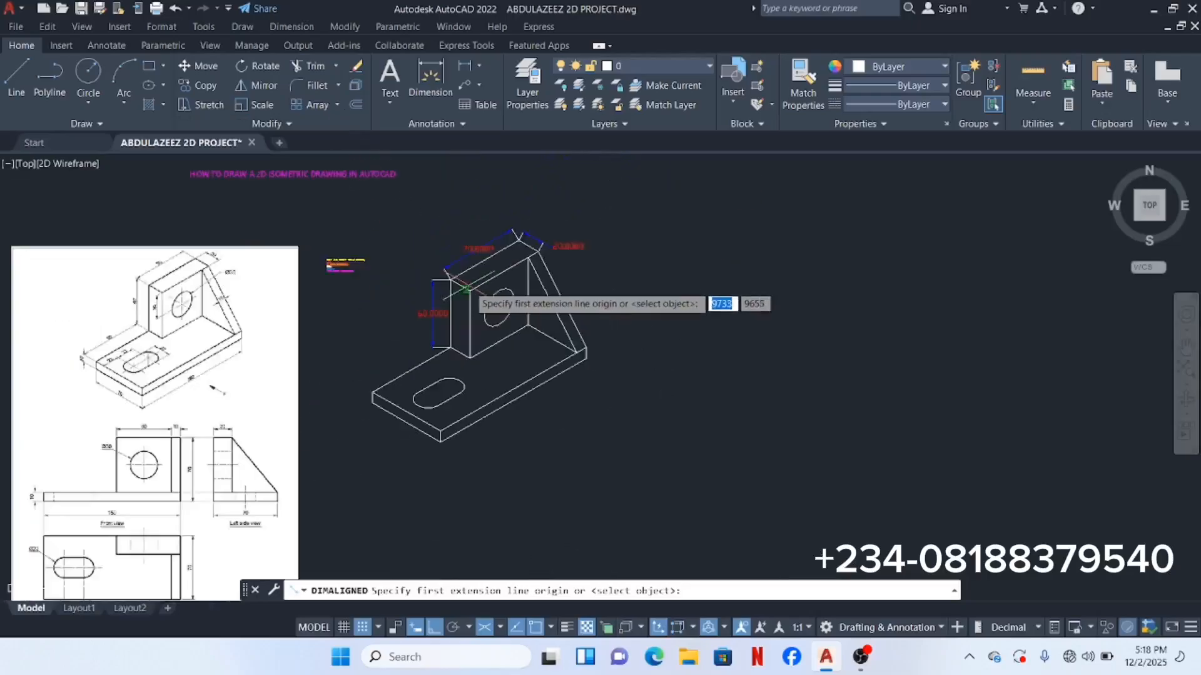
{"action": "scroll", "coordinate": [550, 344], "scroll_direction": "up", "scroll_amount": 6}
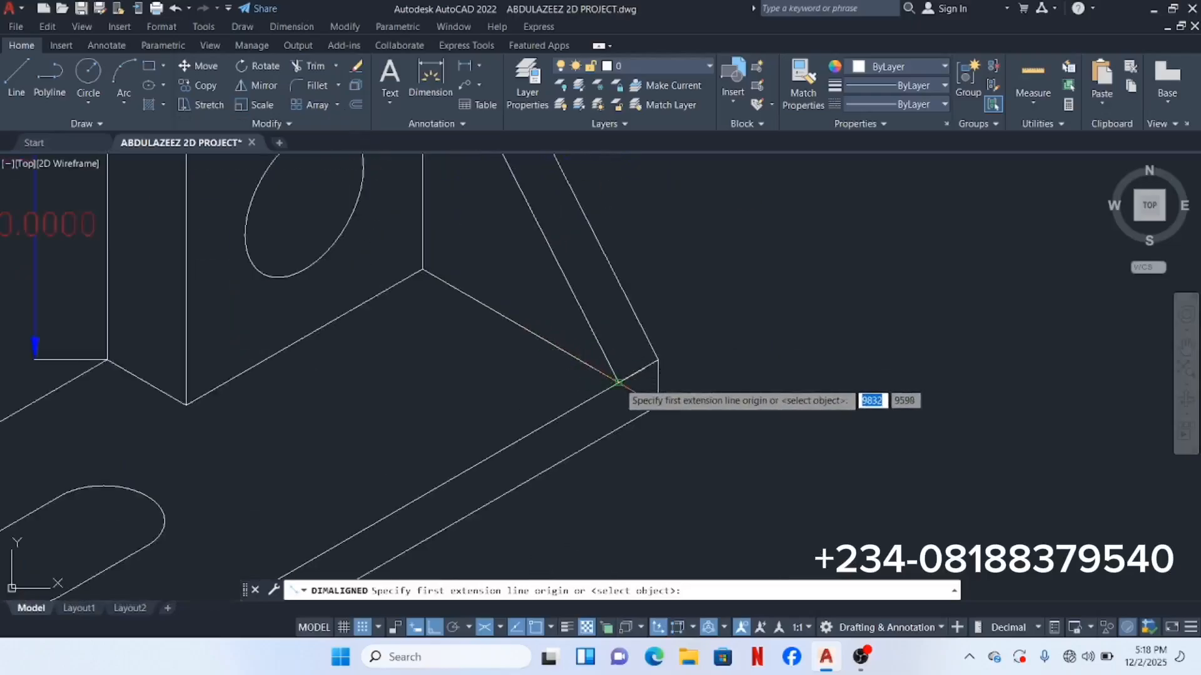
{"action": "scroll", "coordinate": [617, 383], "scroll_direction": "up", "scroll_amount": 5}
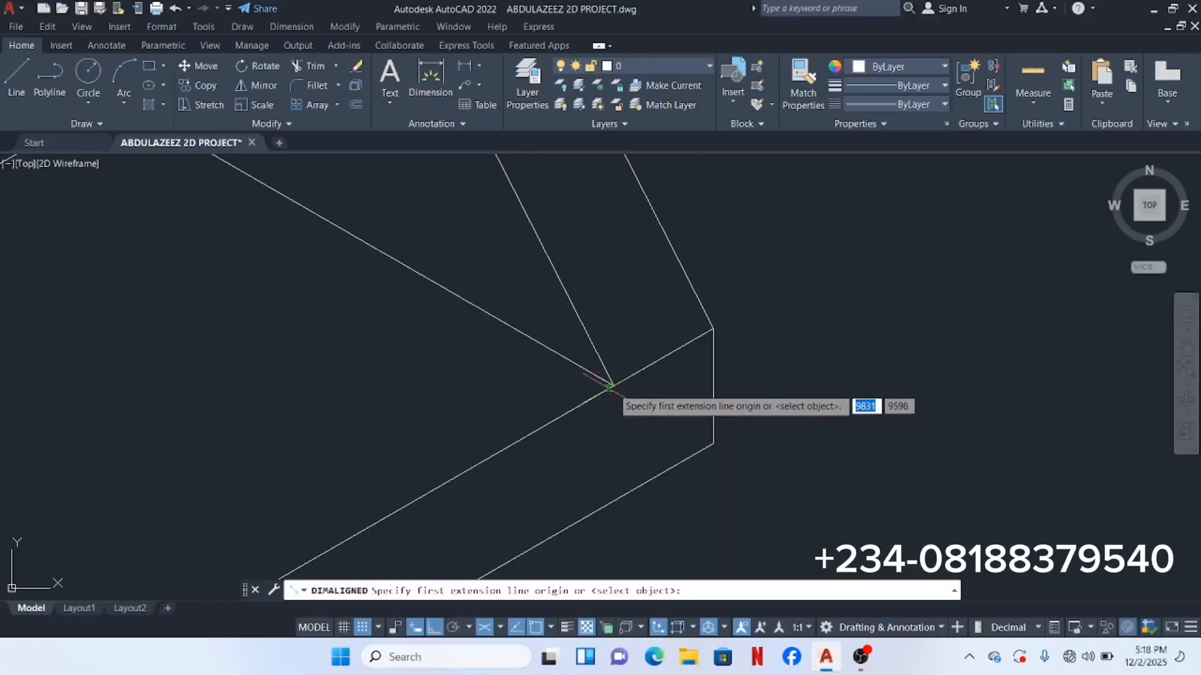
{"action": "scroll", "coordinate": [610, 386], "scroll_direction": "up", "scroll_amount": 5}
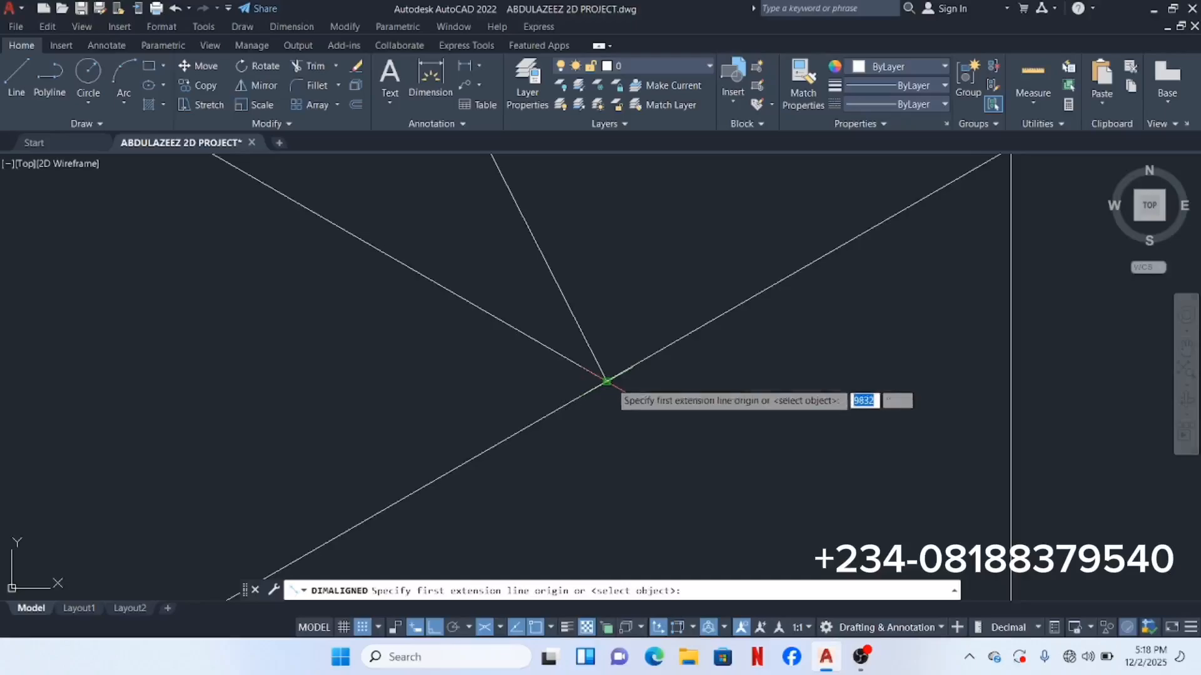
{"action": "left_click", "coordinate": [607, 381]}
{"action": "scroll", "coordinate": [645, 369], "scroll_direction": "down", "scroll_amount": 4}
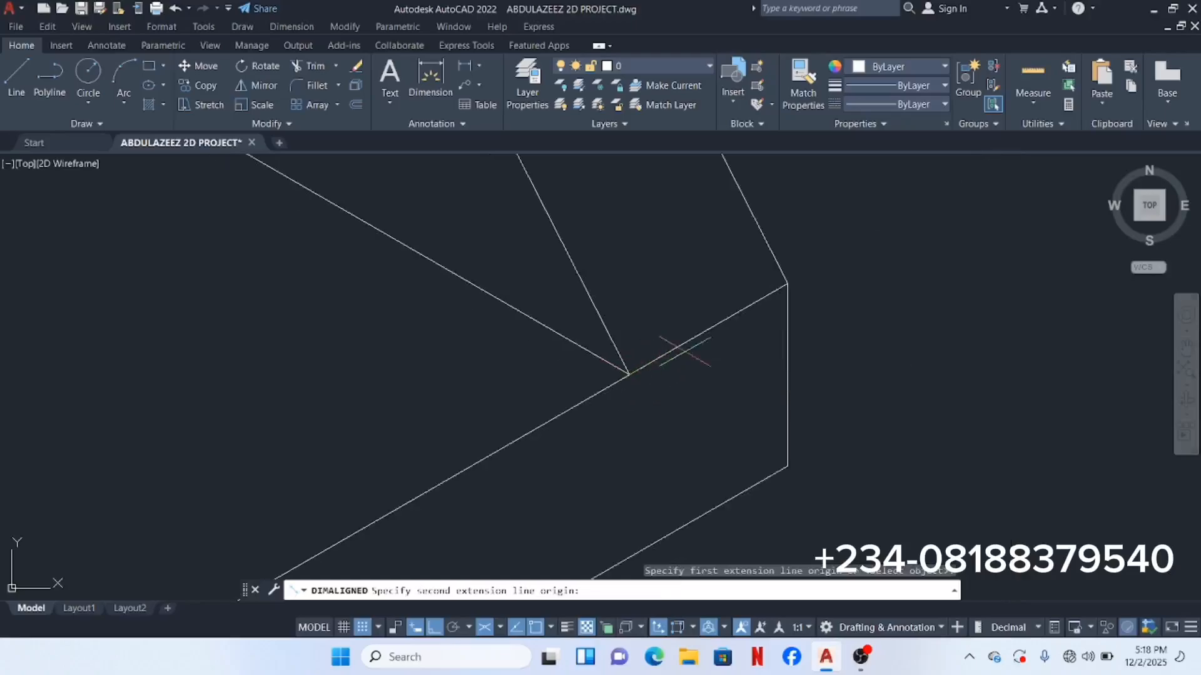
{"action": "left_click", "coordinate": [787, 284]}
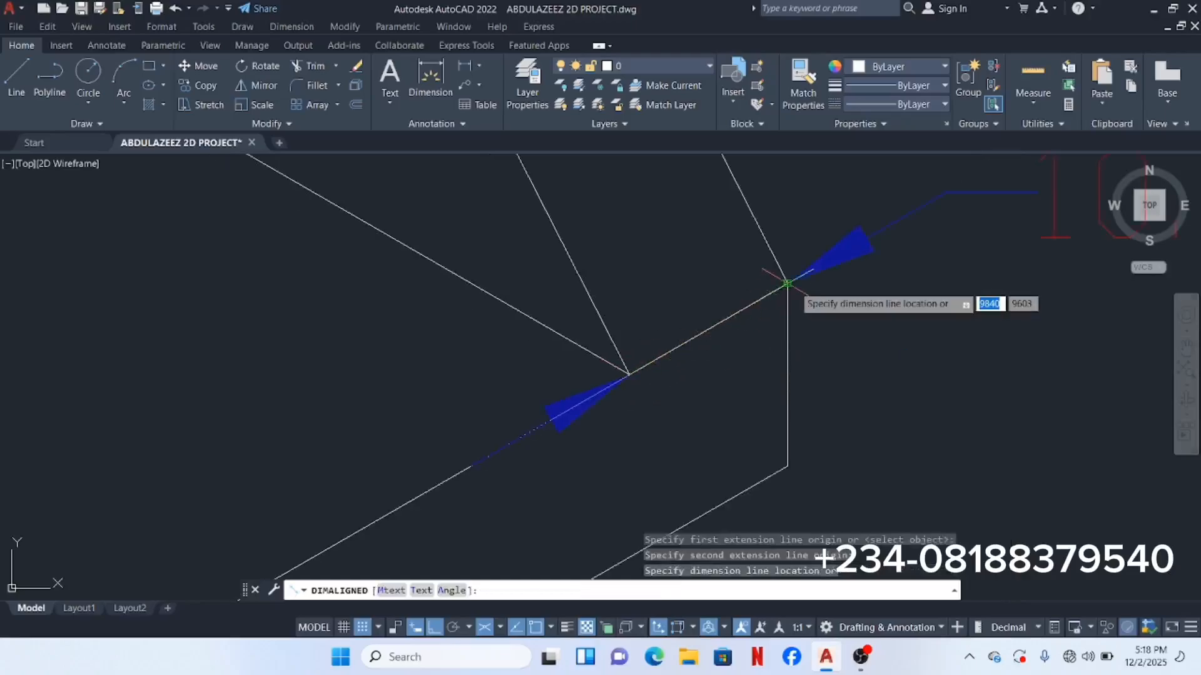
{"action": "scroll", "coordinate": [783, 270], "scroll_direction": "down", "scroll_amount": 3}
{"action": "scroll", "coordinate": [759, 250], "scroll_direction": "down", "scroll_amount": 3}
{"action": "middle_click_drag", "start_coordinate": [758, 234], "coordinate": [774, 337]}
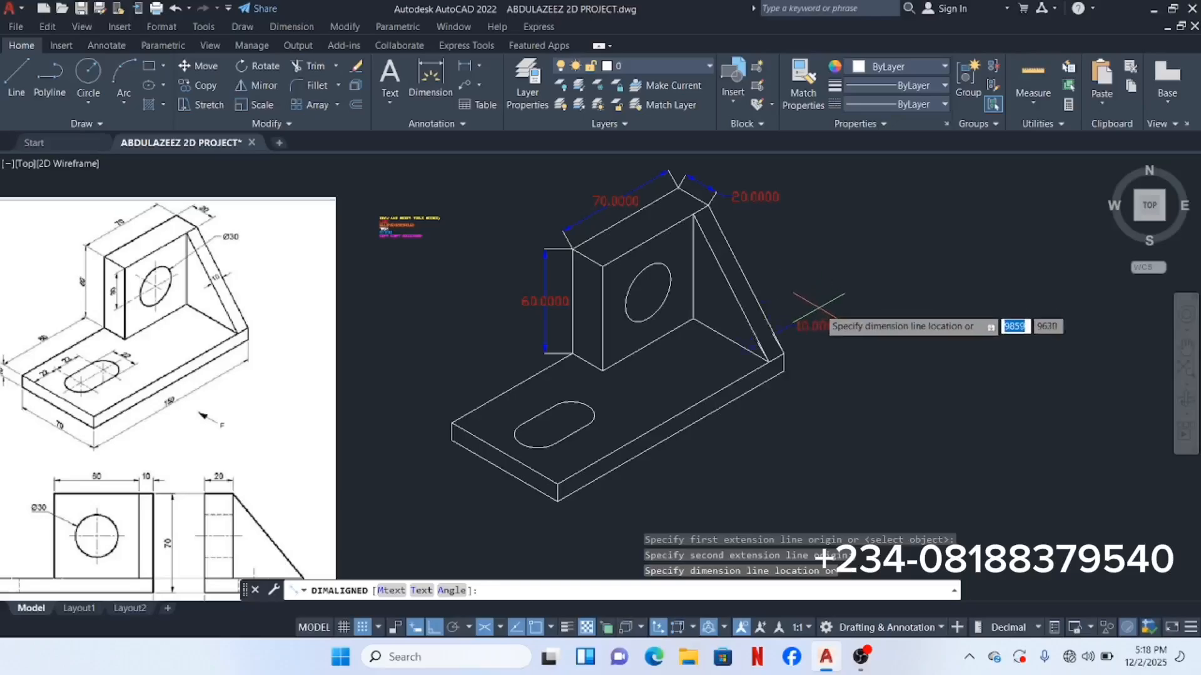
{"action": "left_click", "coordinate": [783, 257]}
{"action": "scroll", "coordinate": [782, 282], "scroll_direction": "up", "scroll_amount": 2}
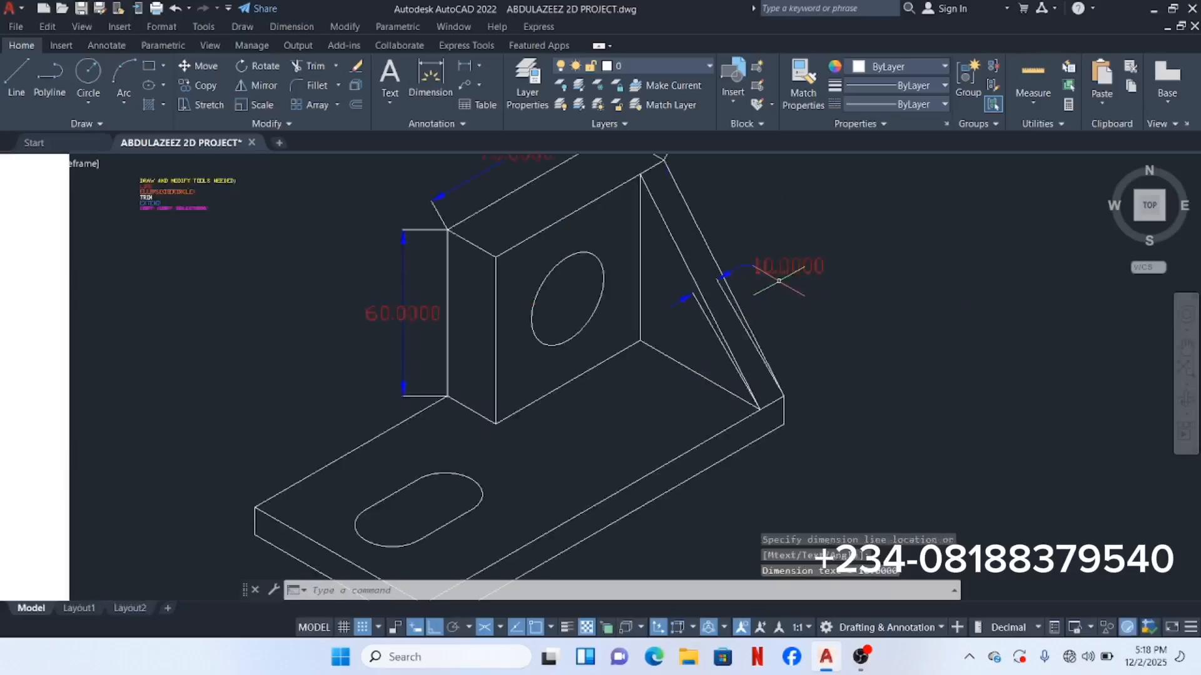
{"action": "scroll", "coordinate": [791, 274], "scroll_direction": "down", "scroll_amount": 3}
{"action": "scroll", "coordinate": [284, 235], "scroll_direction": "up", "scroll_amount": 4}
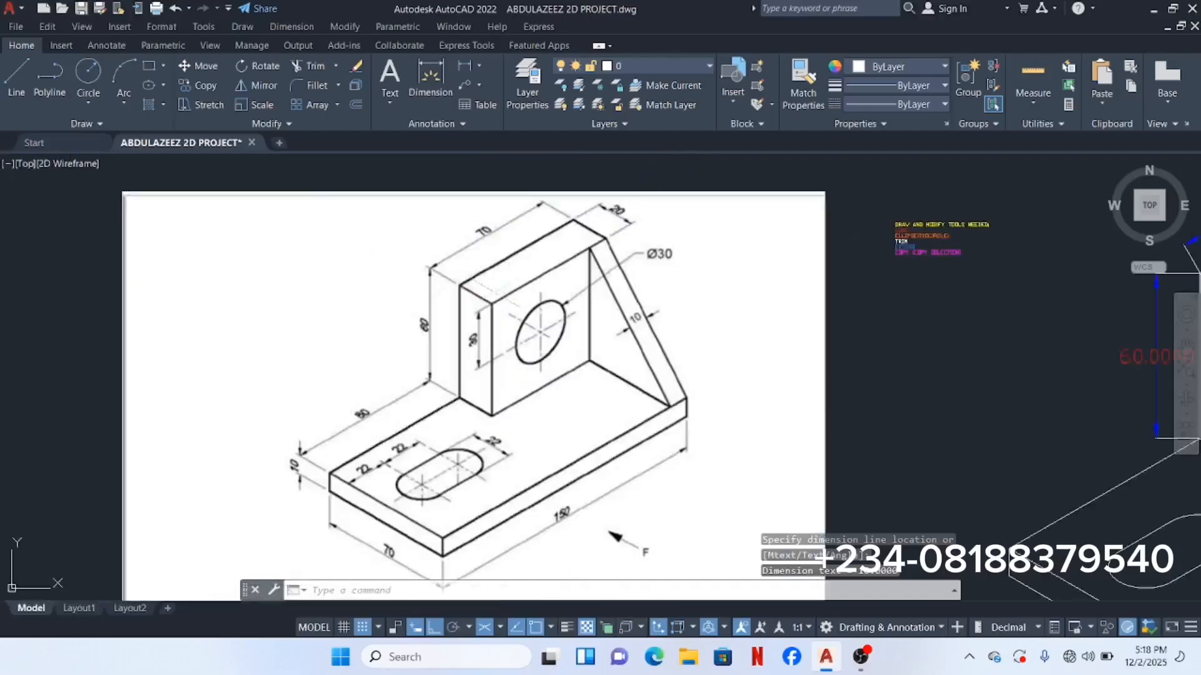
{"action": "scroll", "coordinate": [613, 331], "scroll_direction": "up", "scroll_amount": 2}
{"action": "scroll", "coordinate": [636, 311], "scroll_direction": "down", "scroll_amount": 3}
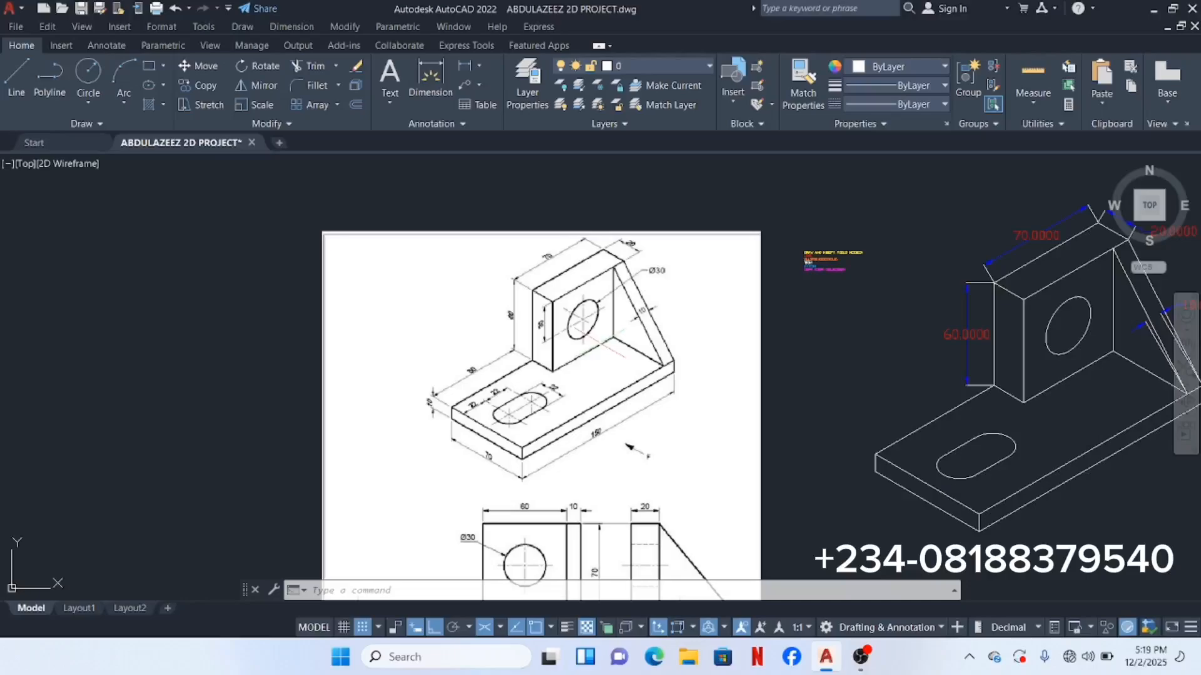
Step: Add an 80 aligned dimension from the base plate's left corner to the upright's foot
{"action": "left_click", "coordinate": [310, 29]}
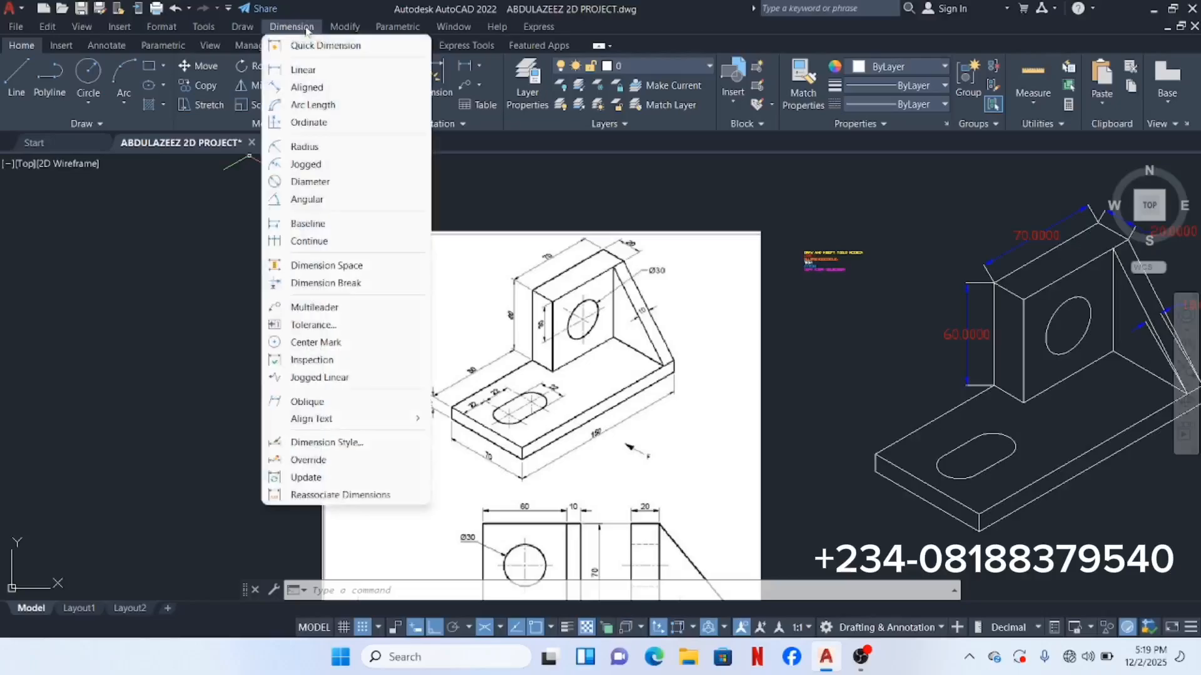
{"action": "left_click", "coordinate": [323, 89]}
{"action": "middle_click_drag", "start_coordinate": [736, 339], "coordinate": [511, 256]}
{"action": "scroll", "coordinate": [679, 375], "scroll_direction": "up", "scroll_amount": 4}
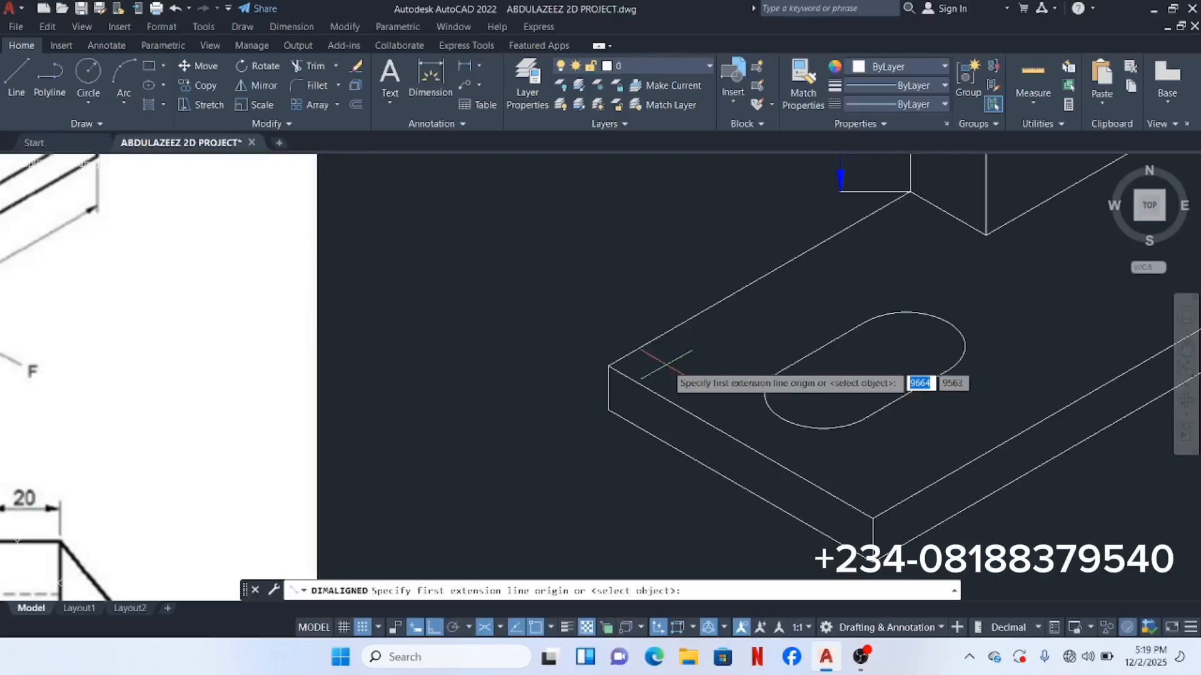
{"action": "left_click", "coordinate": [607, 366]}
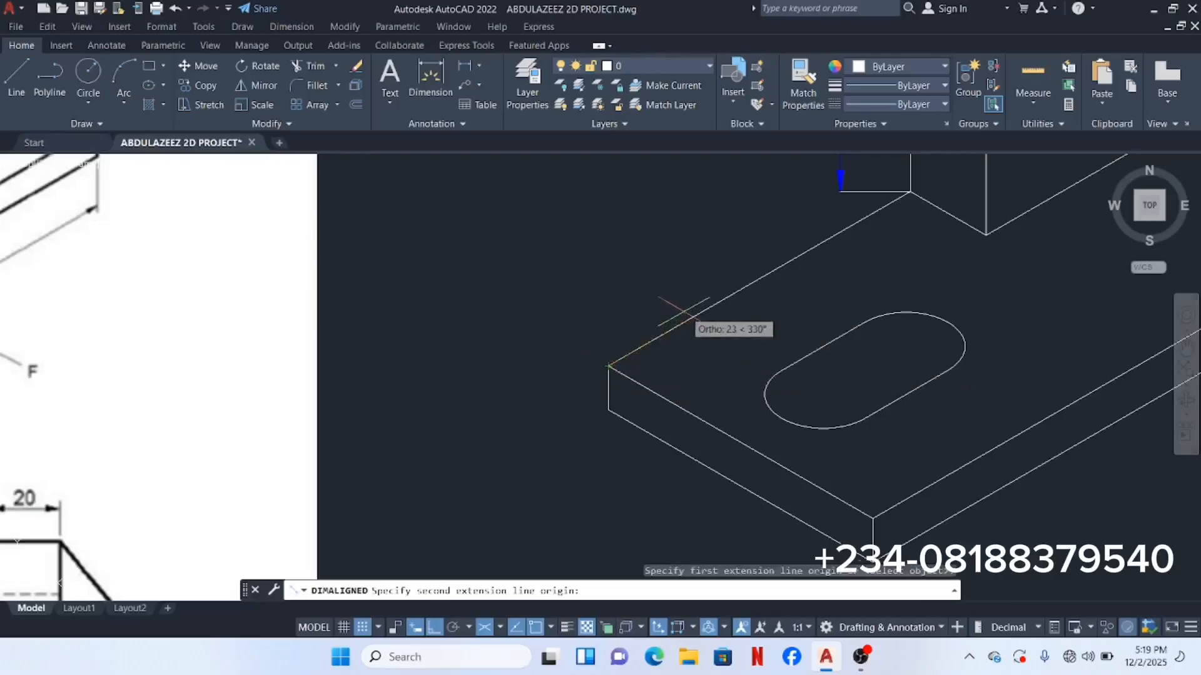
{"action": "middle_click_drag", "start_coordinate": [684, 313], "coordinate": [527, 423]}
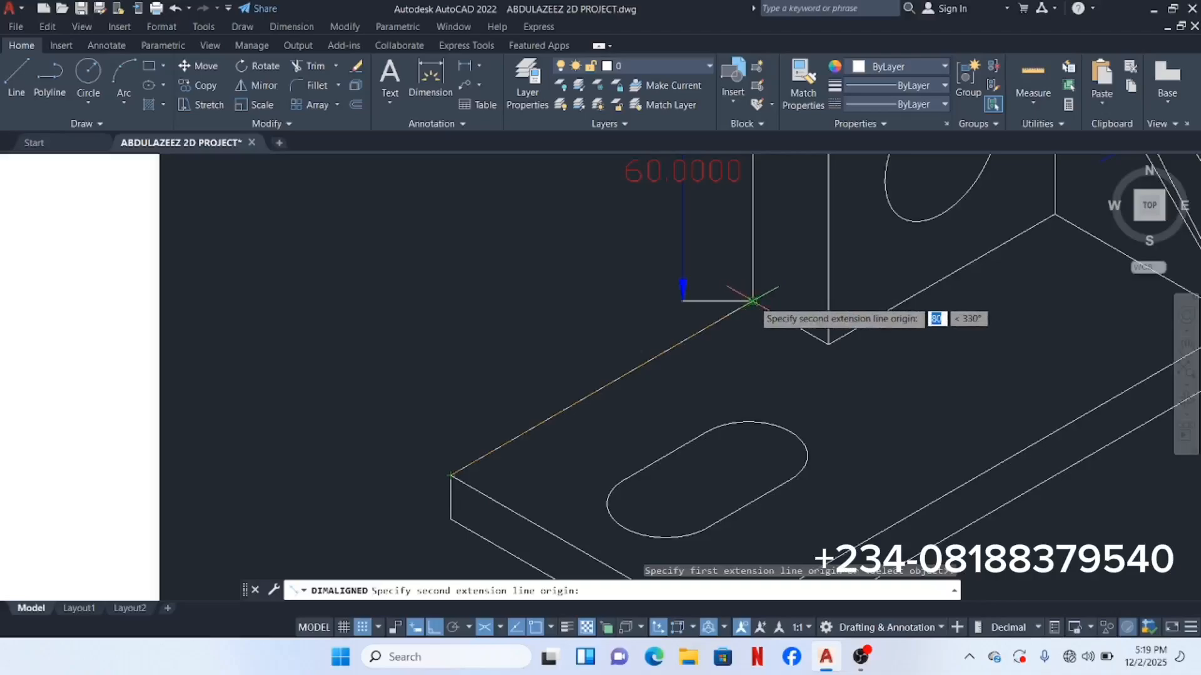
{"action": "left_click", "coordinate": [753, 301]}
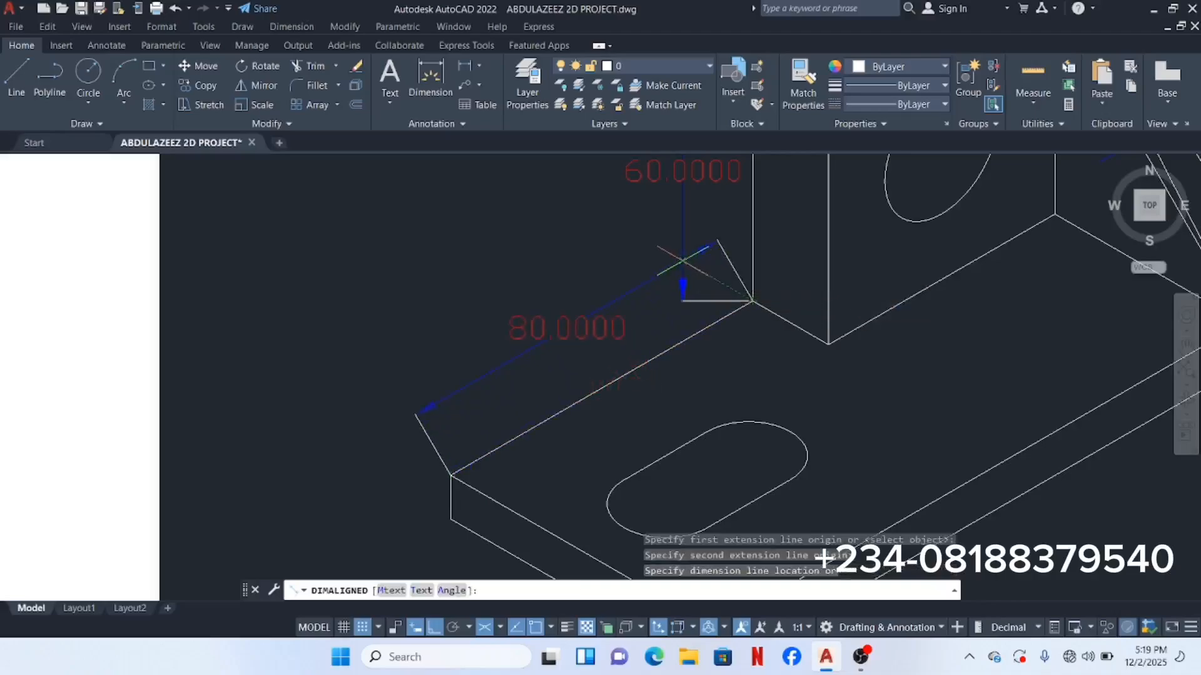
{"action": "left_click", "coordinate": [697, 258]}
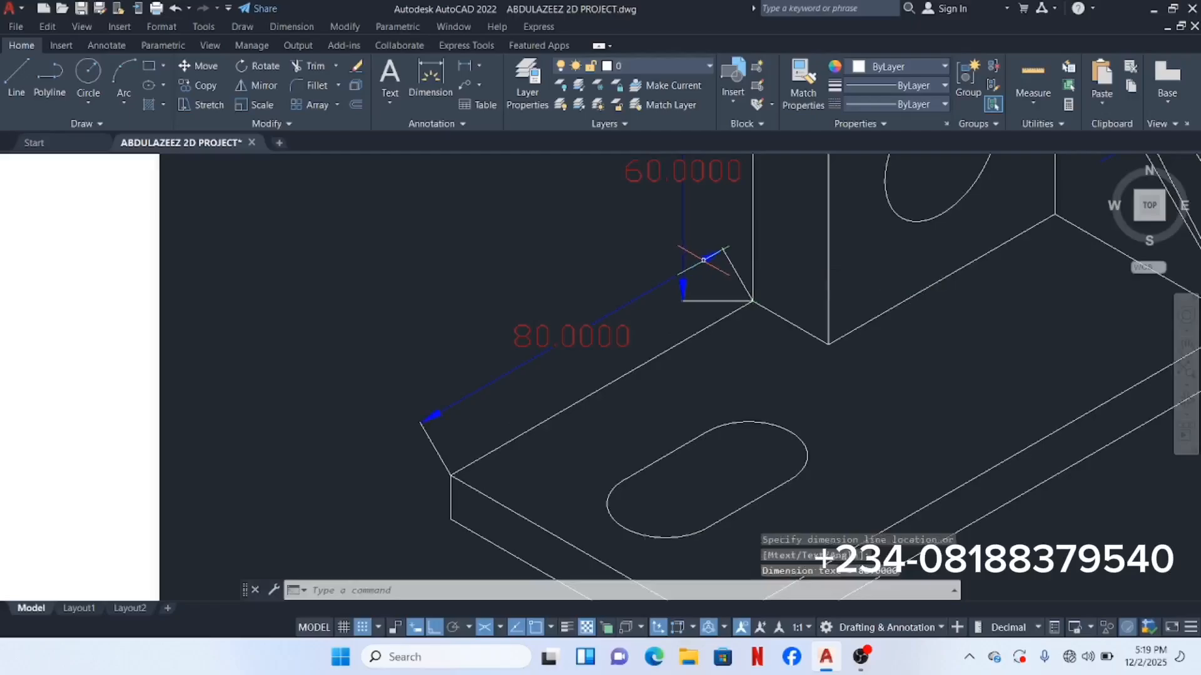
Step: Dimension the base plate's 10 thickness with an aligned dimension on its left side
{"action": "scroll", "coordinate": [694, 259], "scroll_direction": "down", "scroll_amount": 4}
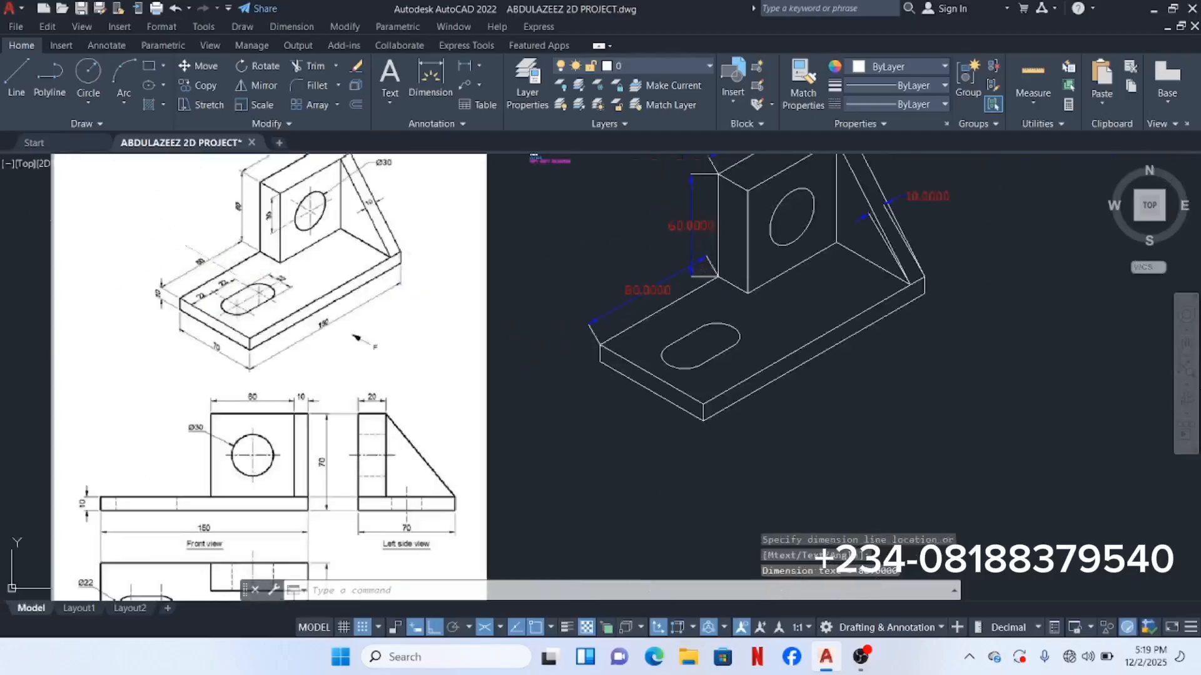
{"action": "scroll", "coordinate": [211, 260], "scroll_direction": "up", "scroll_amount": 6}
{"action": "scroll", "coordinate": [196, 257], "scroll_direction": "down", "scroll_amount": 4}
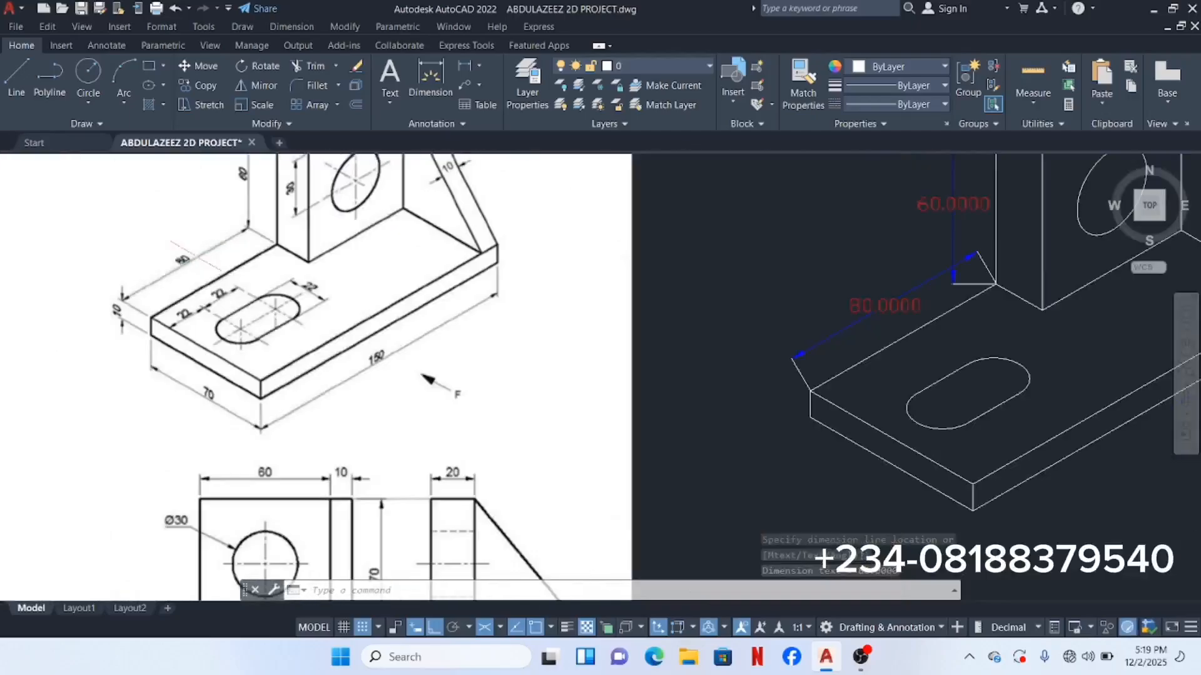
{"action": "middle_click_drag", "start_coordinate": [387, 337], "coordinate": [179, 327]}
{"action": "scroll", "coordinate": [455, 344], "scroll_direction": "down", "scroll_amount": 2}
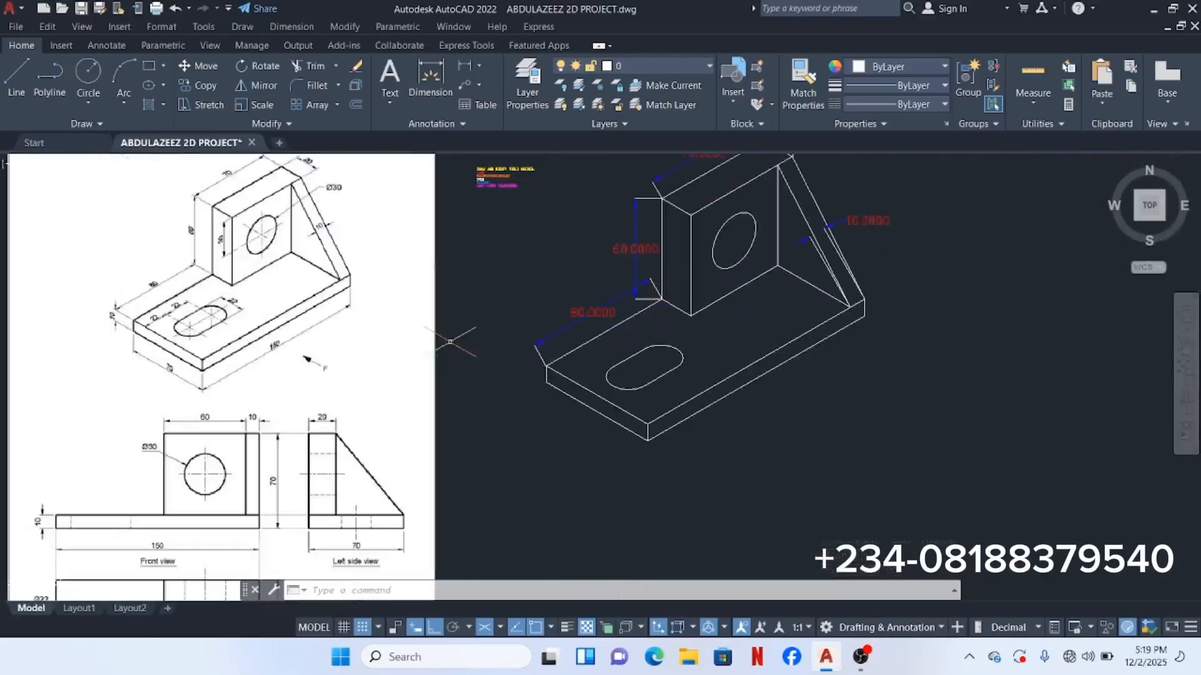
{"action": "mouse_move", "coordinate": [469, 302]}
{"action": "middle_mouse_down"}
{"action": "mouse_move", "coordinate": [474, 319]}
{"action": "mouse_move", "coordinate": [453, 342]}
{"action": "middle_mouse_up"}
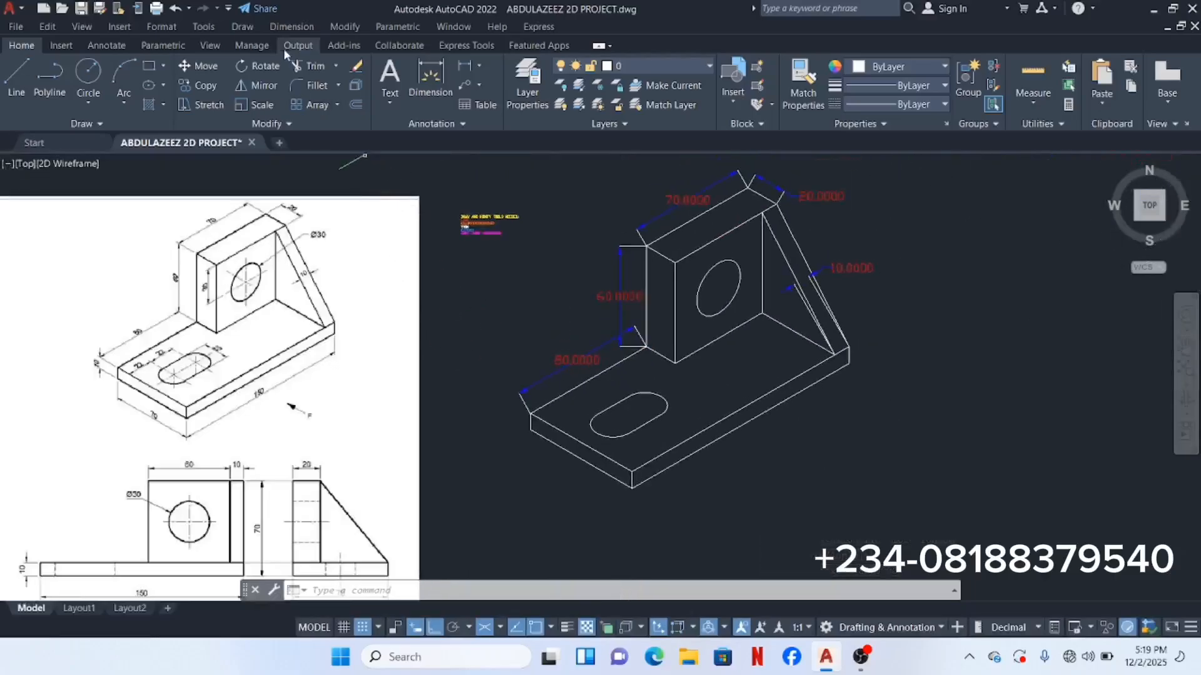
{"action": "left_click", "coordinate": [291, 26]}
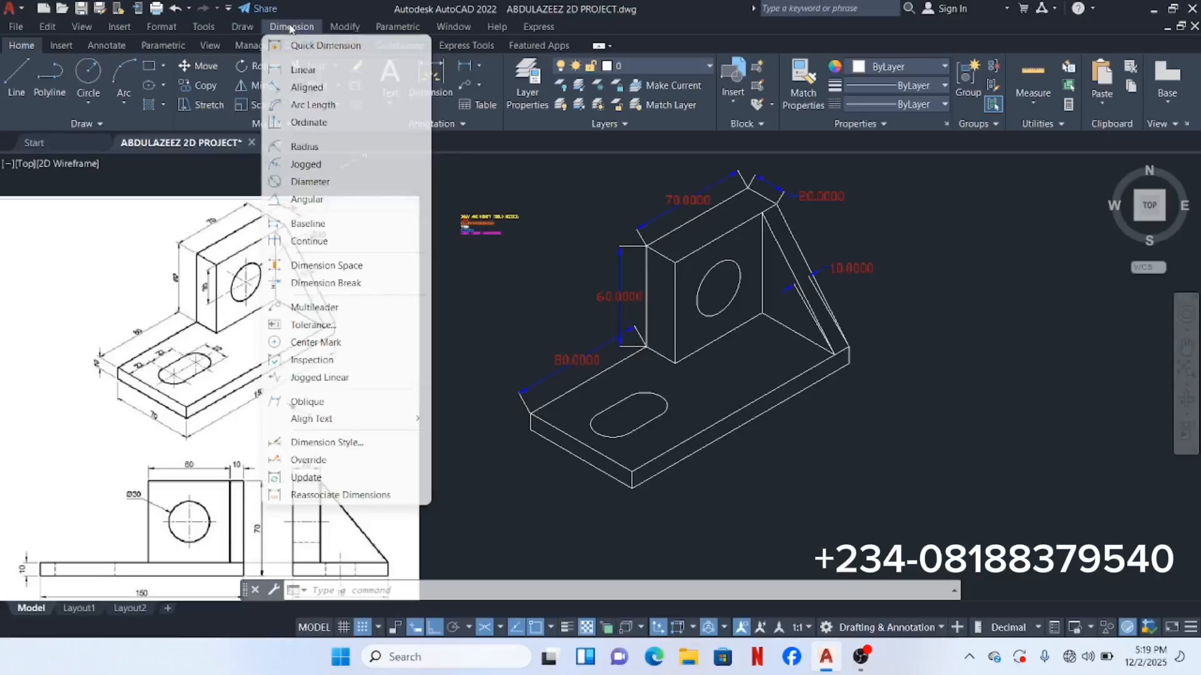
{"action": "left_click", "coordinate": [303, 91]}
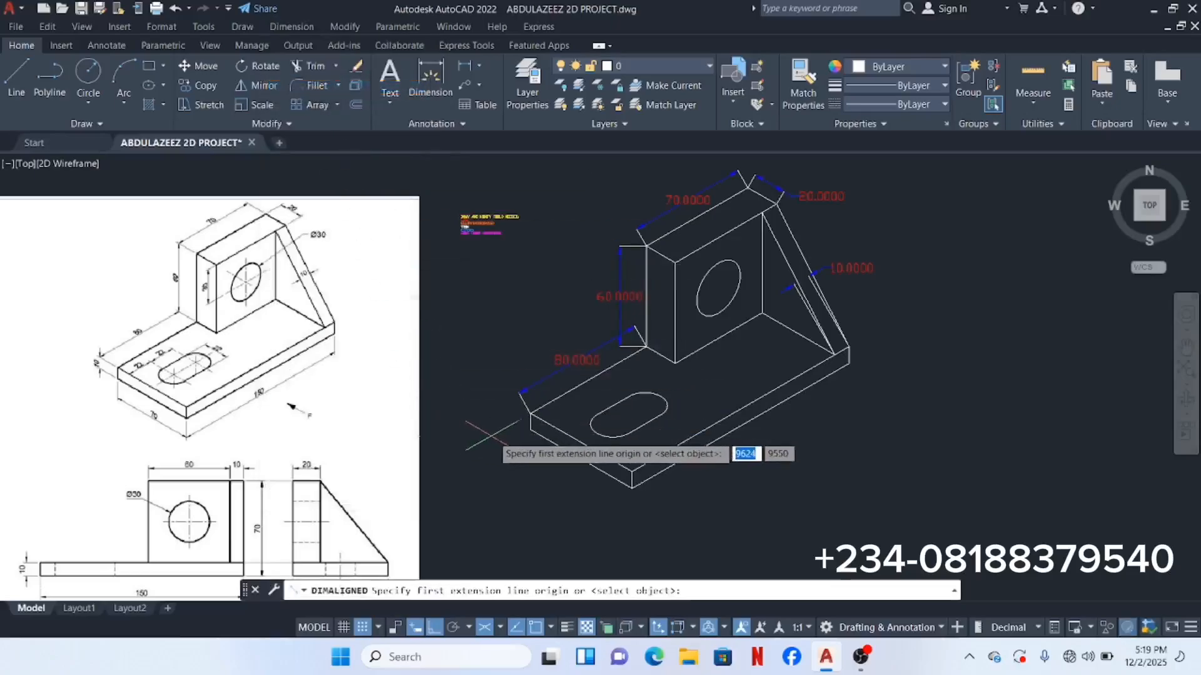
{"action": "scroll", "coordinate": [518, 424], "scroll_direction": "up", "scroll_amount": 5}
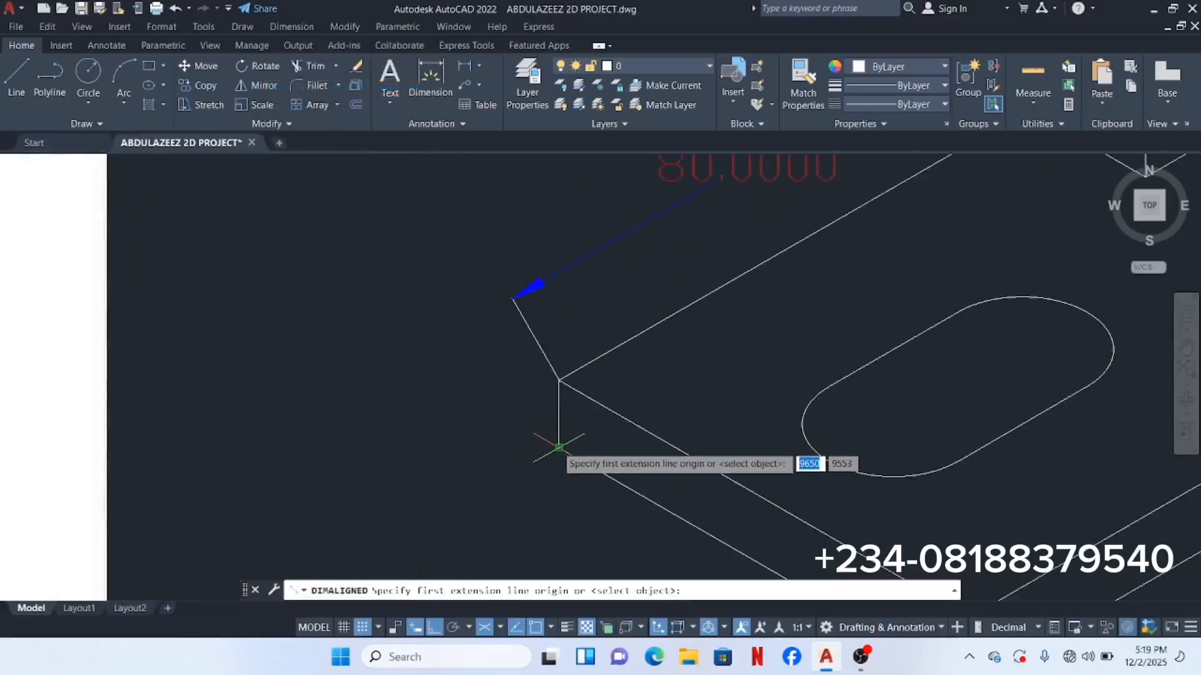
{"action": "left_click", "coordinate": [559, 448]}
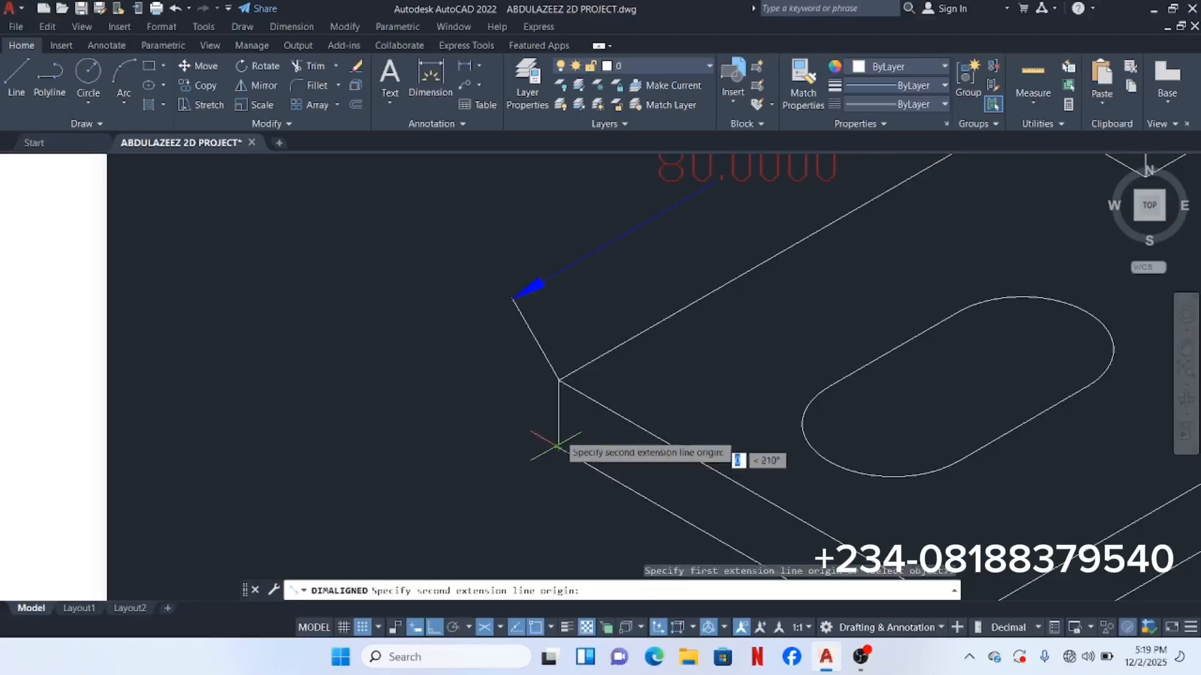
{"action": "left_click", "coordinate": [559, 379]}
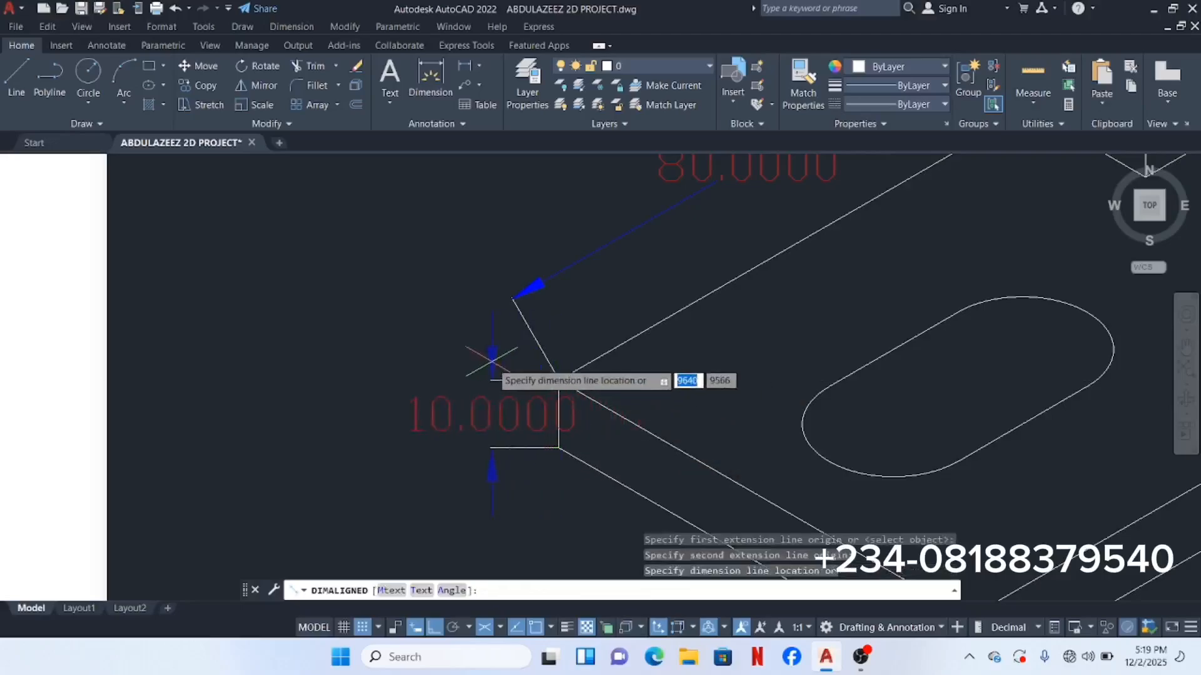
{"action": "left_click", "coordinate": [447, 353]}
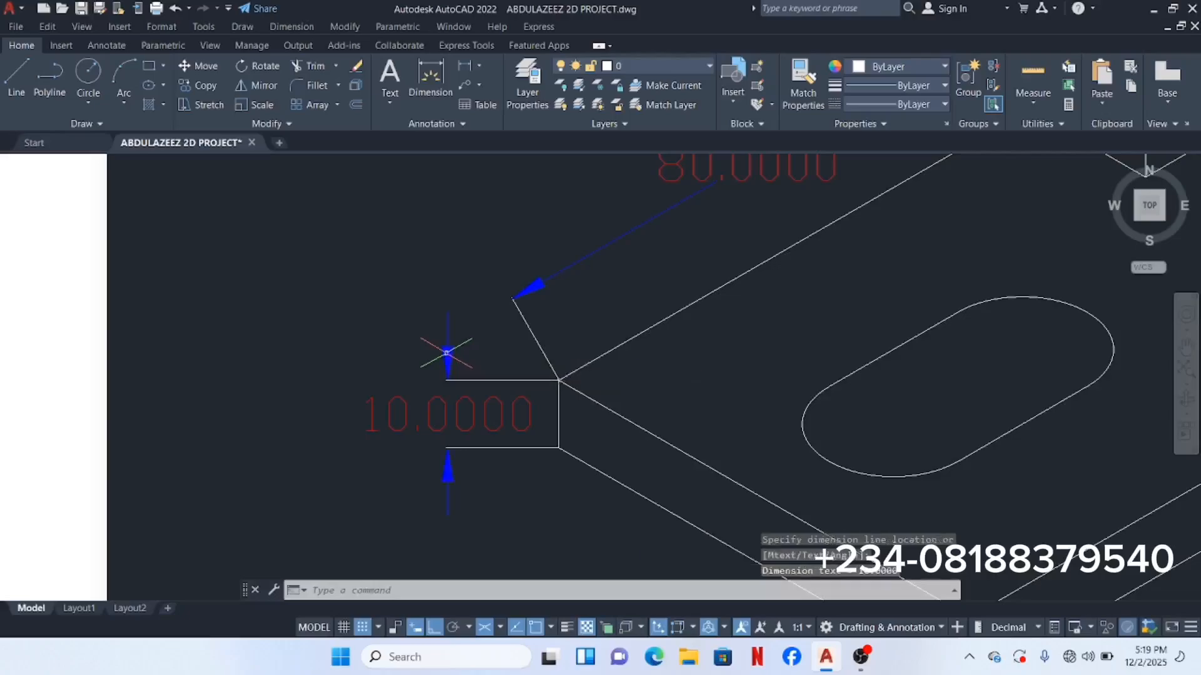
{"action": "scroll", "coordinate": [458, 353], "scroll_direction": "down", "scroll_amount": 4}
{"action": "scroll", "coordinate": [475, 377], "scroll_direction": "down", "scroll_amount": 2}
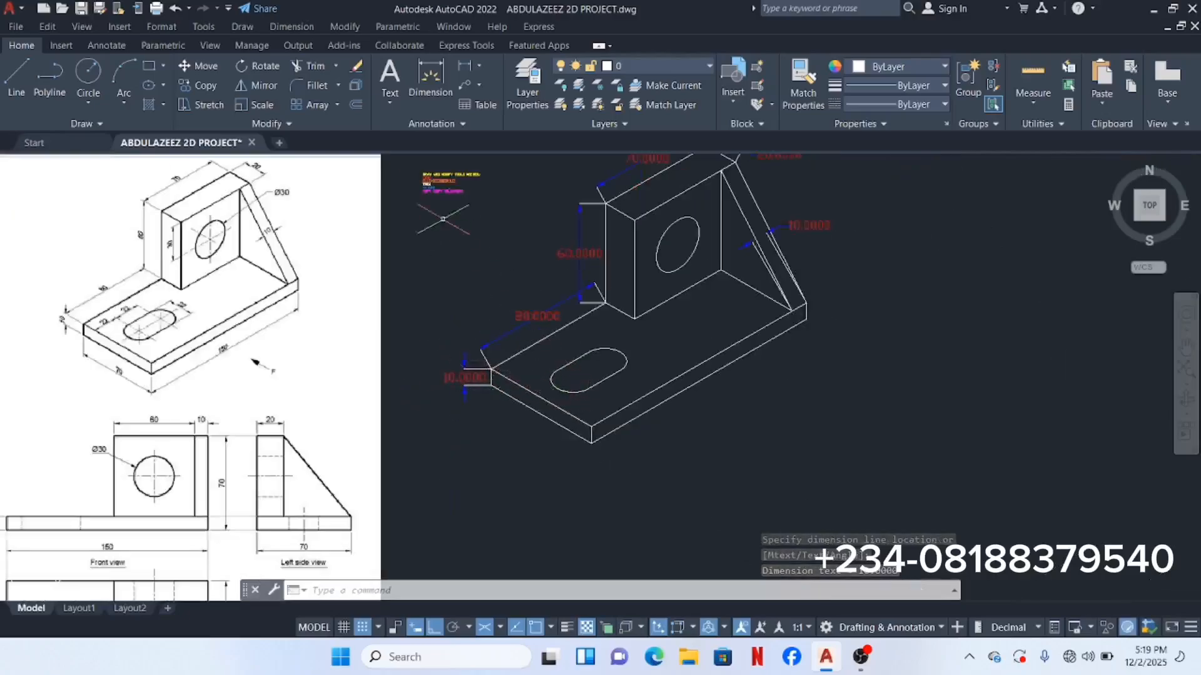
Step: Add aligned dimensions of 150 along the plate's long edge and 70 along its short edge
{"action": "right_click", "coordinate": [478, 267]}
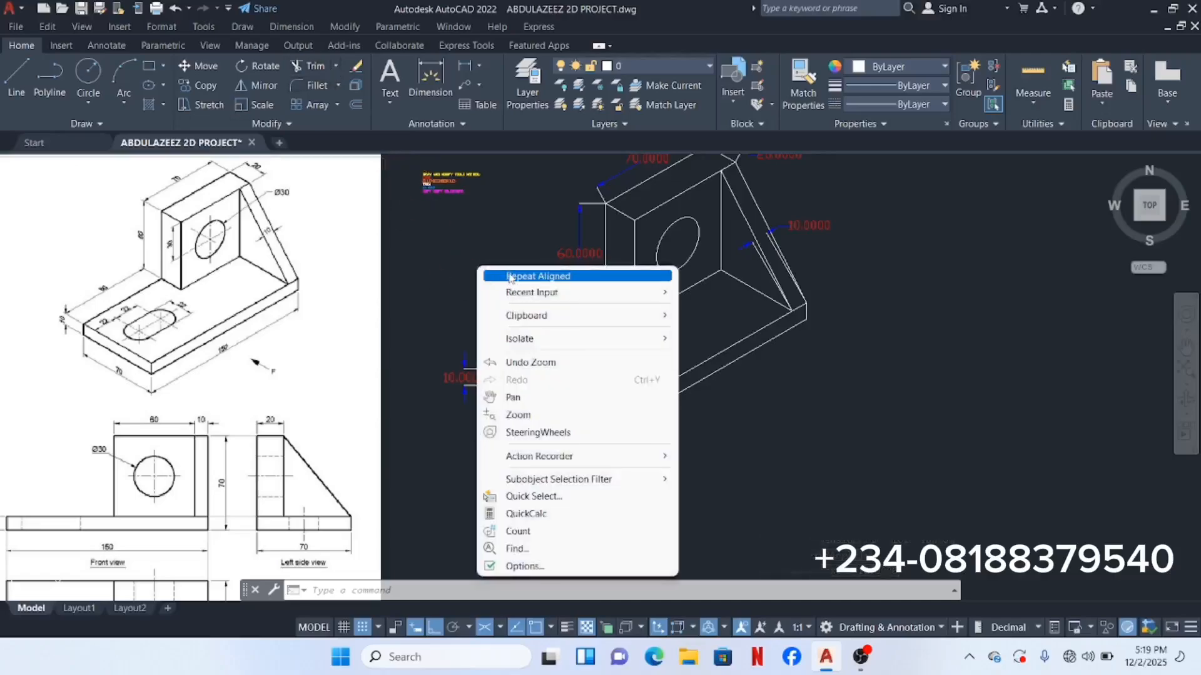
{"action": "left_click", "coordinate": [509, 277]}
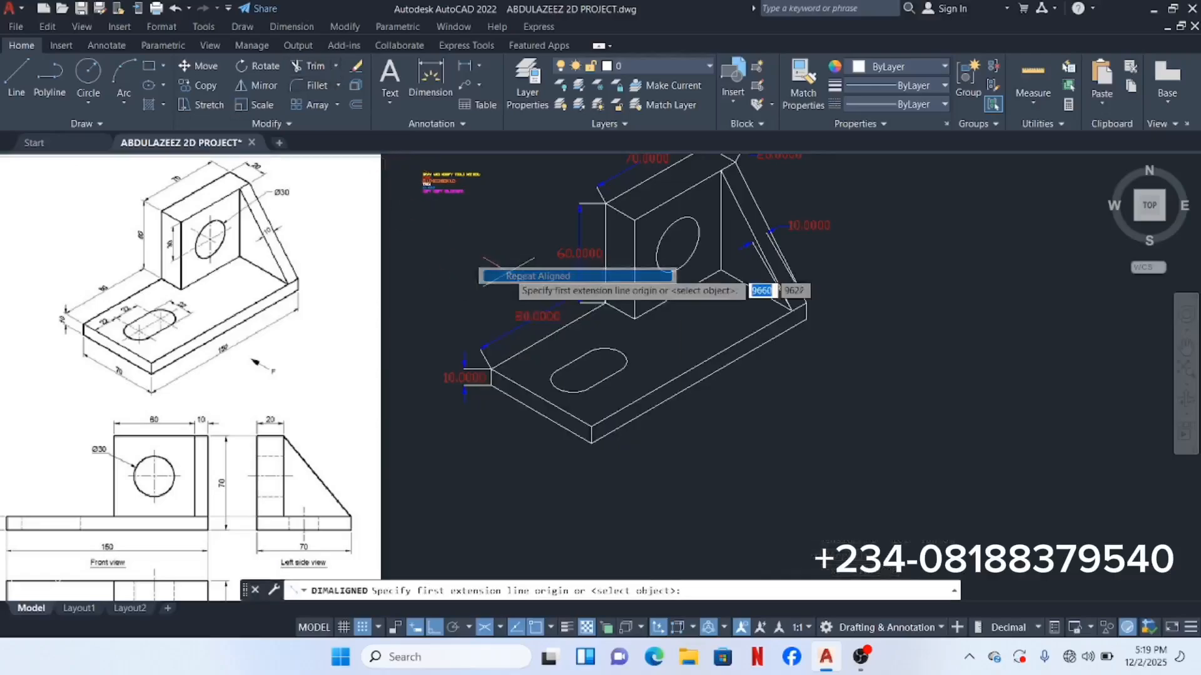
{"action": "left_click", "coordinate": [591, 442]}
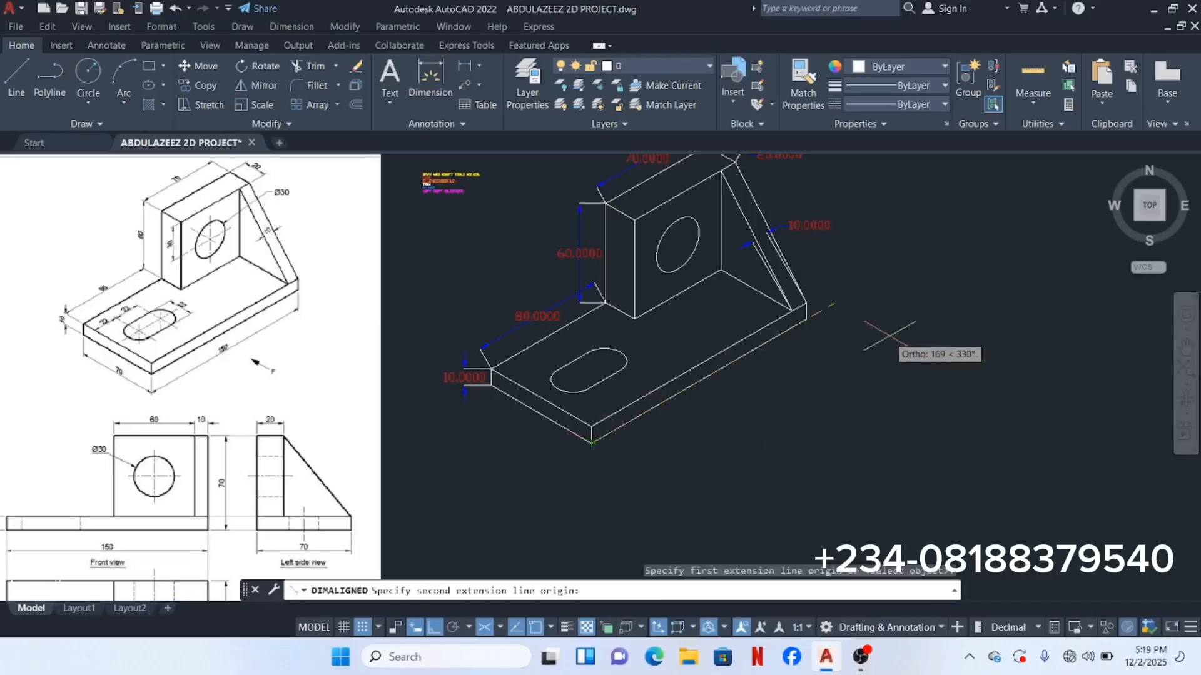
{"action": "left_click", "coordinate": [806, 319]}
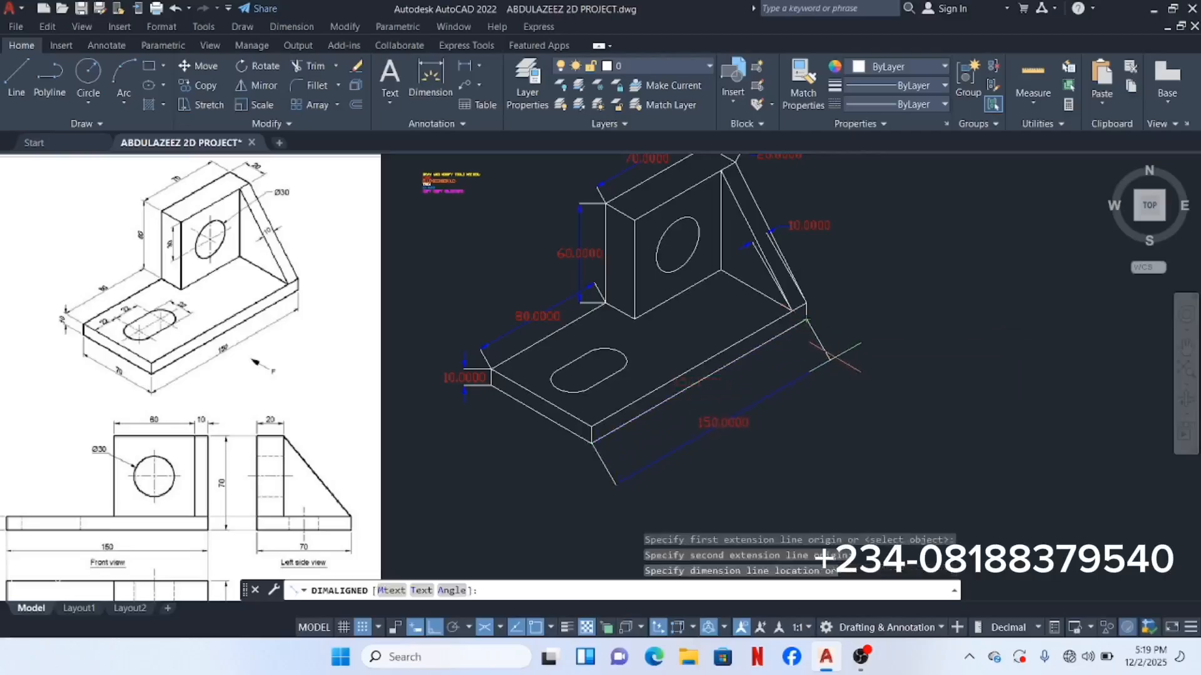
{"action": "left_click", "coordinate": [829, 358]}
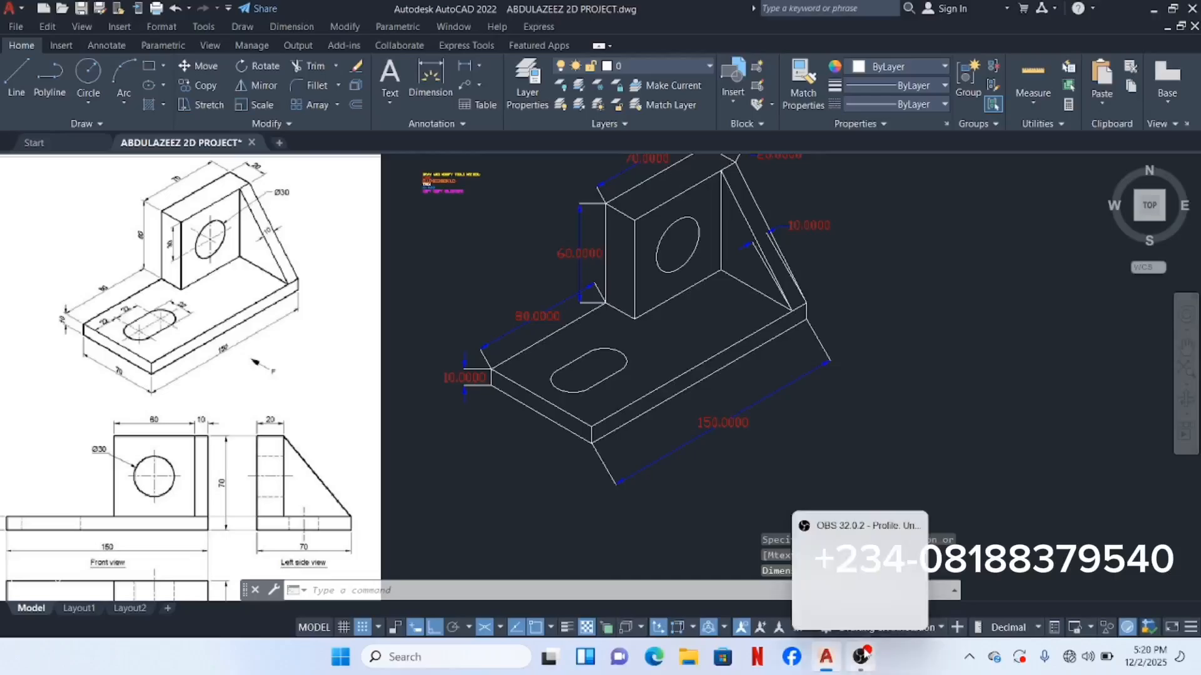
{"action": "right_click", "coordinate": [510, 430]}
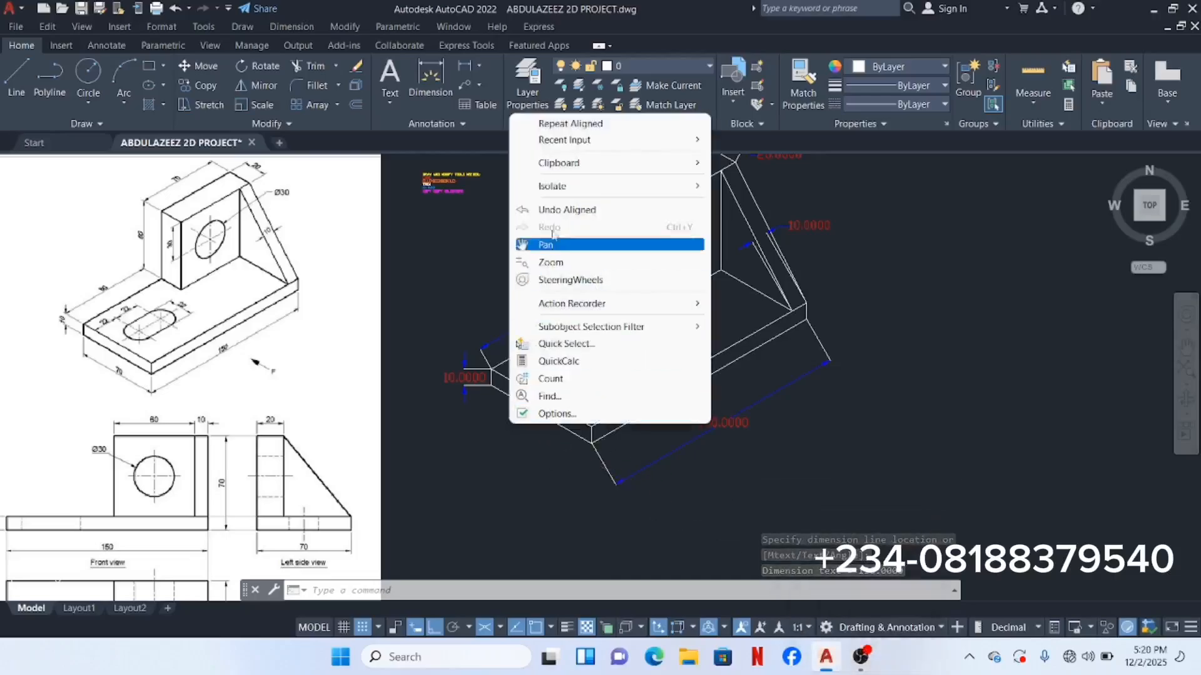
{"action": "left_click", "coordinate": [573, 124]}
{"action": "scroll", "coordinate": [510, 347], "scroll_direction": "up", "scroll_amount": 3}
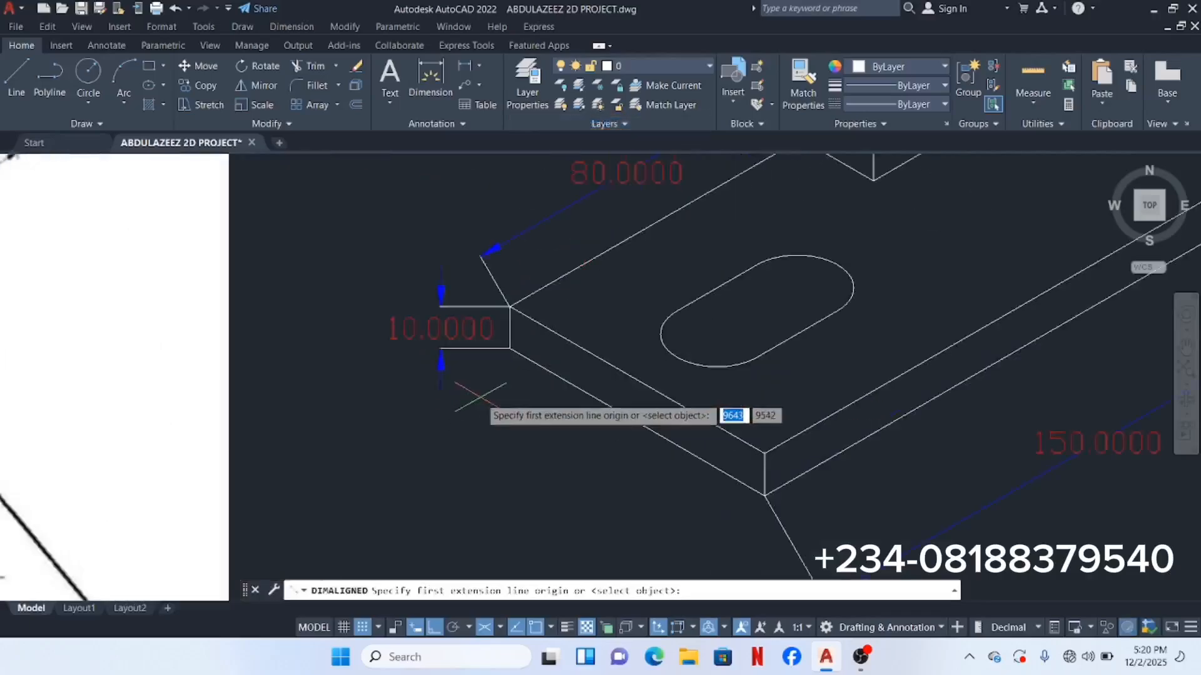
{"action": "left_click", "coordinate": [510, 348]}
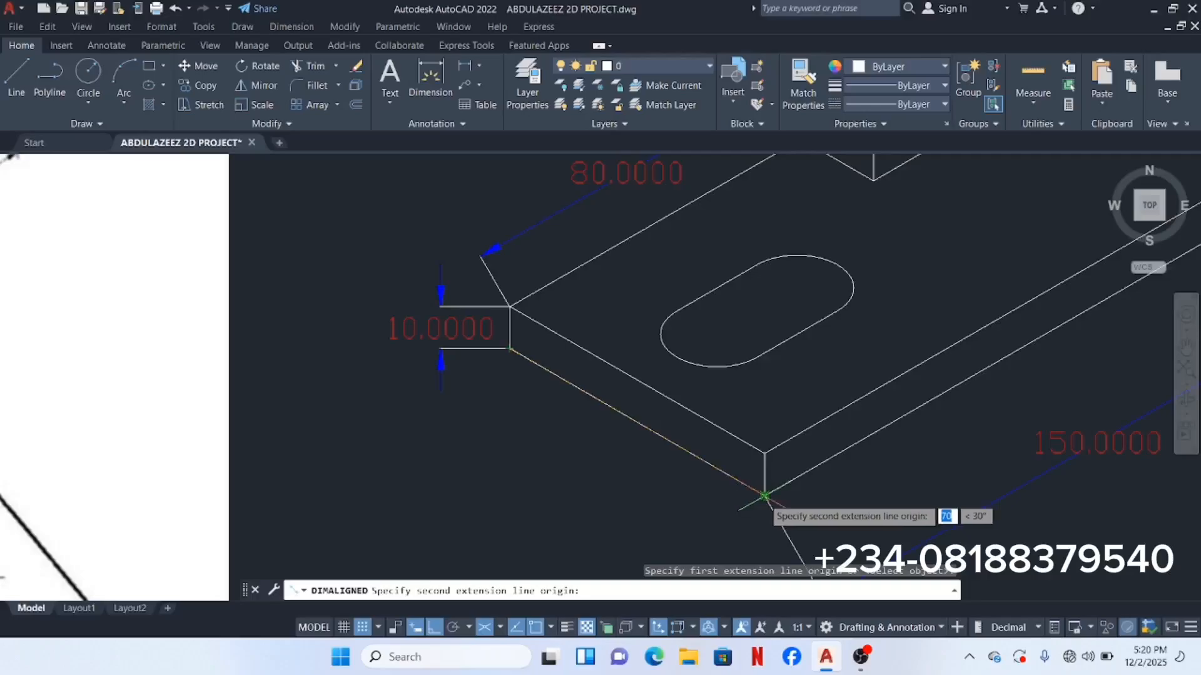
{"action": "left_click", "coordinate": [764, 495]}
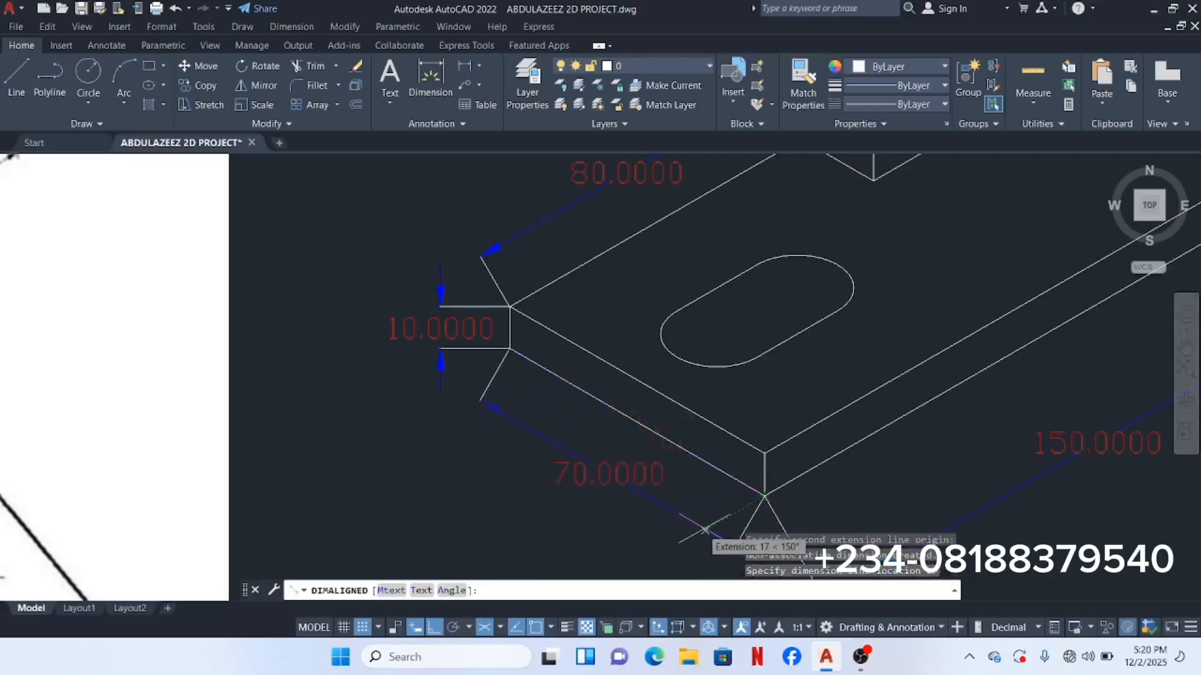
{"action": "left_click", "coordinate": [695, 537]}
{"action": "scroll", "coordinate": [746, 384], "scroll_direction": "down", "scroll_amount": 2}
{"action": "scroll", "coordinate": [785, 357], "scroll_direction": "down", "scroll_amount": 2}
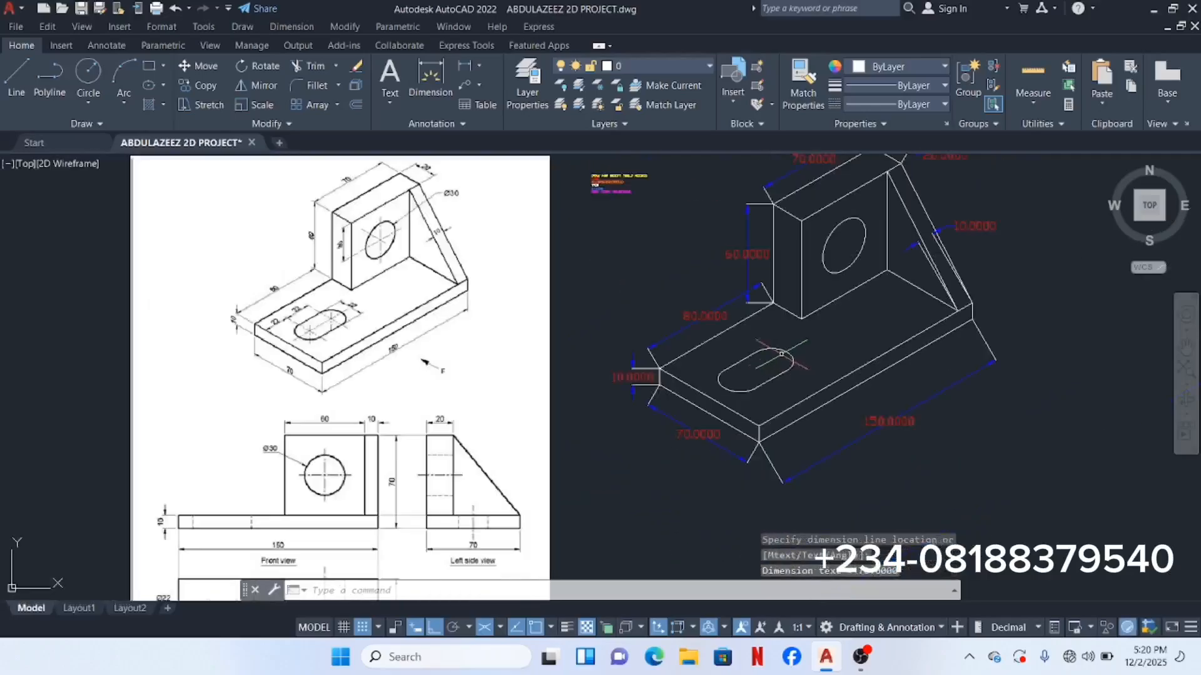
{"action": "scroll", "coordinate": [859, 244], "scroll_direction": "up", "scroll_amount": 2}
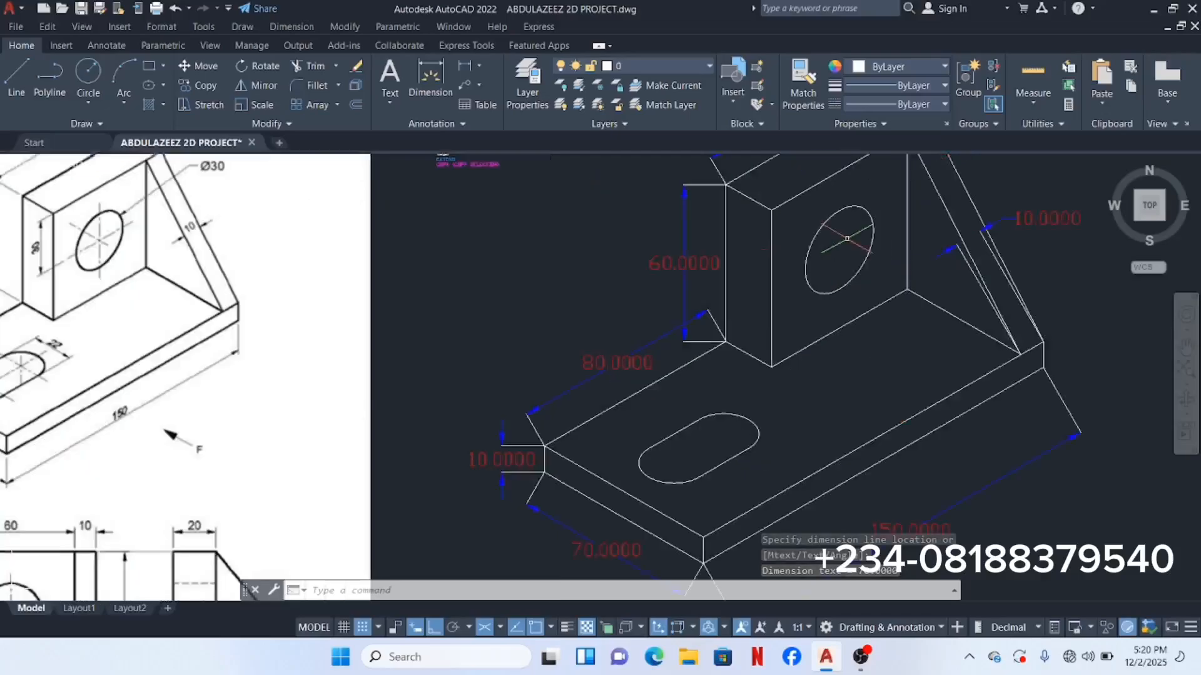
{"action": "scroll", "coordinate": [737, 254], "scroll_direction": "down", "scroll_amount": 2}
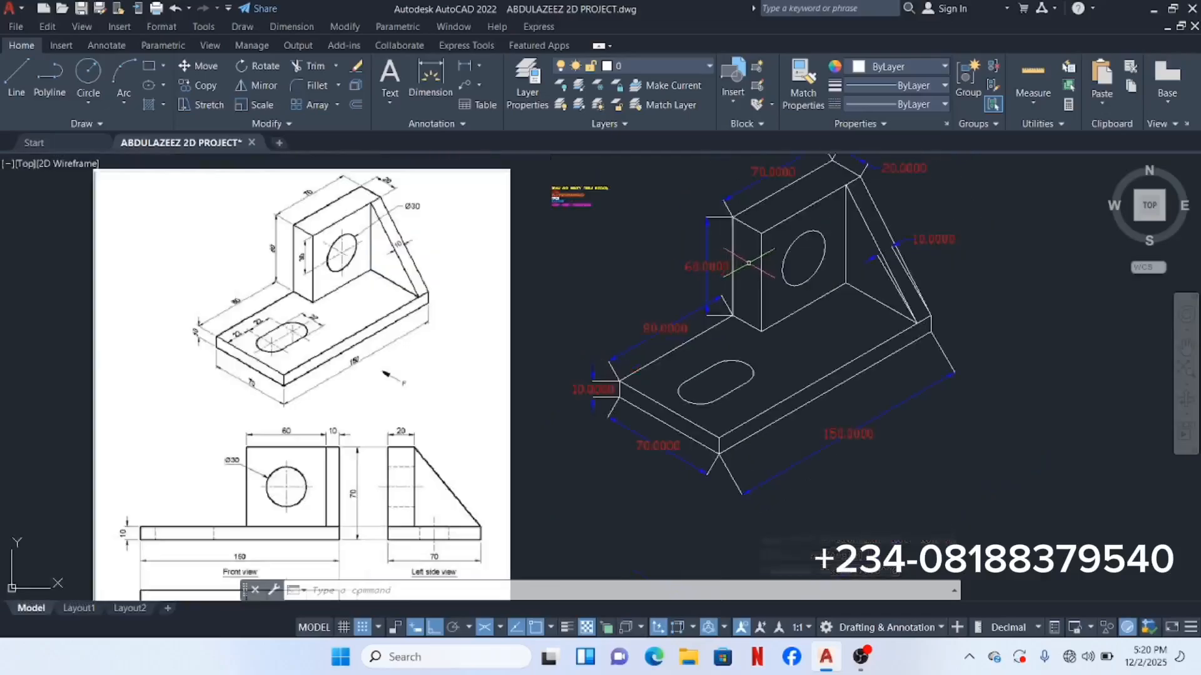
Step: Begin a repeated aligned dimension from the upright's edge to the hole centre, then cancel it
{"action": "right_click", "coordinate": [757, 262]}
{"action": "left_click", "coordinate": [791, 274]}
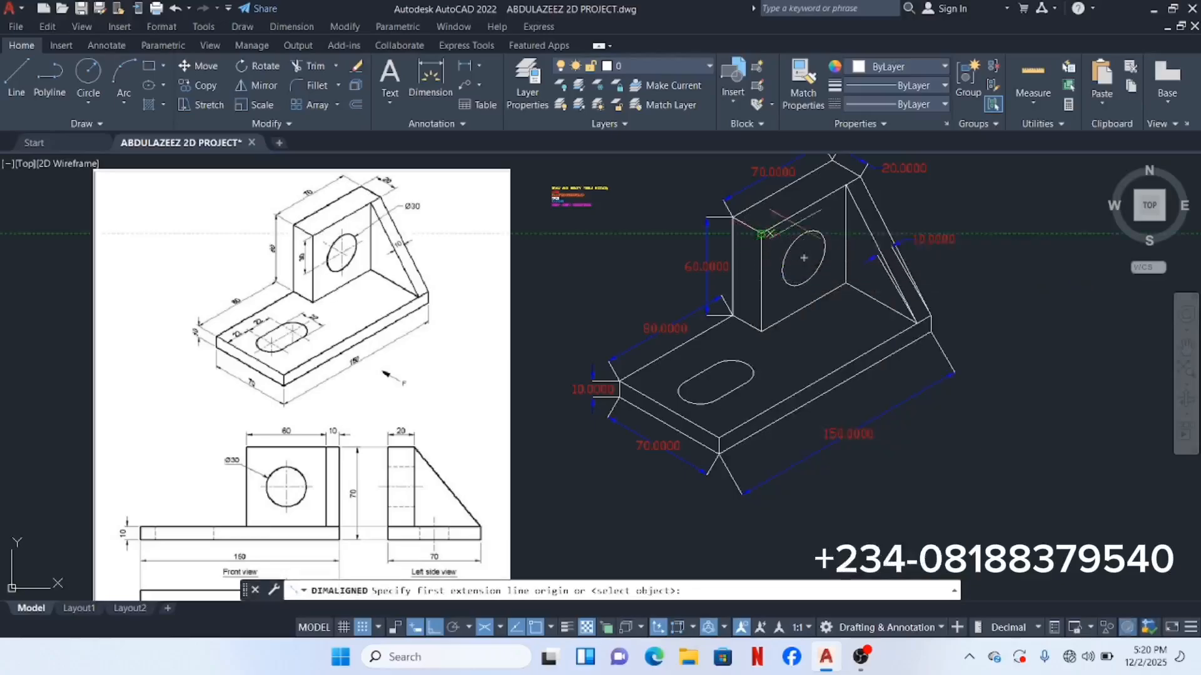
{"action": "left_click", "coordinate": [805, 209]}
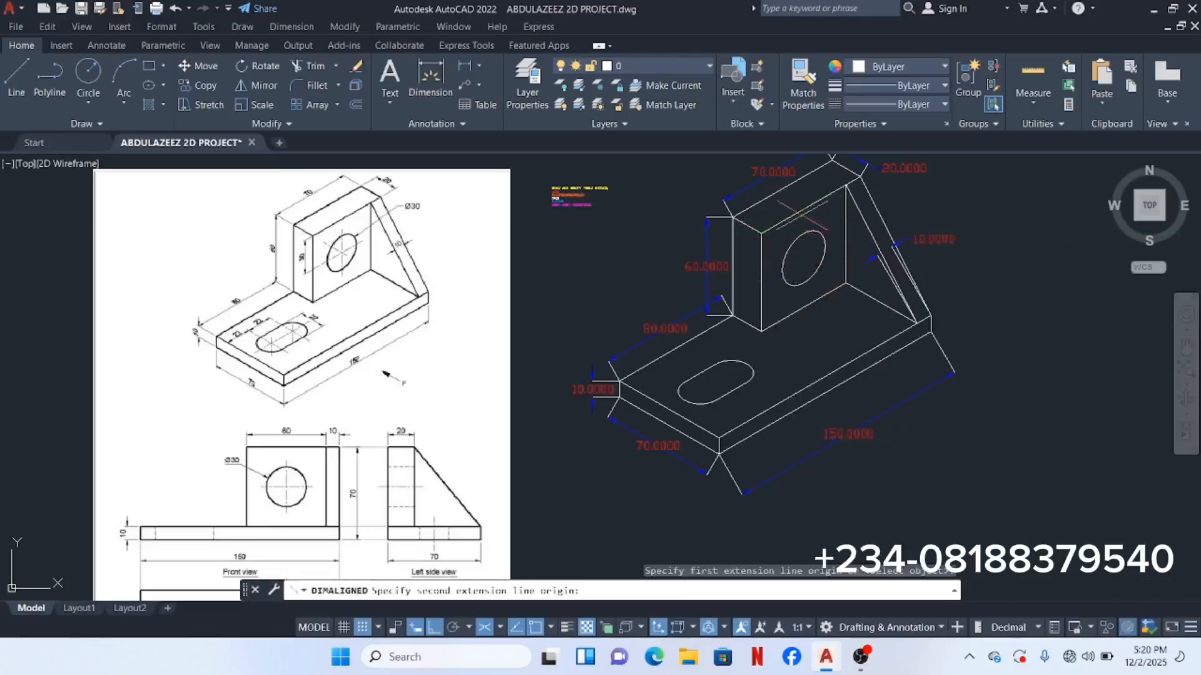
{"action": "left_click", "coordinate": [805, 257]}
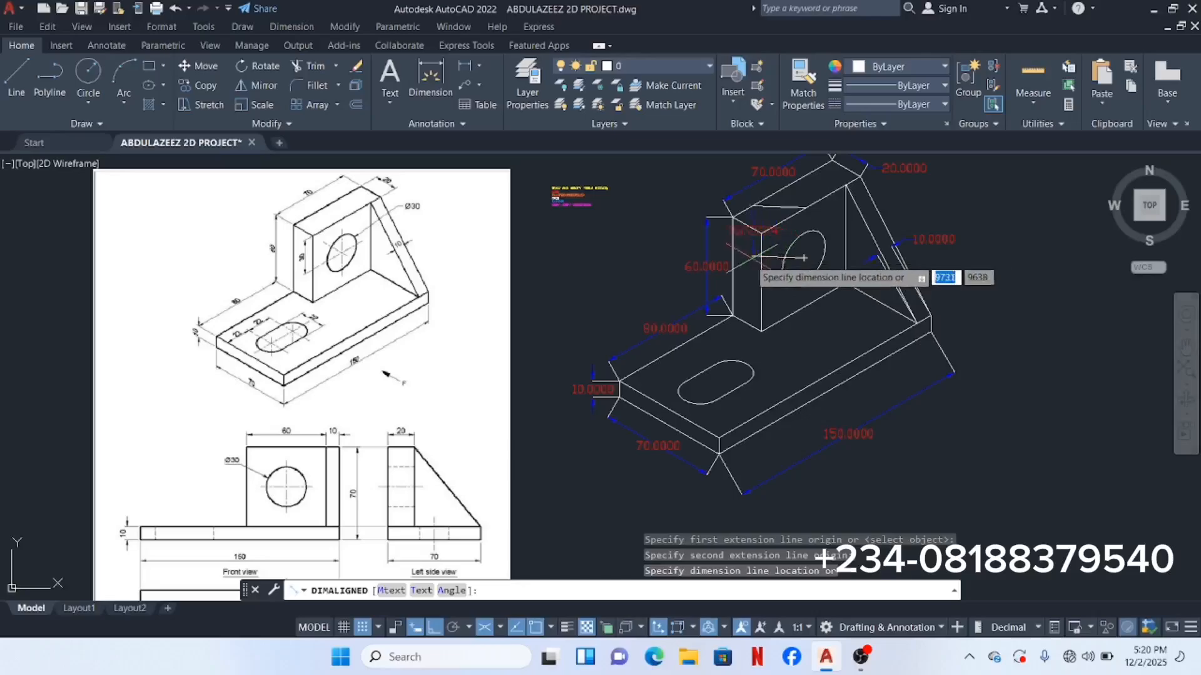
{"action": "scroll", "coordinate": [750, 257], "scroll_direction": "up", "scroll_amount": 3}
{"action": "scroll", "coordinate": [750, 255], "scroll_direction": "down", "scroll_amount": 1}
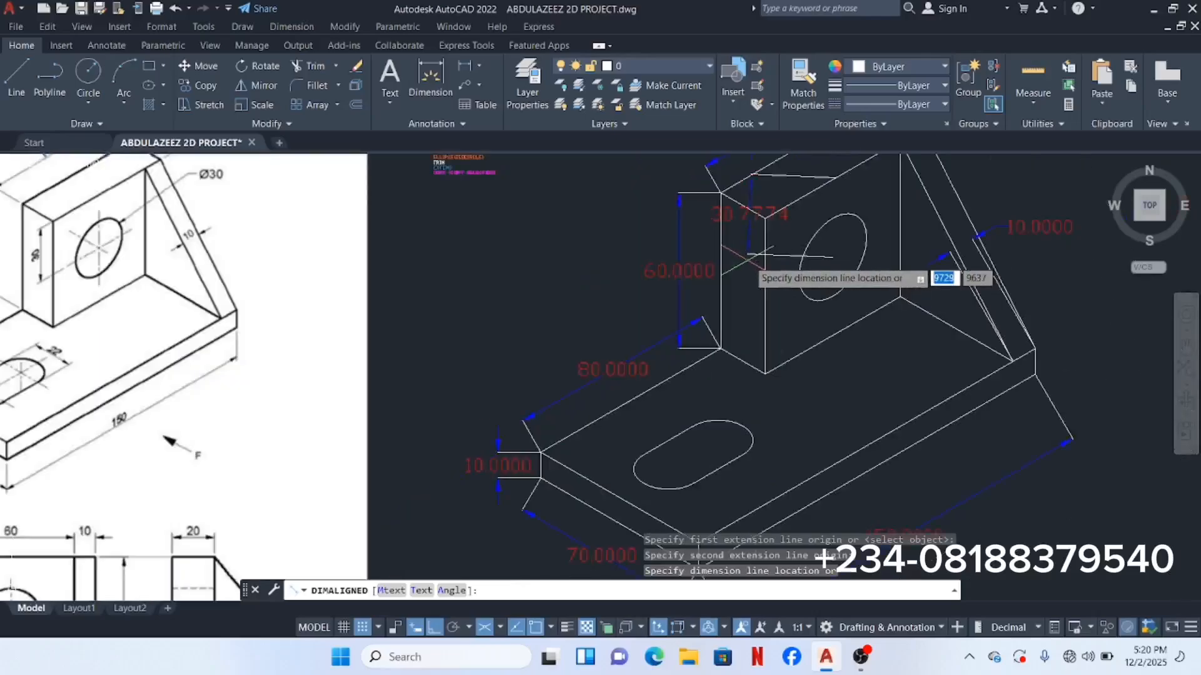
{"action": "middle_click_drag", "start_coordinate": [750, 254], "coordinate": [741, 307]}
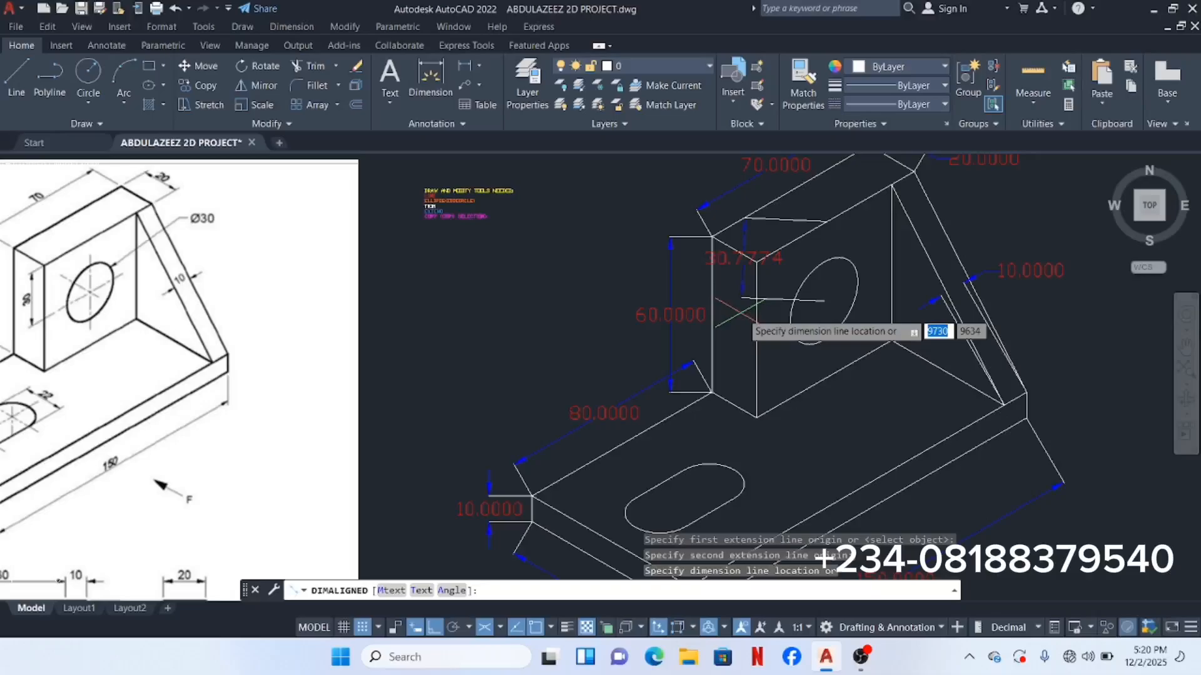
{"action": "key", "text": "Escape"}
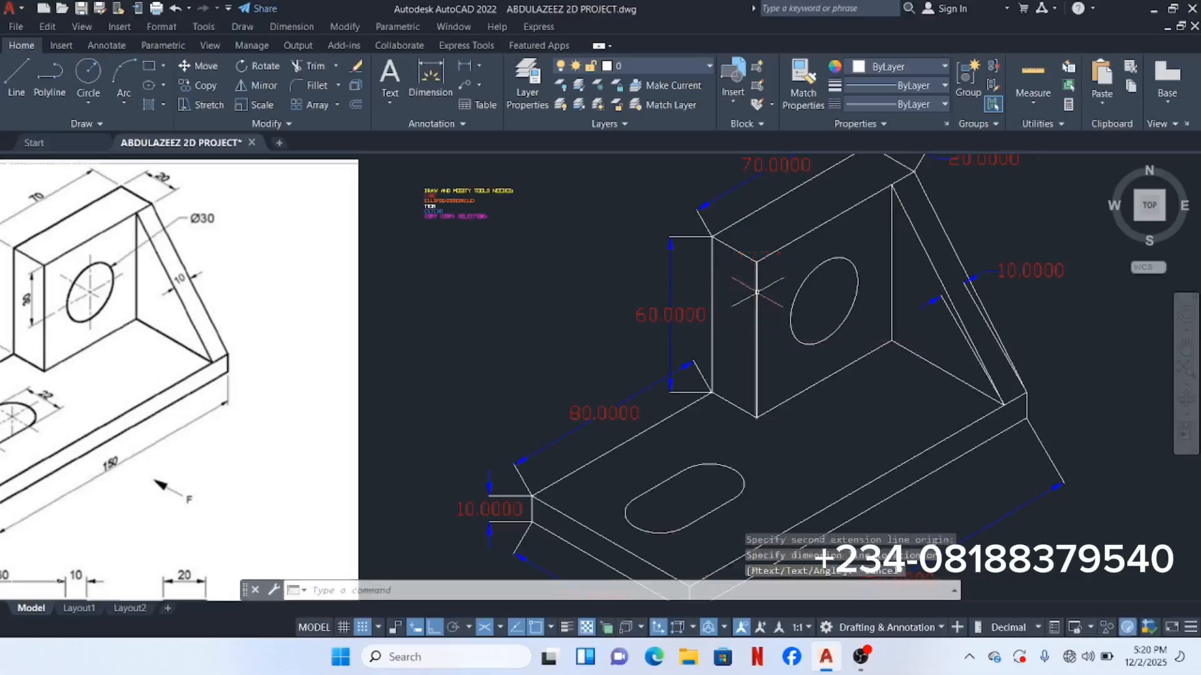
Step: Add a 30 linear dimension from the upright's top front corner to the hole centre, beside the 60
{"action": "left_click", "coordinate": [284, 27]}
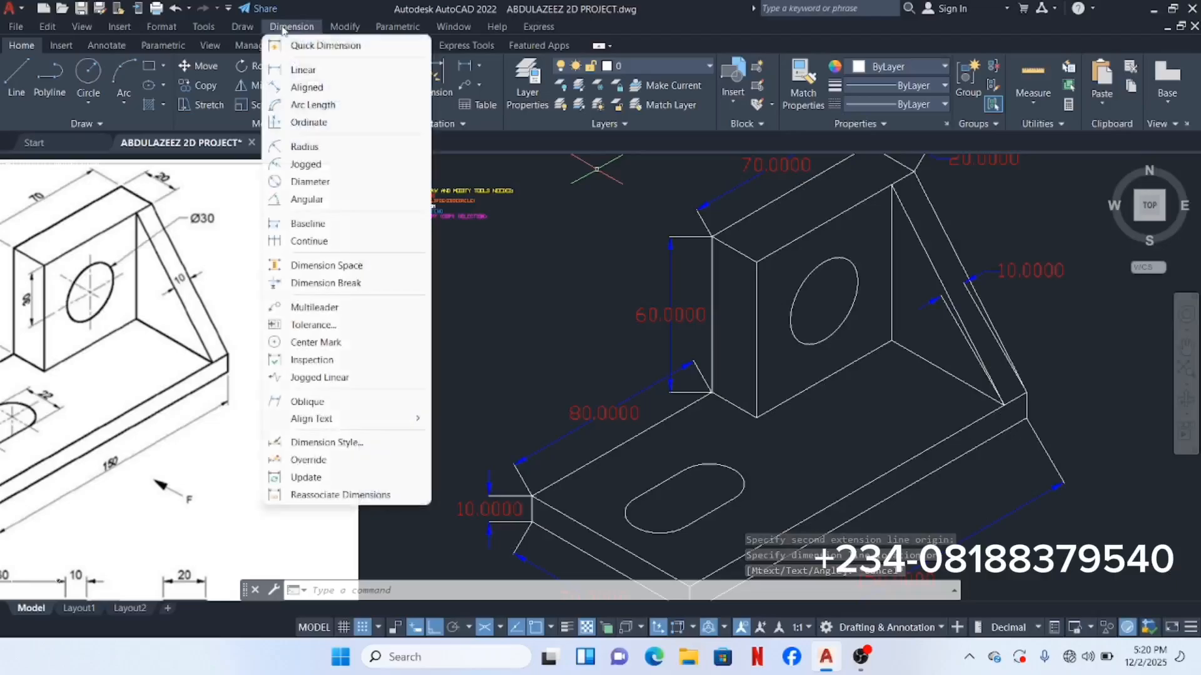
{"action": "left_click", "coordinate": [305, 70]}
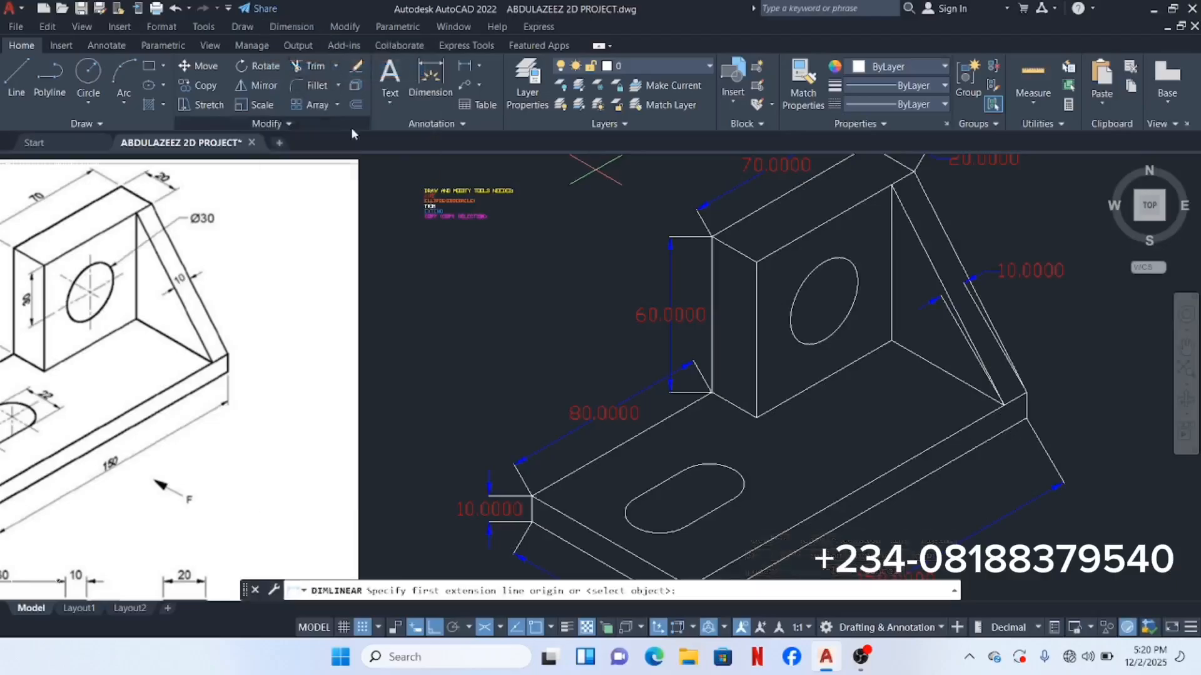
{"action": "left_click", "coordinate": [758, 262]}
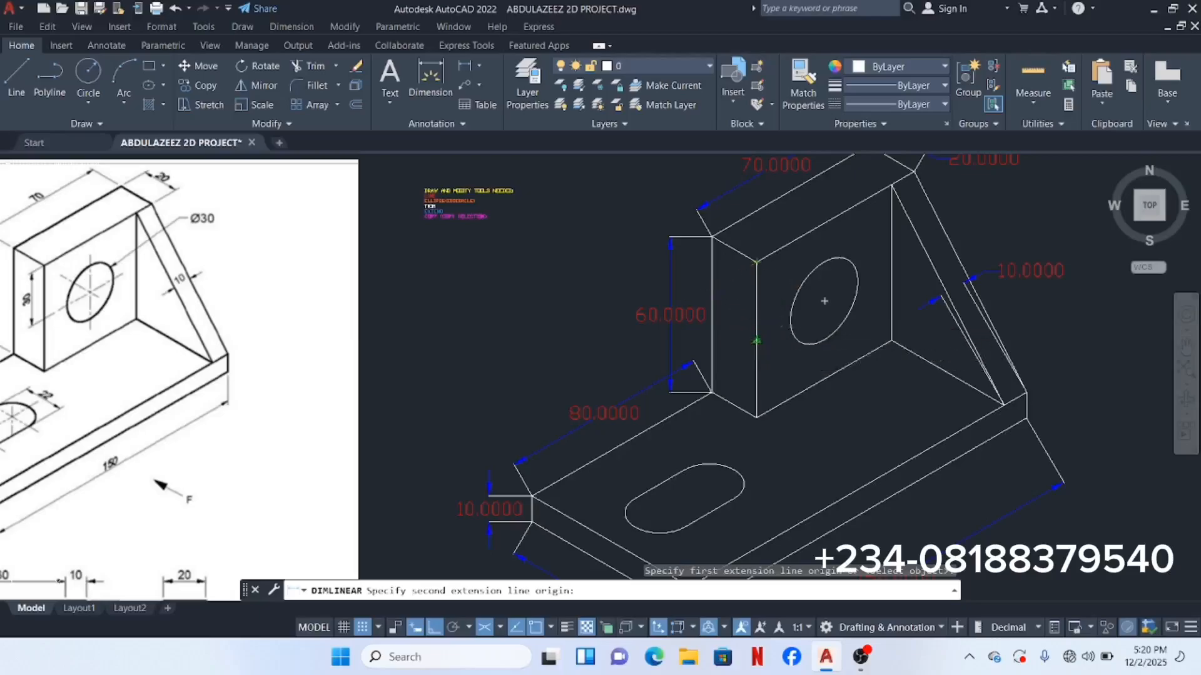
{"action": "left_click", "coordinate": [757, 340]}
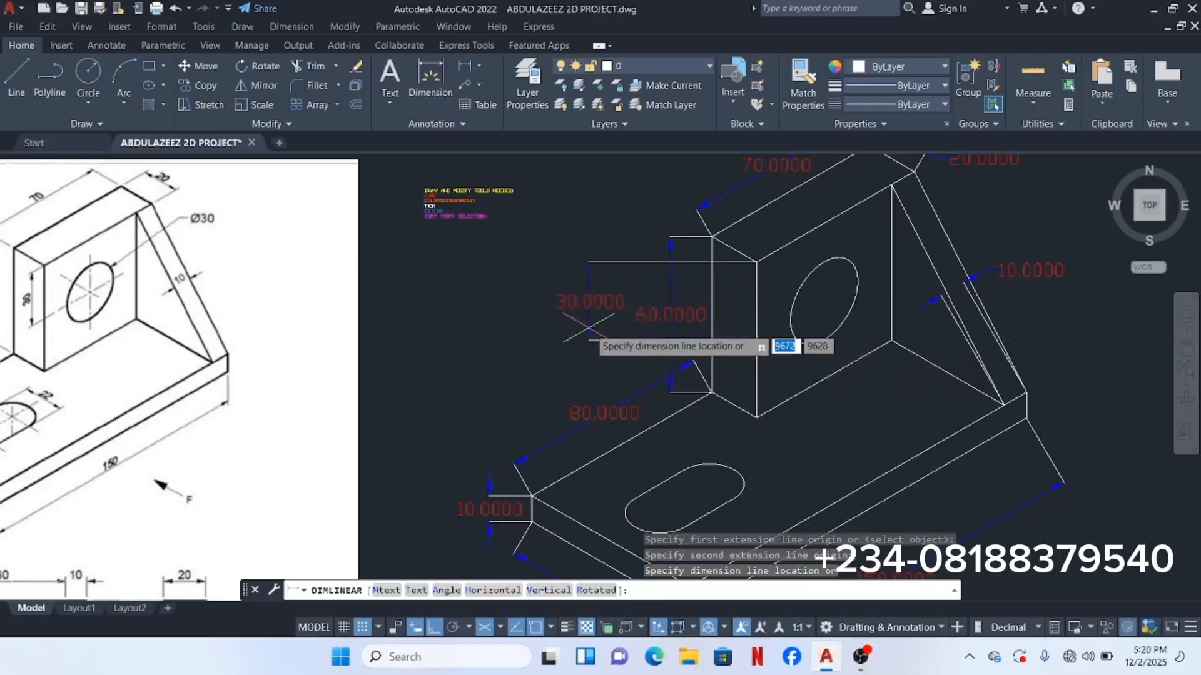
{"action": "left_click", "coordinate": [589, 338]}
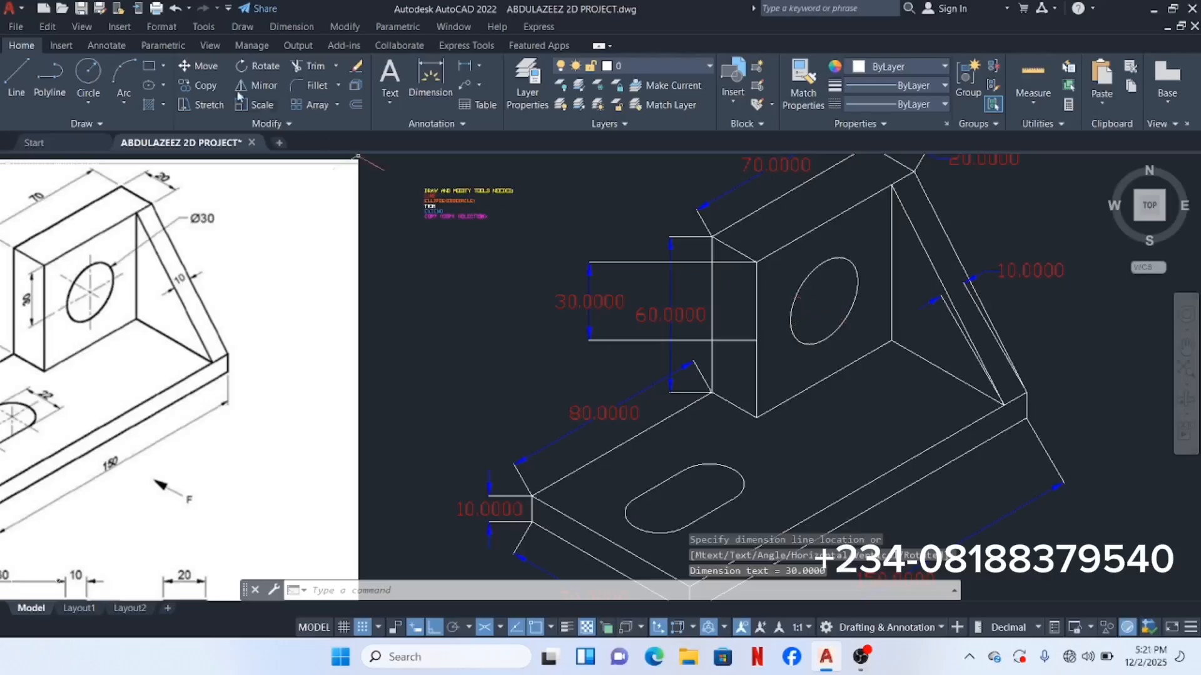
{"action": "left_click", "coordinate": [16, 78]}
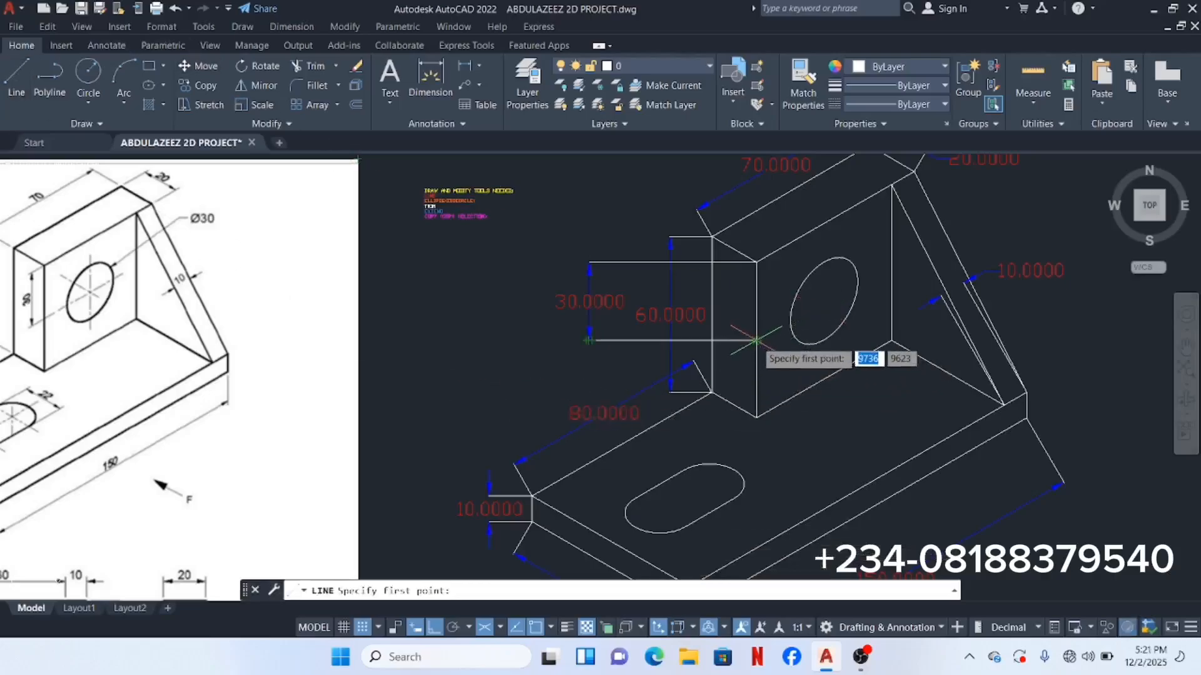
Step: Draw a short 30° isometric centre line starting at the upright's hole centre
{"action": "scroll", "coordinate": [757, 341], "scroll_direction": "up", "scroll_amount": 4}
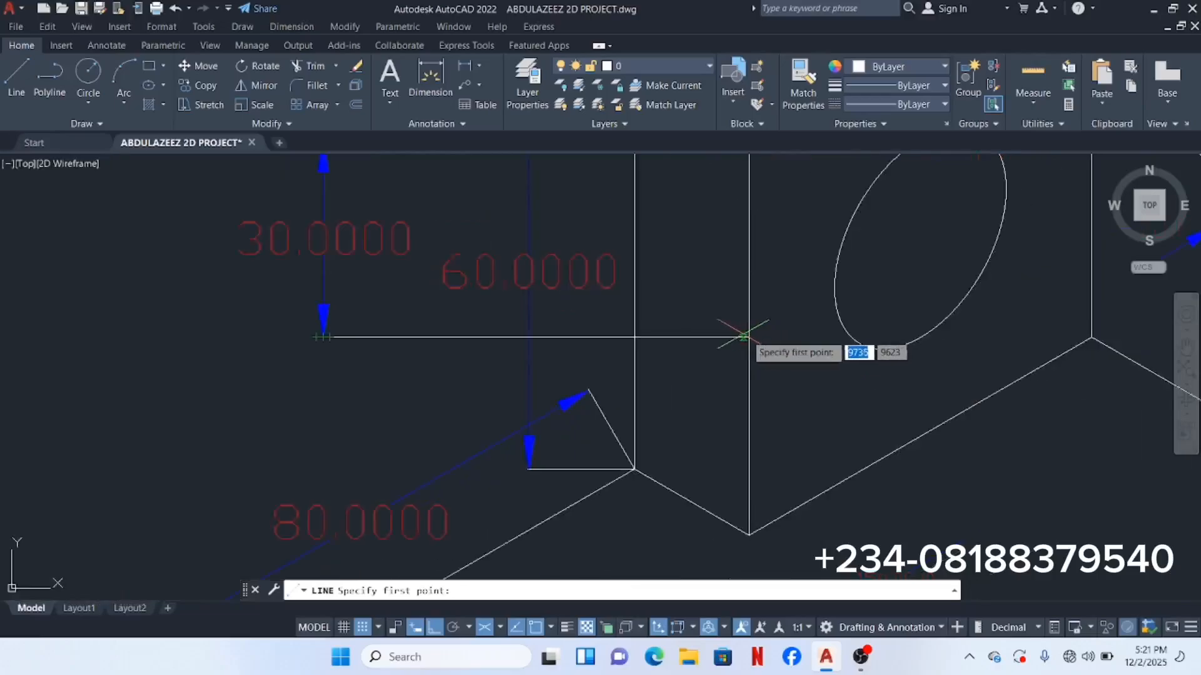
{"action": "left_click", "coordinate": [748, 337]}
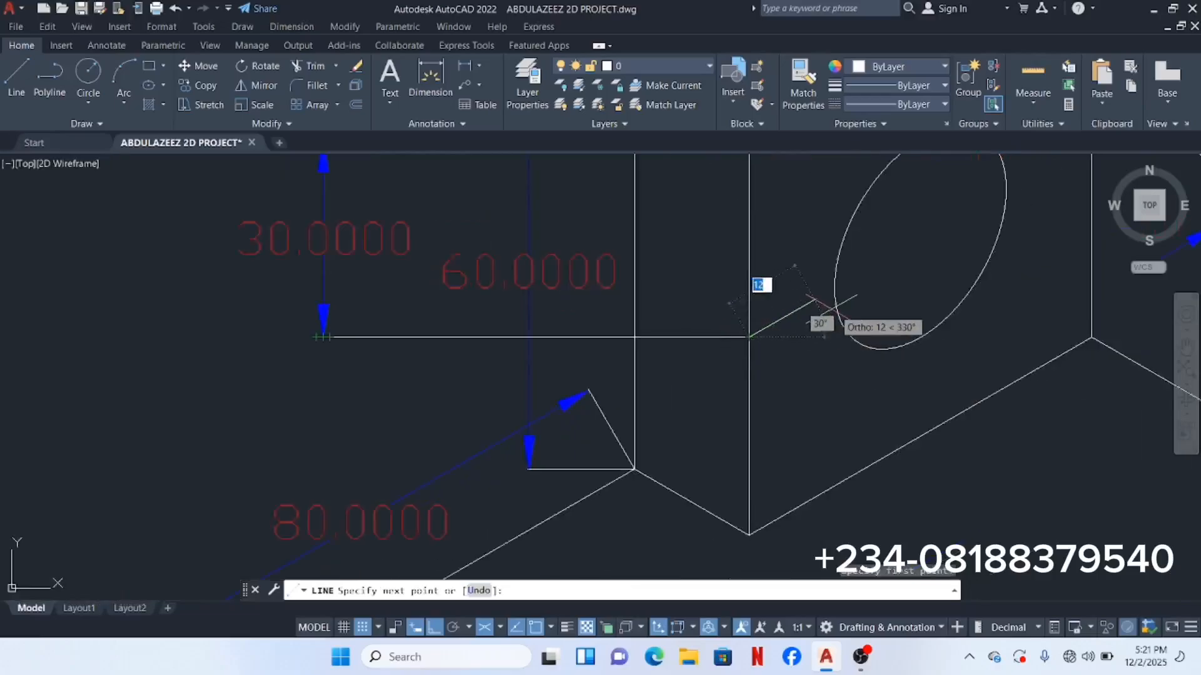
{"action": "scroll", "coordinate": [951, 247], "scroll_direction": "down", "scroll_amount": 2}
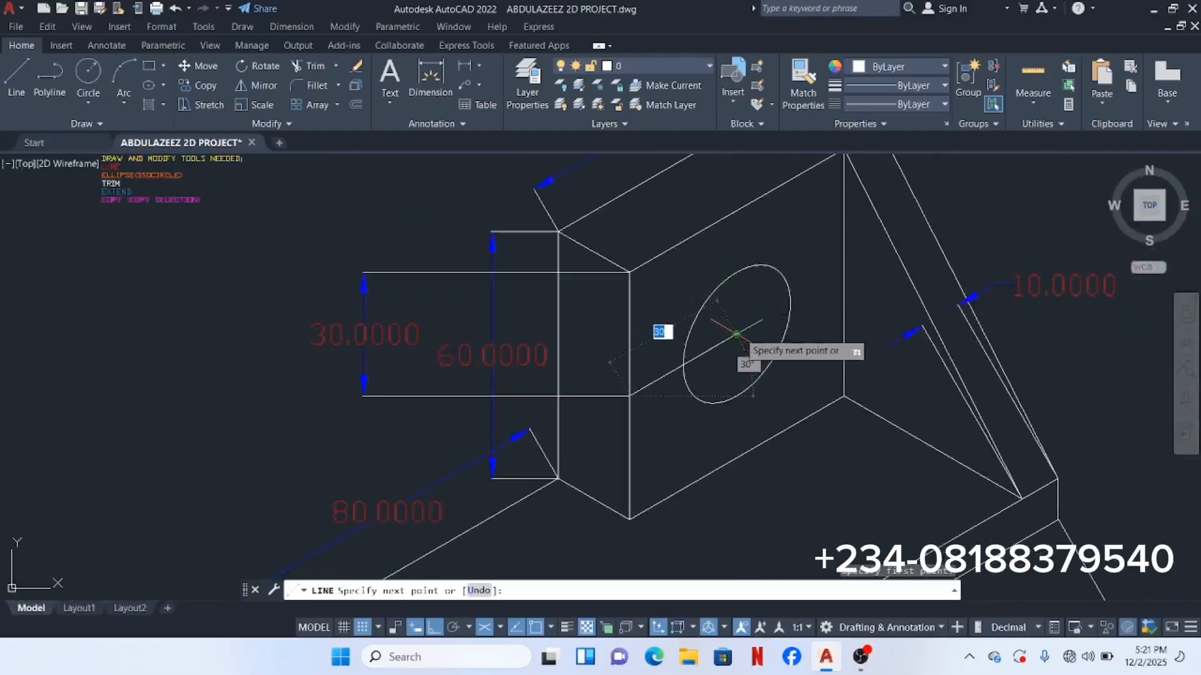
{"action": "key", "text": "Return"}
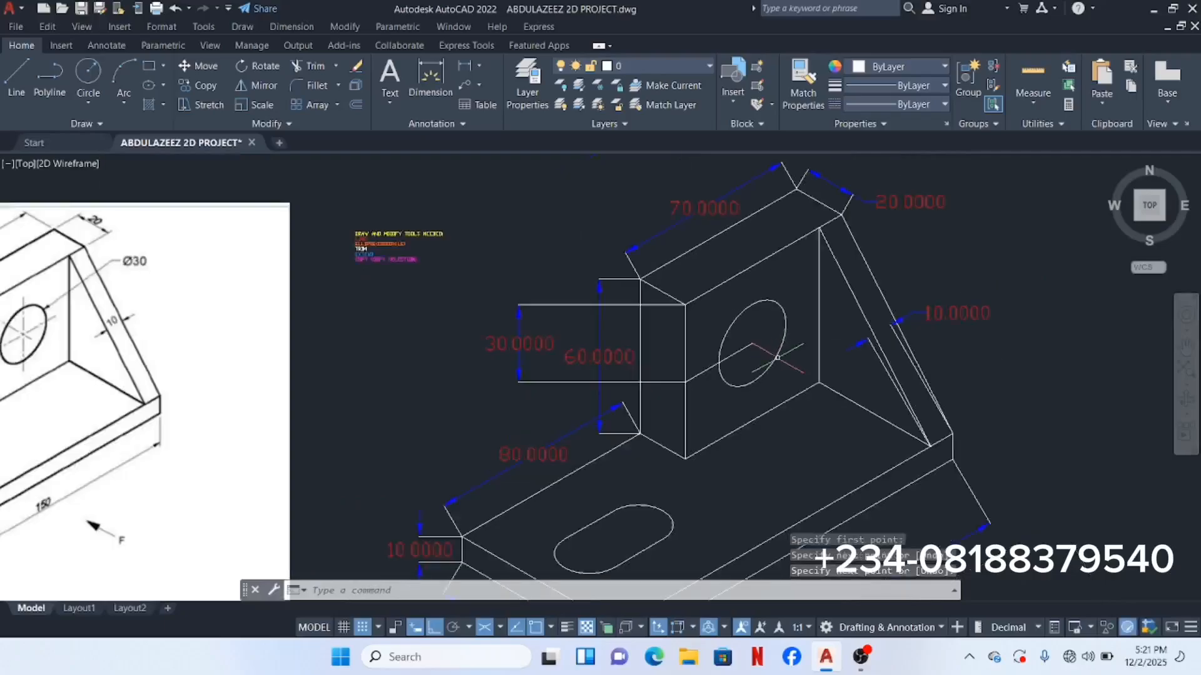
{"action": "scroll", "coordinate": [766, 347], "scroll_direction": "down", "scroll_amount": 2}
{"action": "scroll", "coordinate": [607, 308], "scroll_direction": "down", "scroll_amount": 2}
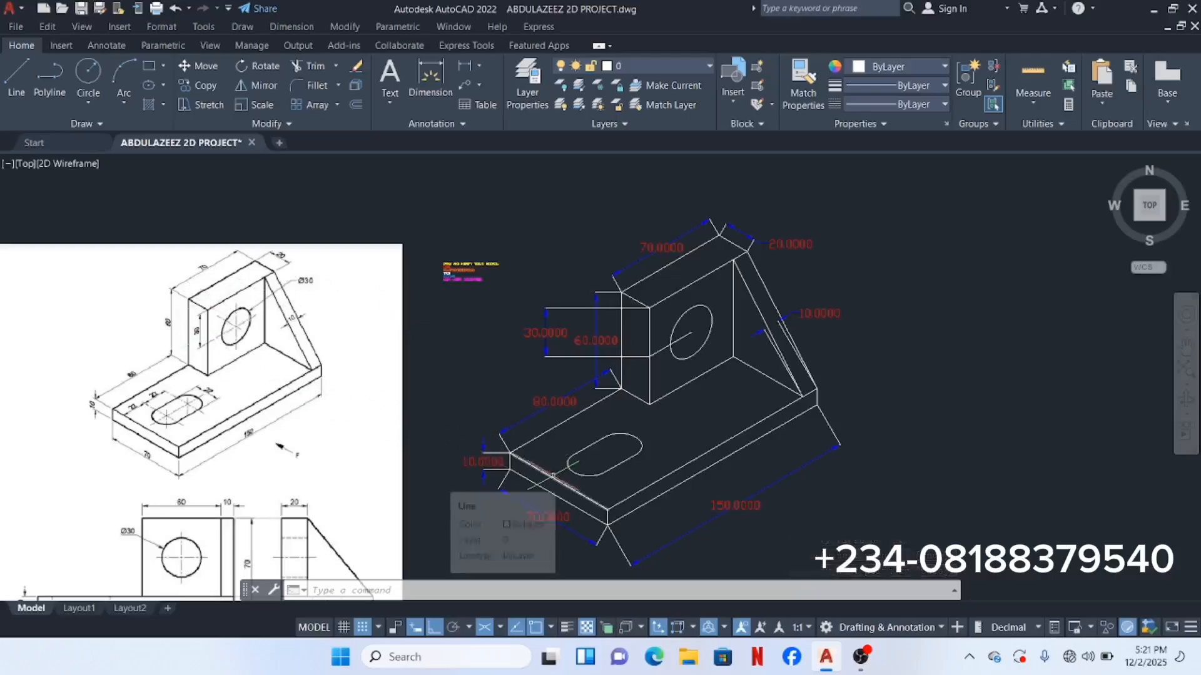
Step: Add a 22 aligned dimension across the slot's width between its two edges
{"action": "left_click", "coordinate": [289, 28]}
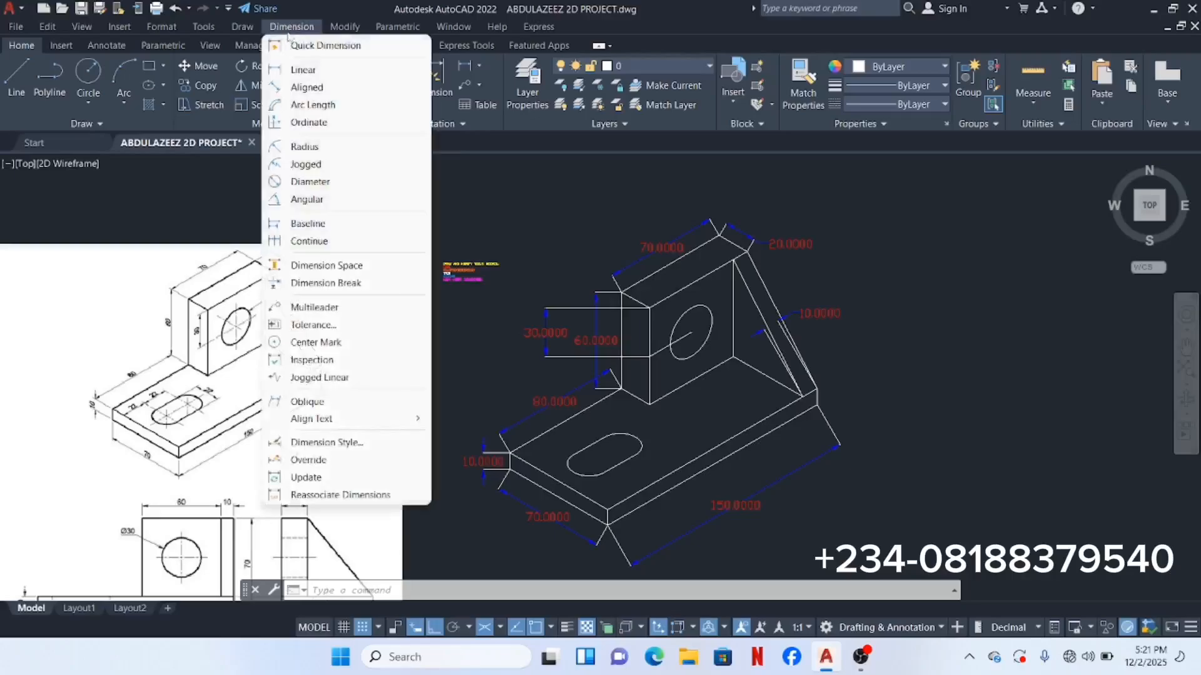
{"action": "left_click", "coordinate": [325, 92]}
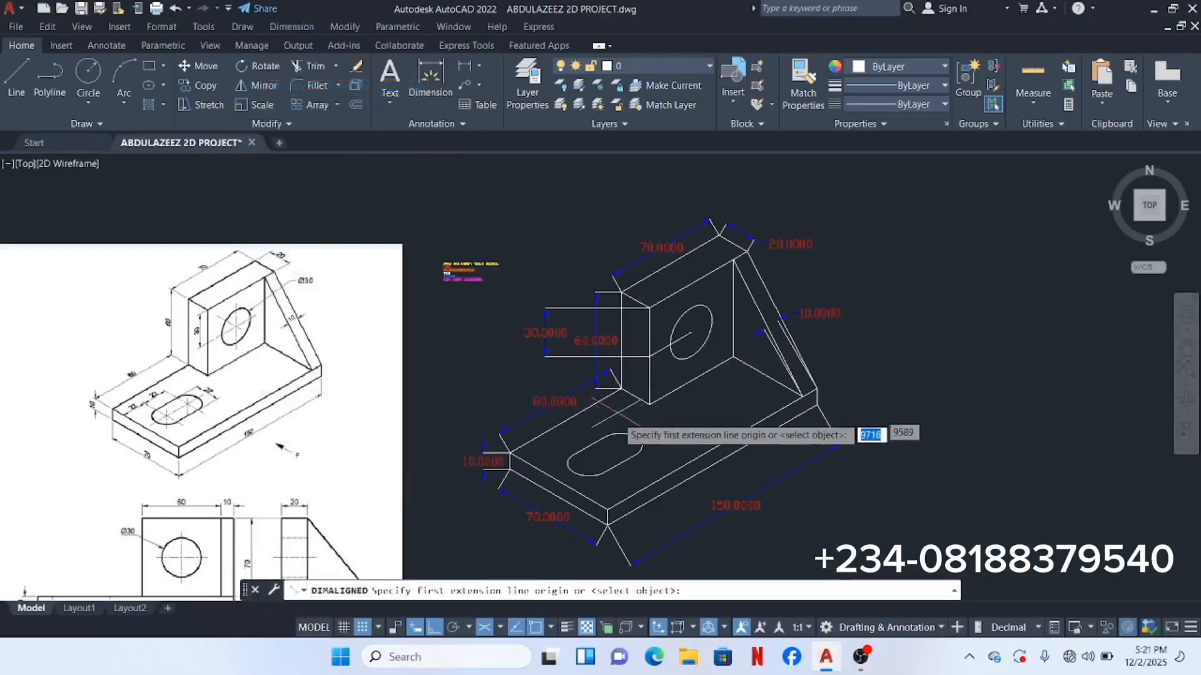
{"action": "scroll", "coordinate": [605, 433], "scroll_direction": "up", "scroll_amount": 3}
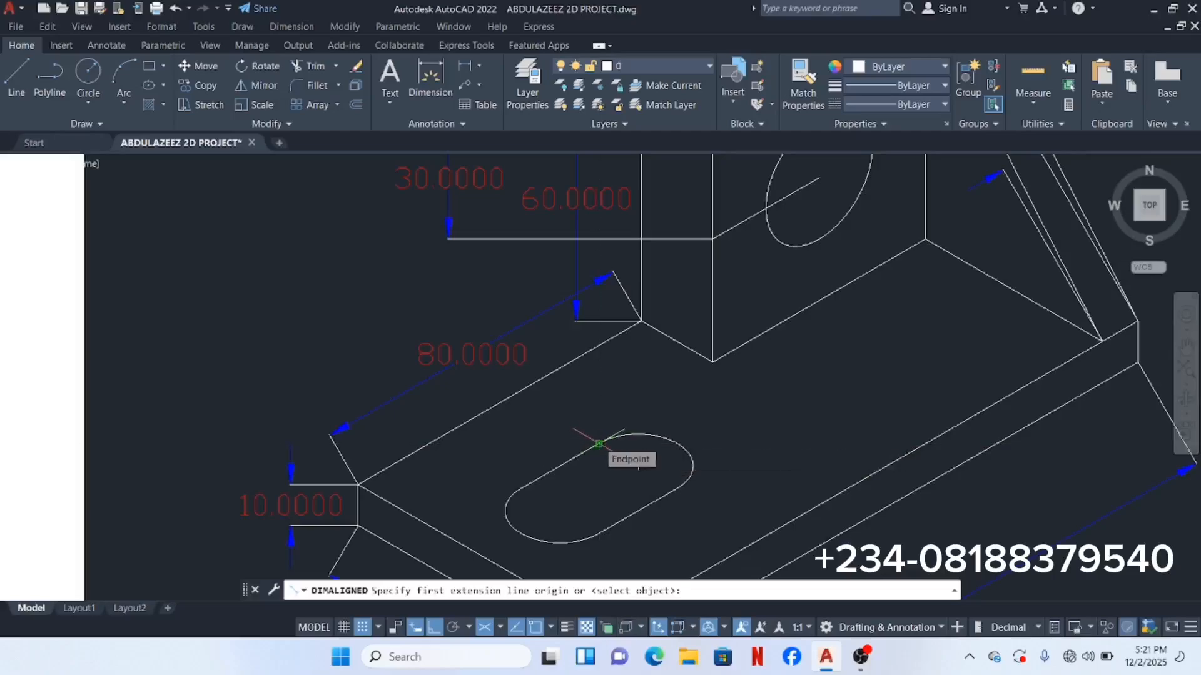
{"action": "left_click", "coordinate": [599, 444]}
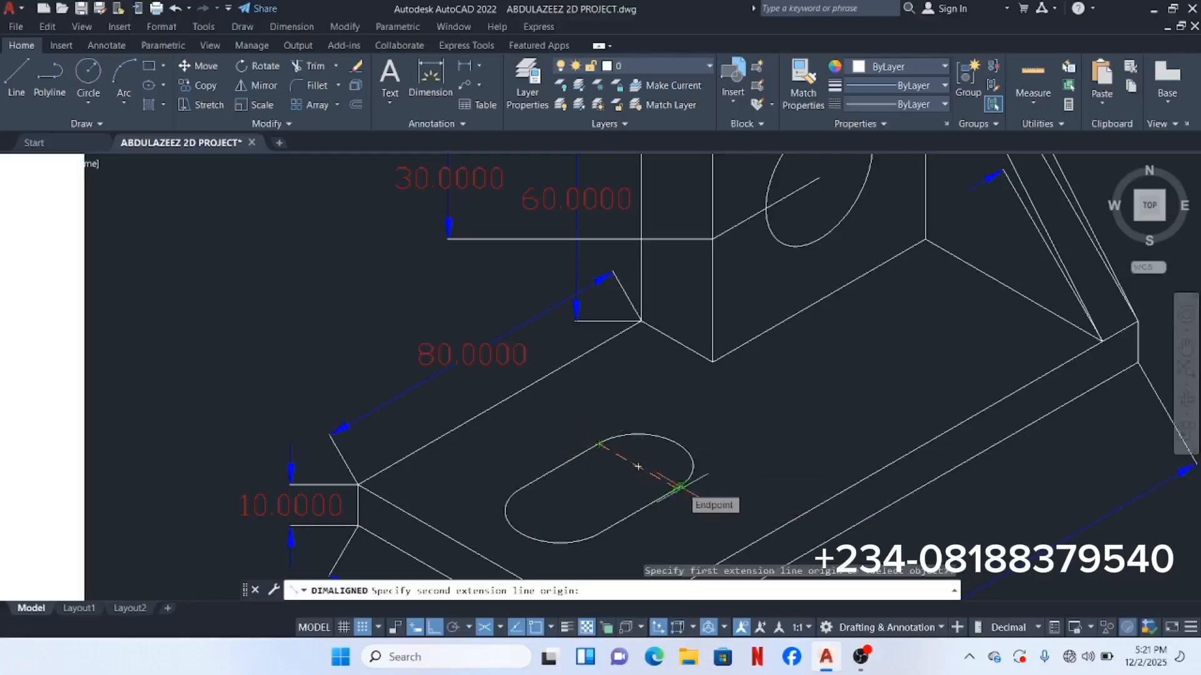
{"action": "left_click", "coordinate": [676, 489]}
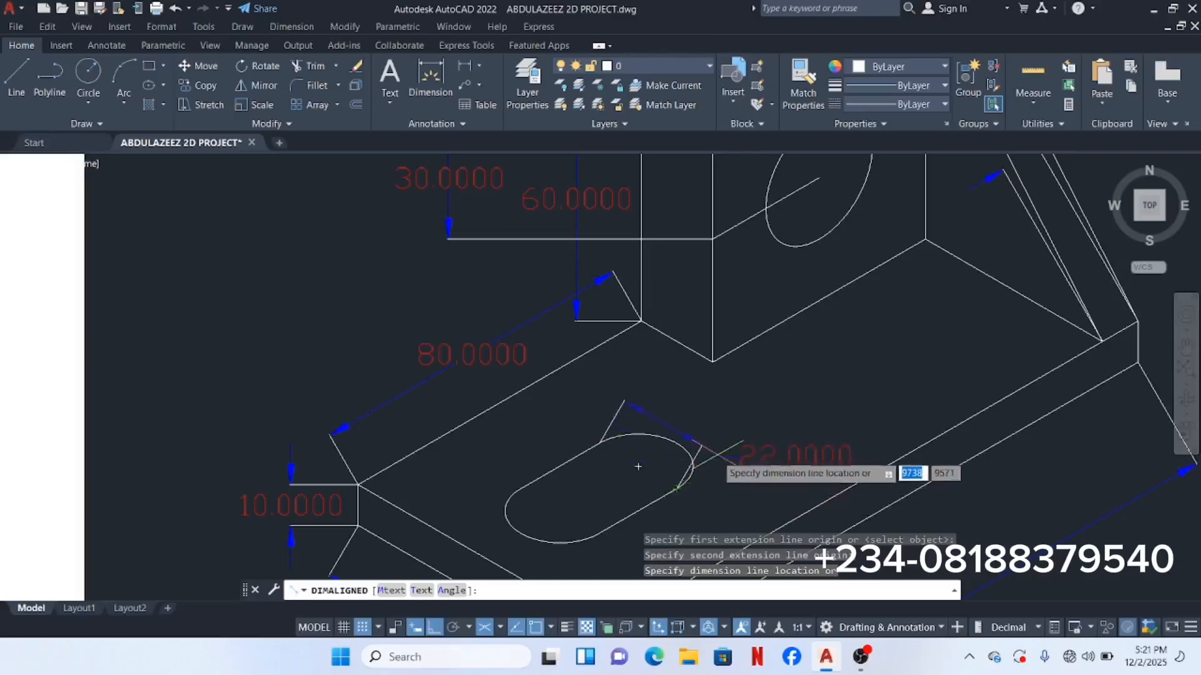
{"action": "left_click", "coordinate": [740, 444]}
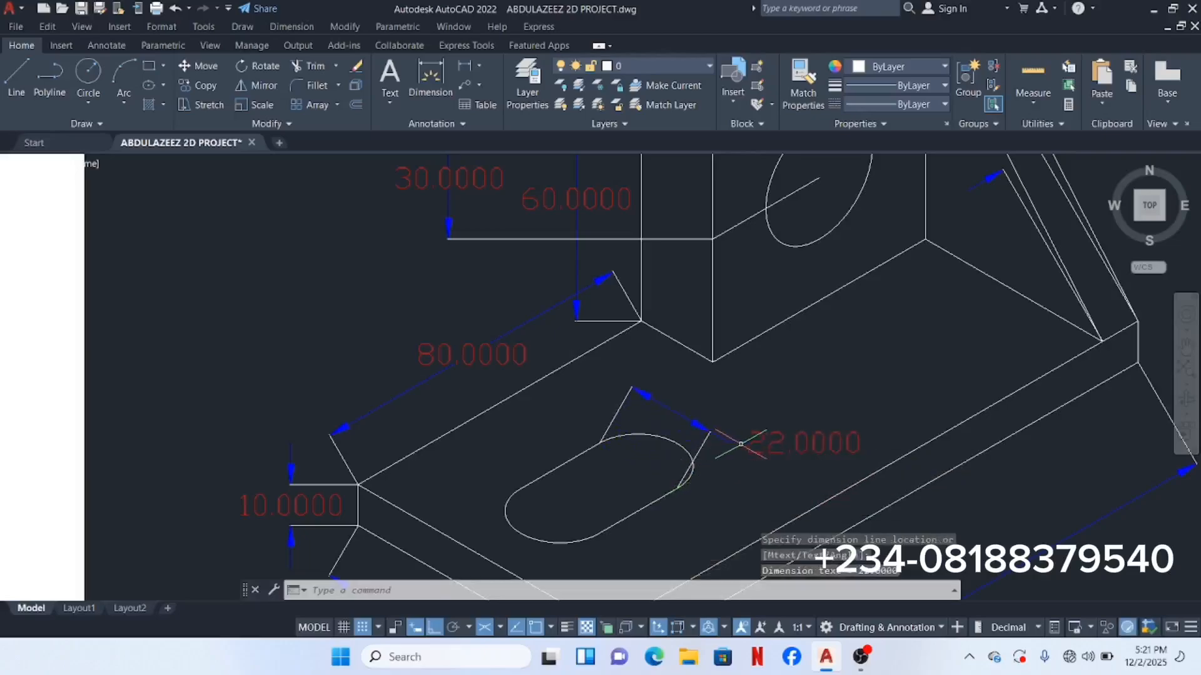
{"action": "scroll", "coordinate": [719, 406], "scroll_direction": "down", "scroll_amount": 5}
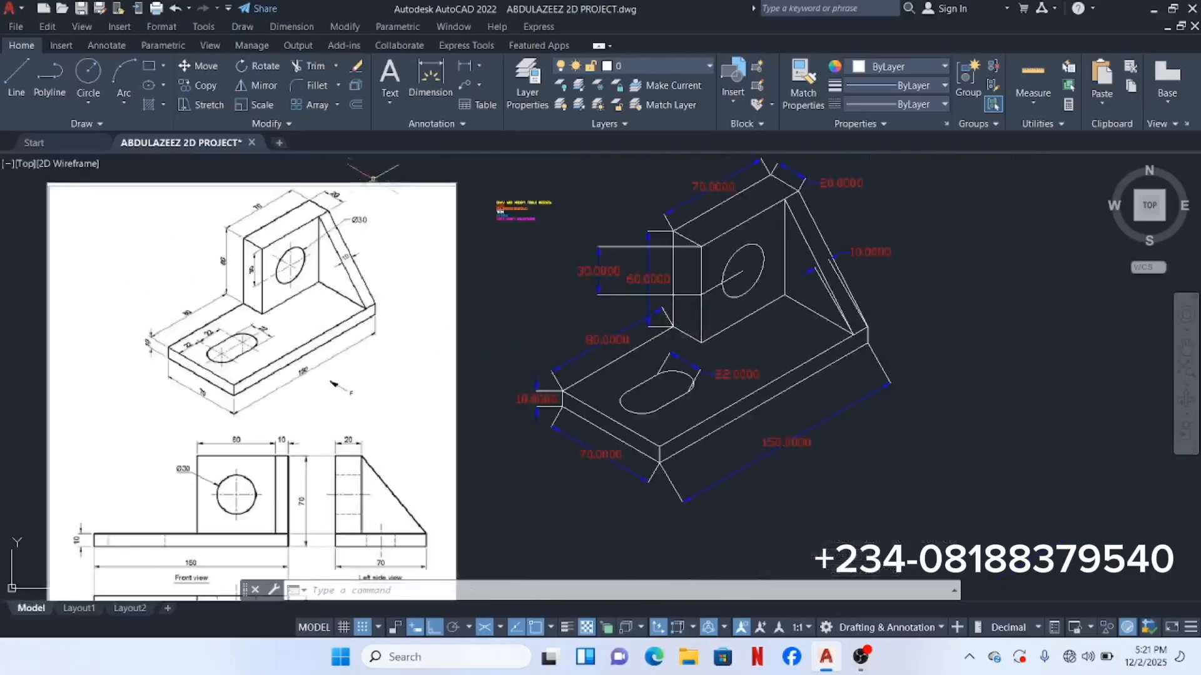
Step: Start another aligned dimension from the base edge to the slot, then cancel the wrong 24.5 result
{"action": "left_click", "coordinate": [307, 26]}
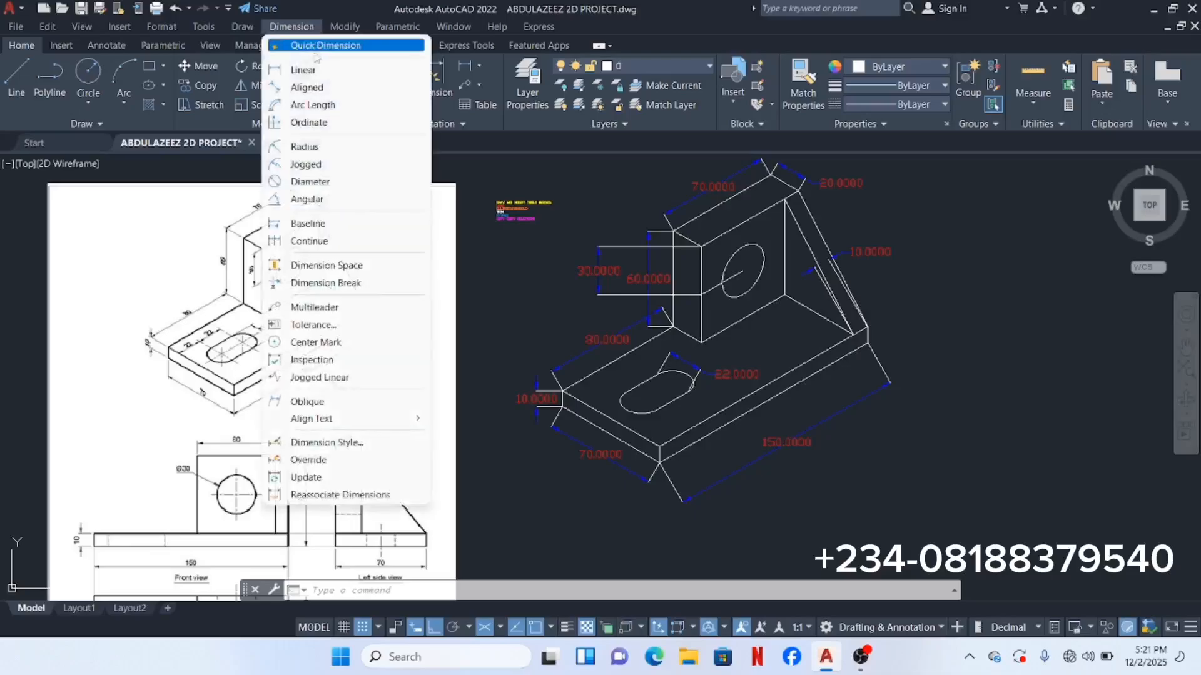
{"action": "left_click", "coordinate": [327, 89]}
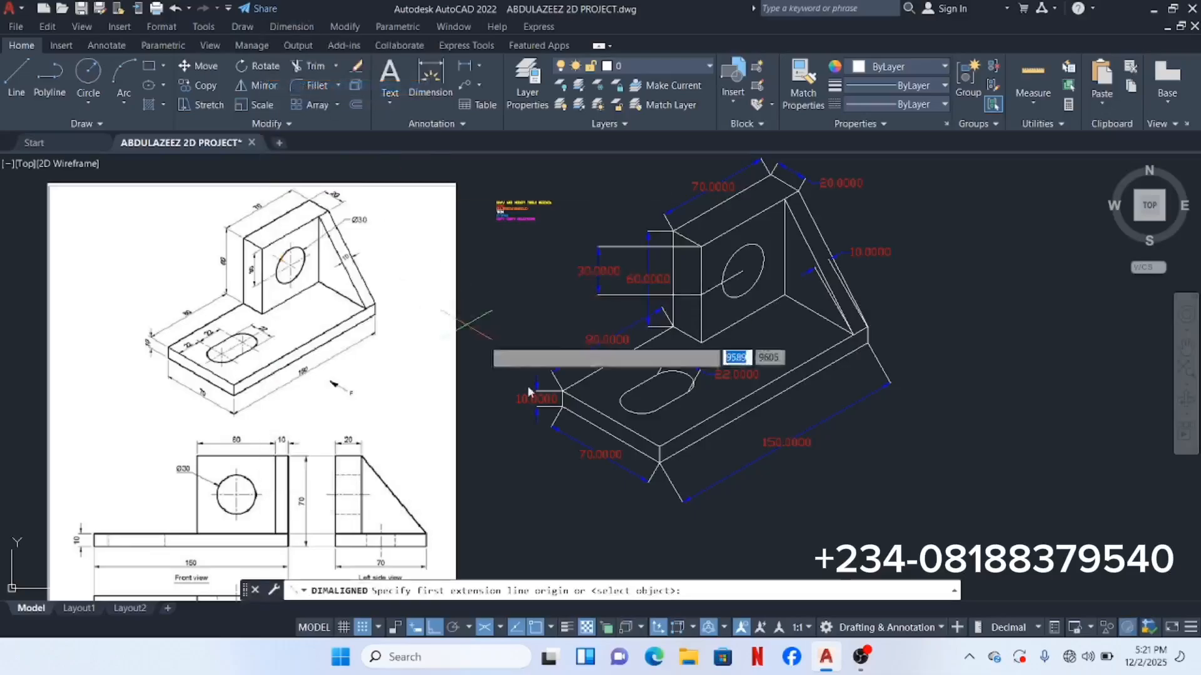
{"action": "scroll", "coordinate": [626, 432], "scroll_direction": "up", "scroll_amount": 3}
{"action": "middle_click_drag", "start_coordinate": [639, 416], "coordinate": [773, 423]}
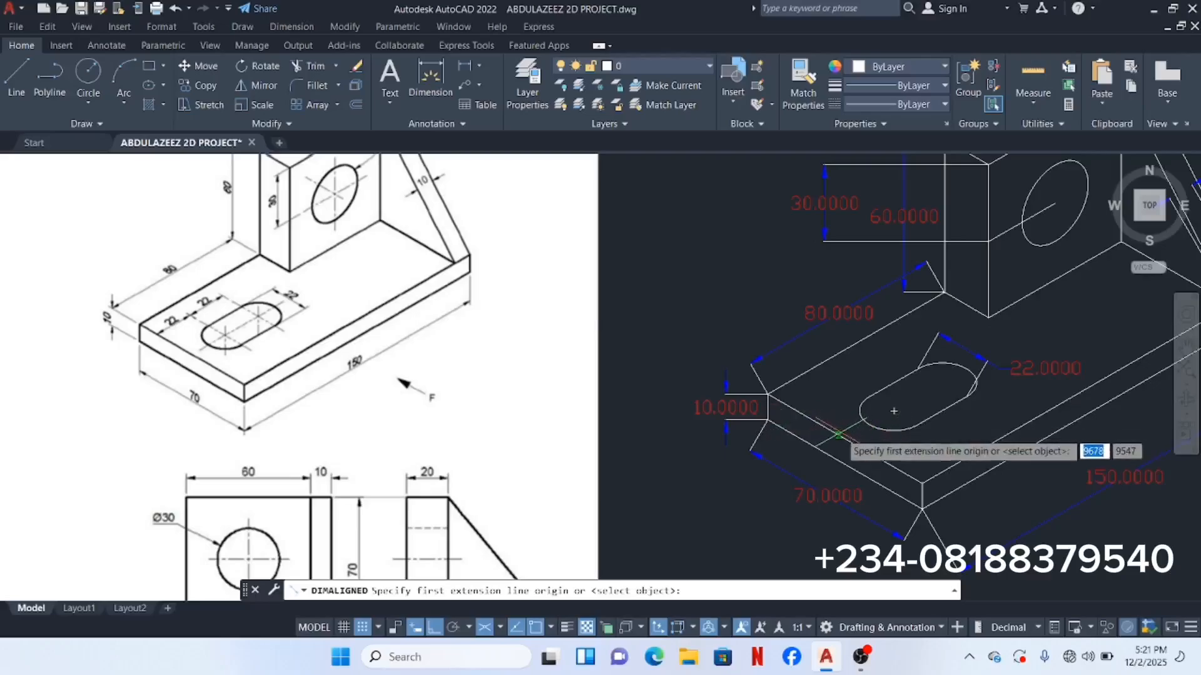
{"action": "left_click", "coordinate": [845, 440]}
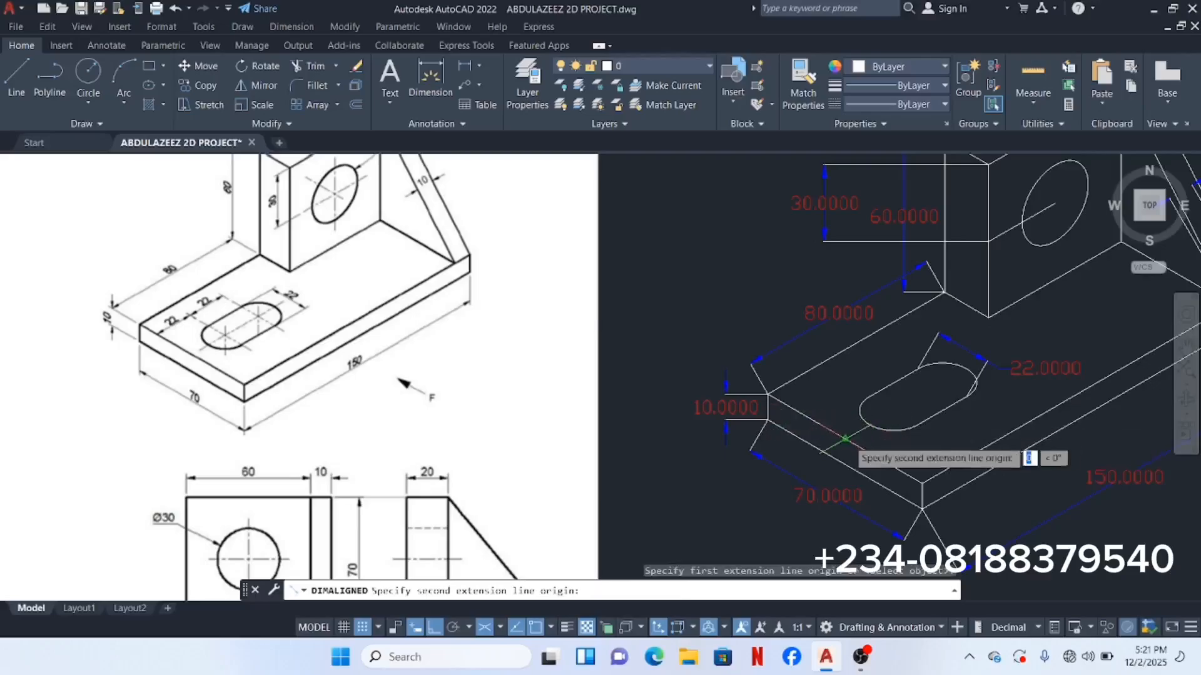
{"action": "left_click", "coordinate": [888, 412]}
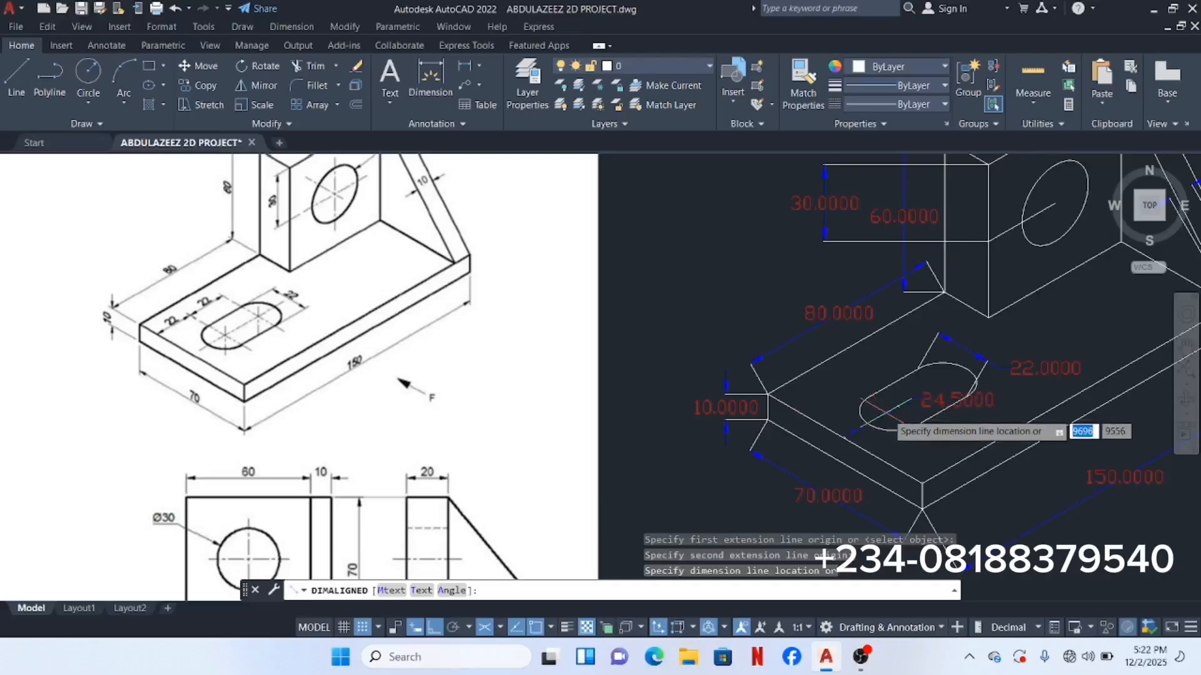
{"action": "type", "text": "u"}
{"action": "key", "text": "Return"}
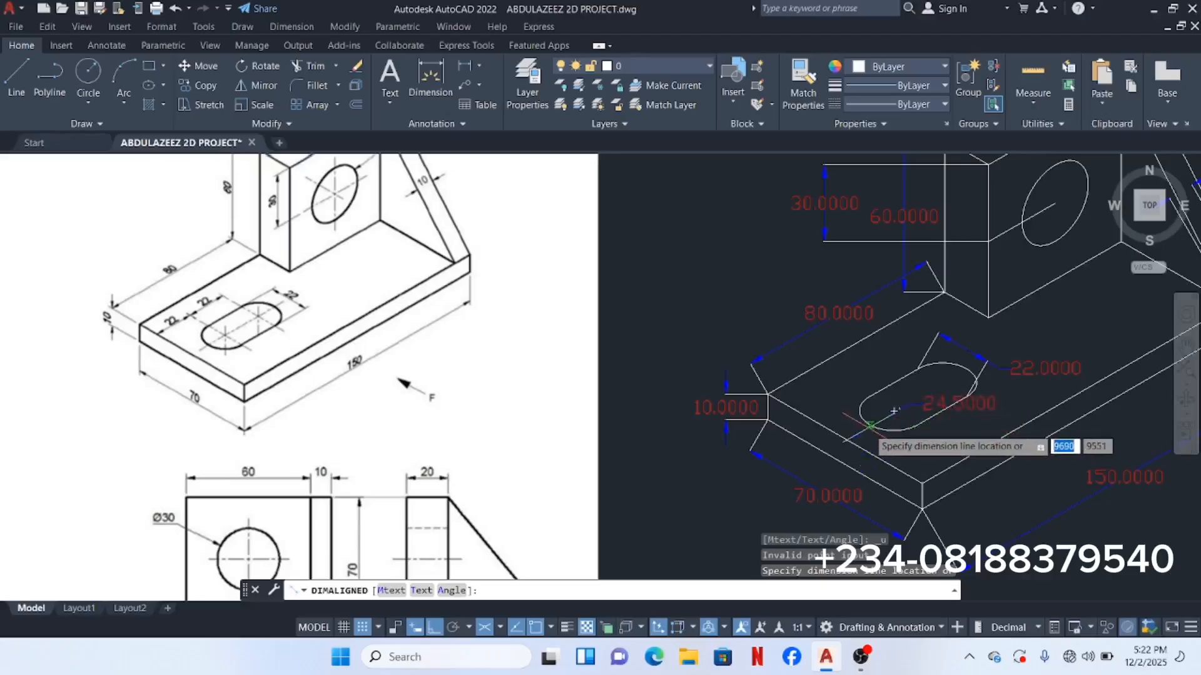
{"action": "key", "text": "Escape"}
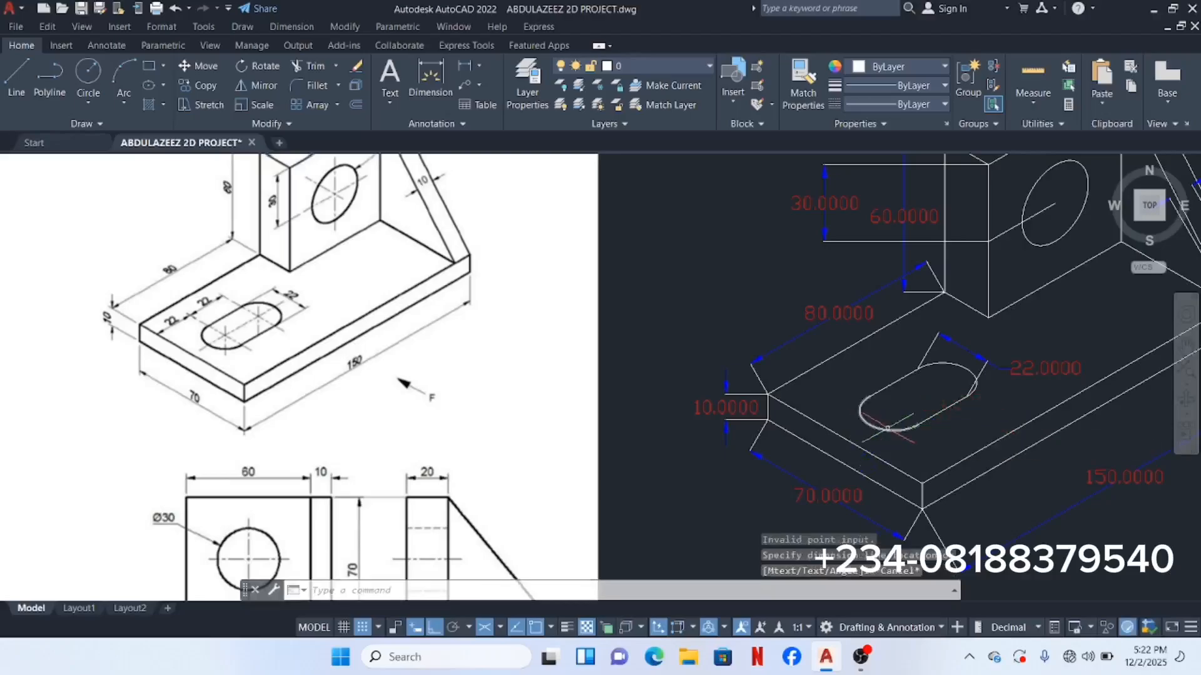
Step: Add a 22 aligned dimension from the base edge to the slot end, placed above the slot
{"action": "left_click", "coordinate": [274, 33]}
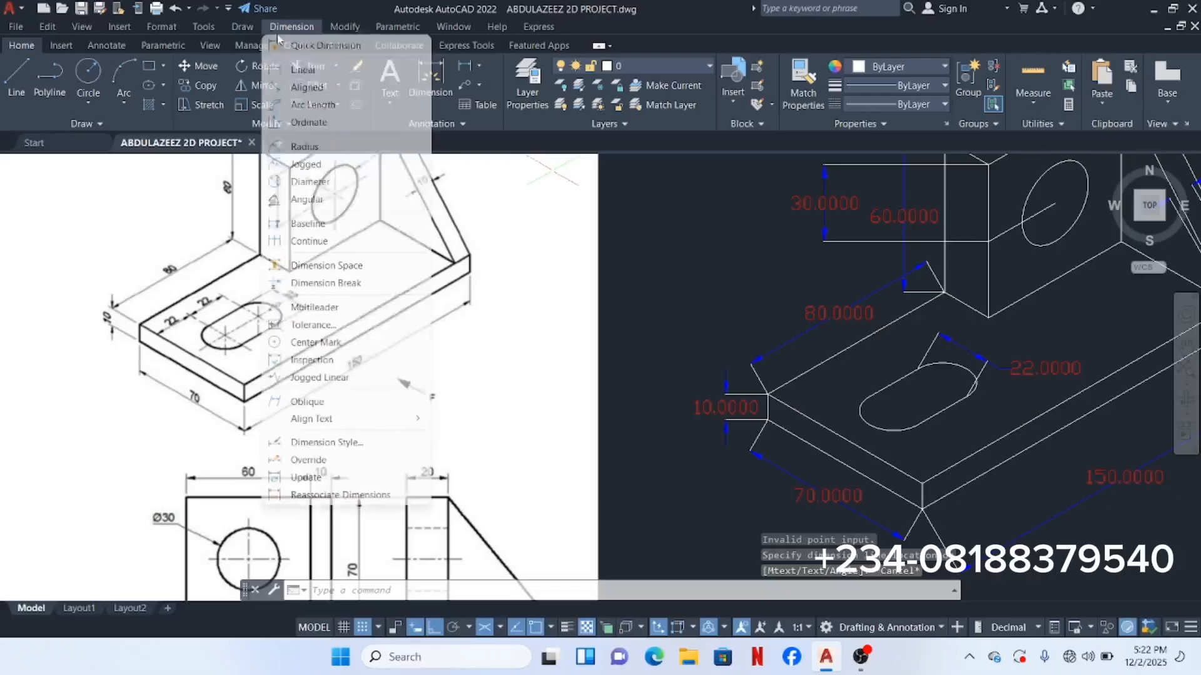
{"action": "left_click", "coordinate": [302, 88]}
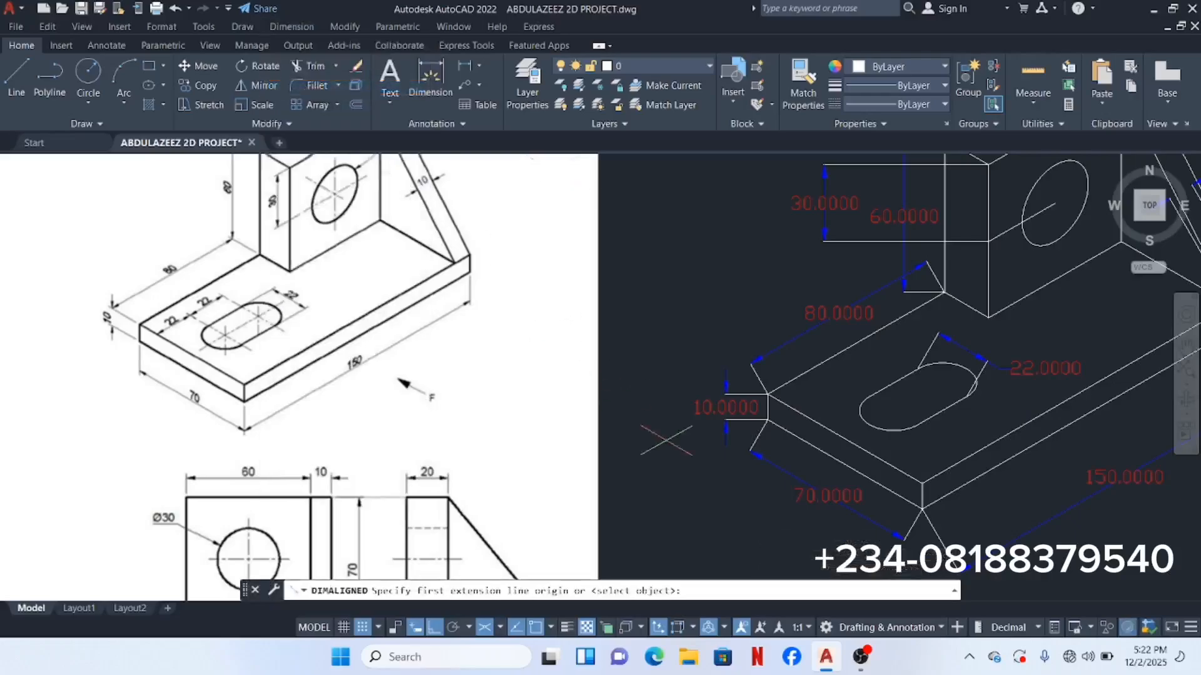
{"action": "left_click", "coordinate": [846, 439]}
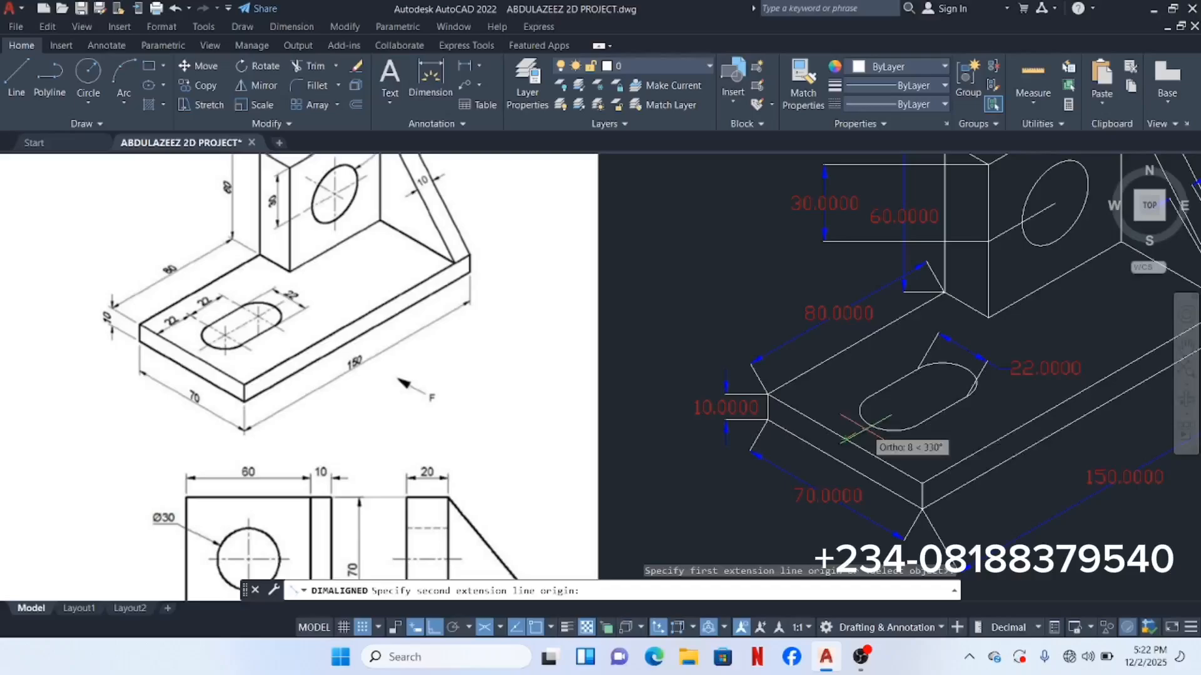
{"action": "left_click", "coordinate": [894, 404]}
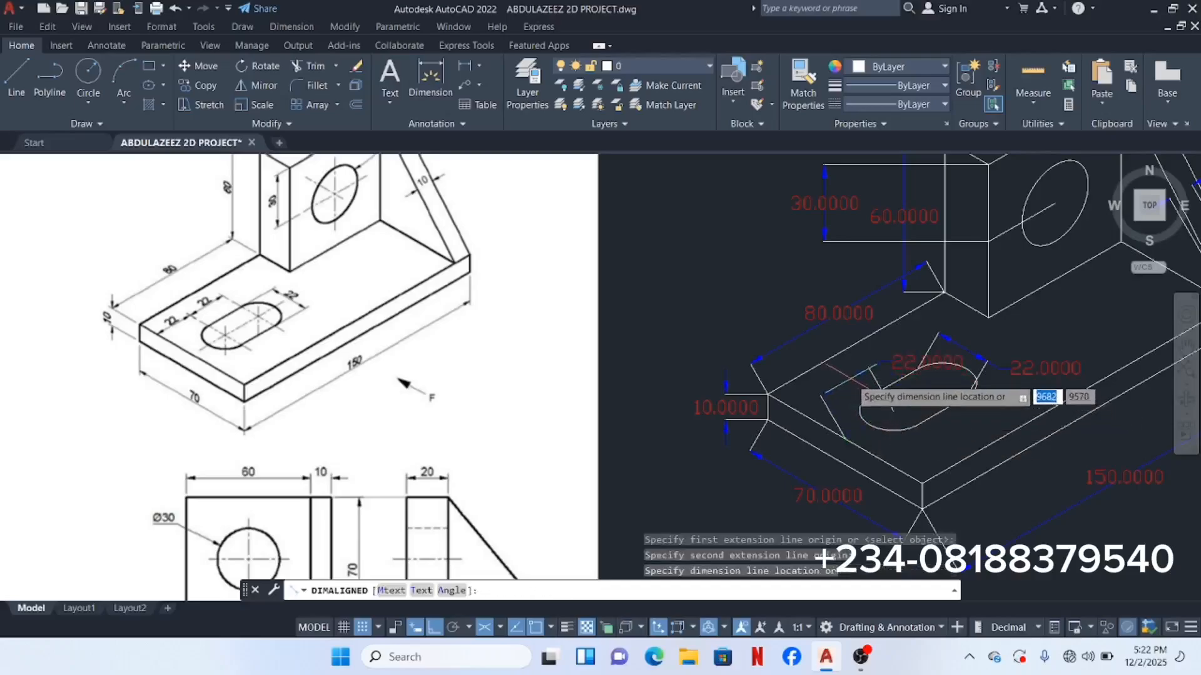
{"action": "left_click", "coordinate": [845, 373]}
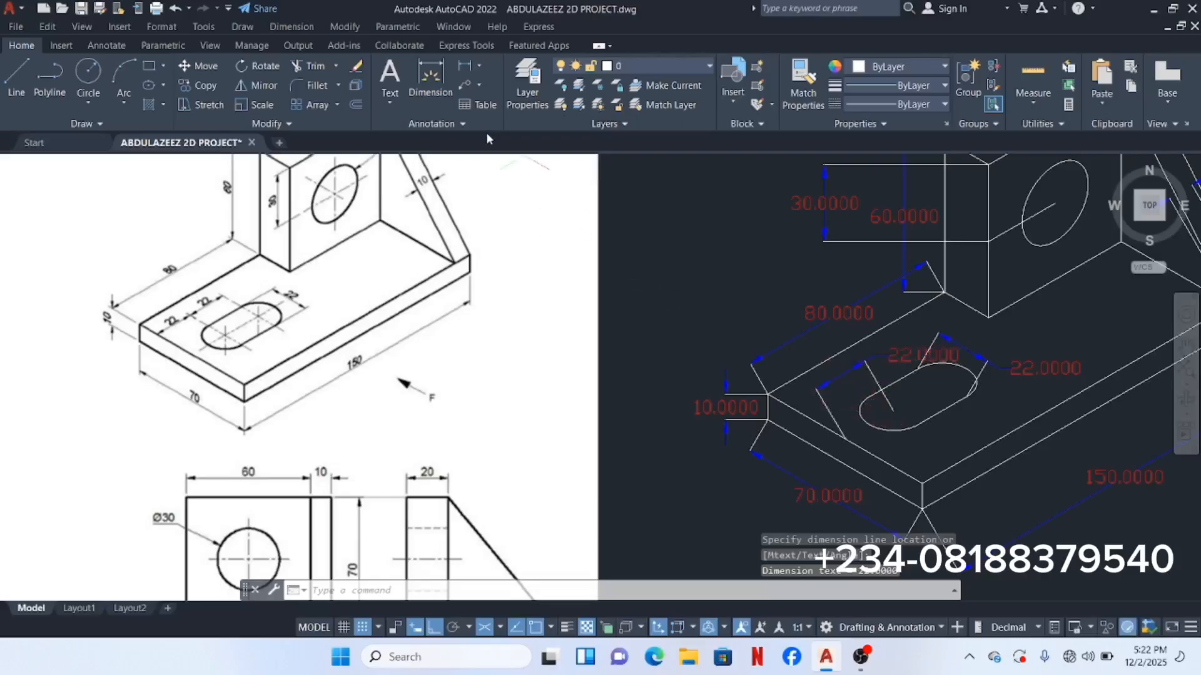
Step: Add a second 22 aligned dimension from the slot's node to its far end
{"action": "right_click", "coordinate": [707, 238]}
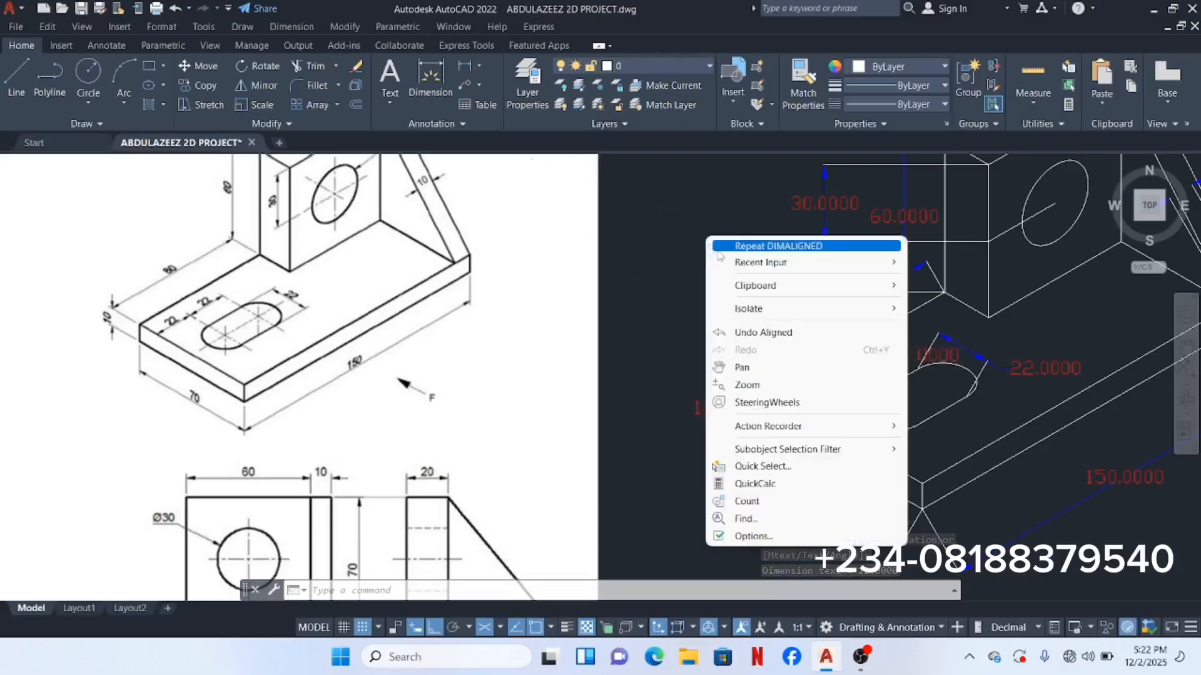
{"action": "left_click", "coordinate": [723, 247]}
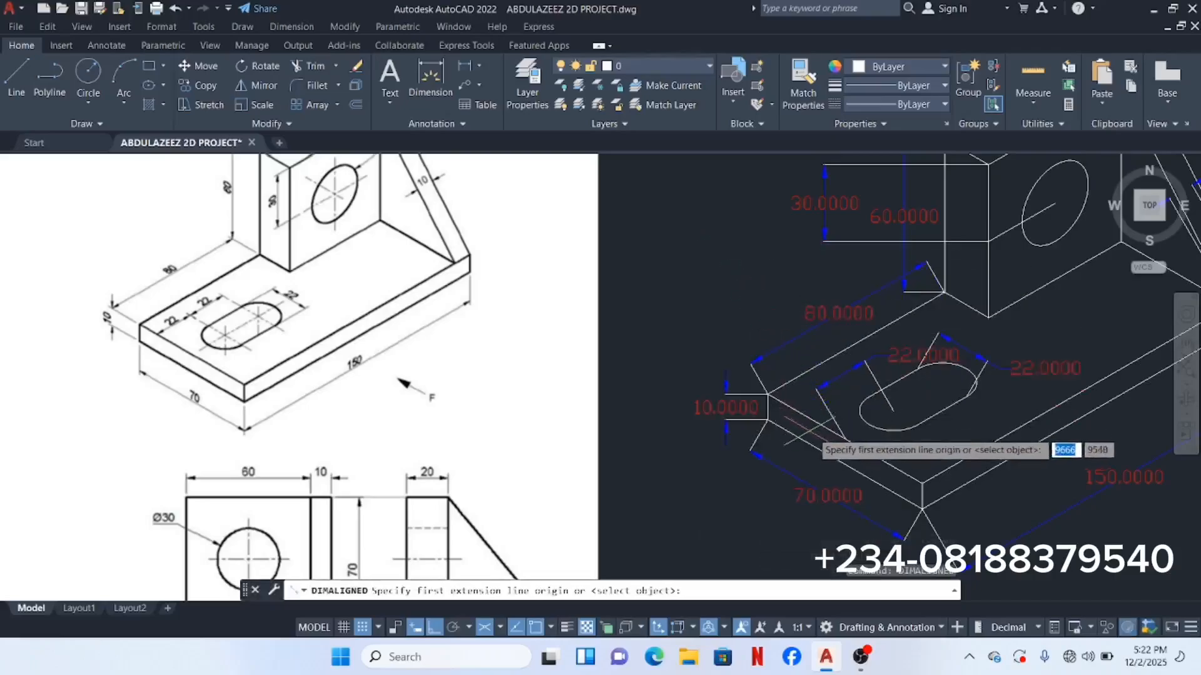
{"action": "left_click", "coordinate": [894, 411]}
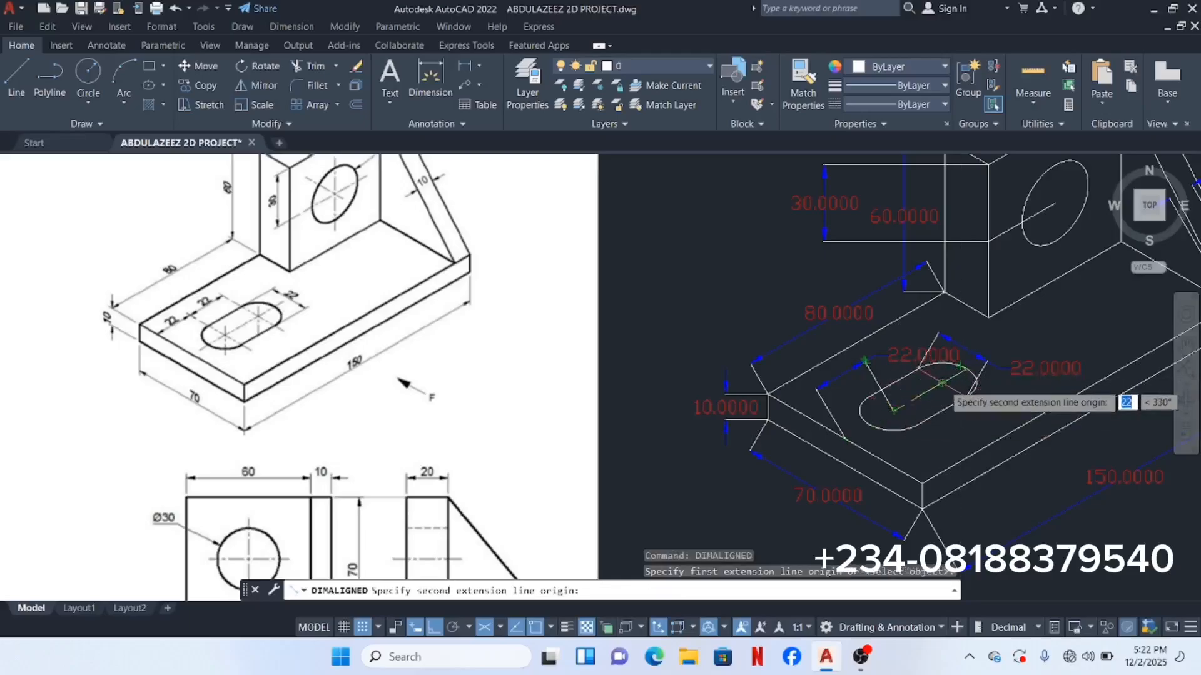
{"action": "left_click", "coordinate": [947, 375]}
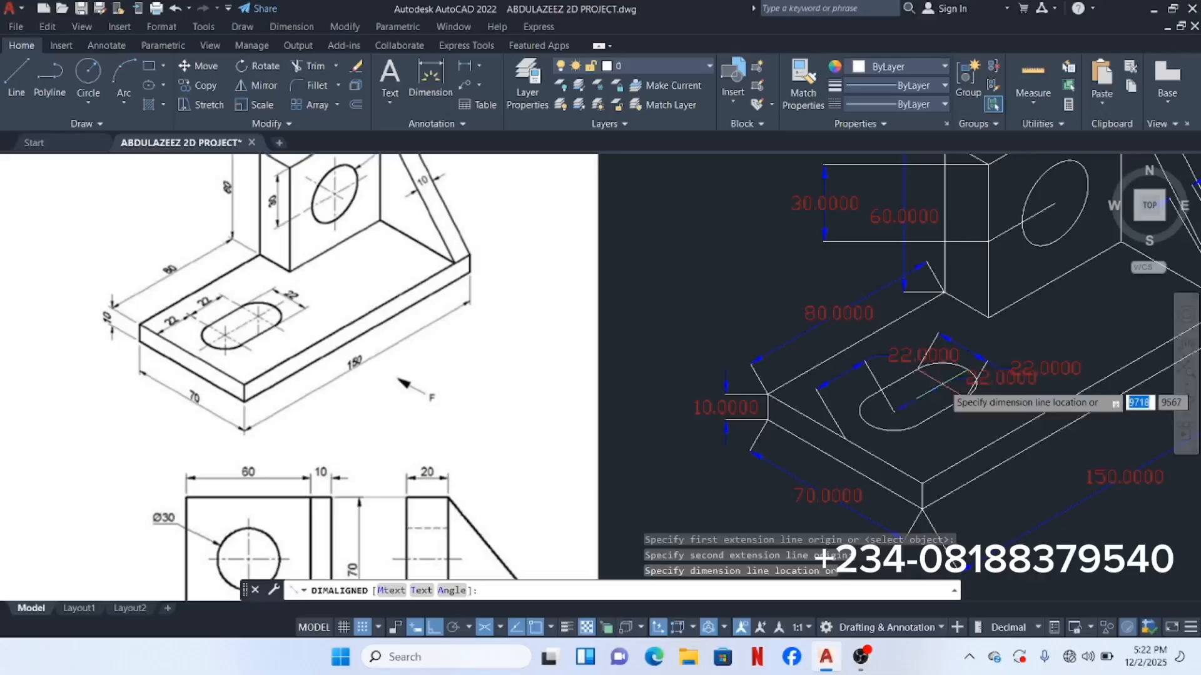
{"action": "left_click", "coordinate": [954, 431]}
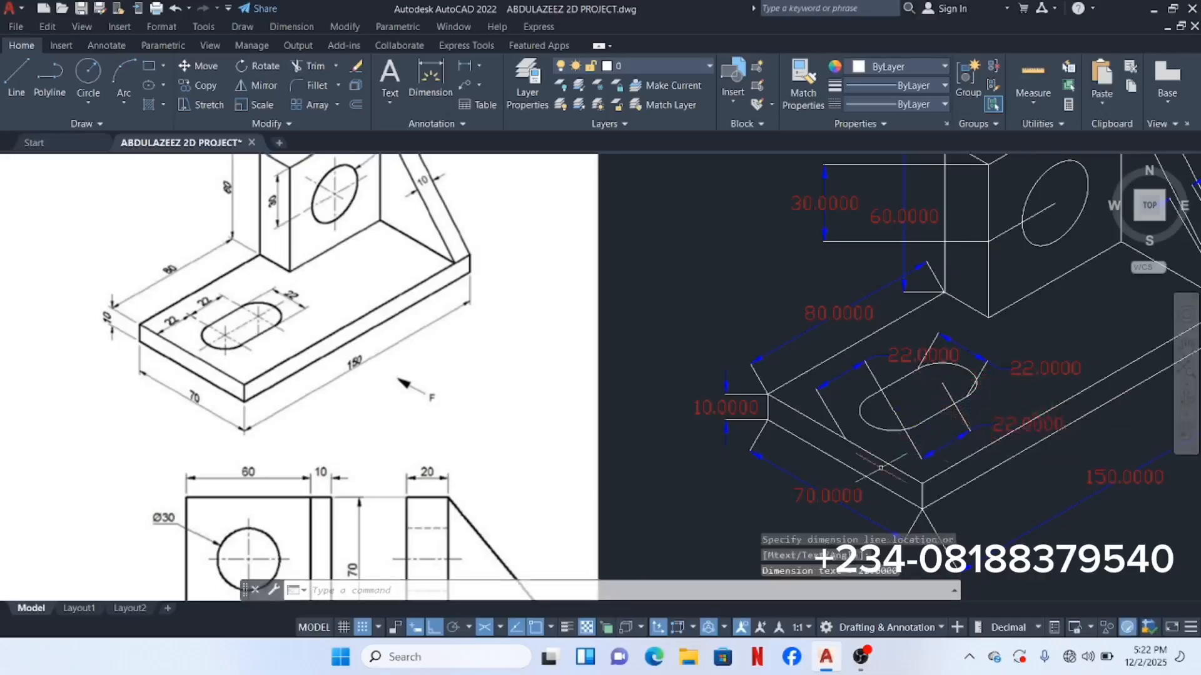
{"action": "scroll", "coordinate": [806, 375], "scroll_direction": "down", "scroll_amount": 4}
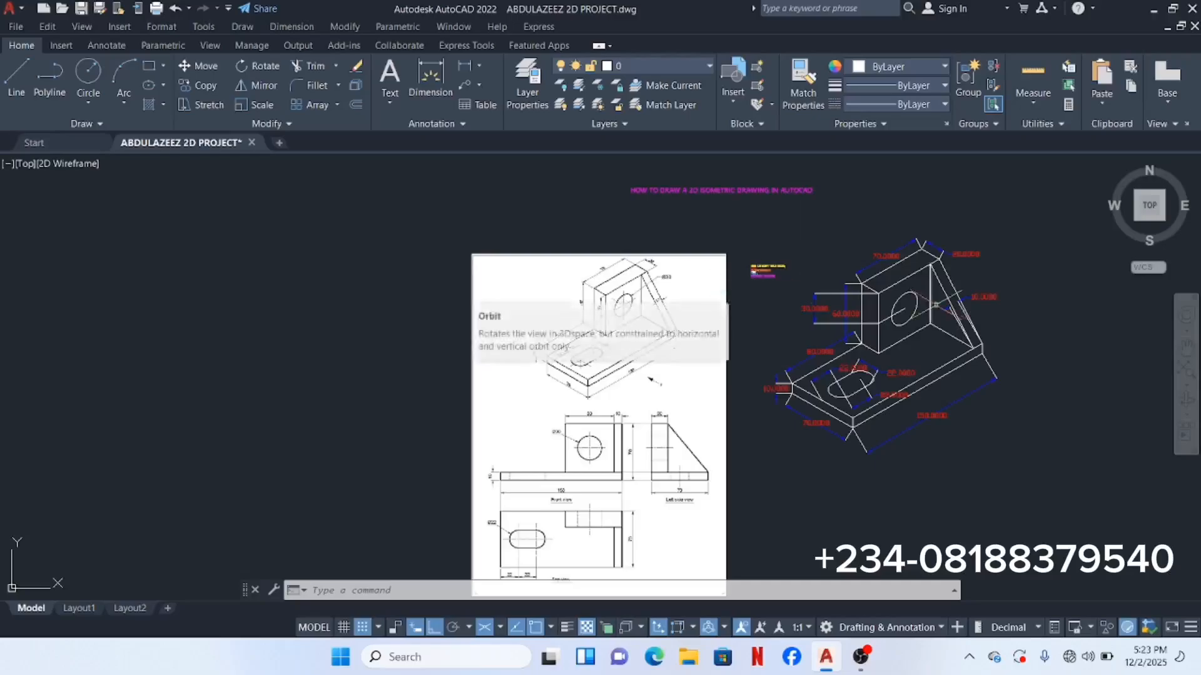
{"action": "scroll", "coordinate": [931, 308], "scroll_direction": "up", "scroll_amount": 5}
Step: Dimension the upright's hole between opposite edges with a 21.2132 aligned dimension placed below it
{"action": "middle_click_drag", "start_coordinate": [880, 327], "coordinate": [777, 396]}
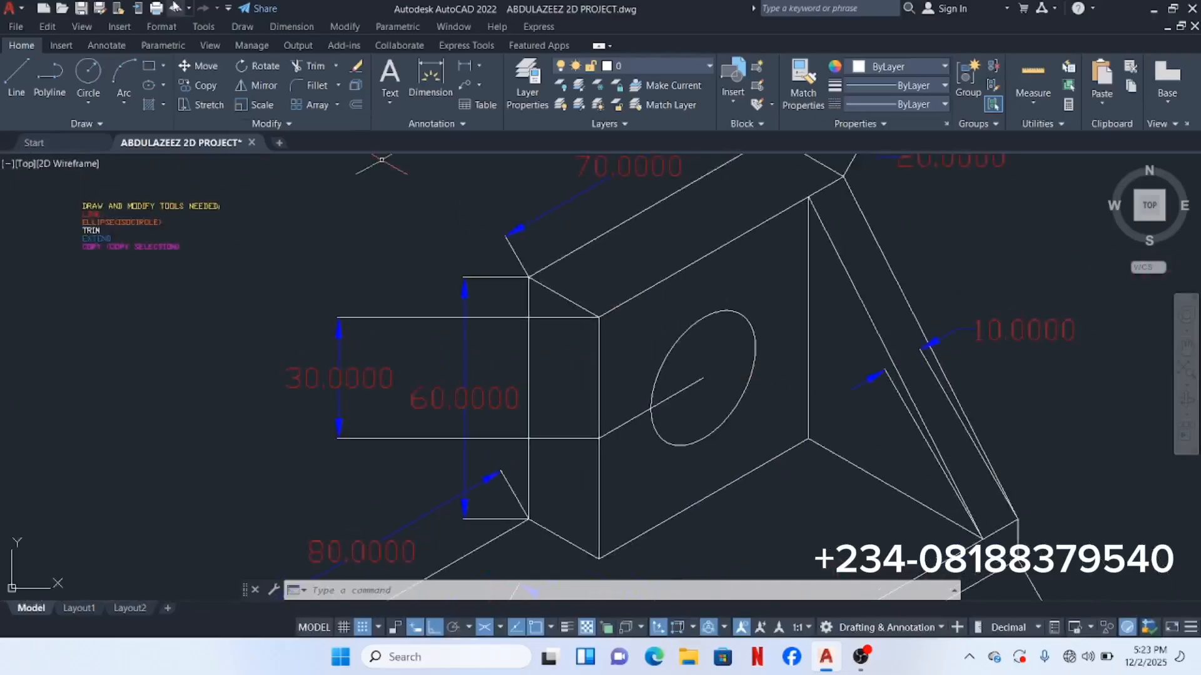
{"action": "left_click", "coordinate": [291, 28]}
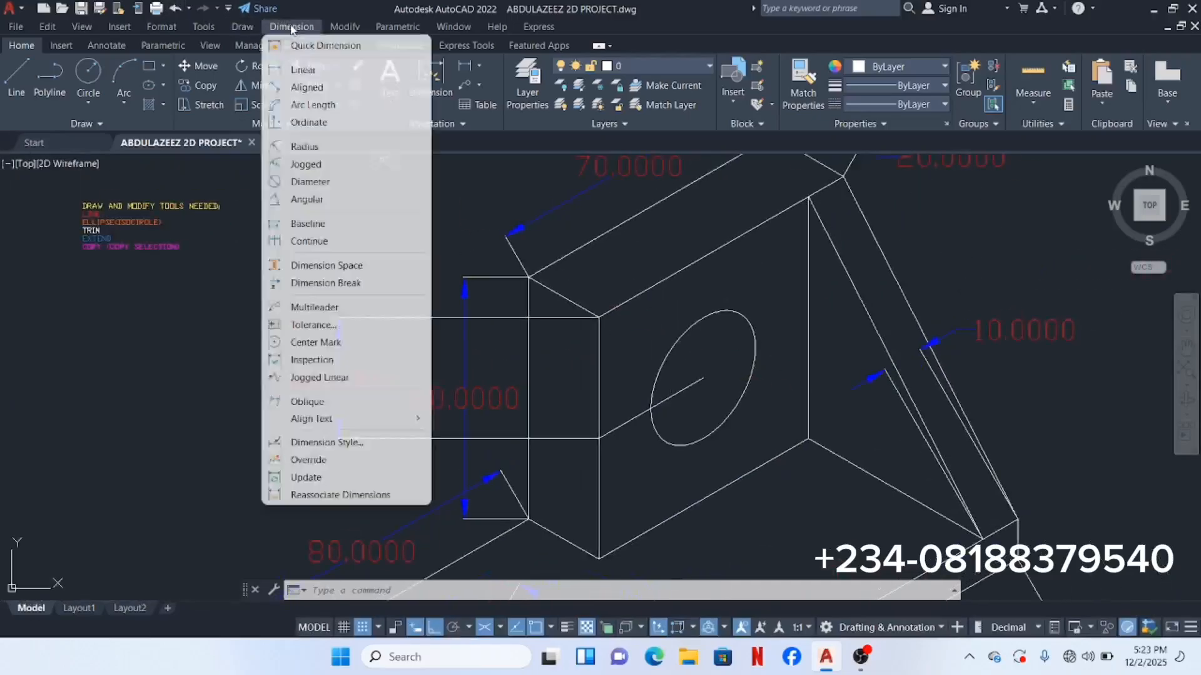
{"action": "left_click", "coordinate": [320, 87]}
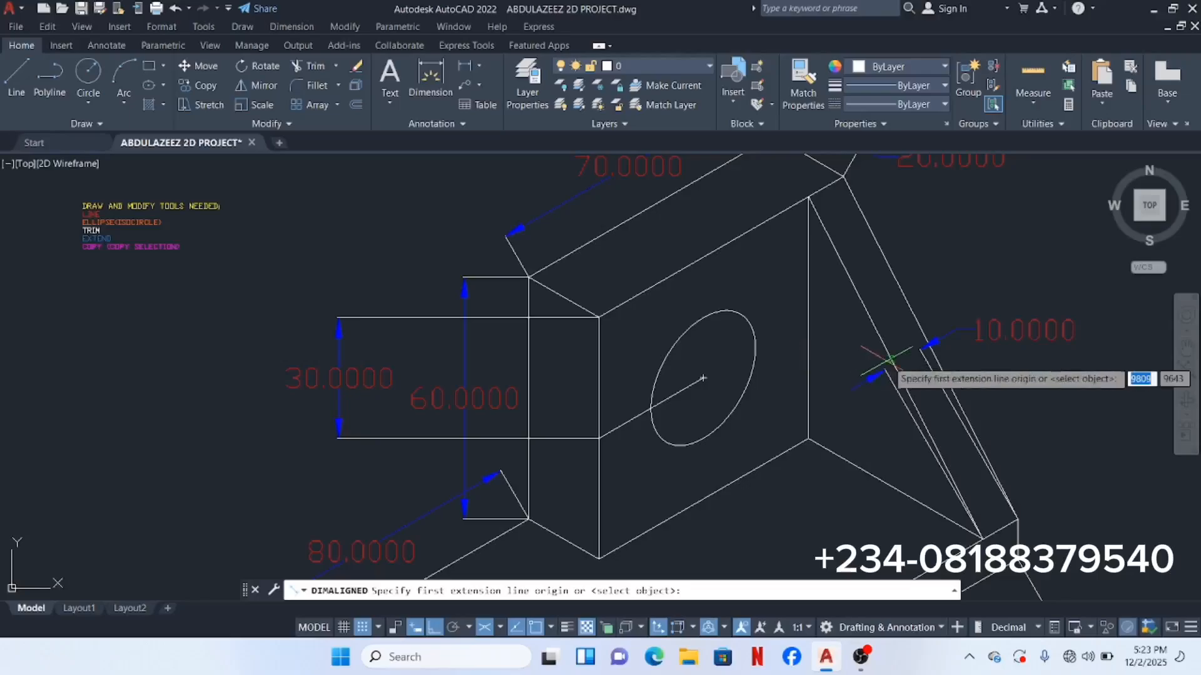
{"action": "left_click", "coordinate": [667, 357]}
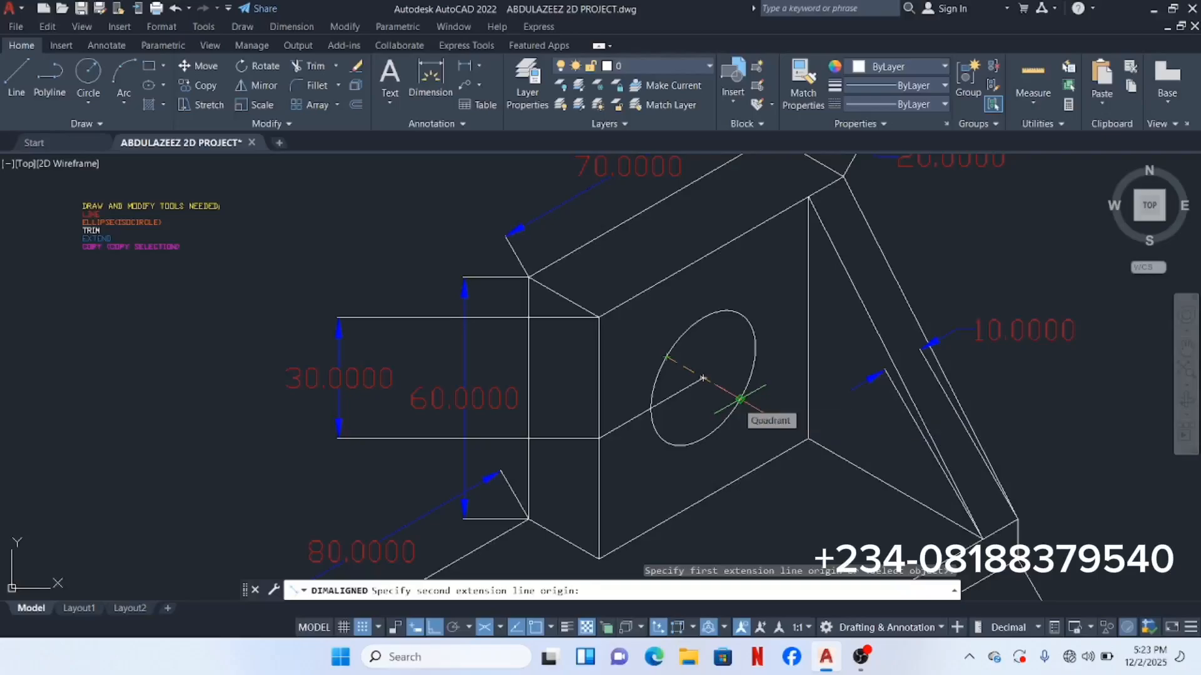
{"action": "left_click", "coordinate": [740, 399]}
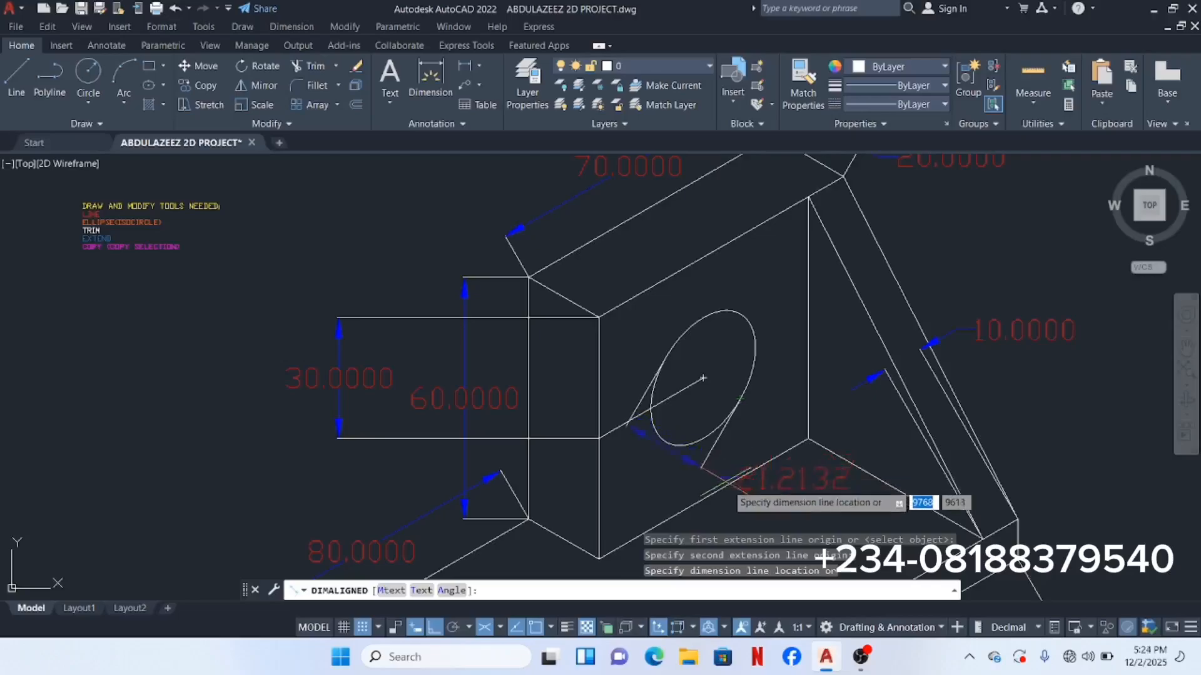
{"action": "middle_click_drag", "start_coordinate": [726, 522], "coordinate": [704, 234]}
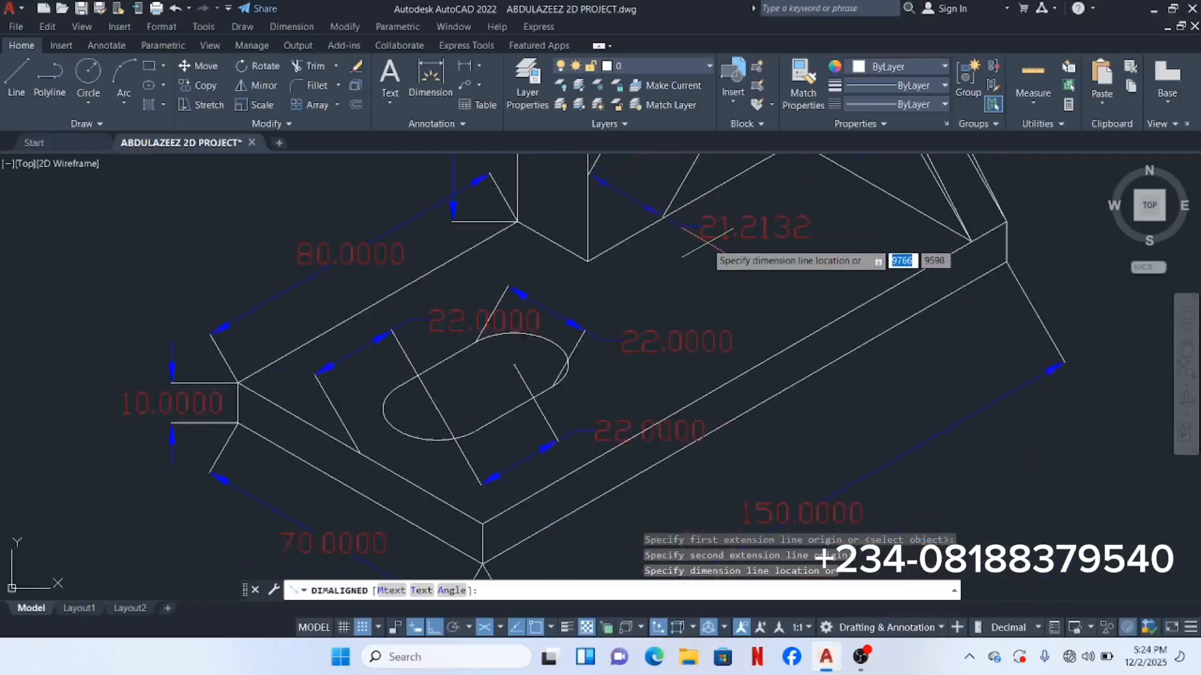
{"action": "left_click", "coordinate": [701, 236]}
{"action": "middle_click_drag", "start_coordinate": [754, 249], "coordinate": [746, 276]}
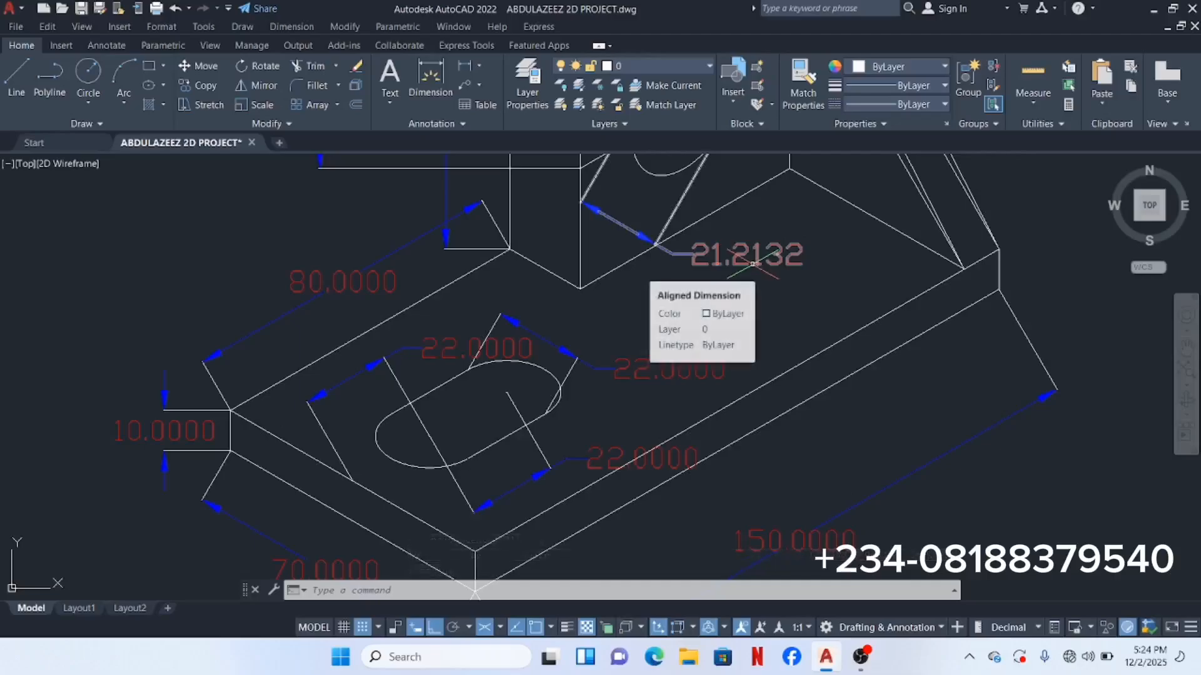
Step: Replace the 21.2132 dimension text with the diameter symbol and 30 (Ø30)
{"action": "left_click", "coordinate": [752, 263]}
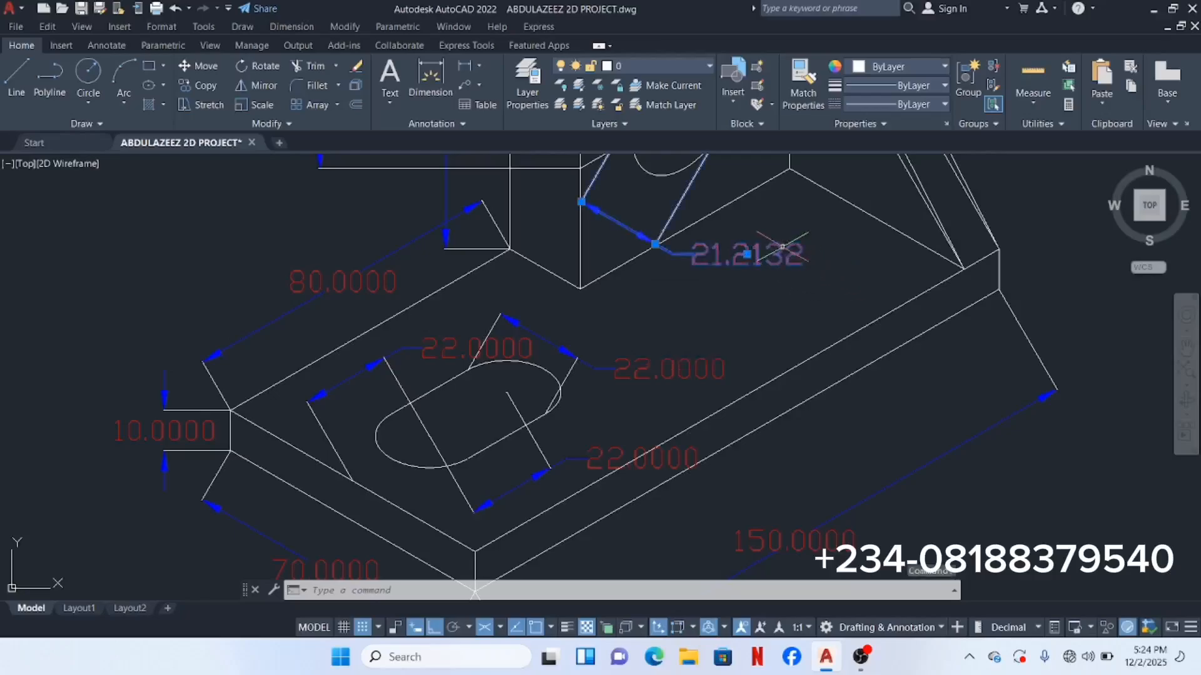
{"action": "double_click", "coordinate": [790, 250]}
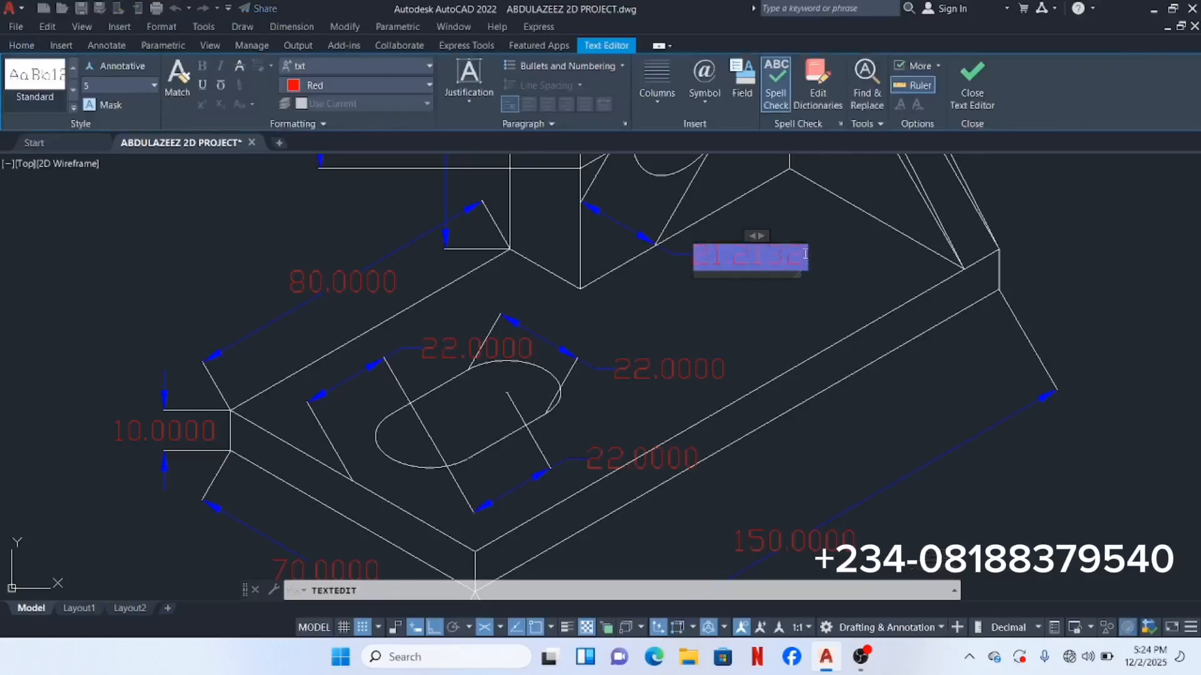
{"action": "key", "text": "Delete"}
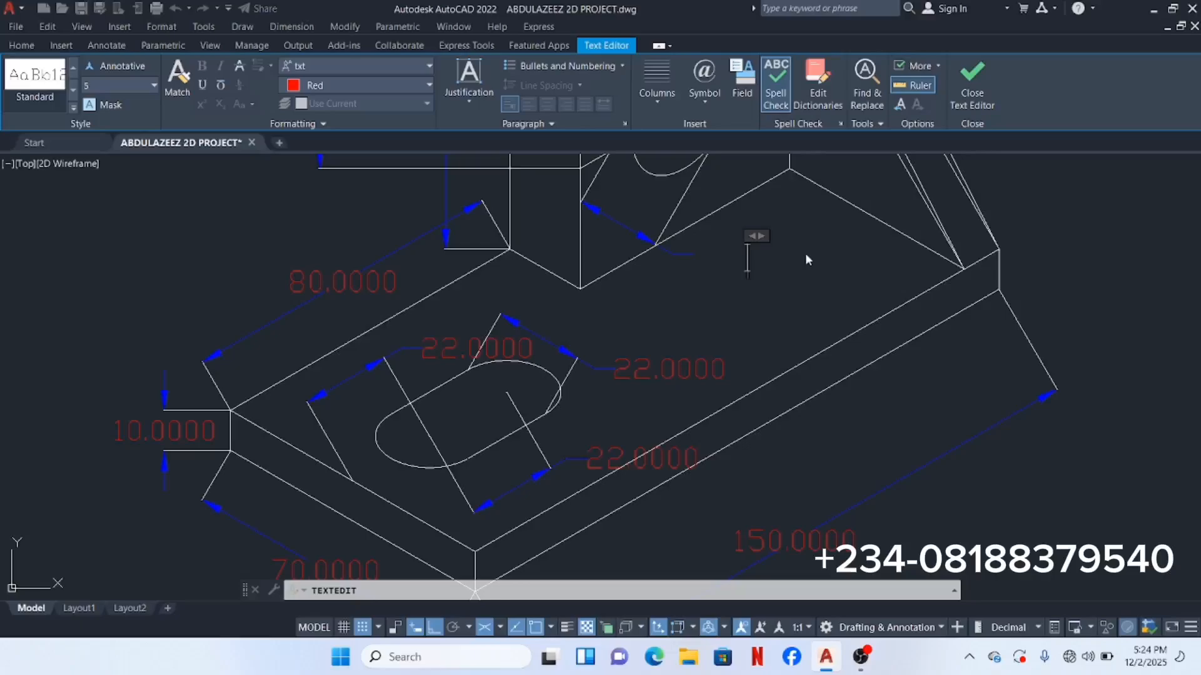
{"action": "type", "text": "030"}
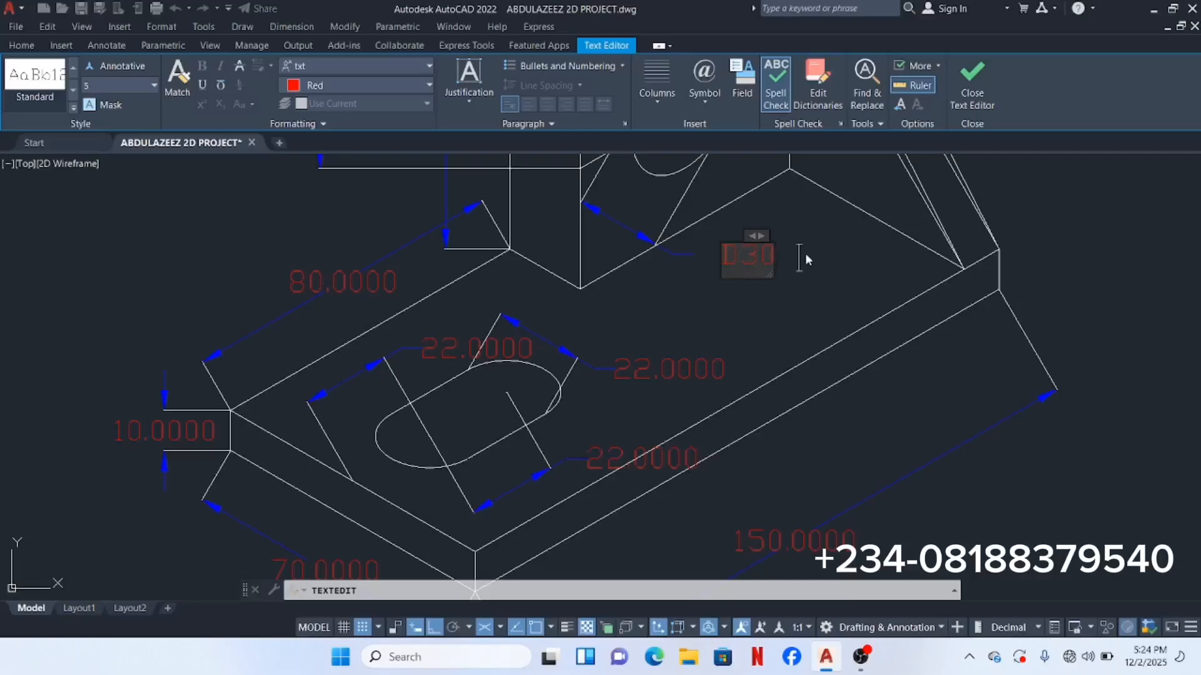
{"action": "left_click", "coordinate": [827, 214]}
{"action": "middle_click_drag", "start_coordinate": [746, 267], "coordinate": [722, 411]}
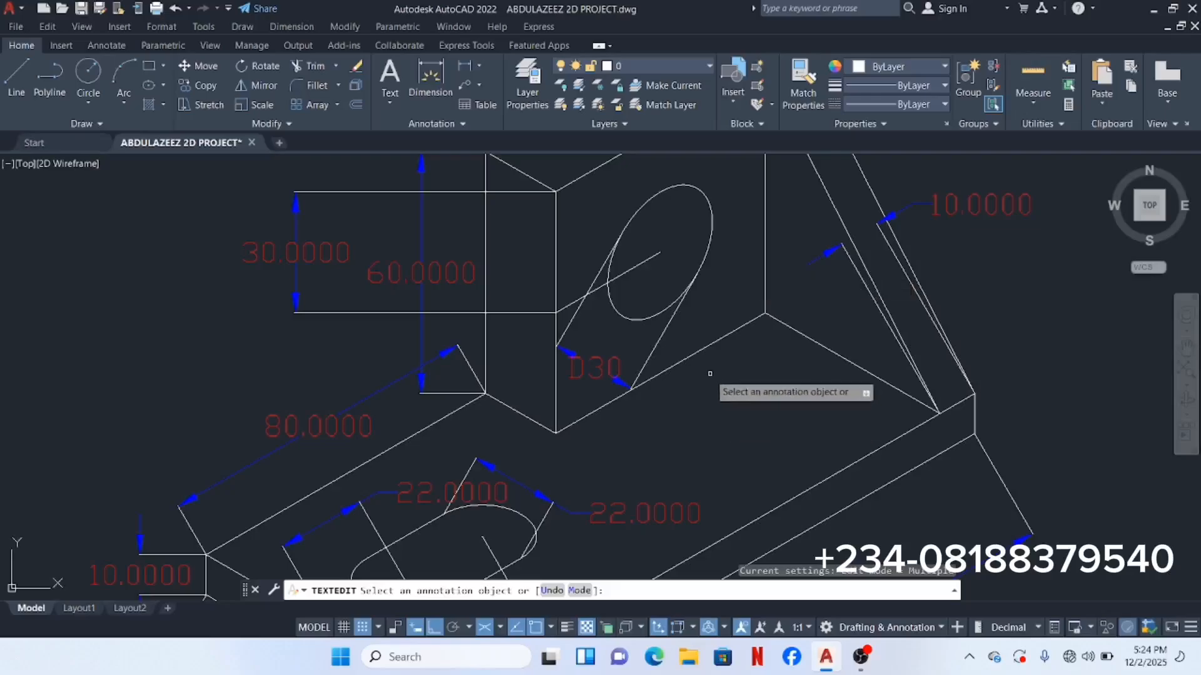
{"action": "key", "text": "Escape"}
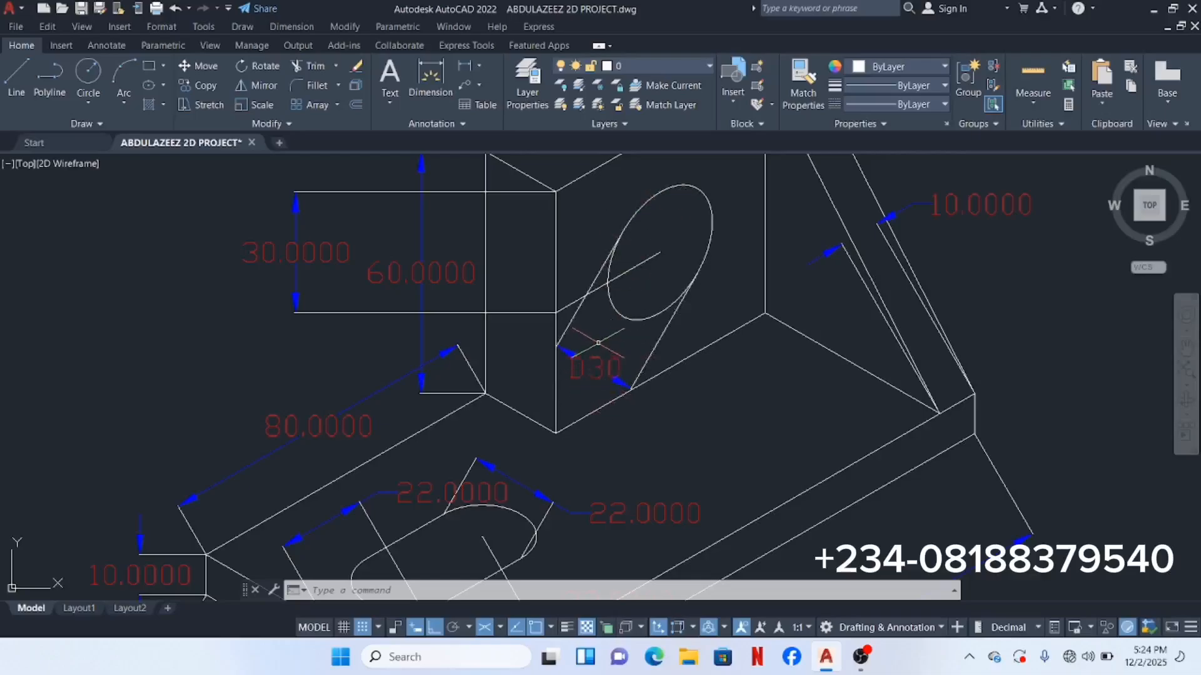
{"action": "scroll", "coordinate": [598, 341], "scroll_direction": "down", "scroll_amount": 2}
{"action": "scroll", "coordinate": [599, 341], "scroll_direction": "down", "scroll_amount": 2}
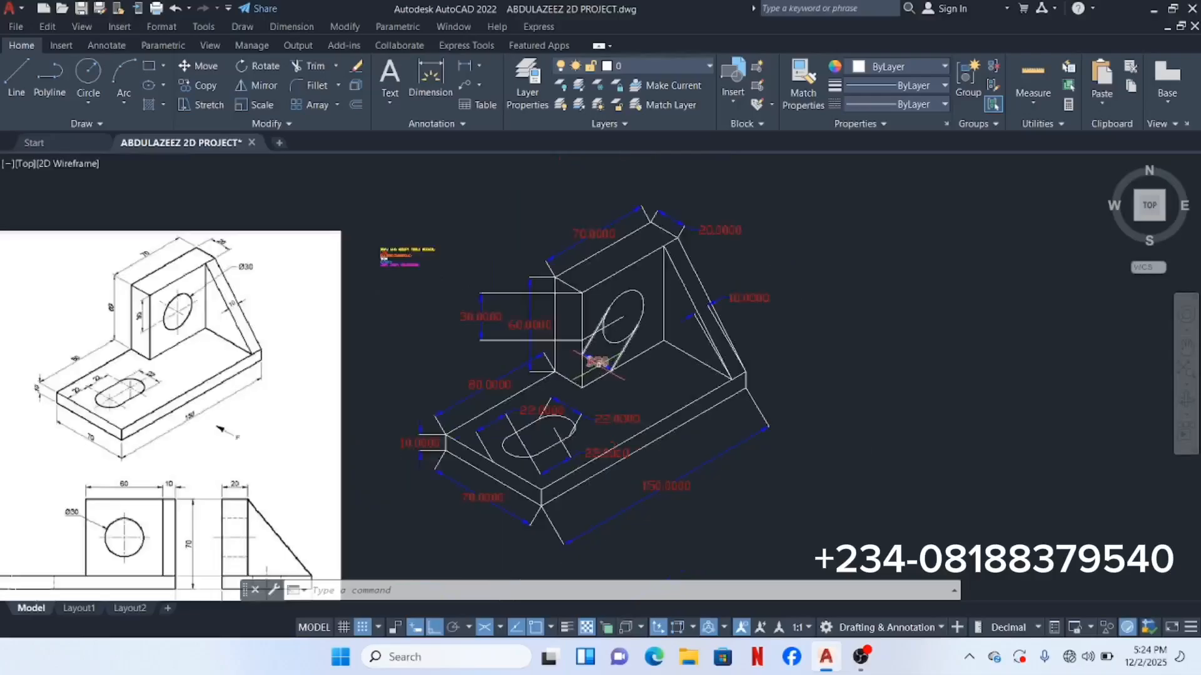
{"action": "scroll", "coordinate": [566, 449], "scroll_direction": "up", "scroll_amount": 2}
{"action": "scroll", "coordinate": [652, 389], "scroll_direction": "up", "scroll_amount": 3}
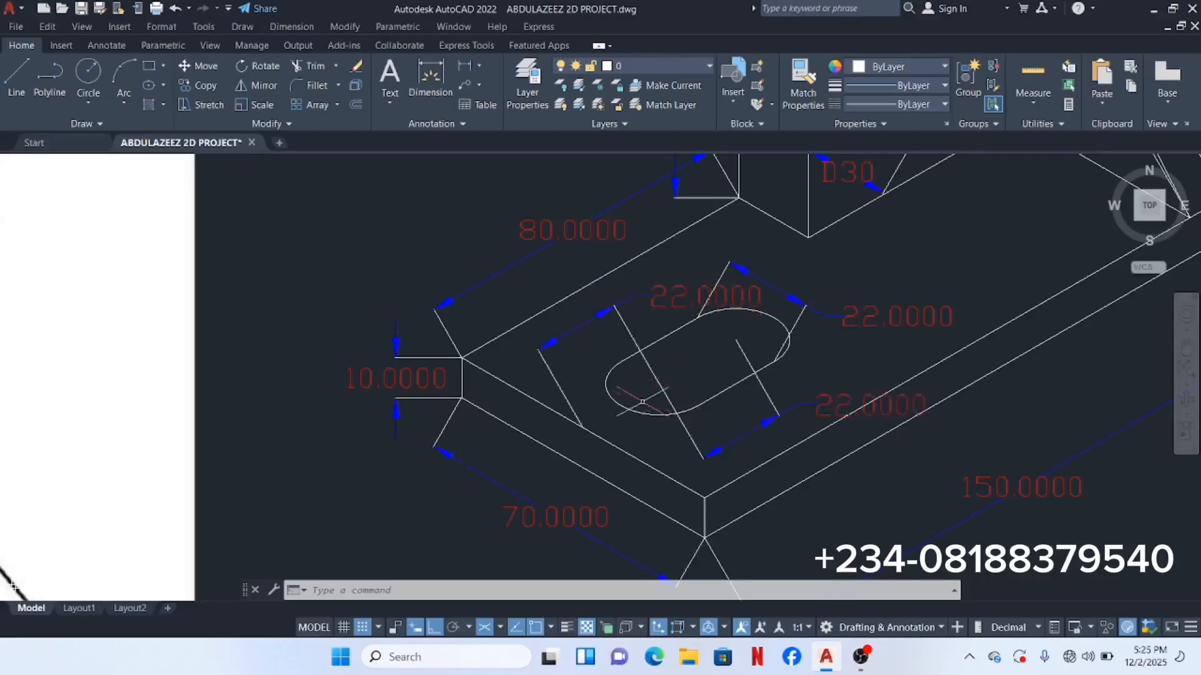
{"action": "scroll", "coordinate": [643, 401], "scroll_direction": "down", "scroll_amount": 4}
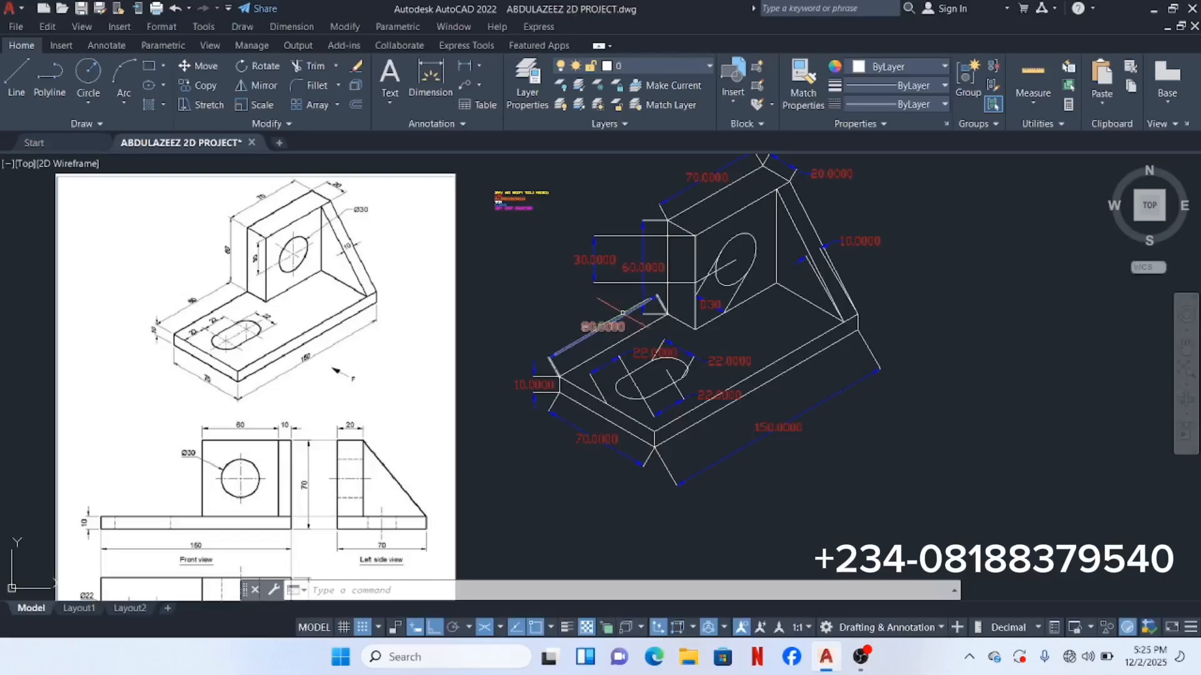
{"action": "scroll", "coordinate": [622, 313], "scroll_direction": "down", "scroll_amount": 1}
{"action": "scroll", "coordinate": [616, 377], "scroll_direction": "down", "scroll_amount": 2}
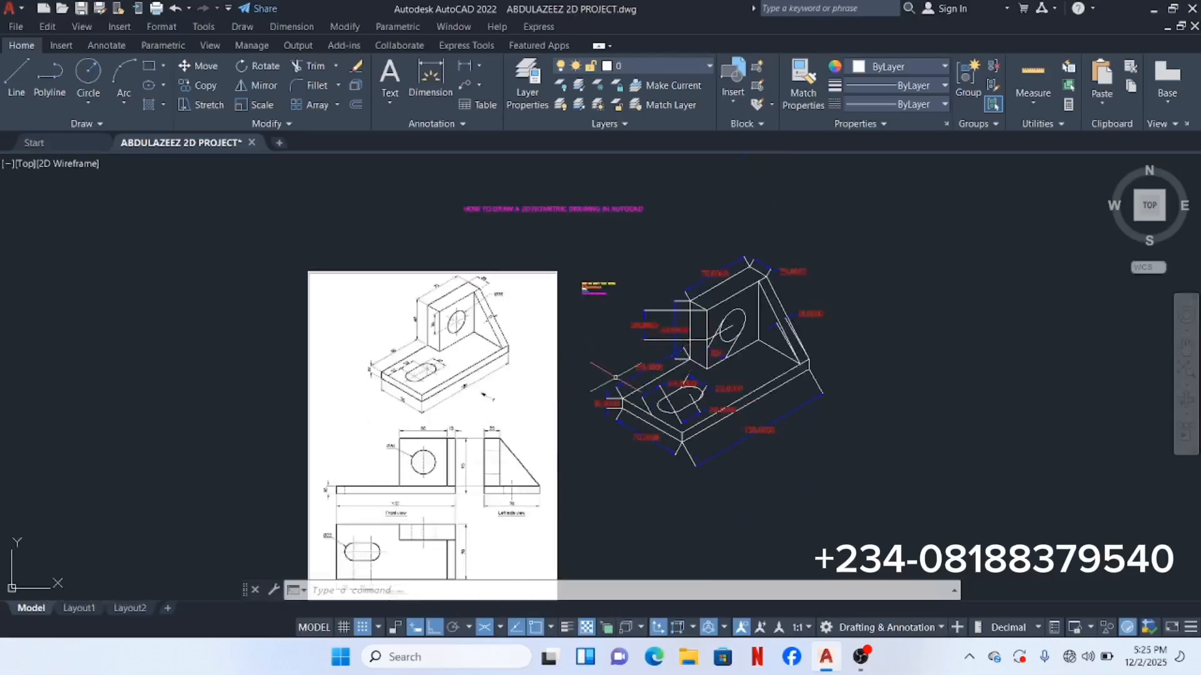
{"action": "middle_click_drag", "start_coordinate": [616, 378], "coordinate": [683, 315]}
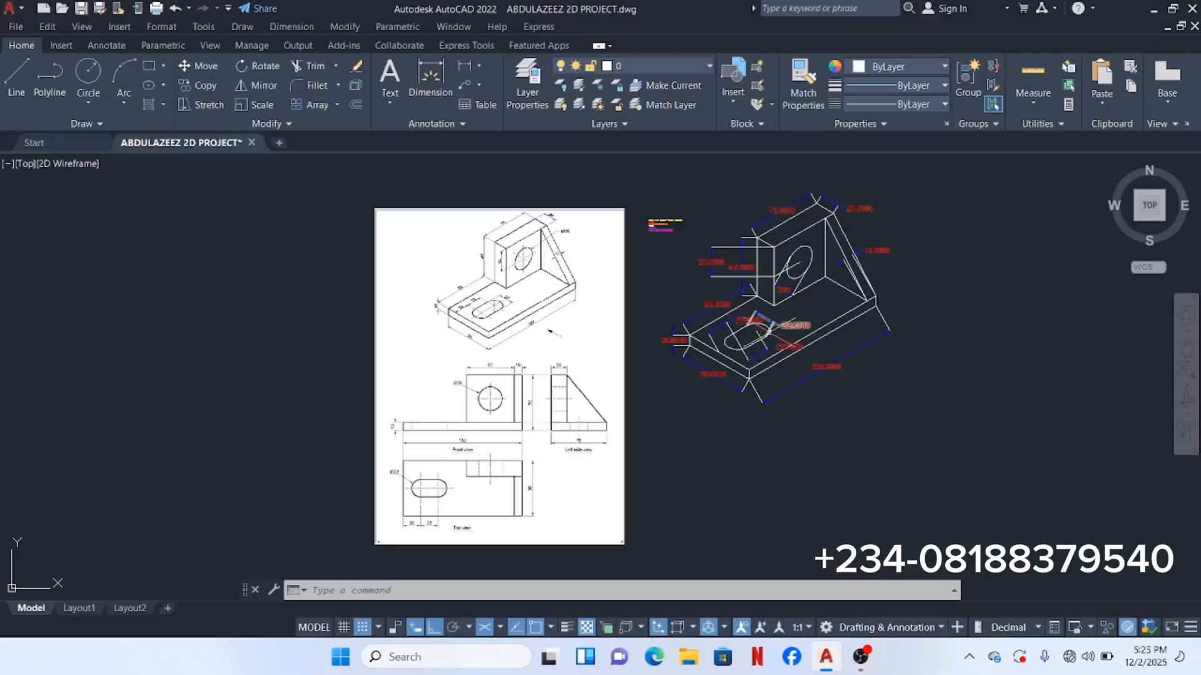
{"action": "scroll", "coordinate": [508, 258], "scroll_direction": "up", "scroll_amount": 4}
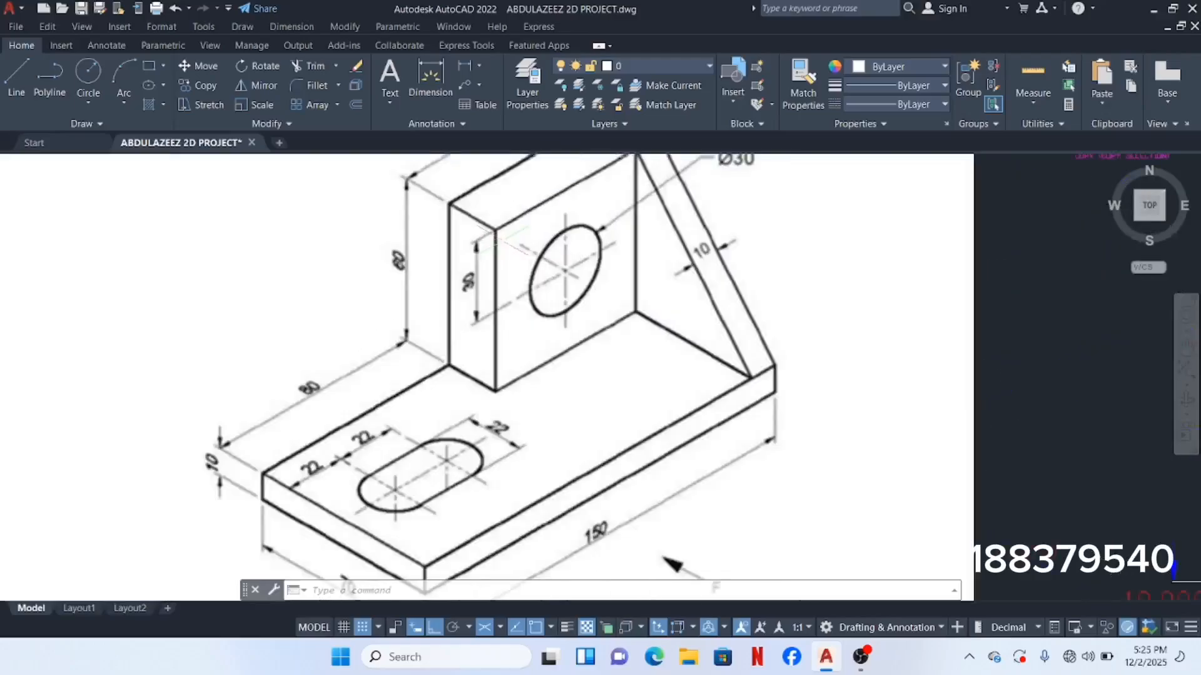
{"action": "scroll", "coordinate": [510, 228], "scroll_direction": "down", "scroll_amount": 2}
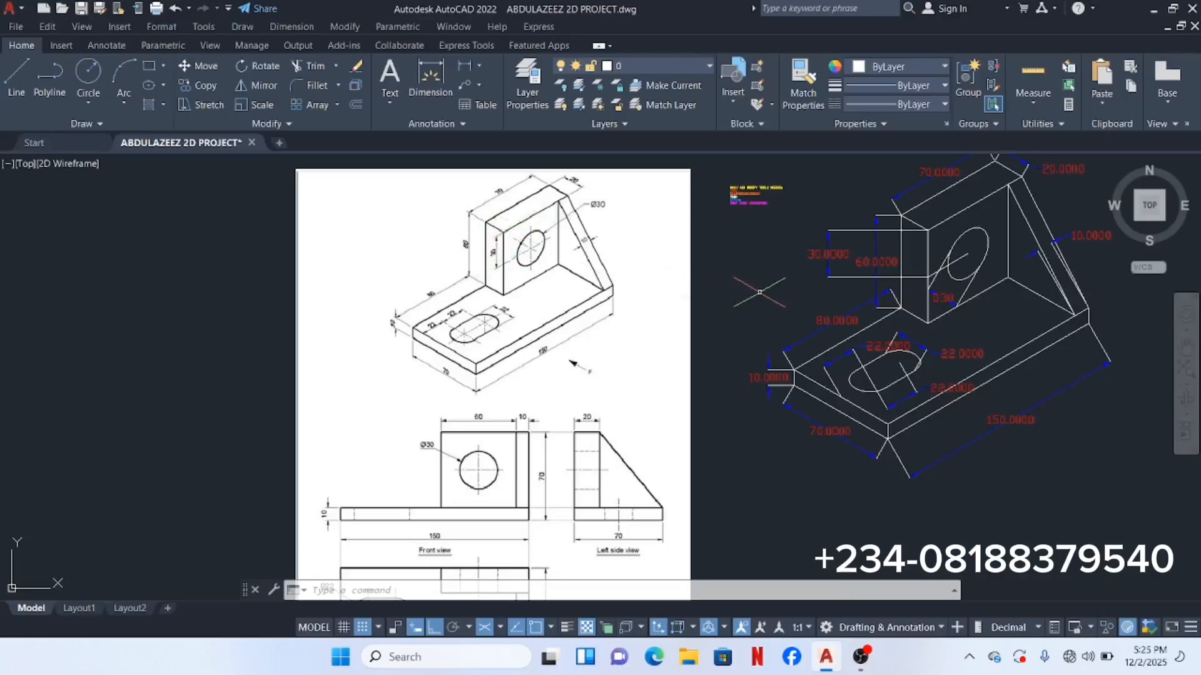
{"action": "mouse_move", "coordinate": [747, 292]}
{"action": "middle_mouse_down"}
{"action": "mouse_move", "coordinate": [632, 302]}
{"action": "mouse_move", "coordinate": [552, 335]}
{"action": "middle_mouse_up"}
{"action": "scroll", "coordinate": [726, 356], "scroll_direction": "up", "scroll_amount": 3}
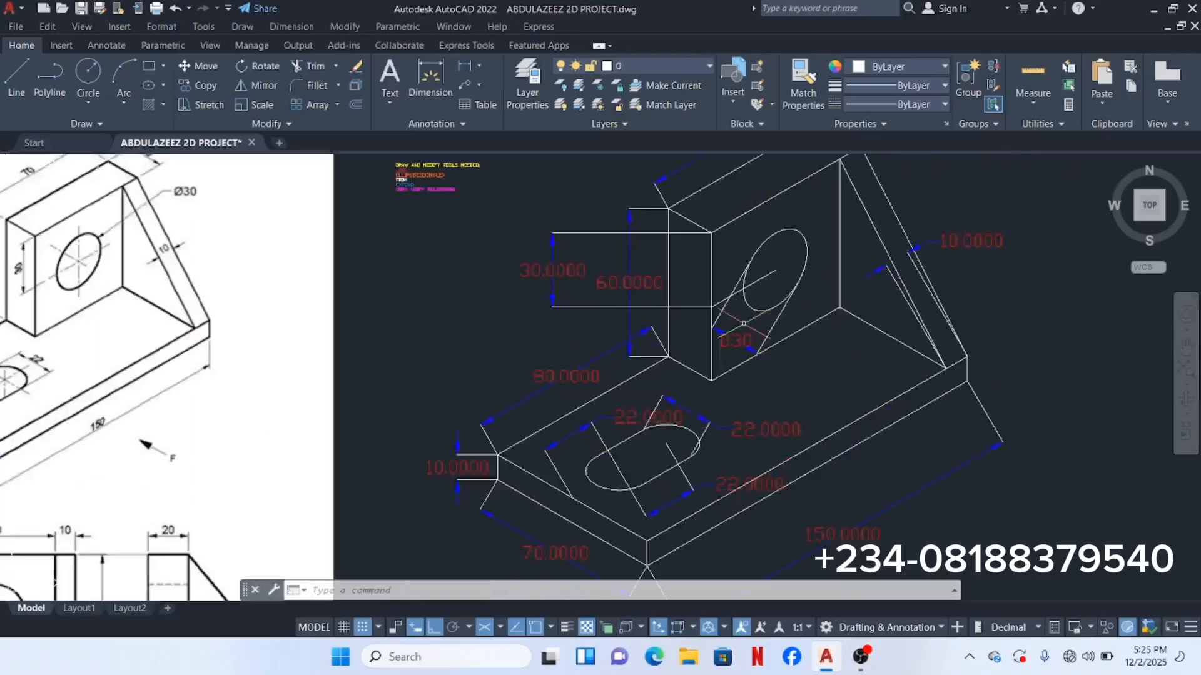
{"action": "scroll", "coordinate": [738, 313], "scroll_direction": "down", "scroll_amount": 3}
{"action": "scroll", "coordinate": [558, 243], "scroll_direction": "up", "scroll_amount": 10}
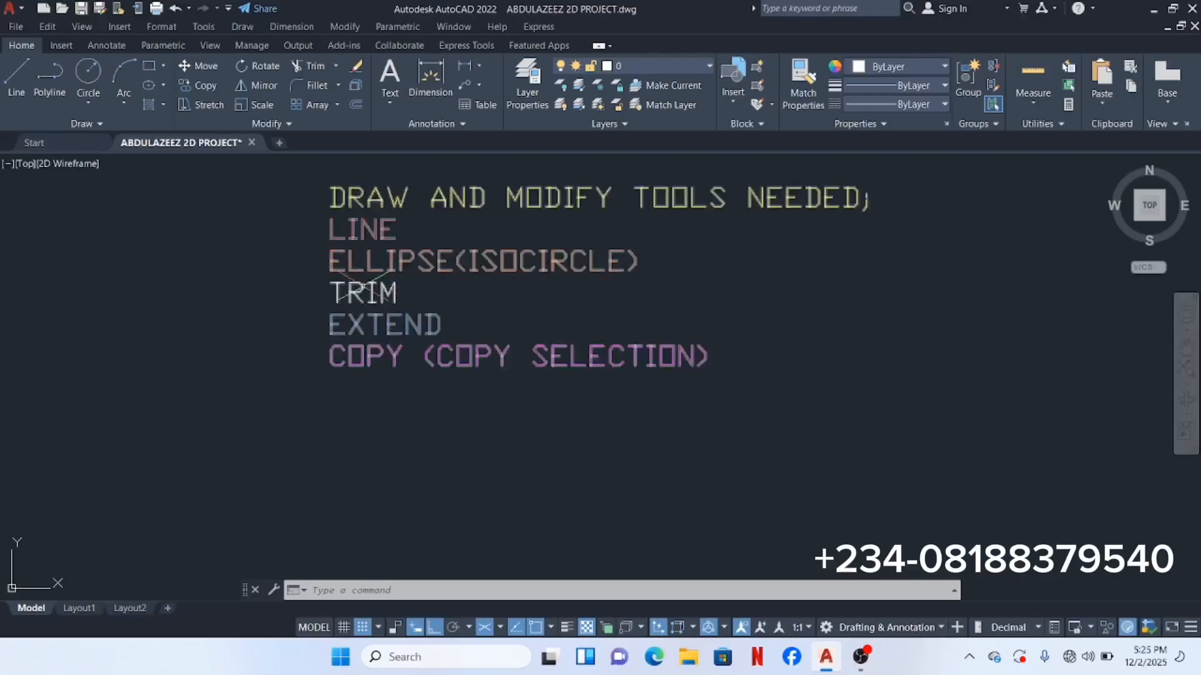
{"action": "scroll", "coordinate": [404, 328], "scroll_direction": "down", "scroll_amount": 4}
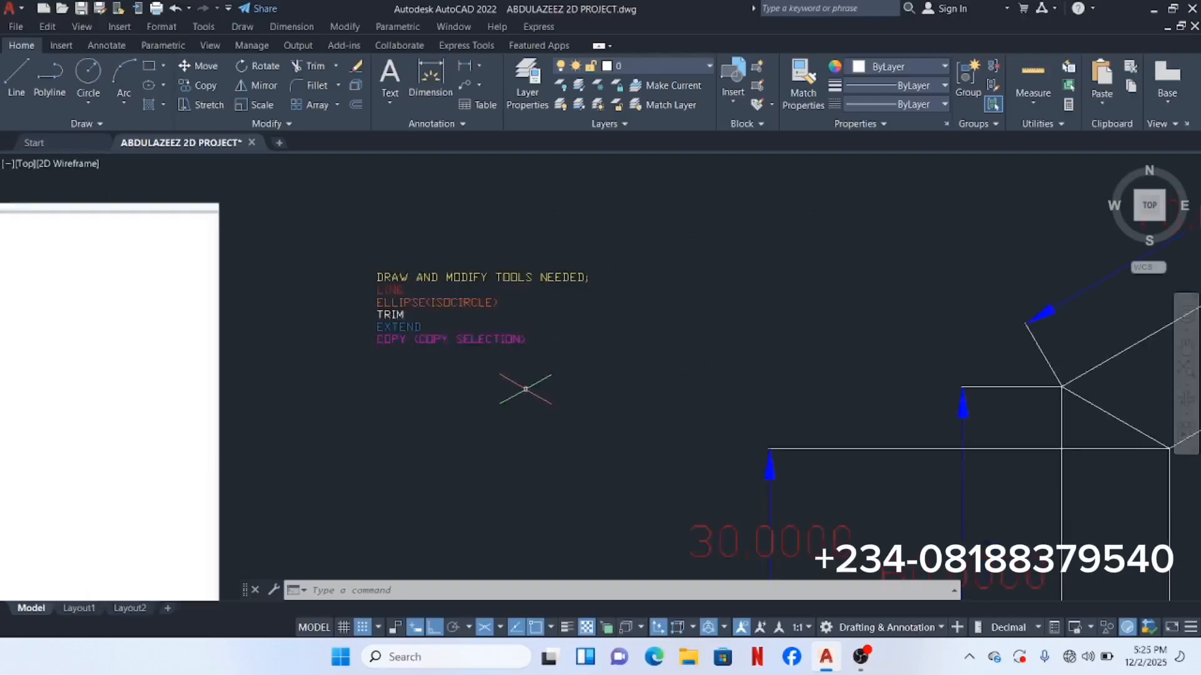
{"action": "scroll", "coordinate": [528, 388], "scroll_direction": "down", "scroll_amount": 8}
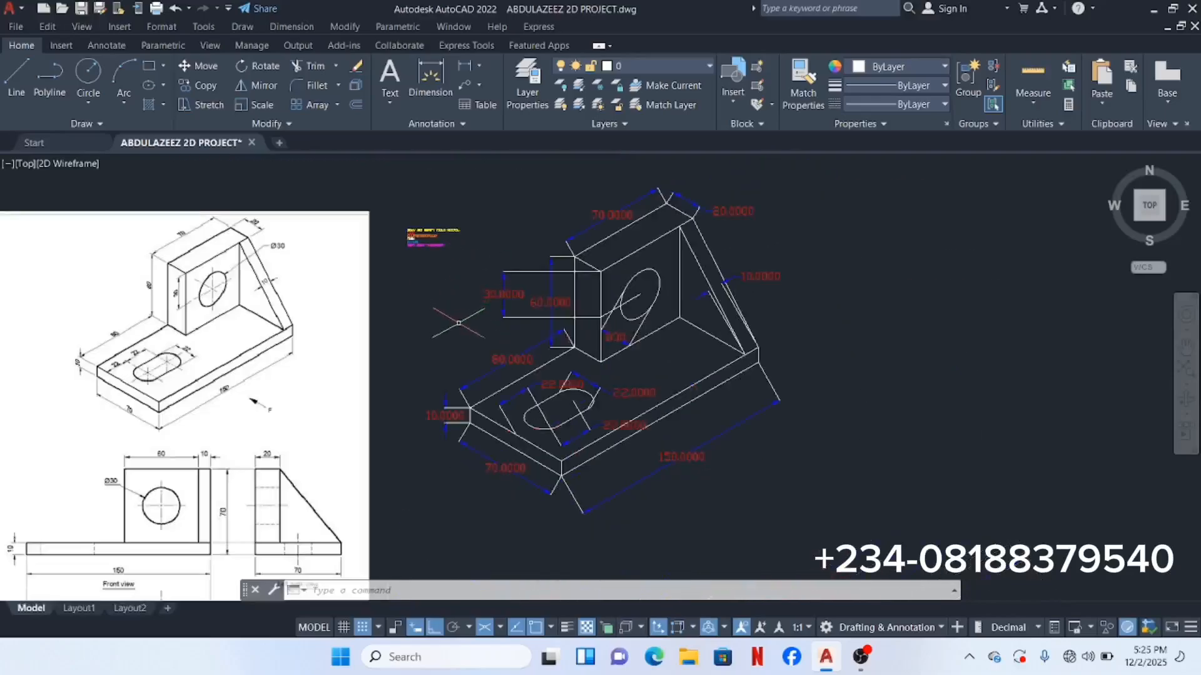
{"action": "scroll", "coordinate": [619, 313], "scroll_direction": "up", "scroll_amount": 2}
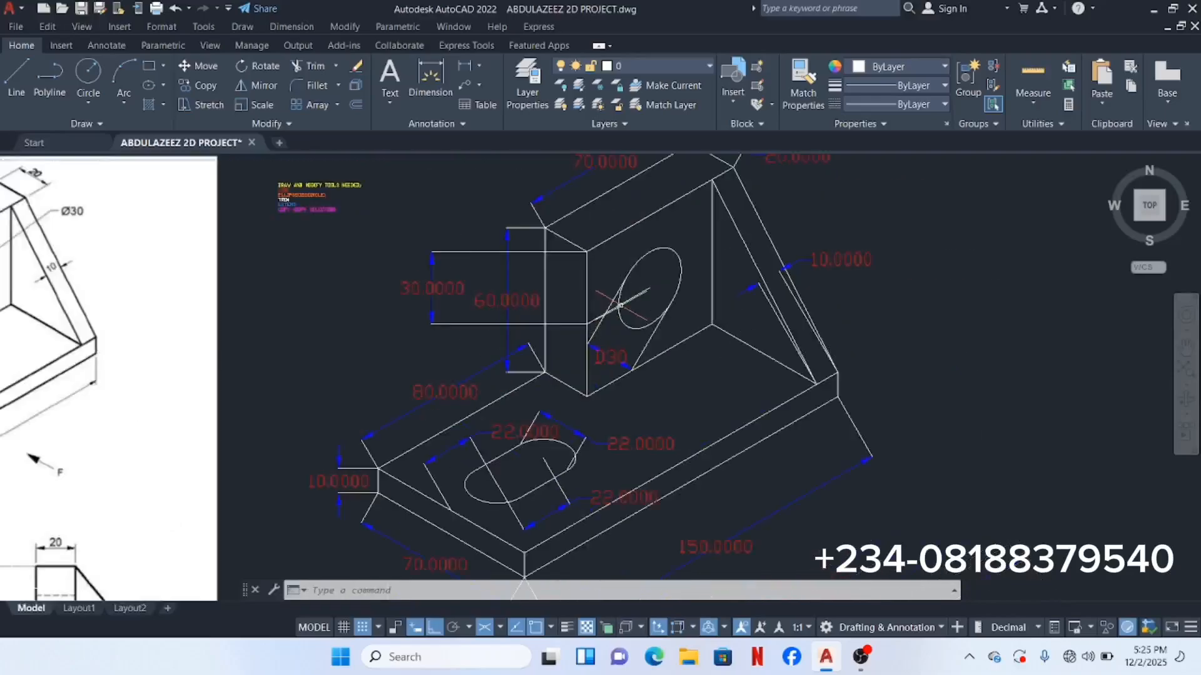
{"action": "scroll", "coordinate": [616, 309], "scroll_direction": "down", "scroll_amount": 2}
{"action": "mouse_move", "coordinate": [543, 197]}
{"action": "middle_mouse_down"}
{"action": "mouse_move", "coordinate": [557, 231]}
{"action": "mouse_move", "coordinate": [622, 210]}
{"action": "middle_mouse_up"}
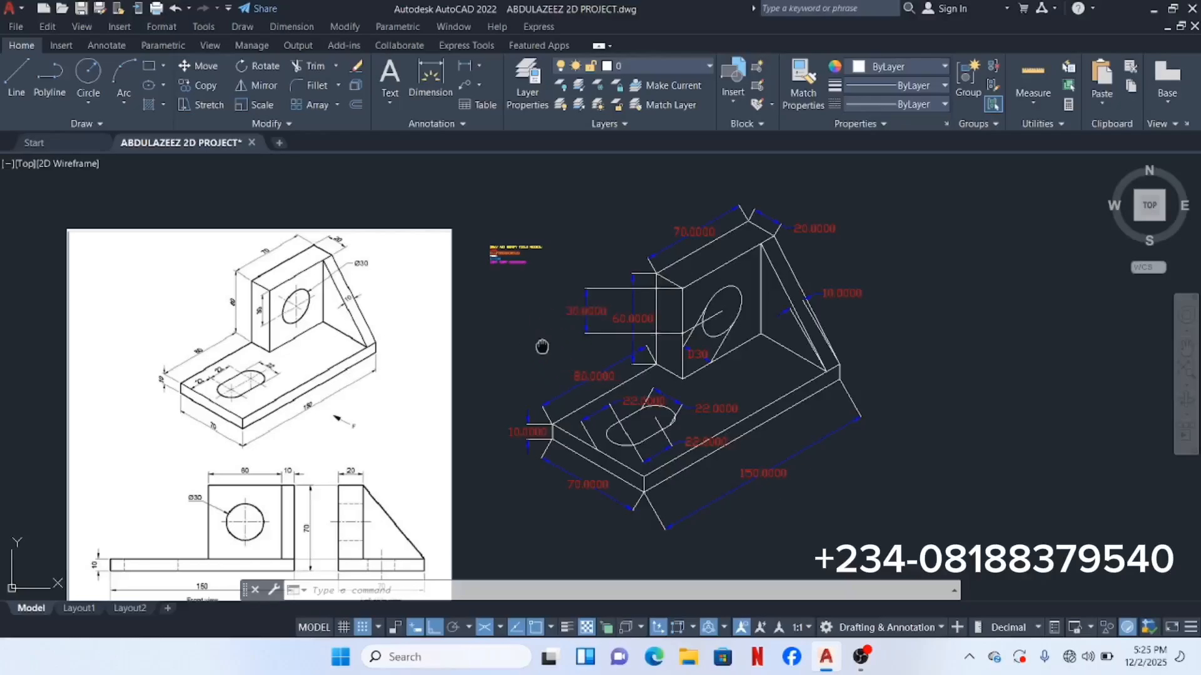
{"action": "middle_click_drag", "start_coordinate": [542, 344], "coordinate": [483, 294]}
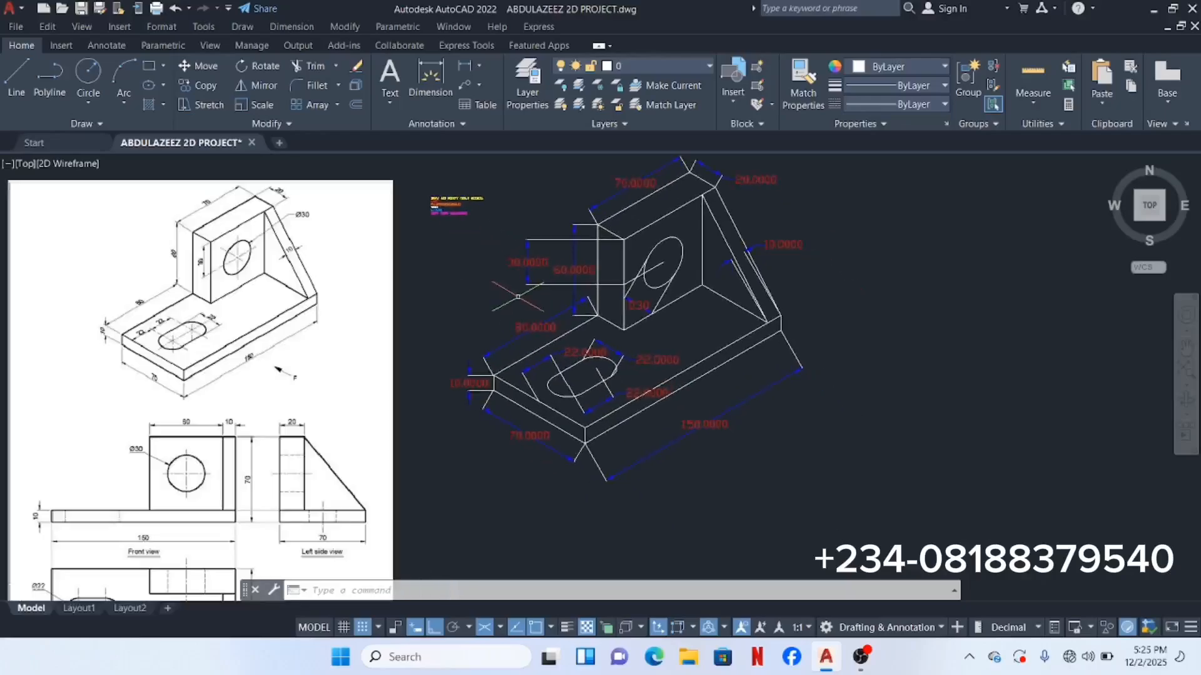